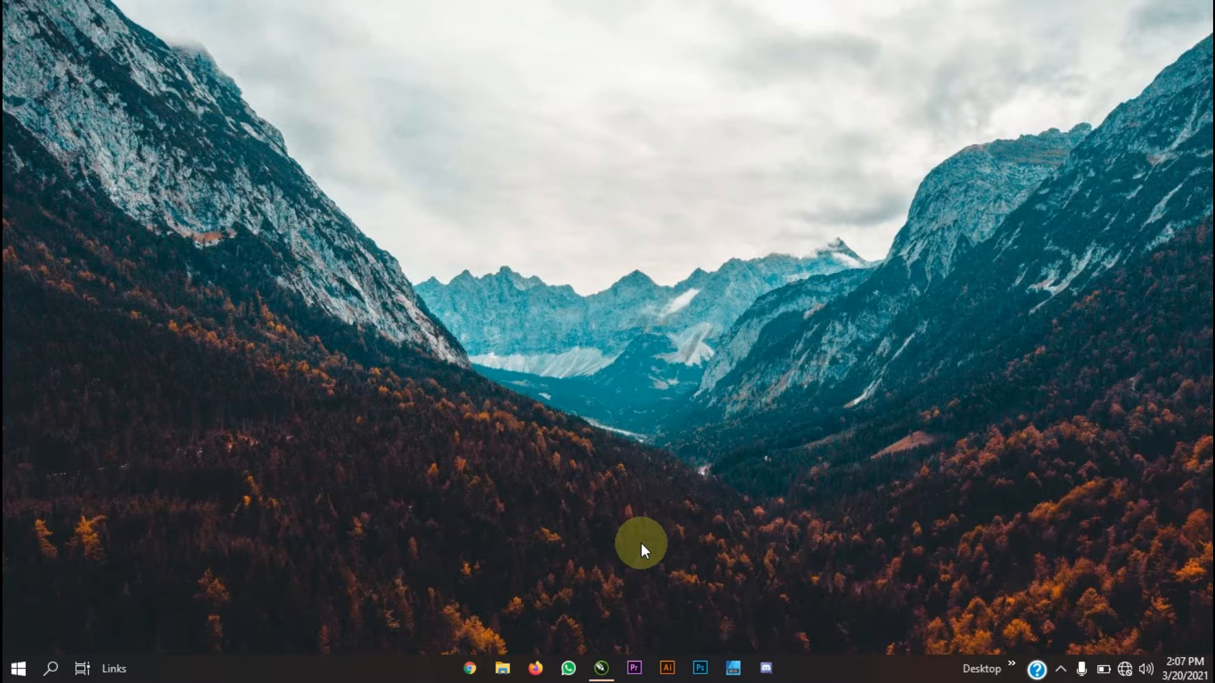
Switch to CorelDRAW and look over the finished certificate design in SERTIF.cdr, then return to the Welcome Screen
left_click(601, 668)
mouse_move(601, 665)
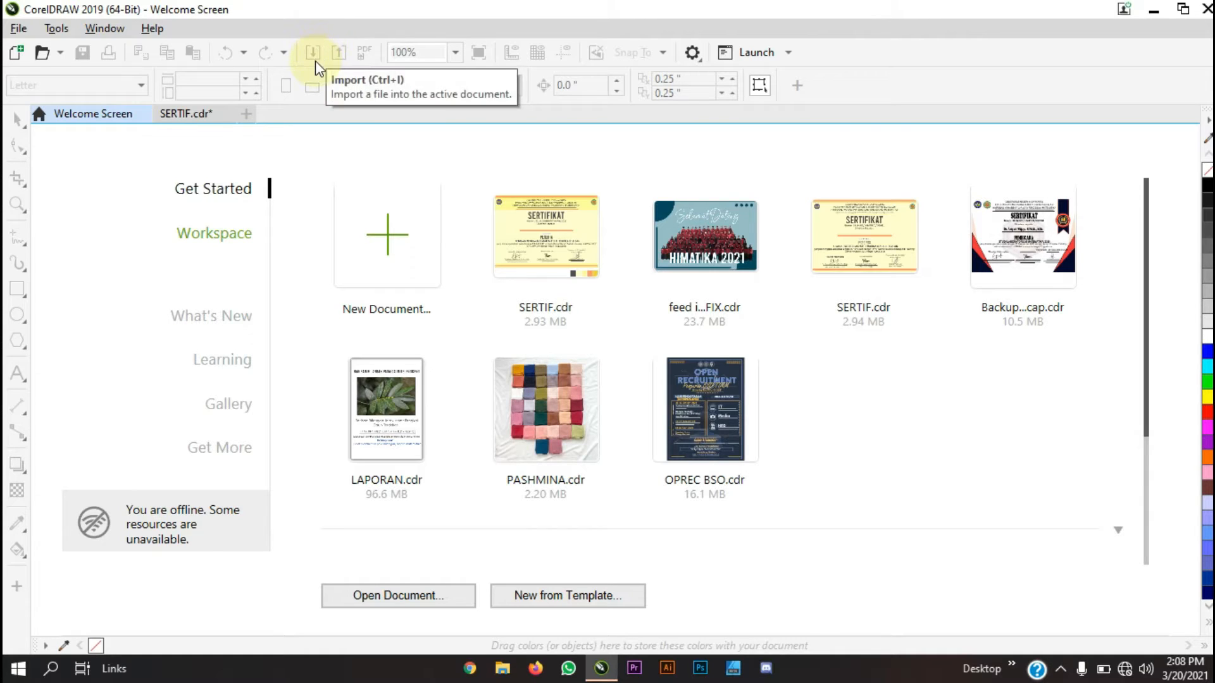
left_click(195, 118)
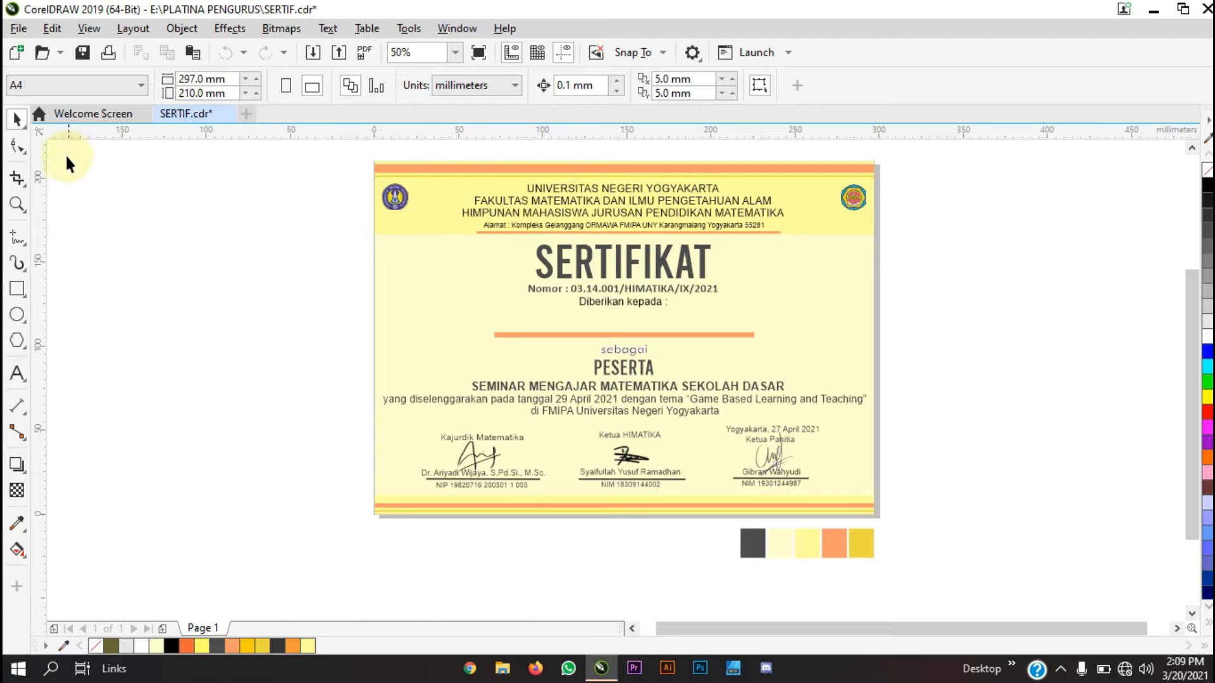
left_click(89, 114)
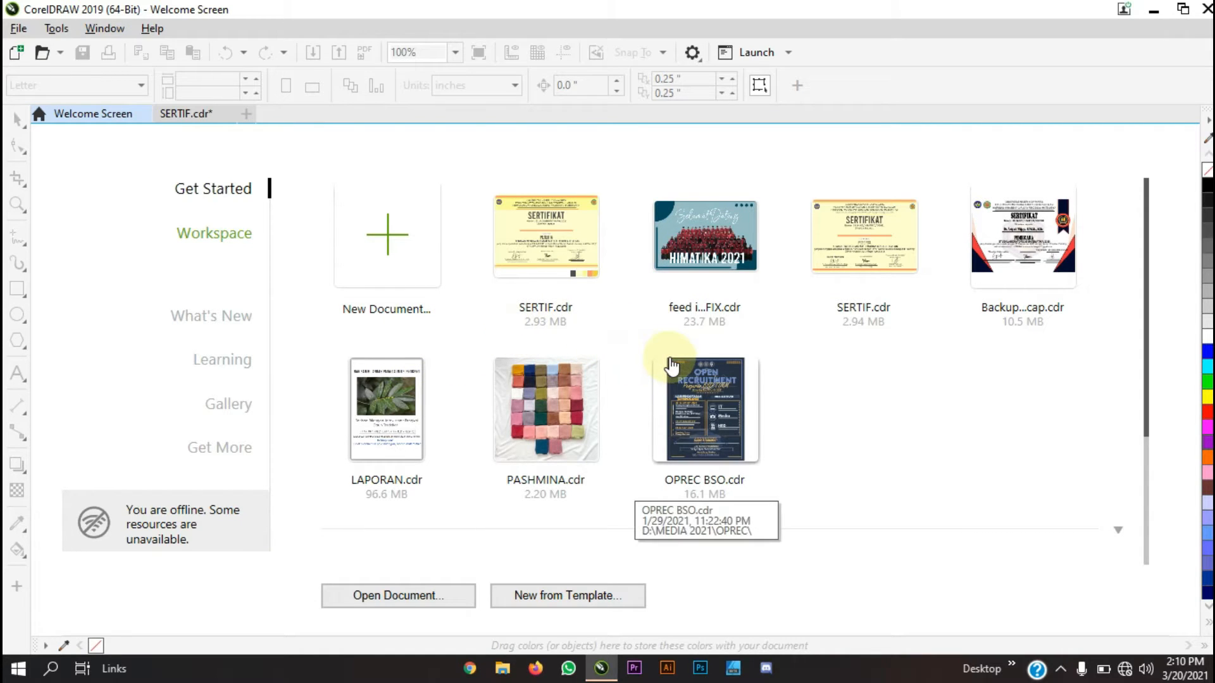
Create a new RGB document named Sertifikat, 297 × 210 mm in landscape orientation at 300 dpi
left_click(401, 238)
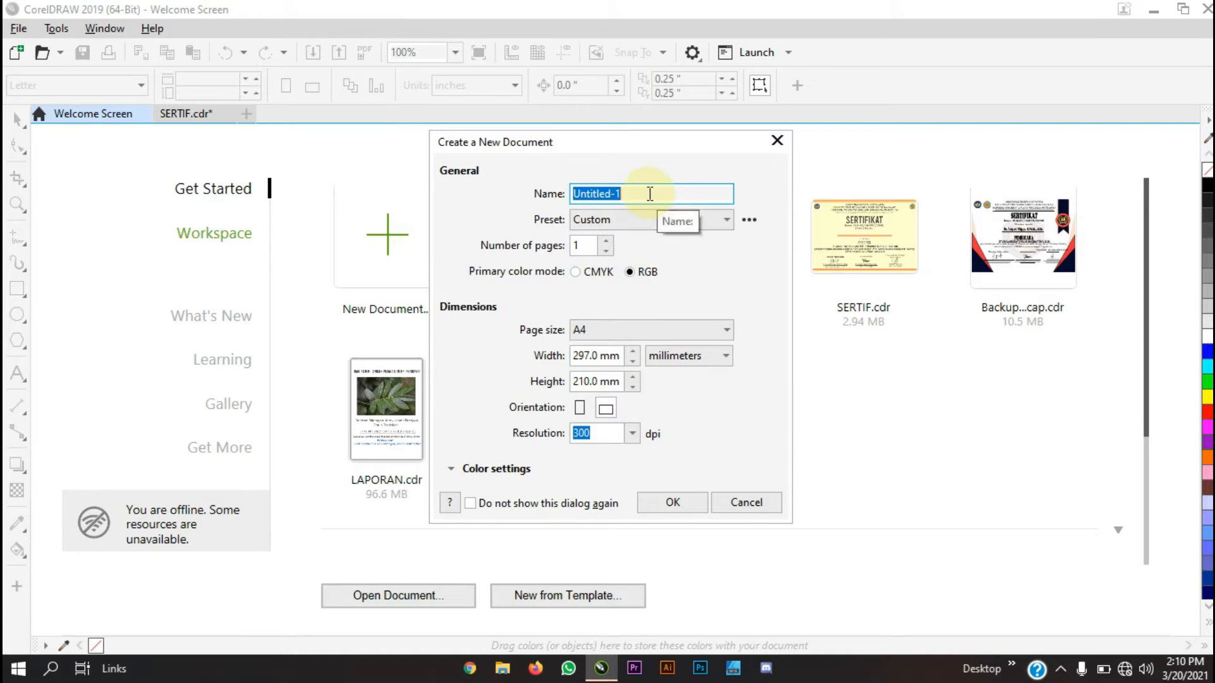
type("Ser")
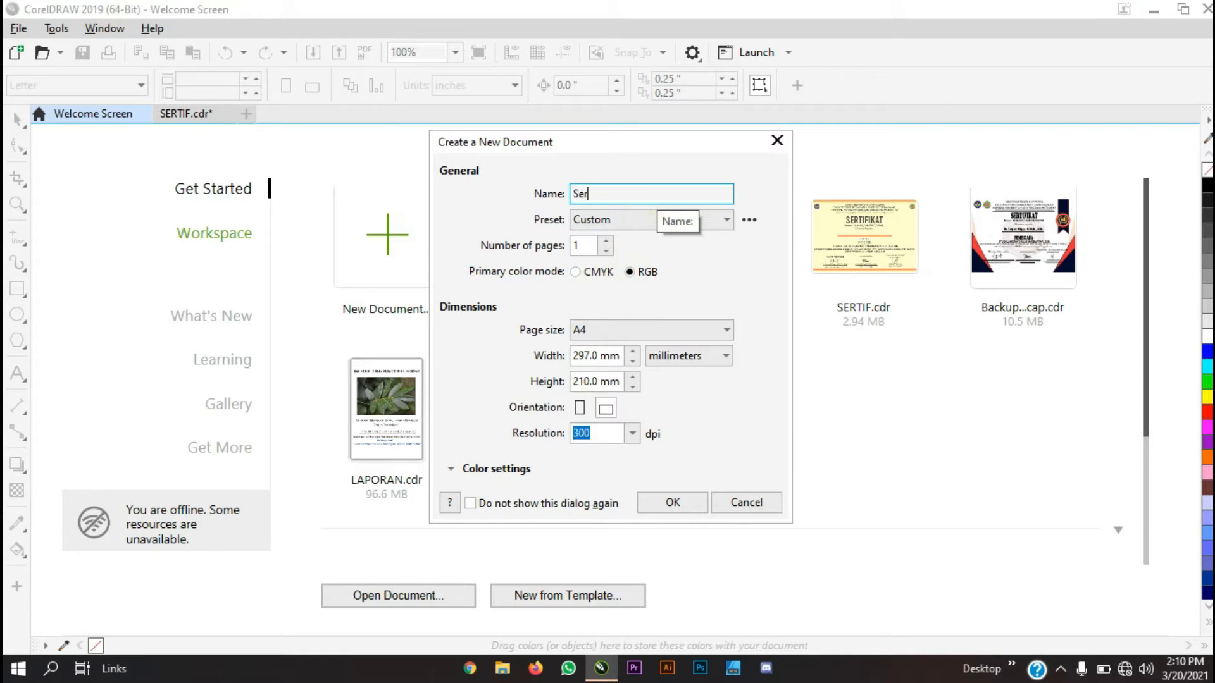
type("tifikat")
left_click(591, 277)
left_click(636, 273)
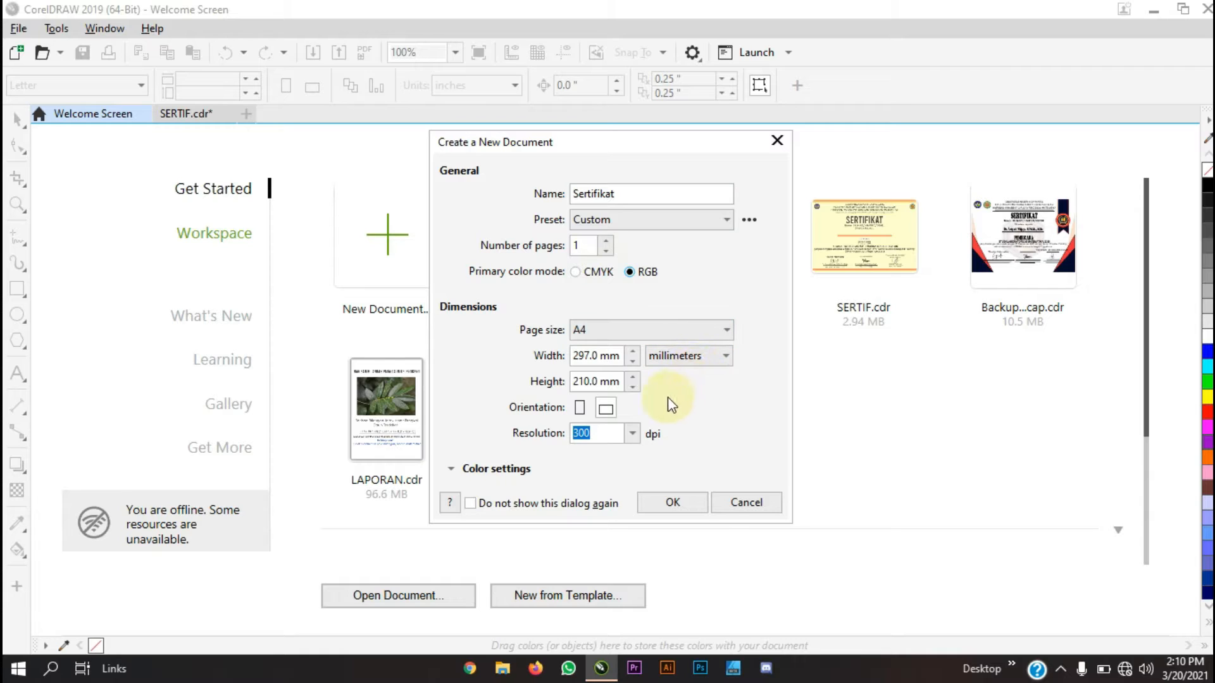
left_click(580, 411)
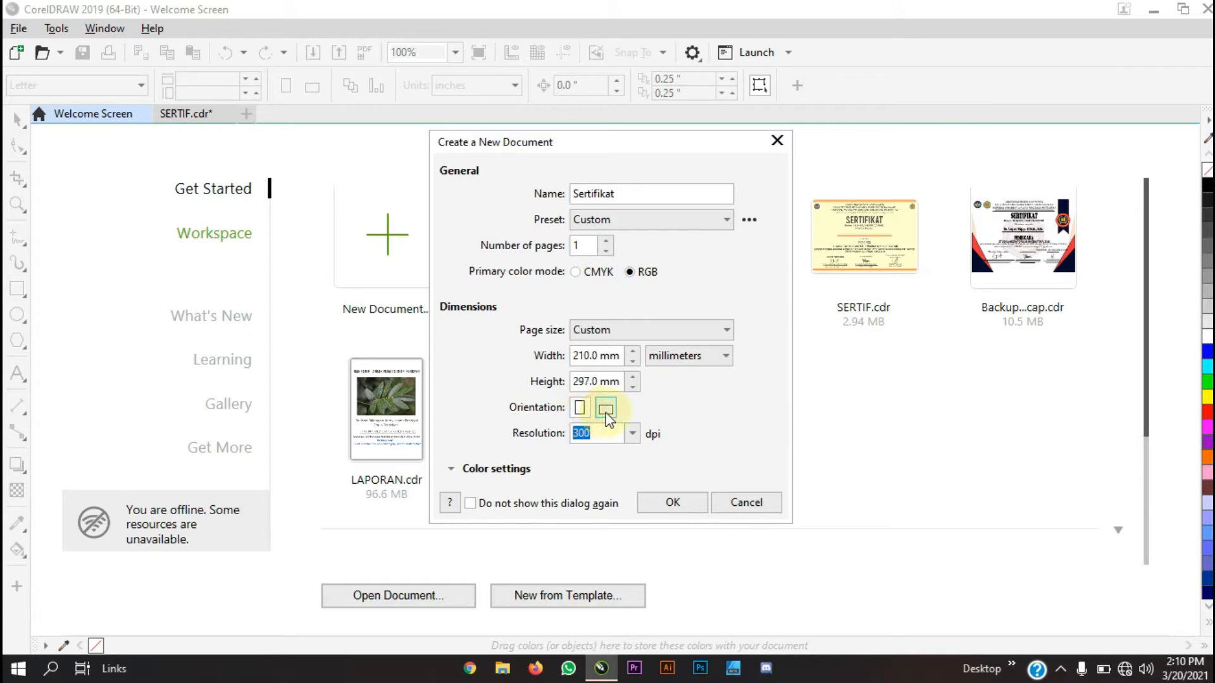
left_click(670, 505)
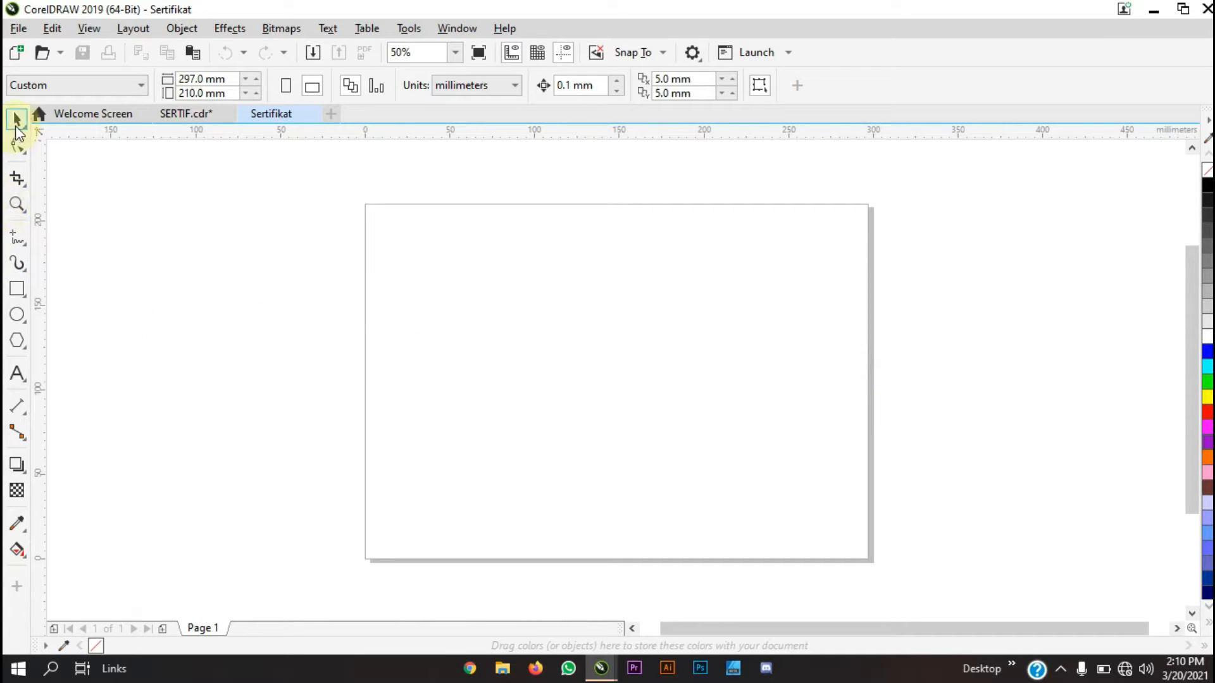
left_click(18, 434)
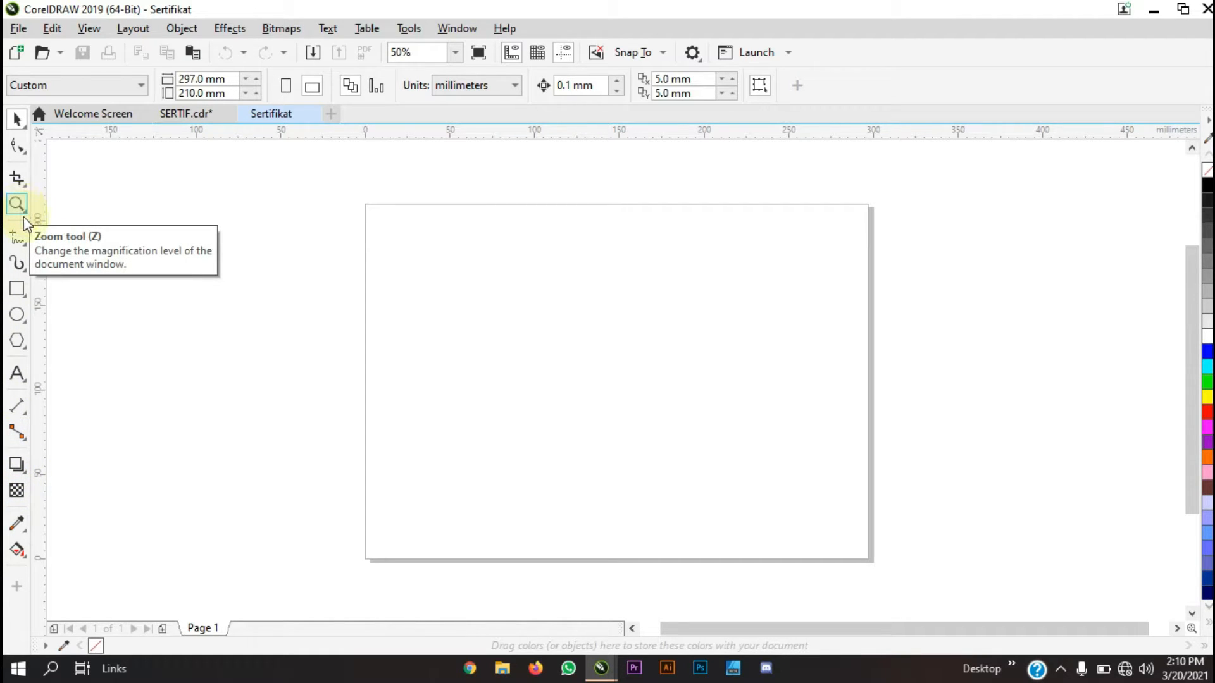
left_click(20, 125)
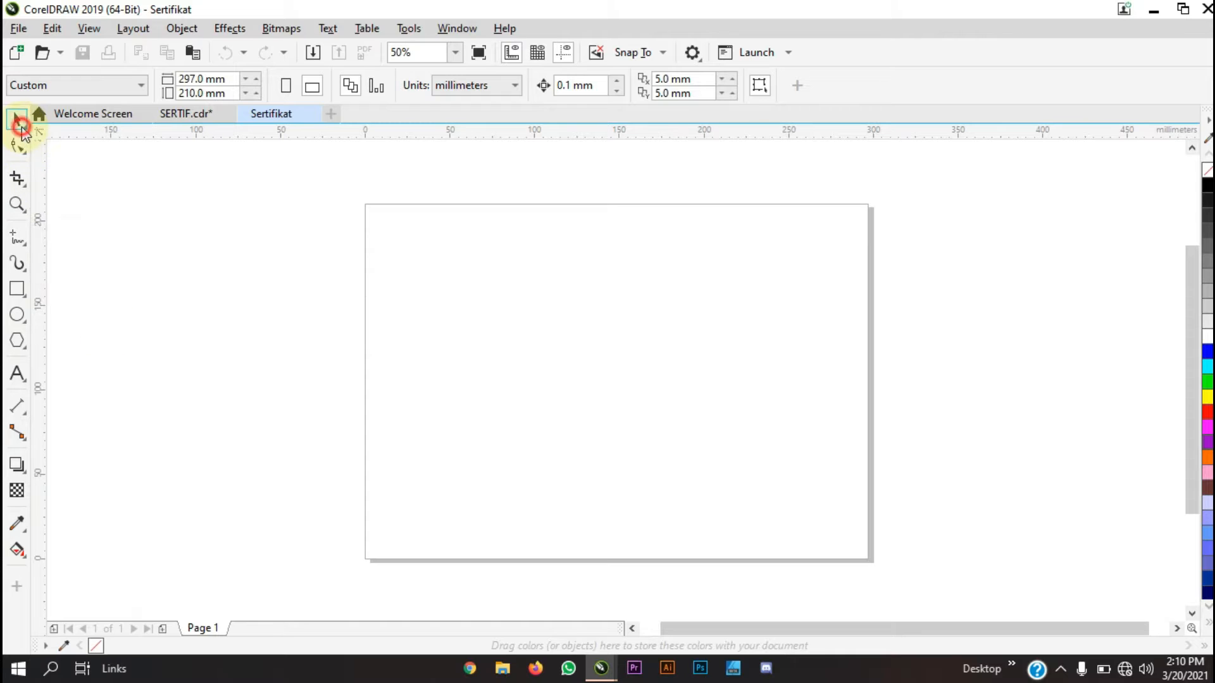
left_click(17, 288)
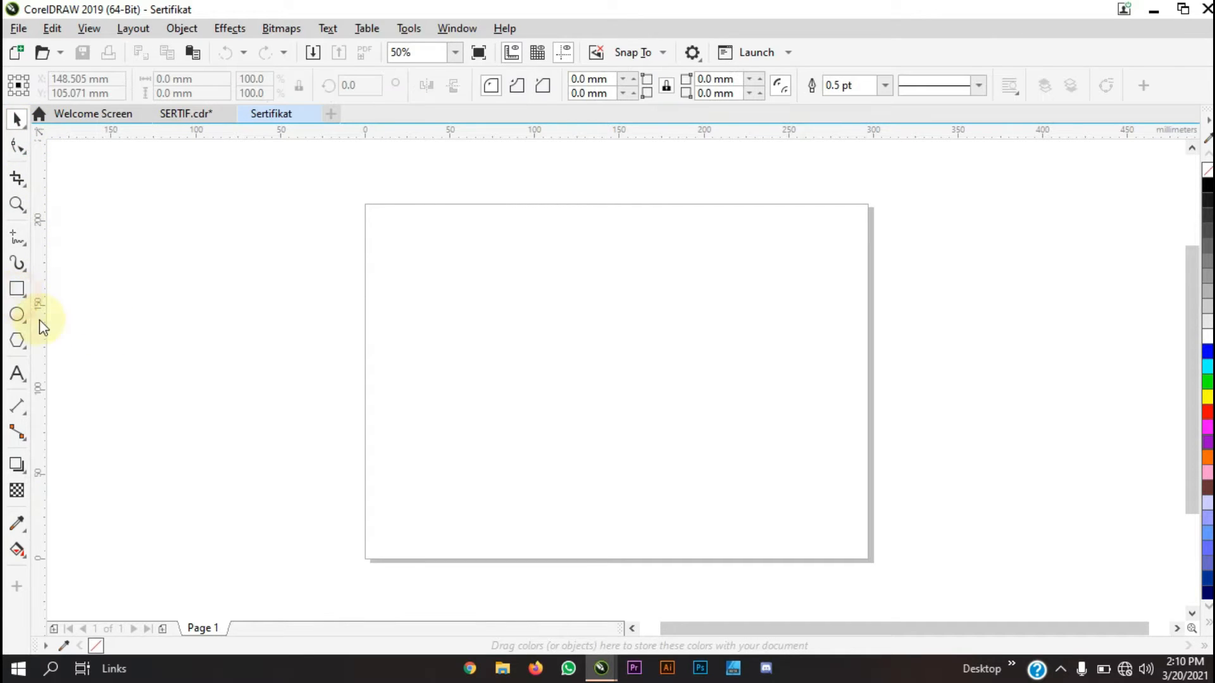
left_click(18, 373)
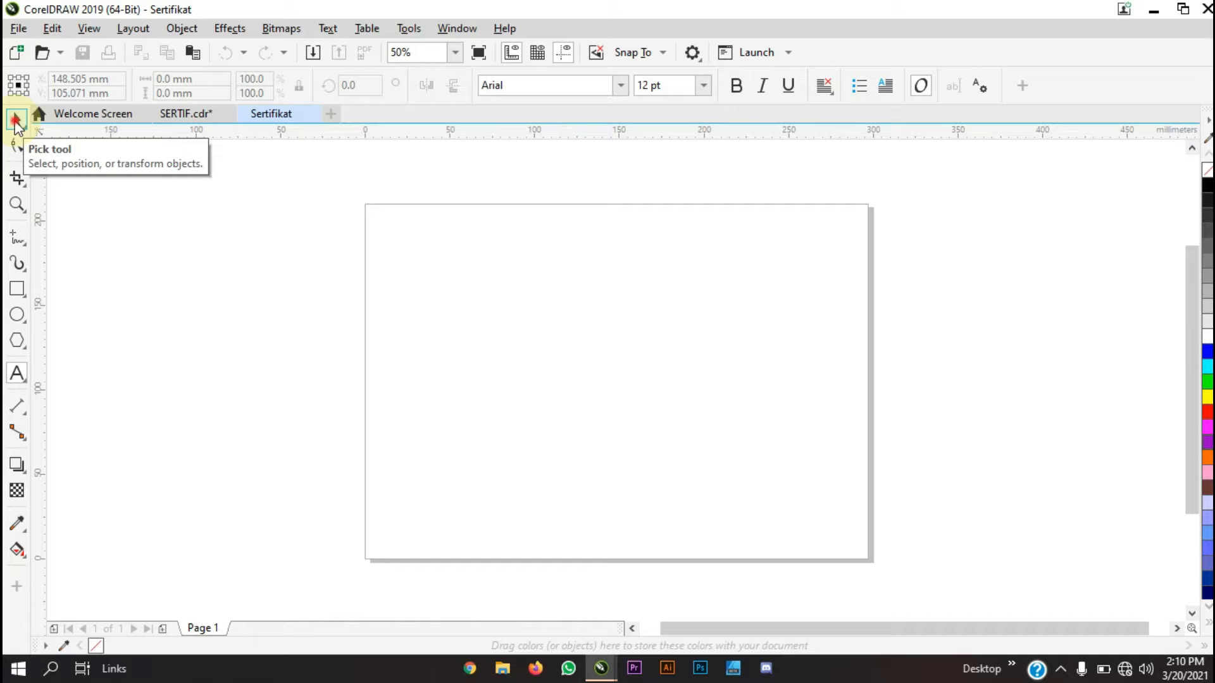
left_click(17, 121)
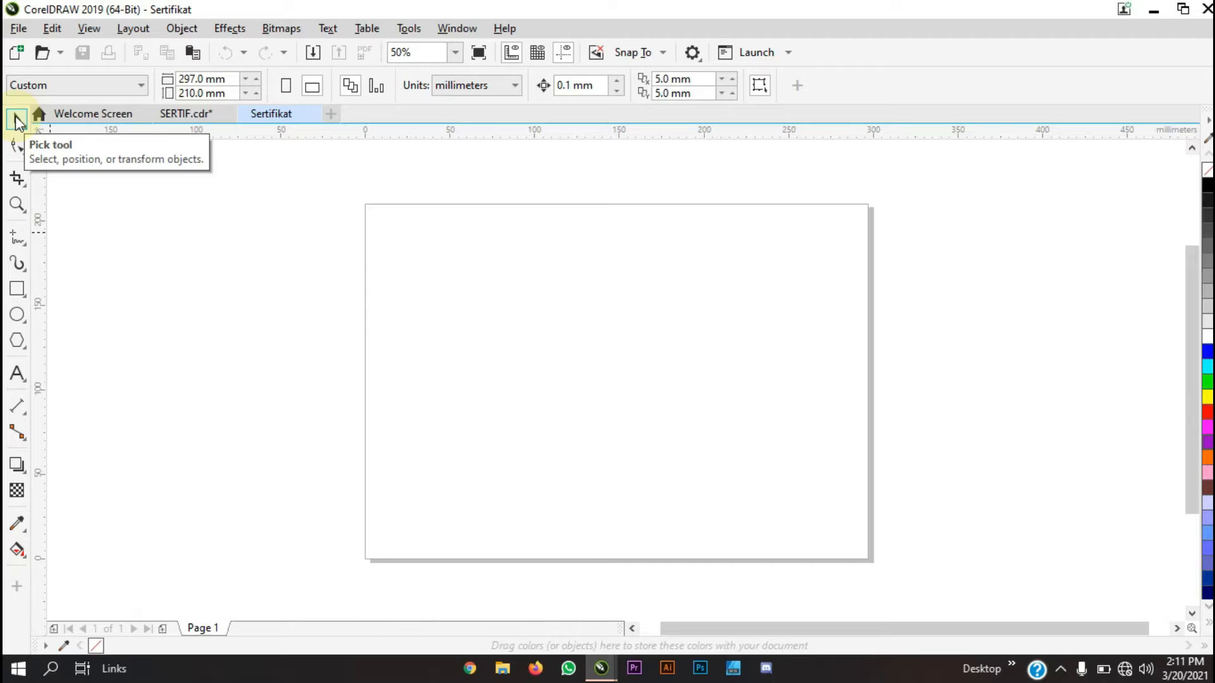
Draw a rectangle about 233 × 83 mm in the upper part of the page and deselect it
left_click(17, 289)
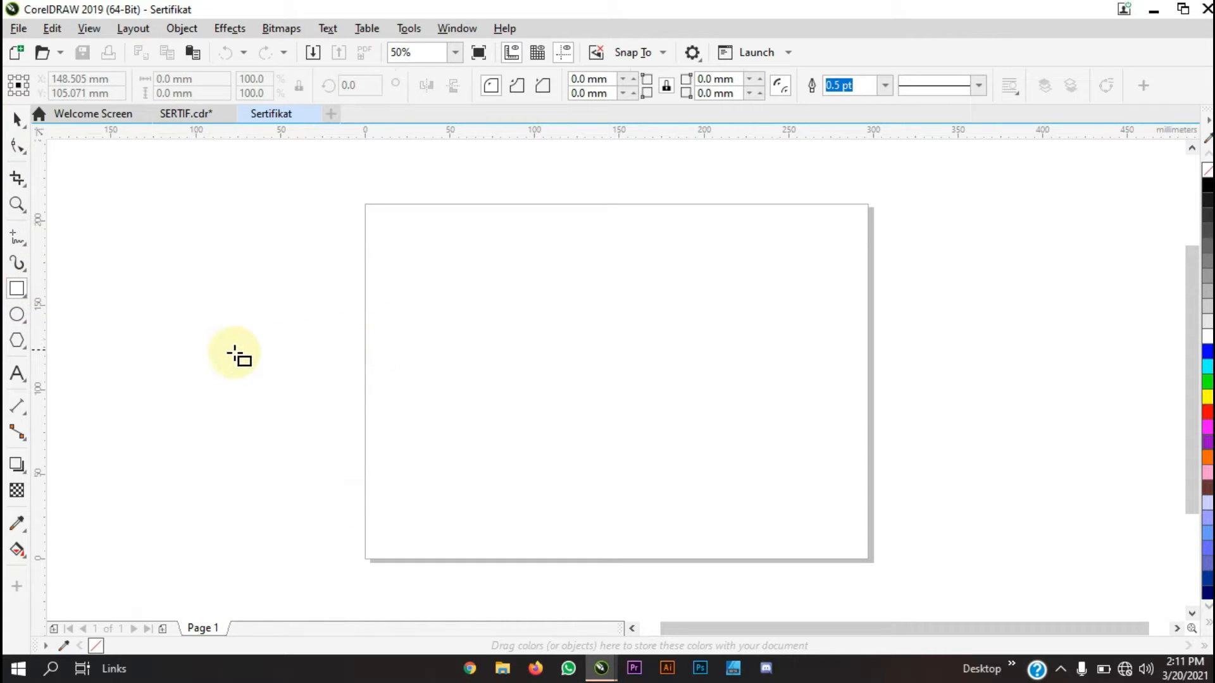
left_click_drag(389, 252, 784, 392)
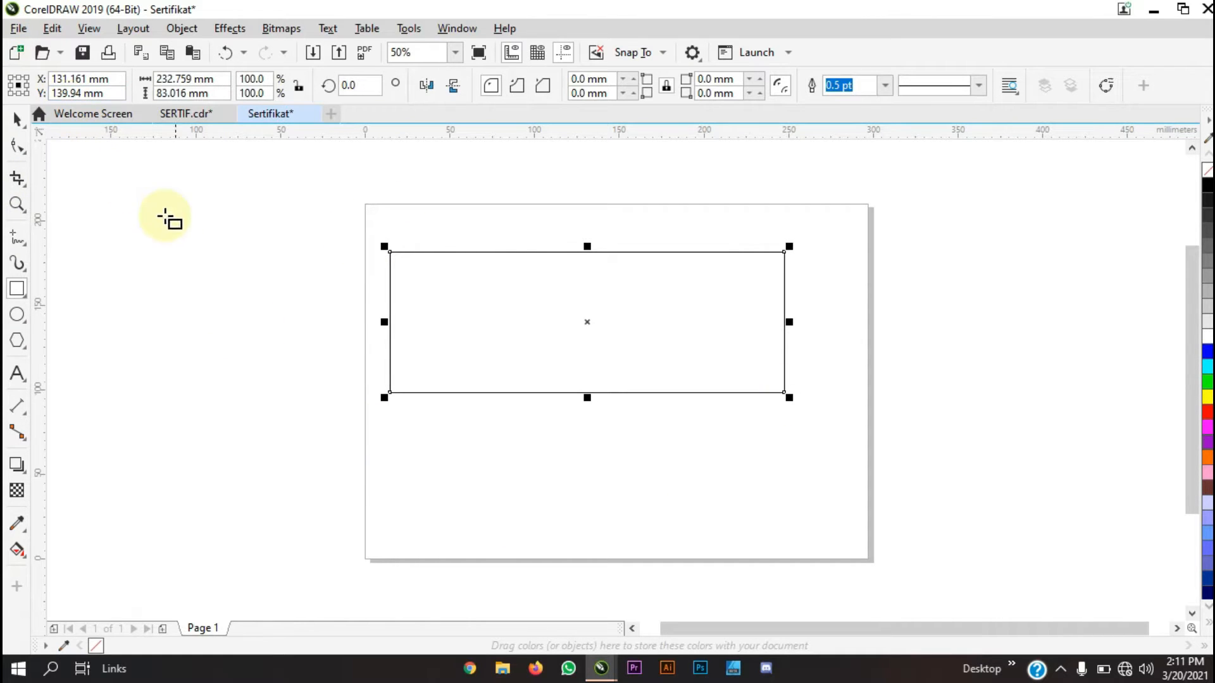
left_click(17, 121)
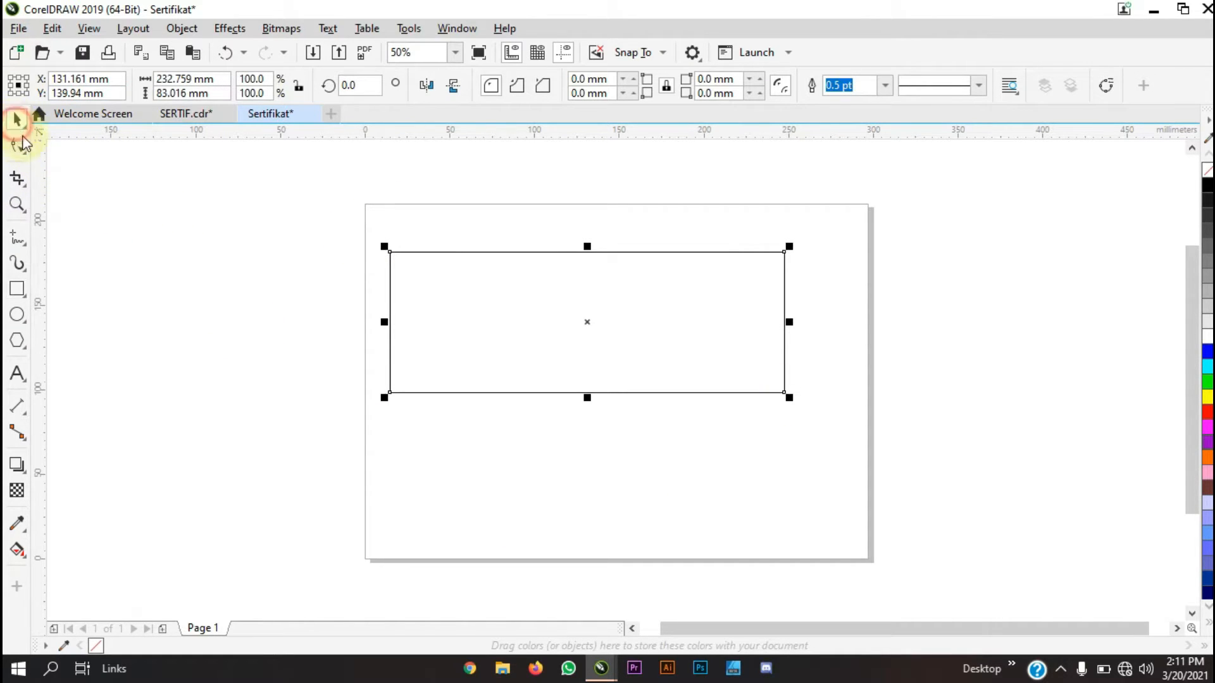
left_click(277, 401)
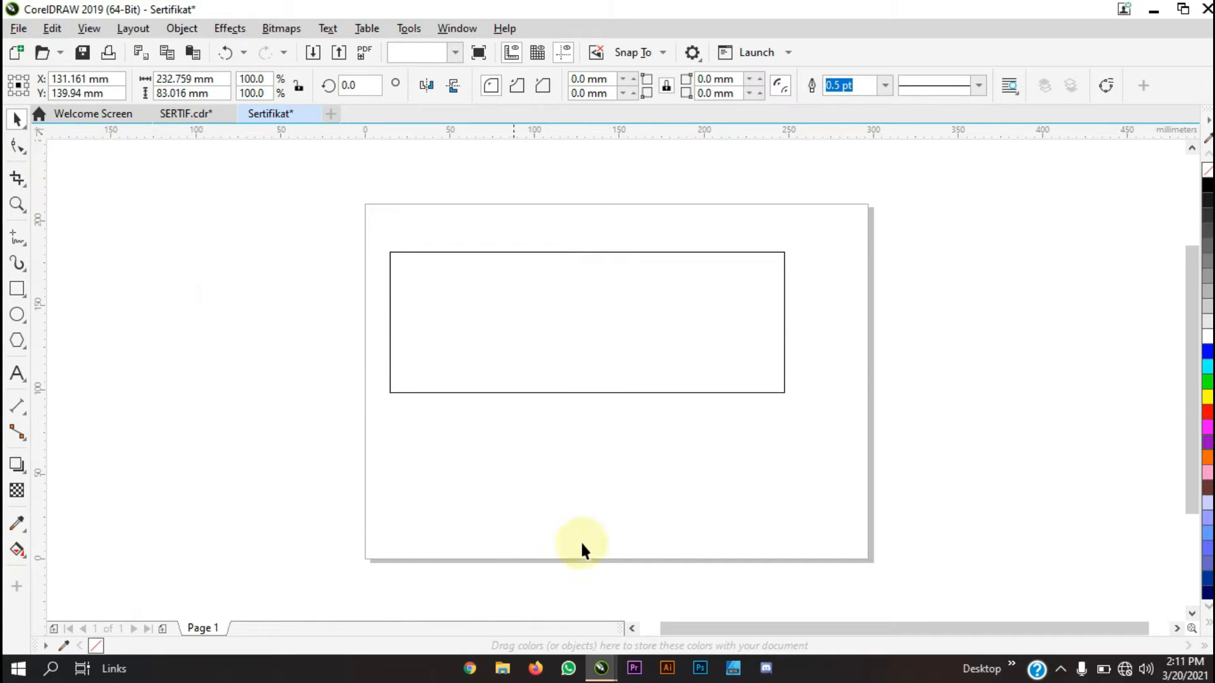
Move the rectangle down about 9 mm and shrink it proportionally to about 140 × 50 mm
left_click(608, 375)
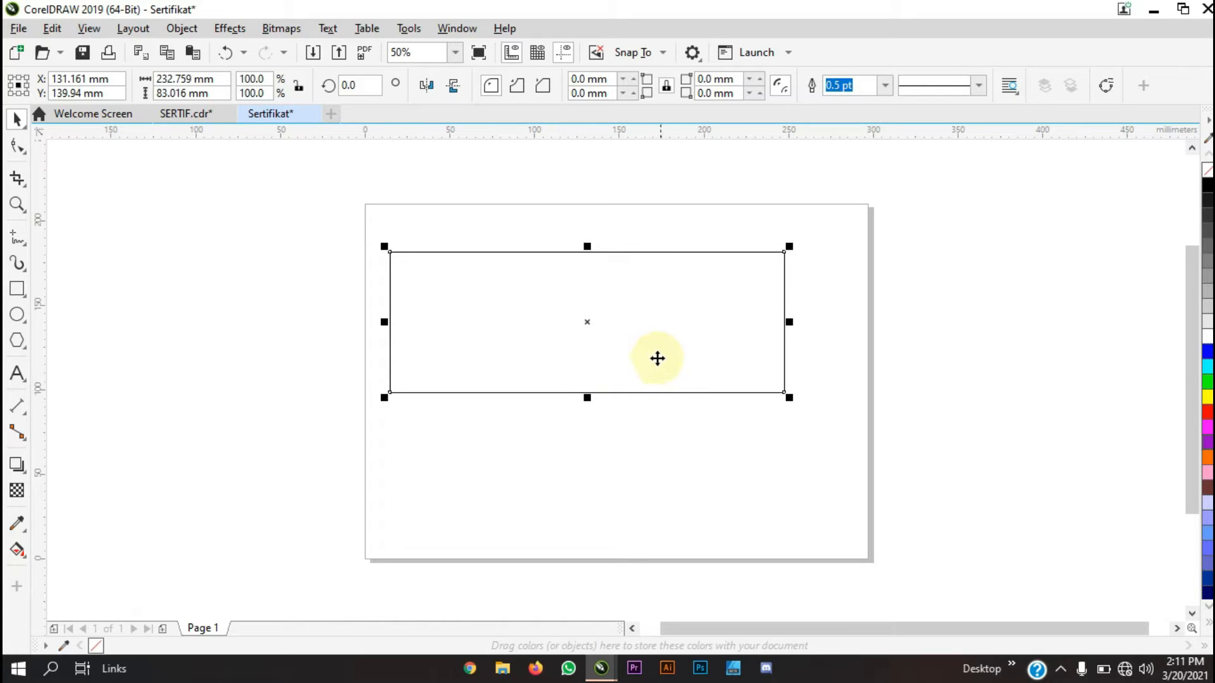
left_click_drag(647, 348, 637, 398)
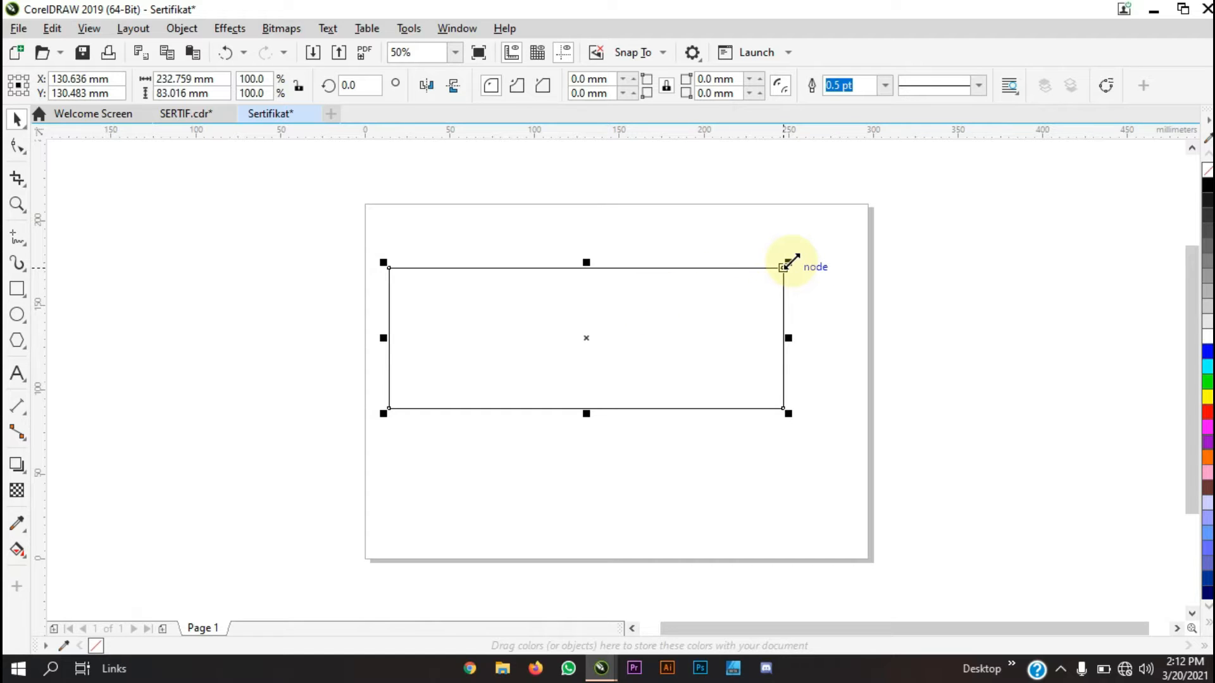
left_click_drag(791, 262, 741, 305)
mouse_move(647, 406)
left_mouse_down()
mouse_move(806, 551)
mouse_move(820, 504)
mouse_move(689, 403)
mouse_move(631, 407)
left_mouse_up()
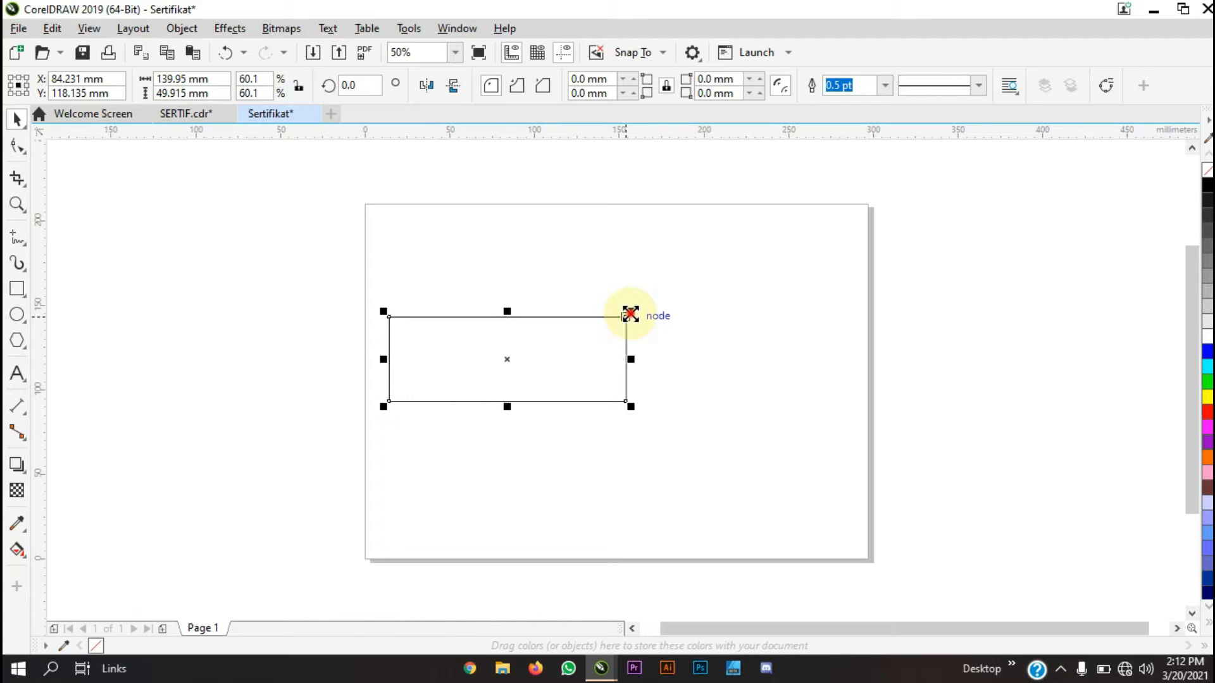
Scale the rectangle about its centre, enlarging it to about 299 × 107 mm and then reducing it to about 137 × 49 mm
left_click_drag(630, 314, 752, 269)
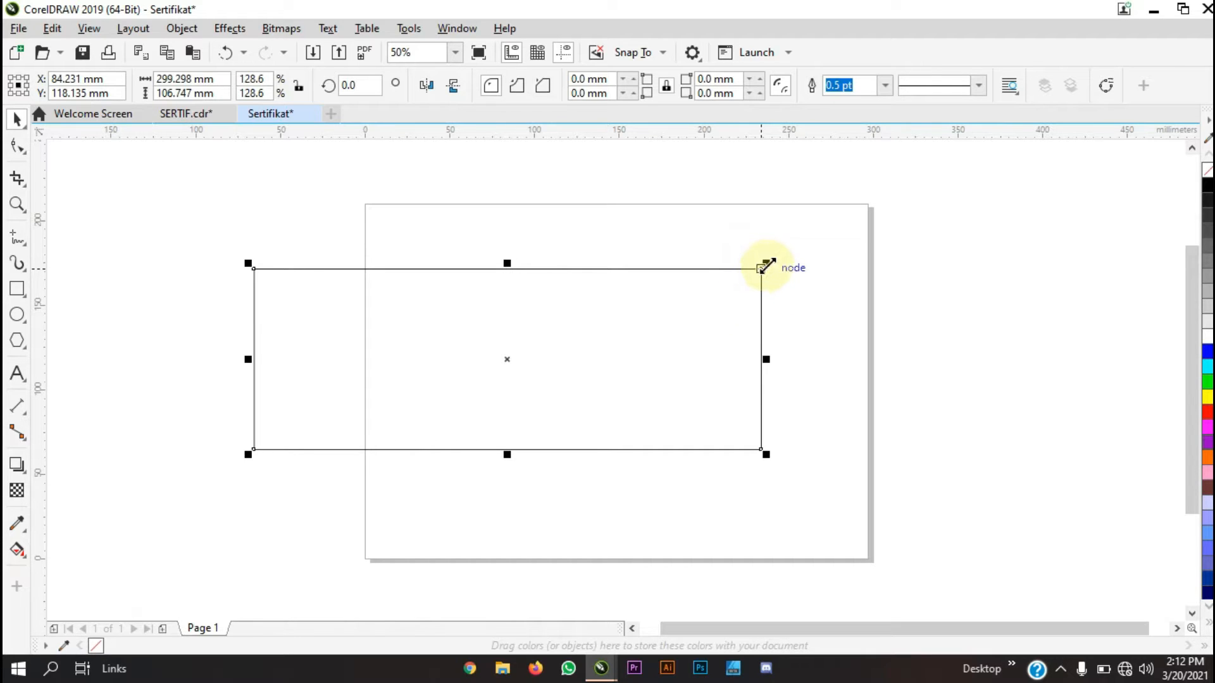
left_click(763, 266)
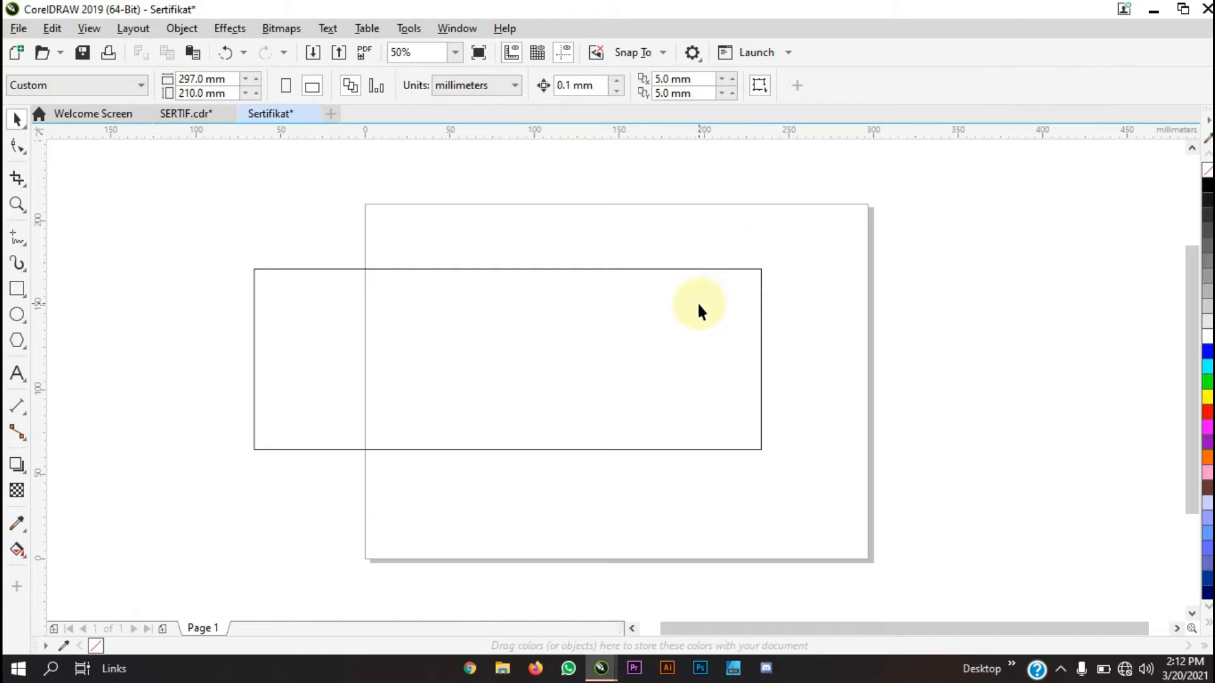
left_click(721, 284)
left_click_drag(765, 262, 693, 315)
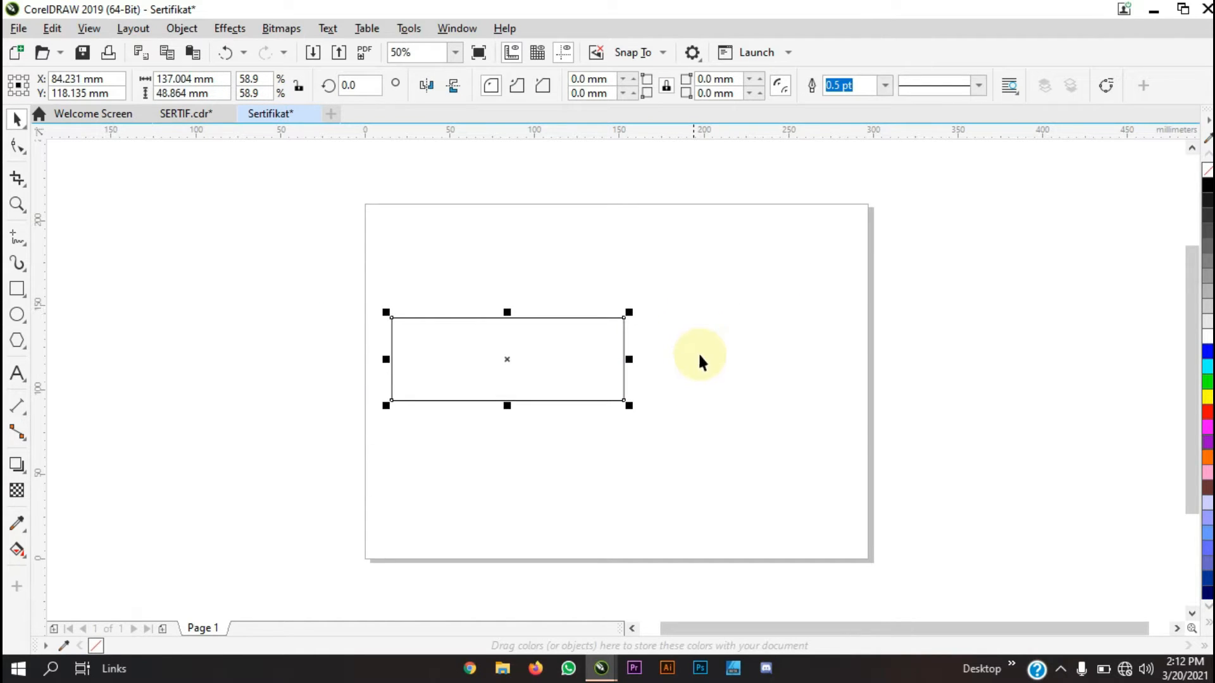
left_click(263, 239)
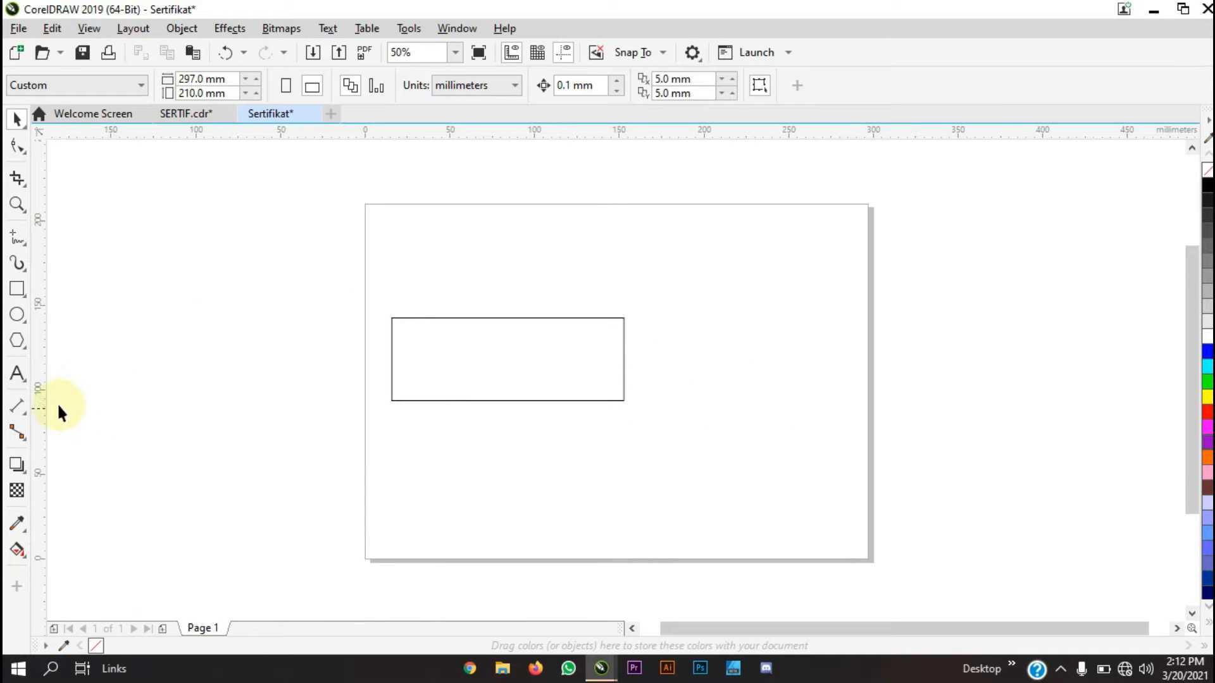
Add the artistic text "Tulisan" on the page below the rectangle
left_click(18, 373)
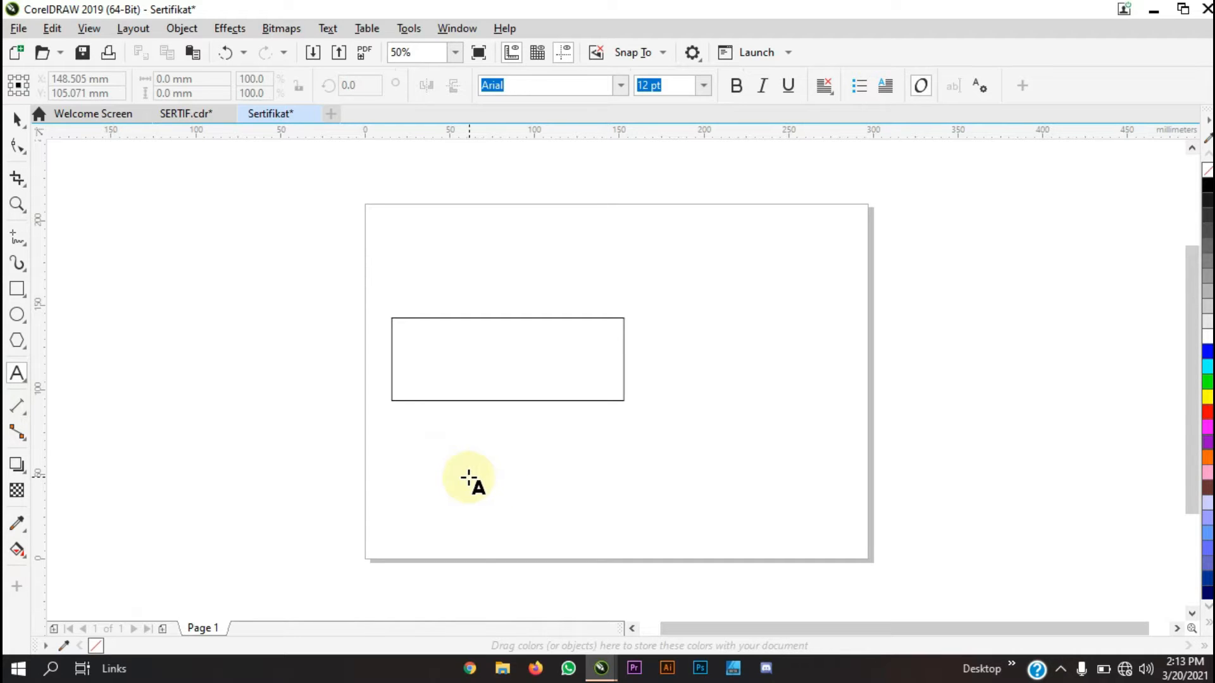
left_click(441, 461)
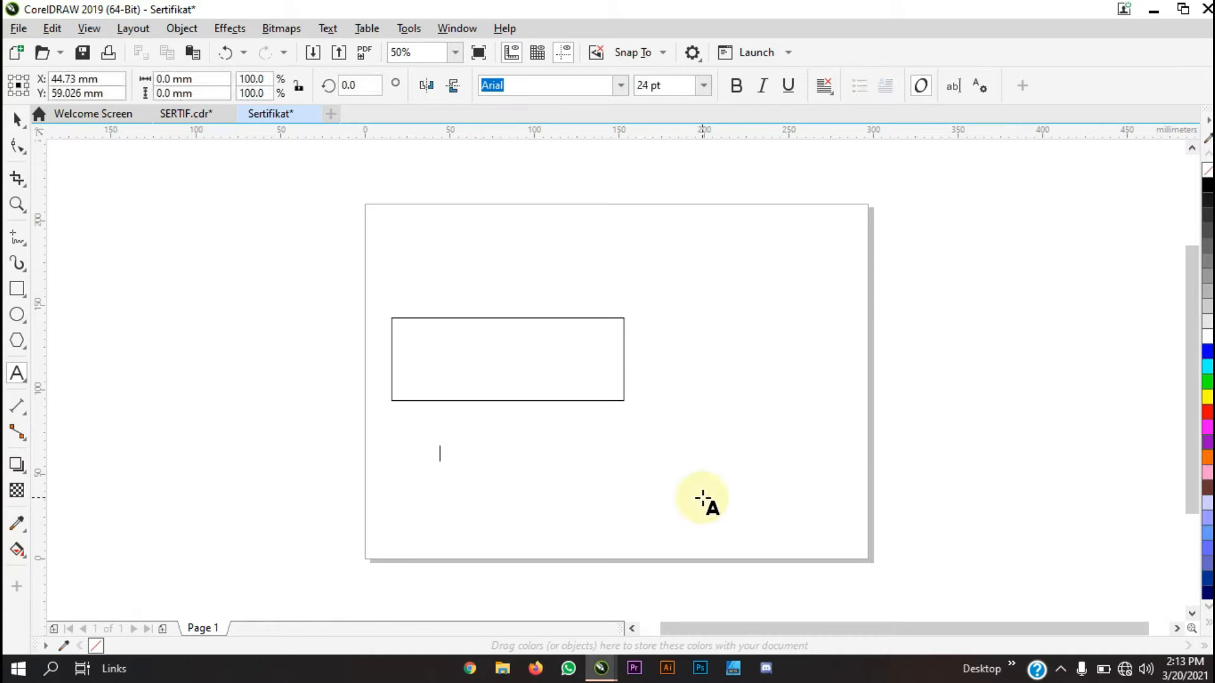
type("Tulisan")
key("ctrl+space")
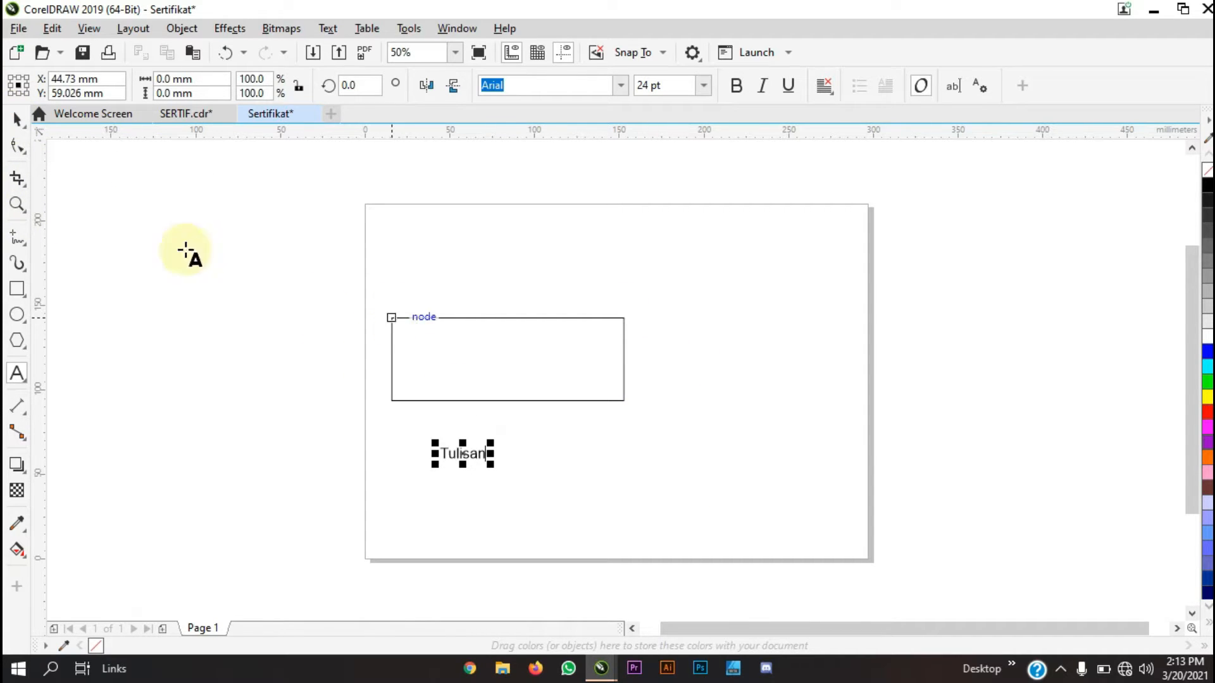
left_click(298, 420)
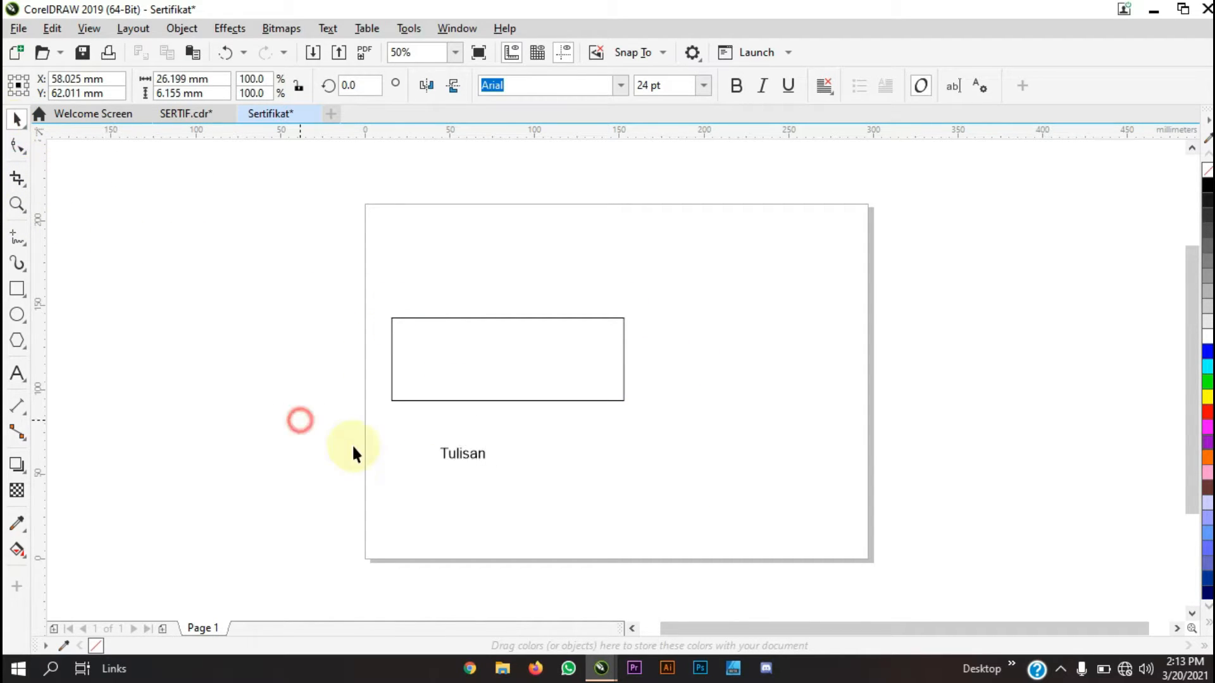
Change the font of the text "Tulisan" from Arial to a serif typeface and leave everything deselected
left_click(466, 454)
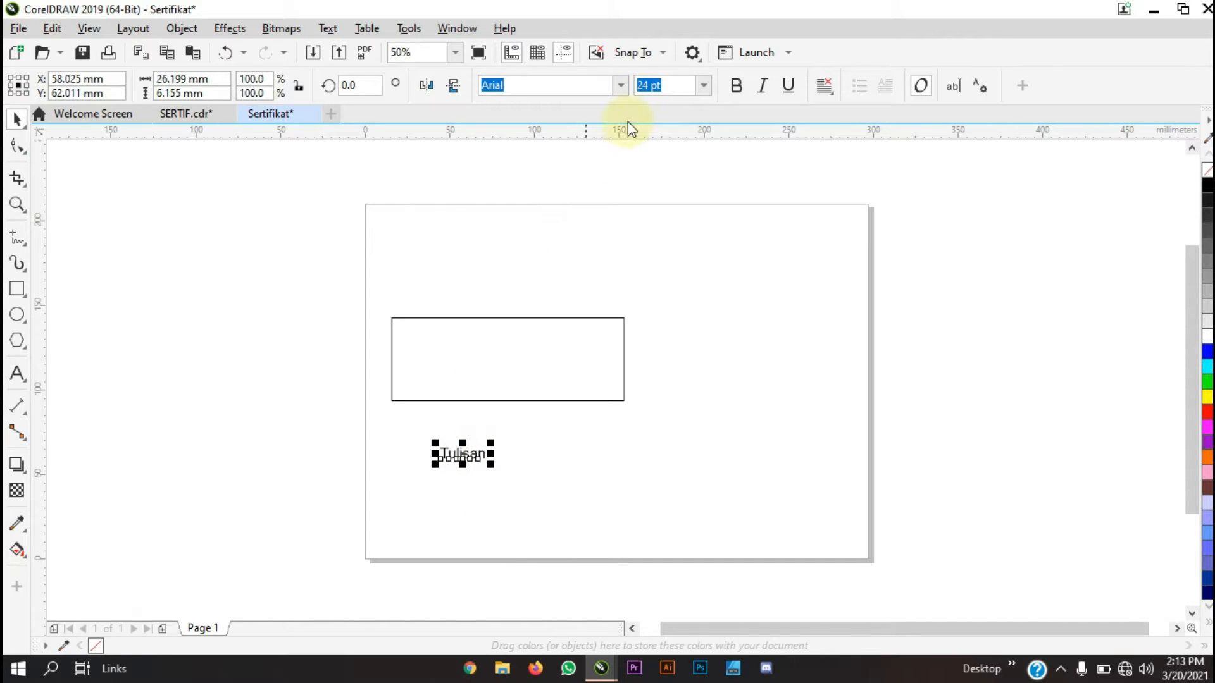
left_click(622, 85)
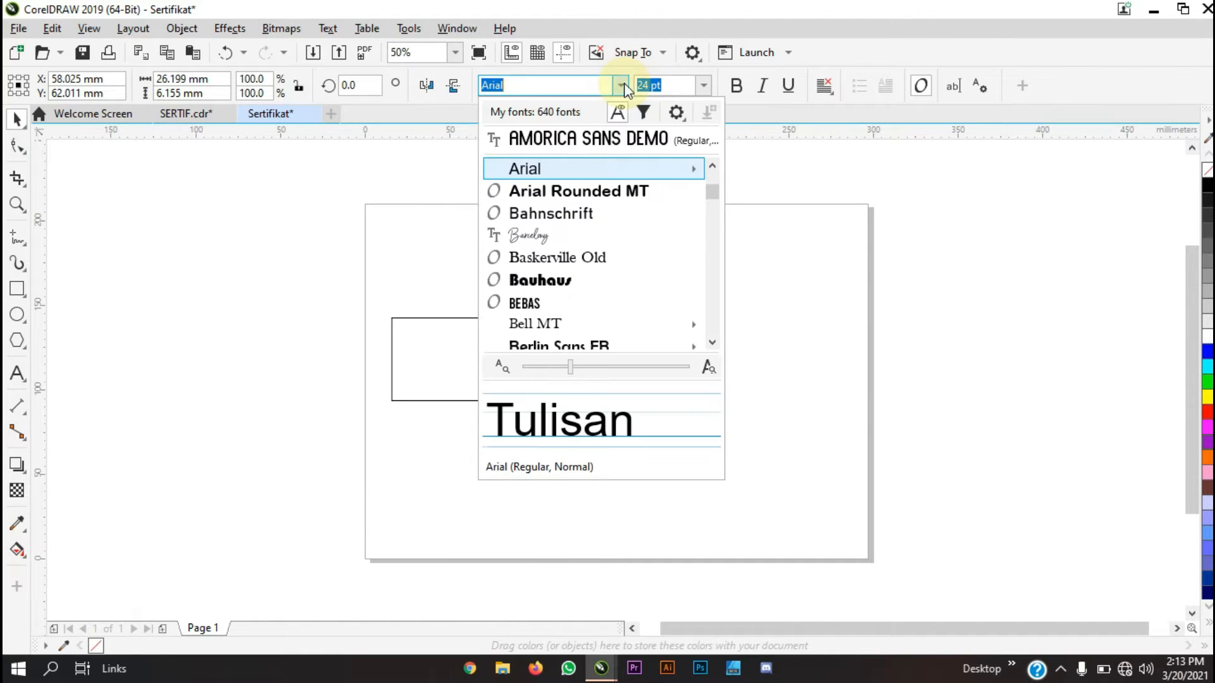
scroll(624, 254, "down", 1)
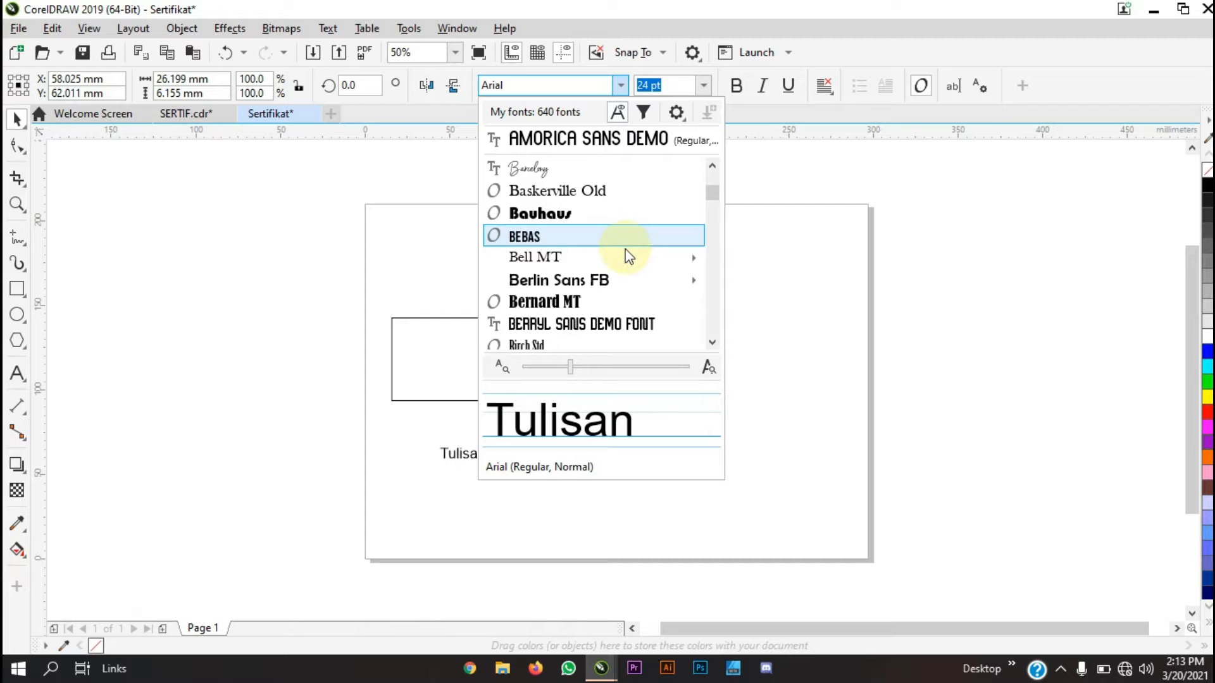
scroll(629, 260, "down", 3)
scroll(619, 291, "down", 4)
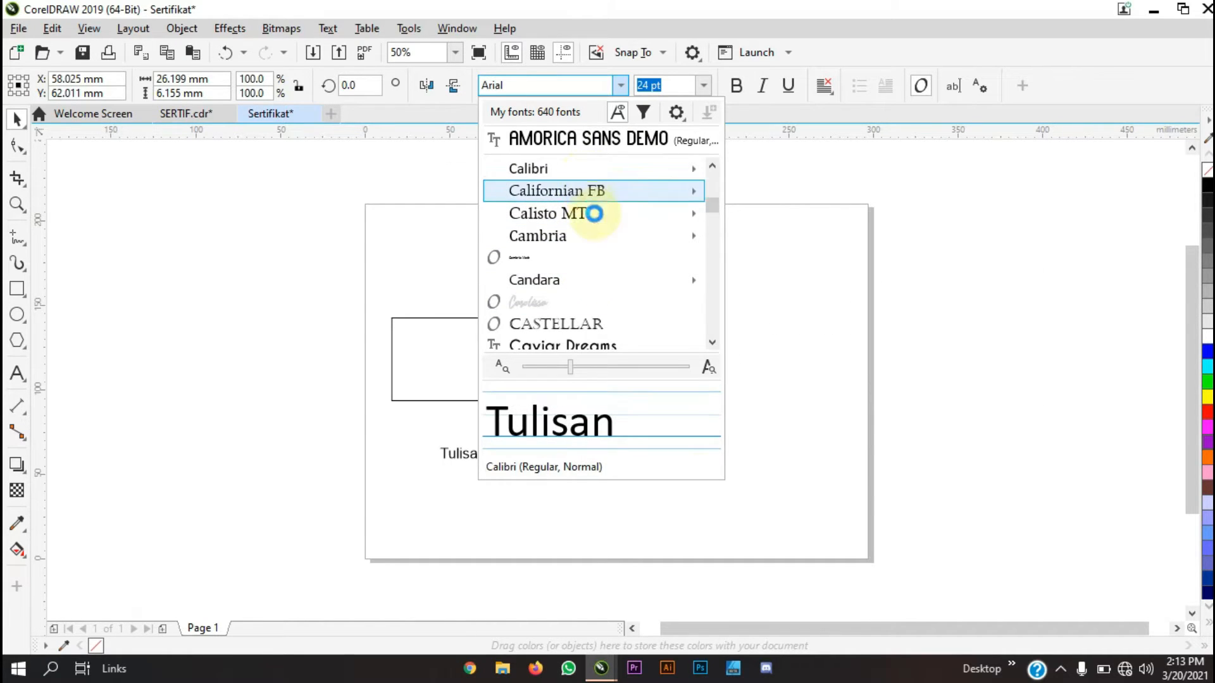
key("Escape")
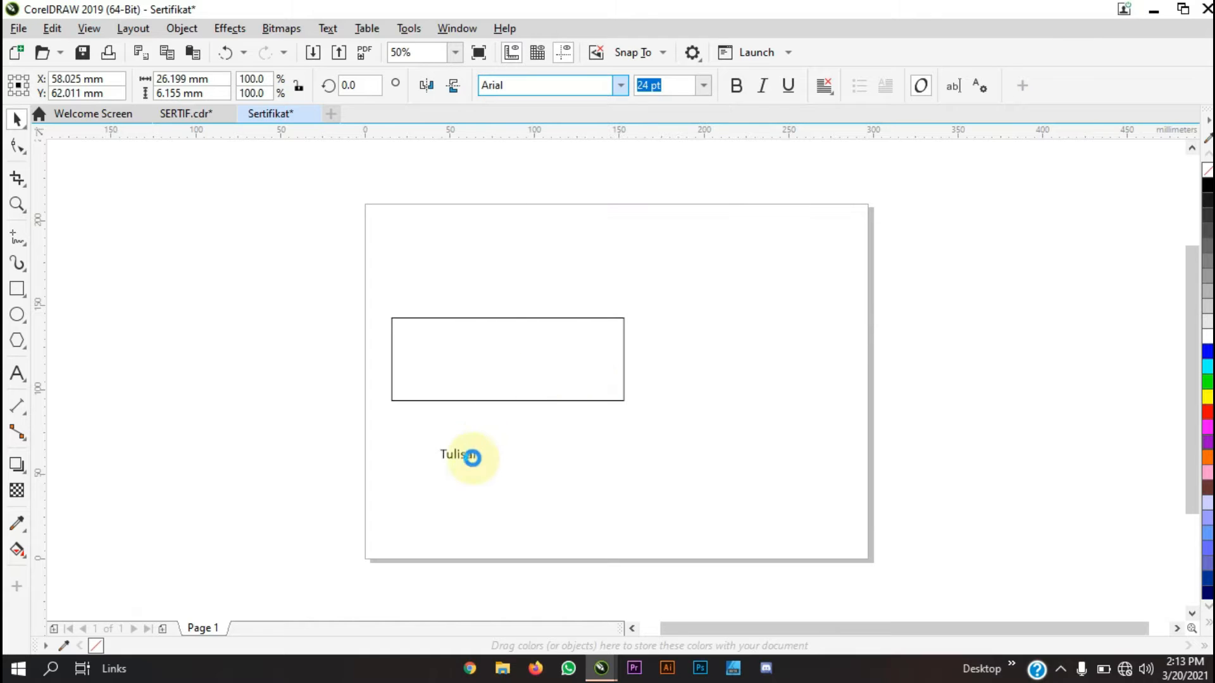
left_click(308, 428)
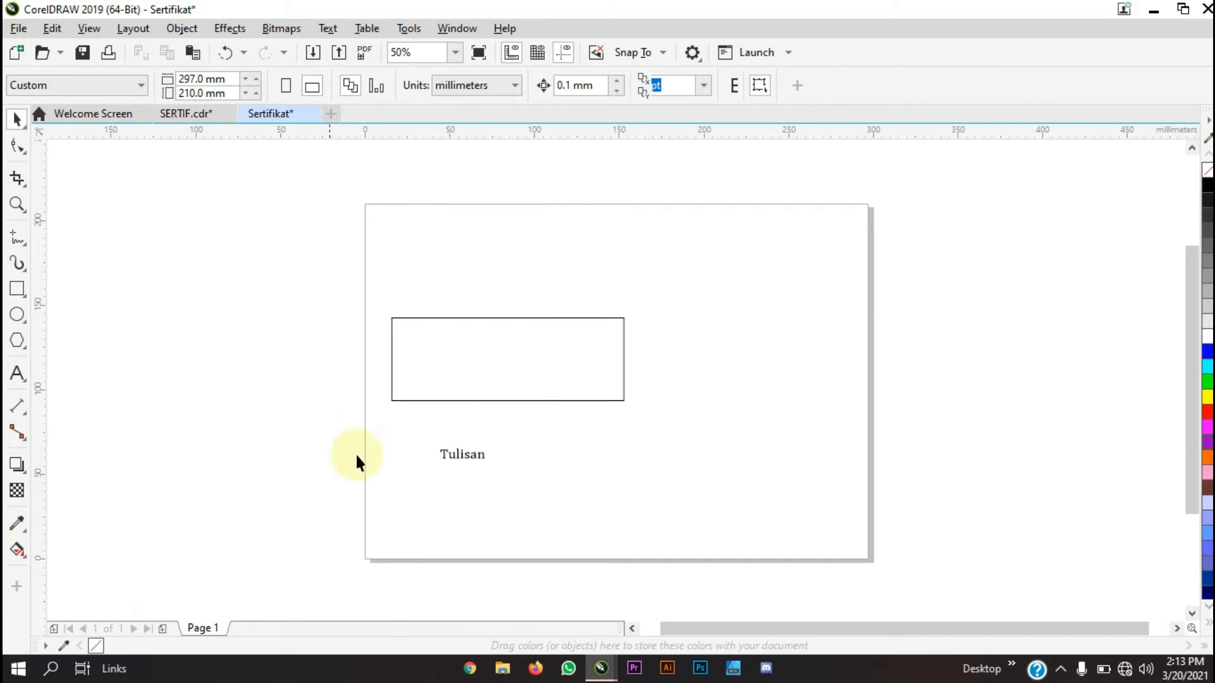
left_click(528, 384)
left_click(529, 450)
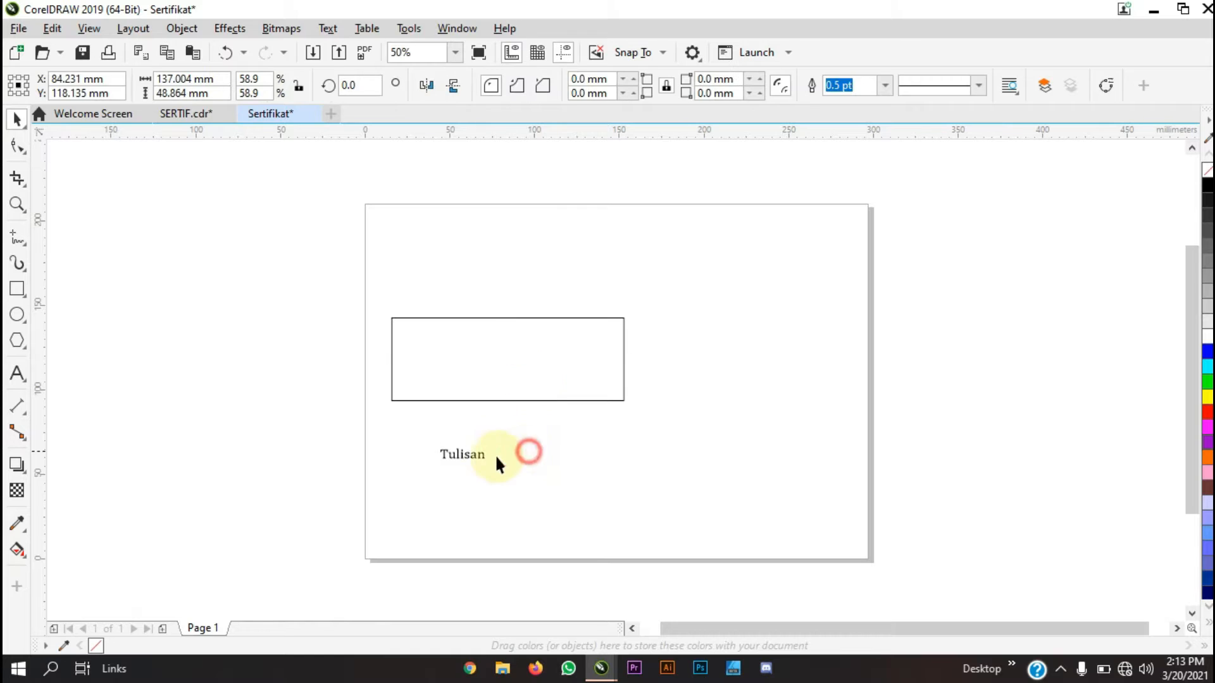
Enlarge the text "Tulisan" proportionally to about 95 × 22 mm, then set its font size to 72 pt
left_click(460, 456)
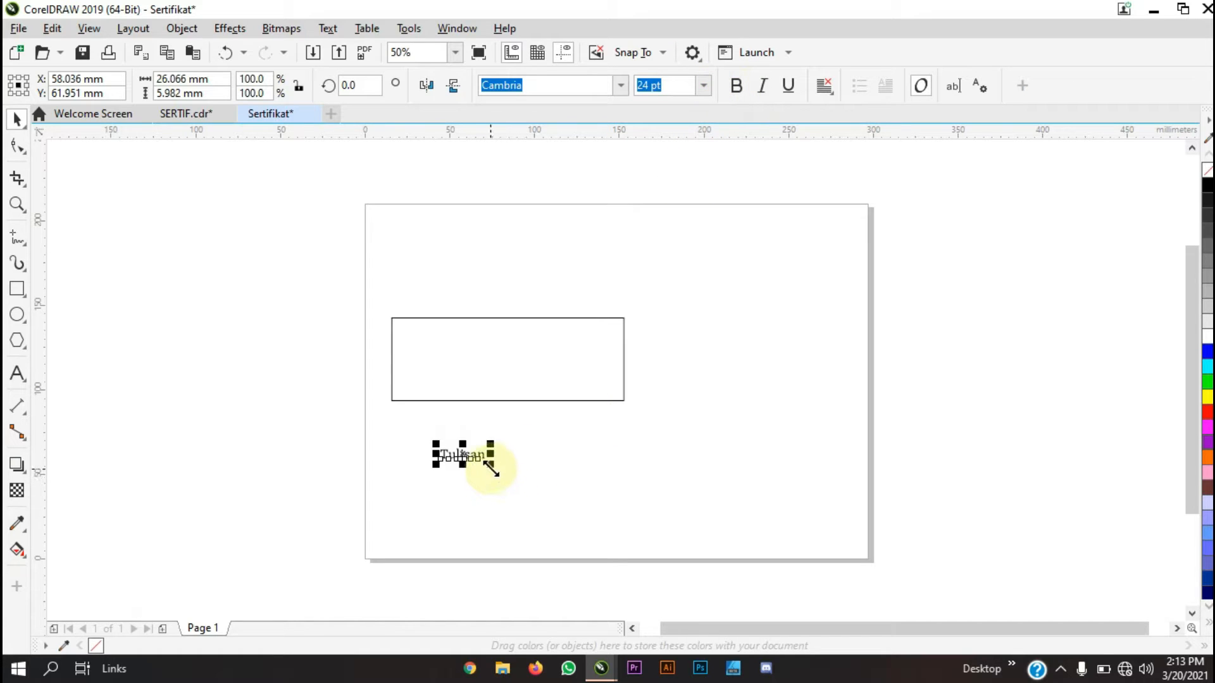
left_click_drag(491, 468, 614, 551)
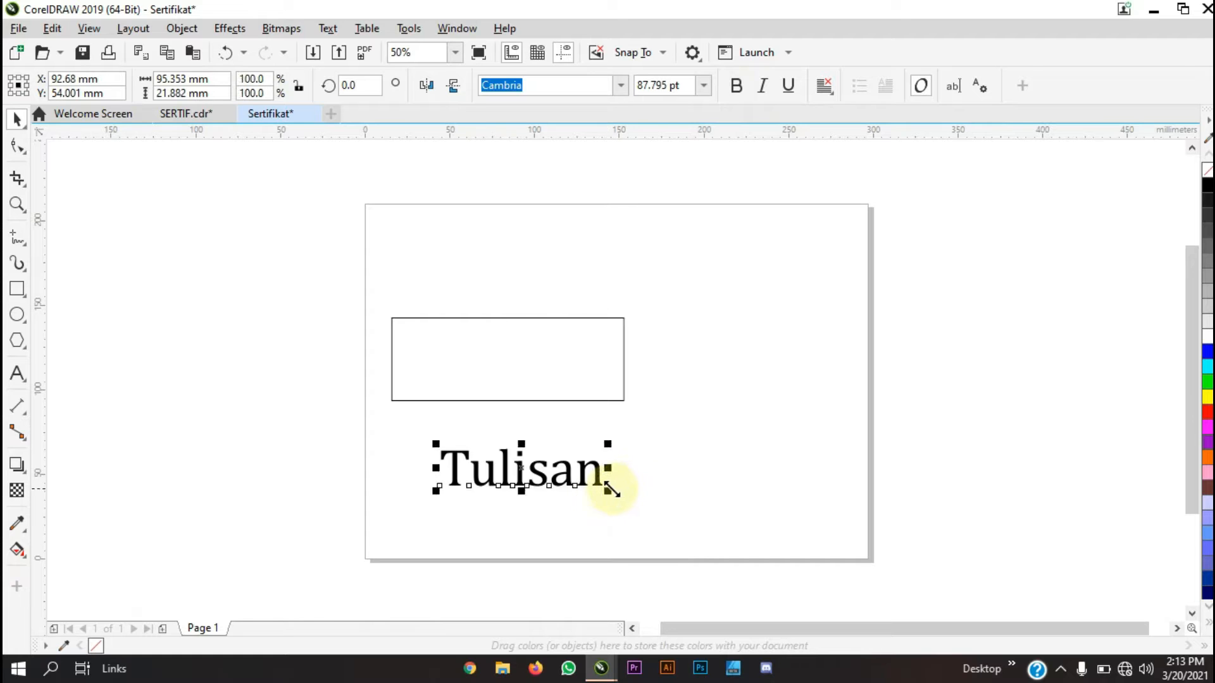
left_click(705, 87)
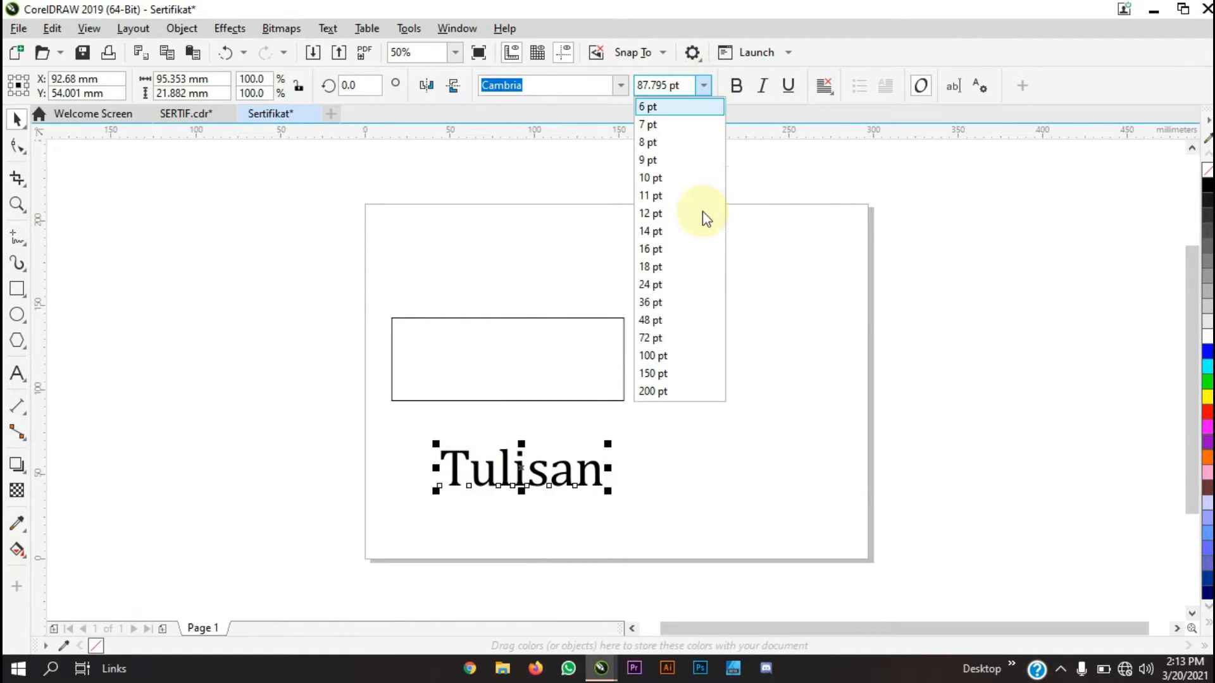
left_click(692, 337)
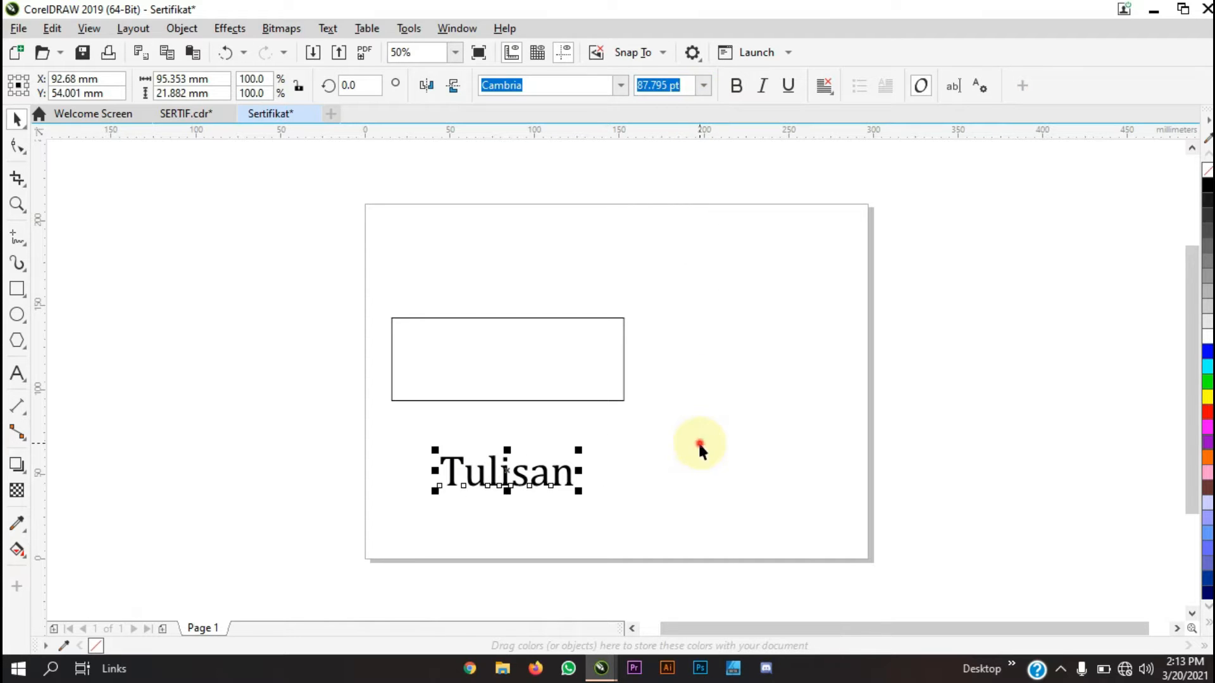
left_click(676, 456)
Move the text "Tulisan" to the right of the rectangle, centred at about X 208, Y 120 mm, and deselect it
left_click_drag(507, 486, 714, 366)
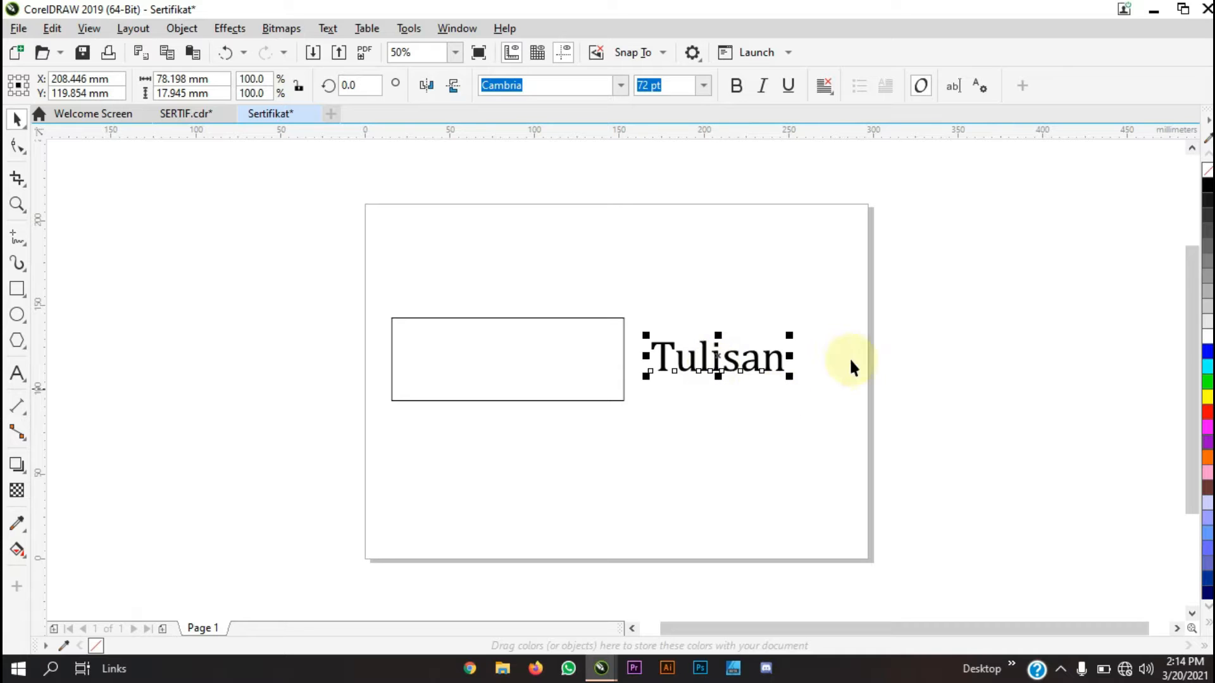
left_click(912, 310)
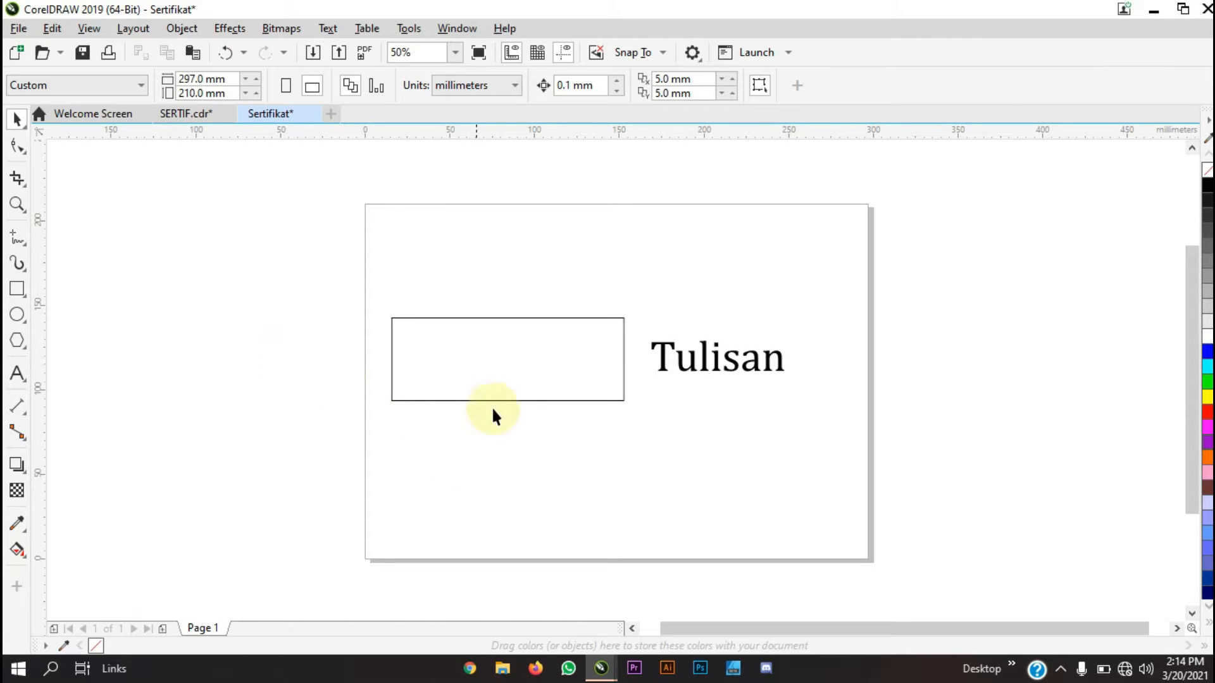
Fill the rectangle with green and move it about 13 mm up and 3 mm to the left
left_click(522, 356)
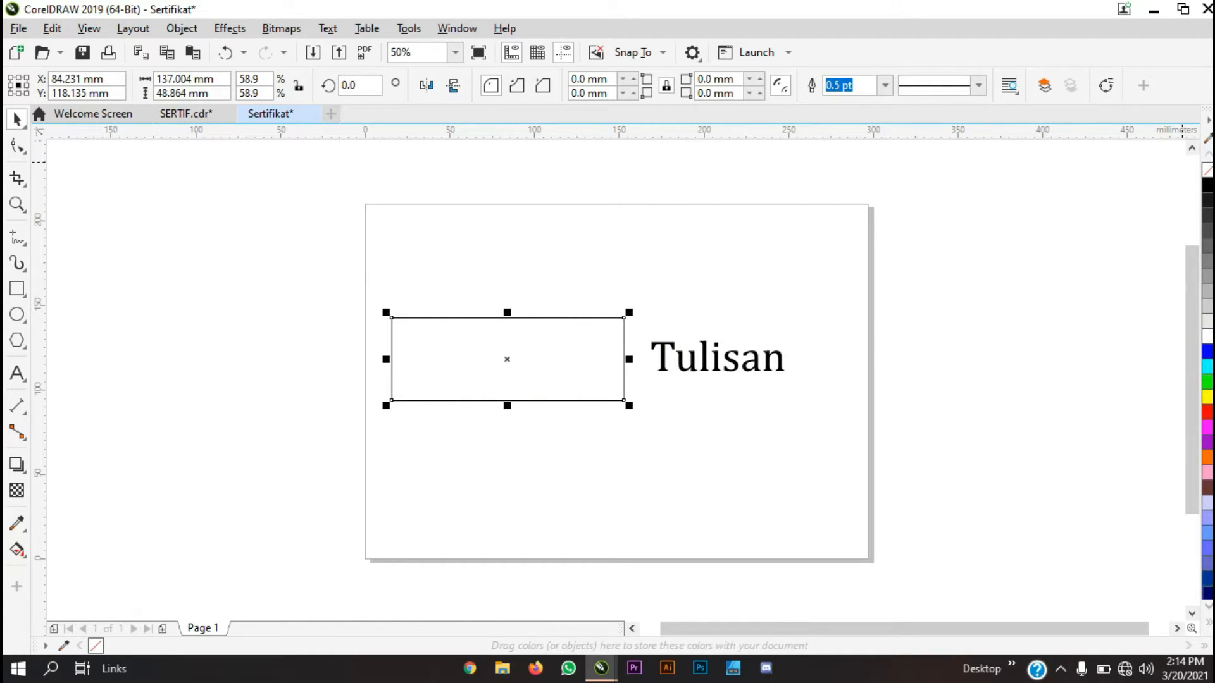
left_click(1209, 611)
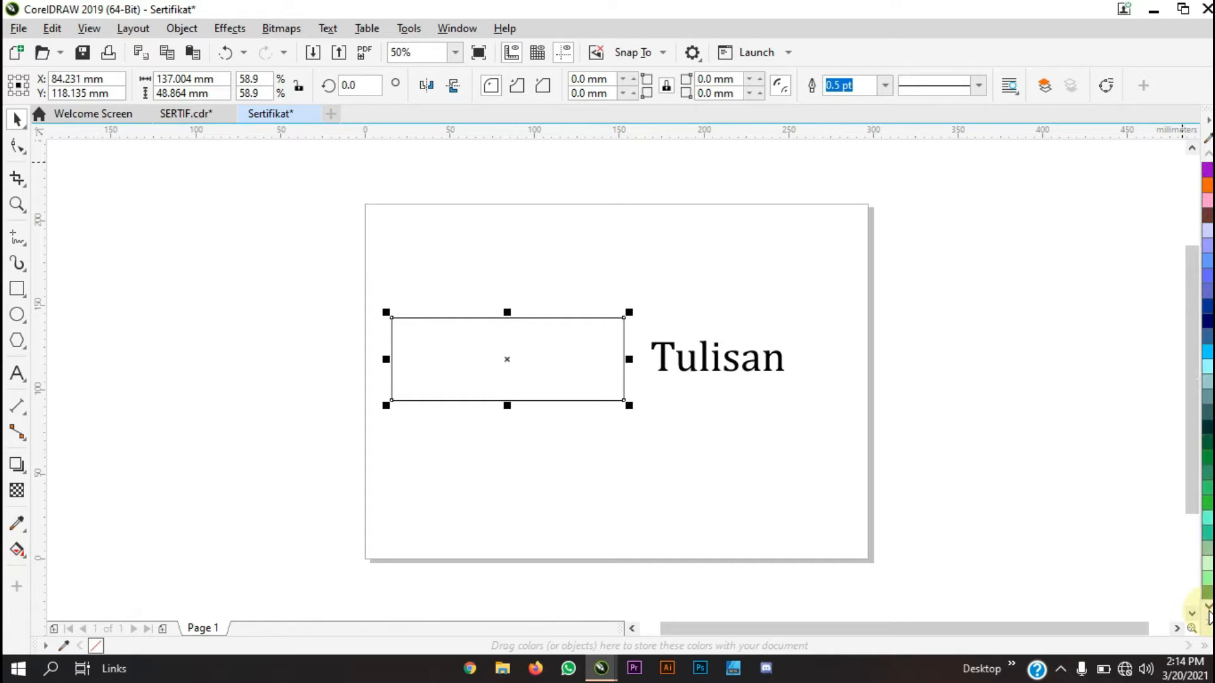
left_click_drag(1210, 615, 1209, 615)
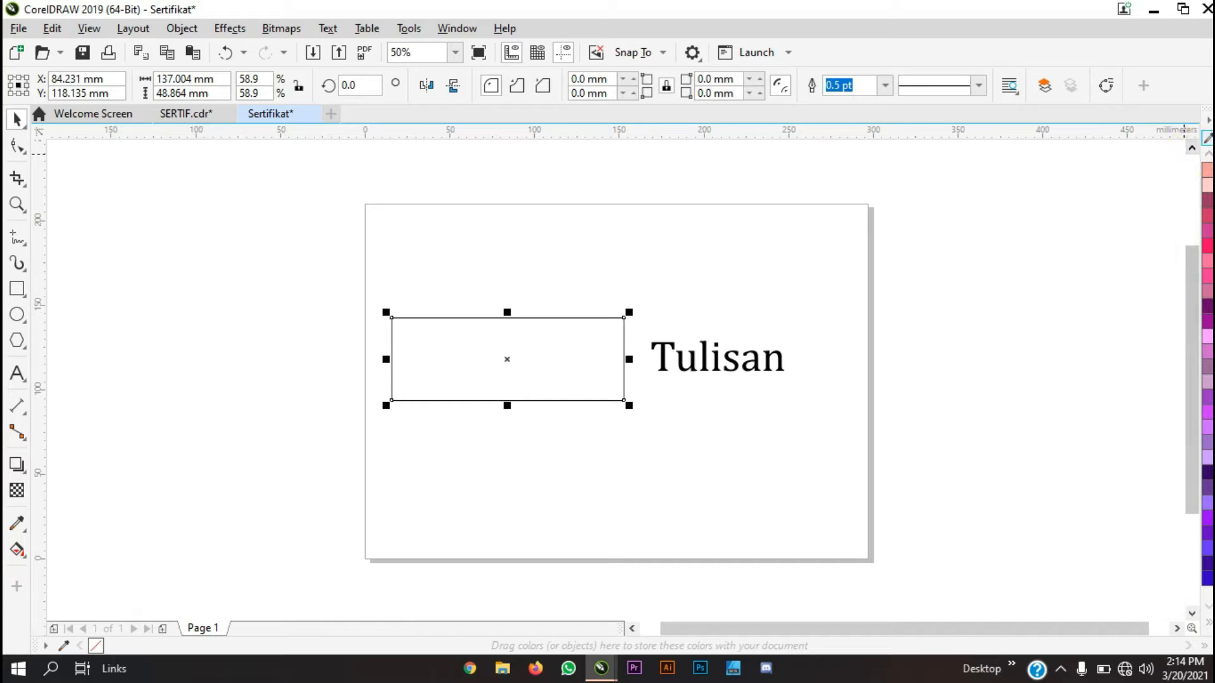
left_click(1208, 151)
left_click_drag(1208, 152, 1208, 153)
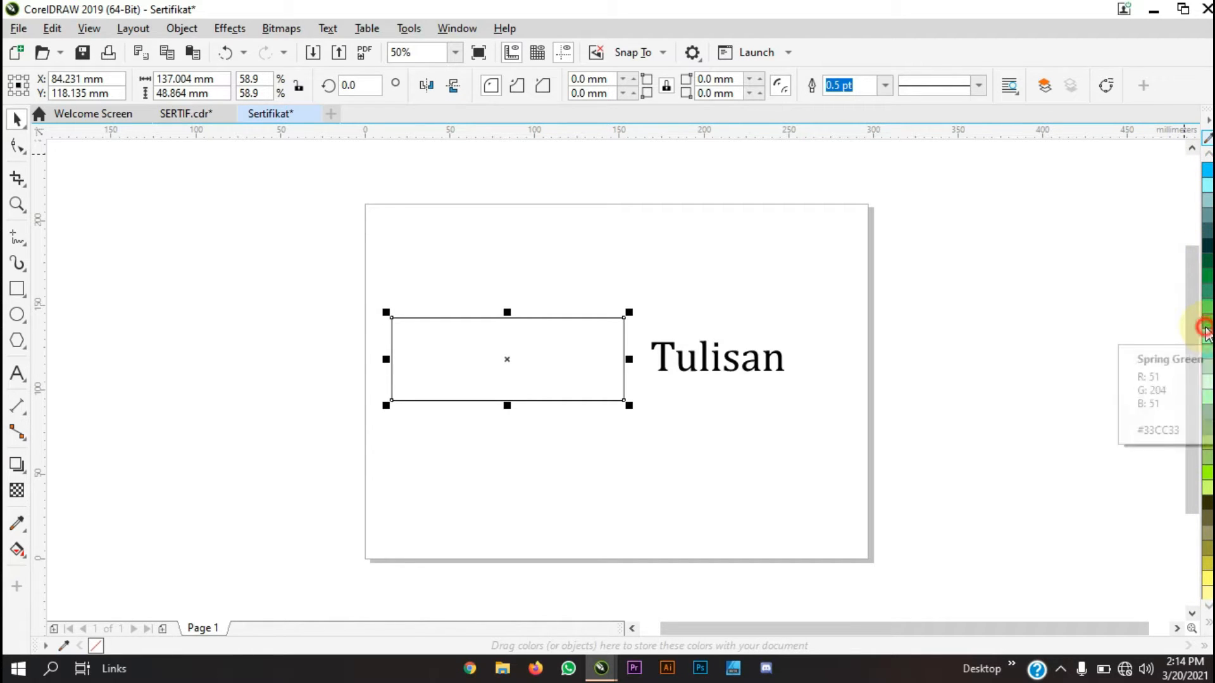
left_click(1203, 333)
left_click(962, 318)
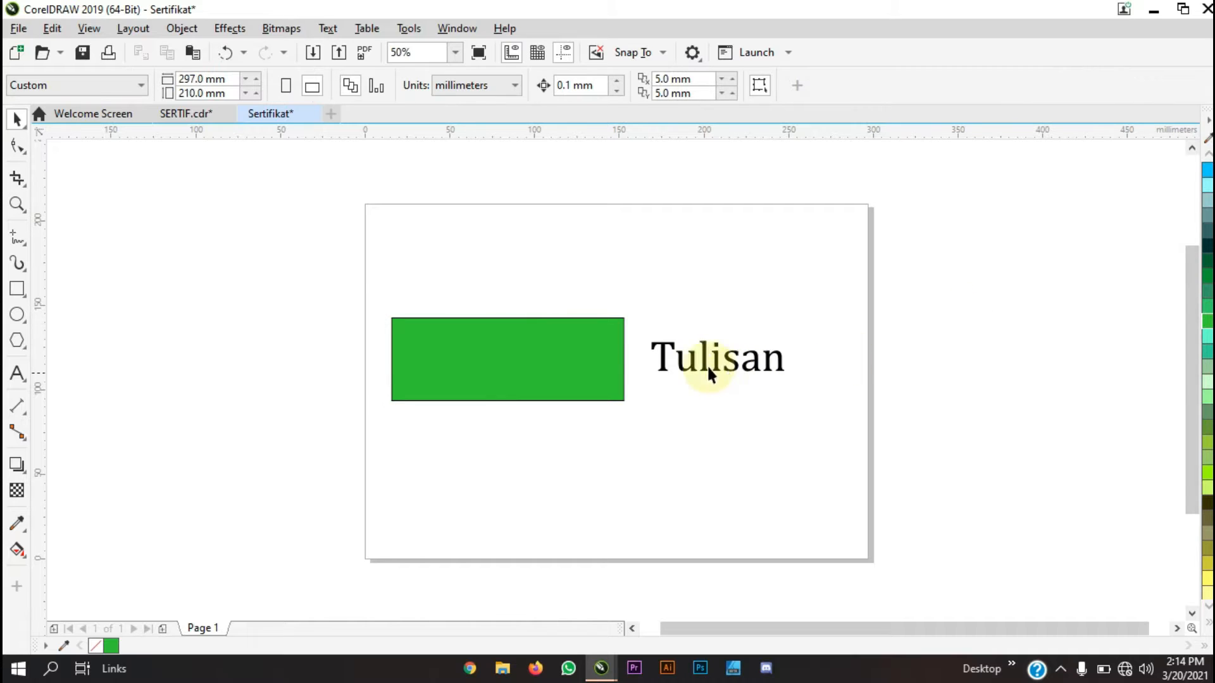
mouse_move(573, 355)
left_mouse_down()
mouse_move(562, 287)
mouse_move(560, 350)
left_mouse_up()
left_click(627, 437)
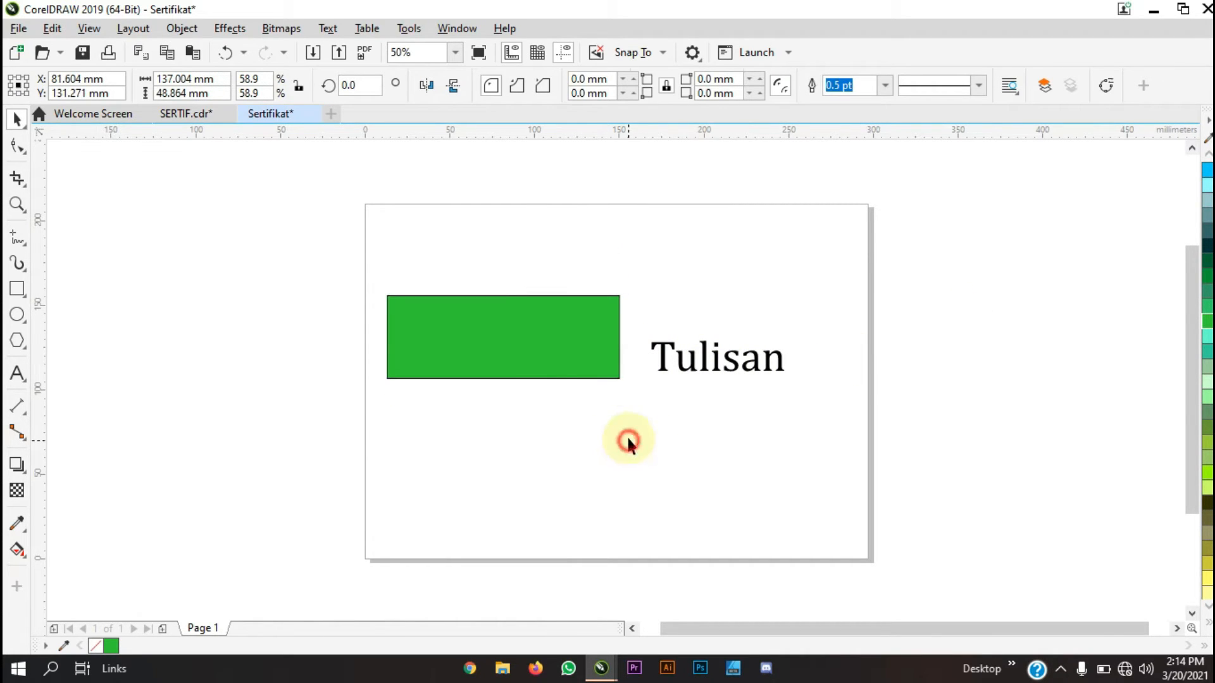
Colour the text "Tulisan" light blue and deselect it
left_click(662, 366)
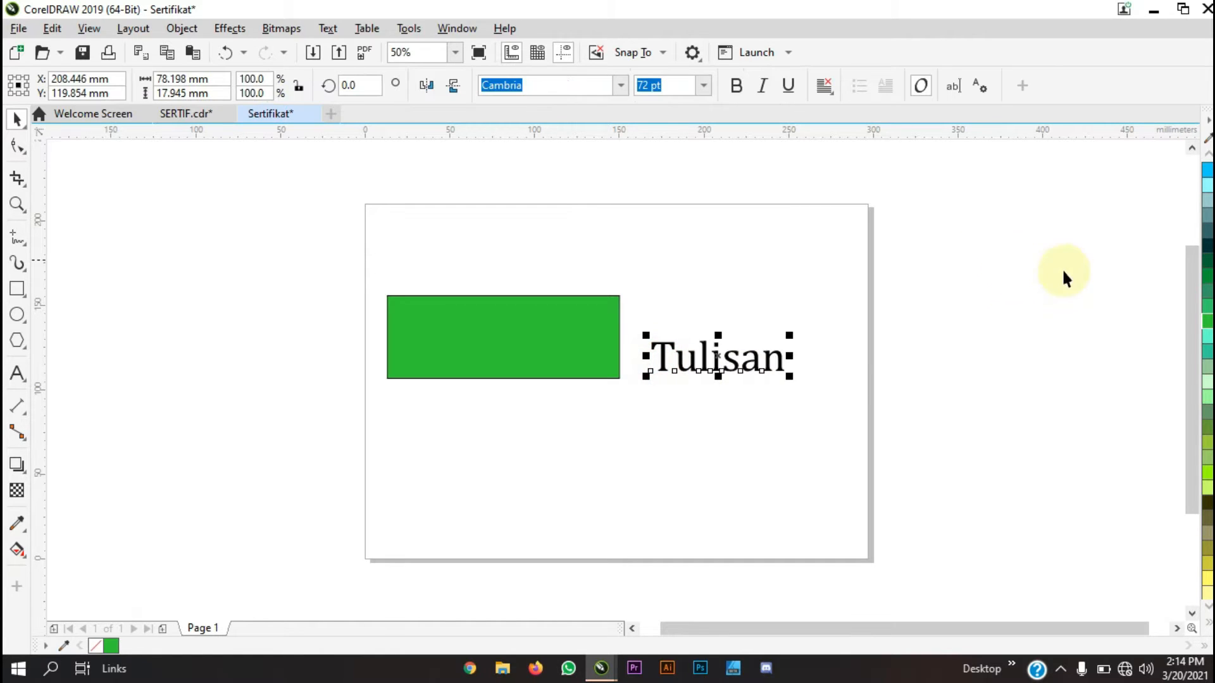
left_click(1208, 171)
left_click(986, 256)
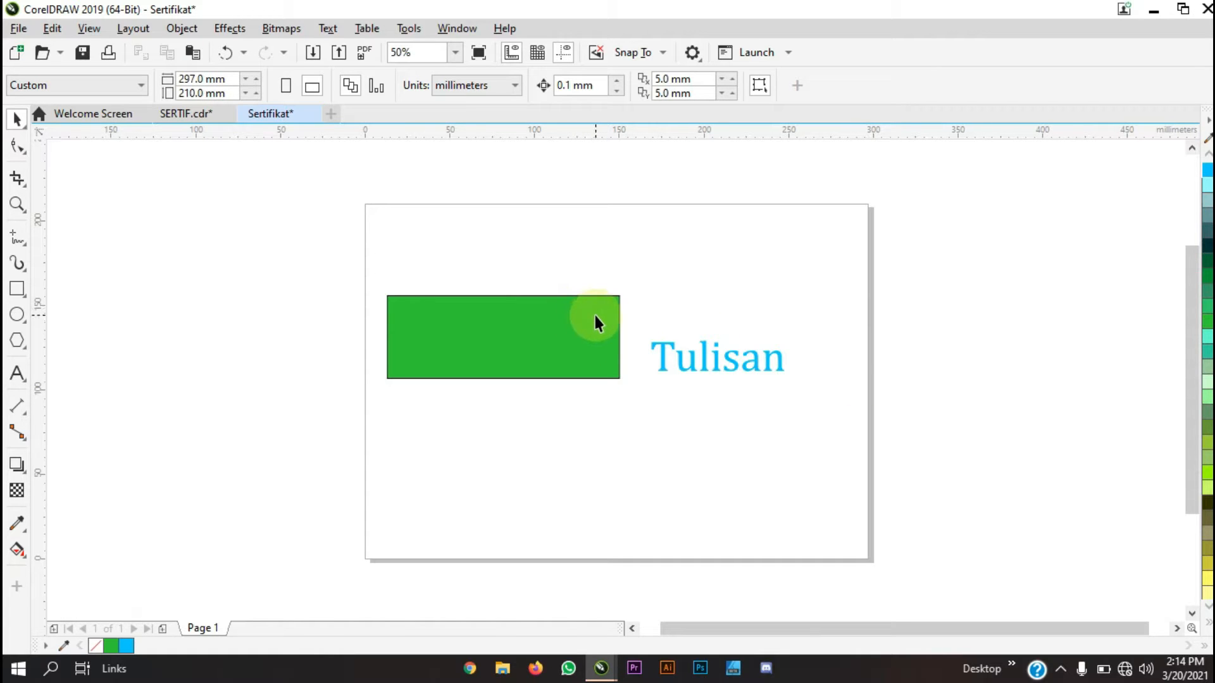
Examine the green rectangle's black outline up close along its right edge and at its upper-right corner
scroll(594, 312, "up", 2)
scroll(658, 320, "up", 4)
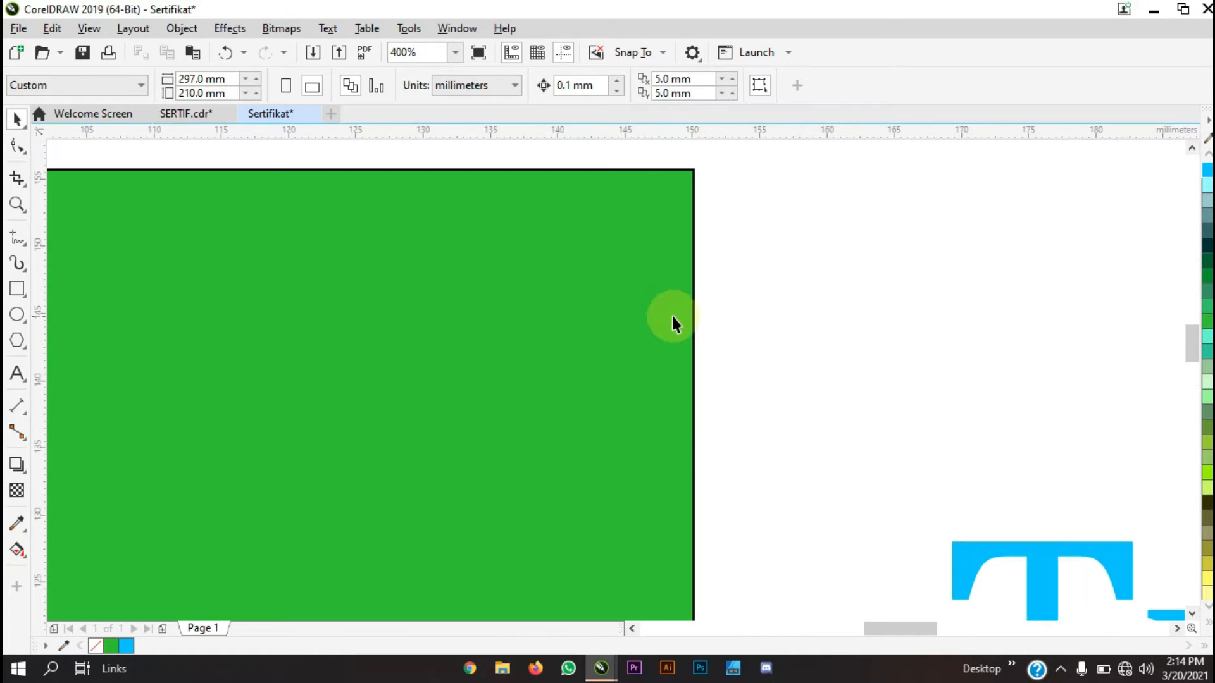
scroll(694, 317, "up", 1)
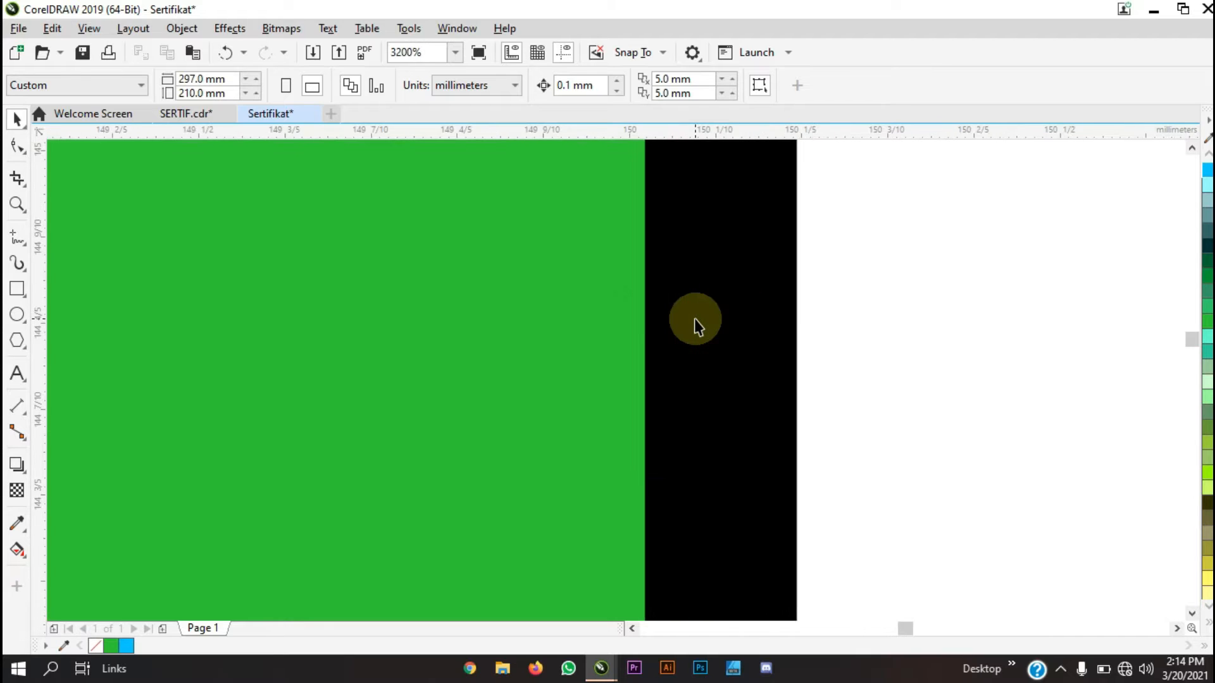
scroll(693, 318, "down", 6)
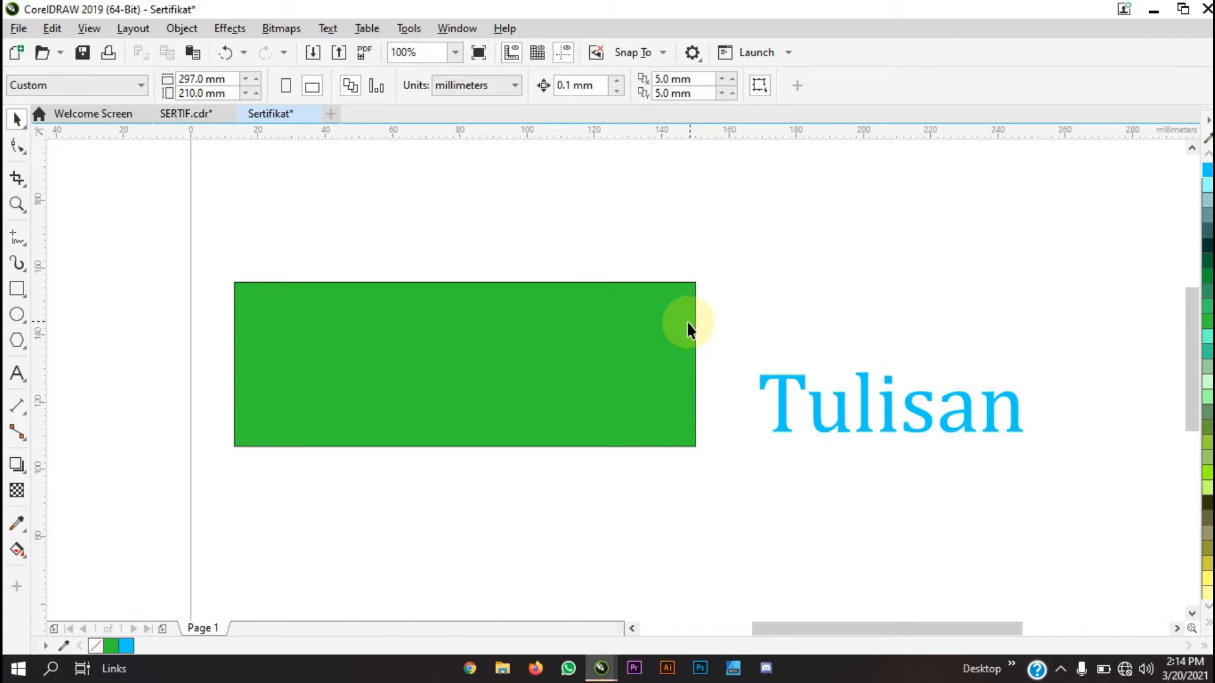
scroll(669, 288, "up", 3)
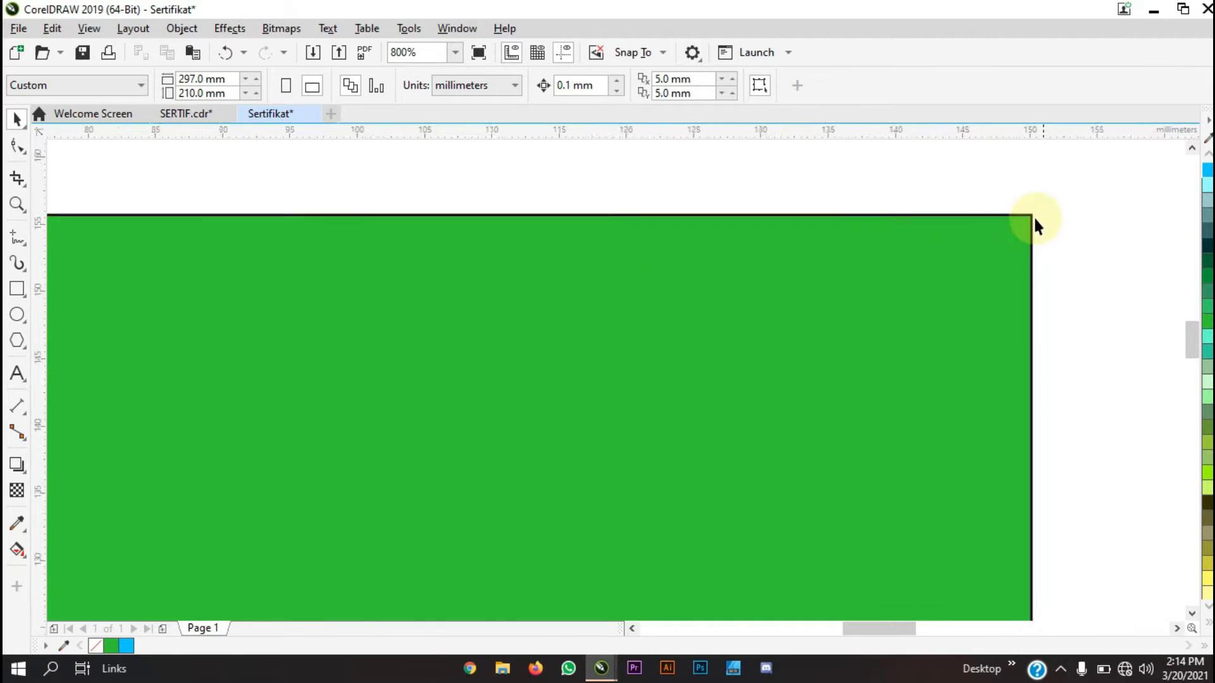
scroll(1033, 225, "down", 3)
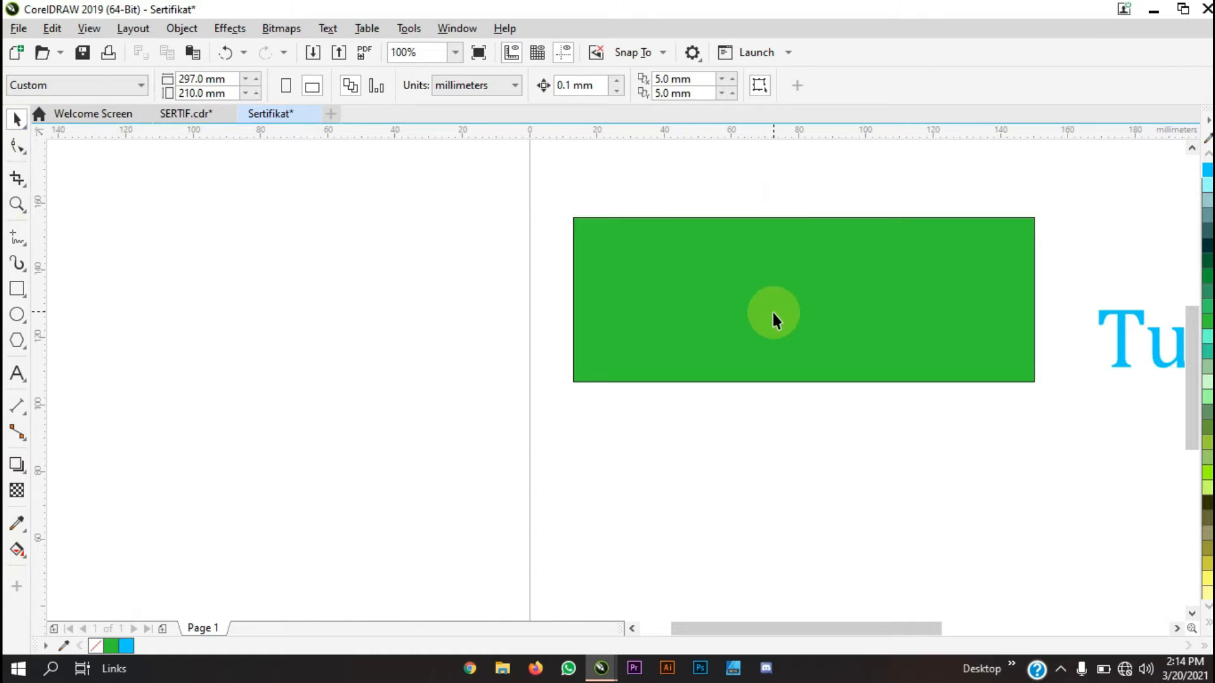
Remove the green rectangle's fill, then undo the removal
left_click(774, 315)
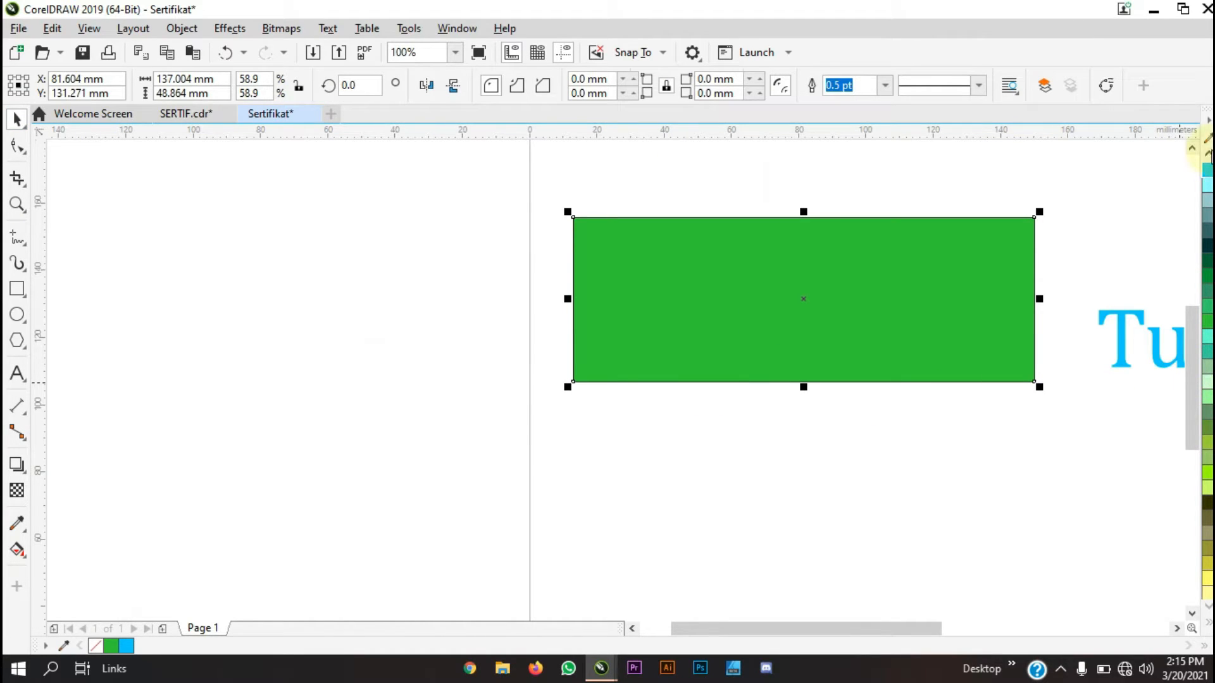
scroll(1208, 153, "up", 10)
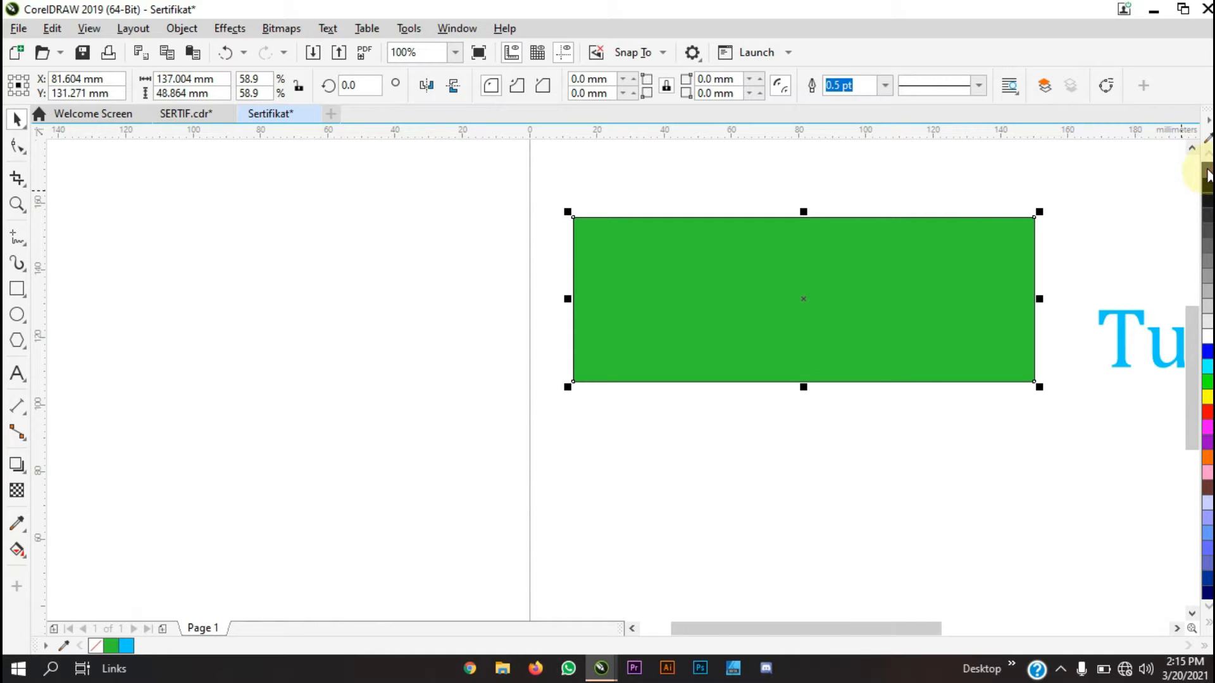
left_click(1209, 176)
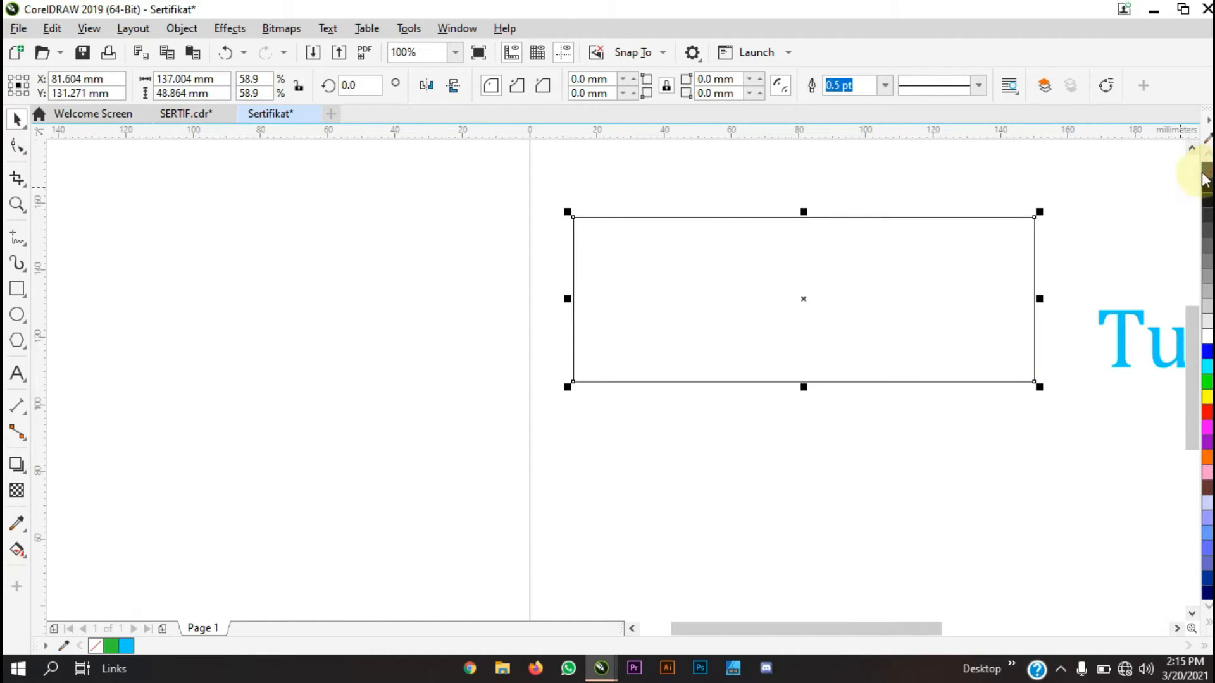
key("ctrl+z")
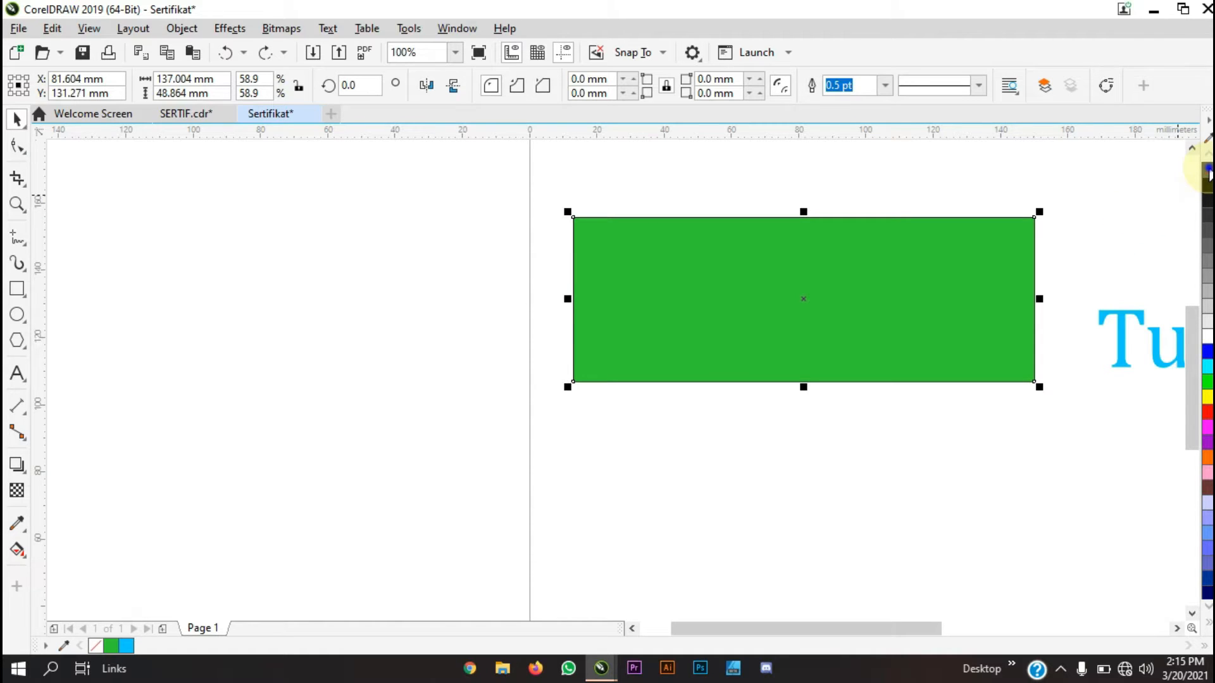
Remove the outline from the green rectangle and deselect it
right_click(1209, 172)
left_click(1119, 216)
Examine the green rectangle's edges at several magnifications to check that no outline is left
scroll(1020, 244, "up", 3)
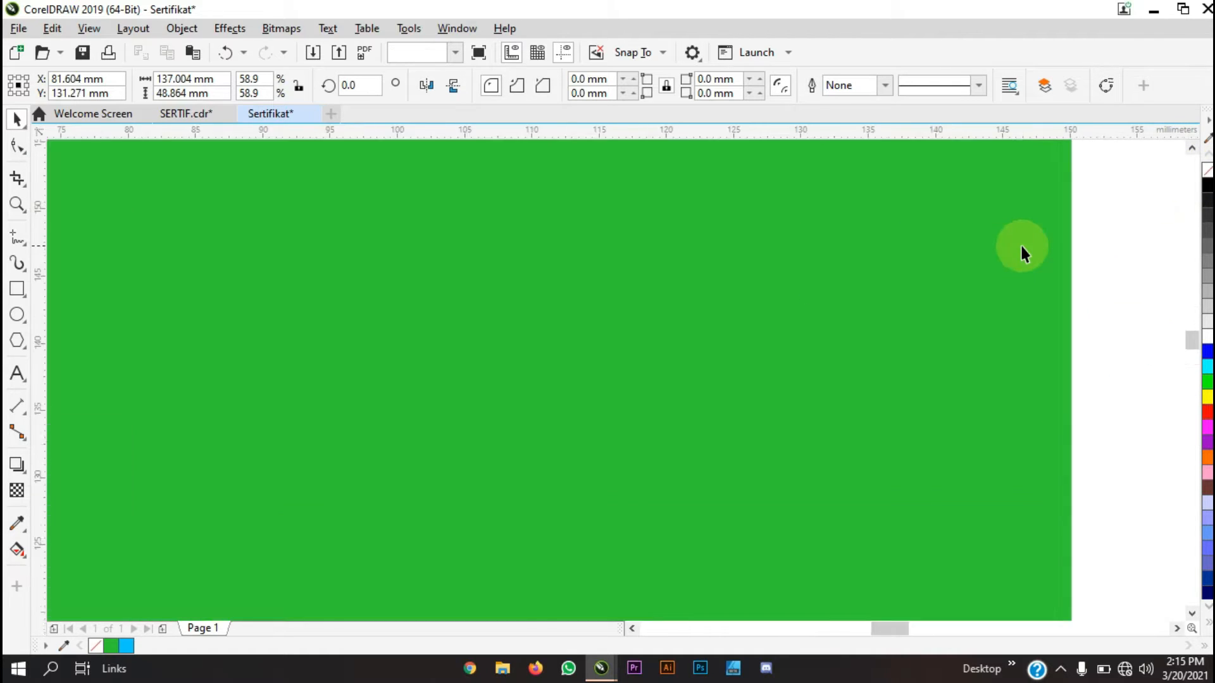
scroll(1023, 253, "down", 5)
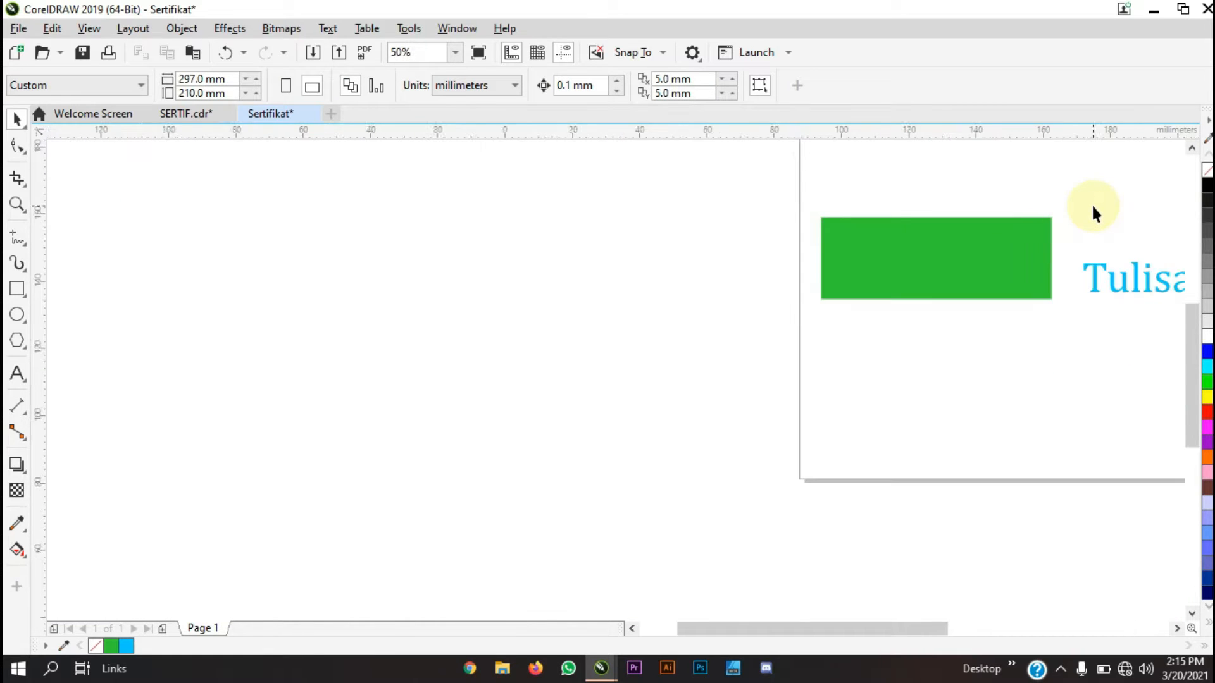
scroll(1069, 222, "up", 3)
scroll(1013, 259, "down", 3)
scroll(987, 279, "up", 3)
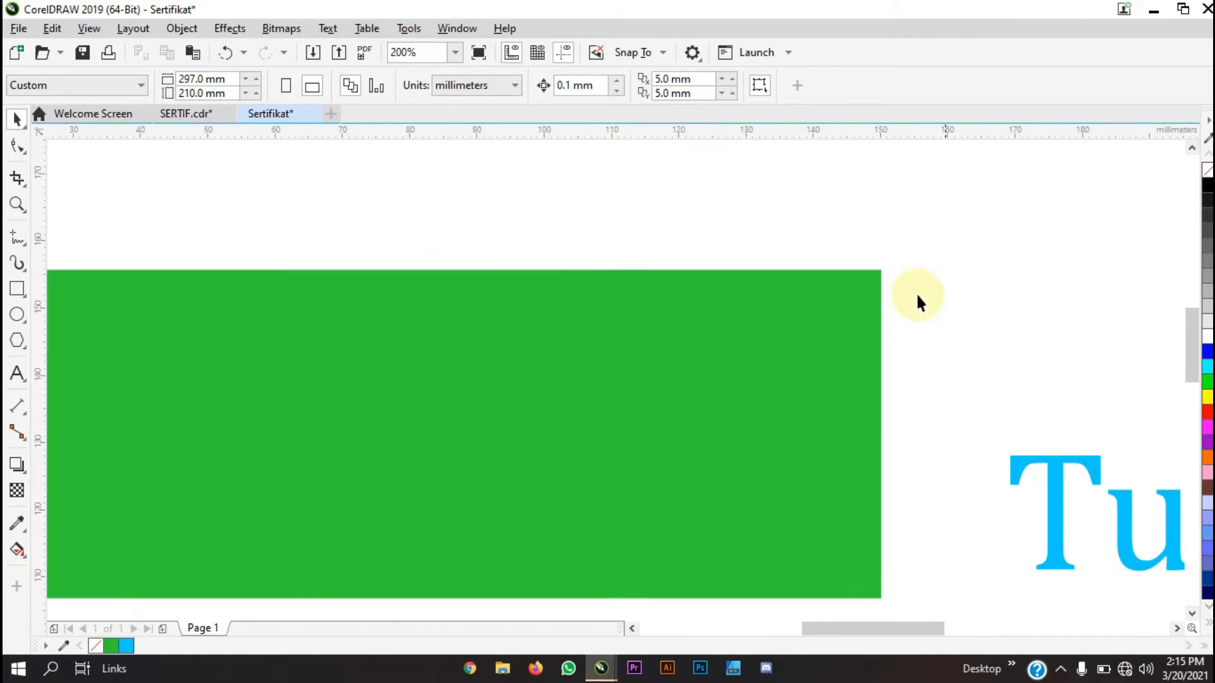
scroll(879, 304, "up", 2)
scroll(880, 304, "down", 2)
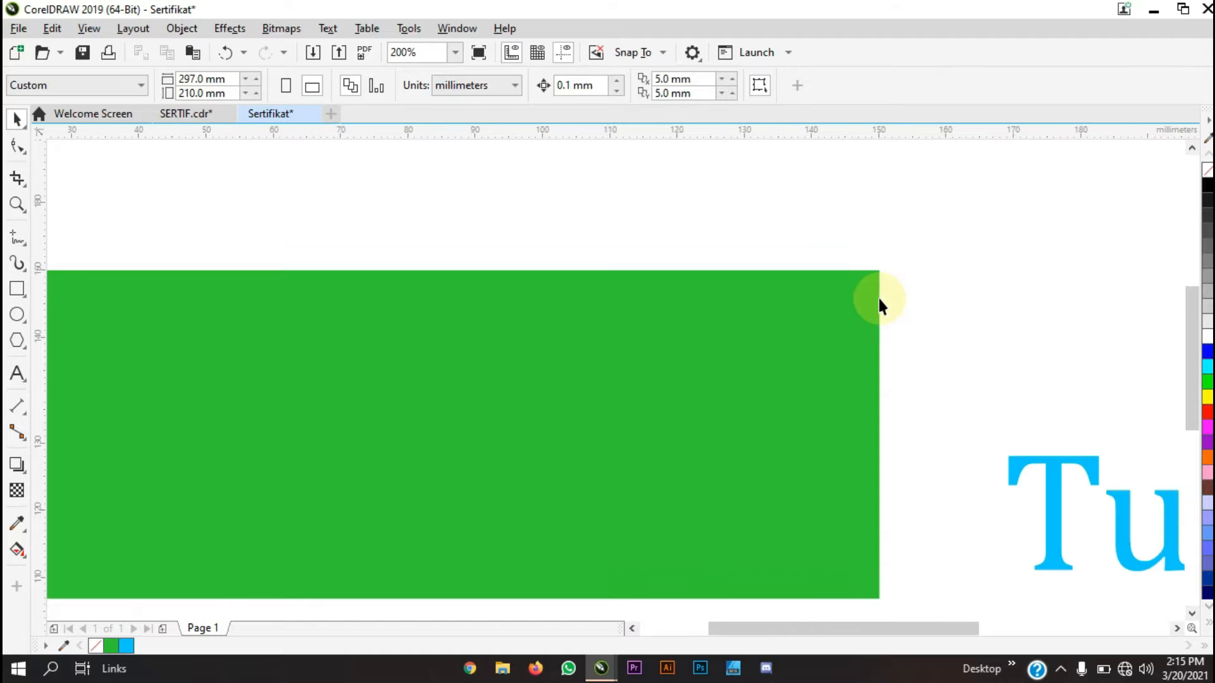
scroll(878, 298, "down", 1)
scroll(1025, 310, "down", 1)
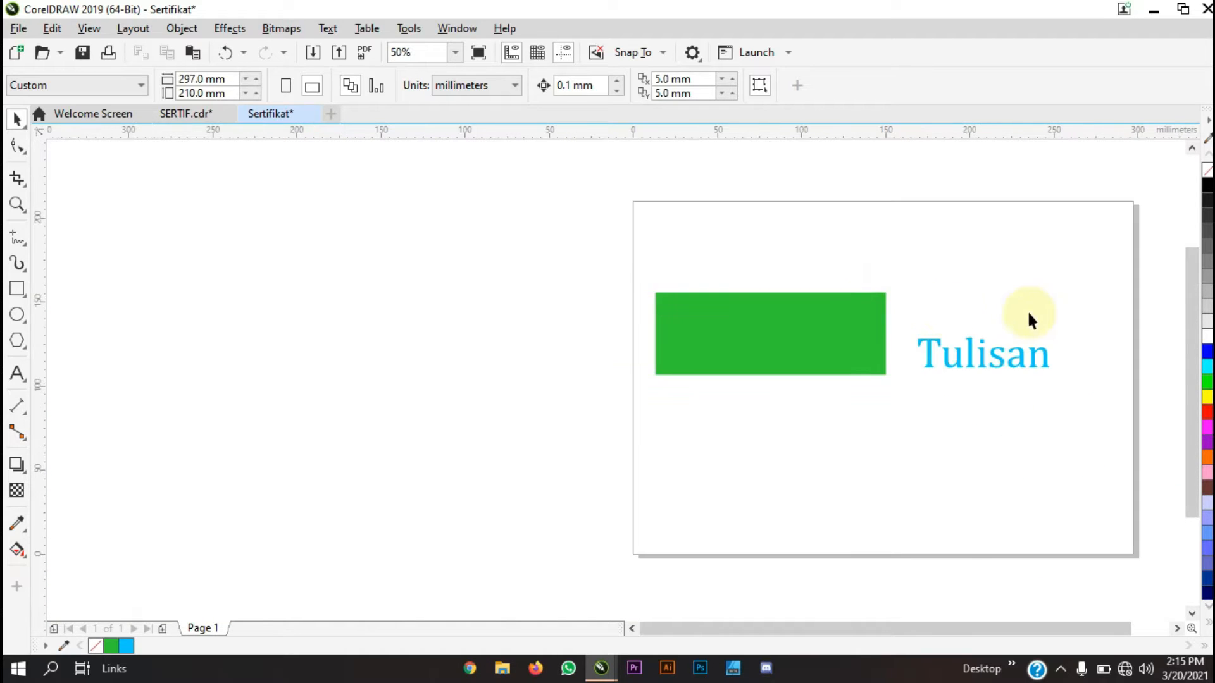
scroll(1045, 304, "up", 1)
scroll(898, 339, "down", 1)
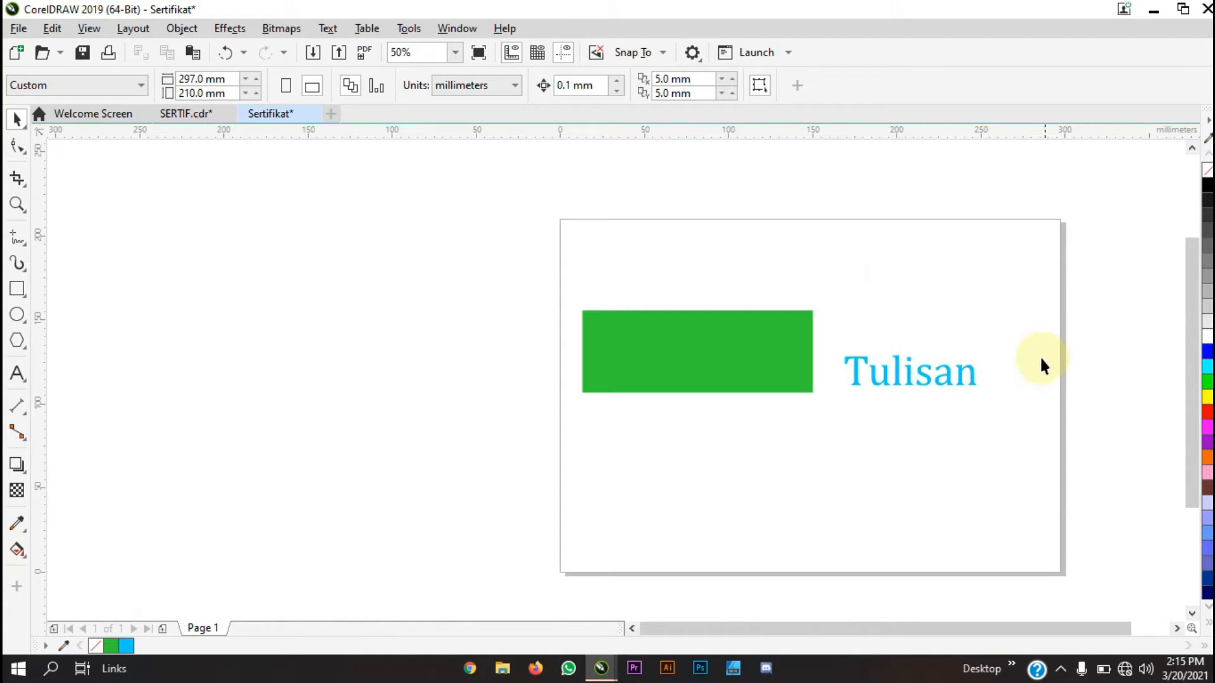
Move the green rectangle back and forth, leaving it about 5 mm further right and 7 mm higher on the page
left_click(796, 367)
left_click_drag(783, 369, 961, 391)
left_click_drag(814, 344, 648, 317)
Move the text "Tulisan" onto the green rectangle, centred at about X 85, Y 142 mm, and deselect it
left_click(884, 378)
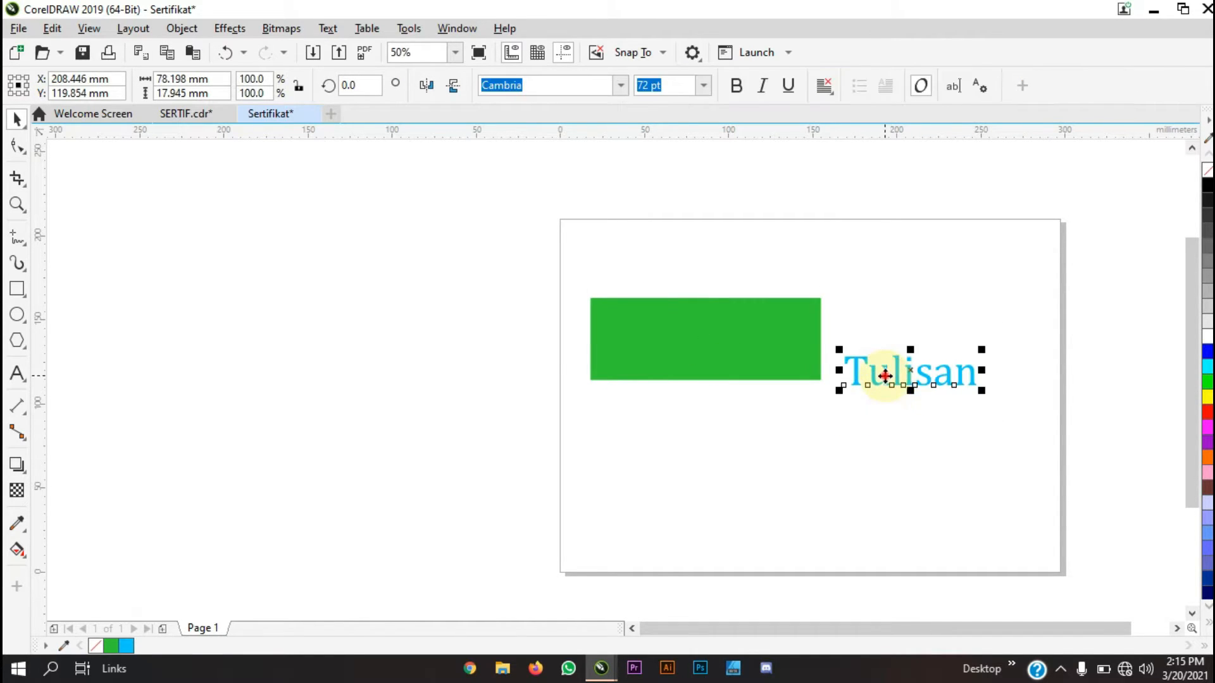
left_click_drag(886, 378, 692, 339)
left_click(774, 403)
left_click(800, 445)
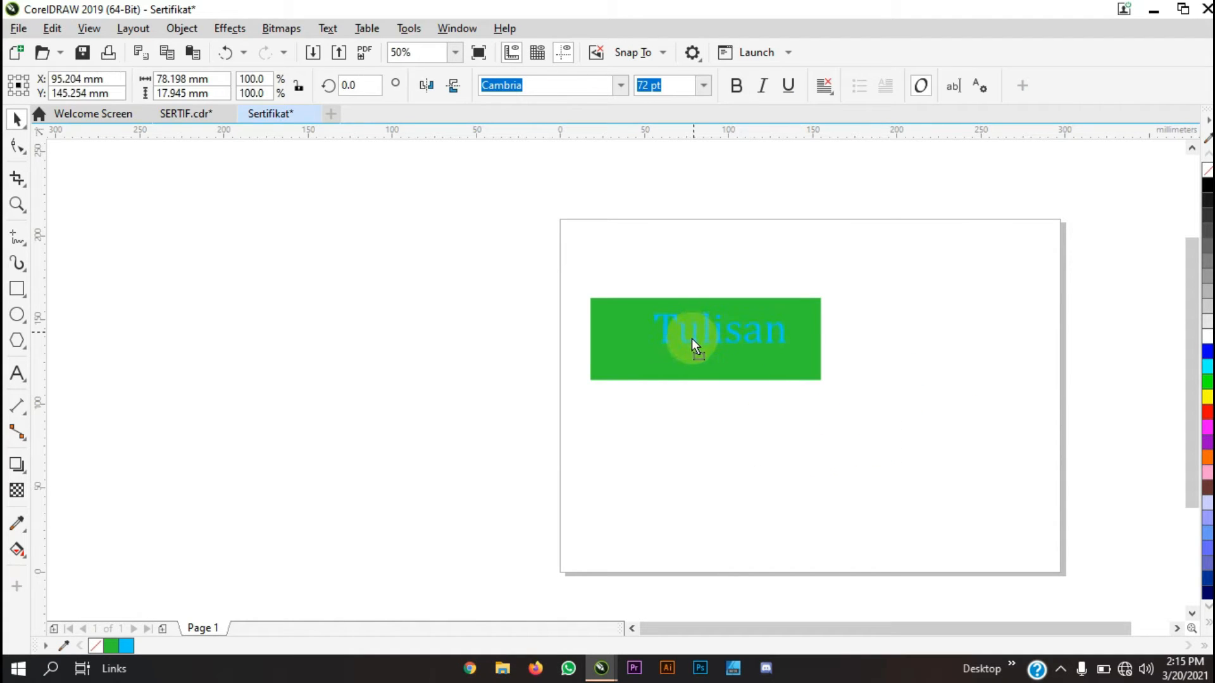
left_click(930, 325)
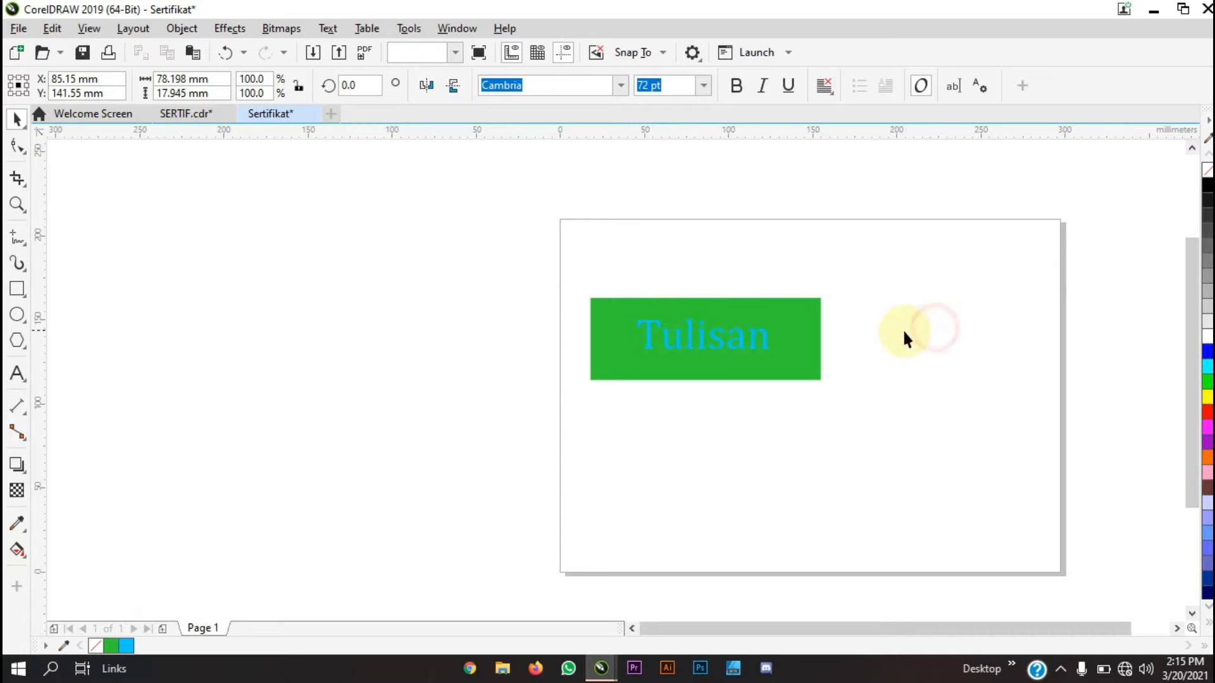
Select the green rectangle and the text "Tulisan" in turn to check how the two objects are stacked
left_click(782, 322)
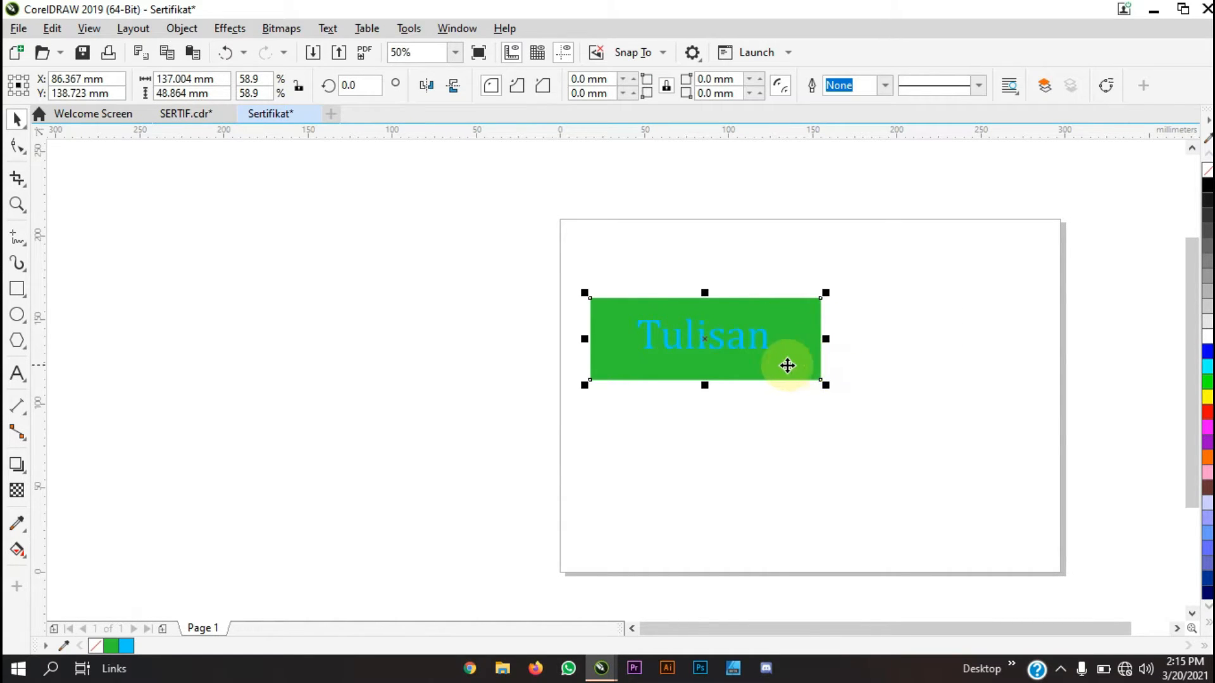
scroll(705, 355, "up", 1)
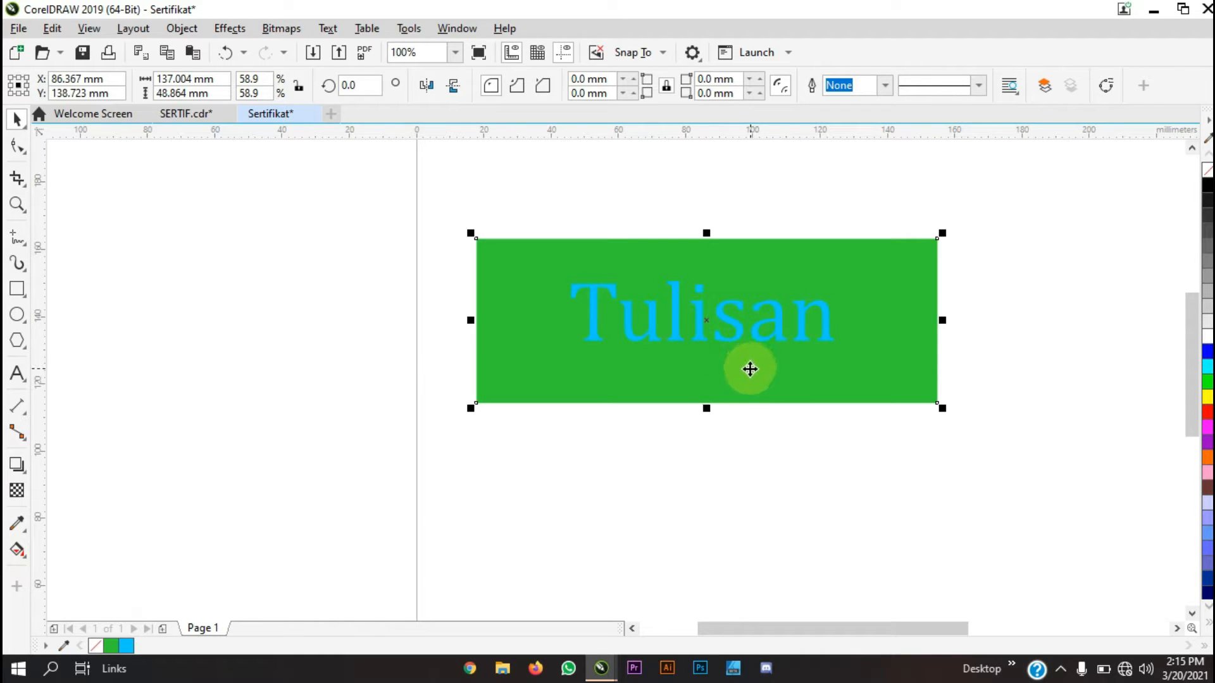
left_click(678, 311)
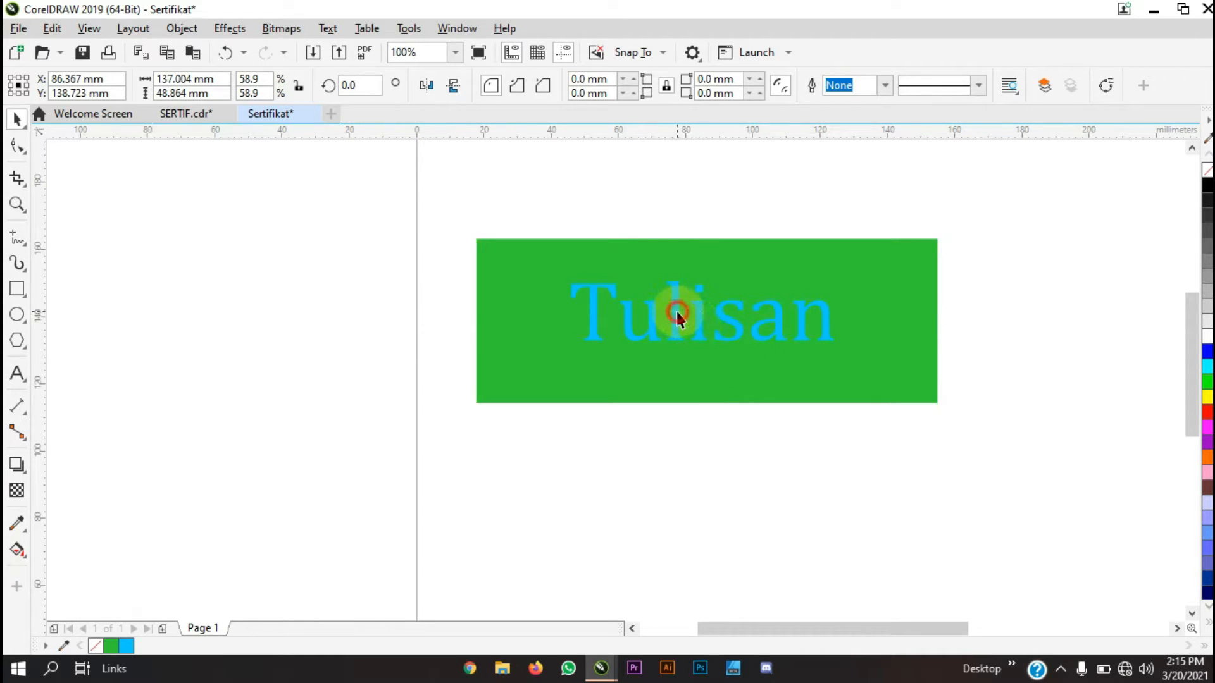
left_click(886, 271)
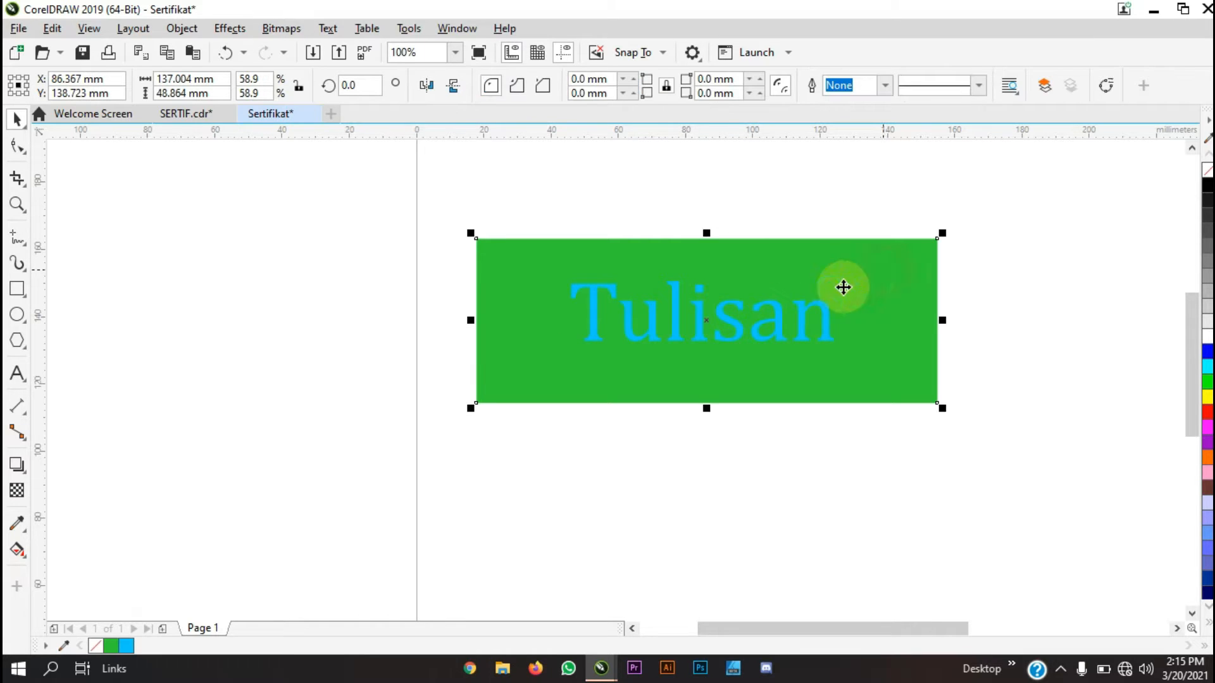
left_click(734, 327)
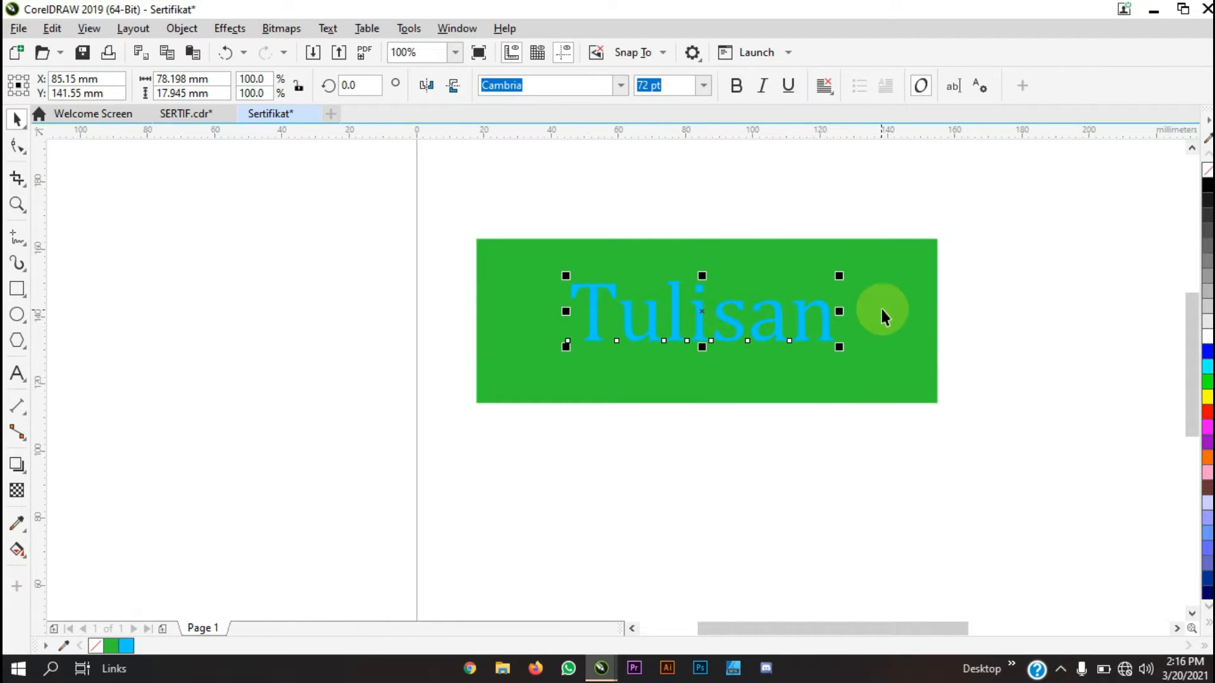
left_click(913, 220)
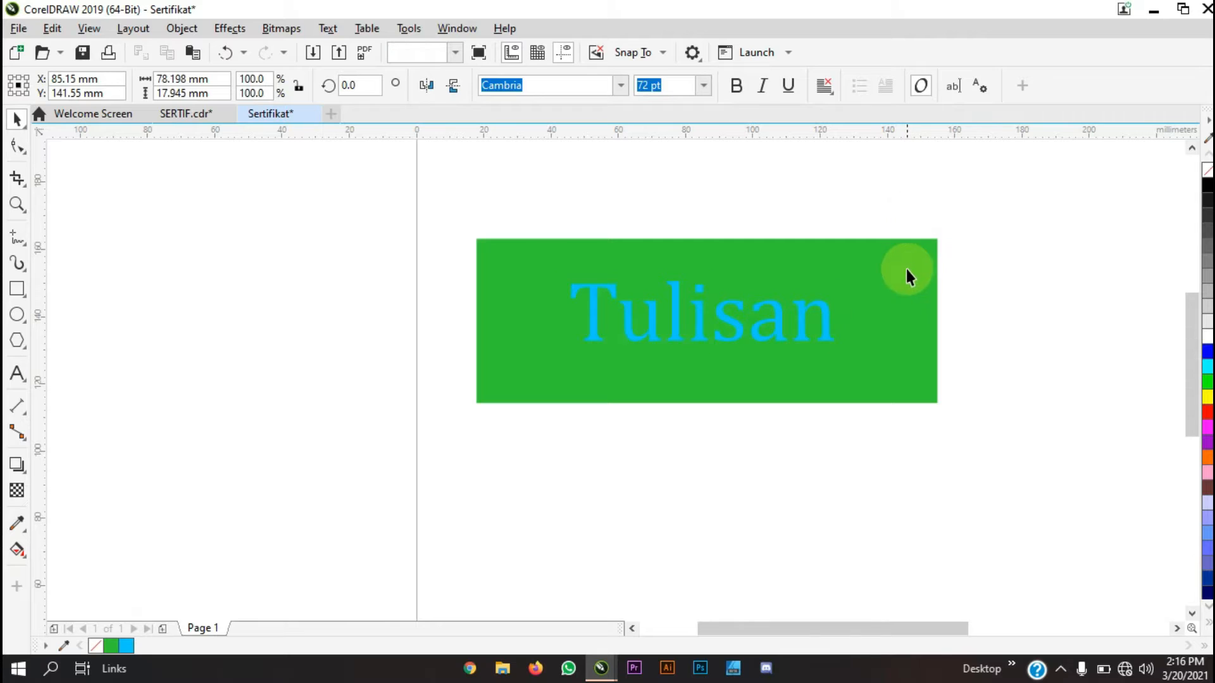
Bring the green rectangle to the front of the text "Tulisan", send it behind the text again and deselect it
left_click(906, 270)
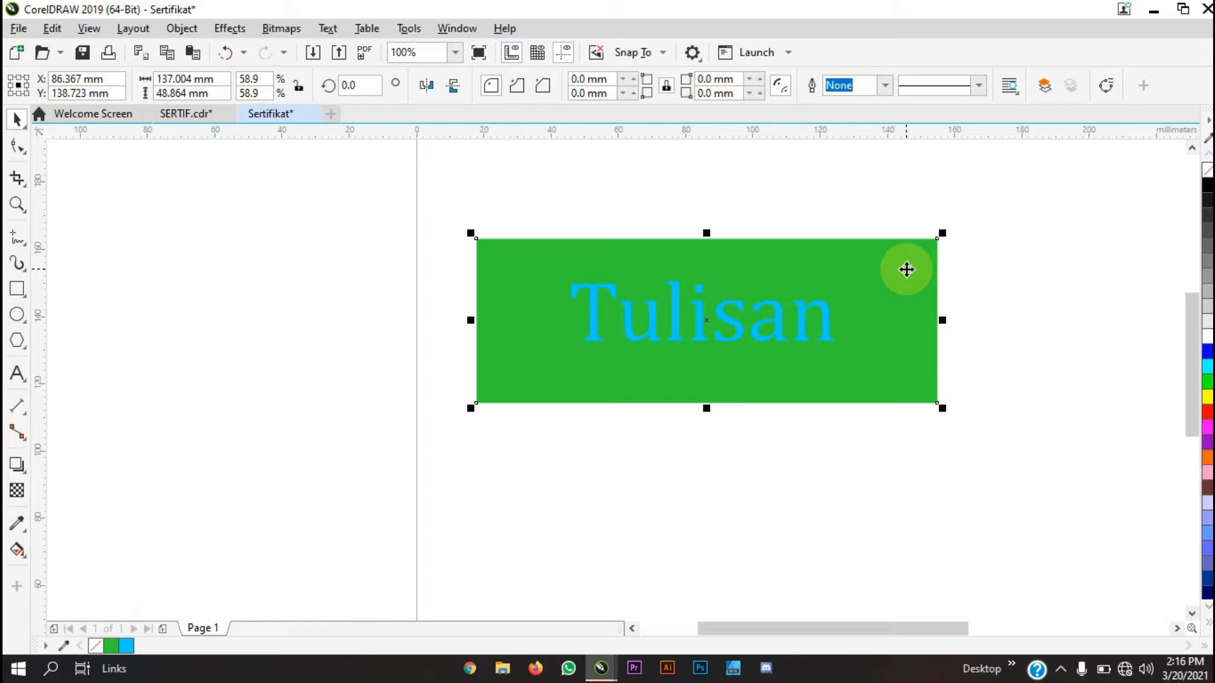
key("shift+Page_Up")
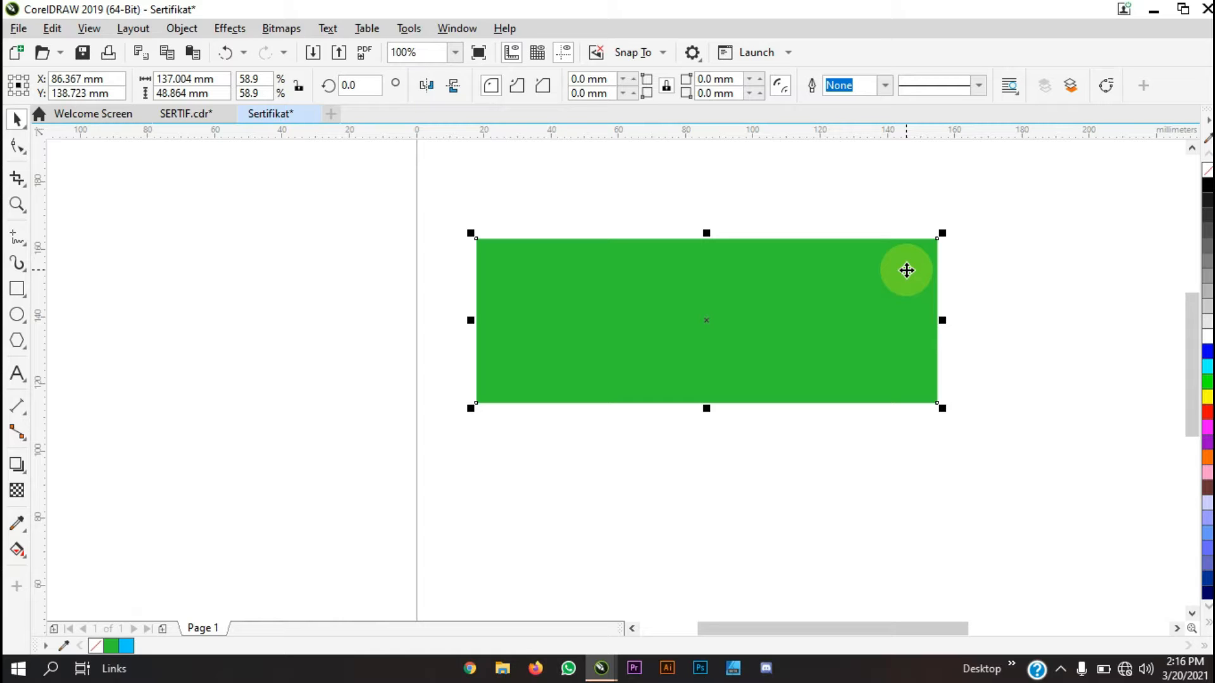
key("shift+Page_Down")
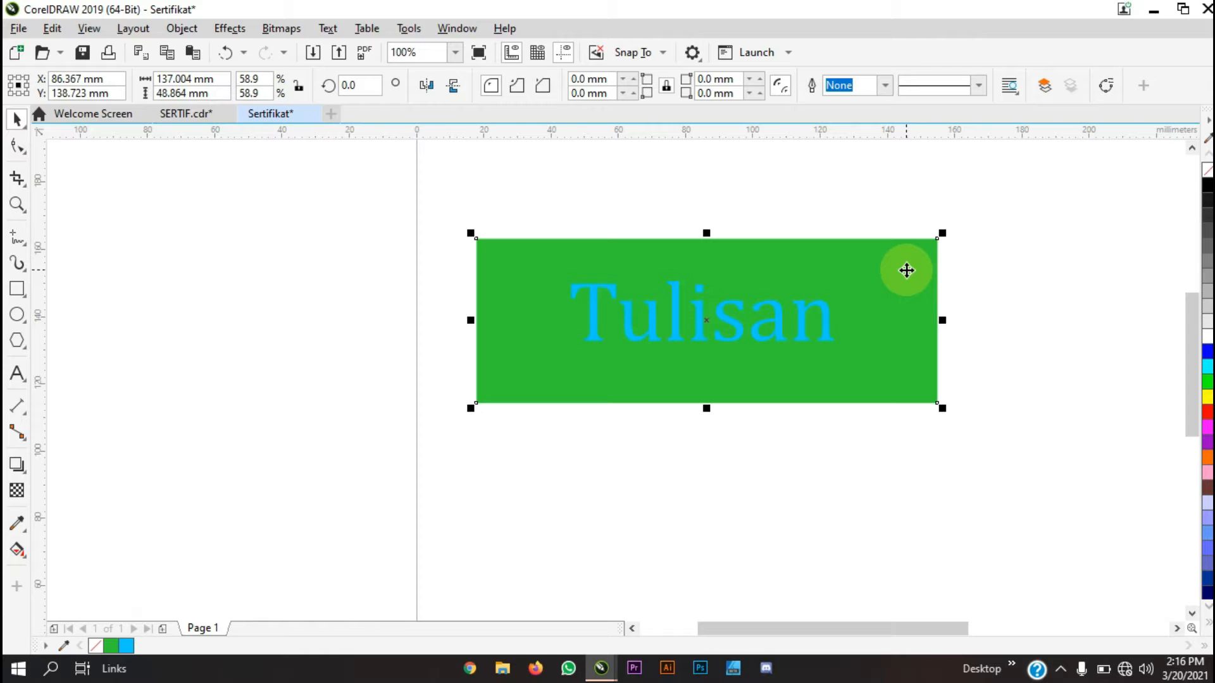
left_click(922, 486)
Draw a rectangle about 135 × 47 mm in the lower half of the page and fill it with blue
scroll(694, 385, "down", 2)
scroll(696, 388, "down", 2)
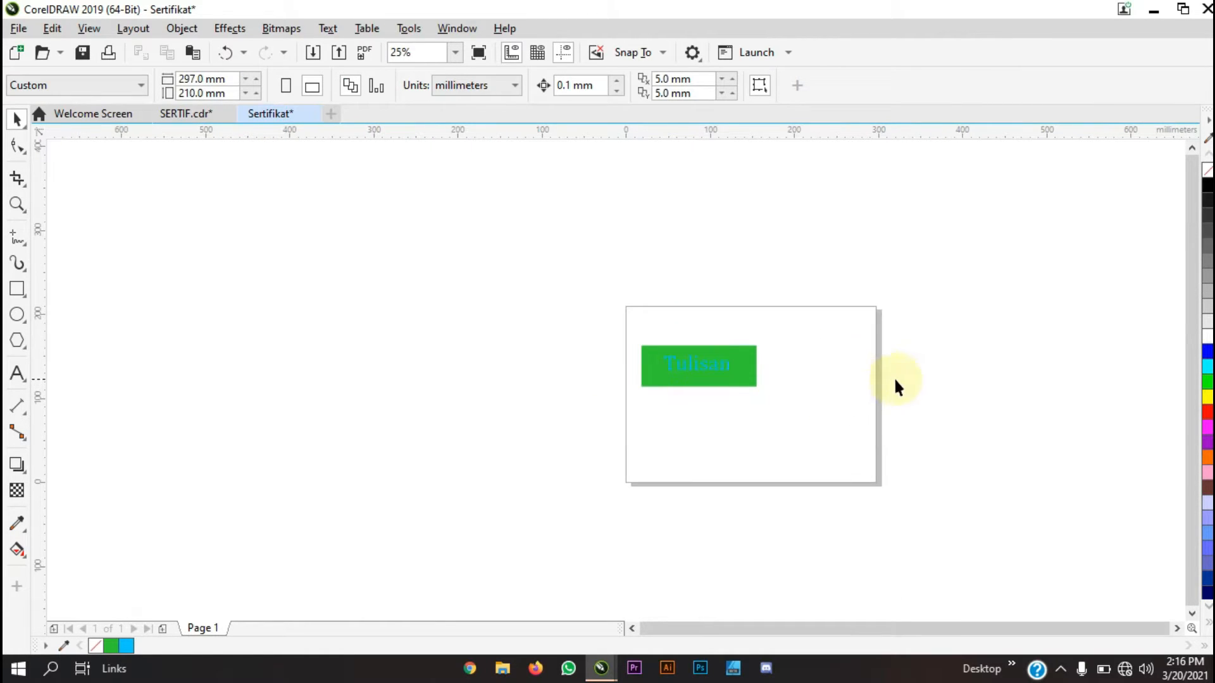
left_click(22, 291)
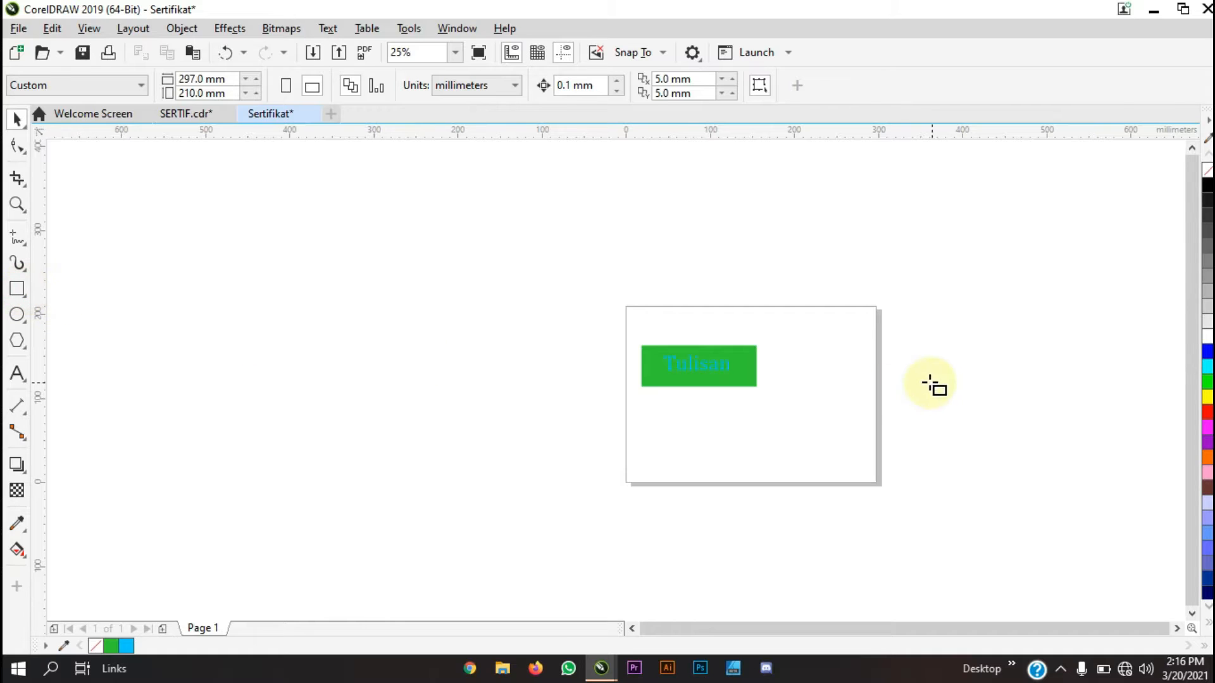
scroll(821, 447, "up", 2)
left_click_drag(550, 393, 779, 471)
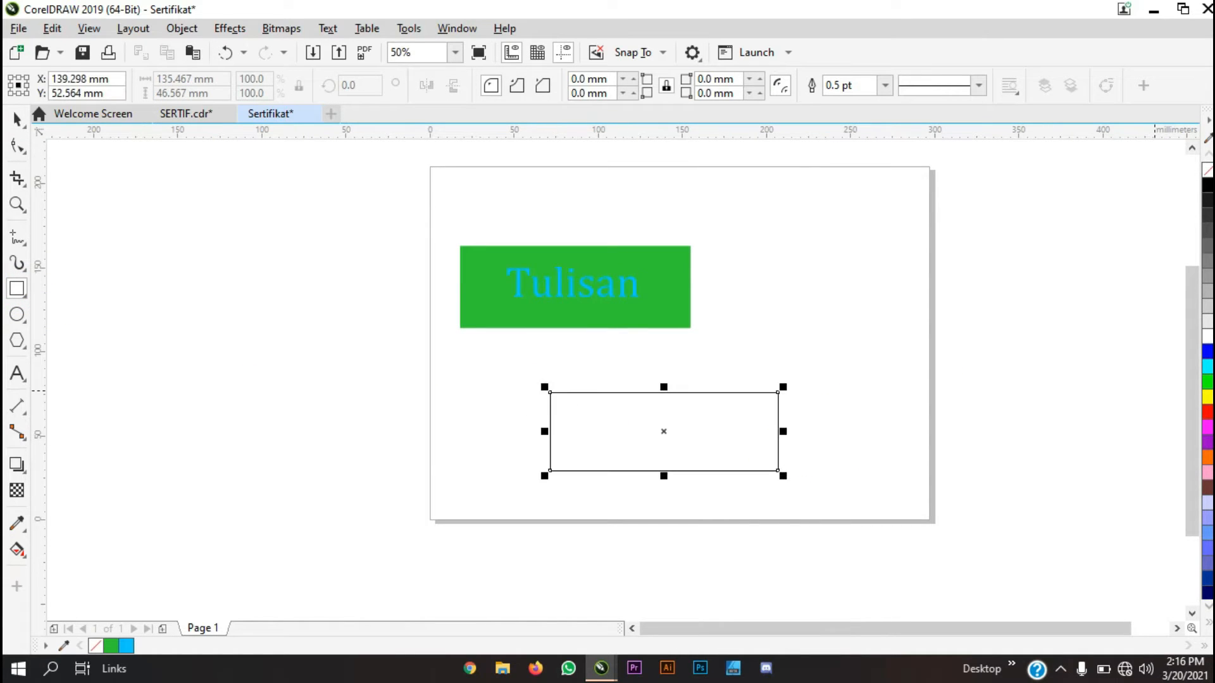
left_click(1207, 352)
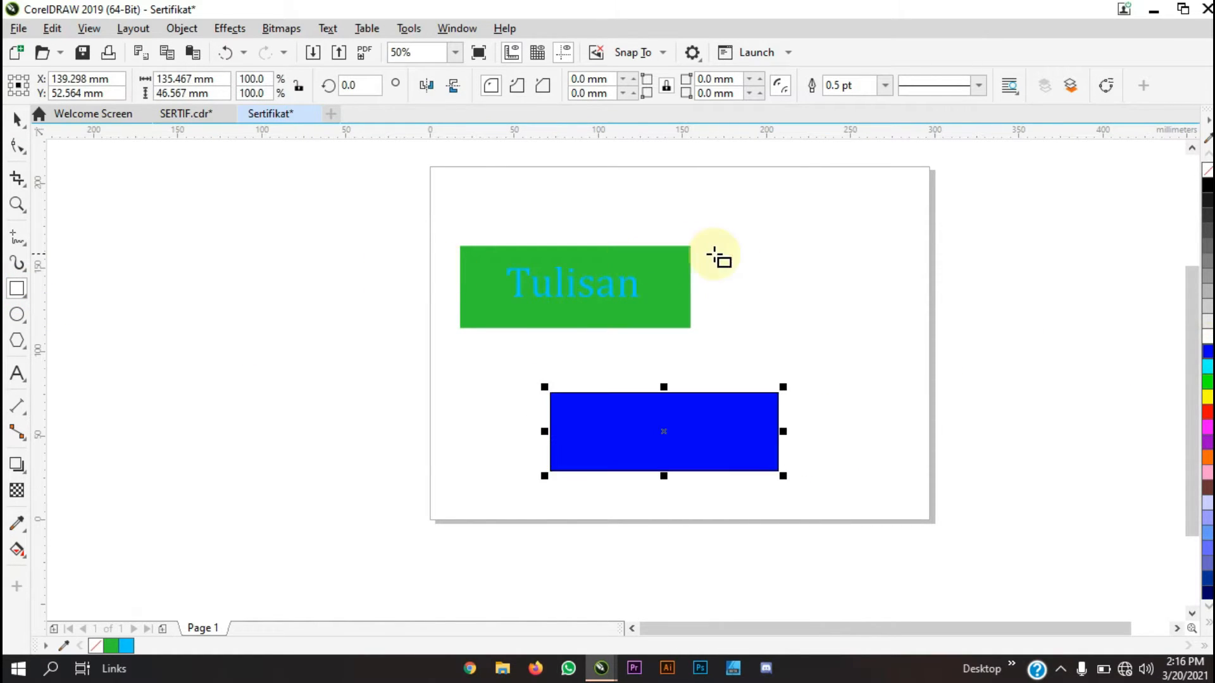
Draw a rectangle about 66 × 56 mm to the right of the green one and fill it with yellow
left_click_drag(733, 241, 844, 335)
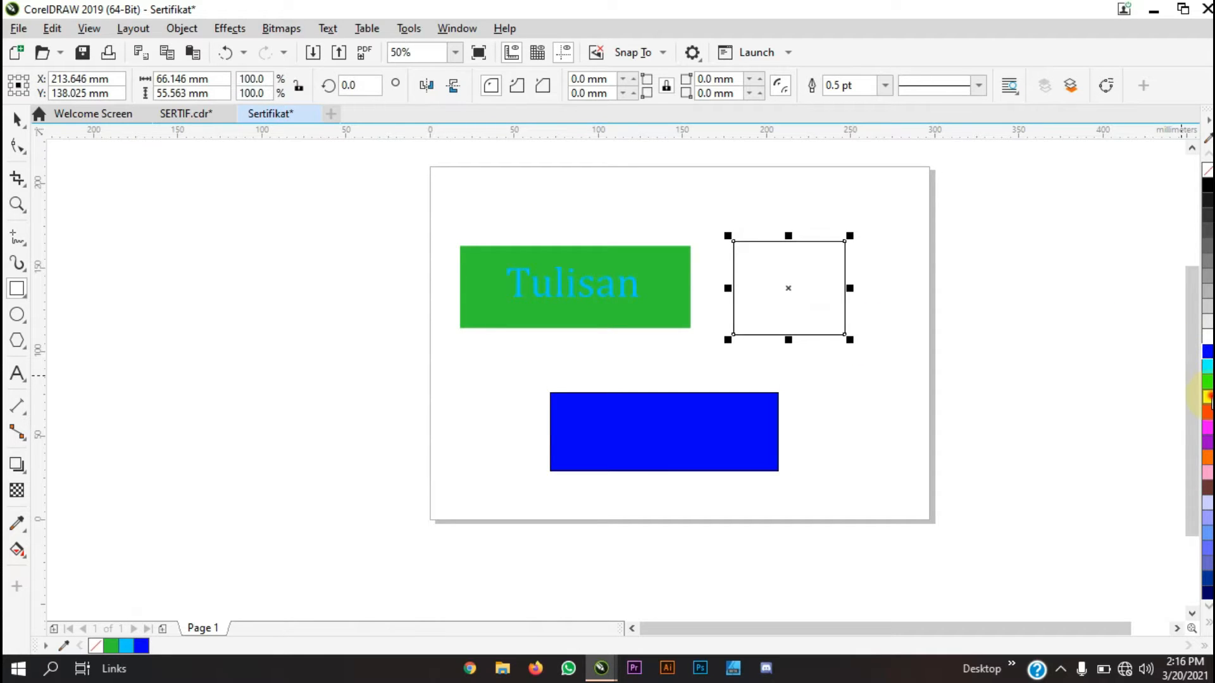
left_click(1207, 397)
left_click(17, 118)
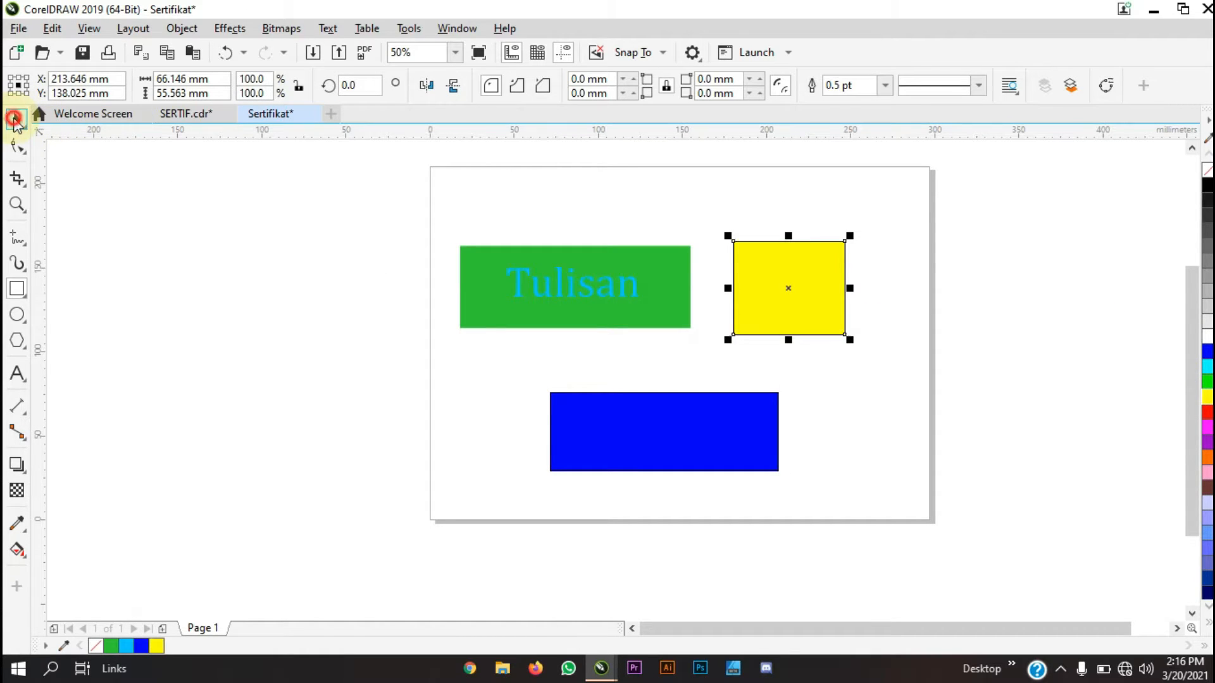
Move the green rectangle away from the text, across the page's right edge and partly behind the yellow rectangle
left_click(561, 283)
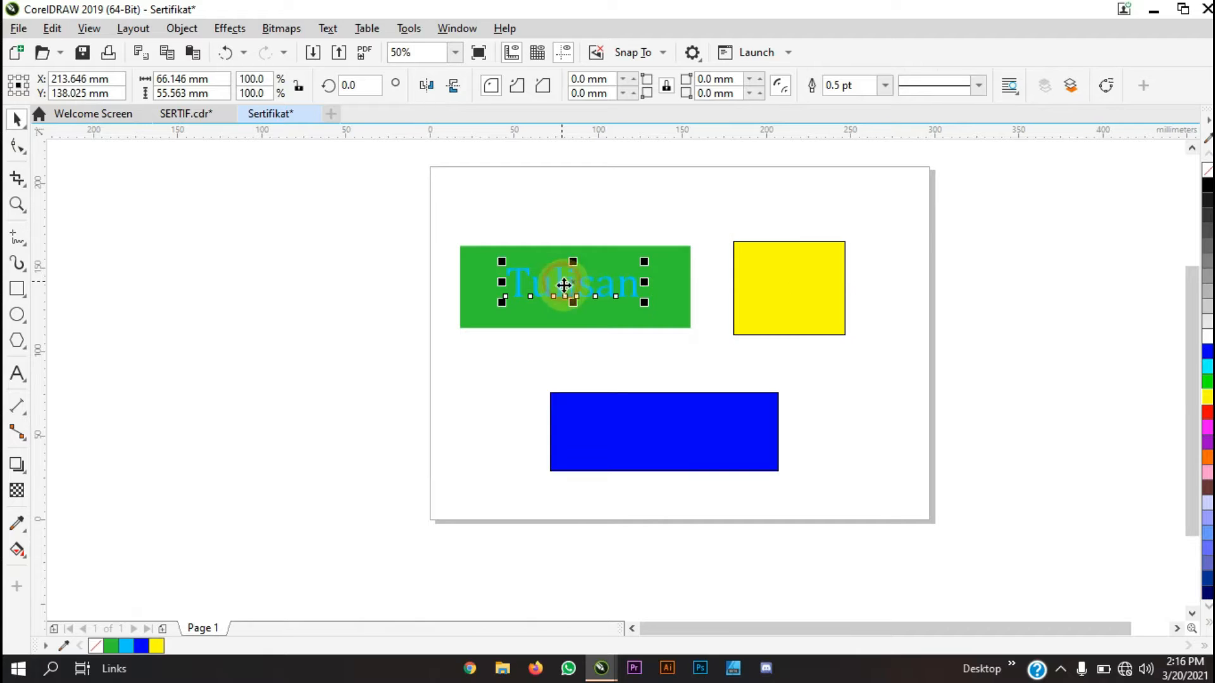
left_click(615, 261)
left_click_drag(614, 261, 908, 280)
Remove the outlines from the yellow and blue rectangles and deselect them
left_click(750, 252)
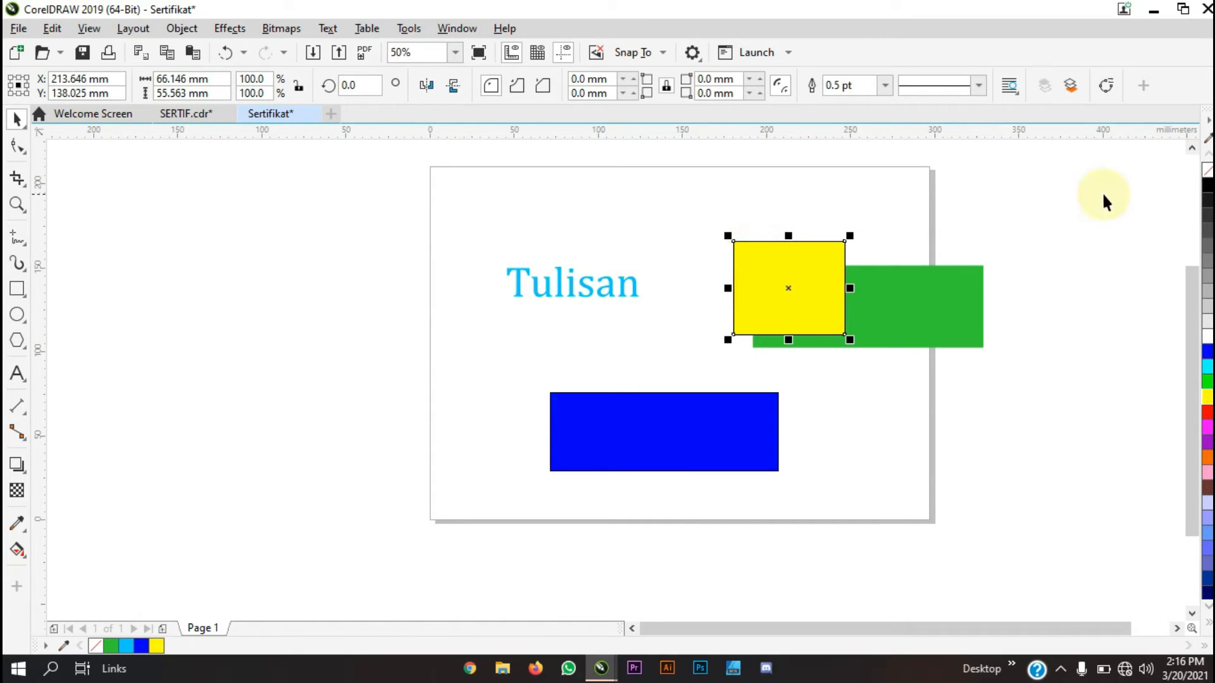
left_click(750, 453)
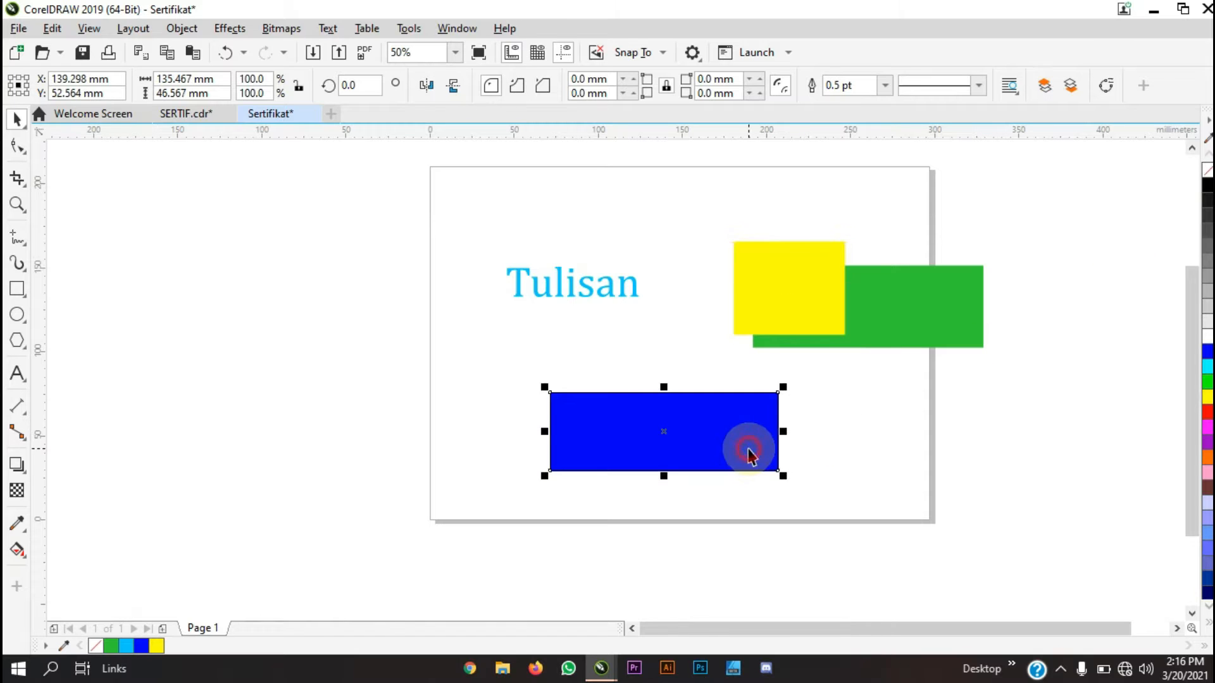
left_click(1025, 388)
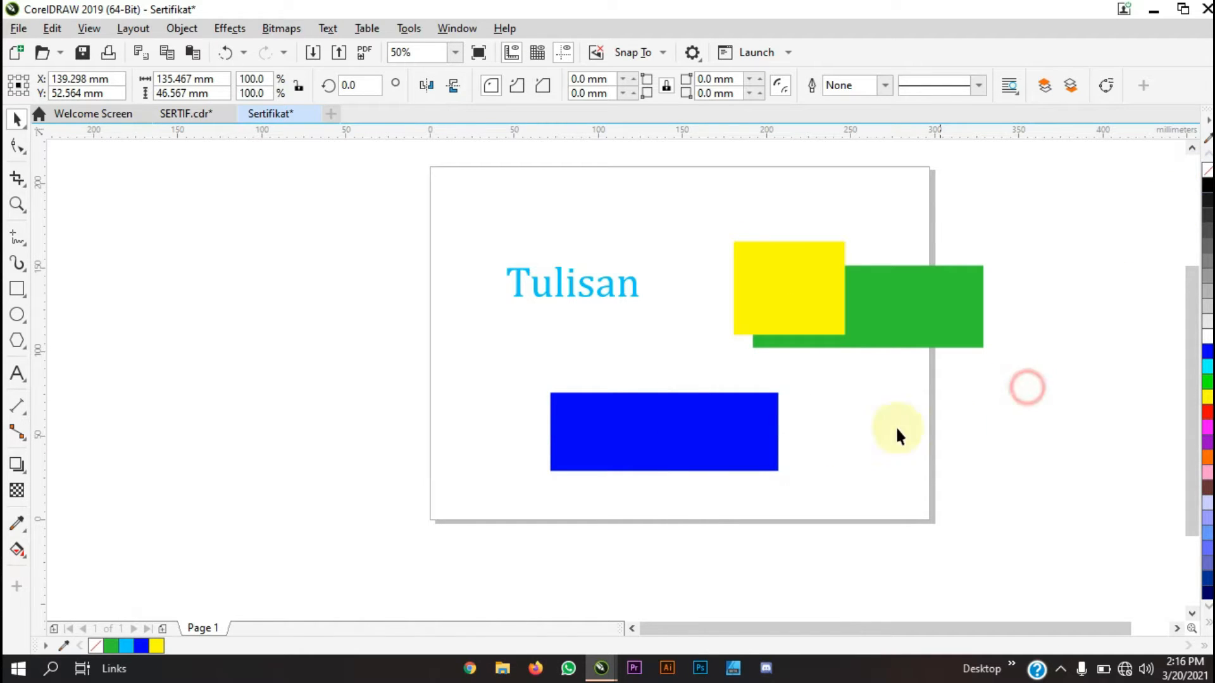
Move the blue rectangle so it overlaps the yellow and green ones, and shift the green rectangle about 10 mm right, to about X 270 mm
left_click(695, 442)
left_click_drag(694, 442, 900, 353)
left_click(933, 284)
left_click_drag(911, 289, 927, 290)
left_click(1026, 227)
scroll(1029, 279, "up", 2)
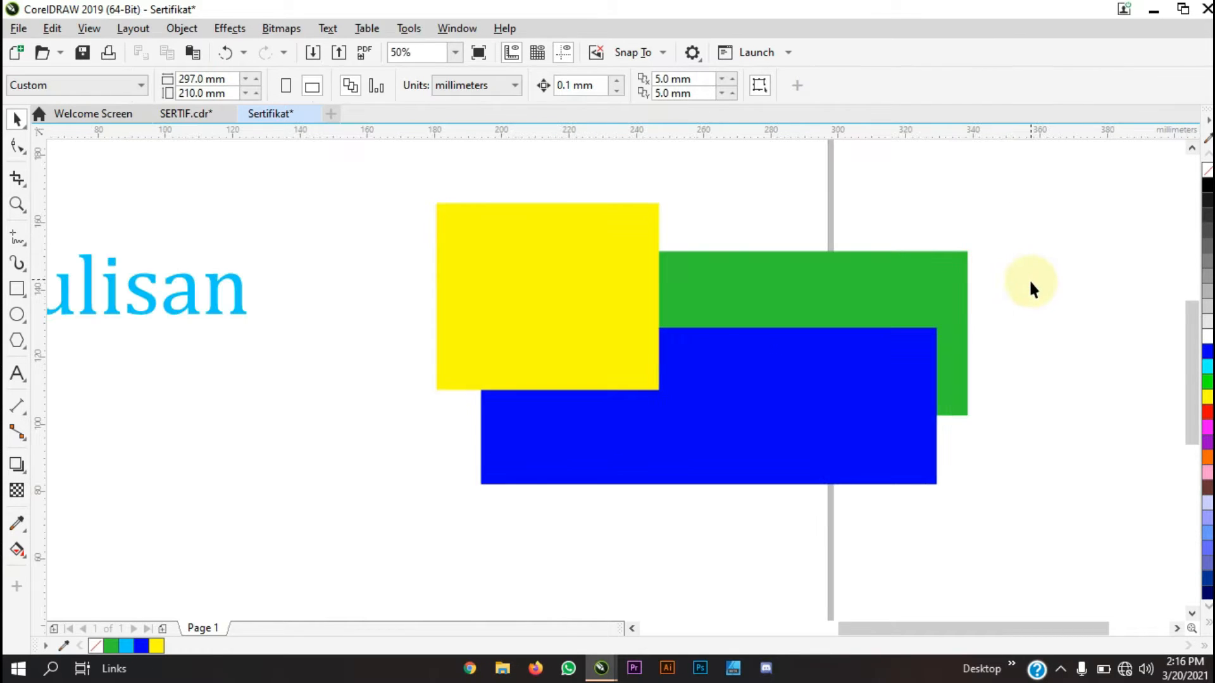
Move the green rectangle forward two levels, above the blue and yellow rectangles, and undo both order changes
left_click(954, 292)
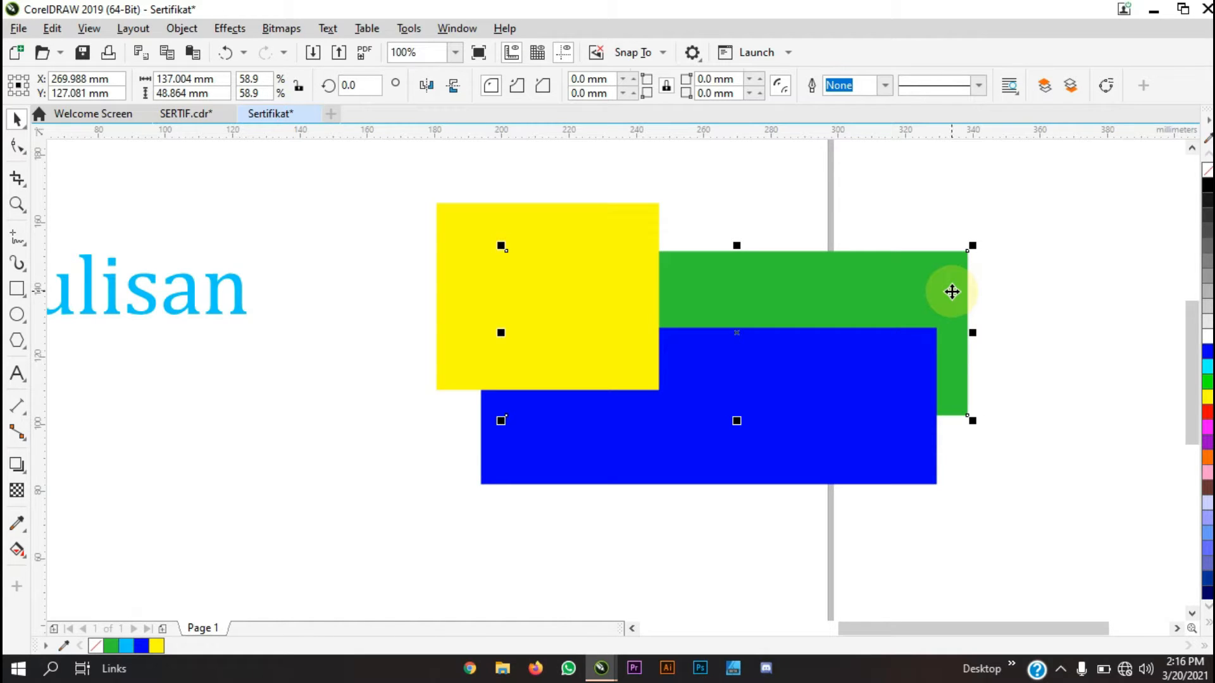
key("ctrl+Page_Up")
key("ctrl+Page_Up")
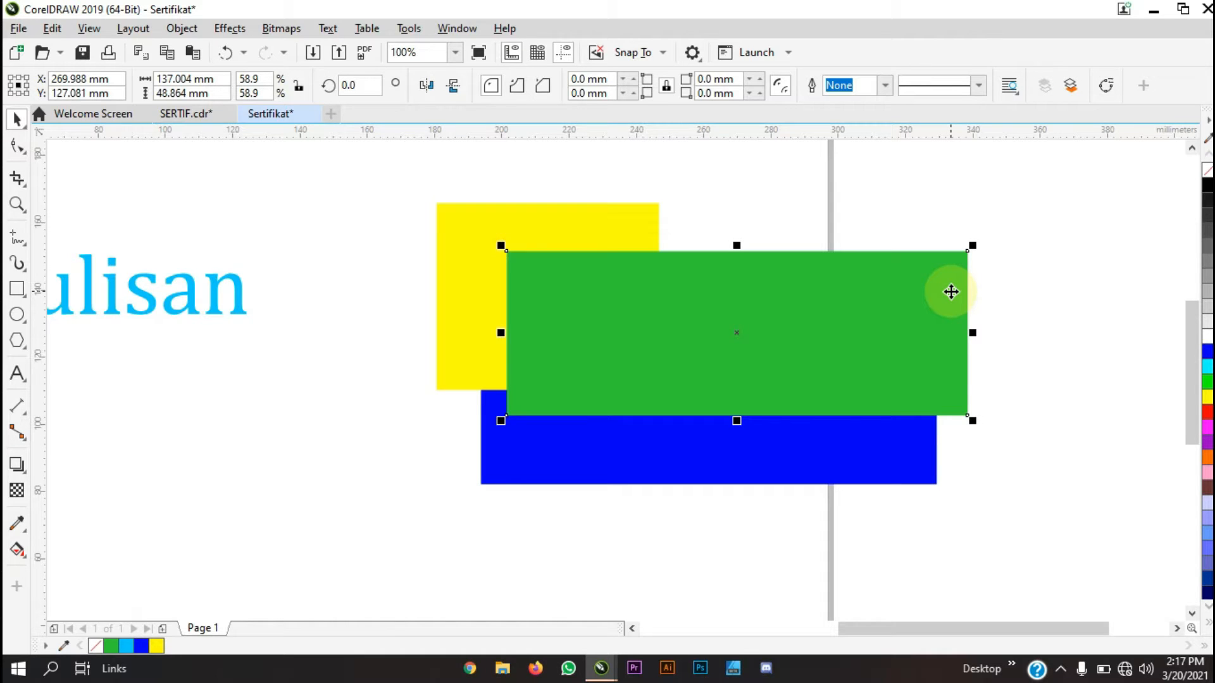
key("ctrl+z")
key("ctrl+z")
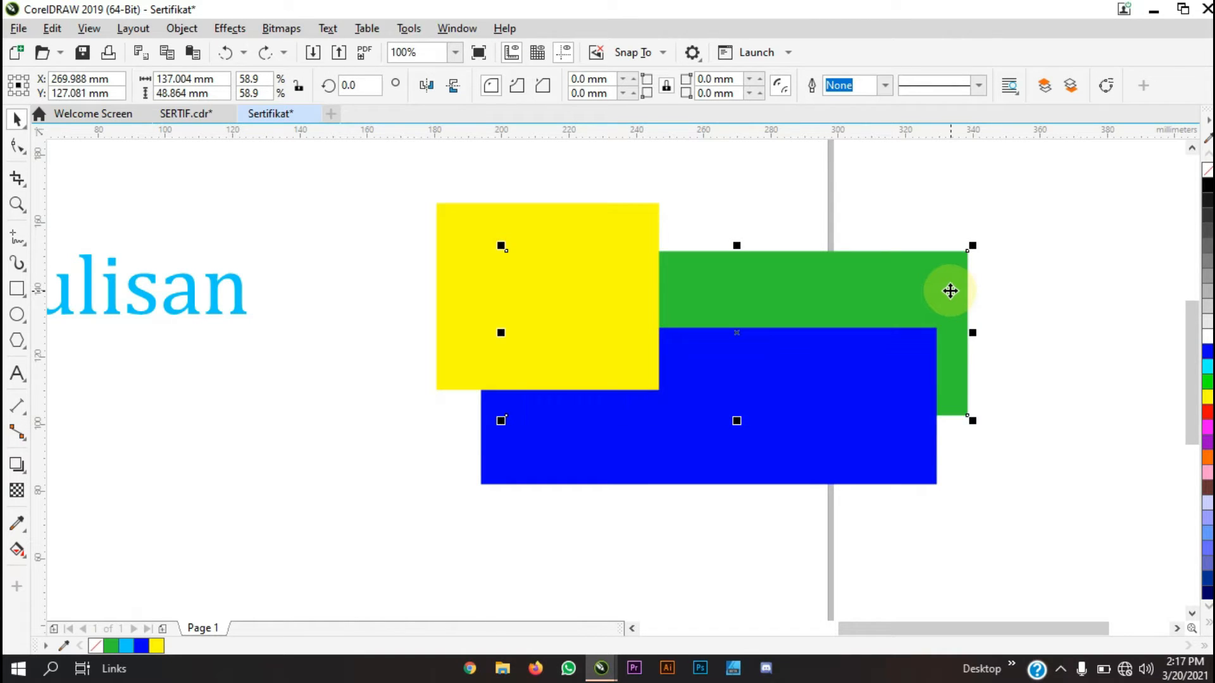
Bring the green rectangle in front of all objects, send it back behind the blue and yellow rectangles and deselect it
left_click(910, 213)
left_click(901, 297)
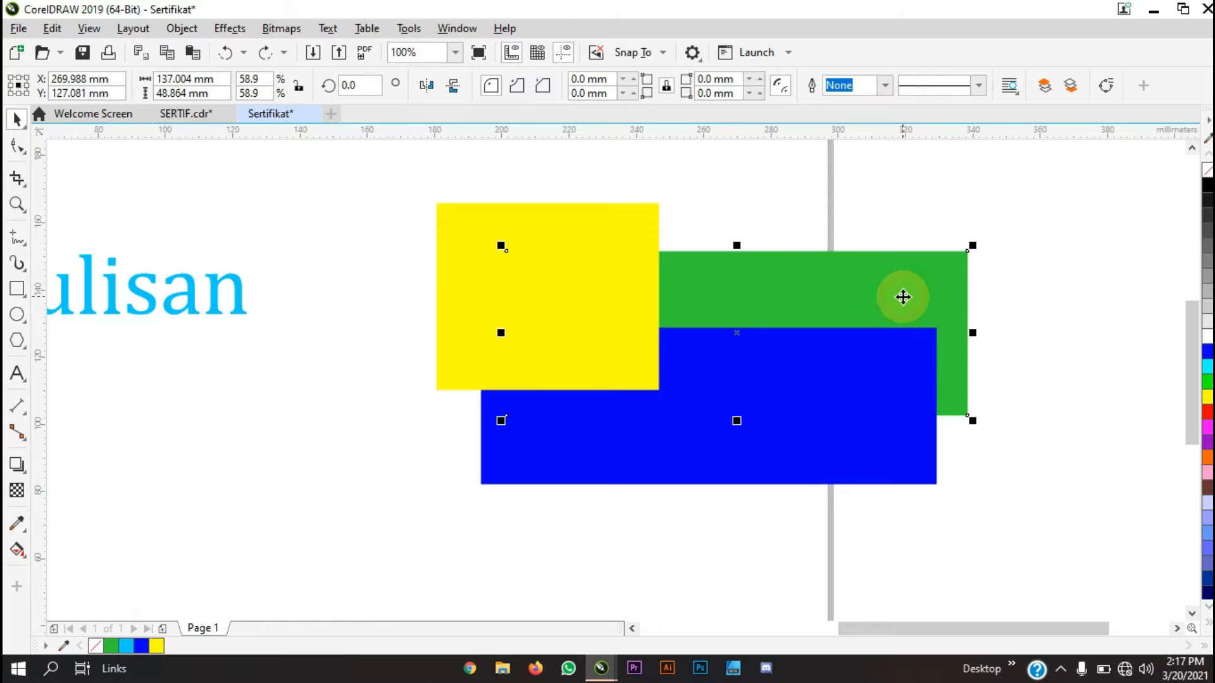
scroll(904, 298, "down", 2)
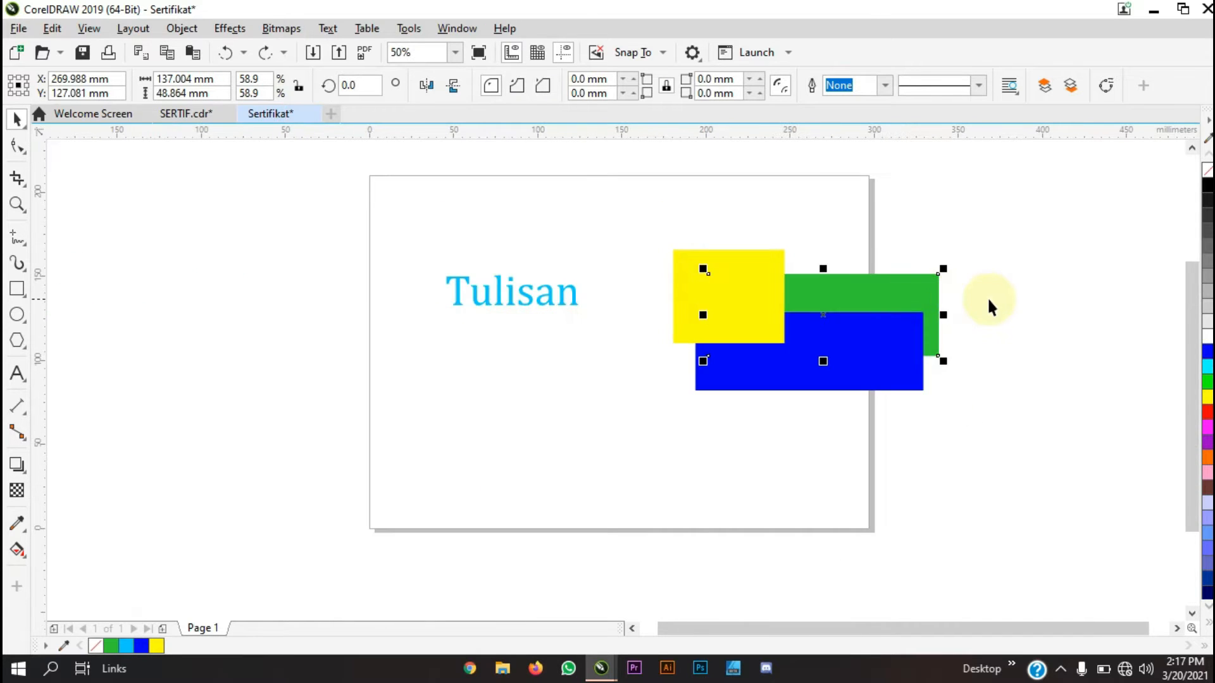
scroll(987, 297, "up", 2)
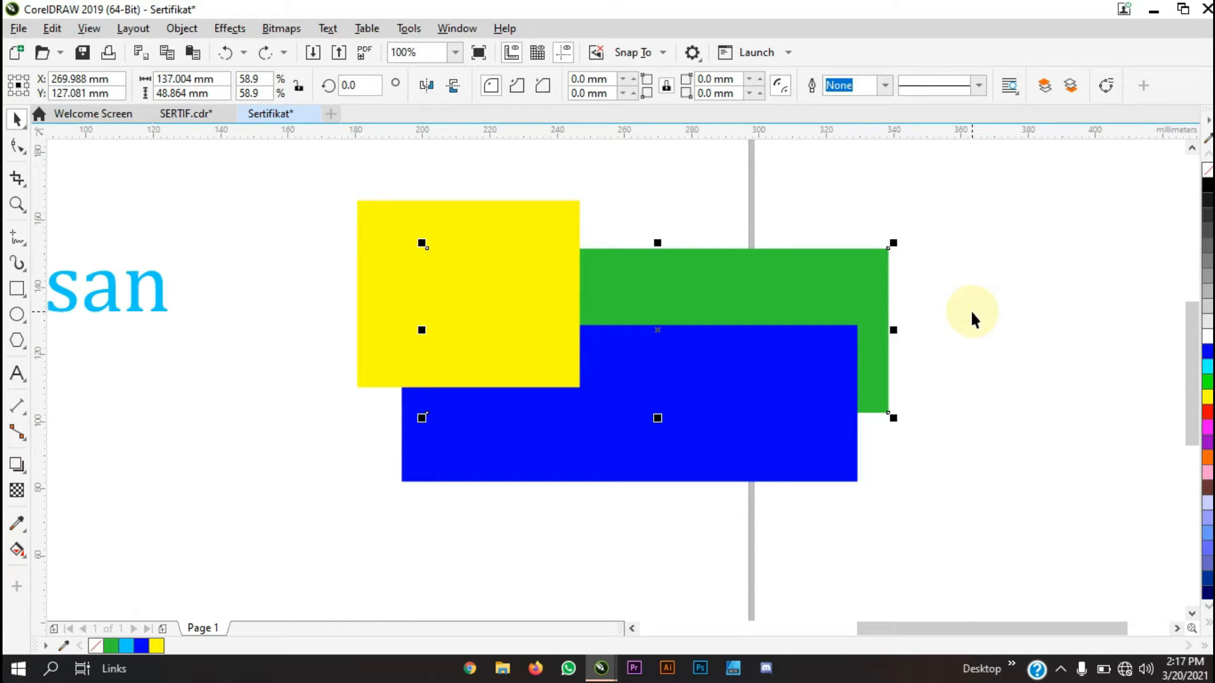
key("ctrl+Home")
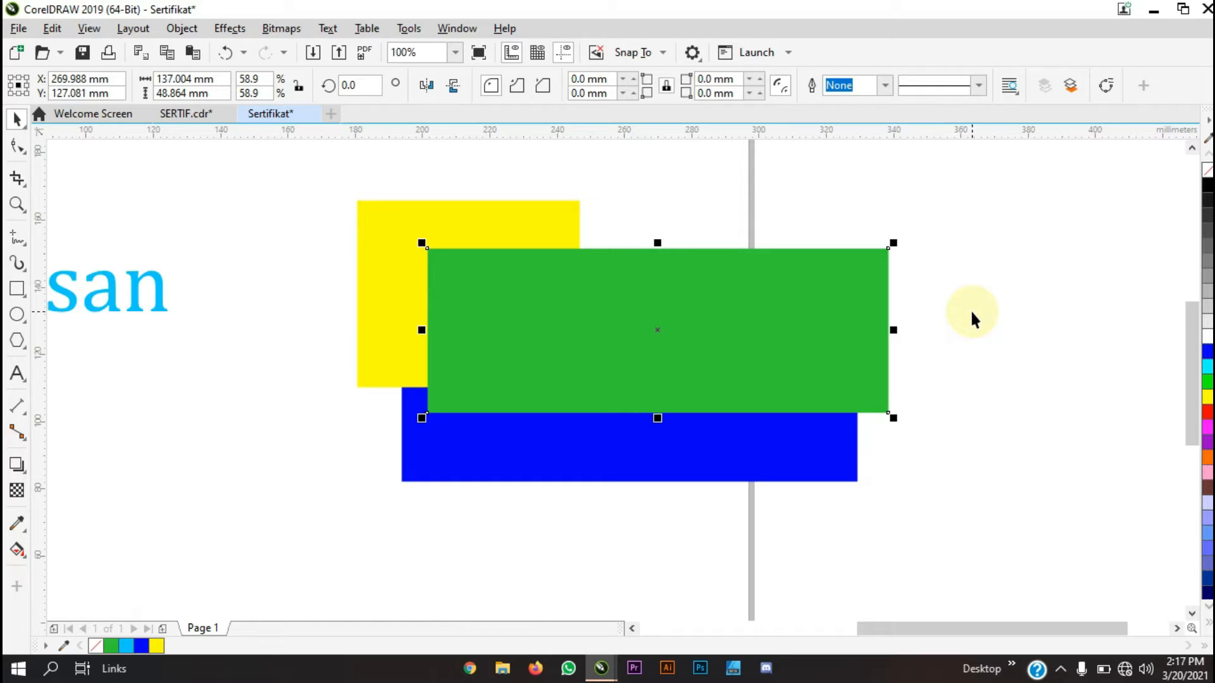
key("shift+Page_Down")
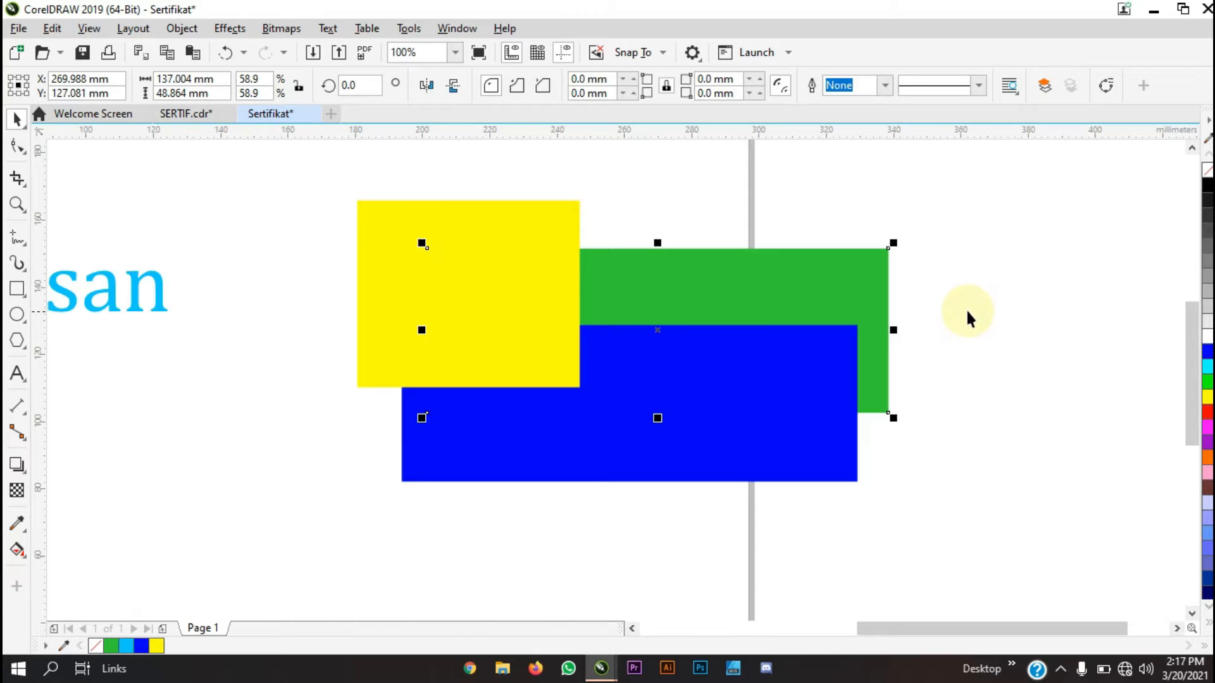
left_click(1006, 314)
Move the blue rectangle out of the stack to below the text "Tulisan", centred at about X 85, Y 81 mm
scroll(757, 354, "down", 2)
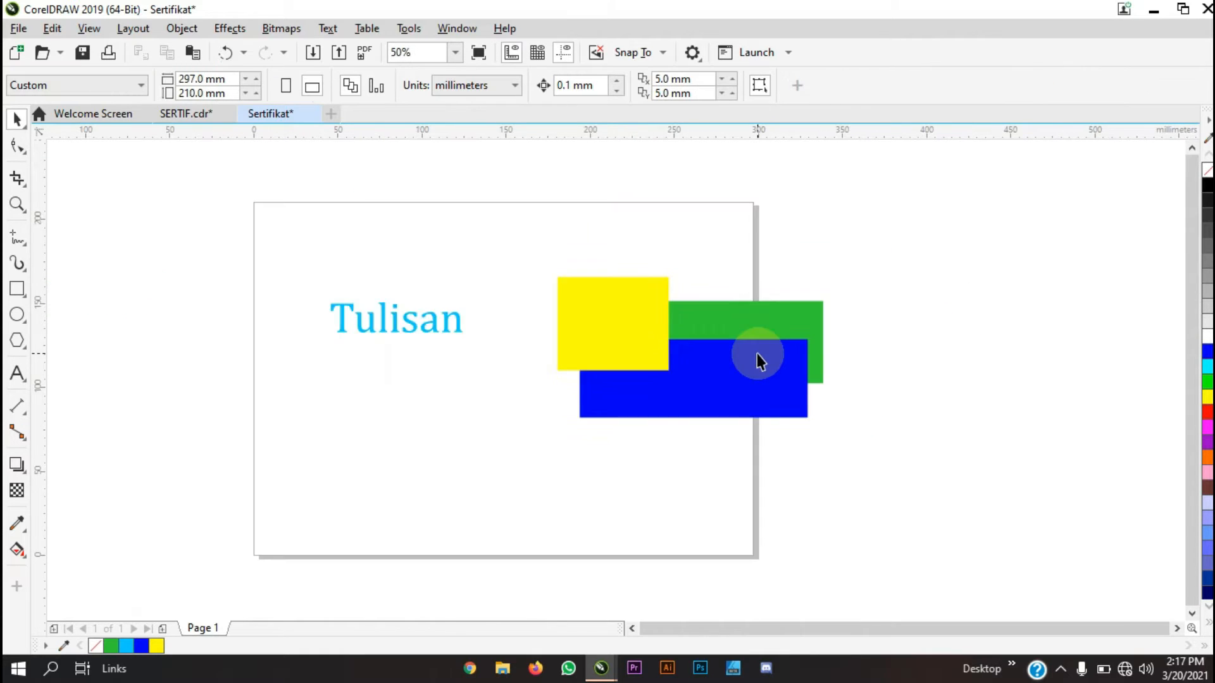
scroll(757, 354, "down", 2)
scroll(784, 376, "up", 2)
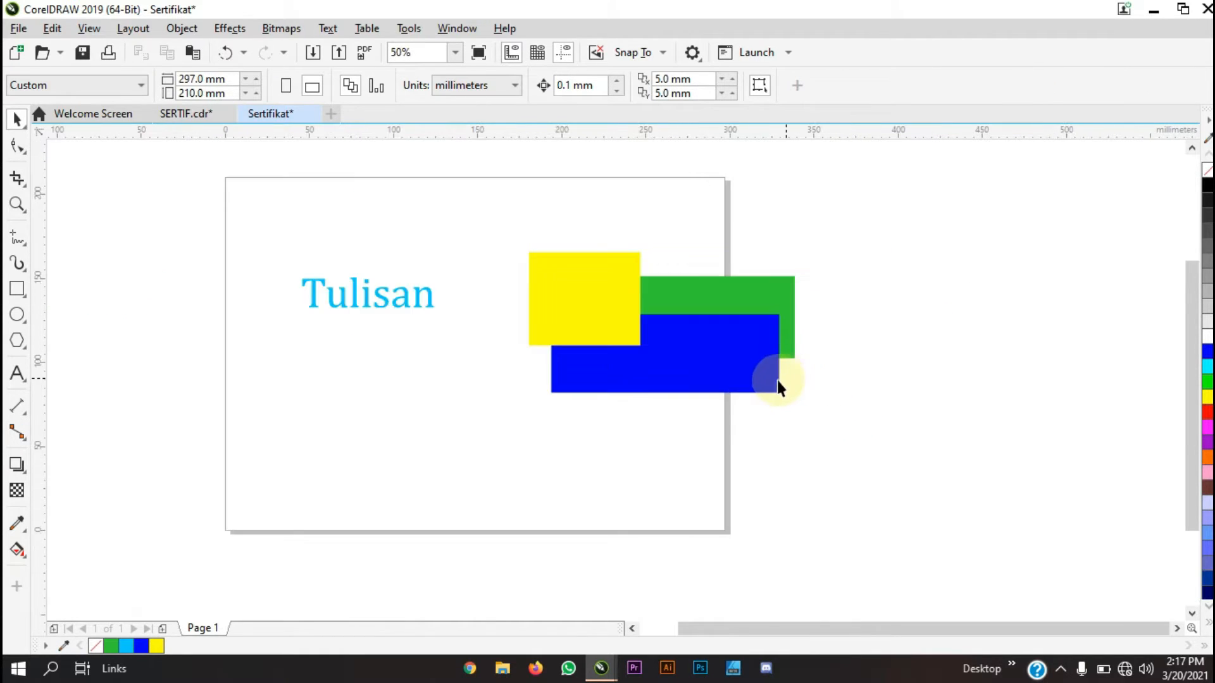
left_click(746, 379)
left_click_drag(711, 372, 416, 416)
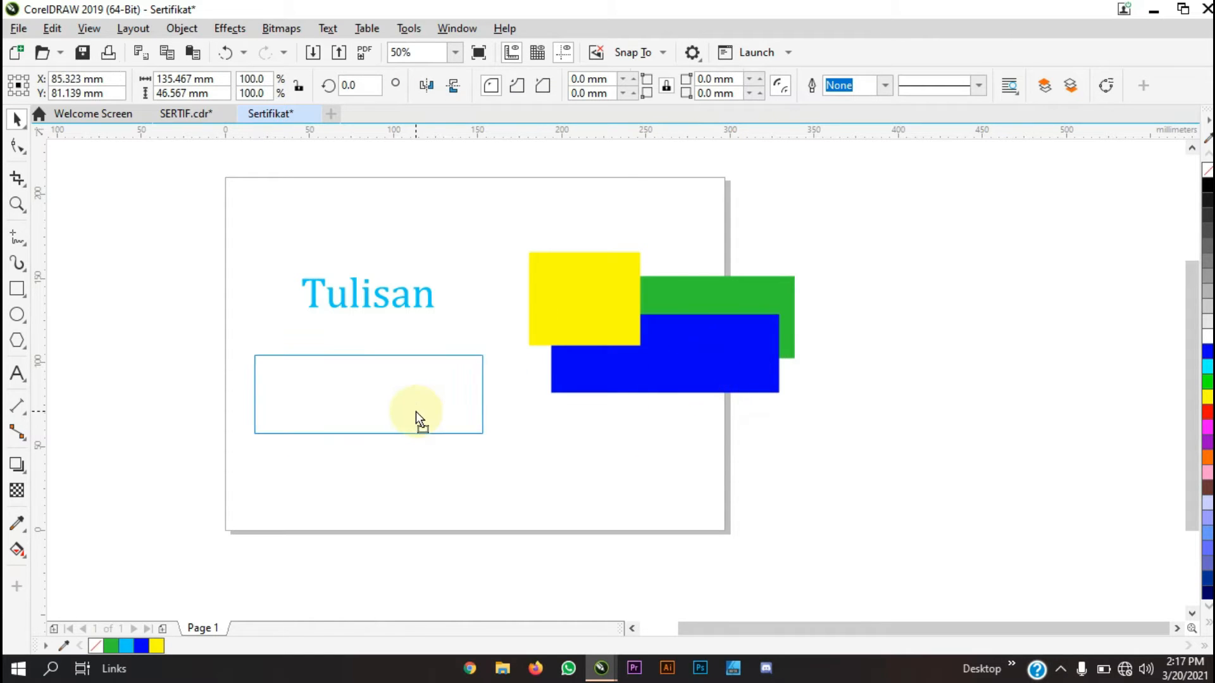
Move the text "Tulisan", the green rectangle and the yellow rectangle off the page onto the empty area to its right
left_click(373, 307)
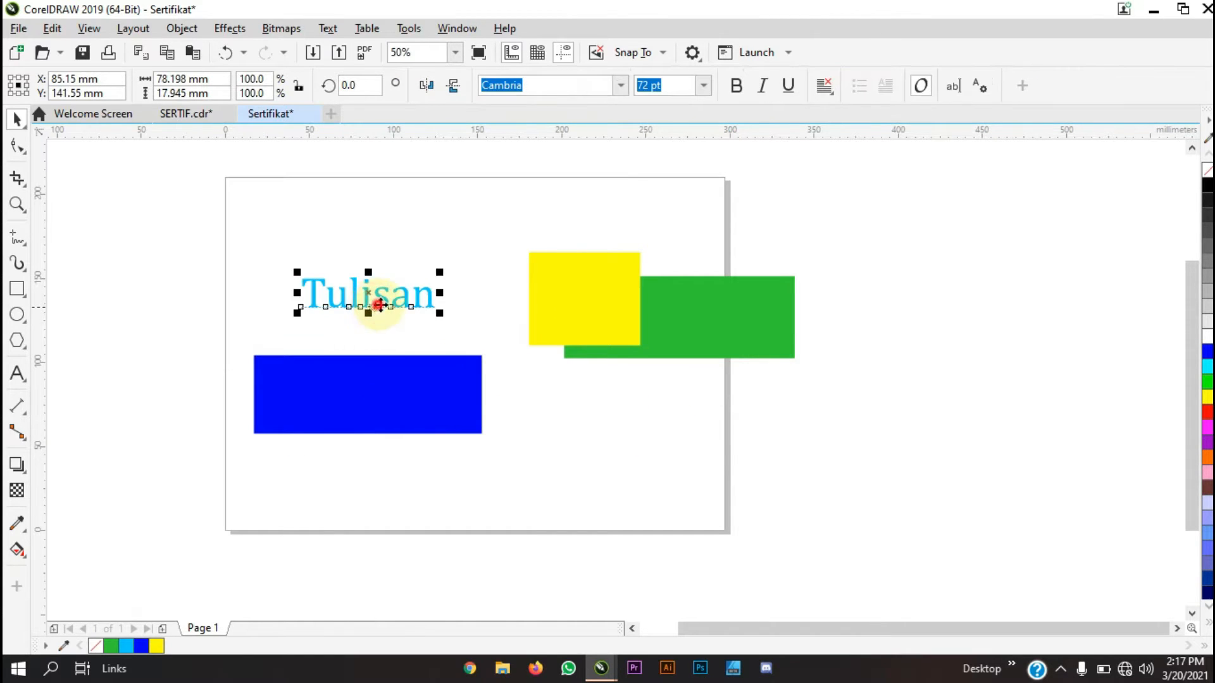
left_click_drag(373, 307, 829, 439)
left_click(661, 310)
left_click_drag(667, 301, 848, 303)
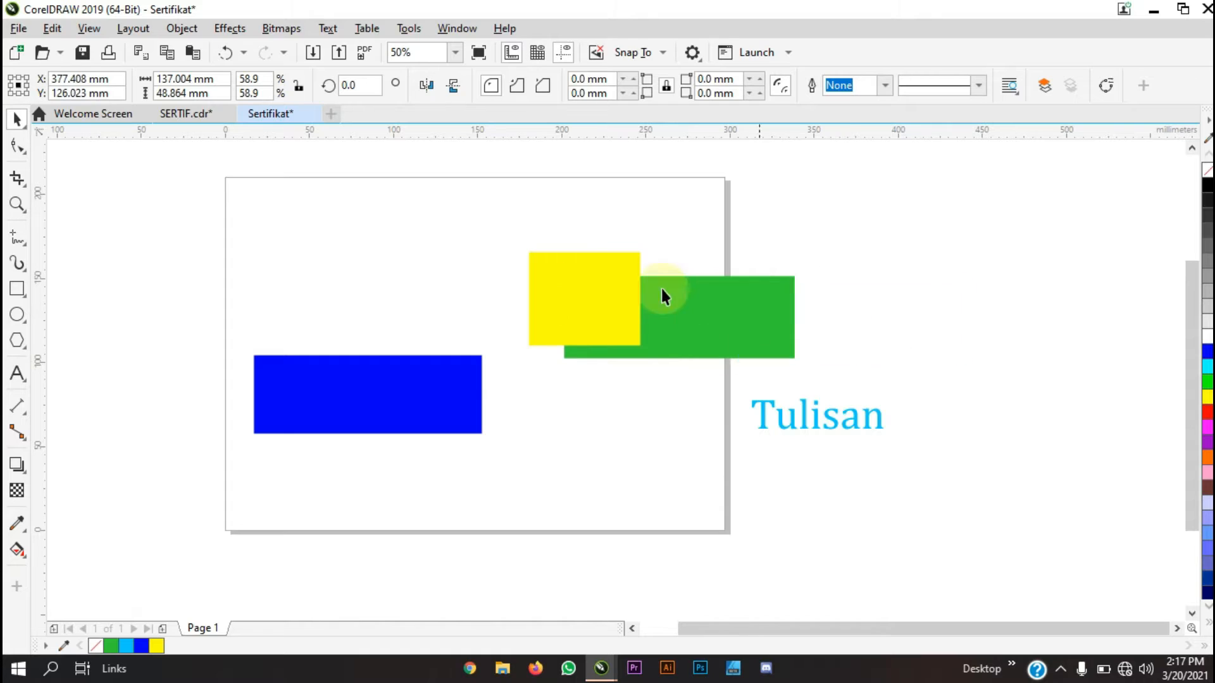
left_click(620, 283)
left_click_drag(595, 306, 864, 240)
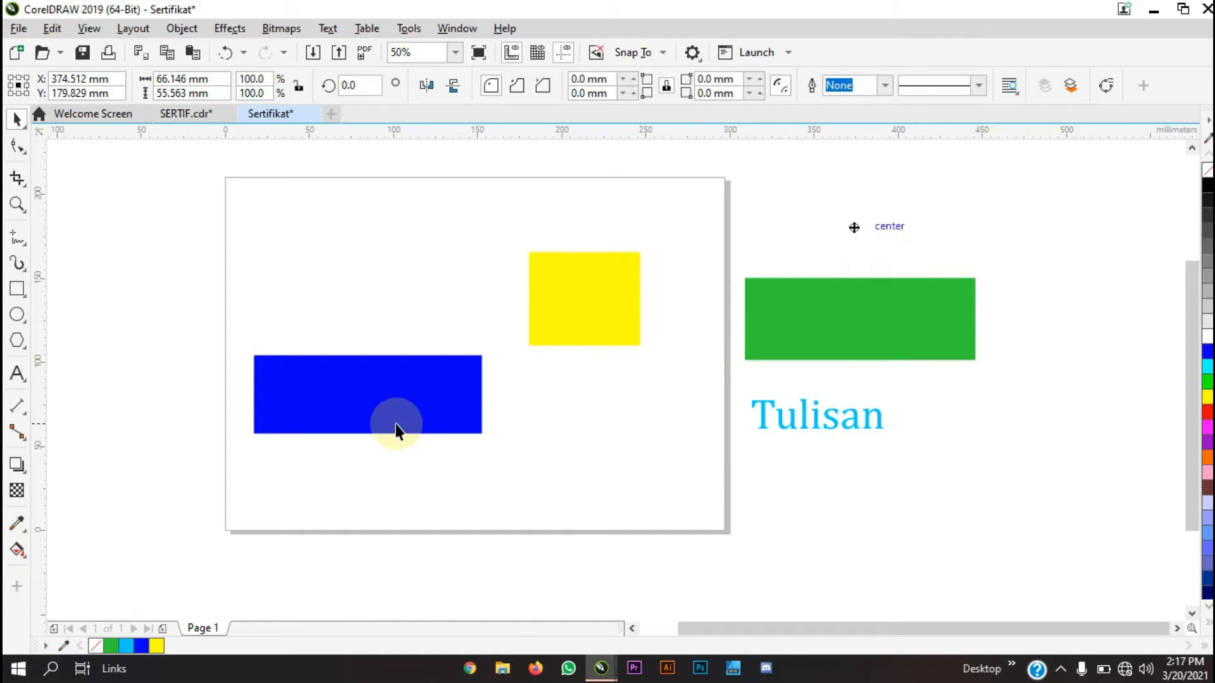
Stretch the blue rectangle upward to a height of about 128 mm and move it to about X 126, Y 109 mm
left_click(388, 415)
left_click_drag(367, 350, 367, 214)
left_click_drag(402, 315, 471, 335)
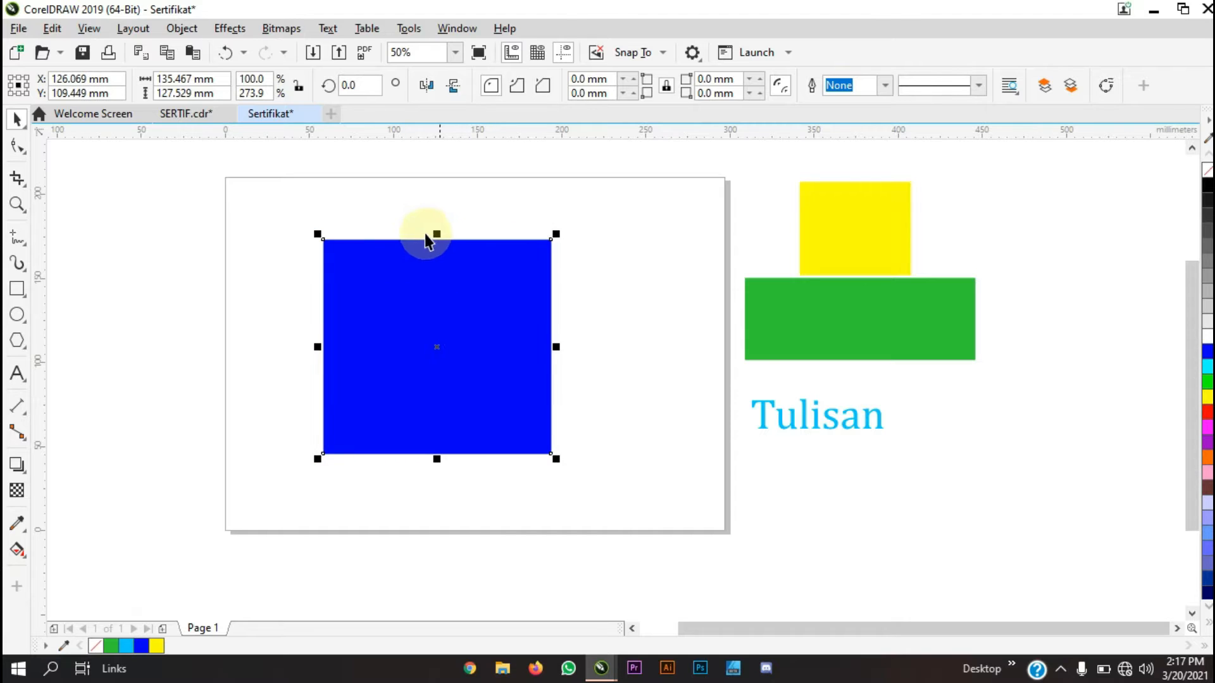
Move the blue rectangle slightly down and to the left, to about X 114, Y 105 mm
left_click(388, 184)
left_click(437, 310)
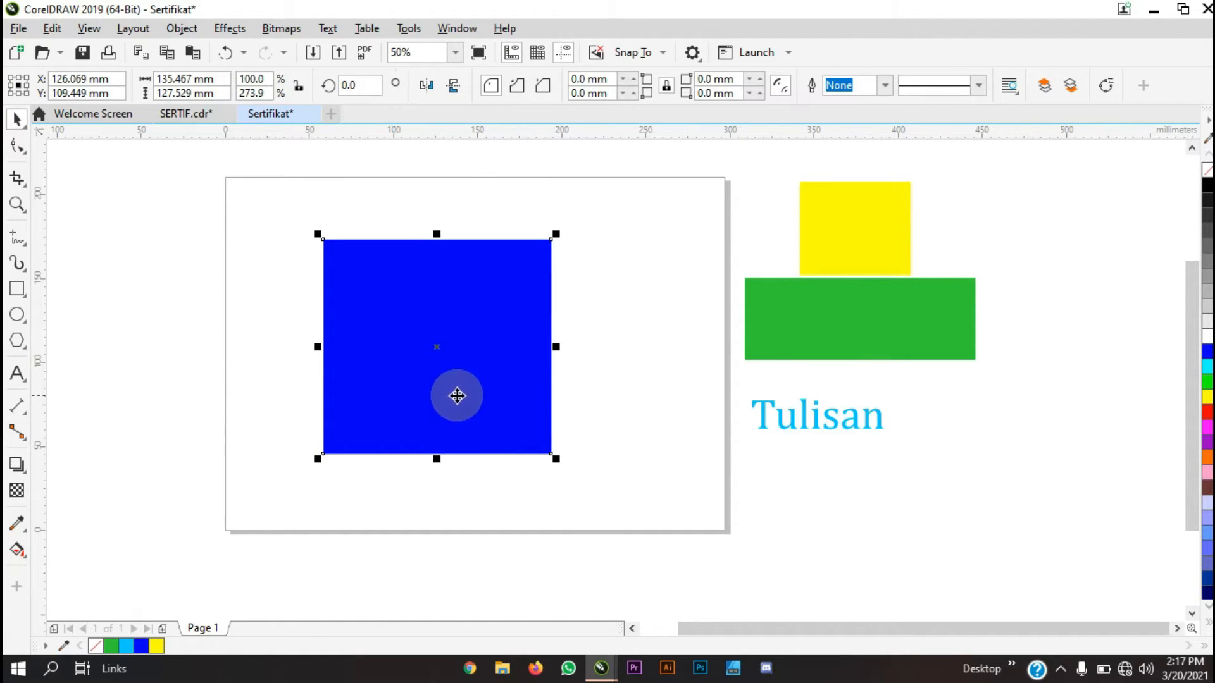
left_click_drag(484, 292, 436, 306)
left_click(273, 294)
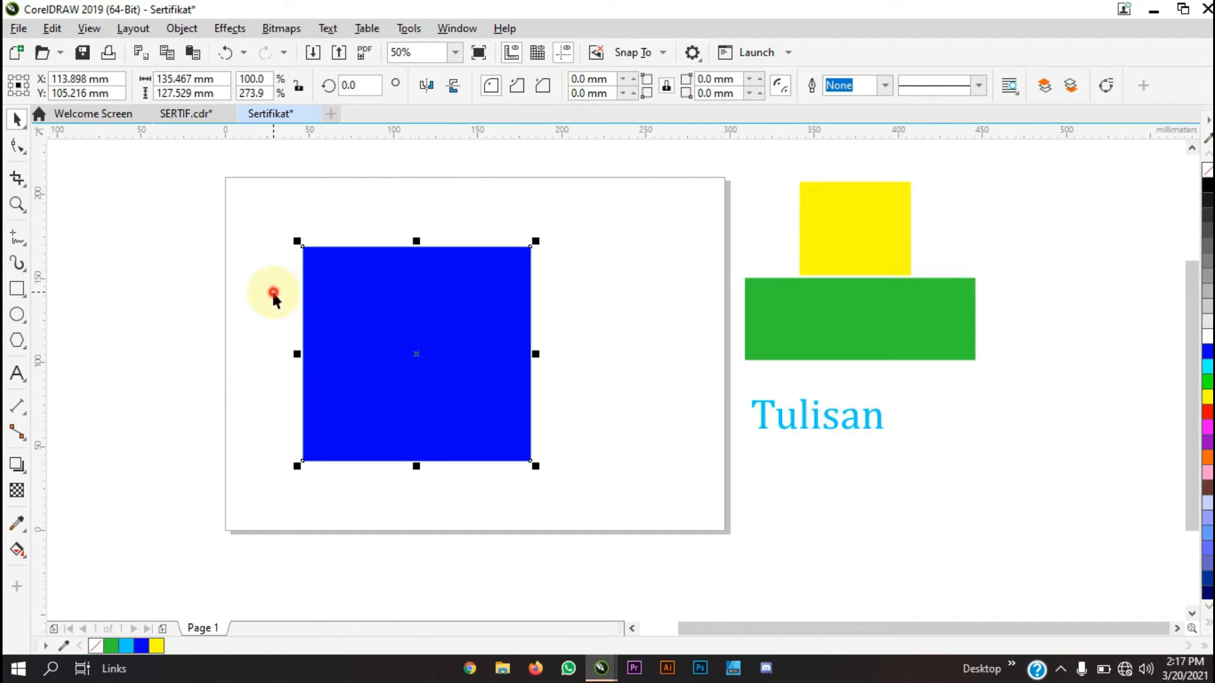
Lock the blue rectangle, deselect it and try to select it again
left_click(414, 317)
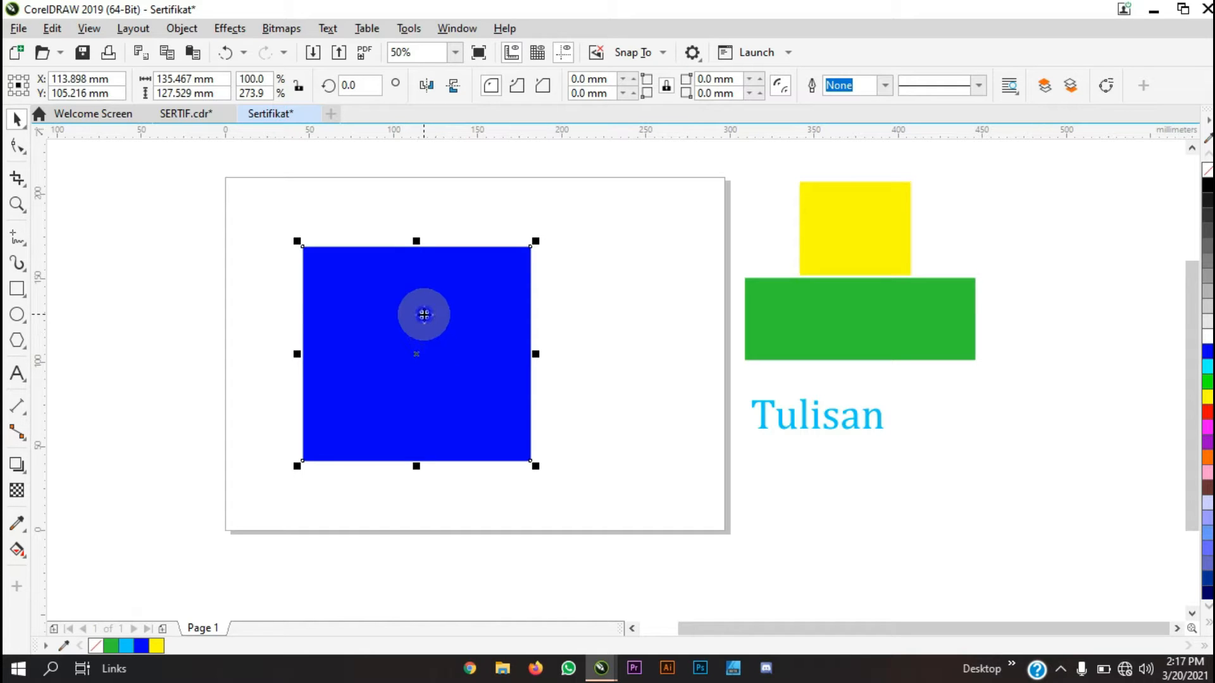
right_click(424, 319)
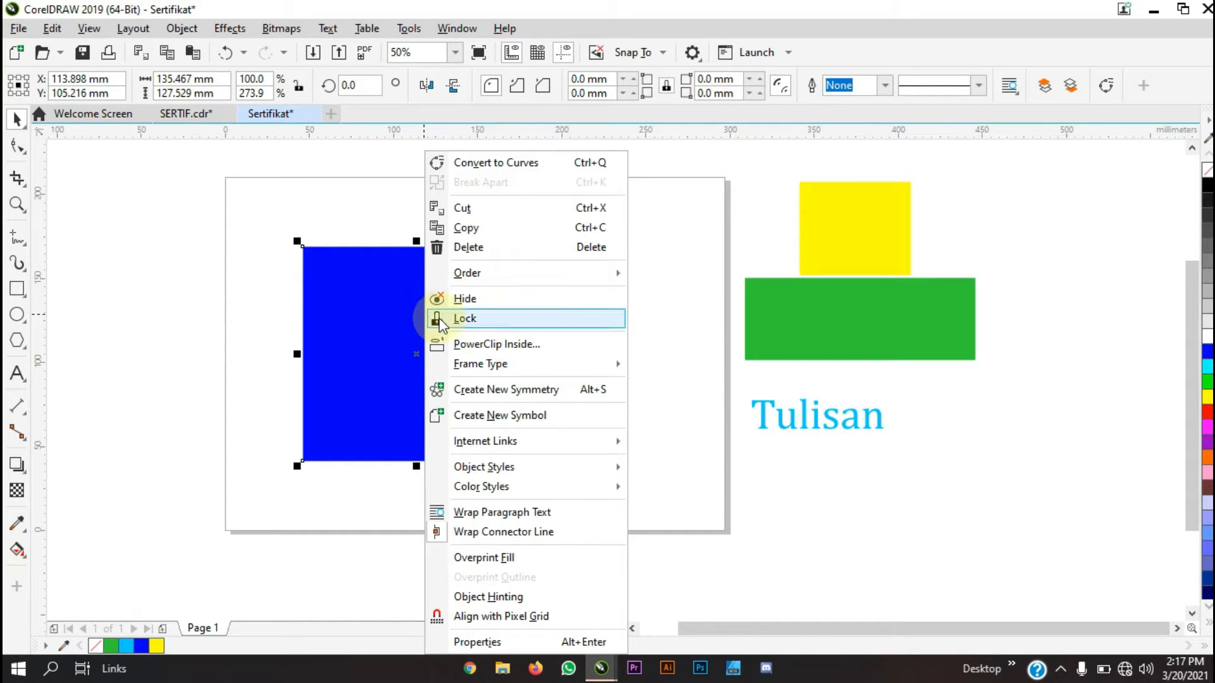
left_click(441, 322)
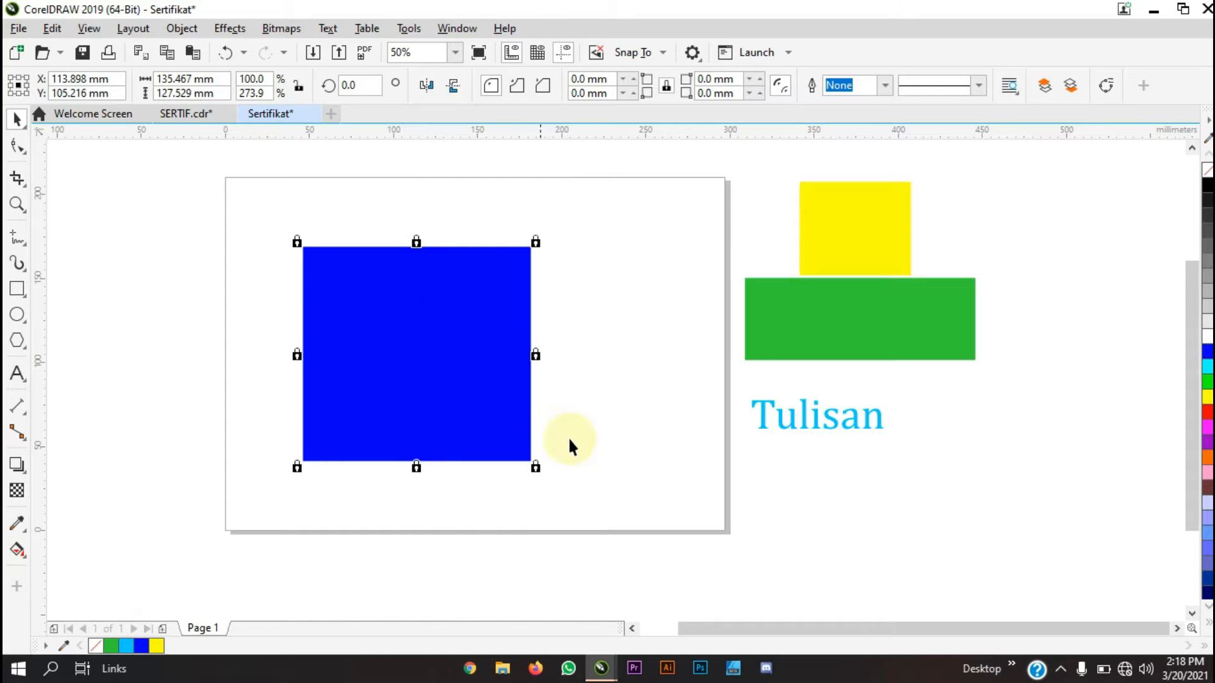
left_click(572, 438)
left_click(500, 315)
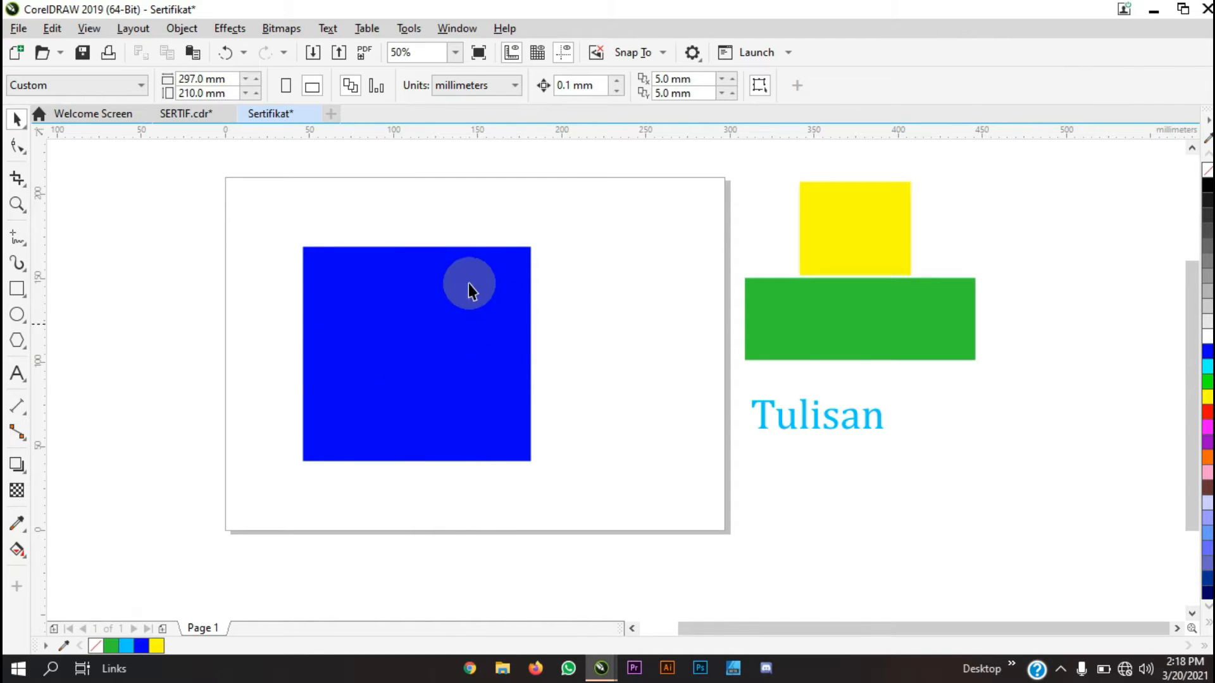
left_click(470, 245)
left_click(271, 302)
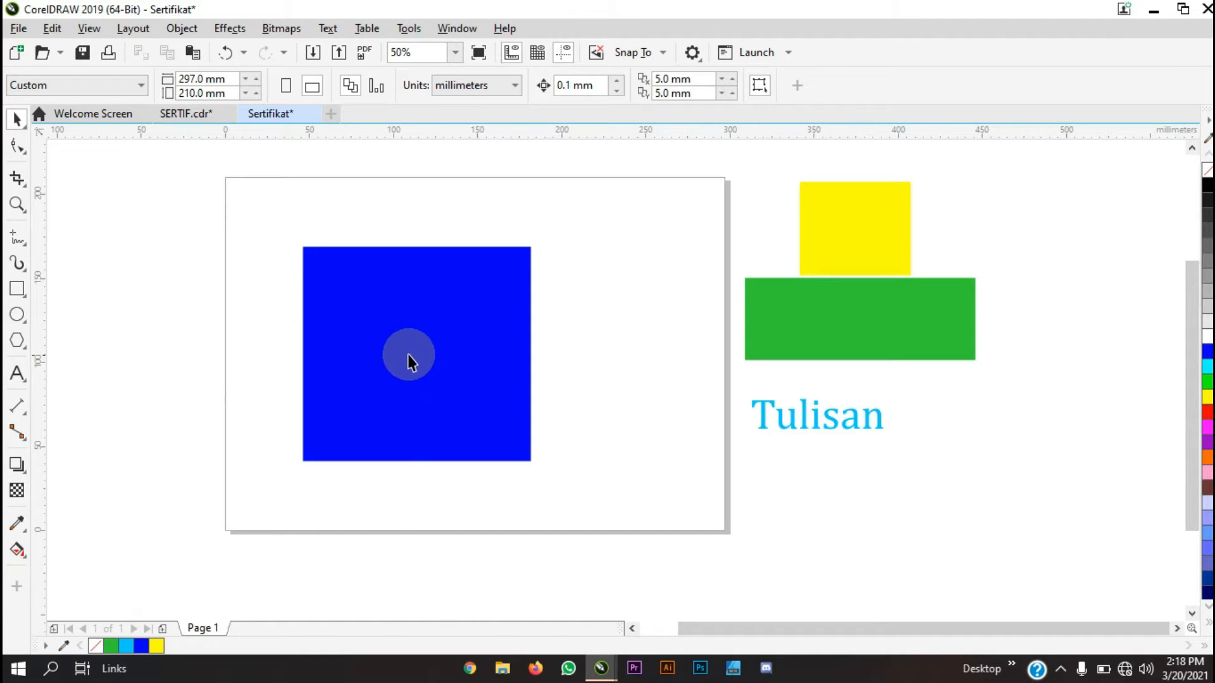
Unlock the blue rectangle and move it to about X 198, Y 144 mm
right_click(399, 349)
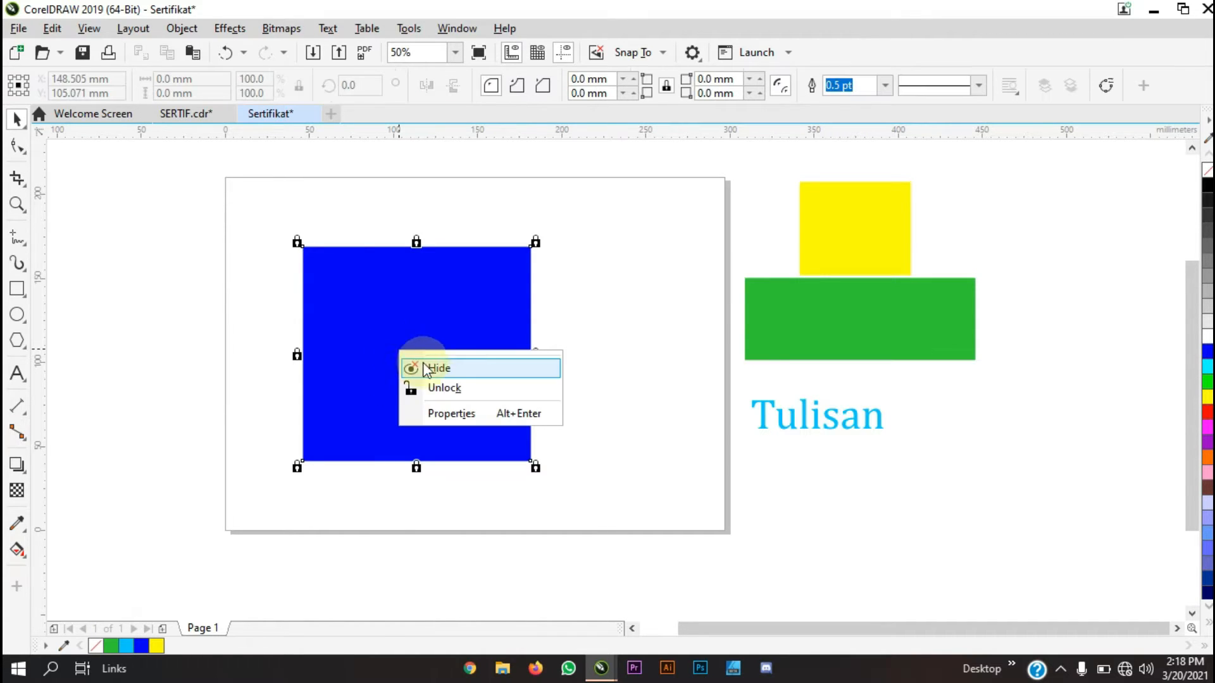
left_click(449, 389)
left_click(496, 396)
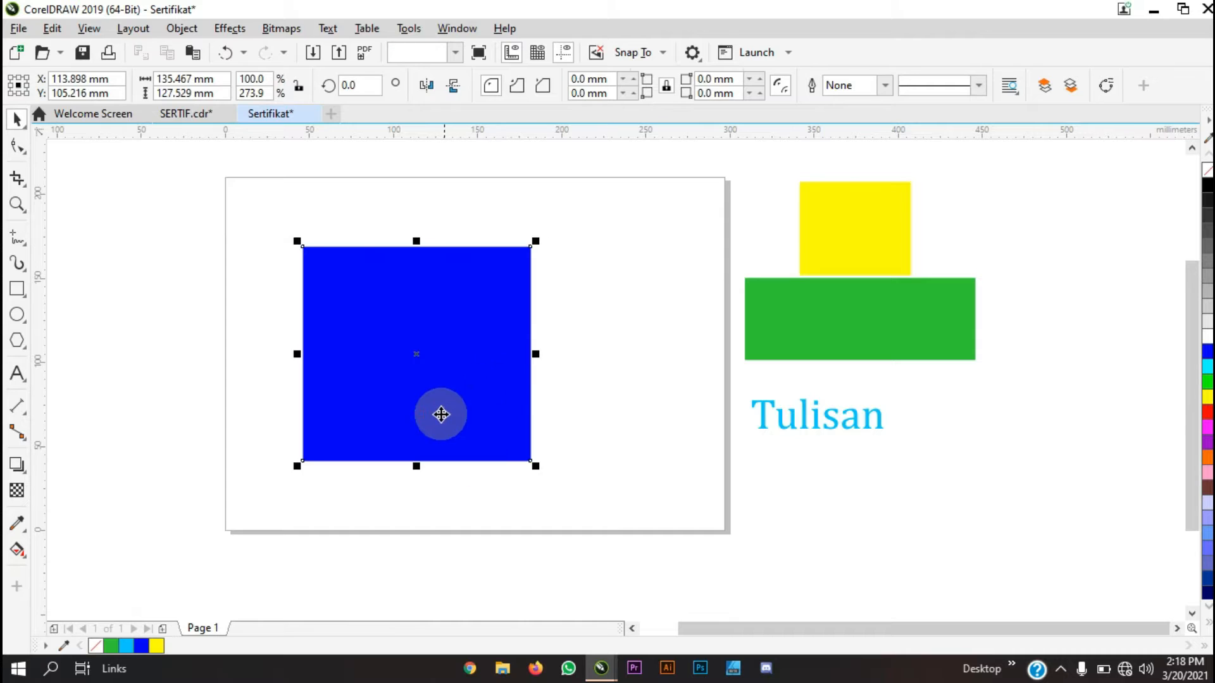
left_click_drag(446, 415, 618, 369)
left_click(675, 515)
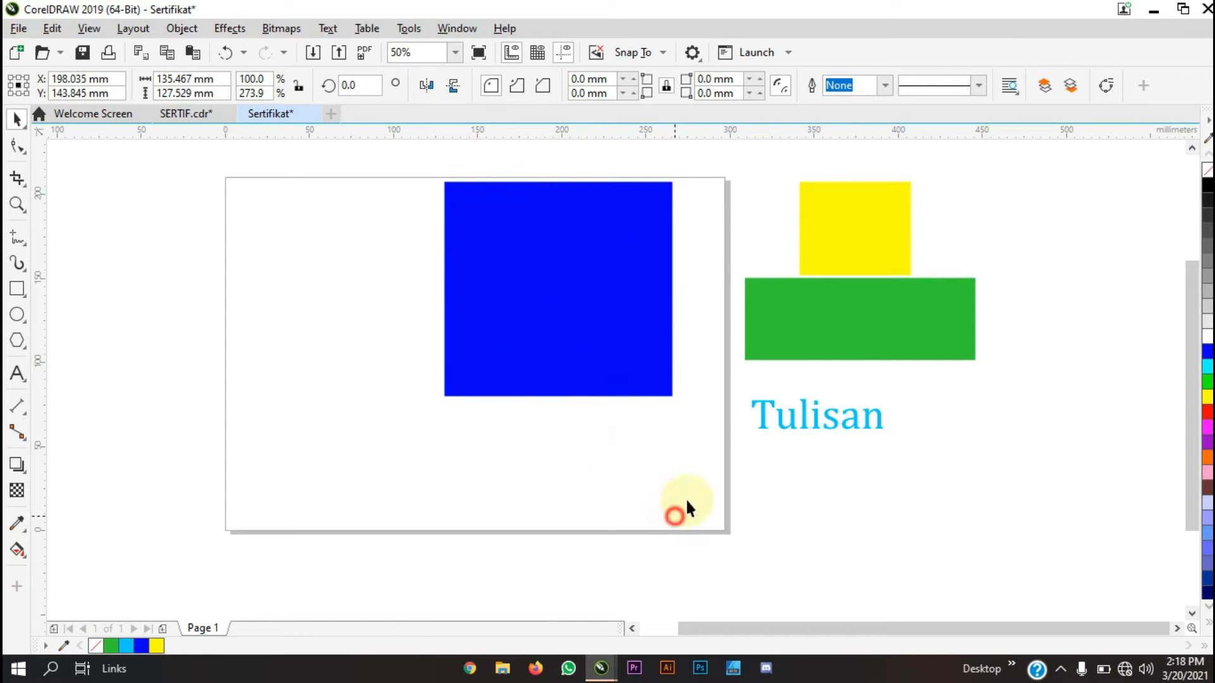
Move the green rectangle back onto the page directly below the blue one and the yellow rectangle onto the blue rectangle
left_click(812, 339)
left_click(959, 477)
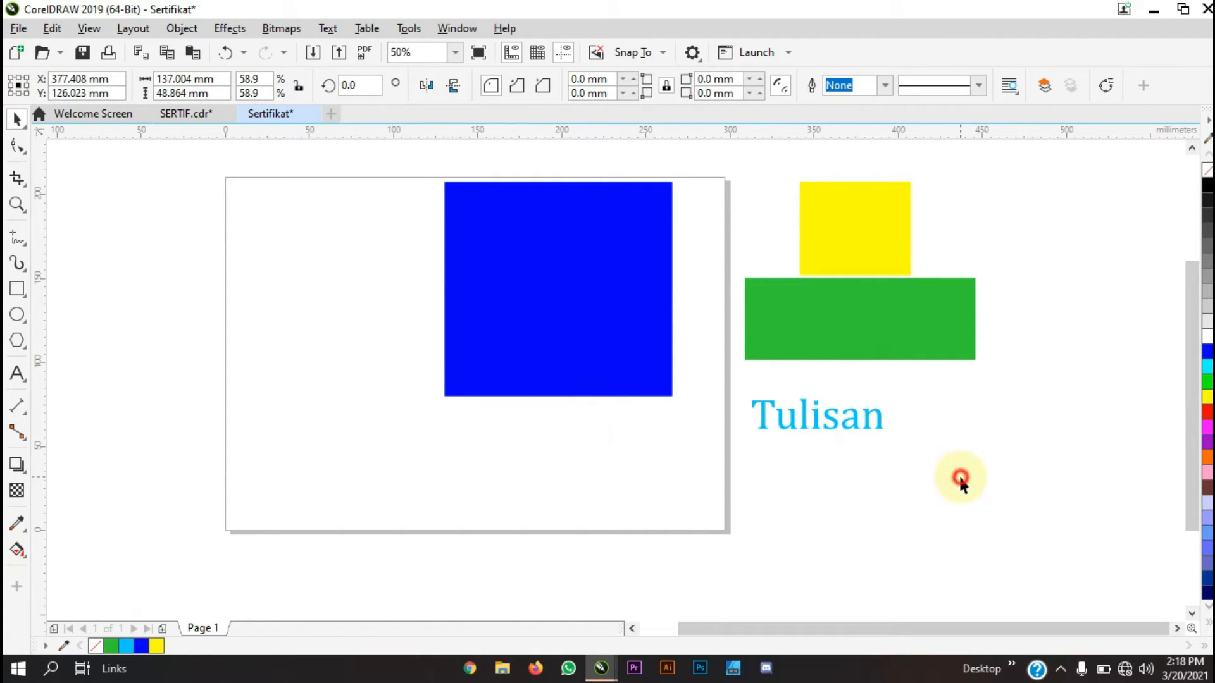
left_click(878, 349)
left_click_drag(895, 339, 618, 450)
left_click(859, 265)
left_click_drag(841, 254, 555, 302)
left_click(787, 282)
left_click(548, 301)
left_click(423, 177)
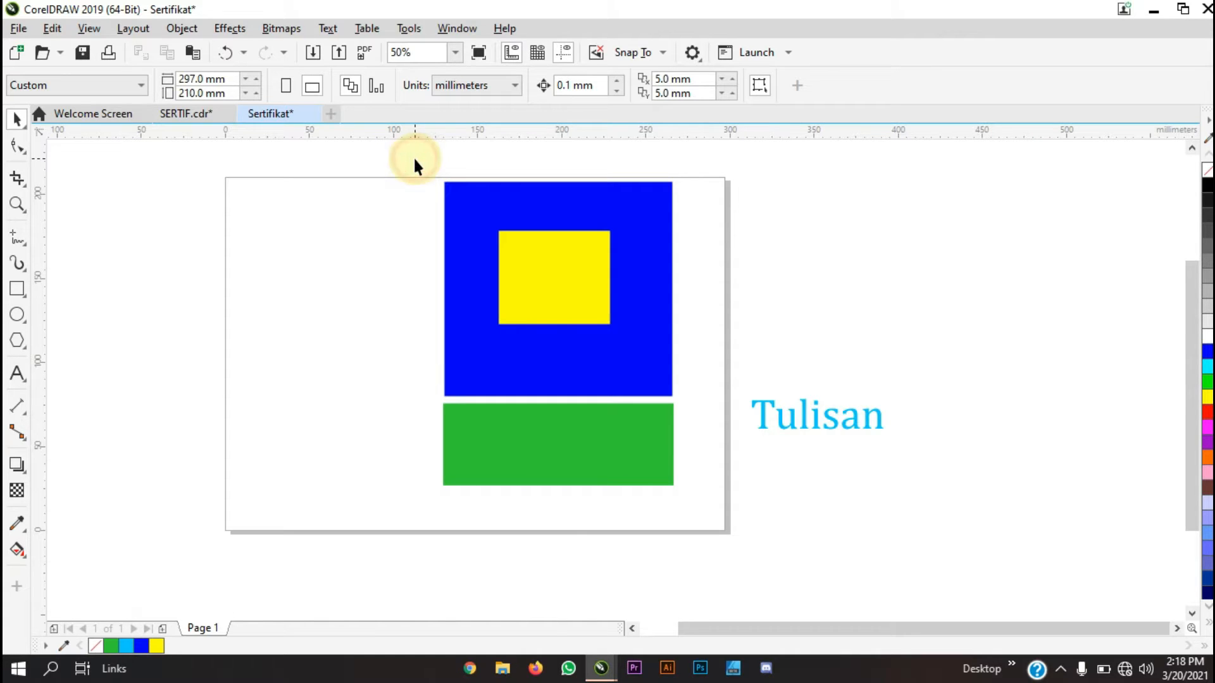
Group the blue, yellow and green rectangles and deselect them
left_click_drag(415, 159, 700, 517)
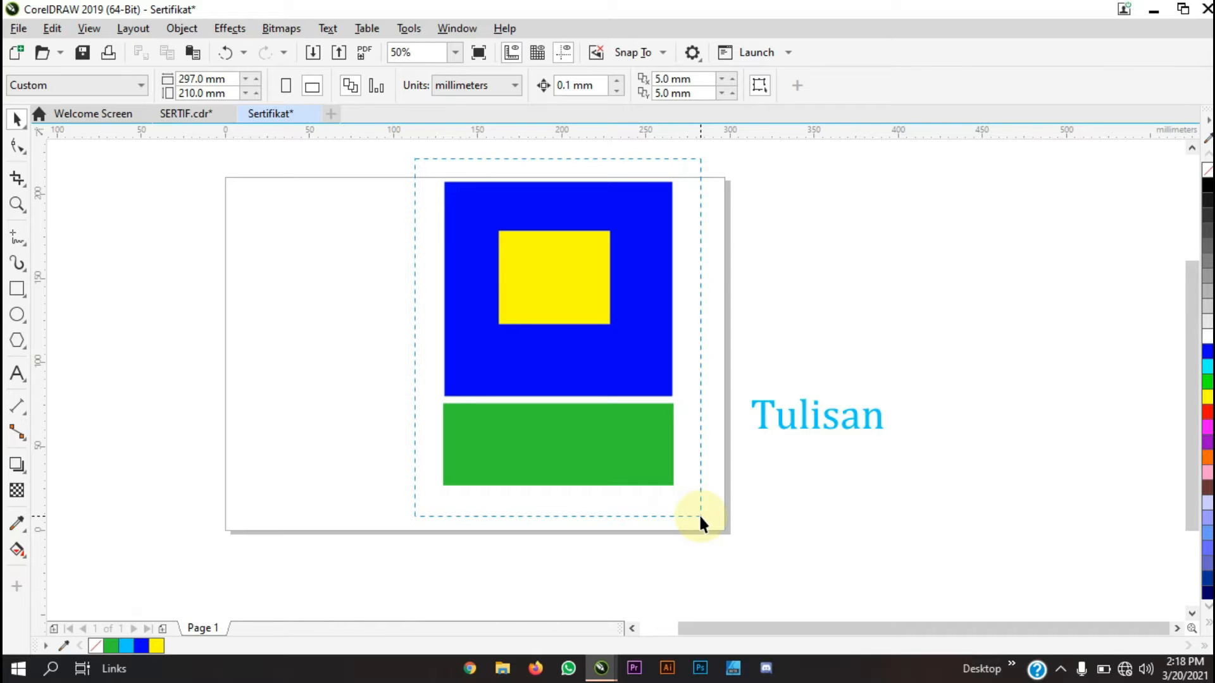
left_click_drag(700, 518, 699, 517)
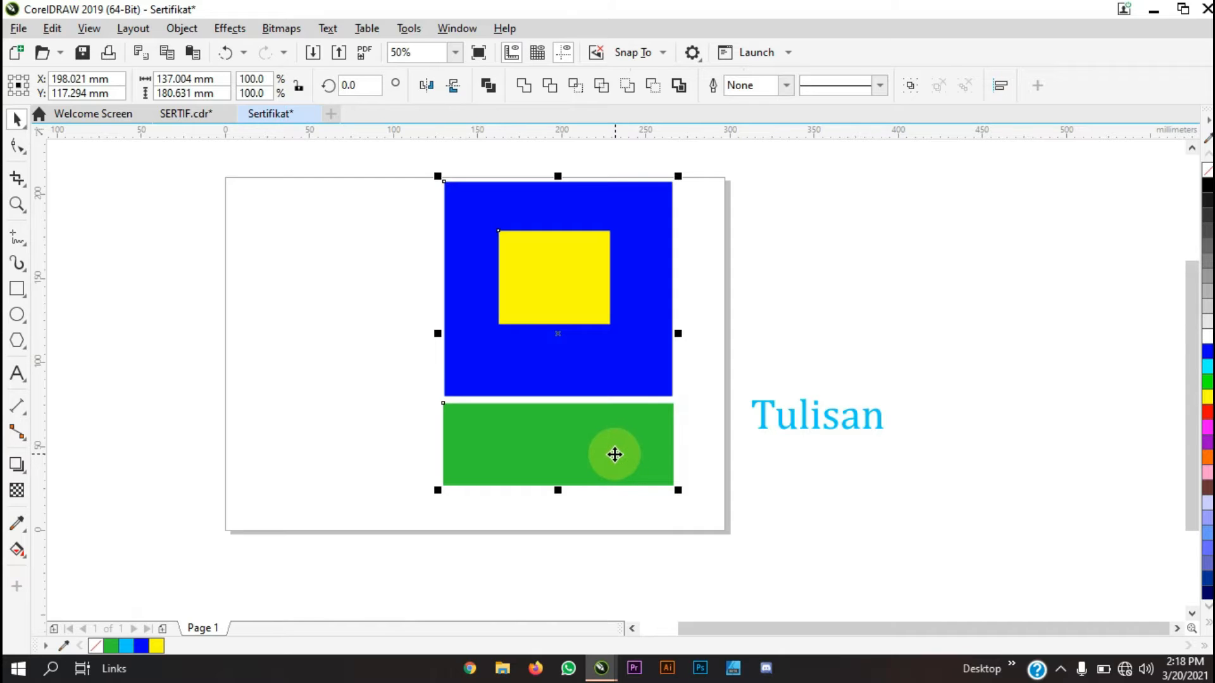
left_click_drag(544, 299, 544, 299)
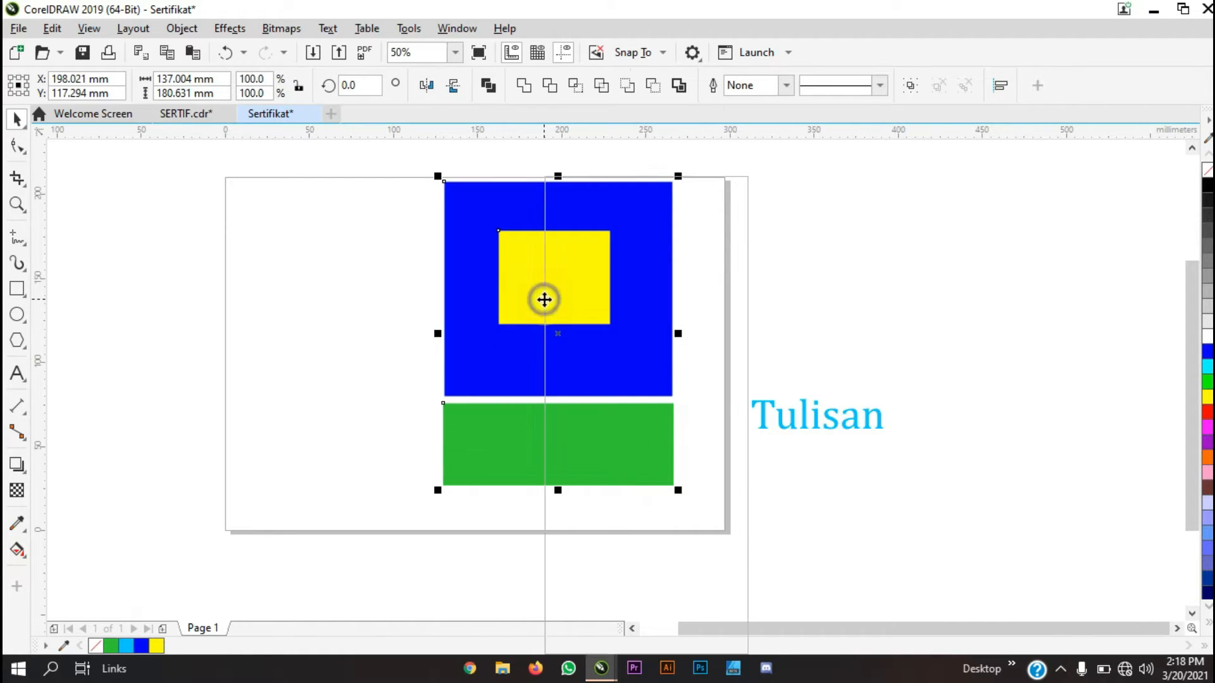
right_click(544, 299)
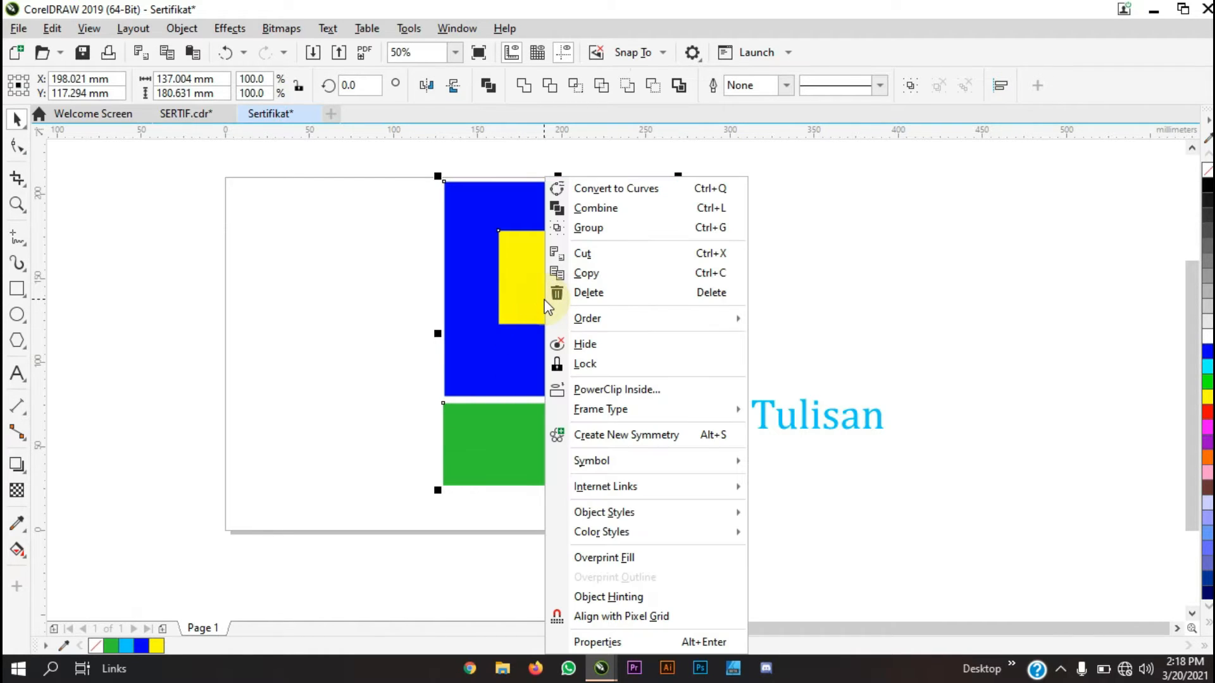
left_click(591, 227)
left_click(764, 246)
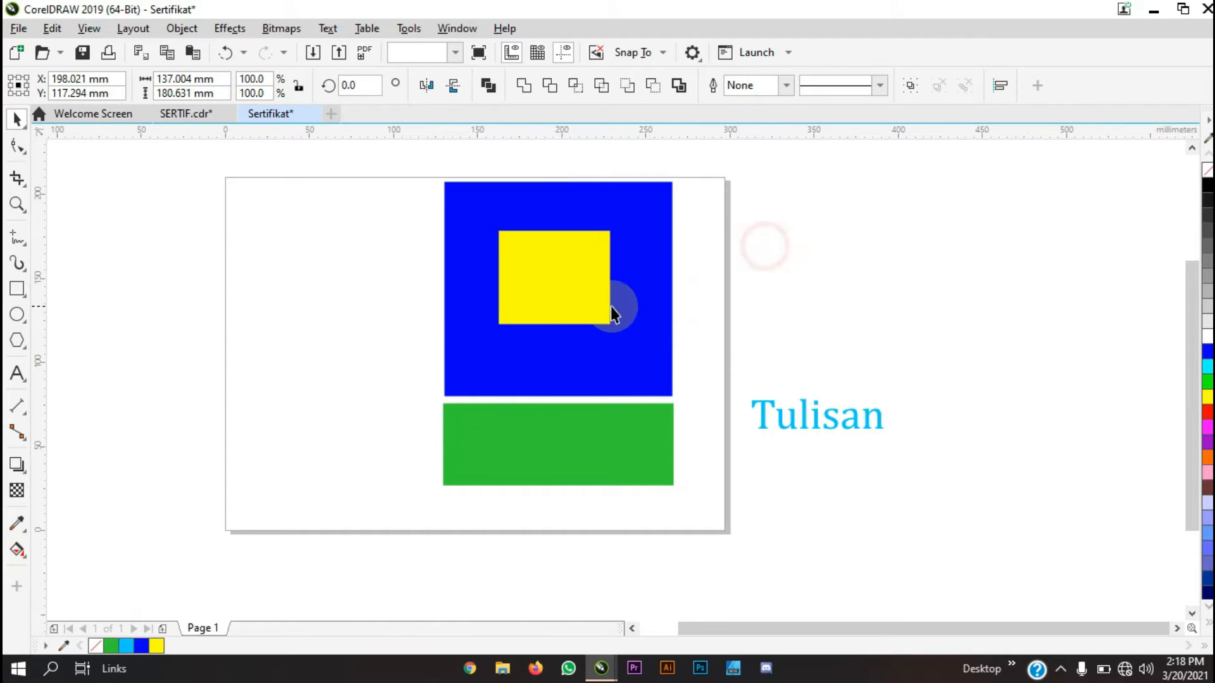
Move the grouped rectangles to about X 112, Y 107 mm, ungroup them and clear the selection
left_click(610, 306)
left_click_drag(614, 278, 398, 342)
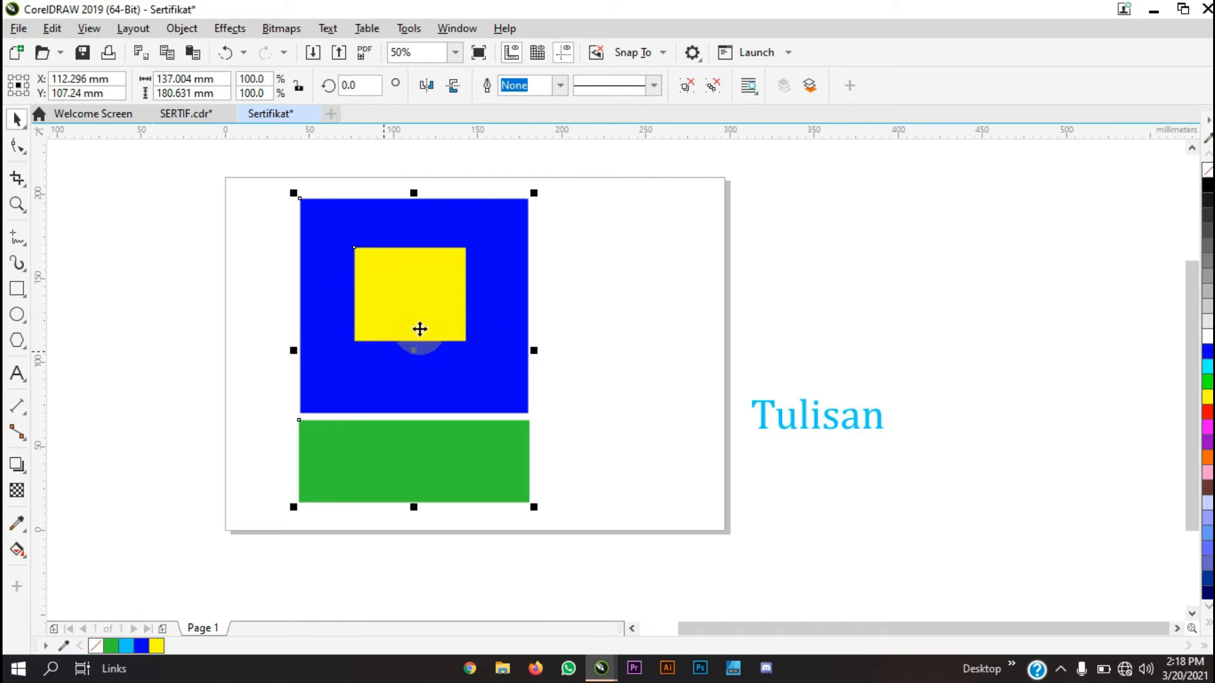
right_click(391, 321)
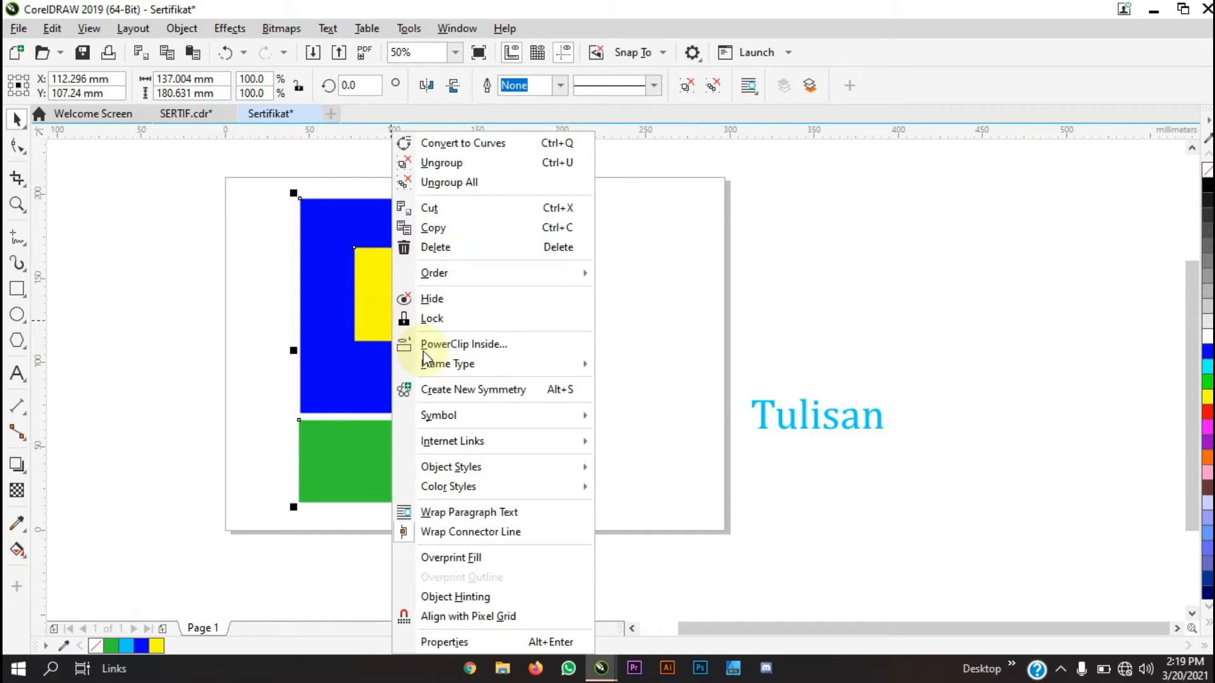
left_click(453, 172)
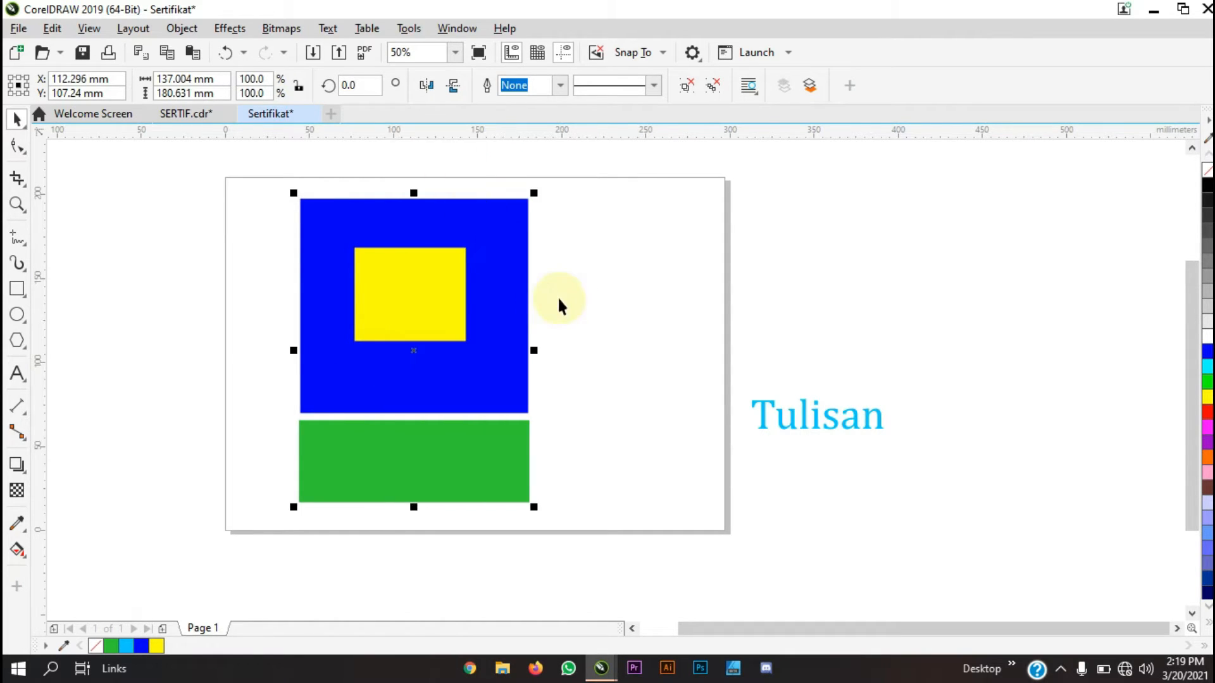
left_click(556, 295)
Move the yellow rectangle off the blue one to the empty page area on its right, at about X 229, Y 139 mm
left_click_drag(427, 321, 602, 328)
left_click(607, 212)
left_click(653, 315)
left_click(663, 352)
left_click(757, 292)
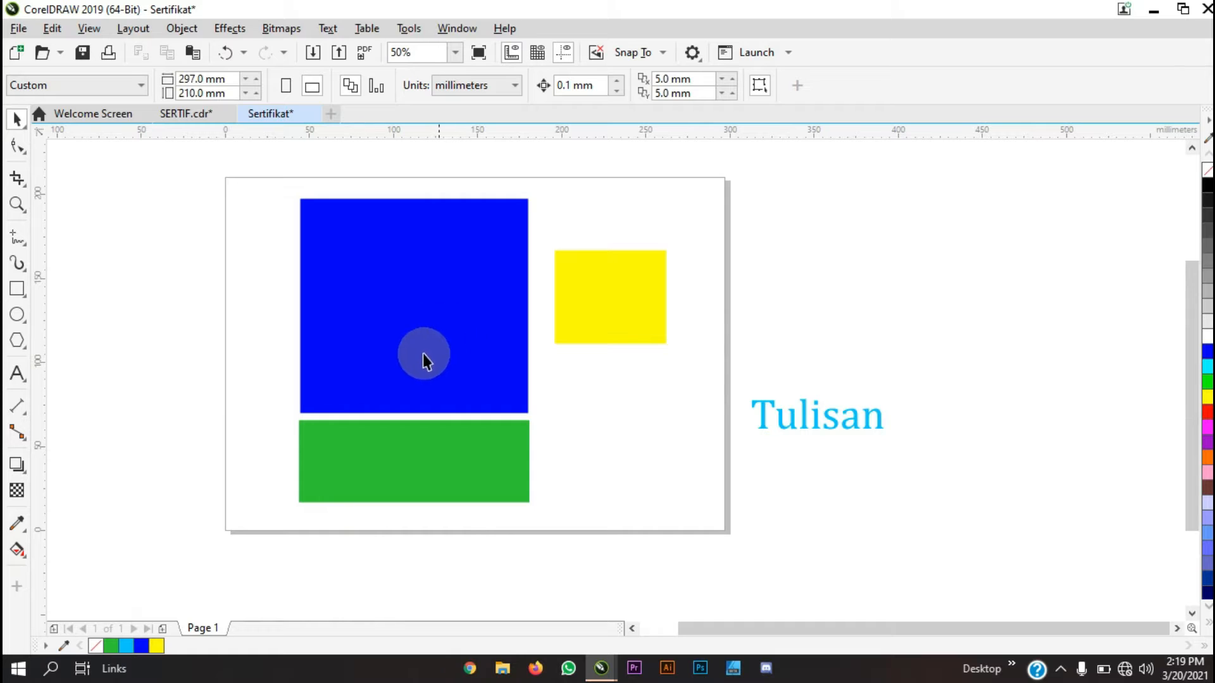
left_click(620, 321)
left_click(588, 404)
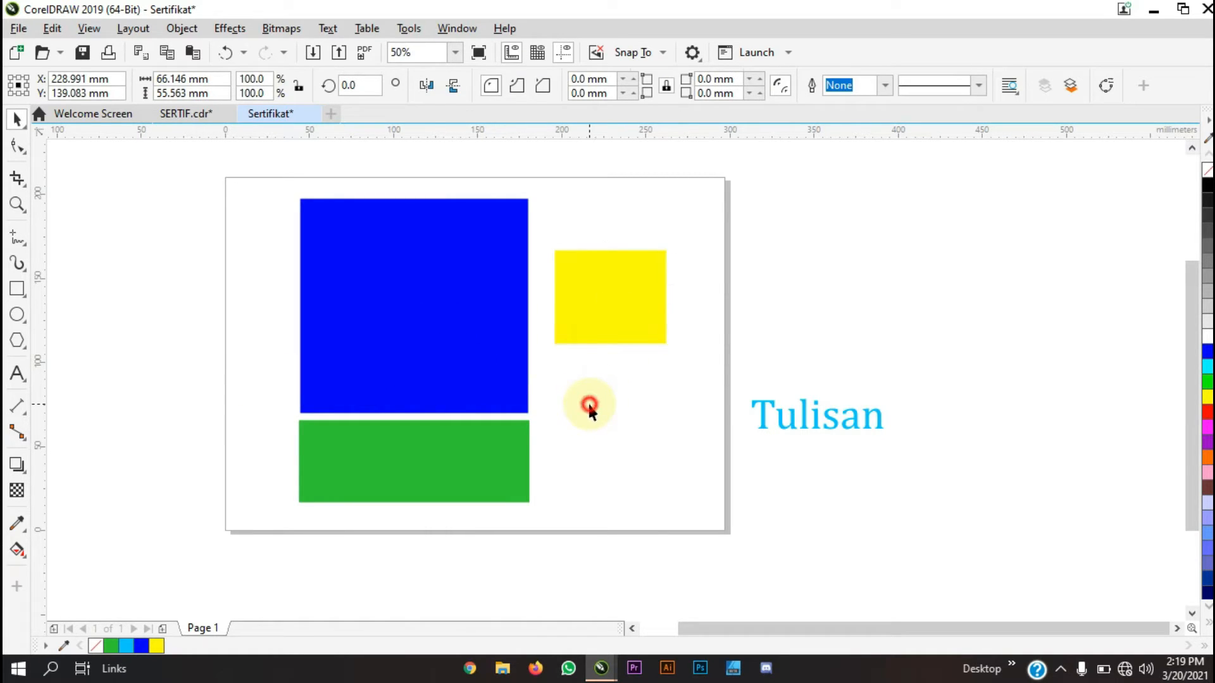
Move the blue rectangle to the upper-left area of the page, at about X 81, Y 138 mm
left_click(448, 353)
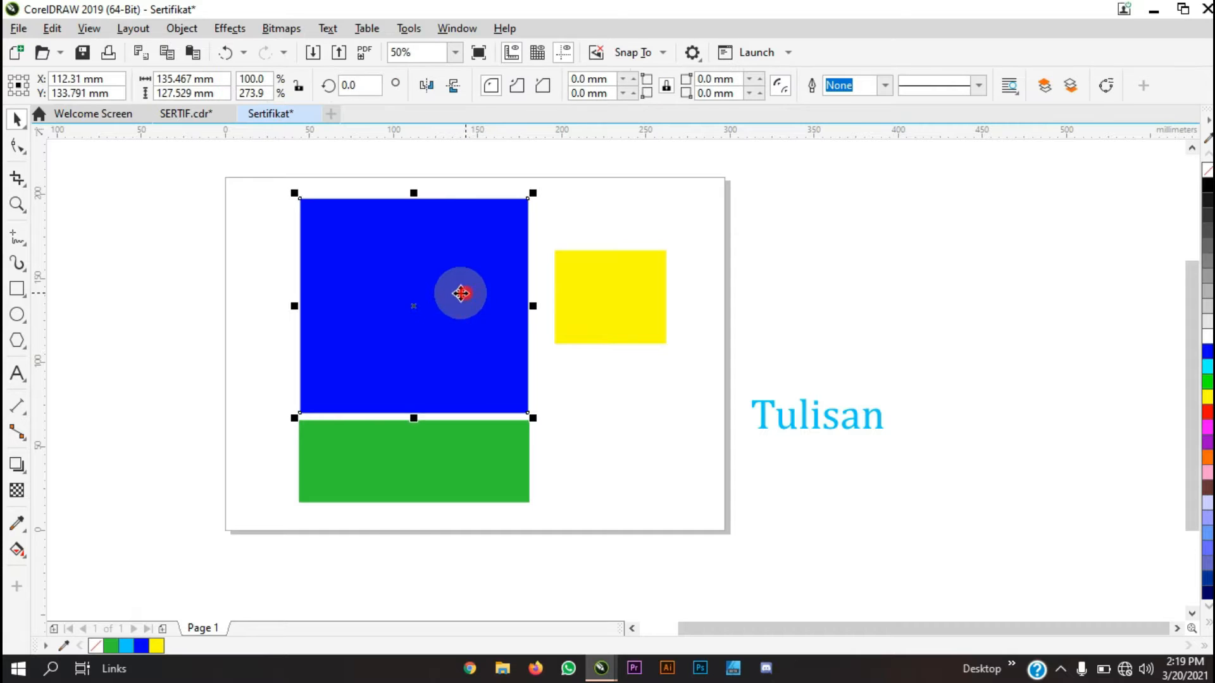
left_click_drag(461, 293, 413, 285)
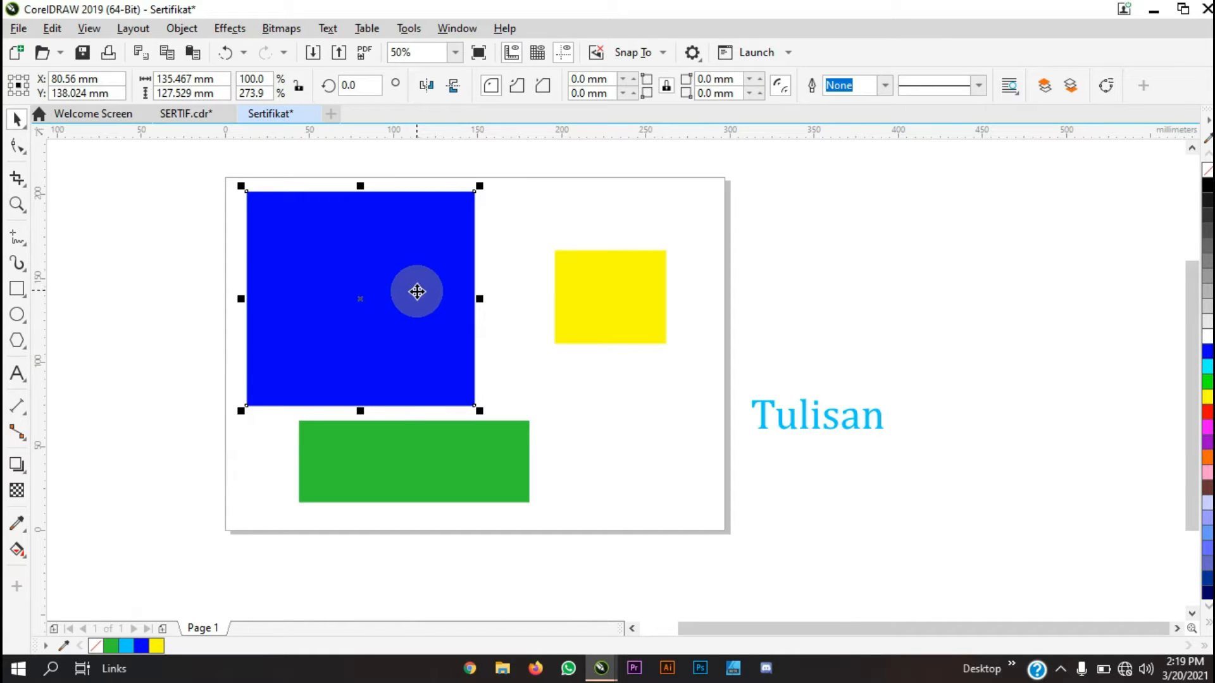
Examine the further swatches of the RGB colour palette and compare the yellow and blue rectangles
left_click(599, 319)
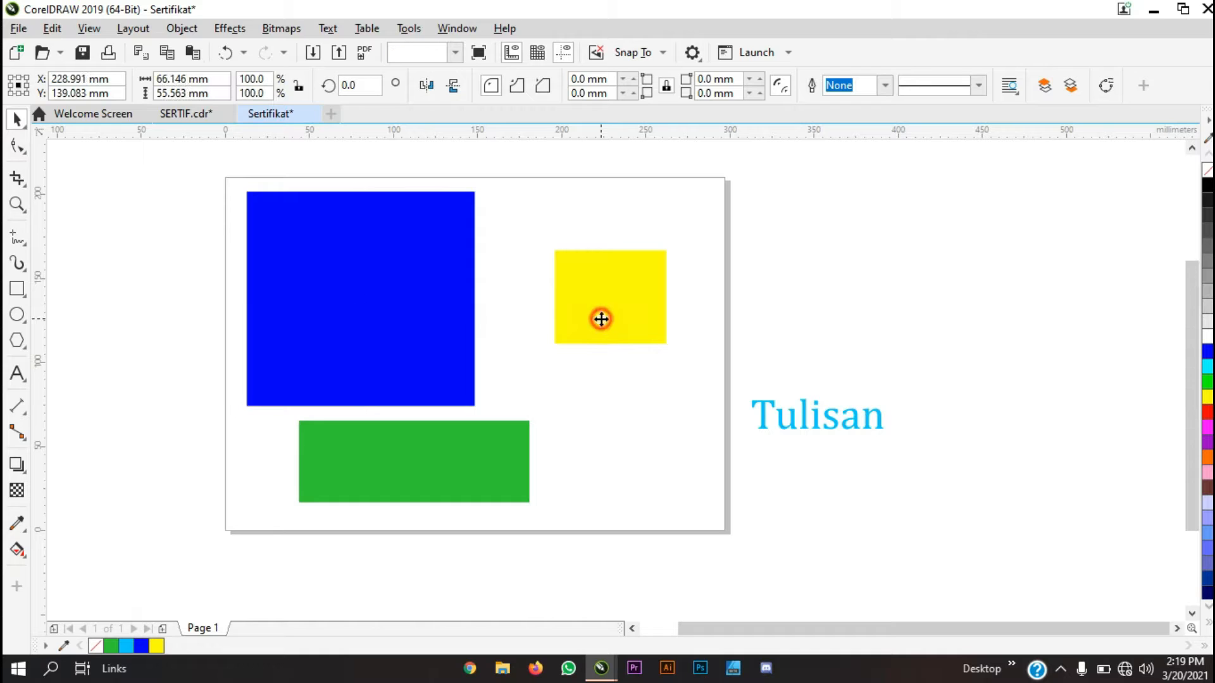
left_click(442, 365)
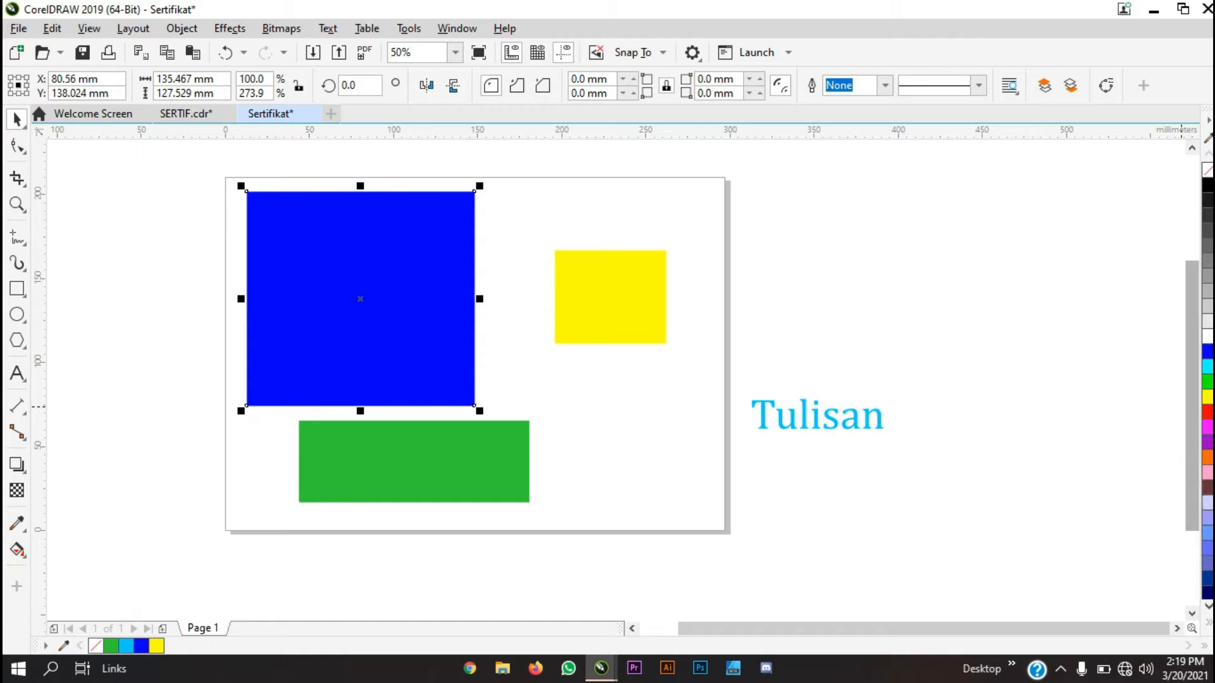
left_click(1209, 606)
scroll(1208, 607, "down", 10)
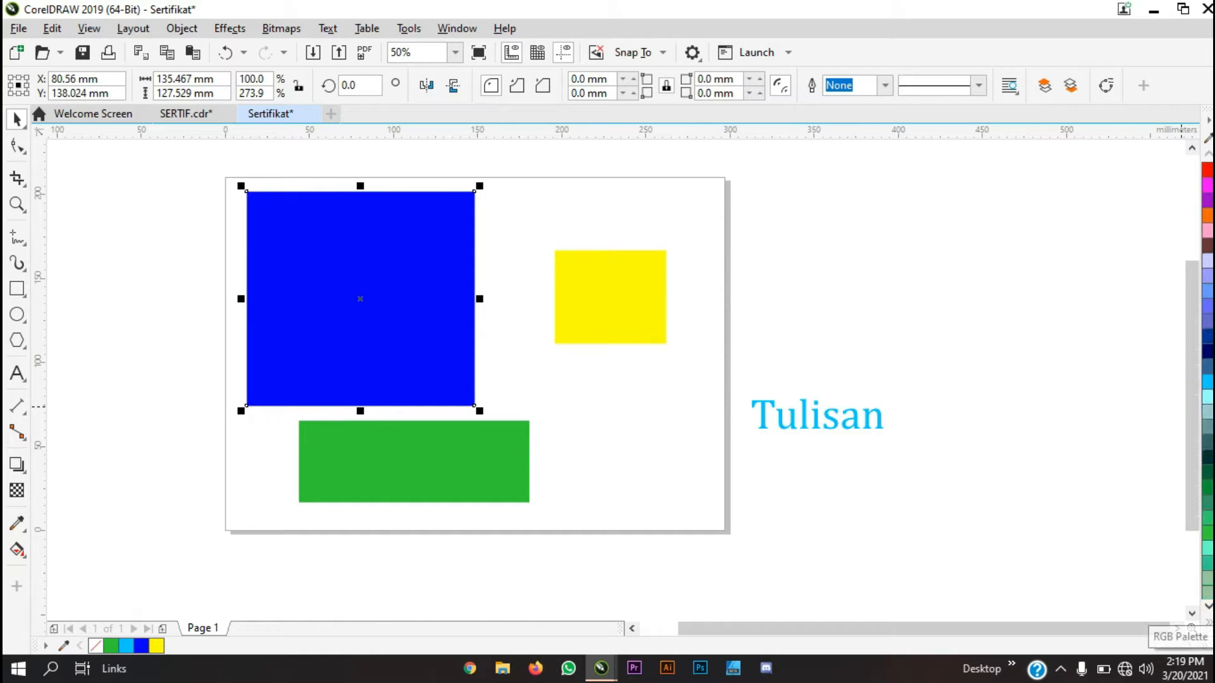
scroll(1209, 606, "down", 8)
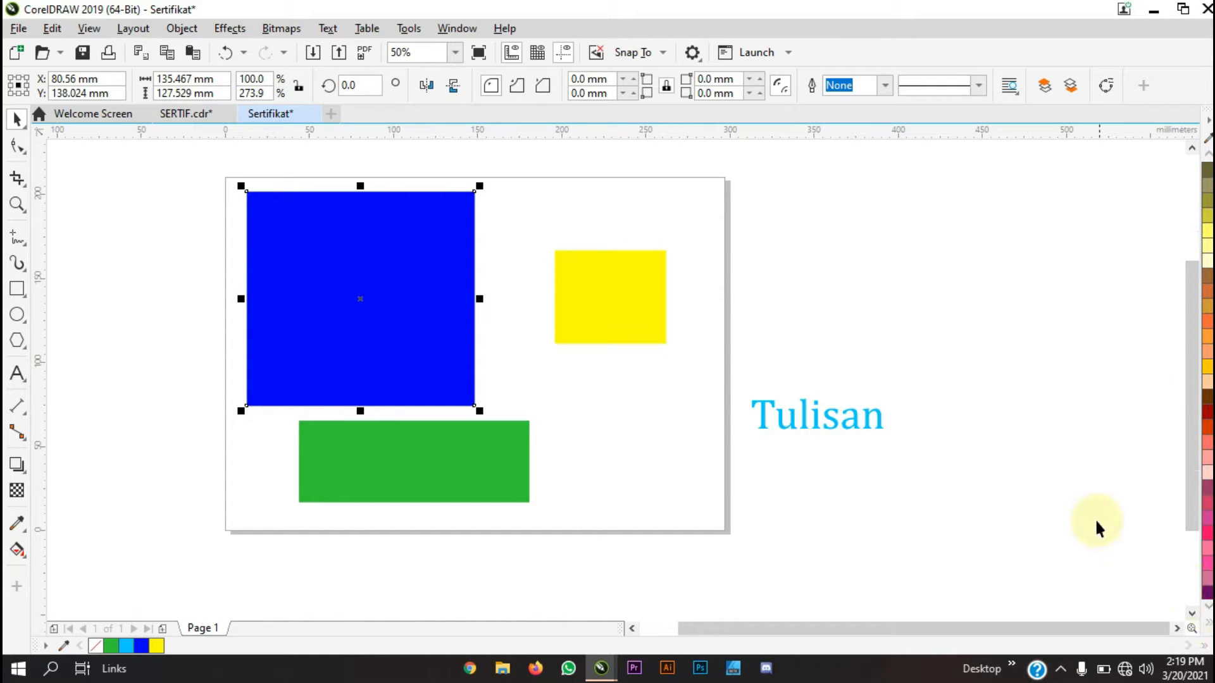
left_click(977, 307)
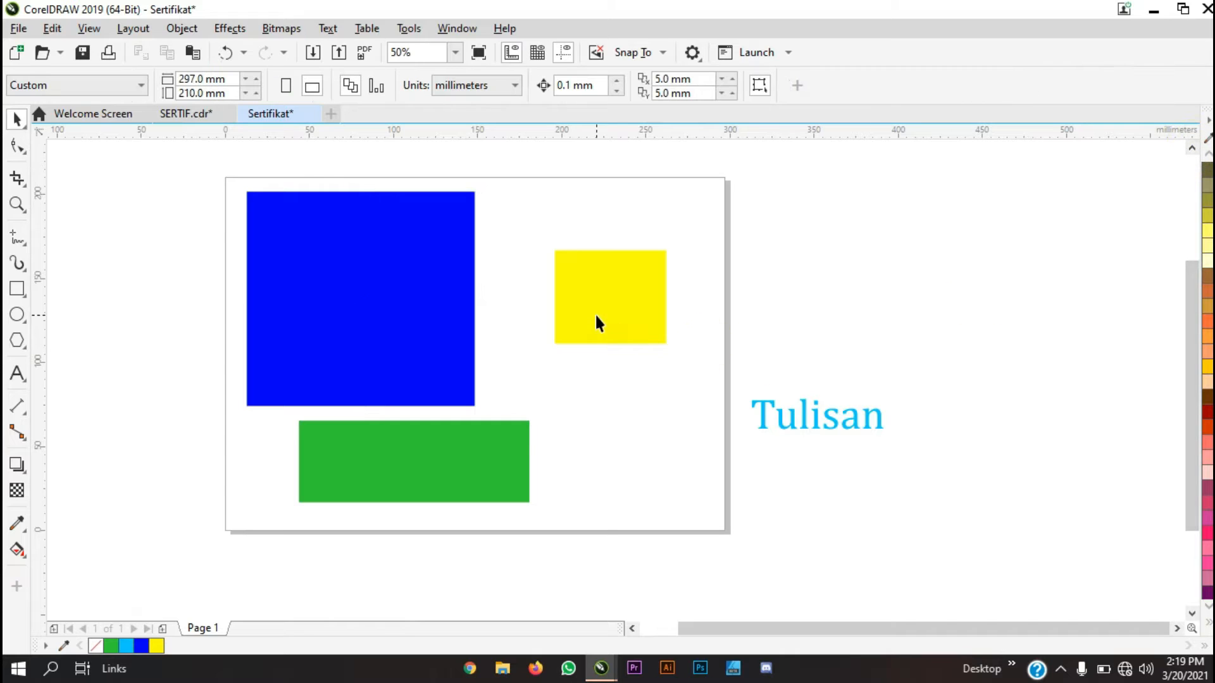
left_click(618, 312)
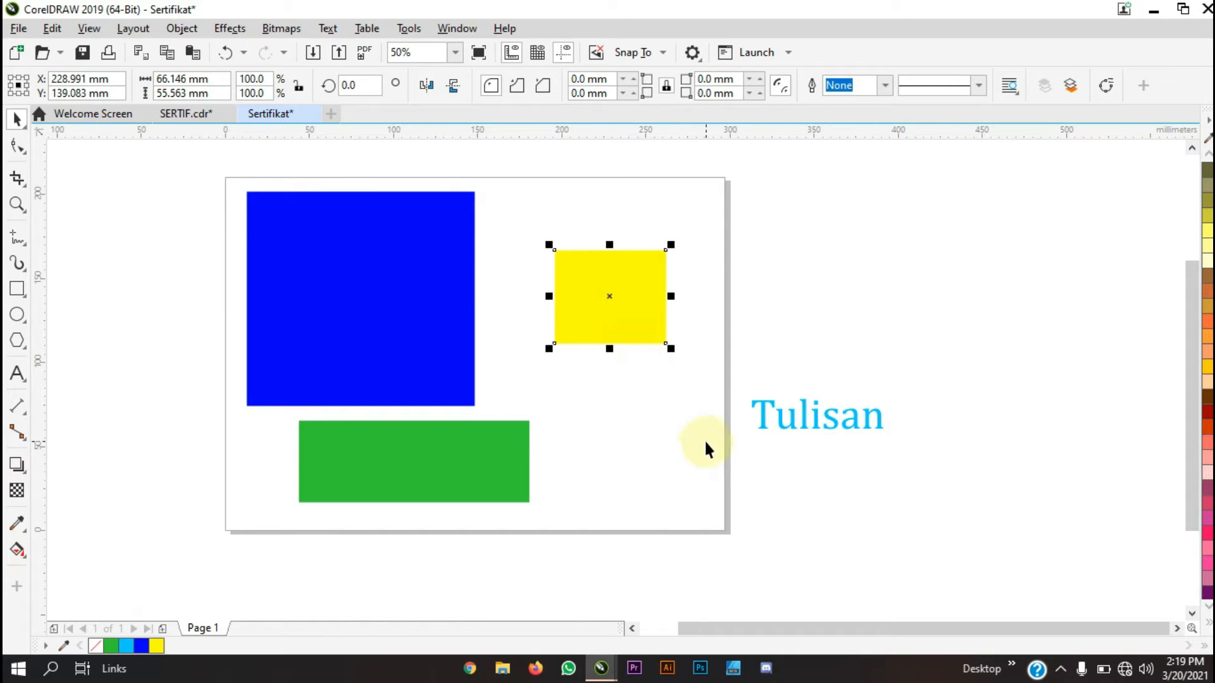
left_click(393, 333)
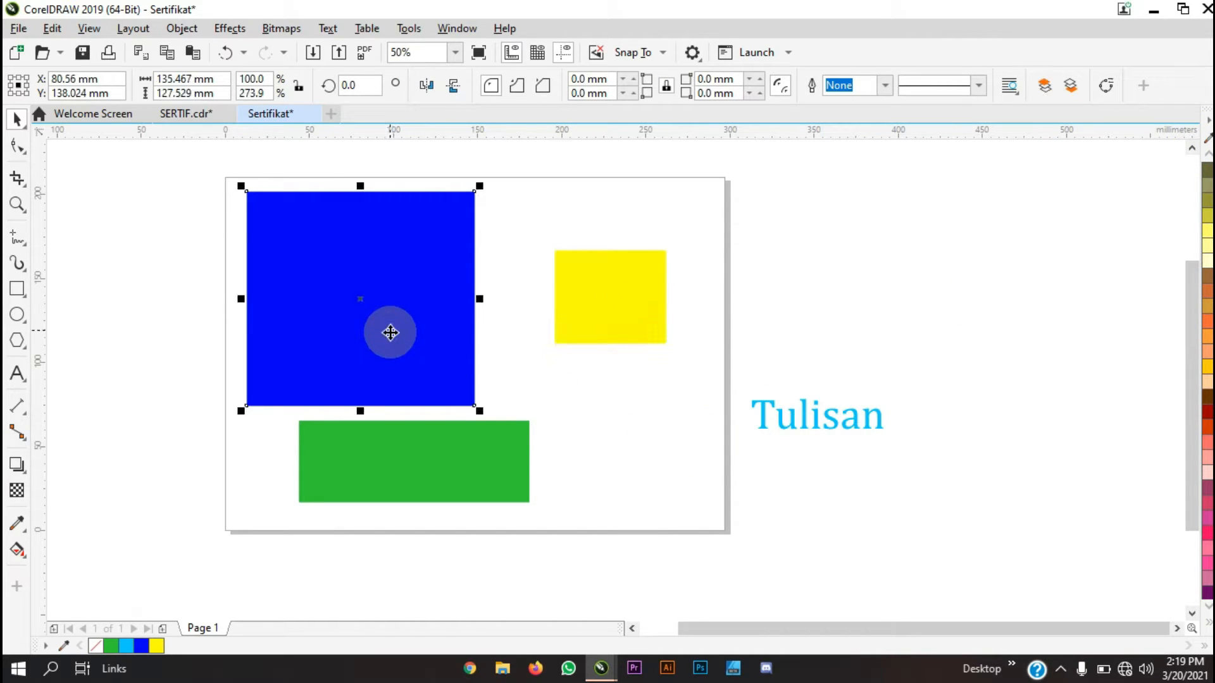
left_click(210, 342)
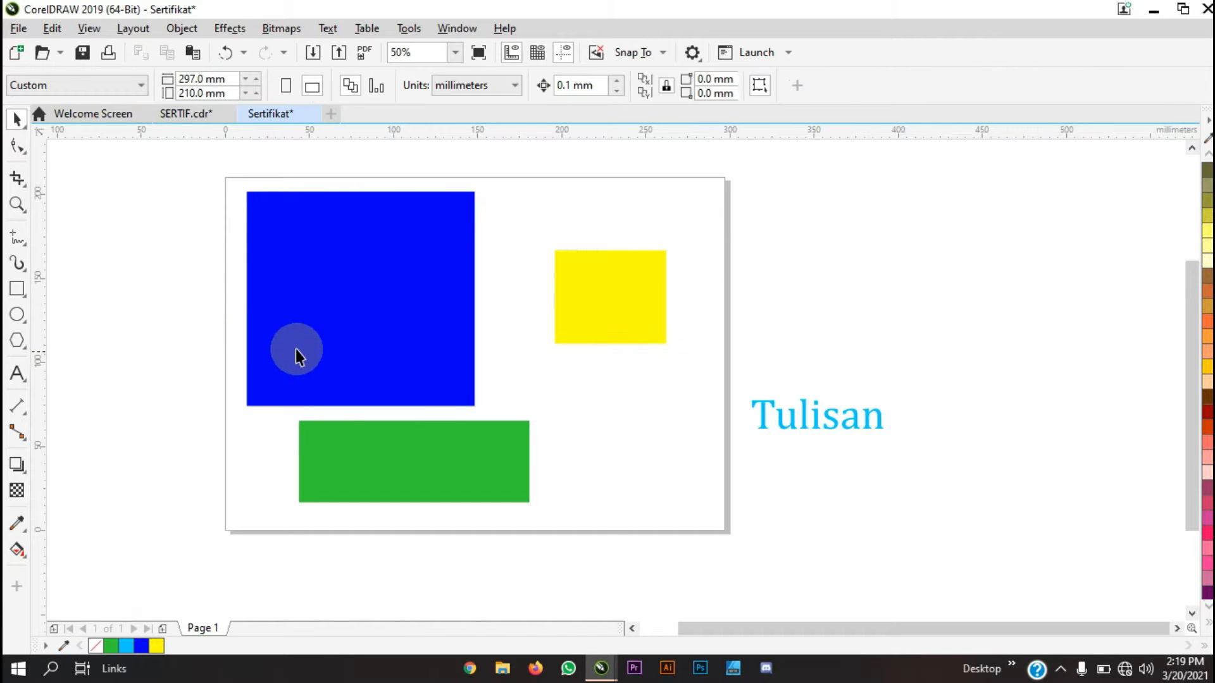
Sample the yellow rectangle's colour with the Color Eyedropper and apply it as the fill of the large blue rectangle
left_click(17, 524)
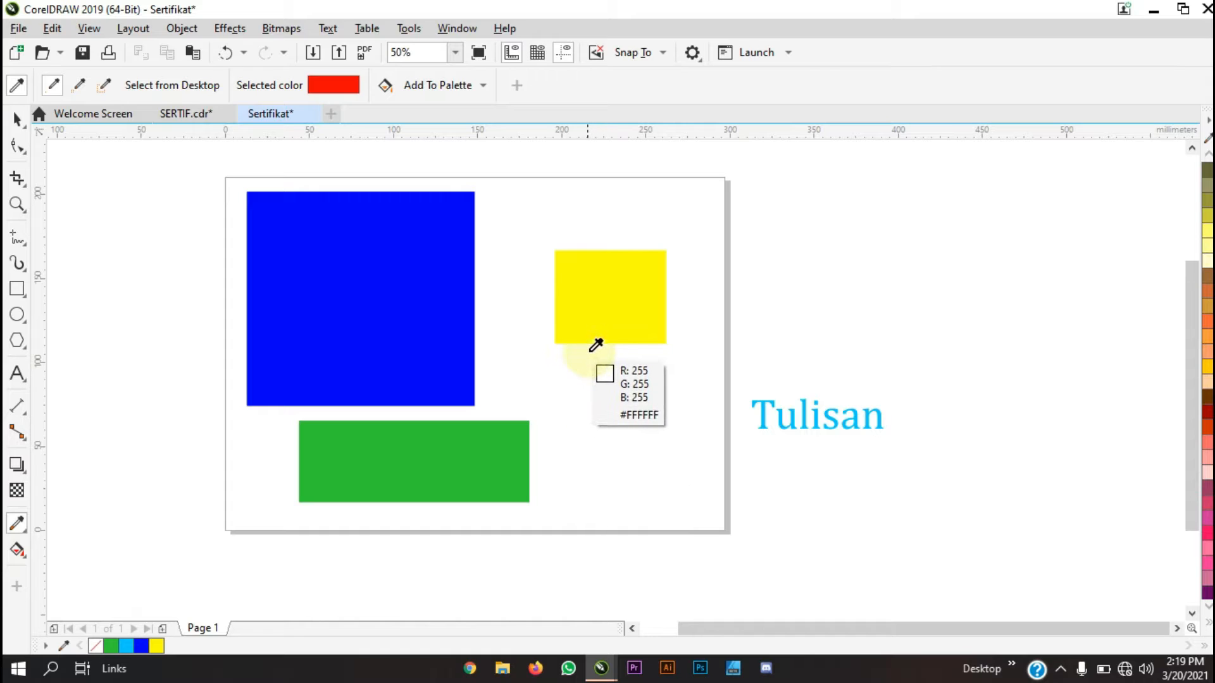
left_click(611, 305)
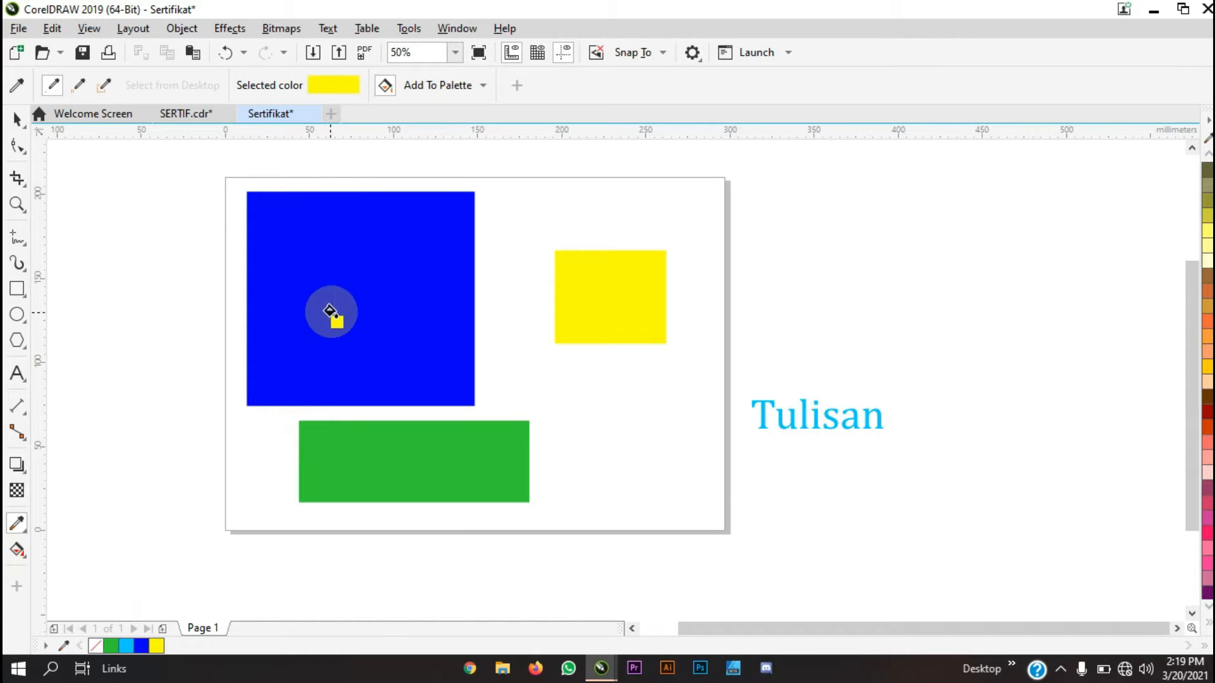
left_click(349, 288)
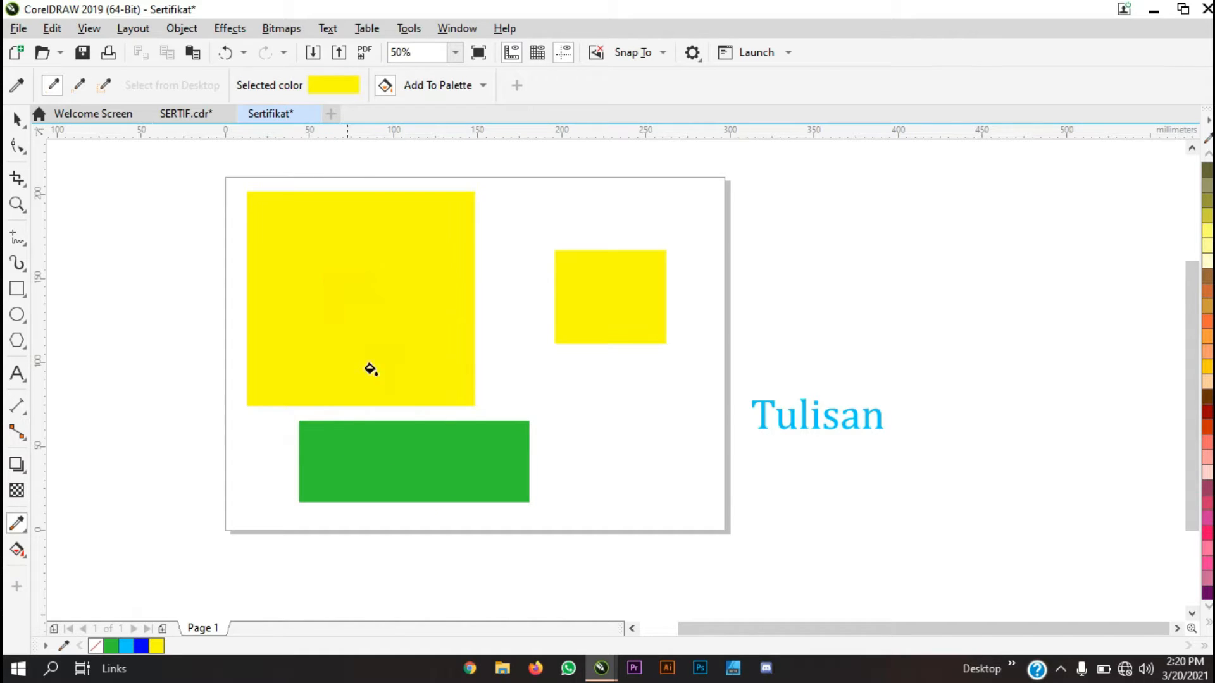
Delete all practice objects: both yellow rectangles, the green rectangle and the text Tulisan
left_click(17, 119)
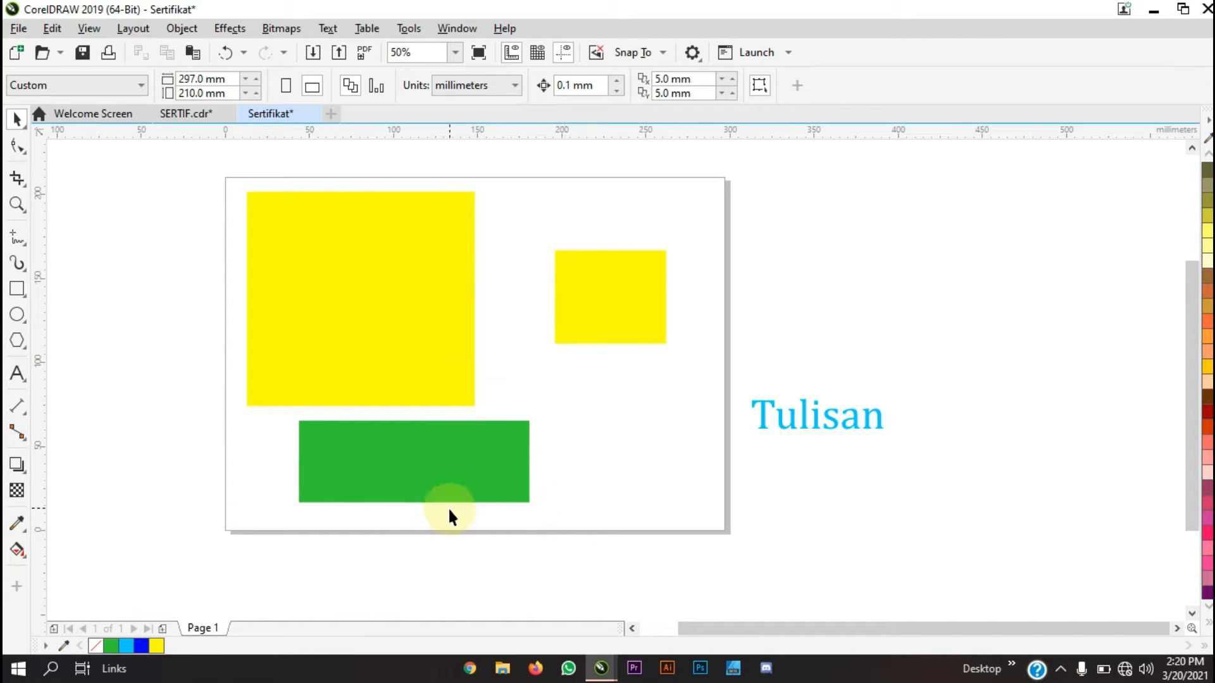
scroll(495, 511, "down", 2)
scroll(498, 518, "up", 2)
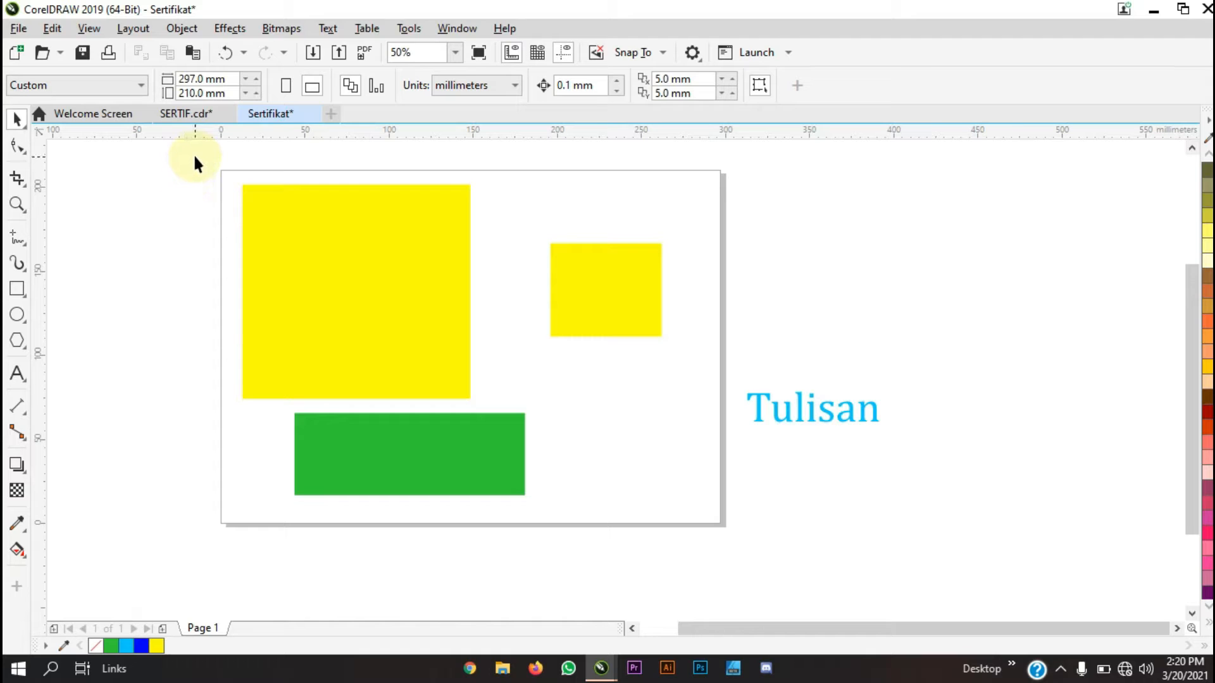
left_click_drag(193, 153, 937, 549)
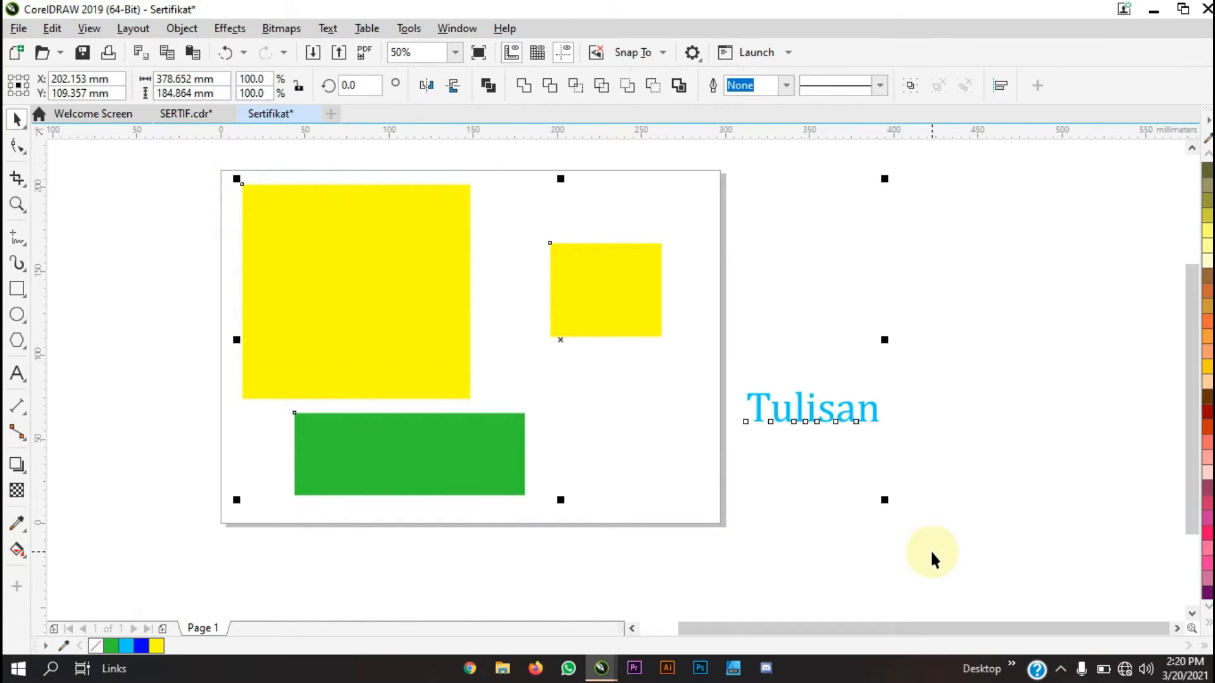
key("Delete")
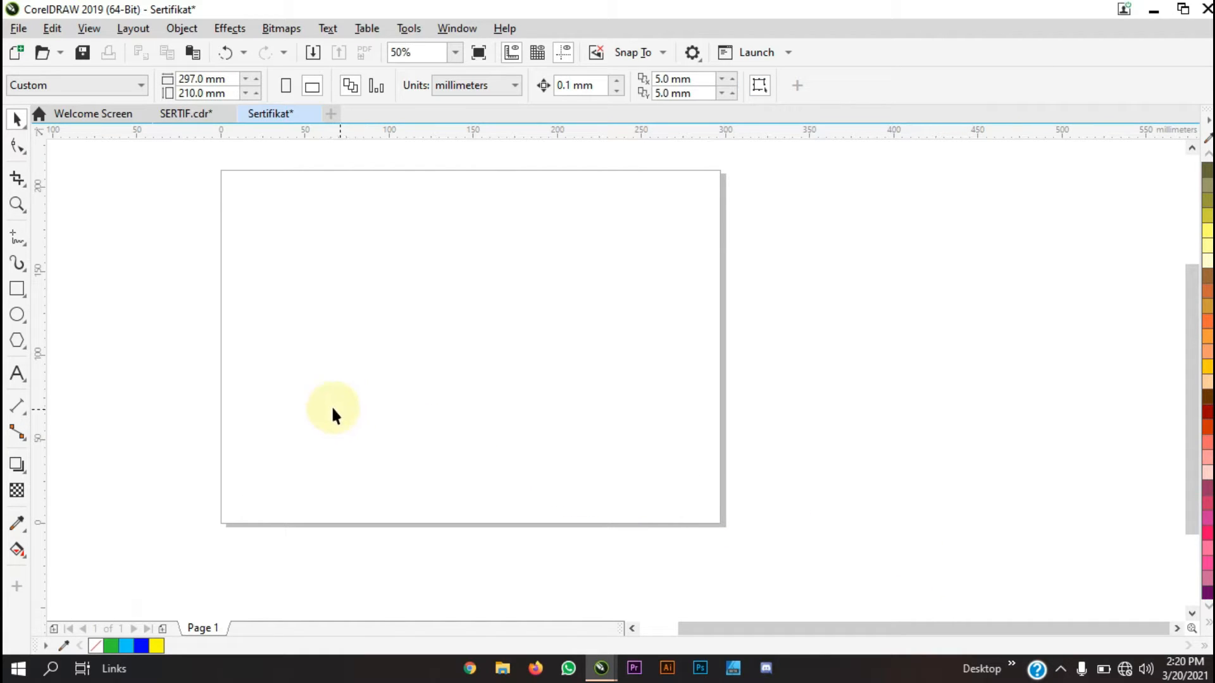
Copy the five colour swatches (dark grey, cream, light yellow, orange, gold) below the certificate in SERTIF.cdr
left_click(184, 114)
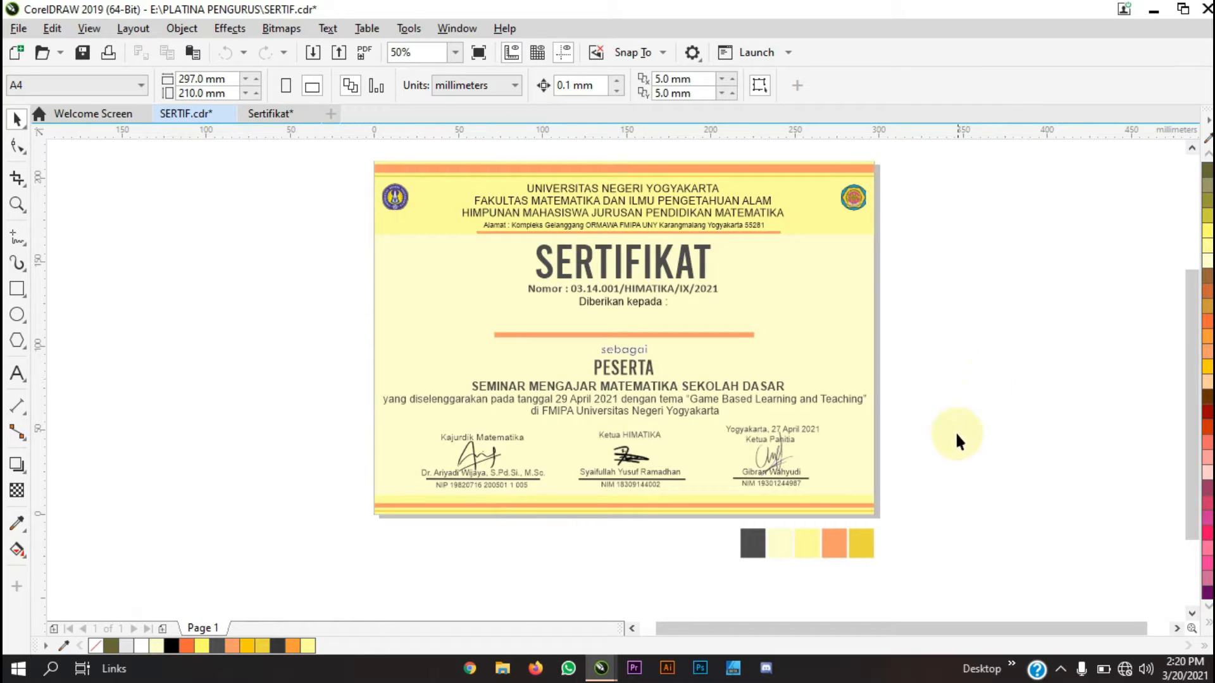
scroll(837, 564, "up", 2)
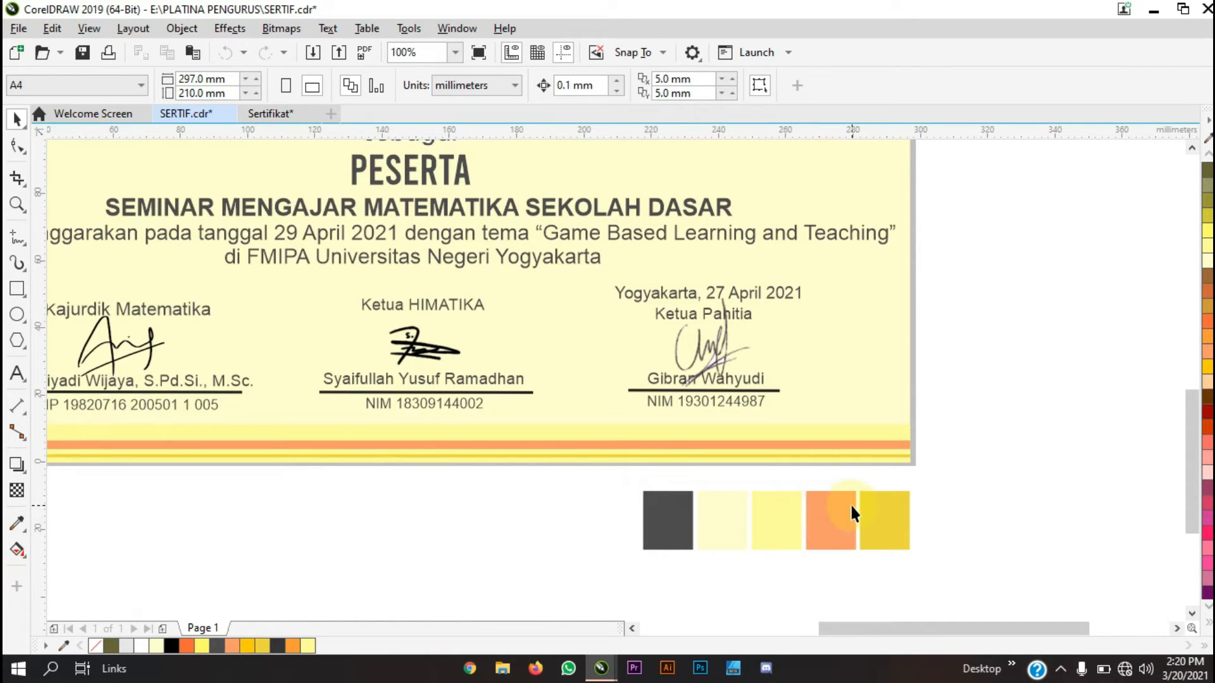
scroll(874, 508, "down", 2)
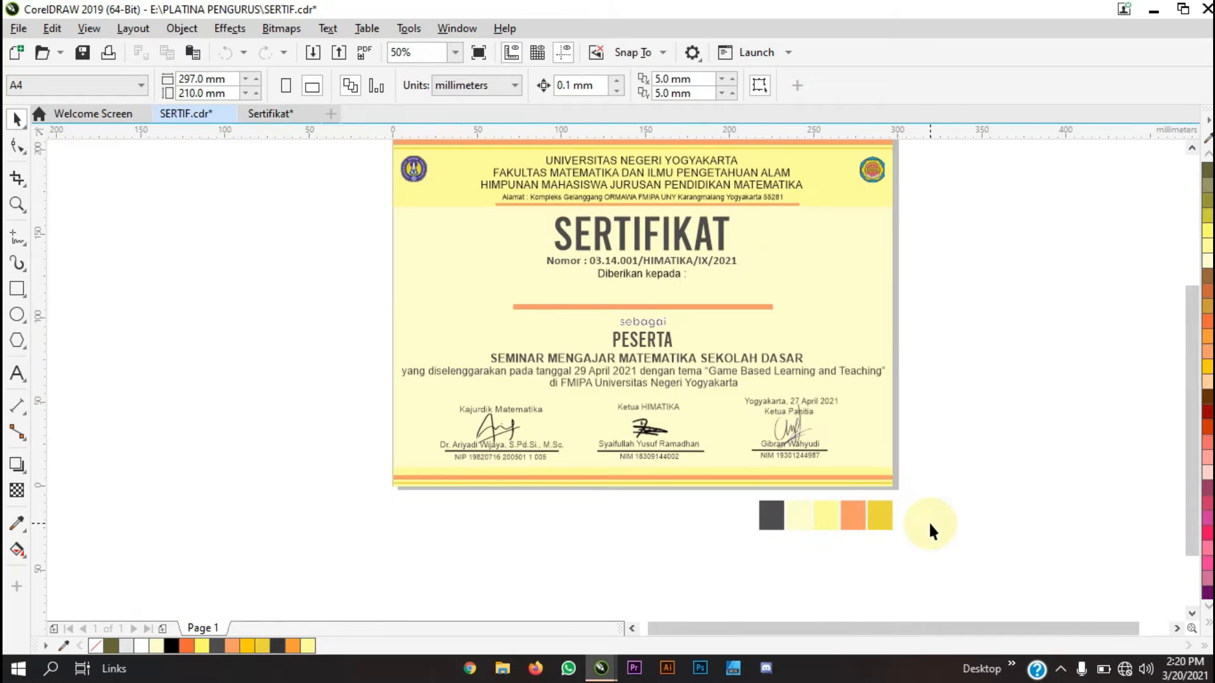
scroll(928, 521, "up", 2)
scroll(862, 551, "up", 1)
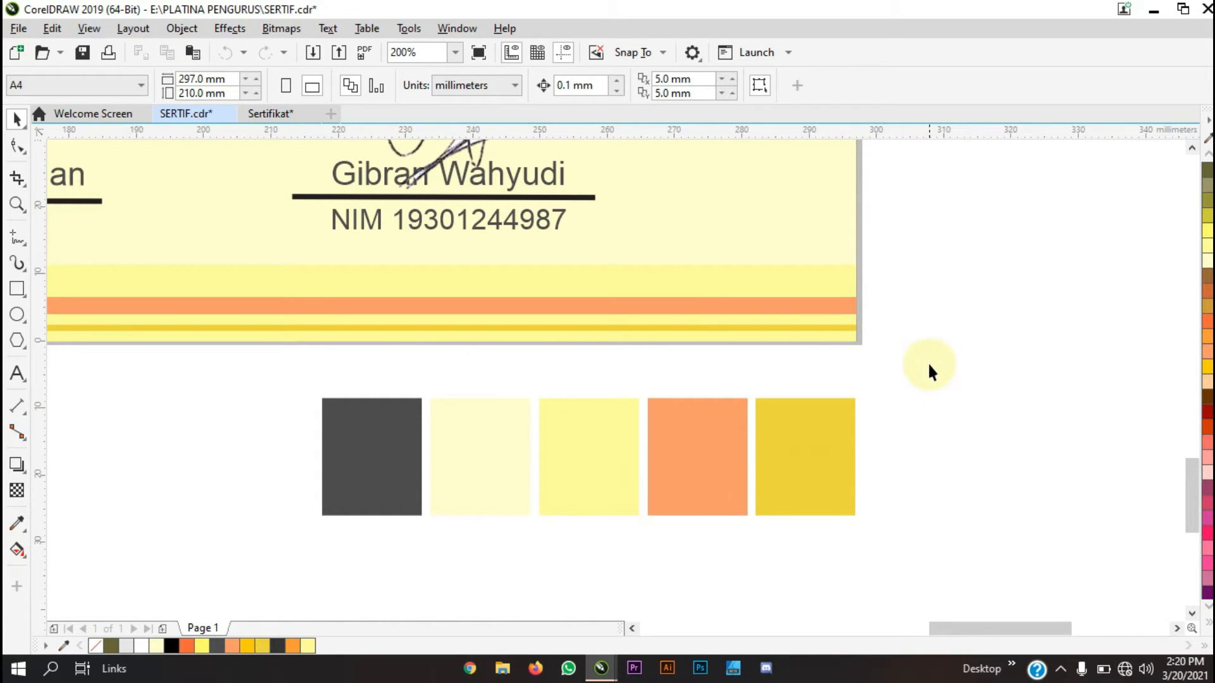
left_click_drag(929, 365, 870, 443)
left_click_drag(404, 617, 140, 534)
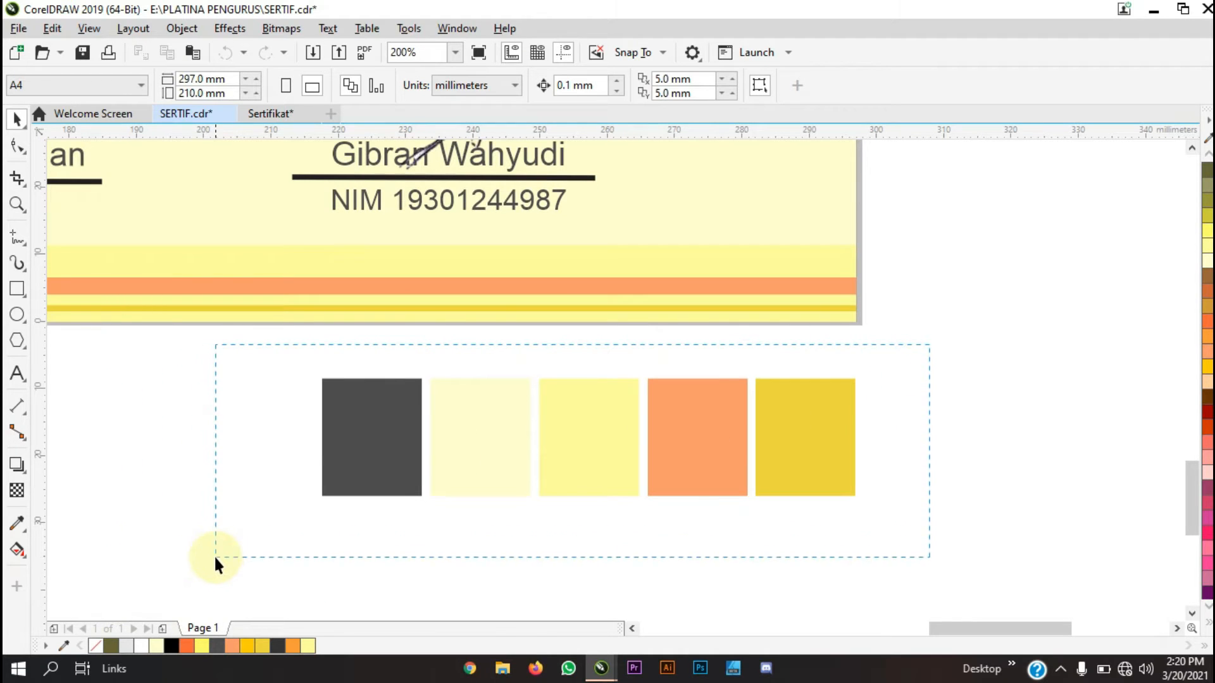
left_click_drag(214, 556, 215, 557)
scroll(594, 500, "down", 2)
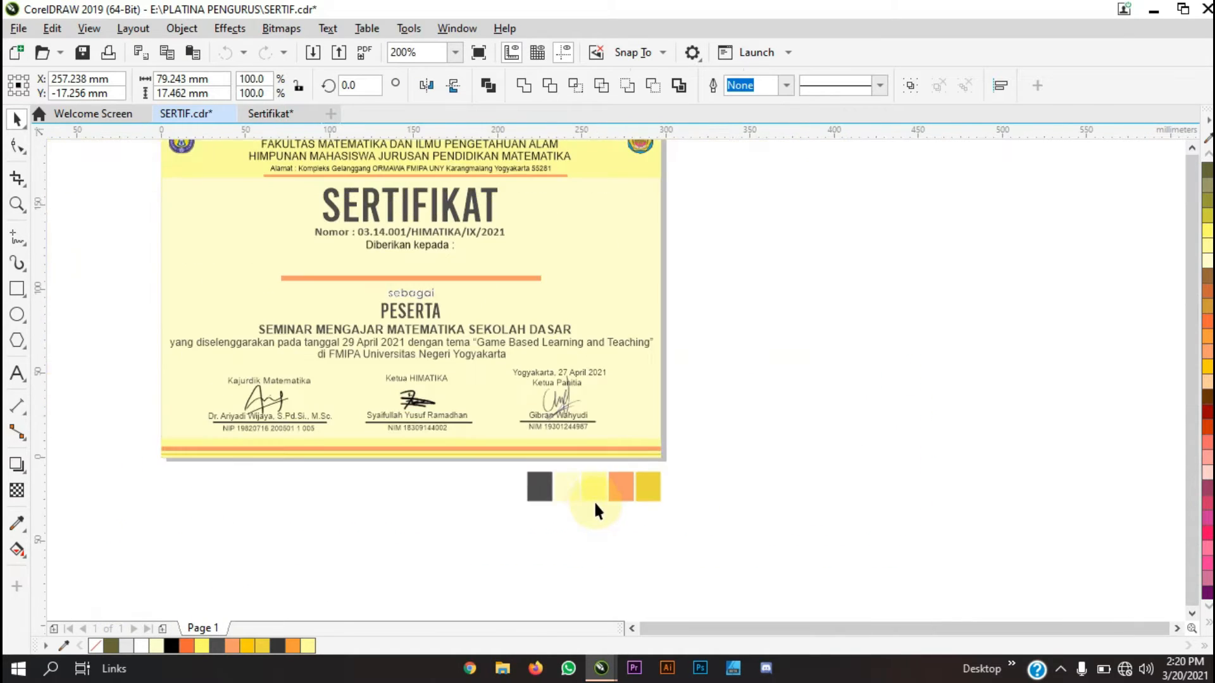
scroll(594, 501, "down", 1)
scroll(593, 523, "up", 1)
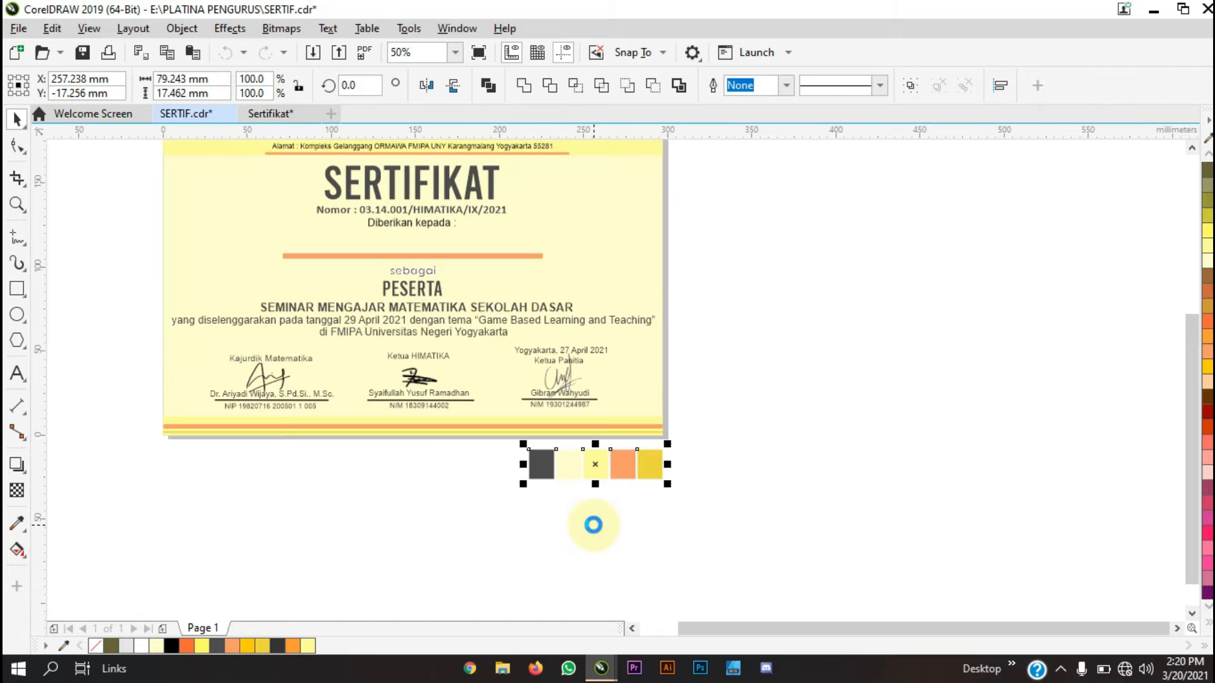
Paste the five colour swatches below the empty page of the Sertifikat document and deselect them
left_click(268, 116)
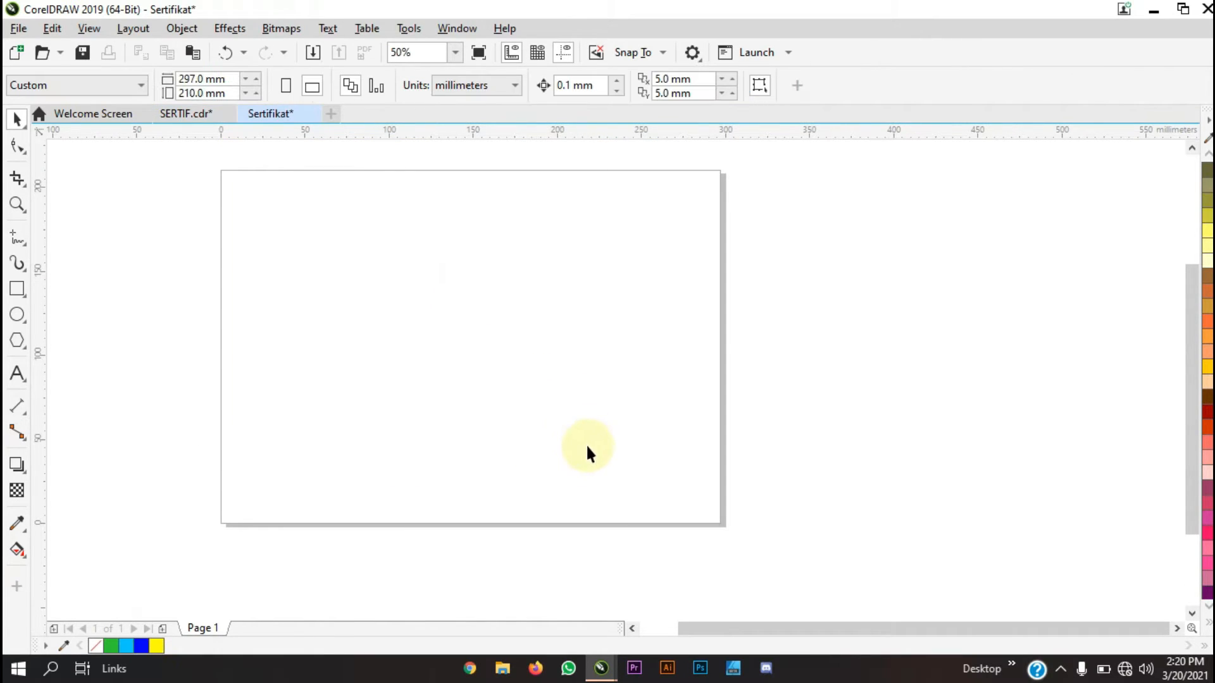
left_click(805, 457)
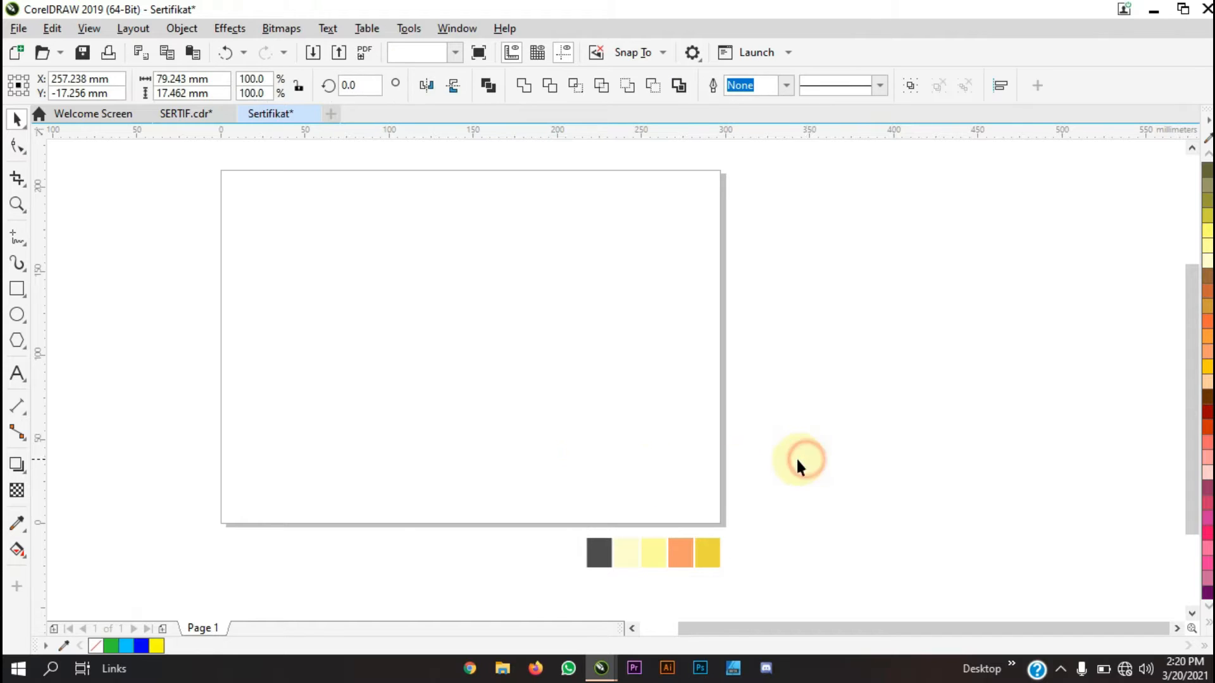
scroll(744, 476, "down", 2)
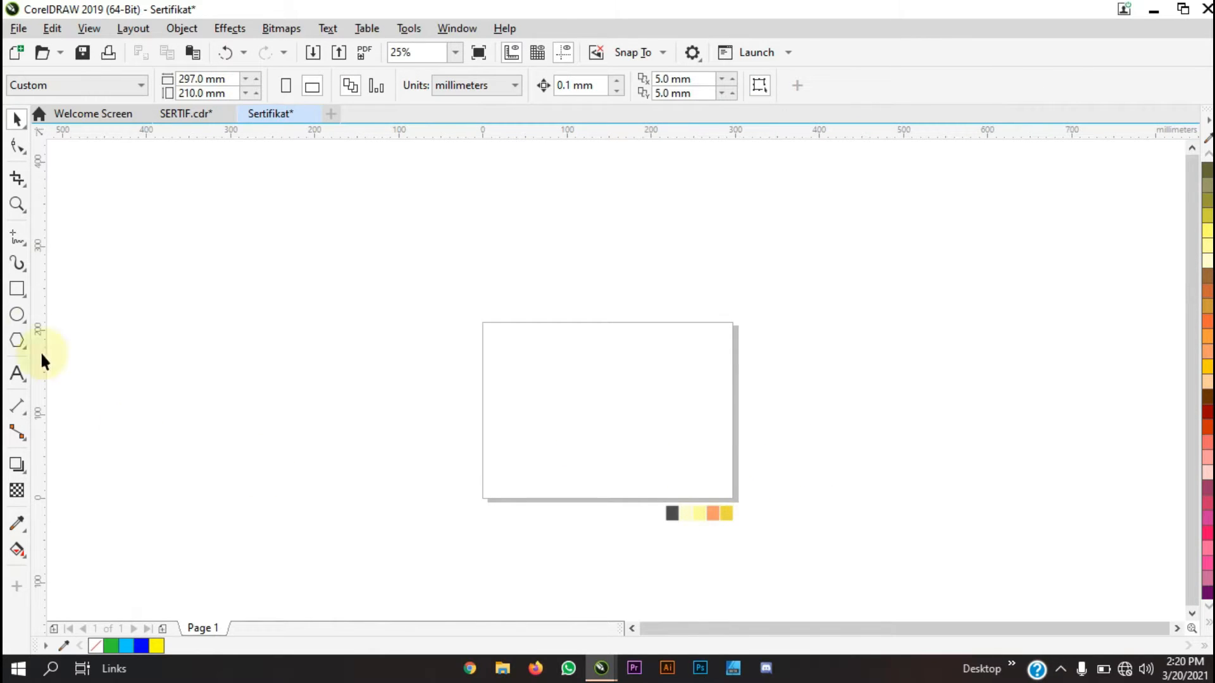
Examine the finished certificate's layout and its page-sized cream background rectangle in SERTIF.cdr, comparing it with the empty Sertifikat page
left_click(175, 120)
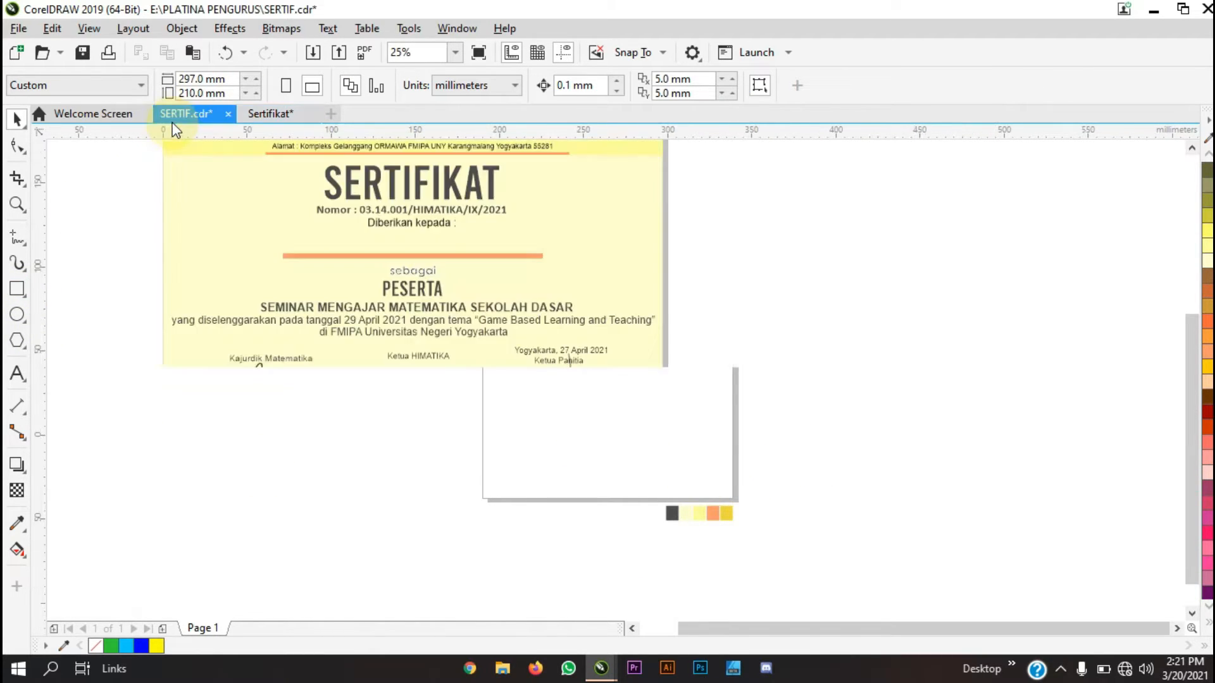
scroll(735, 470, "down", 2)
scroll(700, 329, "up", 2)
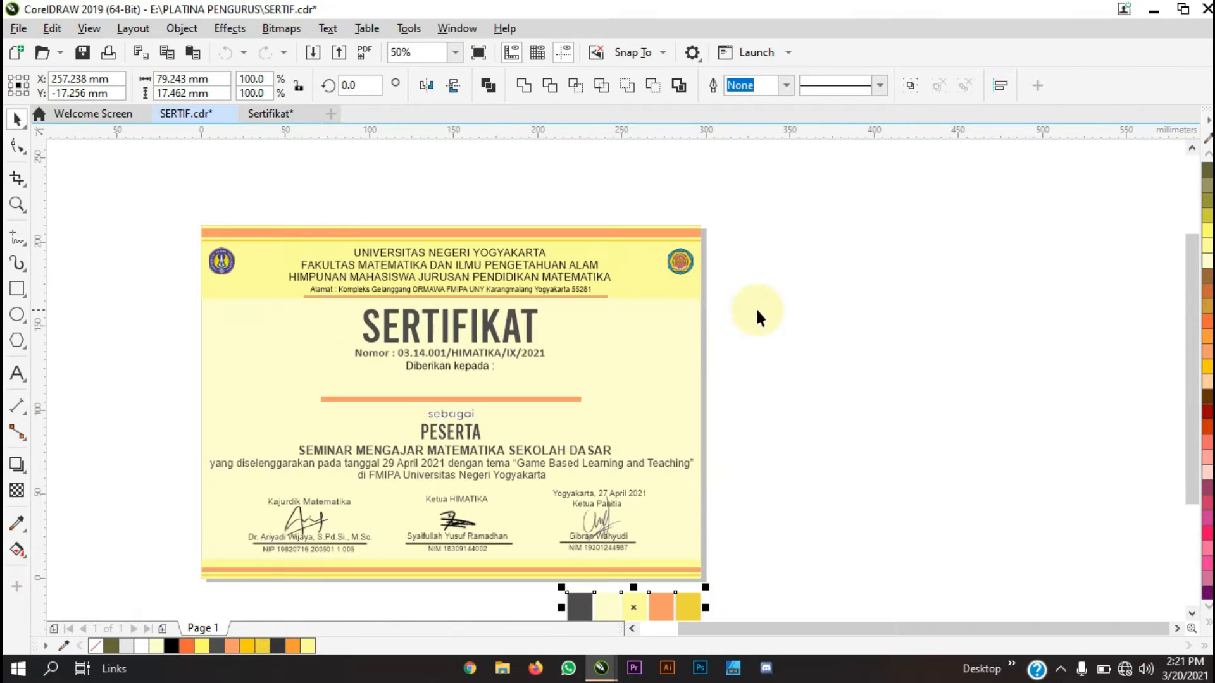
left_click(757, 305)
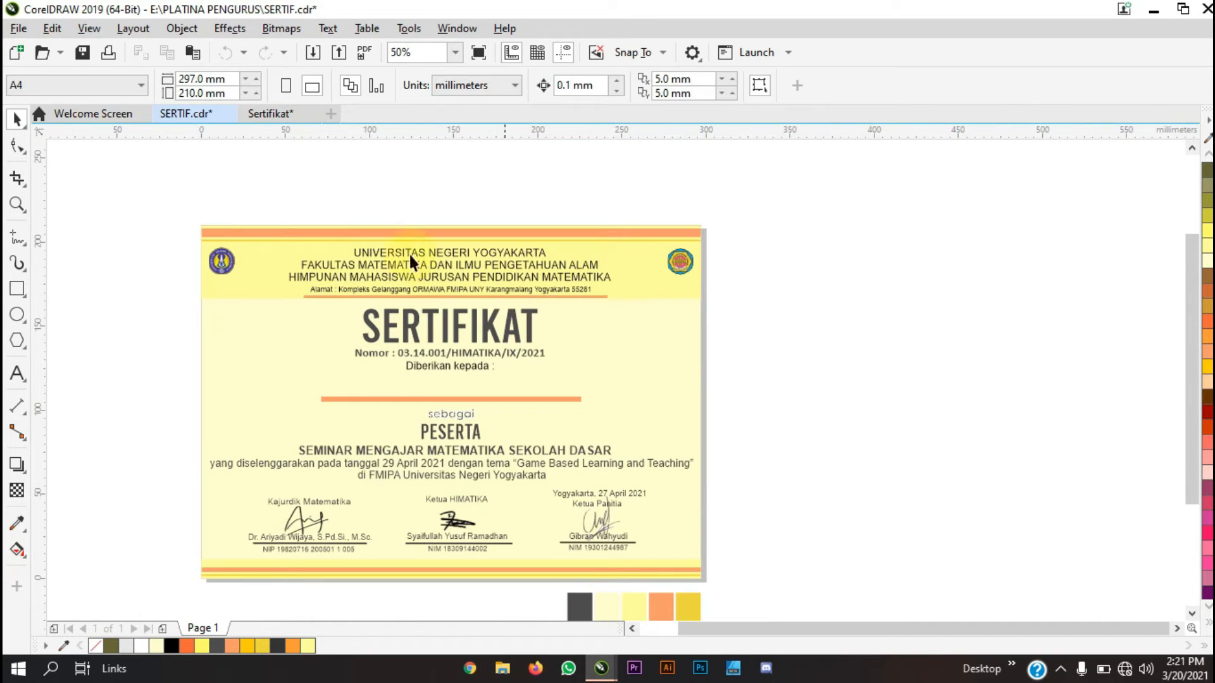
left_click(271, 115)
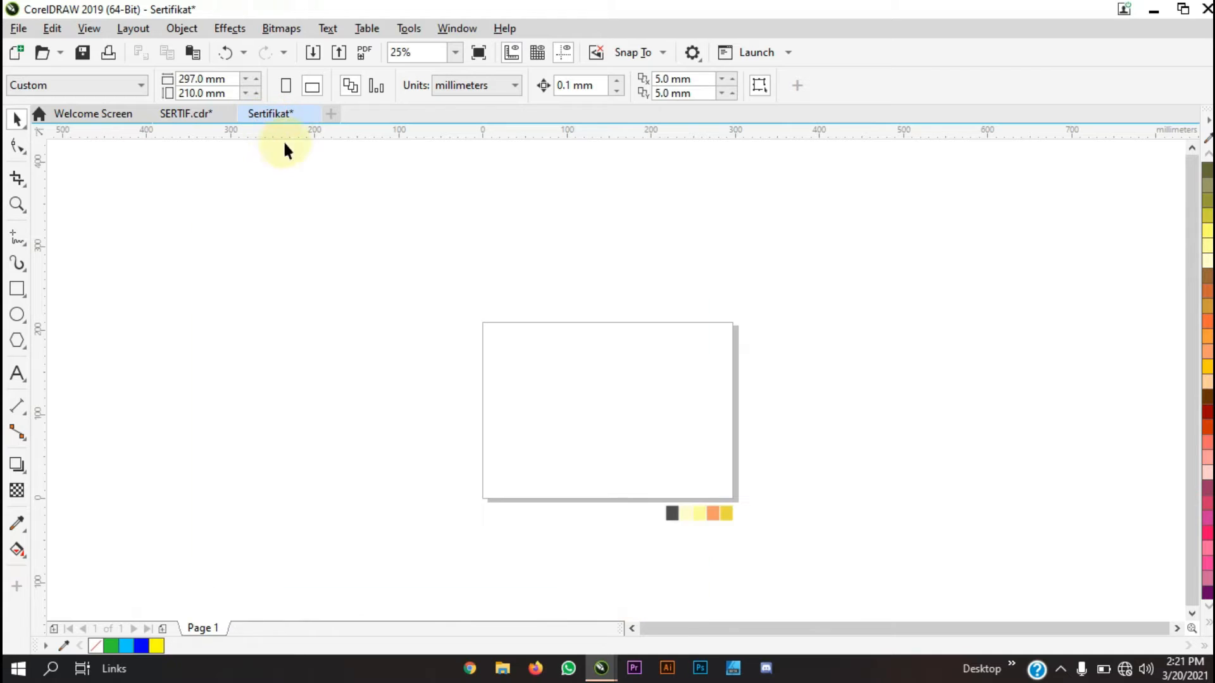
scroll(632, 481, "up", 2)
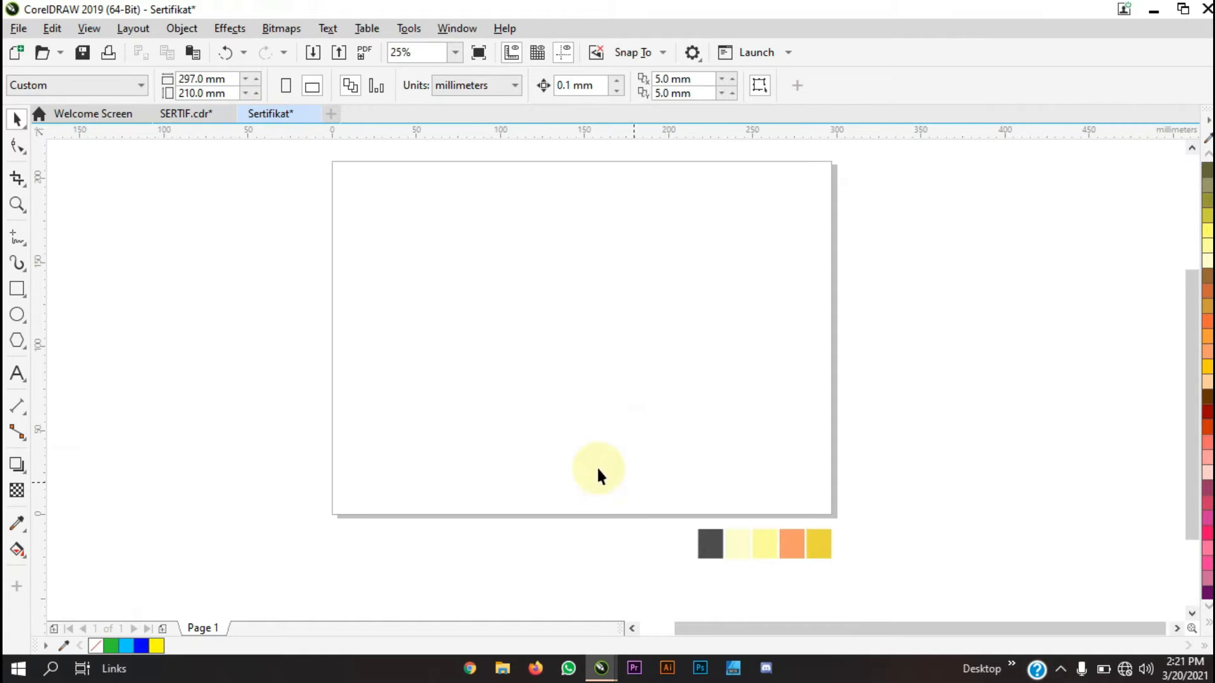
left_click(190, 114)
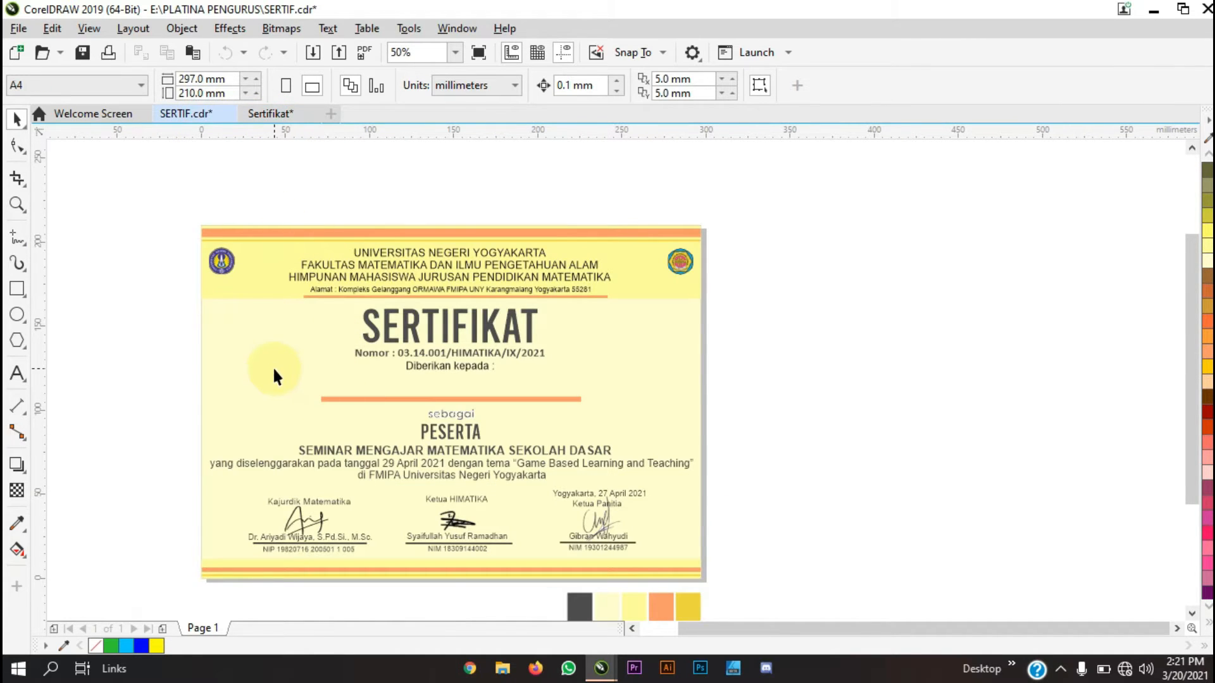
left_click(274, 375)
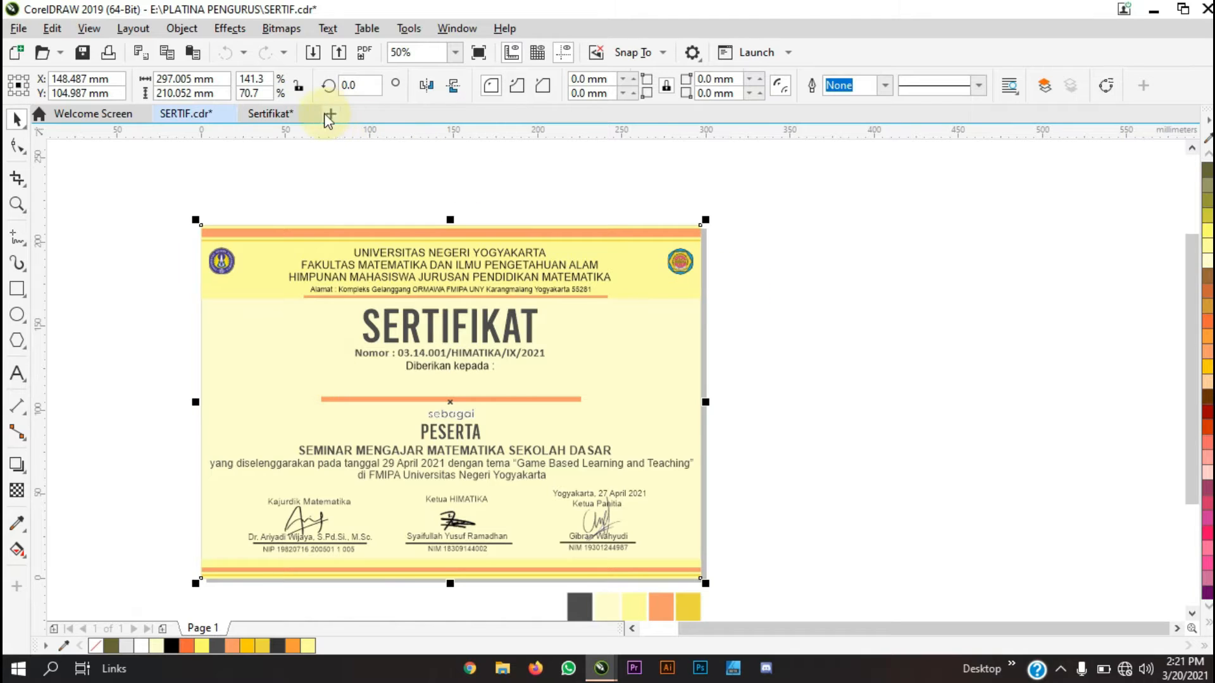
left_click(285, 115)
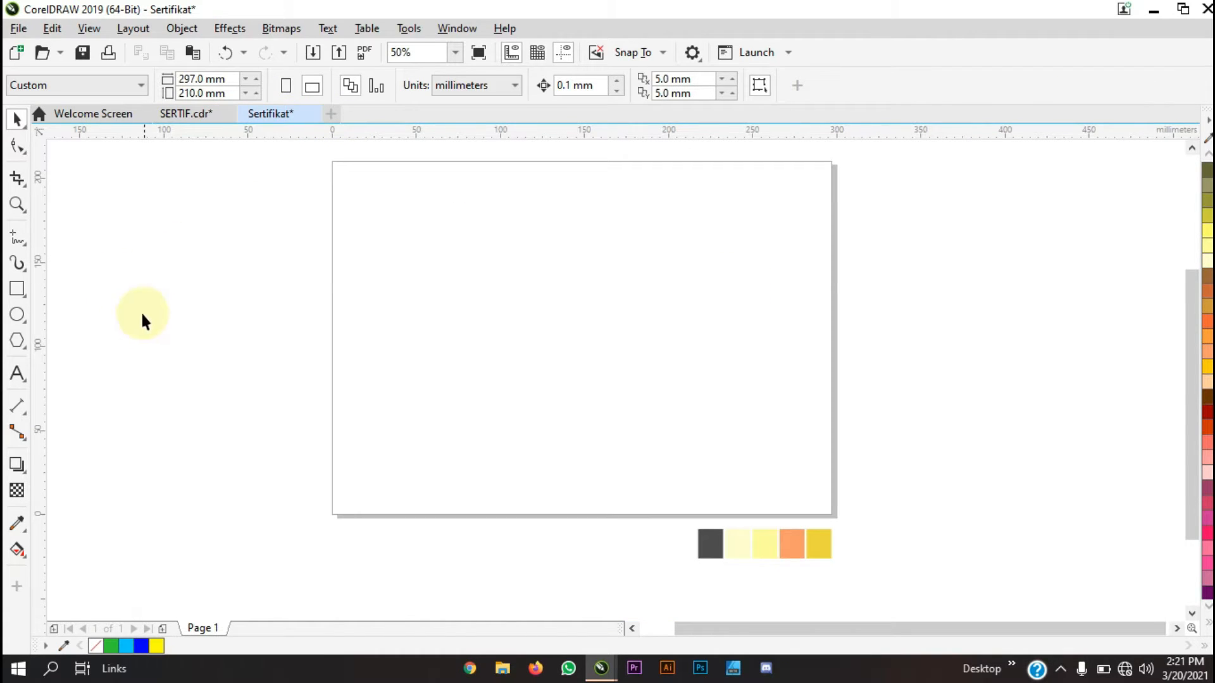
Draw a rectangle over the whole Sertifikat page, from its upper-left corner, about 296.9 by 210.1 mm
left_click(17, 290)
scroll(370, 408, "down", 2)
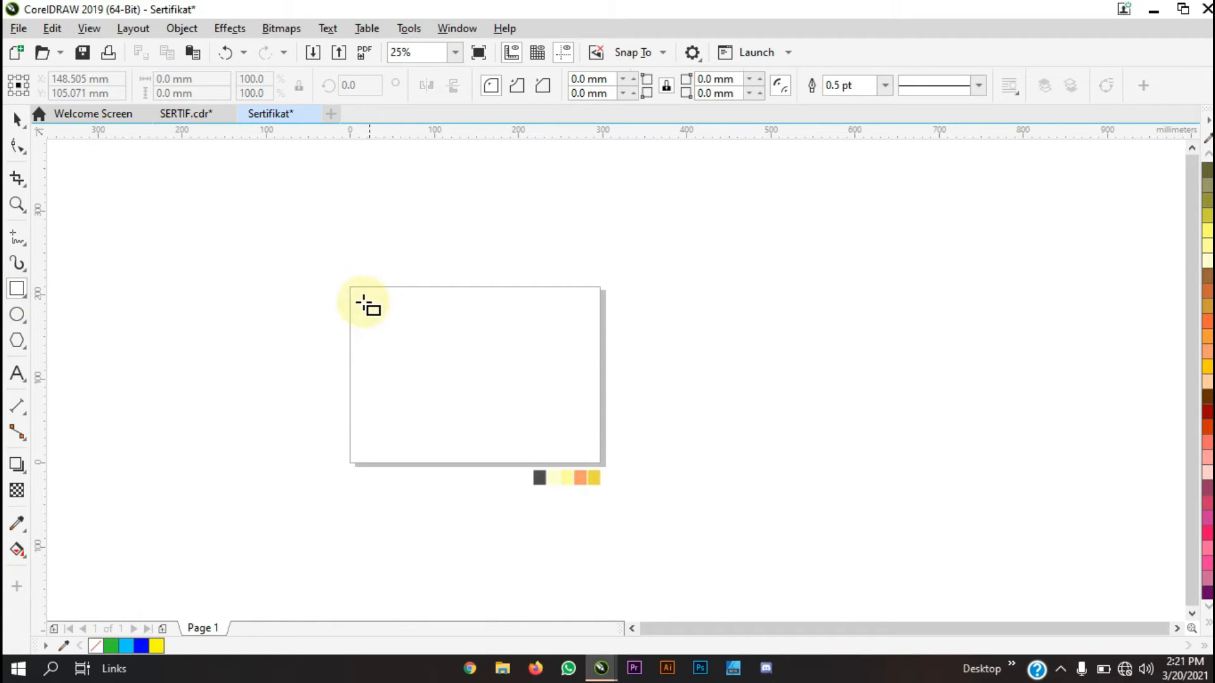
scroll(367, 306, "up", 3)
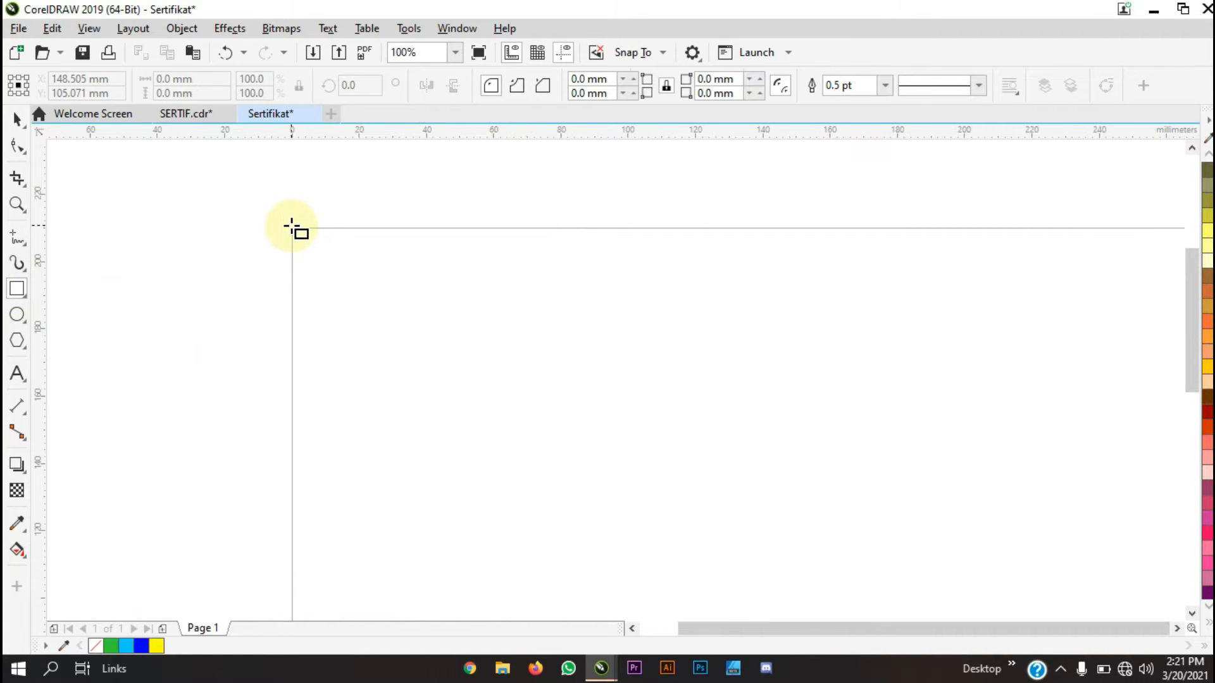
scroll(292, 228, "down", 2)
left_click_drag(292, 227, 790, 578)
Stretch the rectangle's bottom edge down to the page's lower border, for a height of about 210.8 mm
scroll(747, 433, "down", 4)
scroll(673, 488, "up", 6)
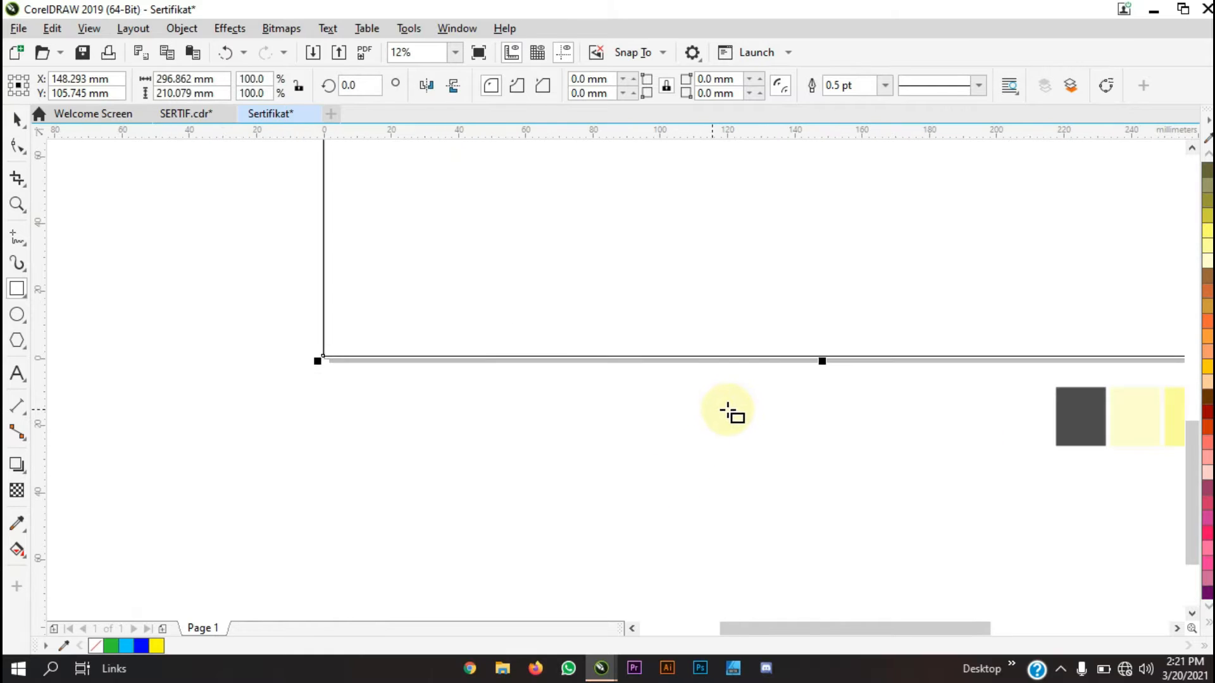
scroll(836, 339, "up", 5)
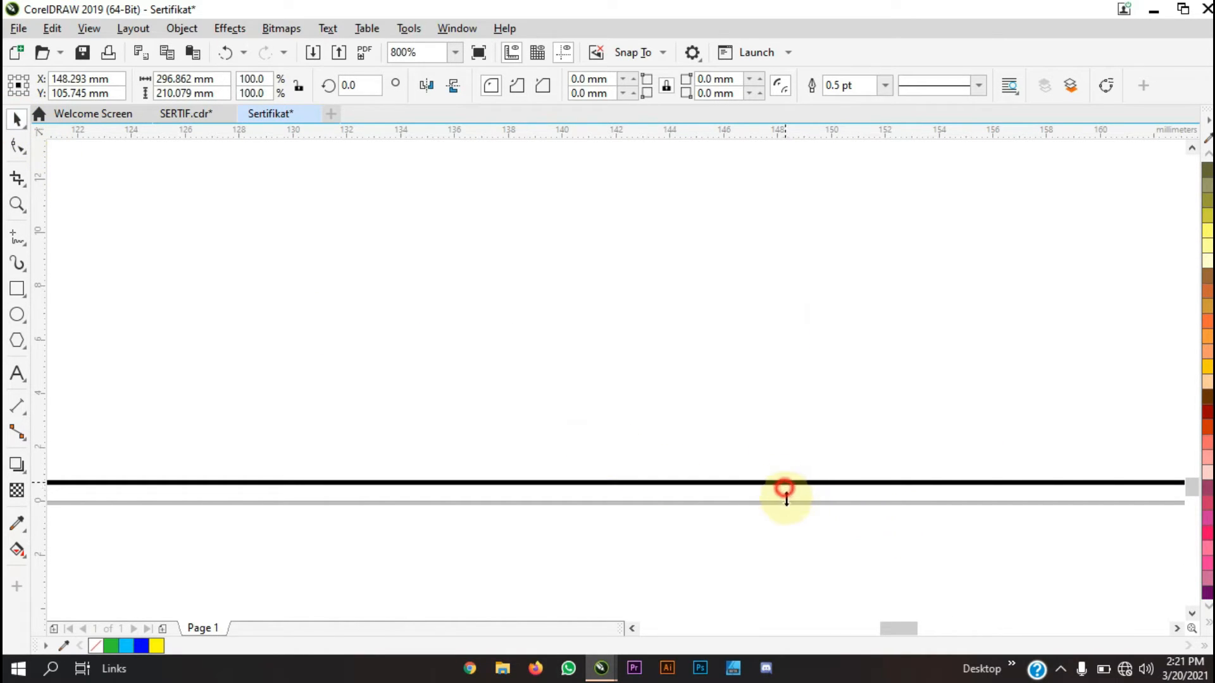
left_click_drag(785, 490, 779, 502)
scroll(877, 425, "down", 6)
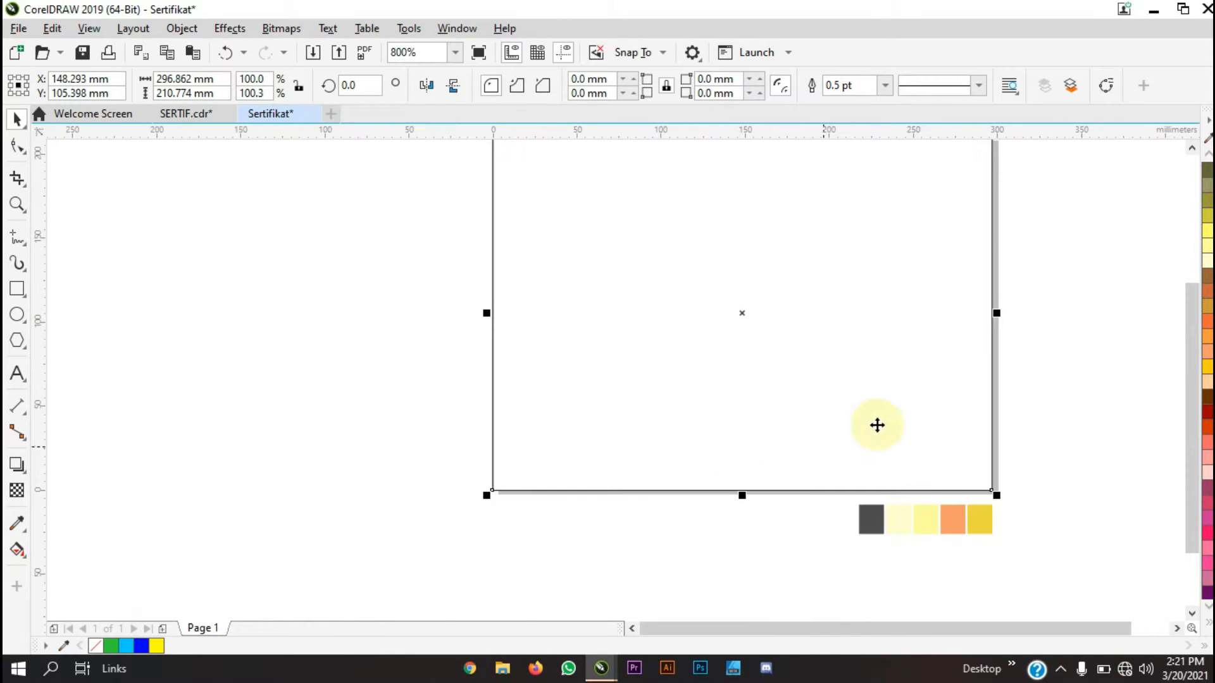
Stretch the rectangle's right edge out to the page border, for a width of about 297.1 mm
scroll(1023, 304, "up", 5)
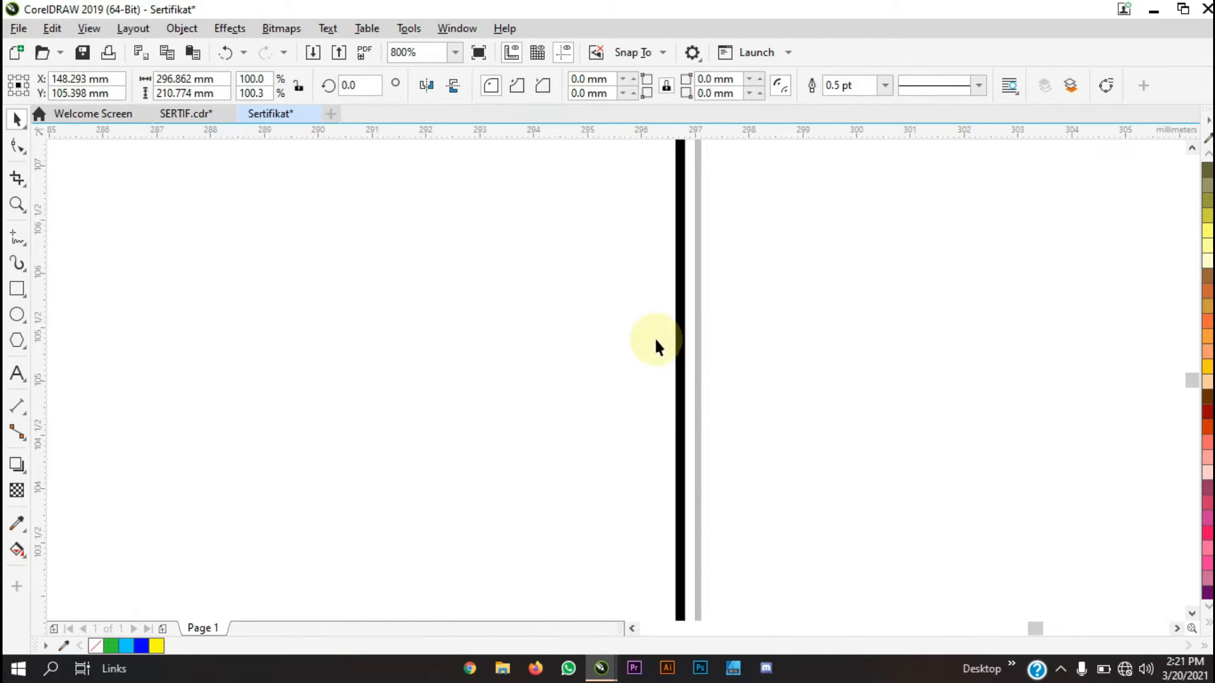
scroll(655, 343, "up", 2)
left_click_drag(550, 342, 576, 341)
scroll(606, 388, "down", 6)
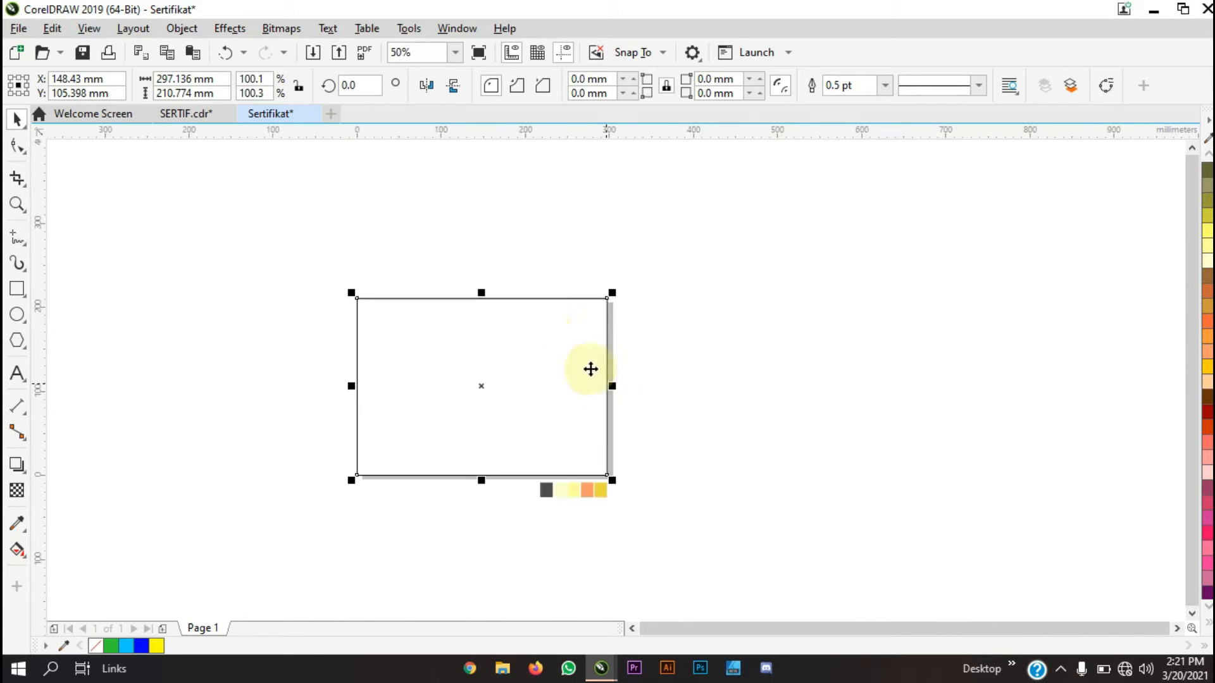
Lower the rectangle's top edge to the page border for a height of about 210 mm, check the left edge and deselect the rectangle
scroll(472, 293, "up", 2)
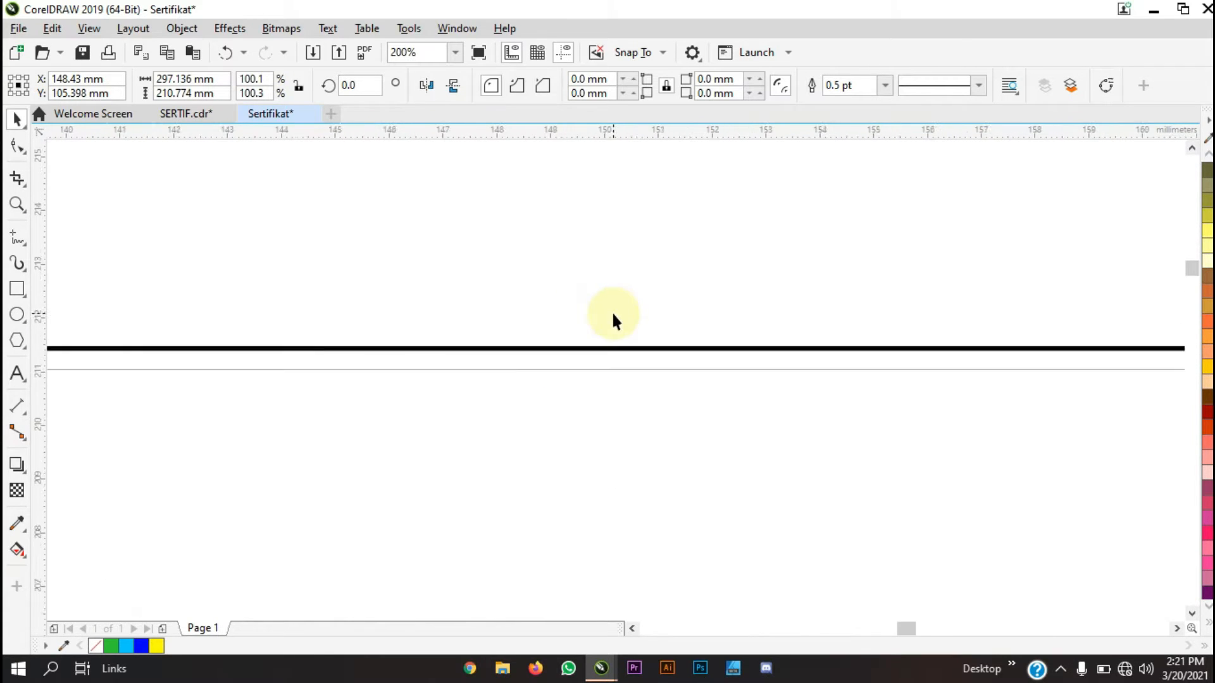
scroll(613, 317, "up", 4)
left_click_drag(429, 447, 436, 533)
scroll(505, 408, "down", 6)
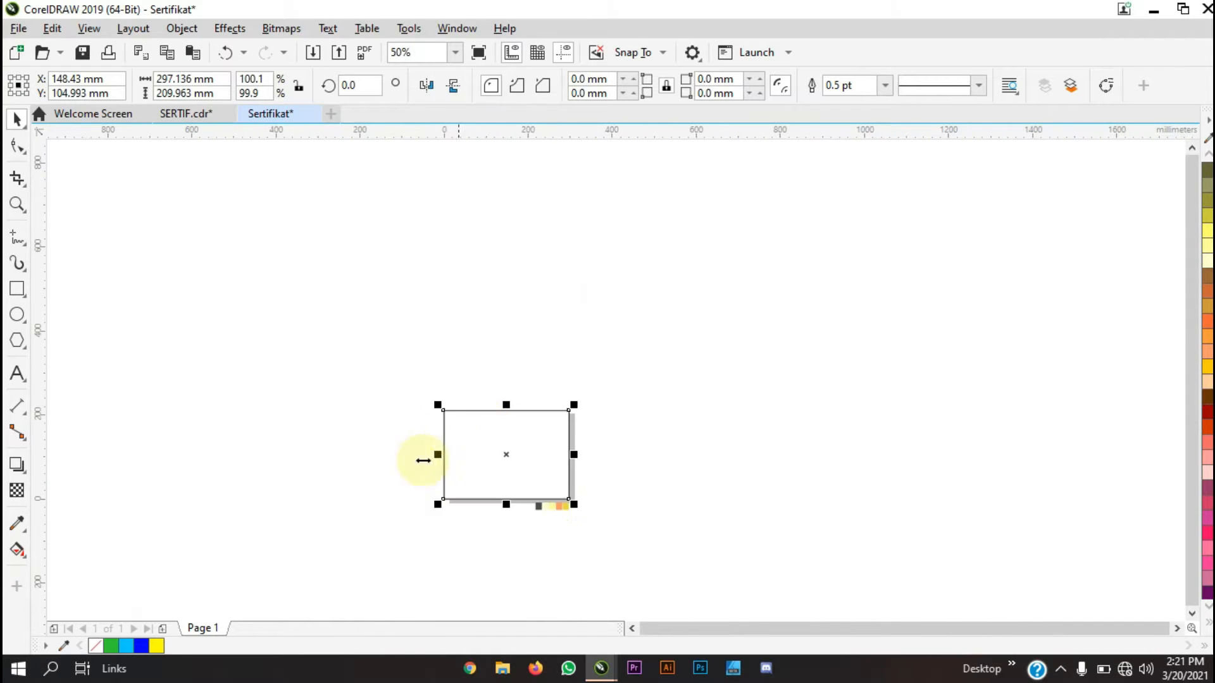
scroll(422, 460, "up", 1)
scroll(534, 387, "up", 3)
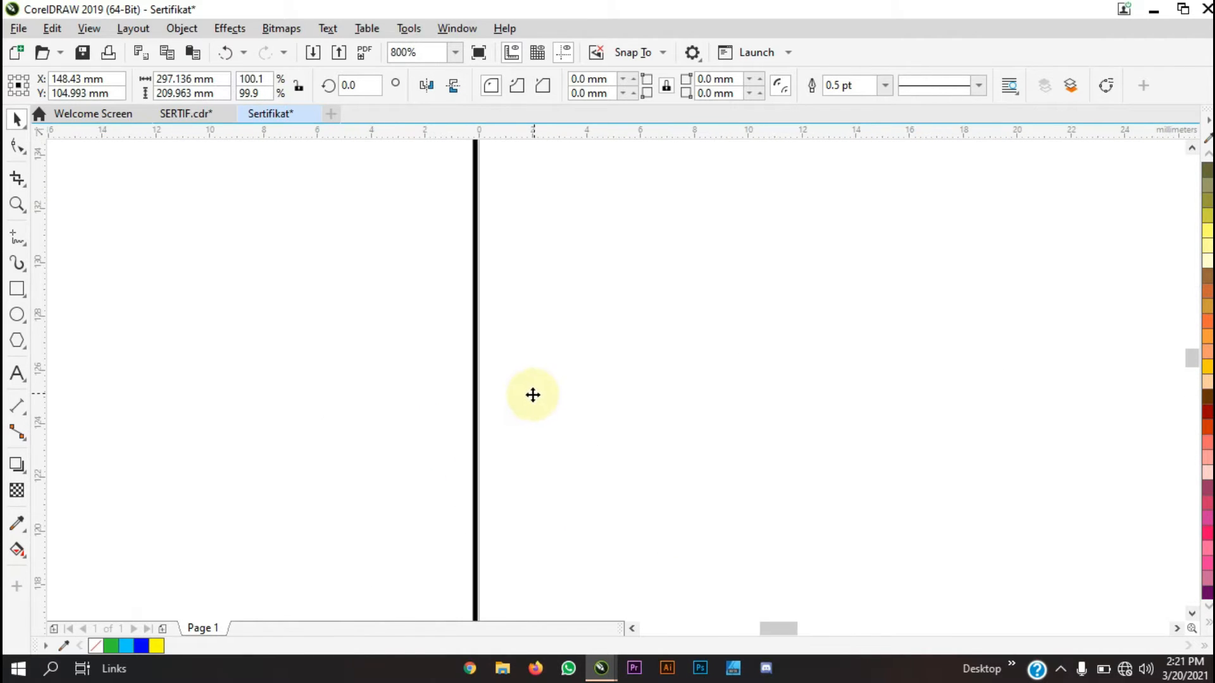
scroll(451, 377, "down", 3)
left_click(422, 345)
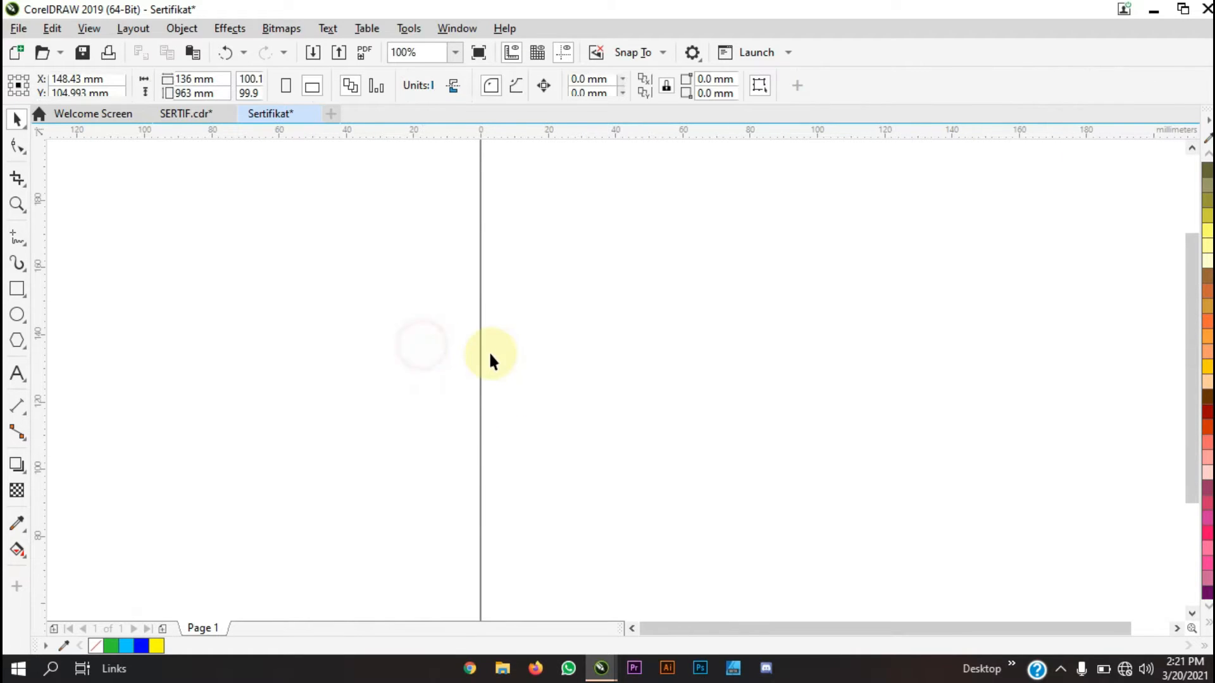
scroll(491, 360, "down", 2)
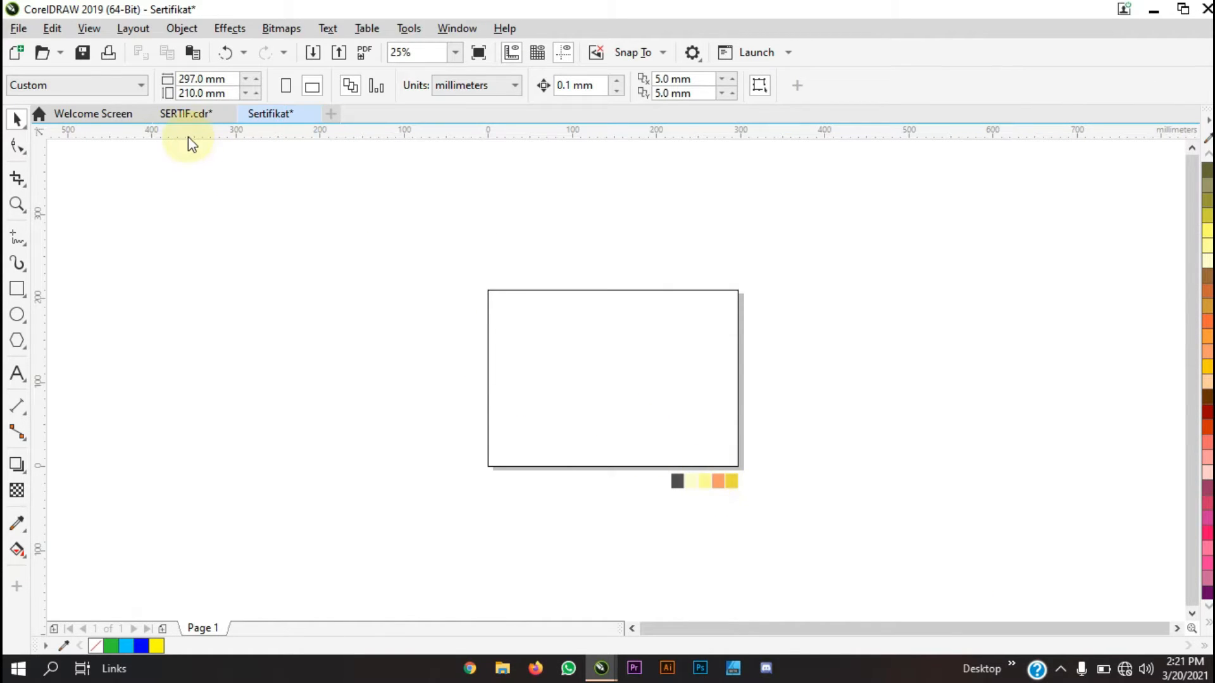
Check the pale yellow background swatch below the certificate in SERTIF.cdr, and return to the Sertifikat document
left_click(185, 115)
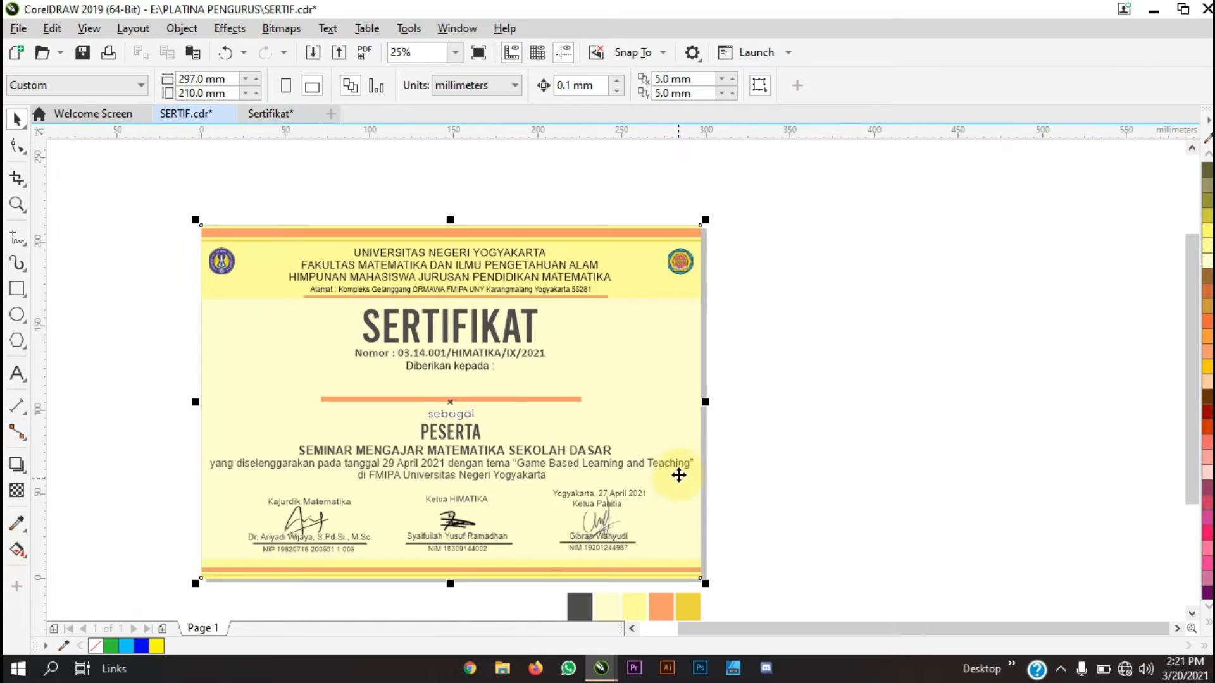
scroll(735, 436, "down", 1)
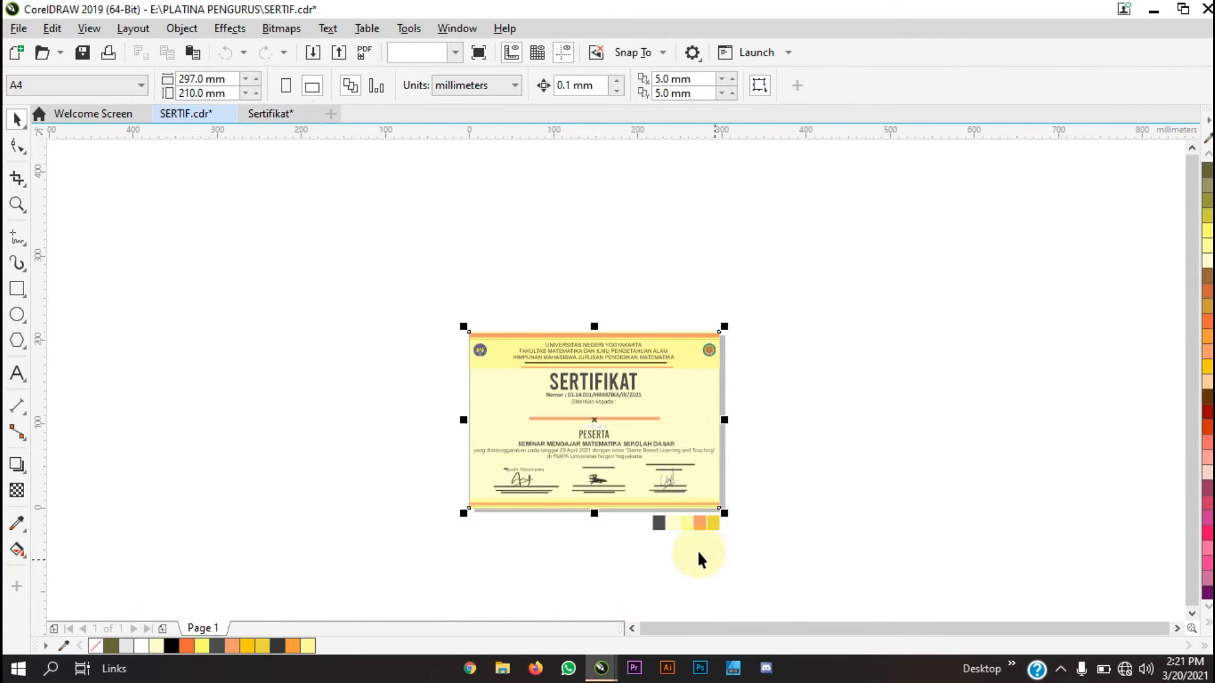
scroll(684, 538, "up", 2)
left_click(611, 459)
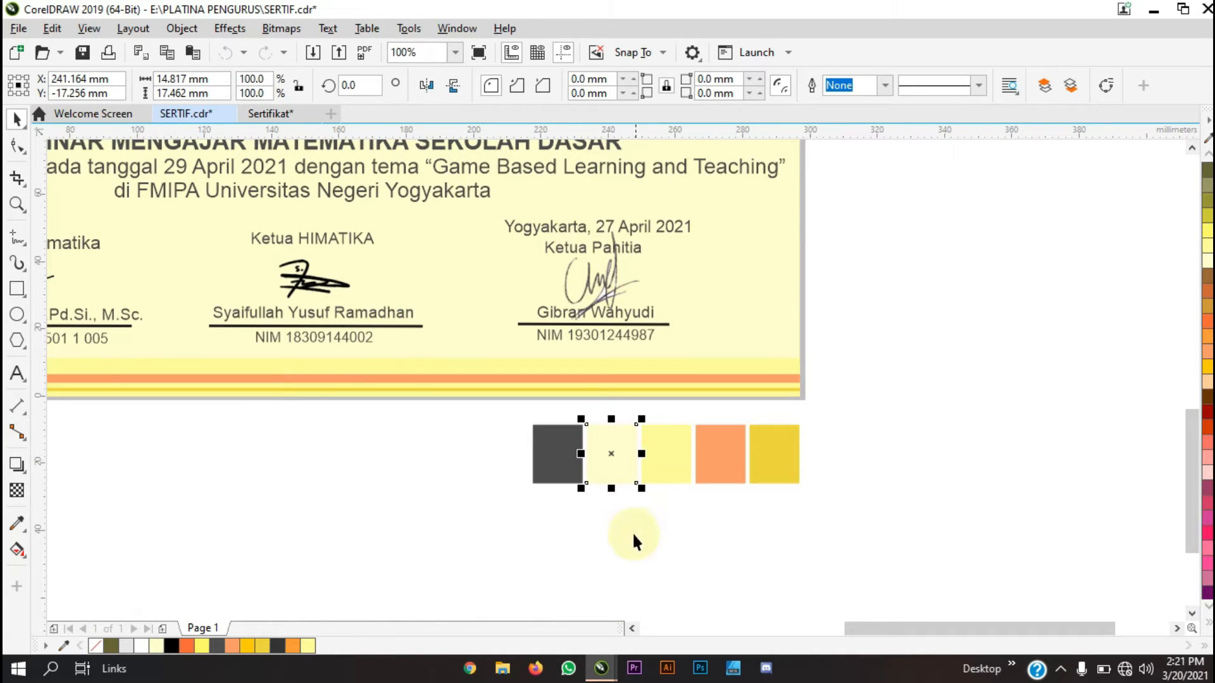
left_click(259, 117)
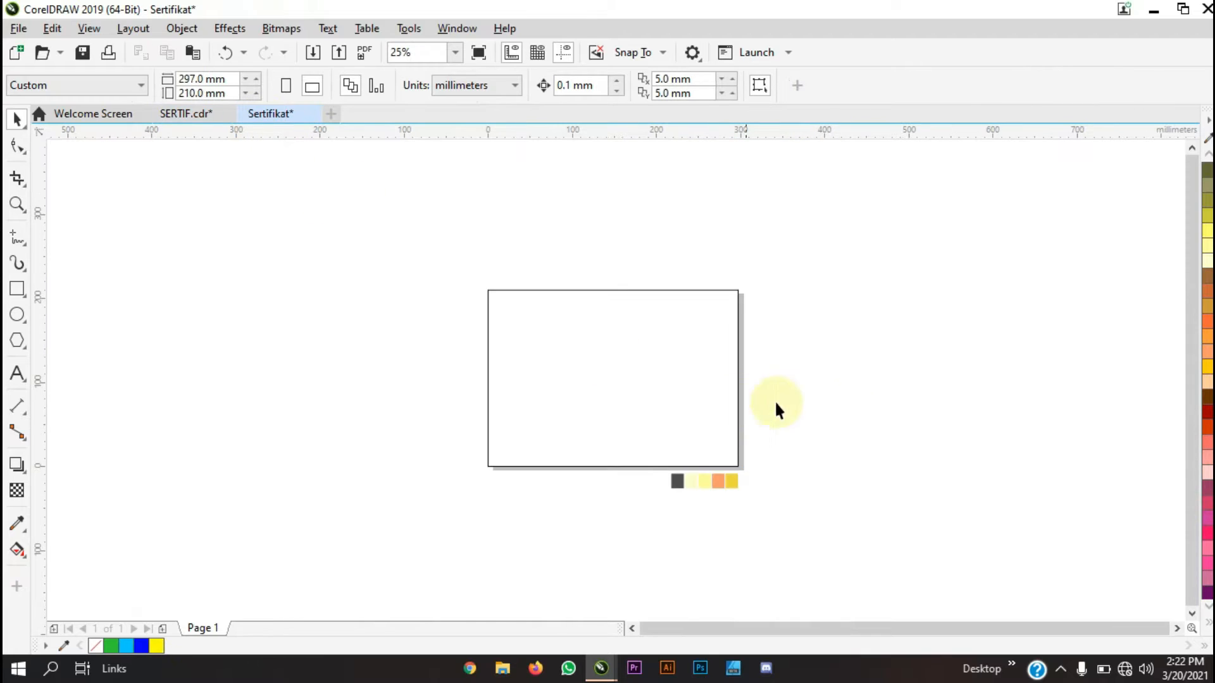
Sample the Pale Yellow (#FFFFCC) swatch below the page and fill the page-sized background rectangle with it
scroll(694, 489, "up", 1)
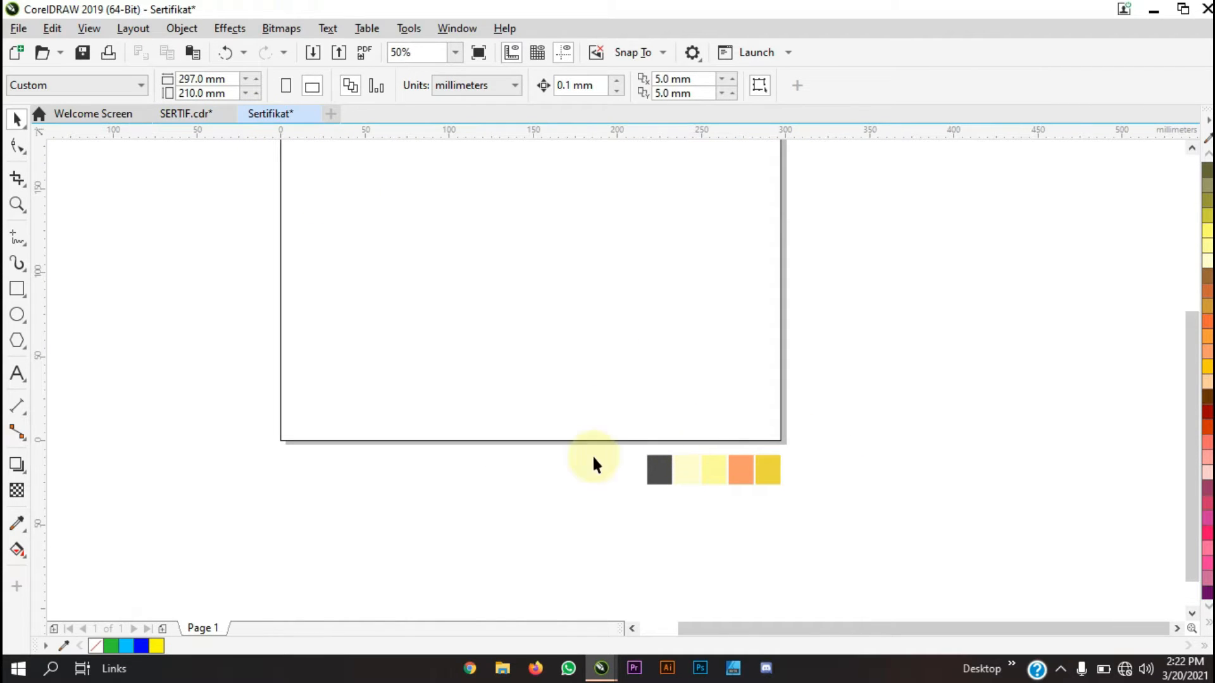
left_click(17, 524)
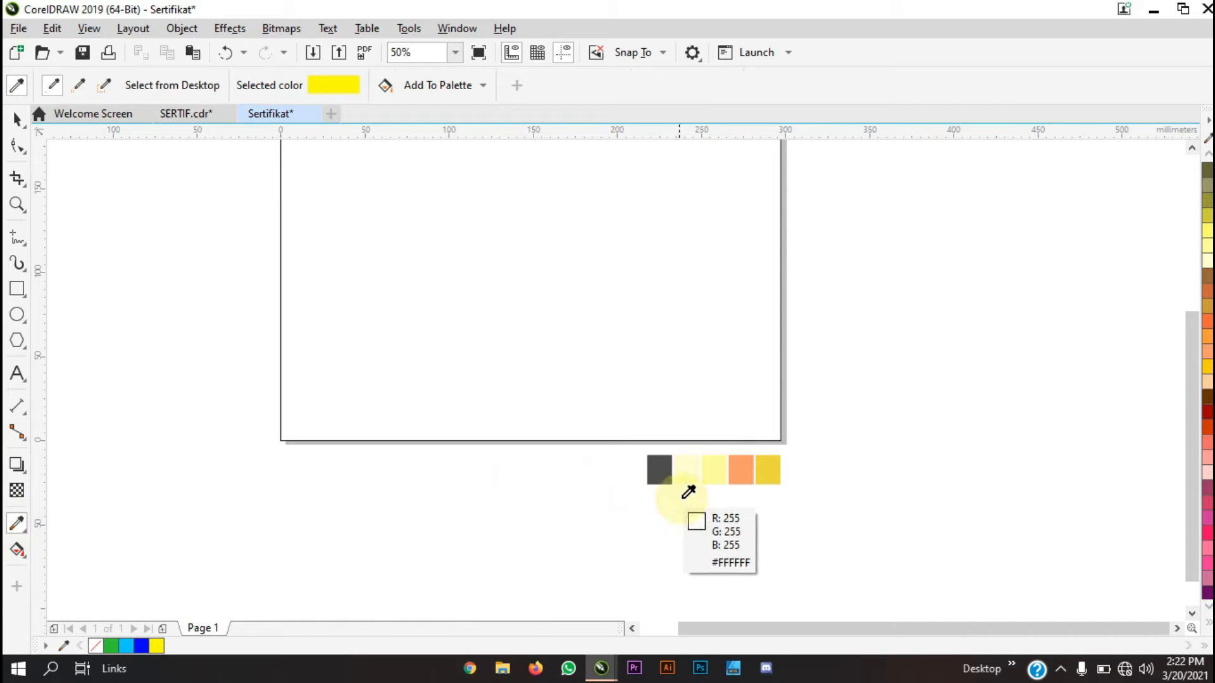
scroll(694, 468, "up", 1)
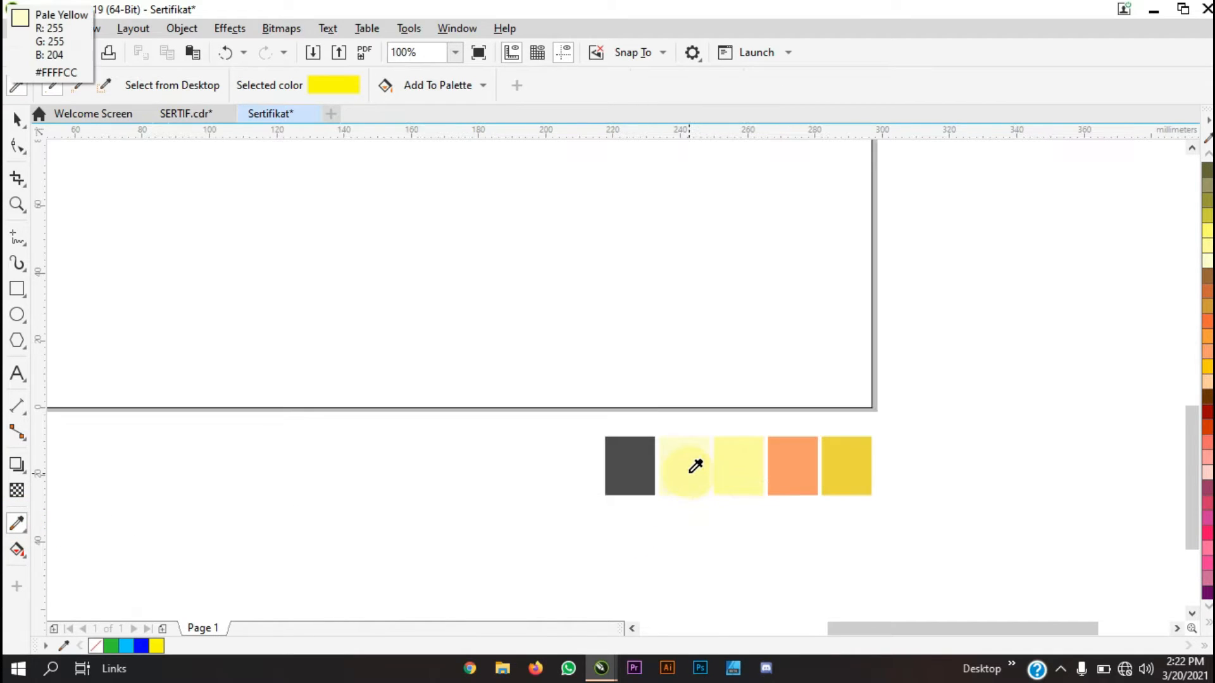
left_click(691, 470)
scroll(684, 471, "down", 3)
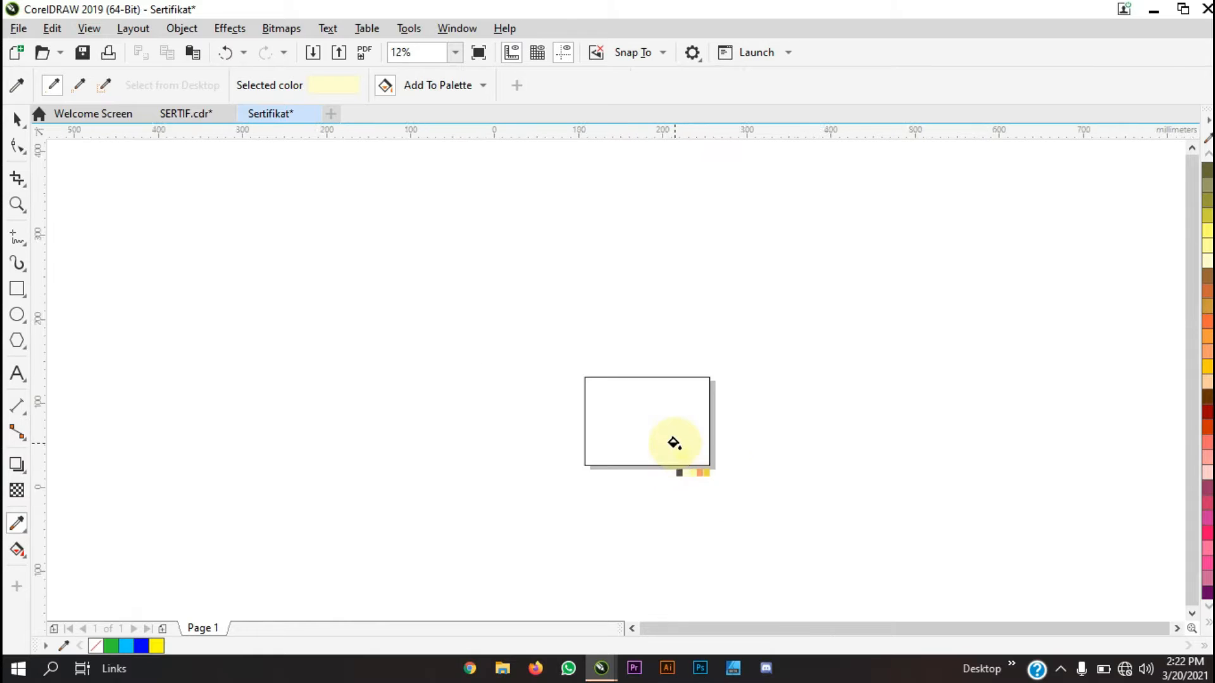
scroll(674, 443, "up", 2)
left_click(647, 396)
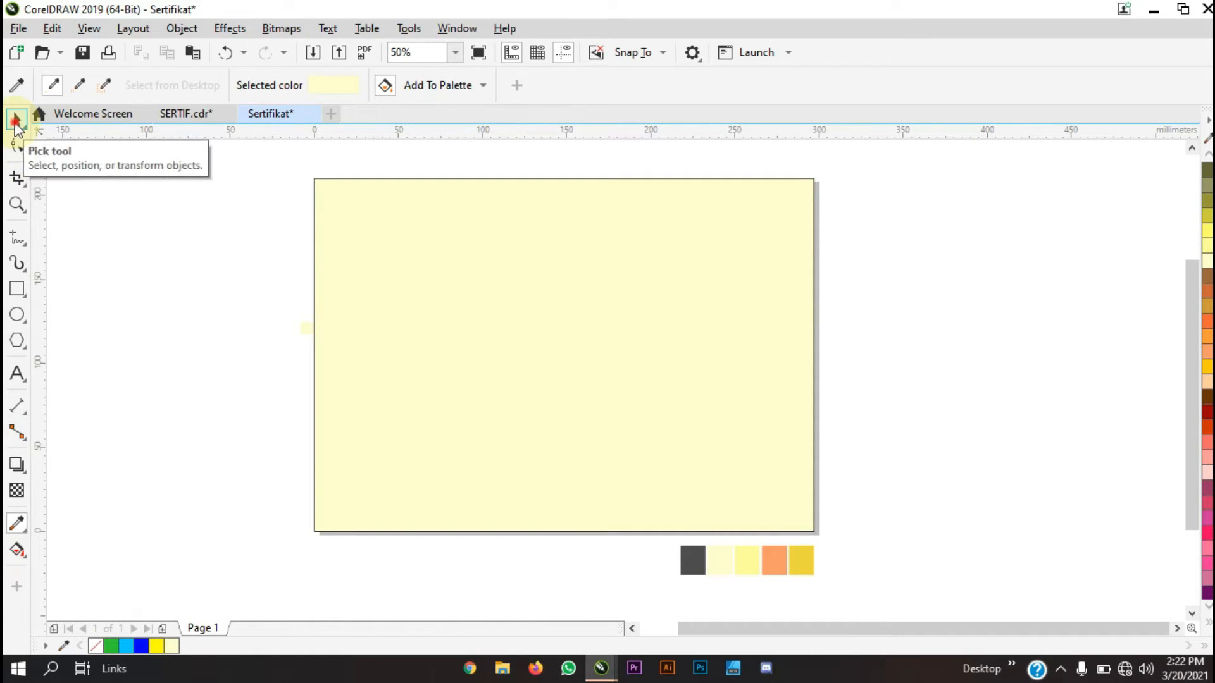
Remove the outline from the pale yellow background rectangle and deselect it
left_click(16, 120)
scroll(812, 182, "up", 2)
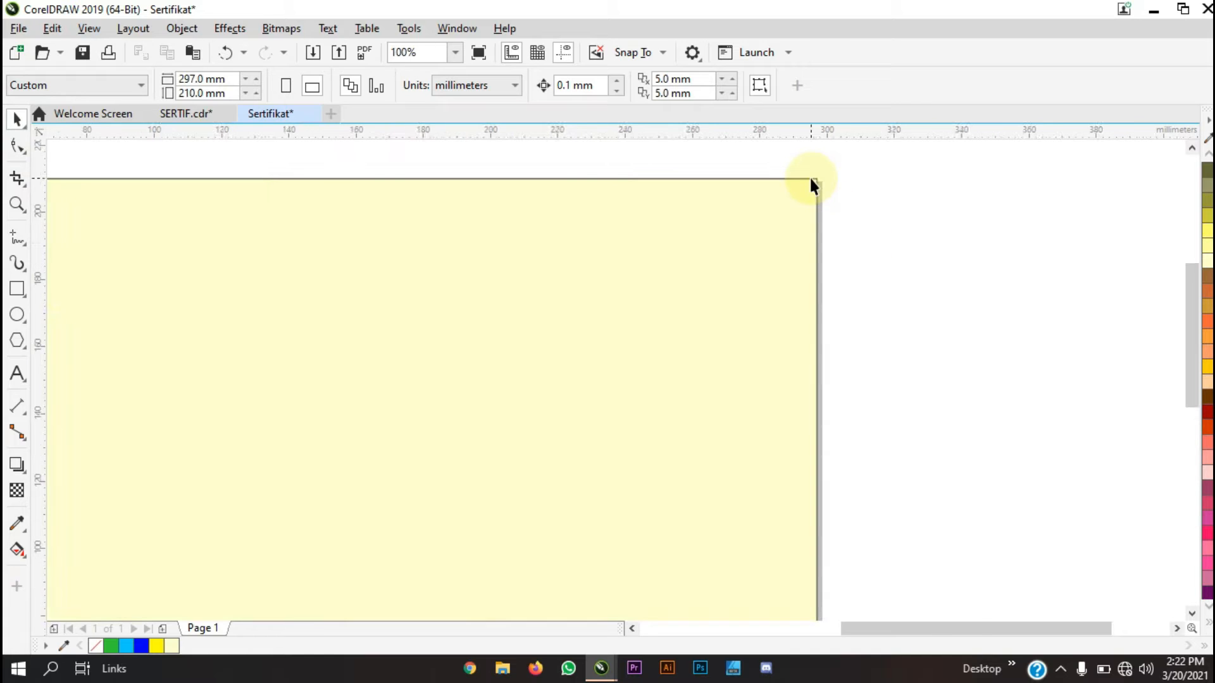
scroll(811, 180, "down", 1)
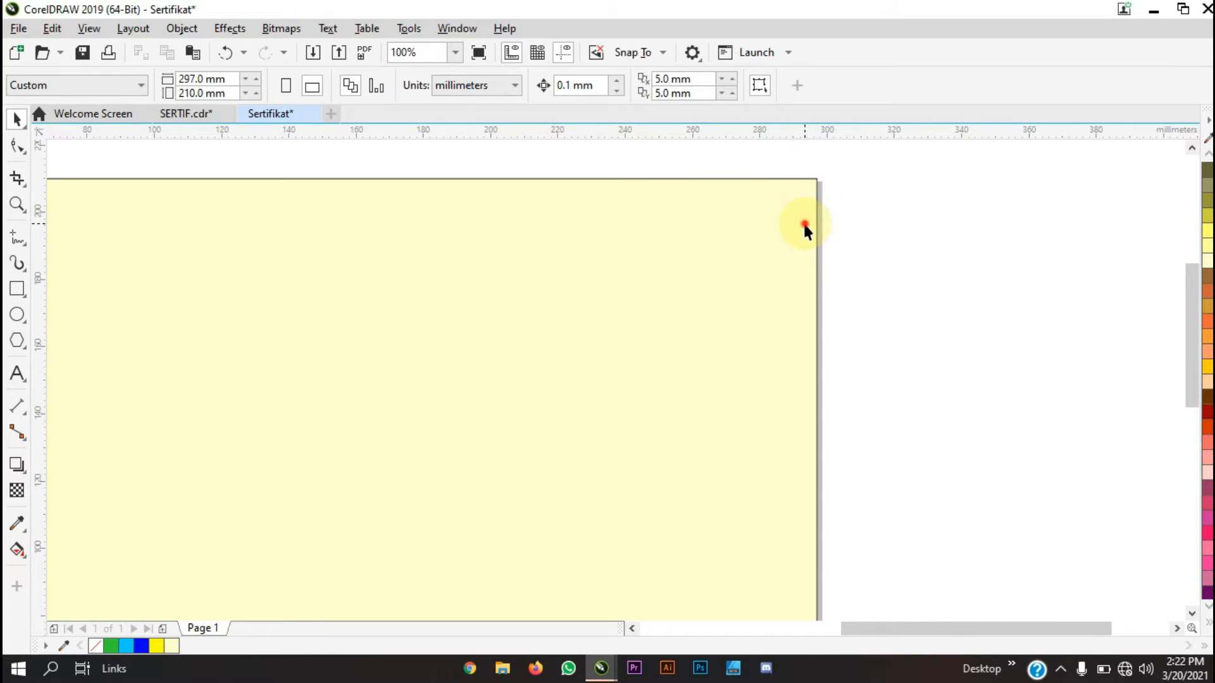
left_click(805, 225)
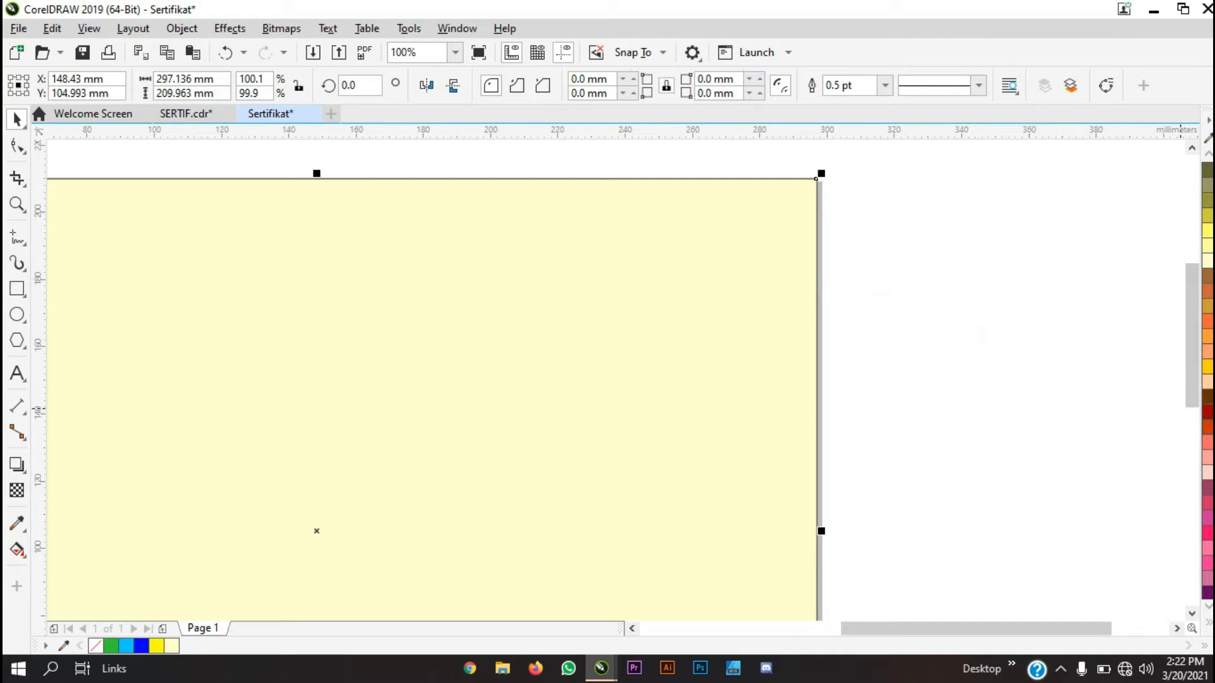
left_click(1209, 157)
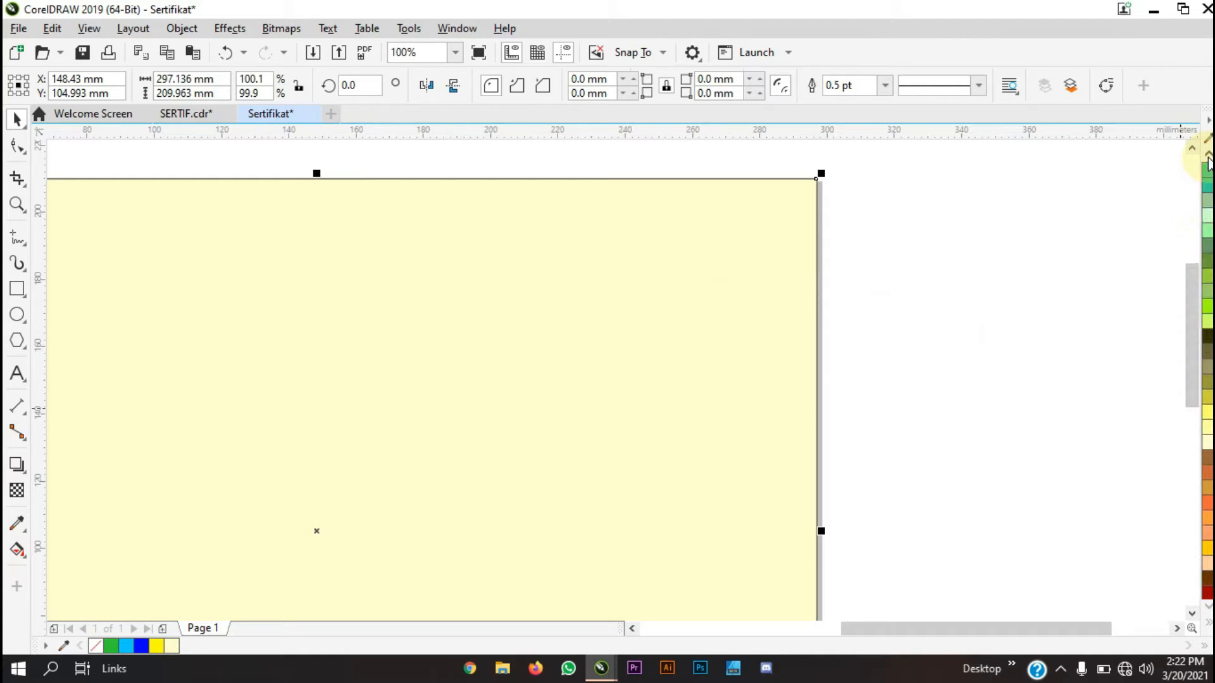
left_click(1209, 157)
left_click(1208, 158)
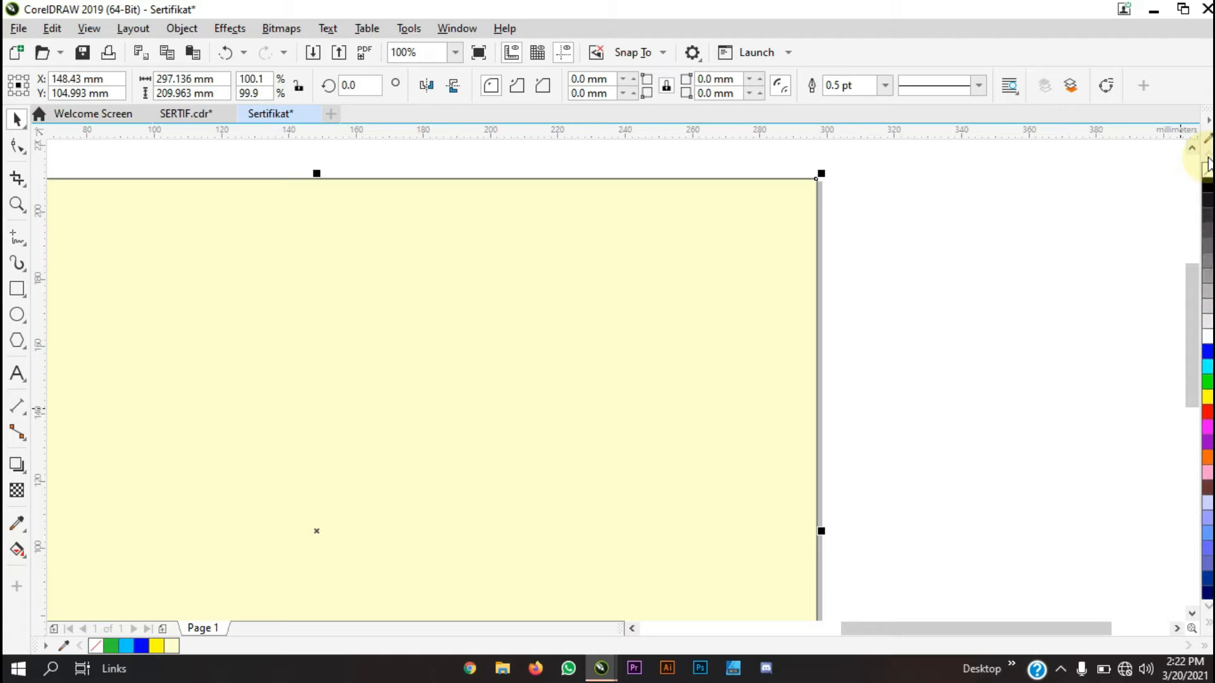
left_click(1208, 164)
left_click(962, 320)
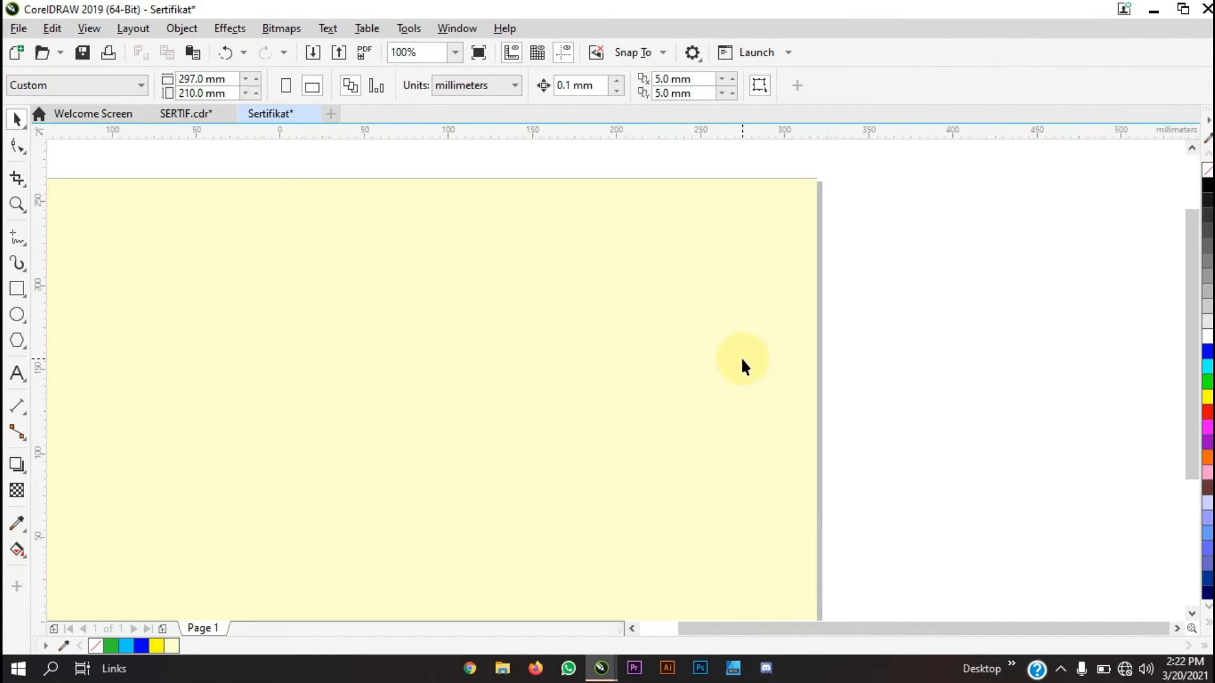
Examine the edges of the pale yellow background rectangle against the page borders
scroll(741, 358, "down", 2)
scroll(741, 363, "up", 2)
scroll(594, 411, "up", 2)
scroll(427, 415, "down", 2)
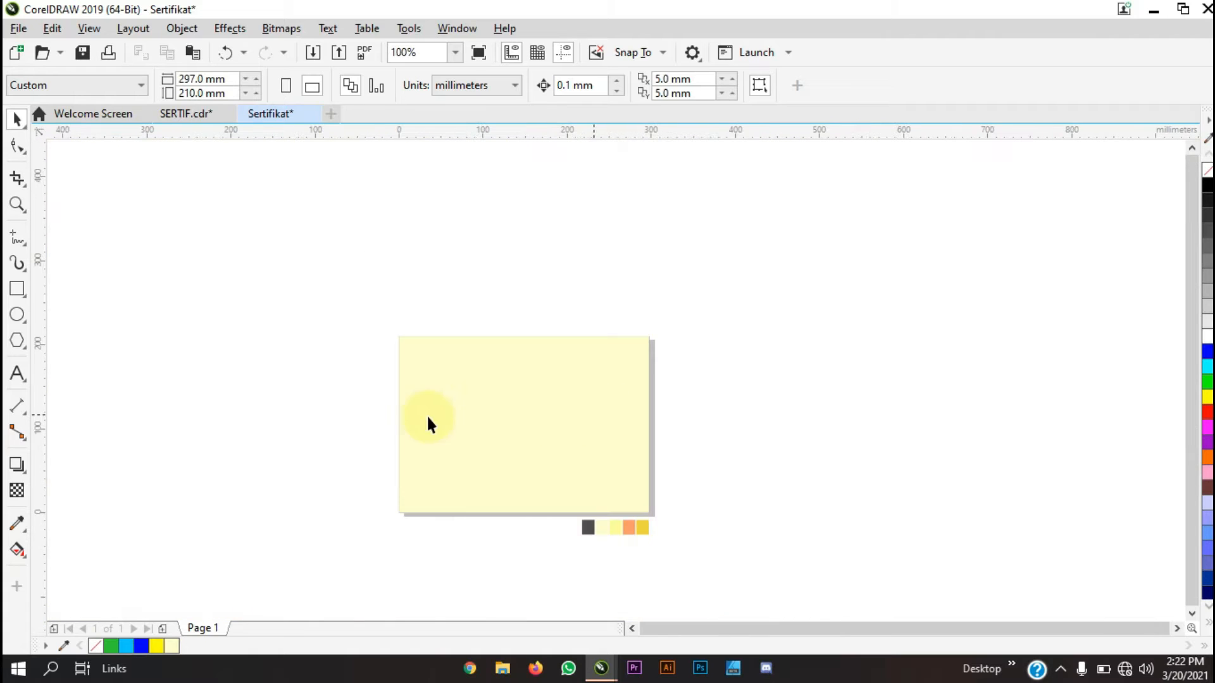
scroll(378, 388, "up", 3)
scroll(823, 241, "down", 2)
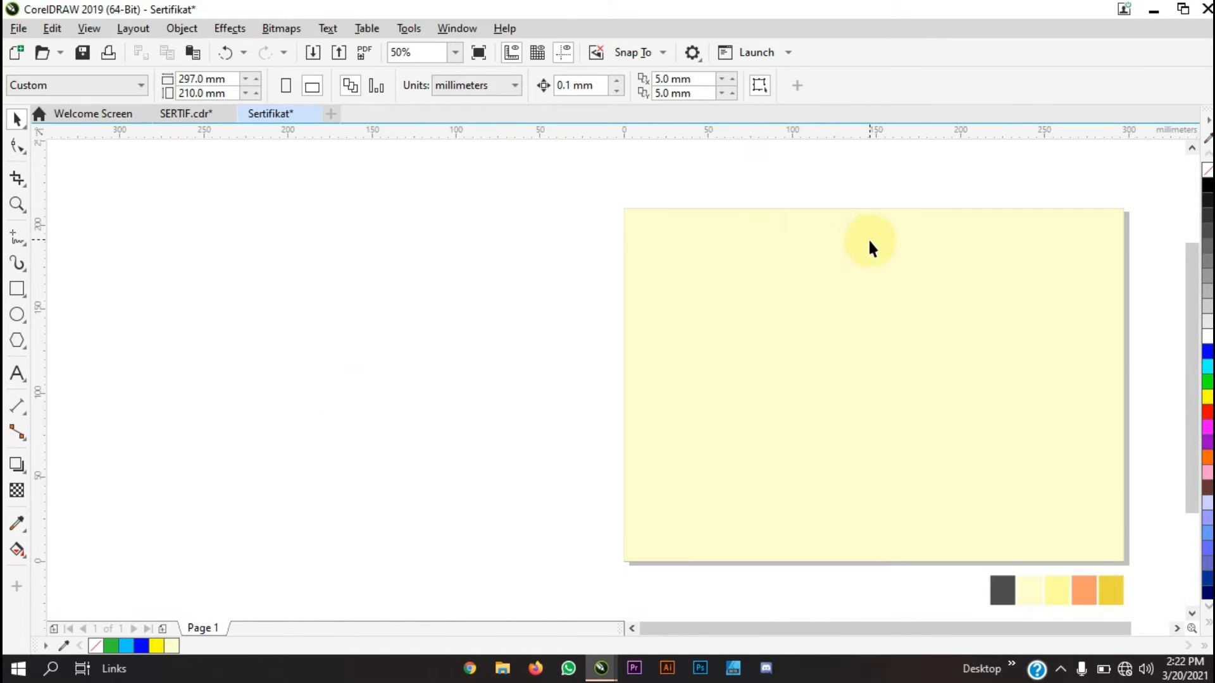
scroll(868, 238, "down", 1)
scroll(1053, 291, "up", 1)
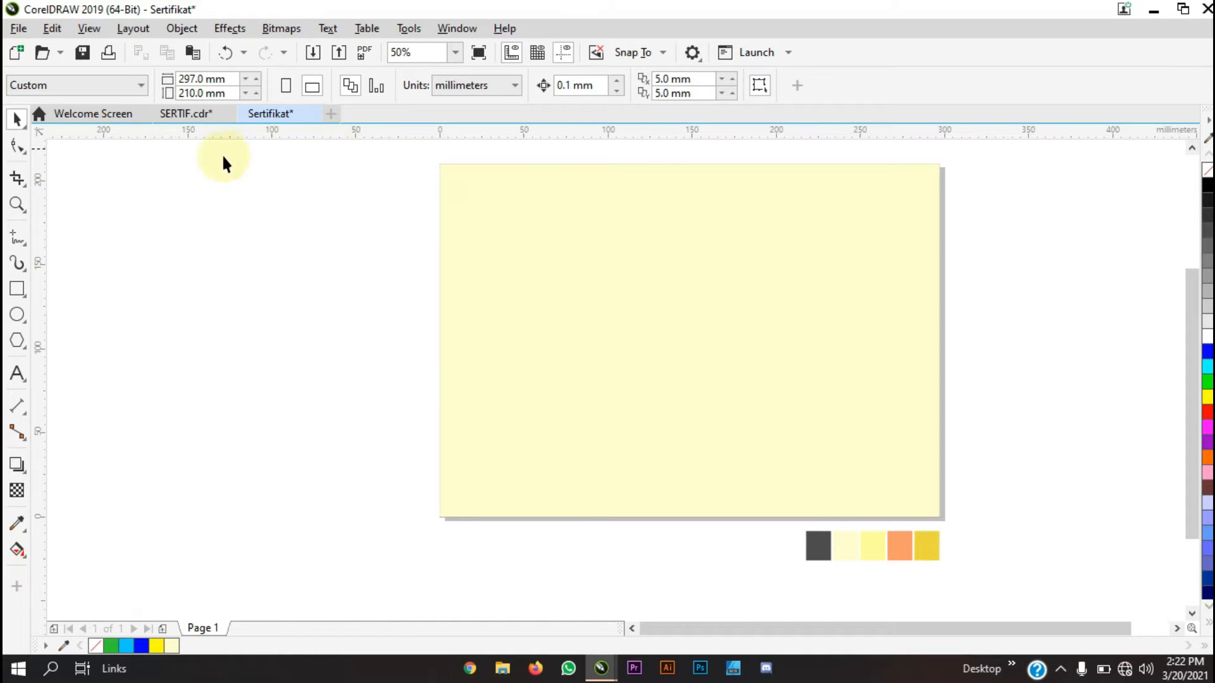
Examine the header band and the stripes along the certificate's upper edge in SERTIF.cdr, and return to the Sertifikat document
left_click(195, 115)
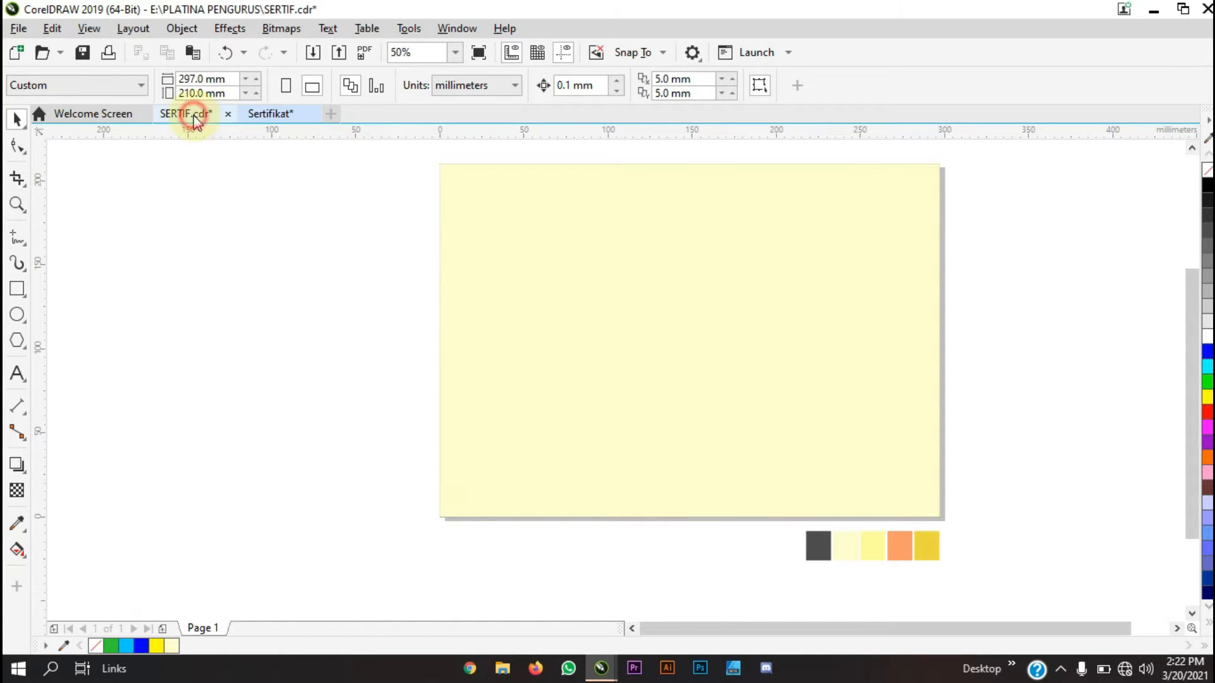
scroll(762, 276, "up", 1)
scroll(753, 304, "down", 2)
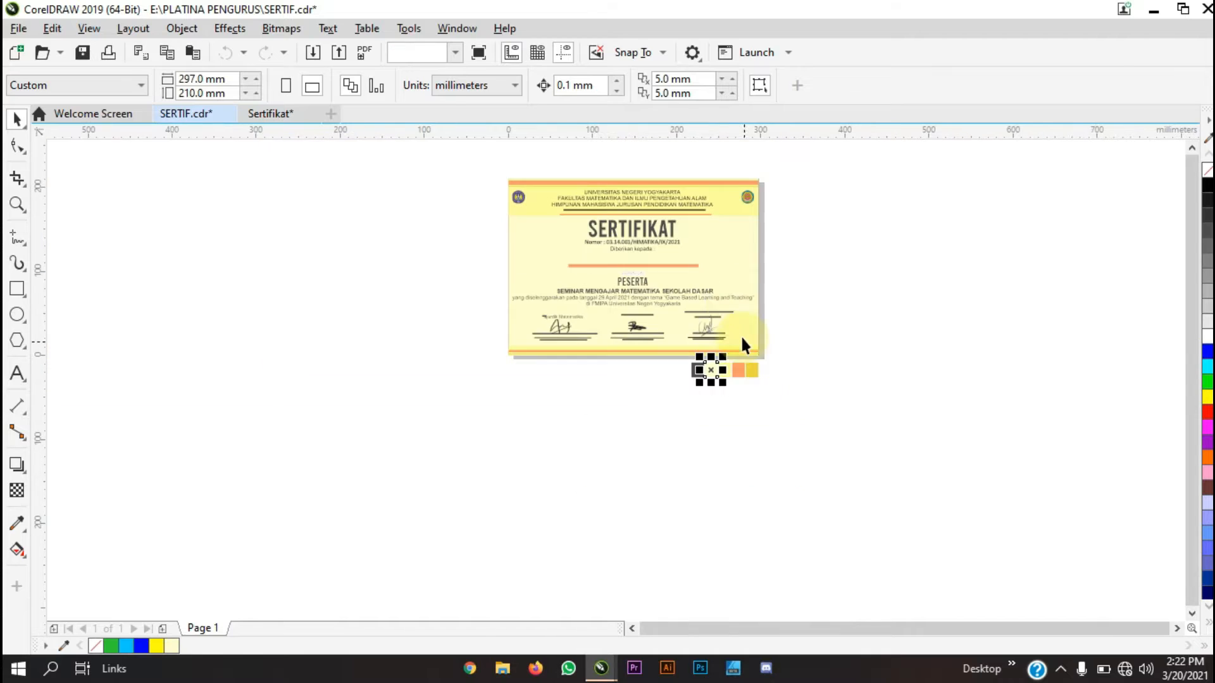
scroll(656, 185, "up", 1)
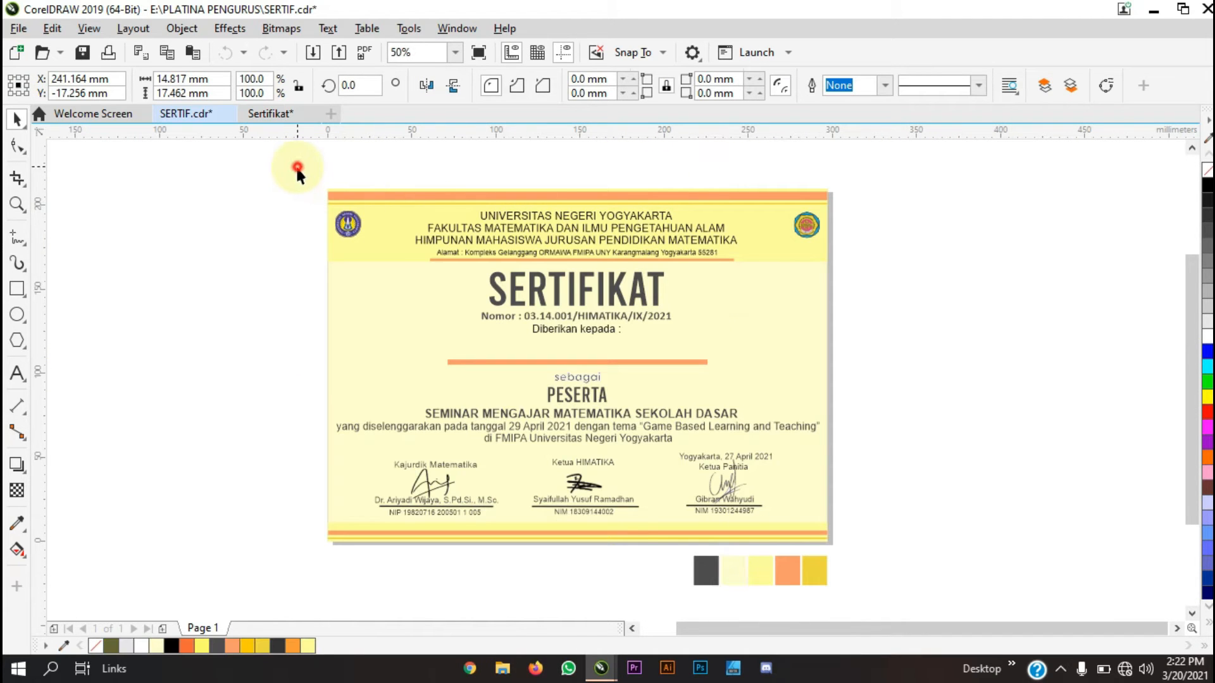
left_click_drag(344, 237, 881, 281)
left_click(881, 281)
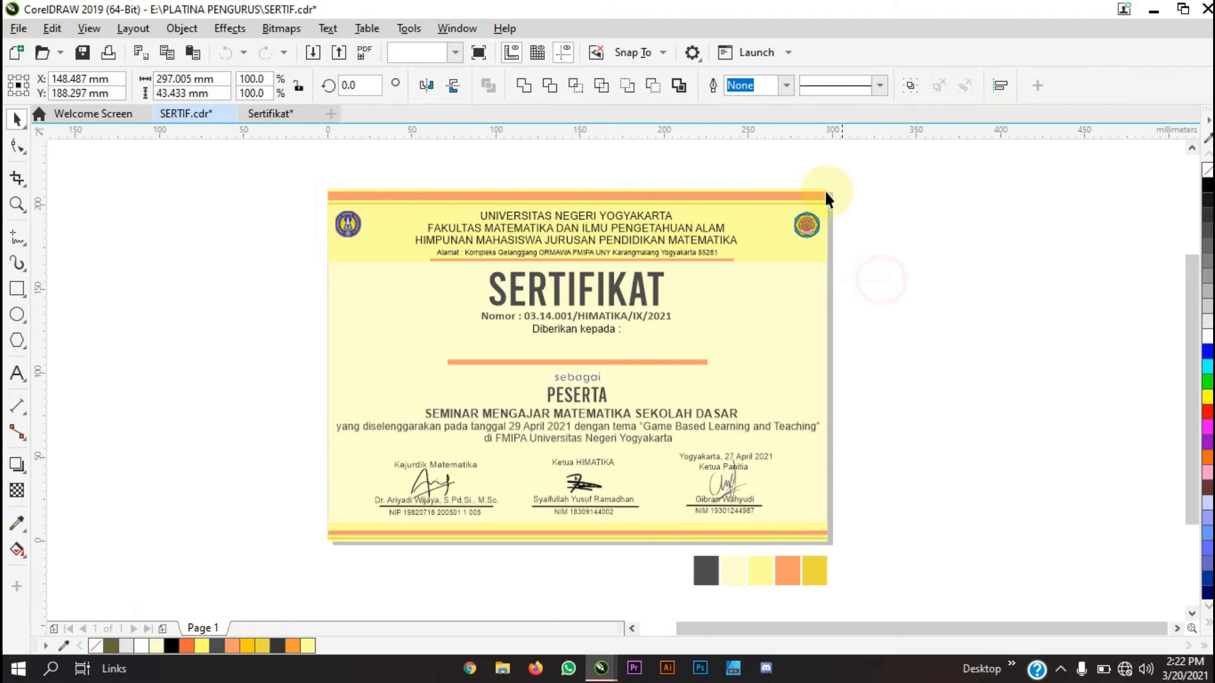
scroll(825, 188, "up", 2)
scroll(825, 191, "down", 2)
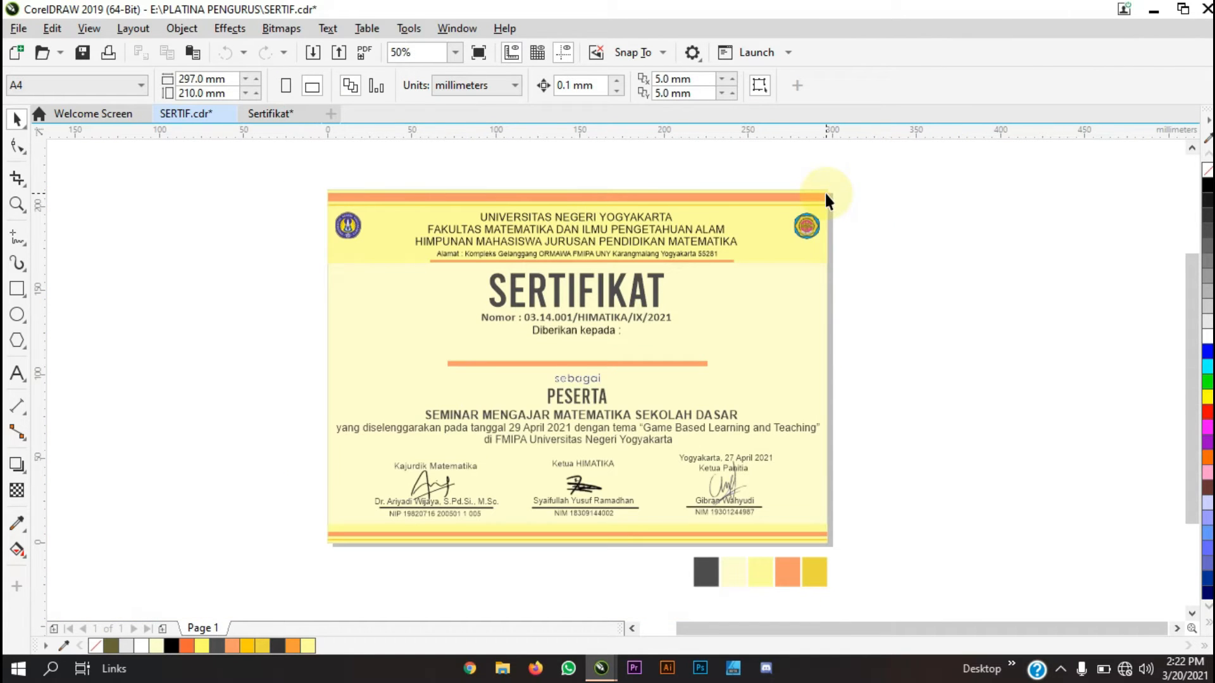
left_click(253, 115)
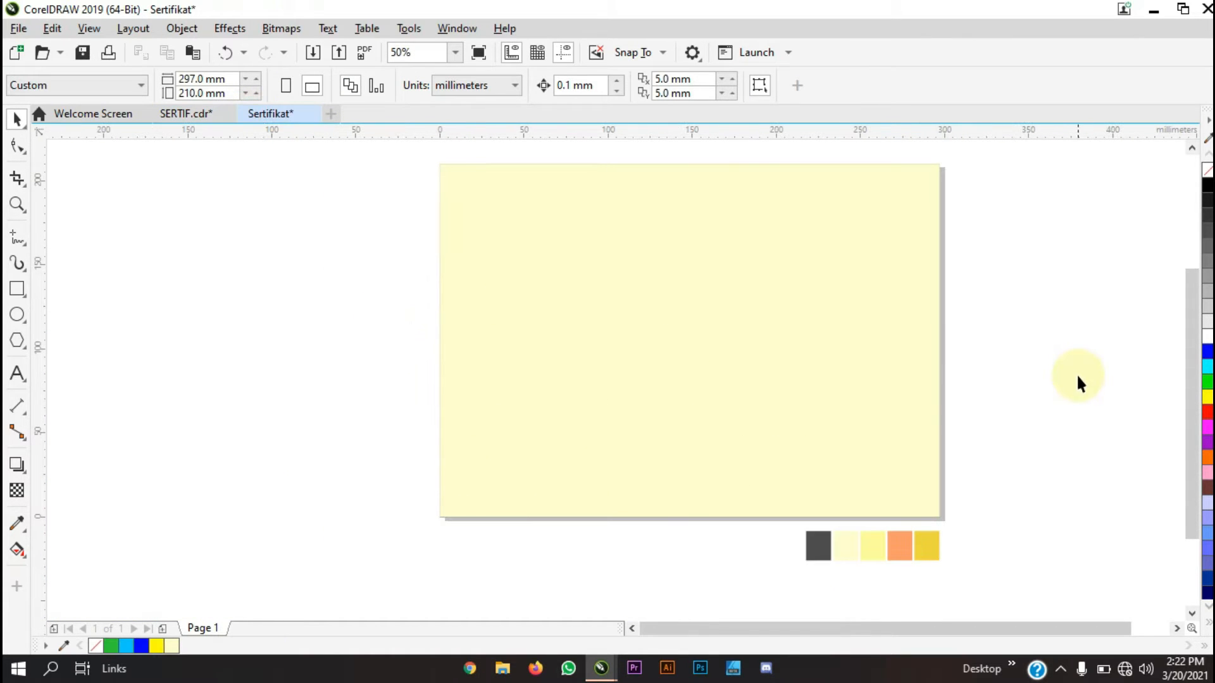
Draw a full-width header rectangle from the page's upper-left corner, about 297.1 by 33.7 mm
scroll(1077, 377, "down", 1)
scroll(1069, 333, "up", 1)
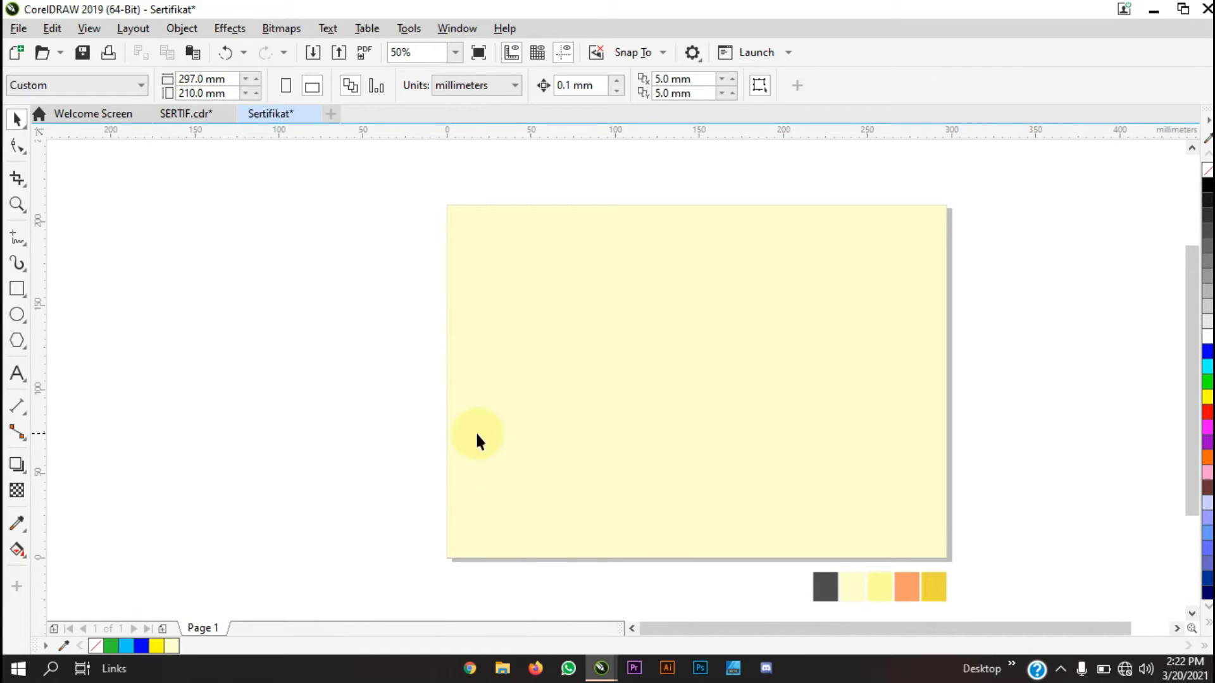
left_click(17, 290)
scroll(775, 183, "up", 1)
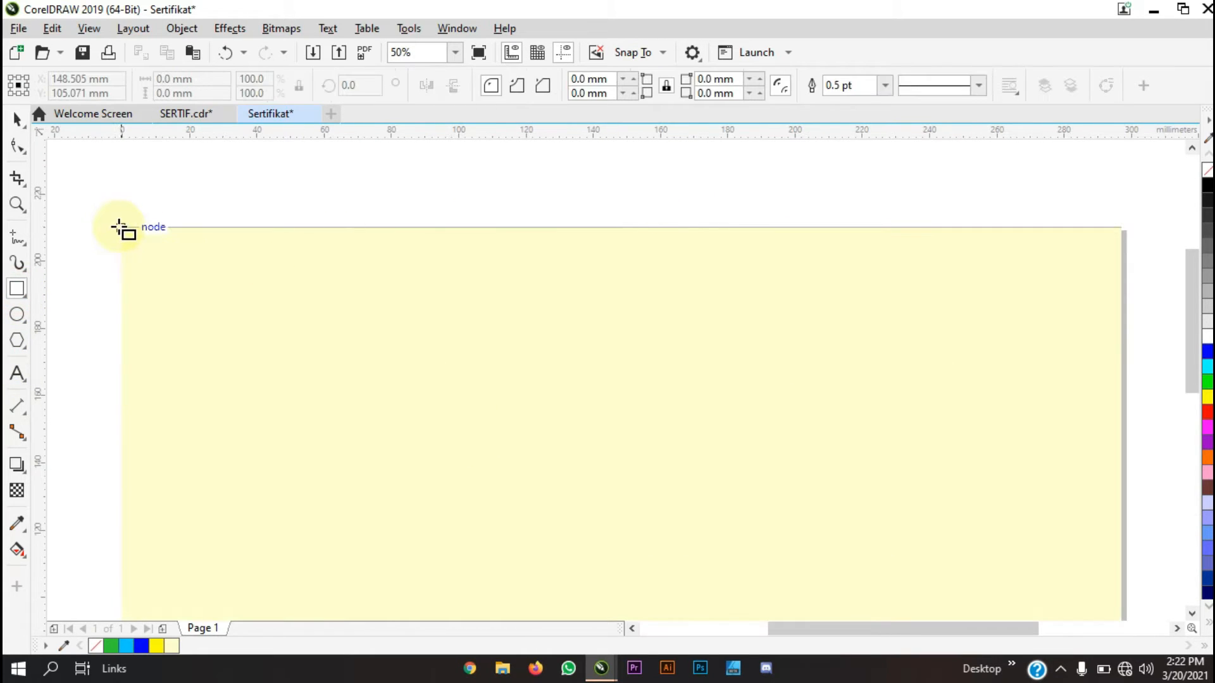
left_click_drag(120, 227, 1120, 341)
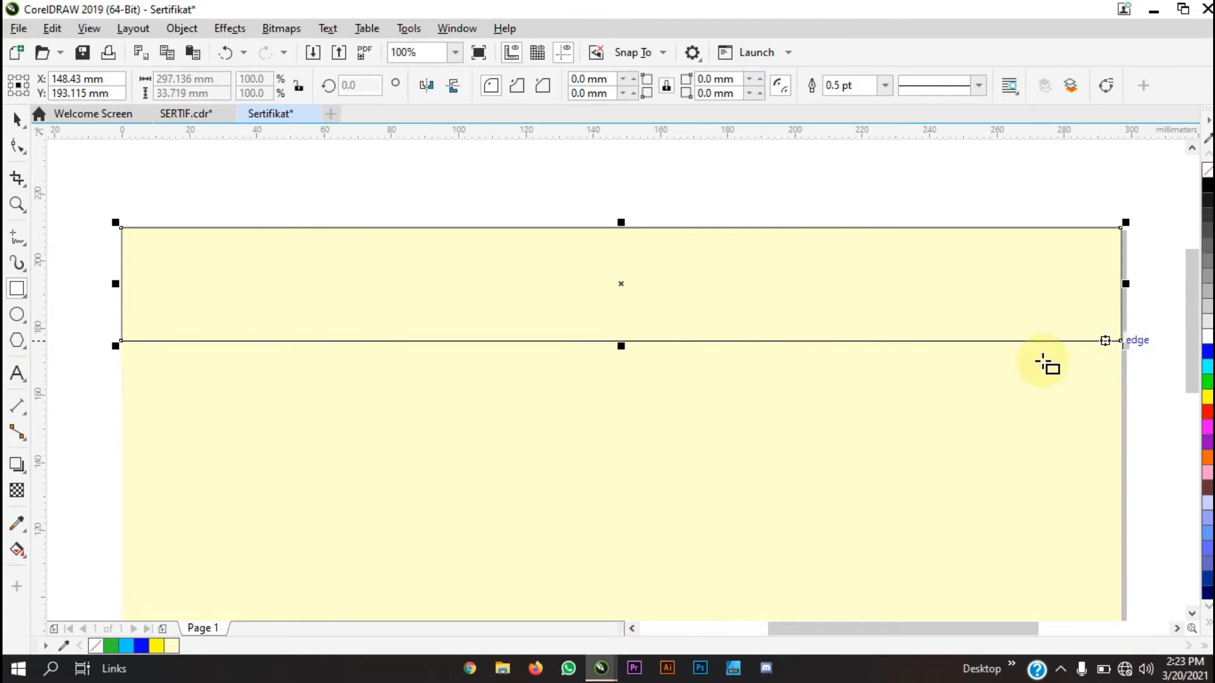
Compare the header band in SERTIF.cdr with the light yellow middle swatch, and return to the Sertifikat document
left_click(185, 114)
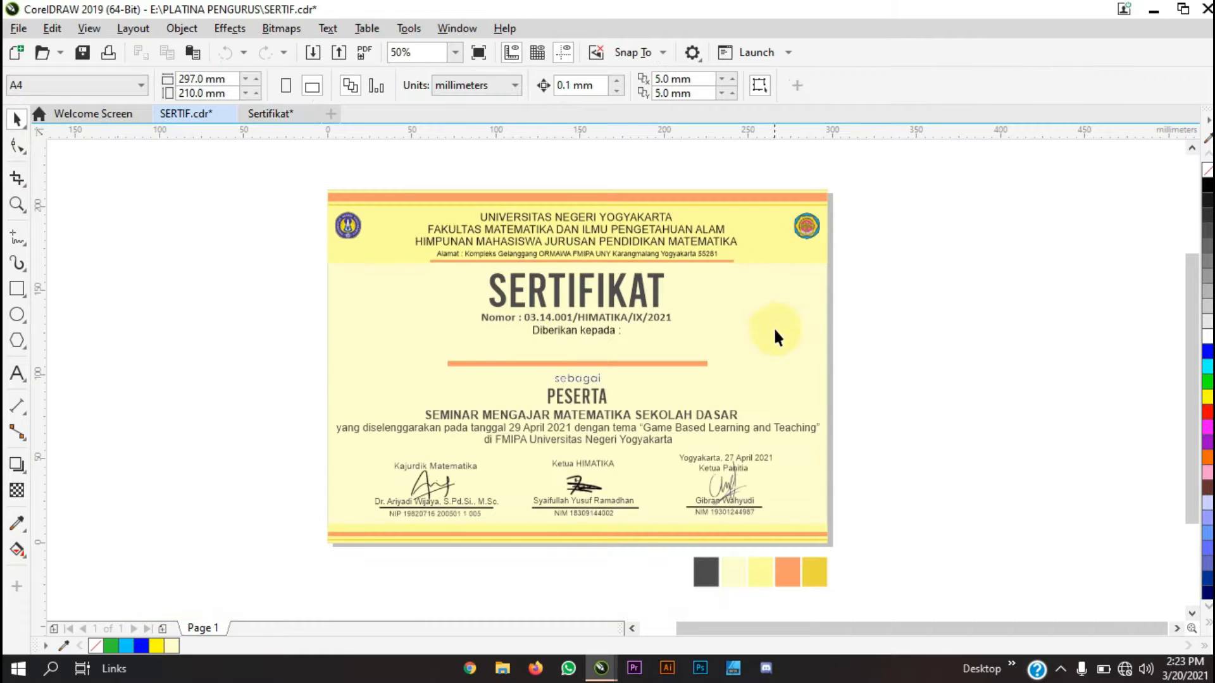
left_click(761, 260)
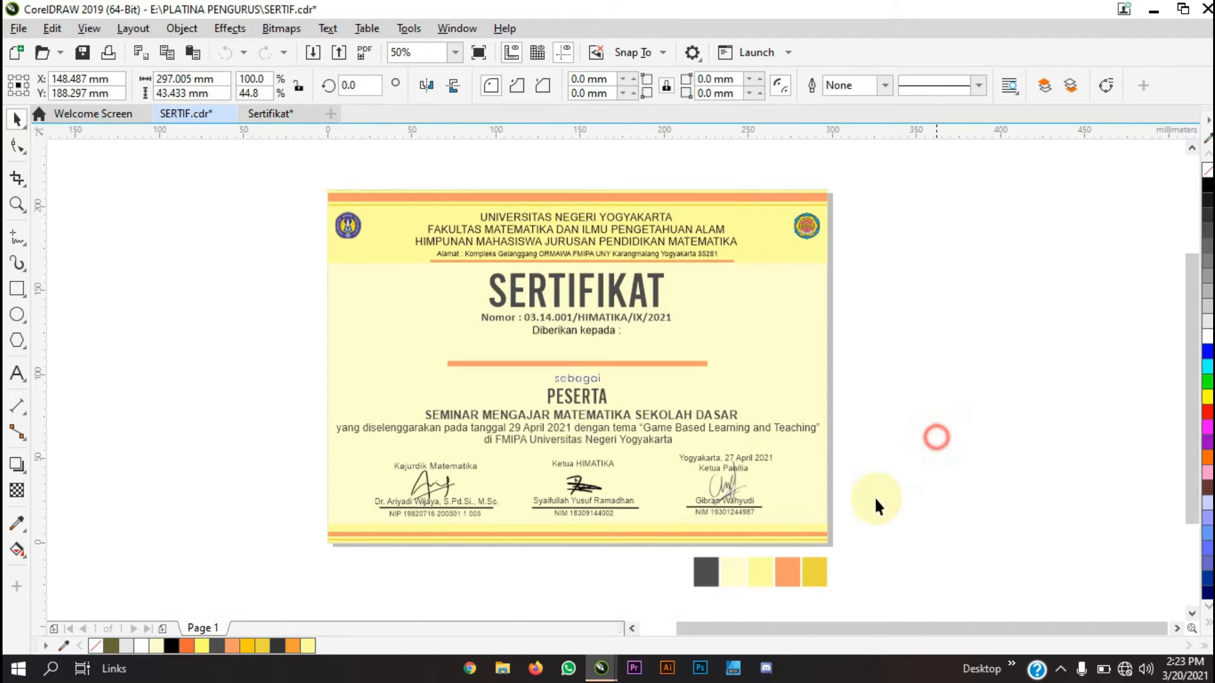
left_click(759, 594)
left_click(759, 583)
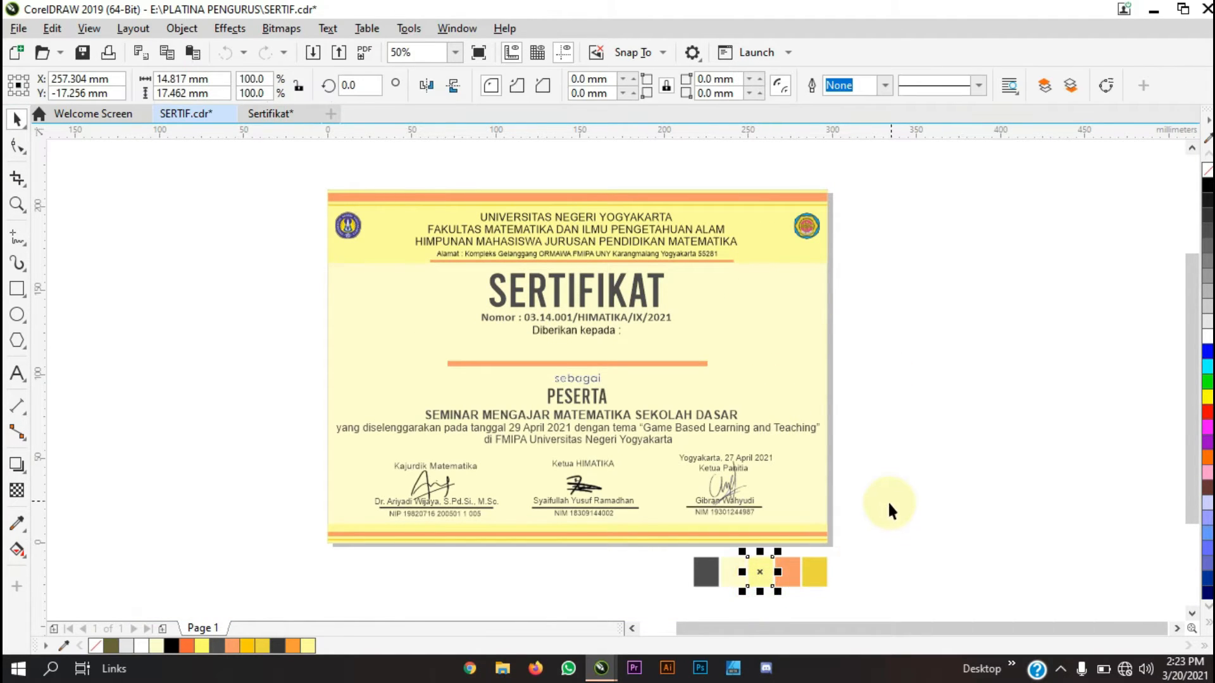
scroll(823, 500, "down", 2)
scroll(786, 525, "up", 5)
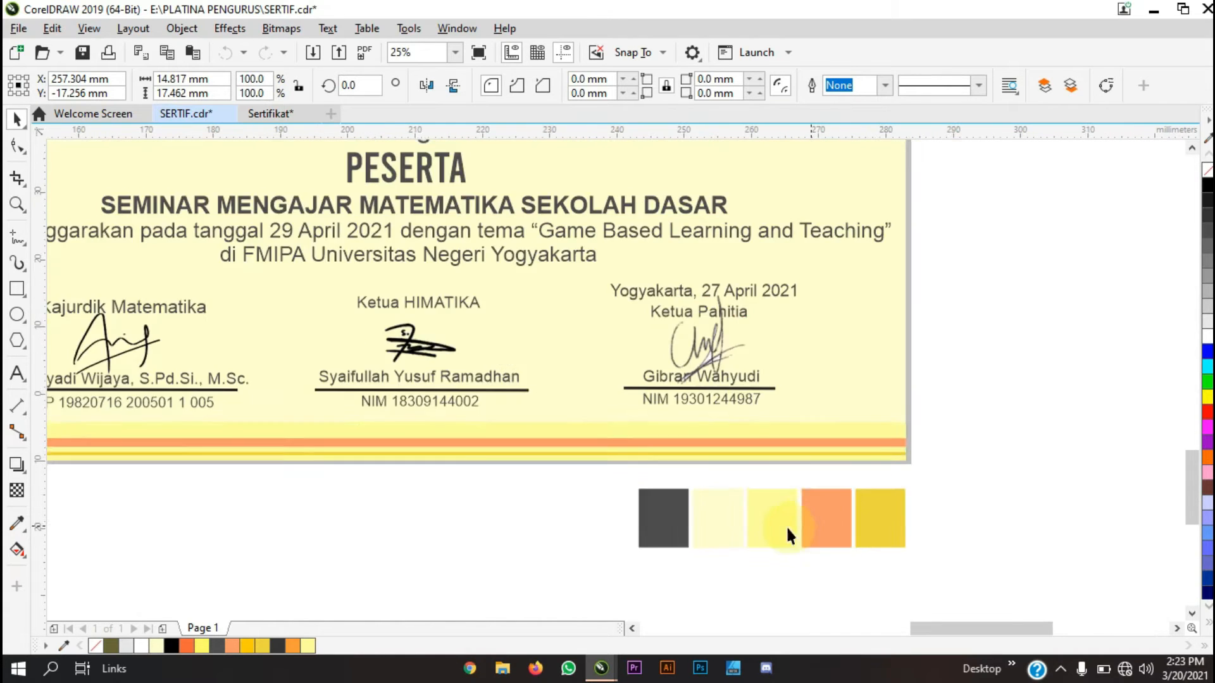
left_click(1001, 414)
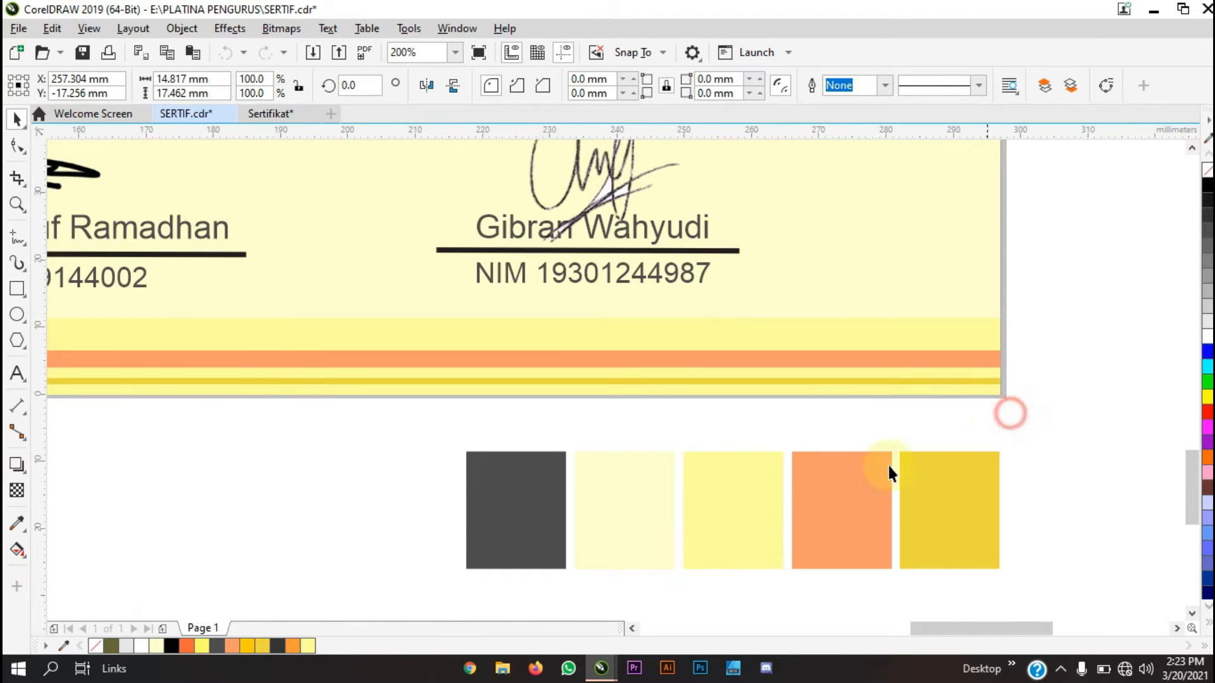
left_click(768, 494)
scroll(773, 497, "down", 1)
scroll(772, 496, "down", 3)
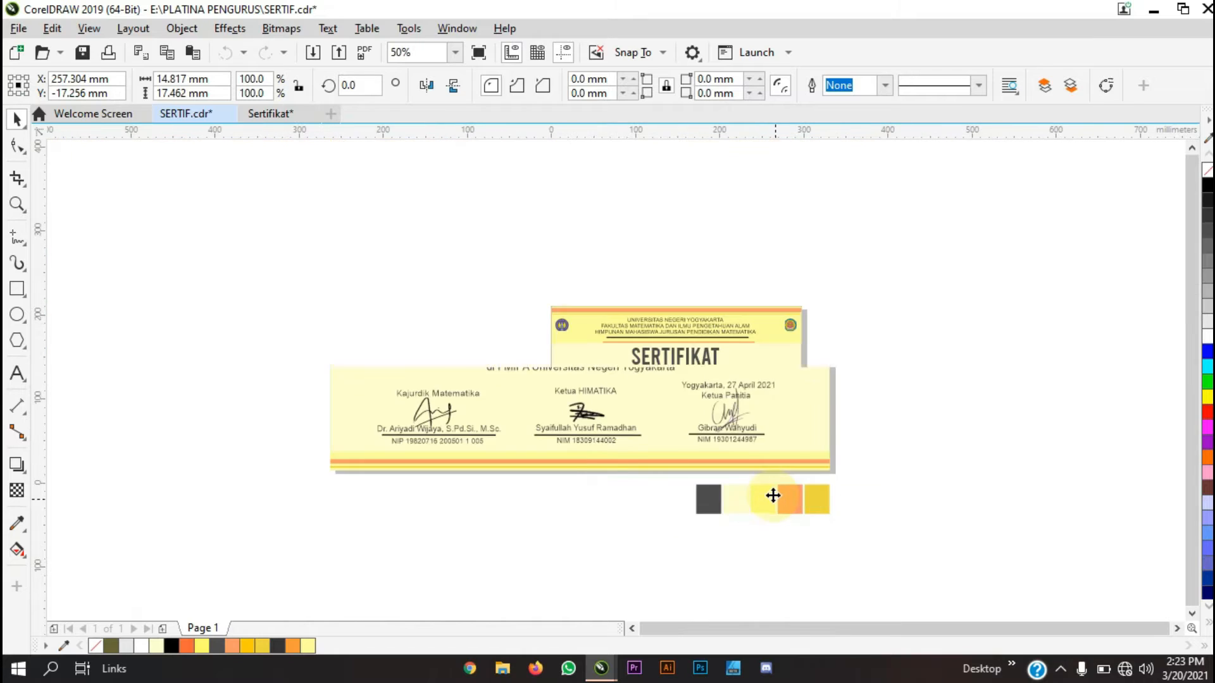
left_click(265, 114)
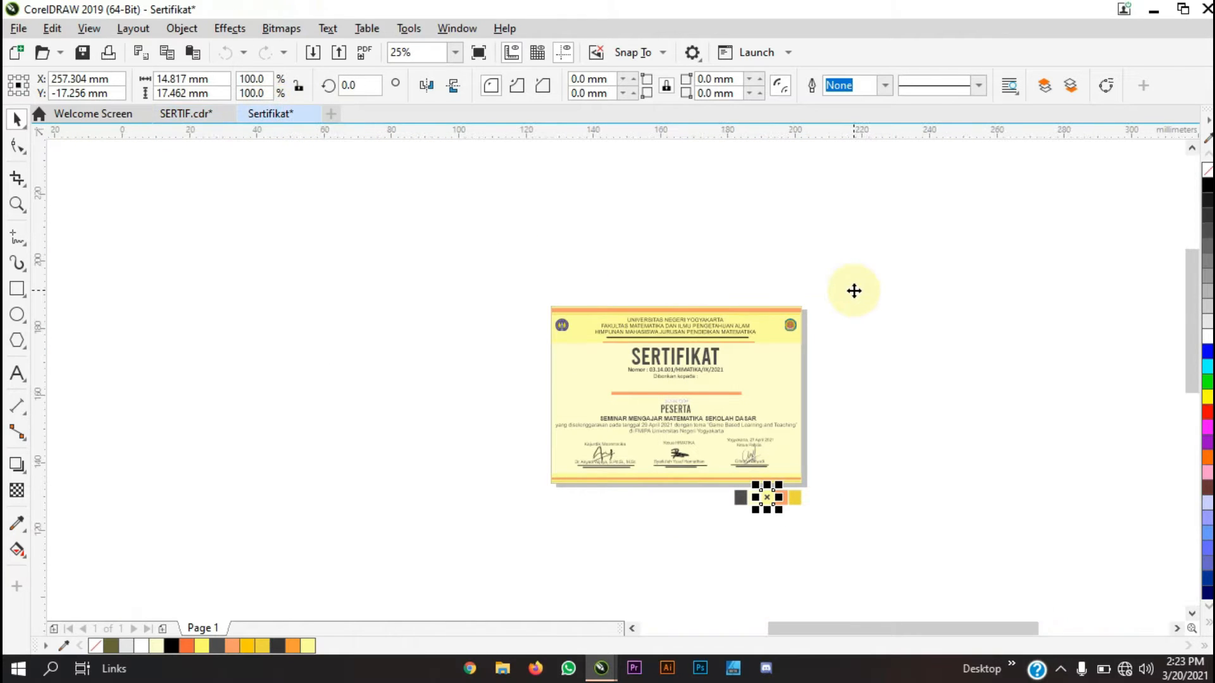
scroll(709, 330, "down", 2)
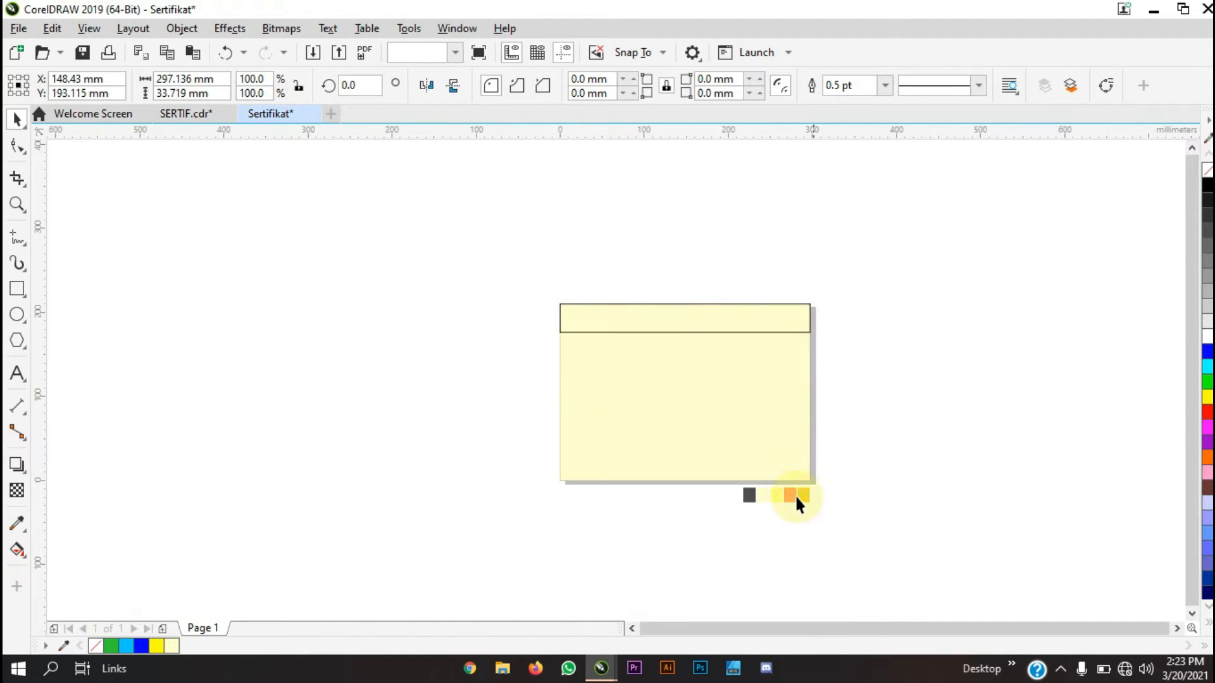
Sample the light yellow middle swatch below the page and fill the header rectangle with that colour
left_click(248, 476)
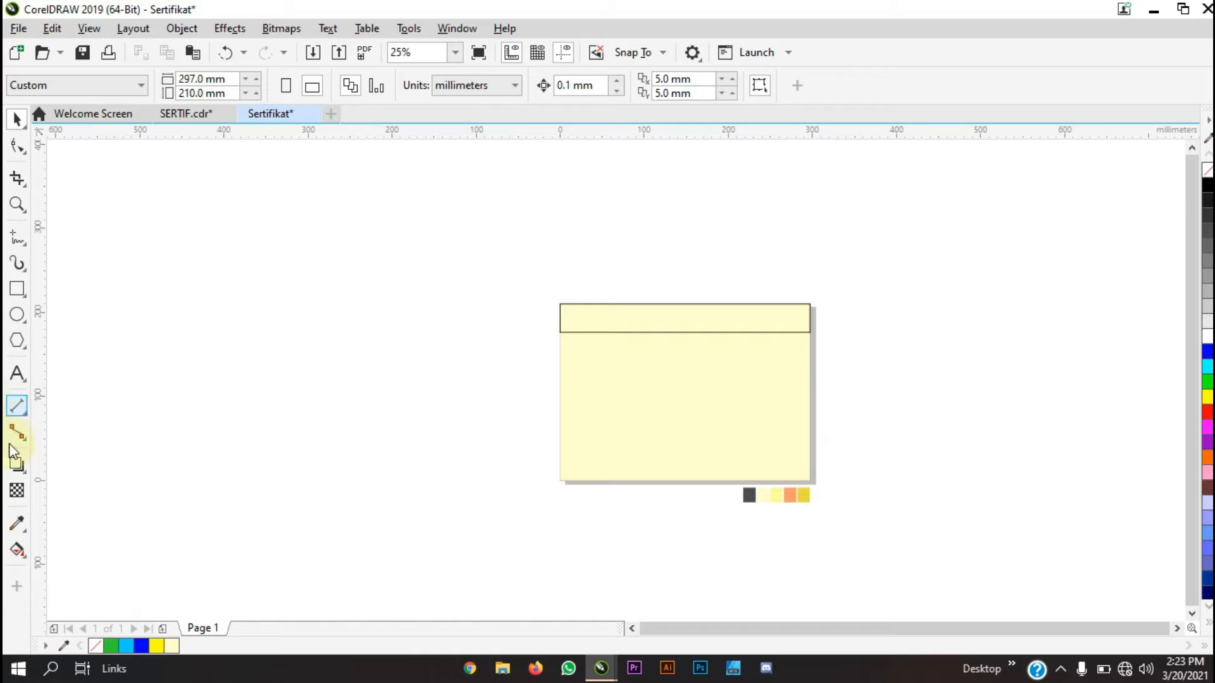
left_click(17, 524)
scroll(779, 492, "up", 4)
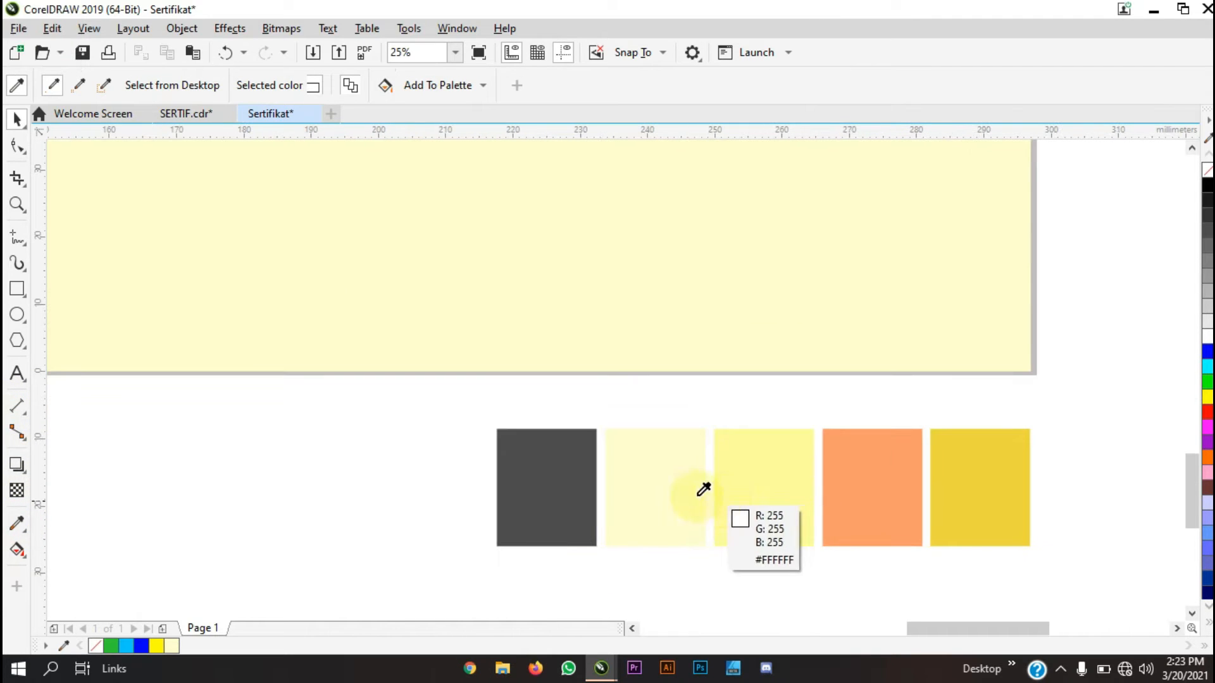
left_click(704, 489)
left_click(748, 494)
scroll(746, 496, "down", 3)
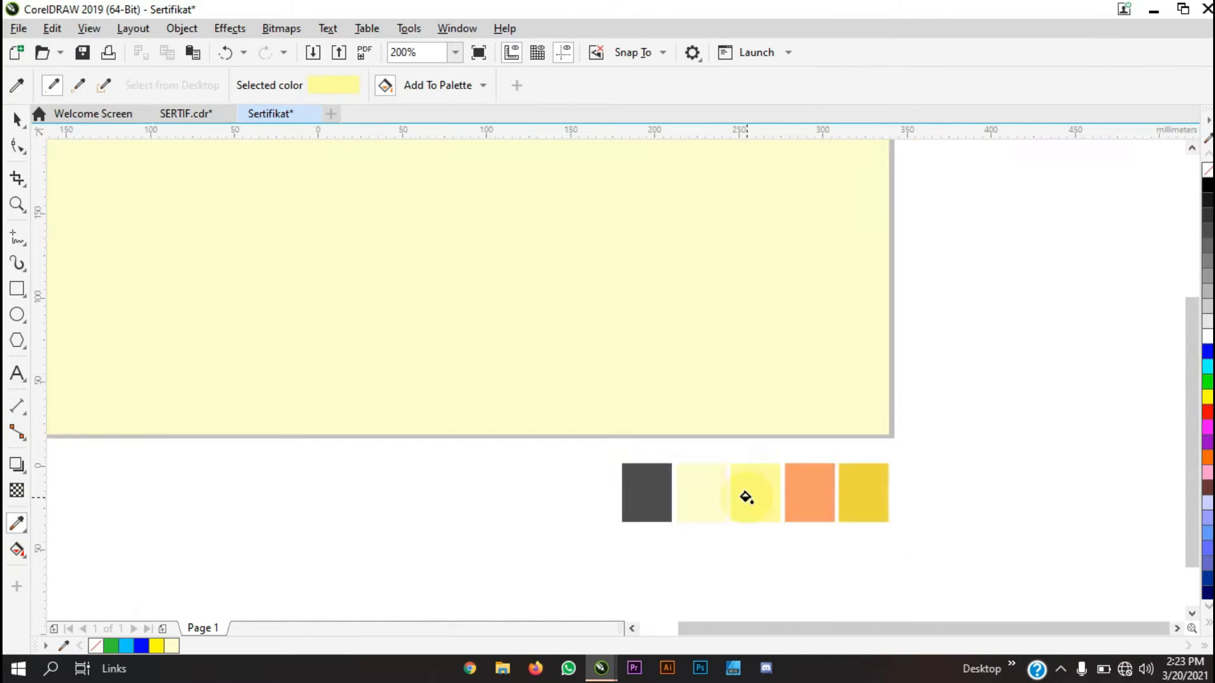
scroll(713, 320, "up", 2)
left_click(713, 320)
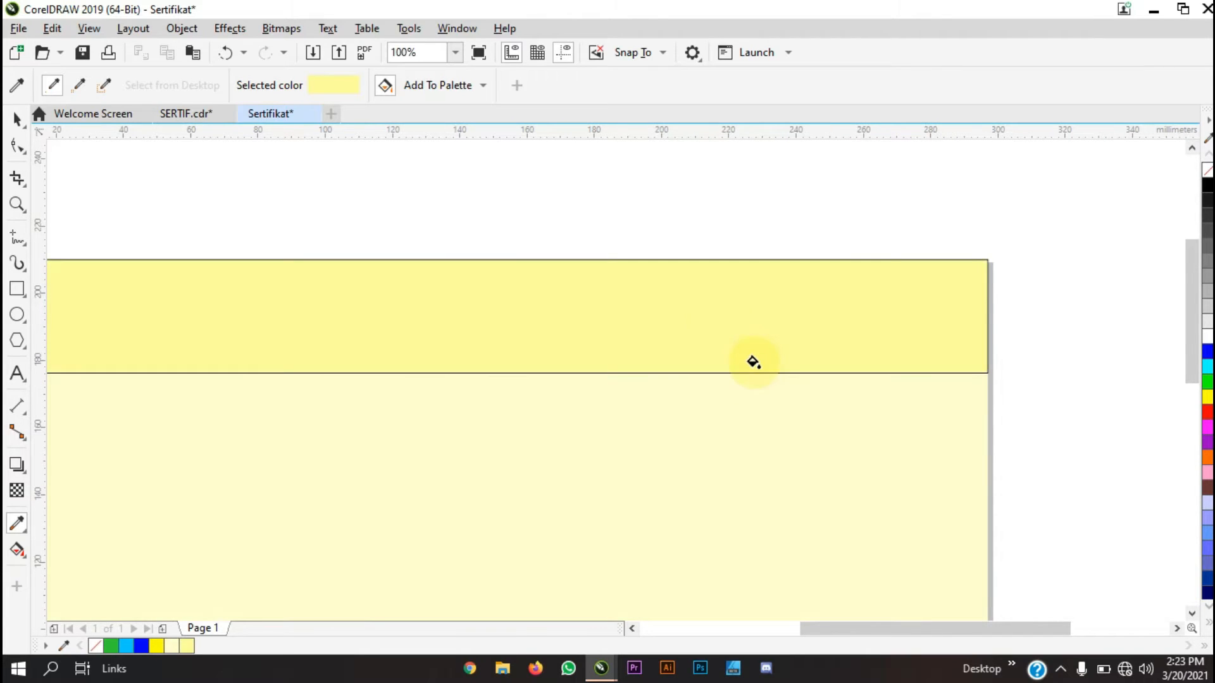
scroll(753, 361, "down", 1)
Remove the outline from the light yellow header rectangle
left_click(16, 121)
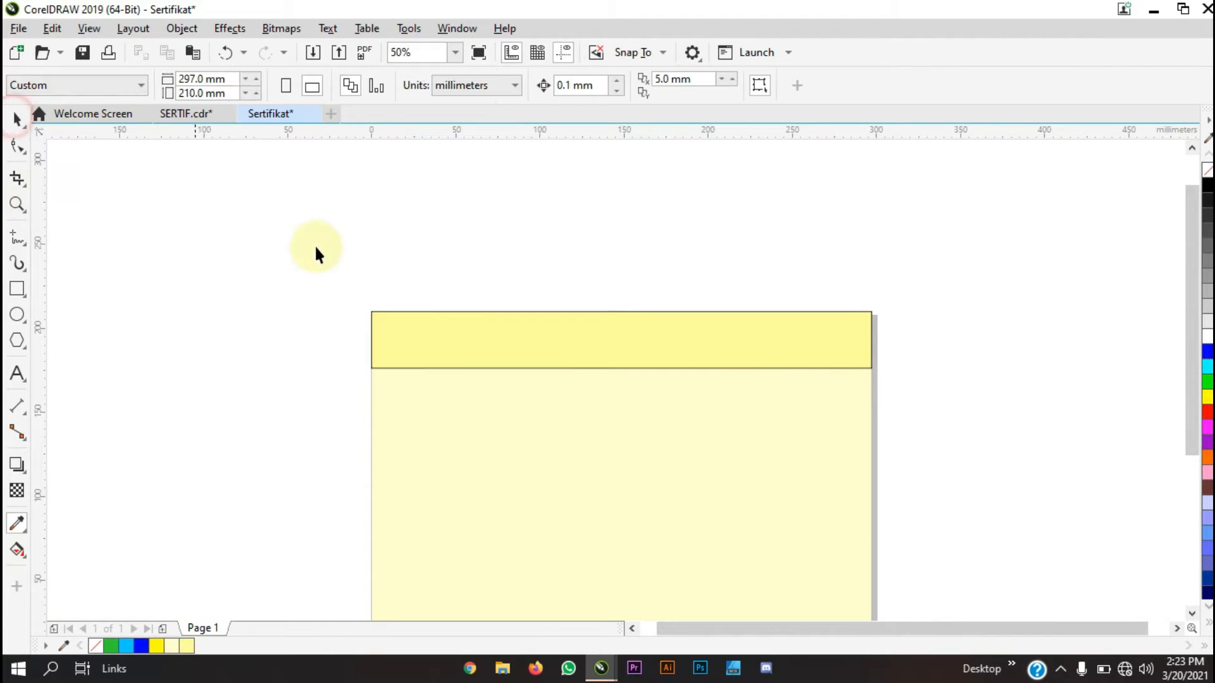
left_click(502, 348)
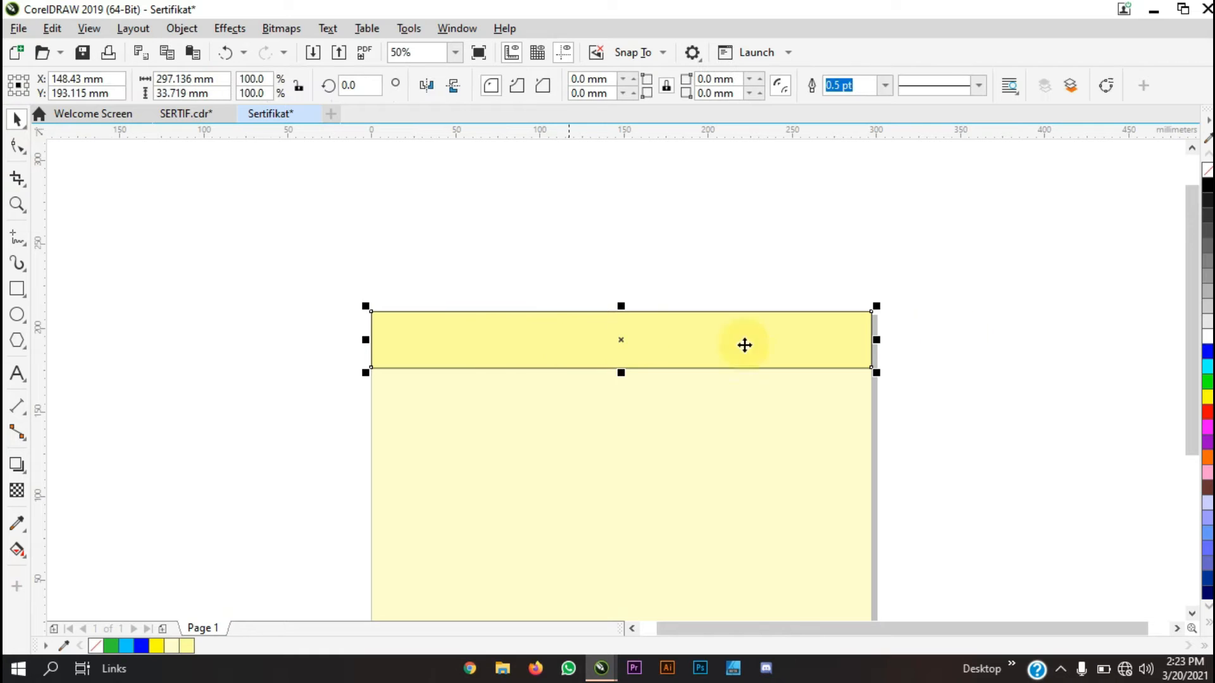
left_click(1051, 313)
scroll(941, 383, "down", 1)
left_click(942, 380)
scroll(795, 379, "up", 1)
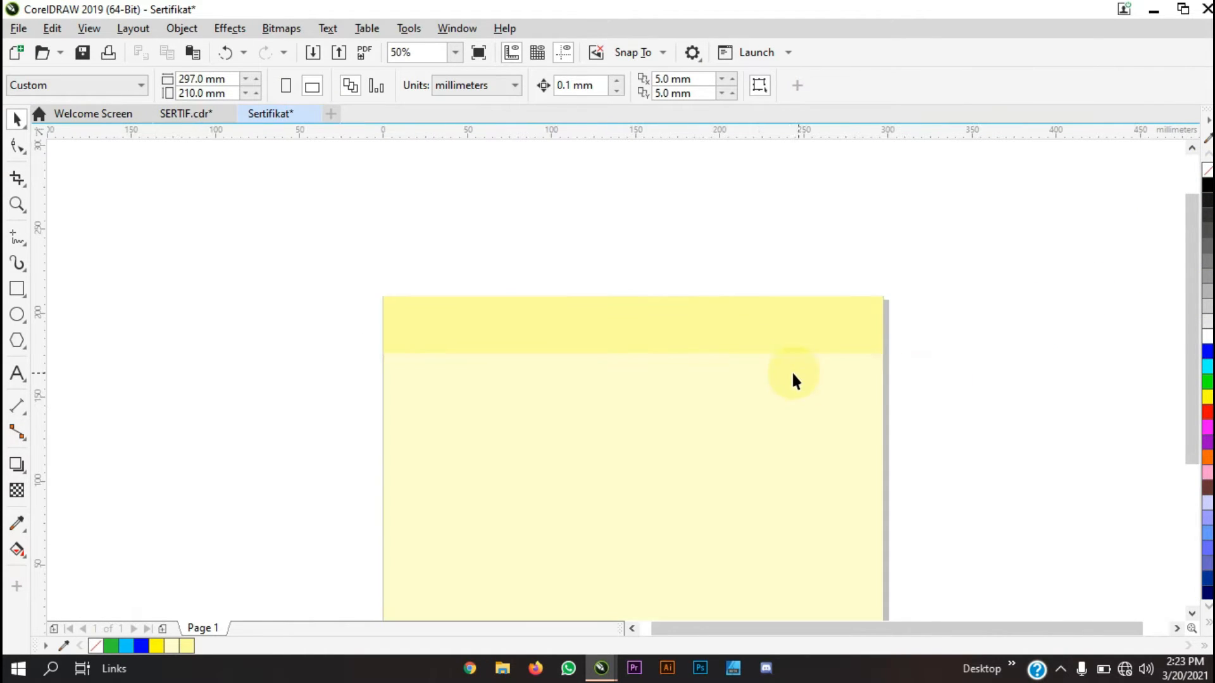
Stretch the header rectangle's lower edge downward to a height of about 42.5 mm
left_click(715, 340)
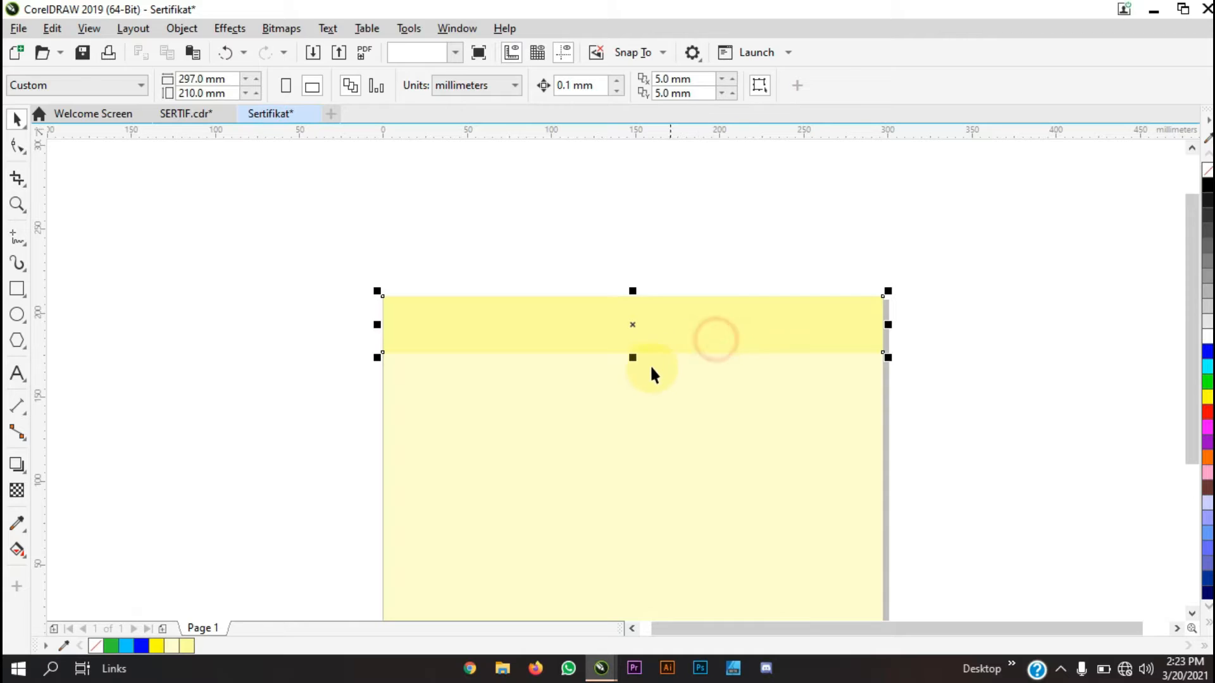
left_click(463, 274)
scroll(617, 347, "up", 2)
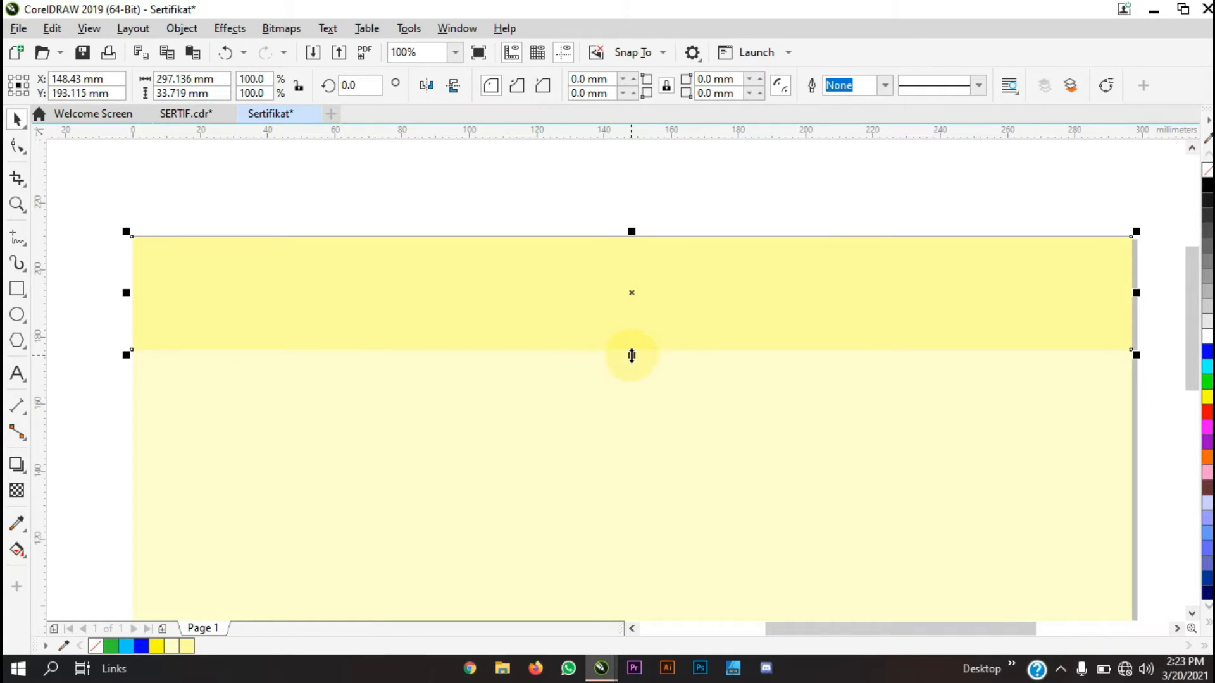
left_click_drag(632, 356, 634, 383)
left_click(583, 191)
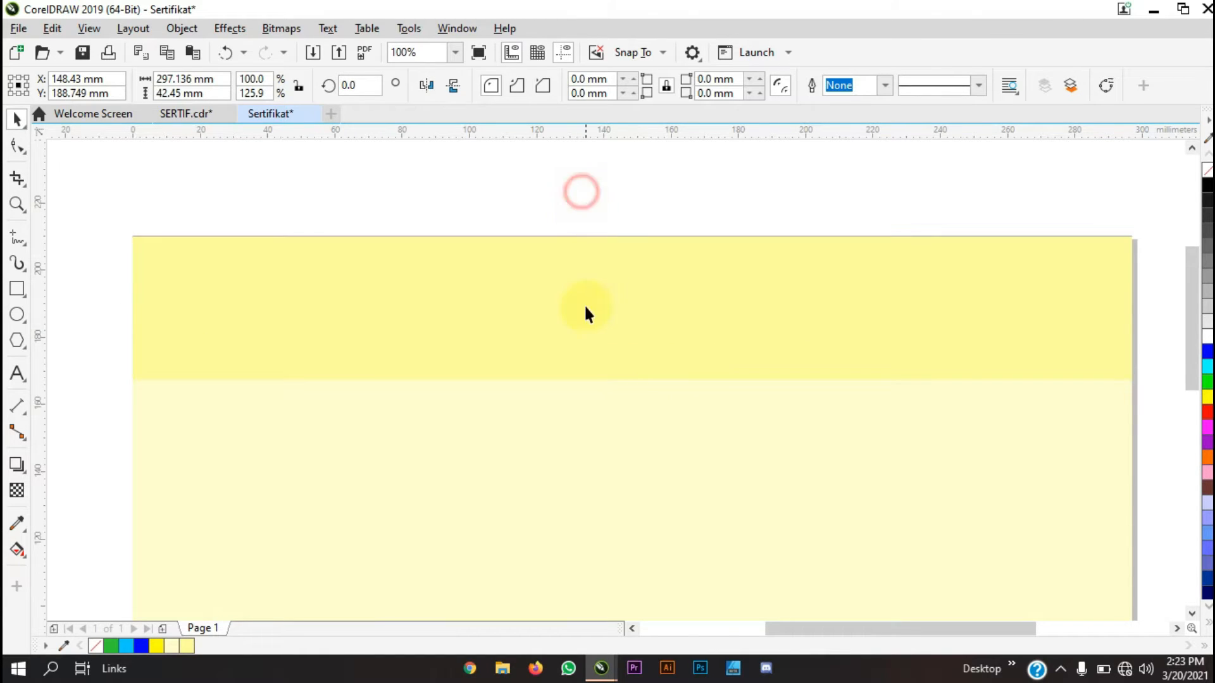
scroll(585, 313, "down", 2)
scroll(583, 309, "down", 2)
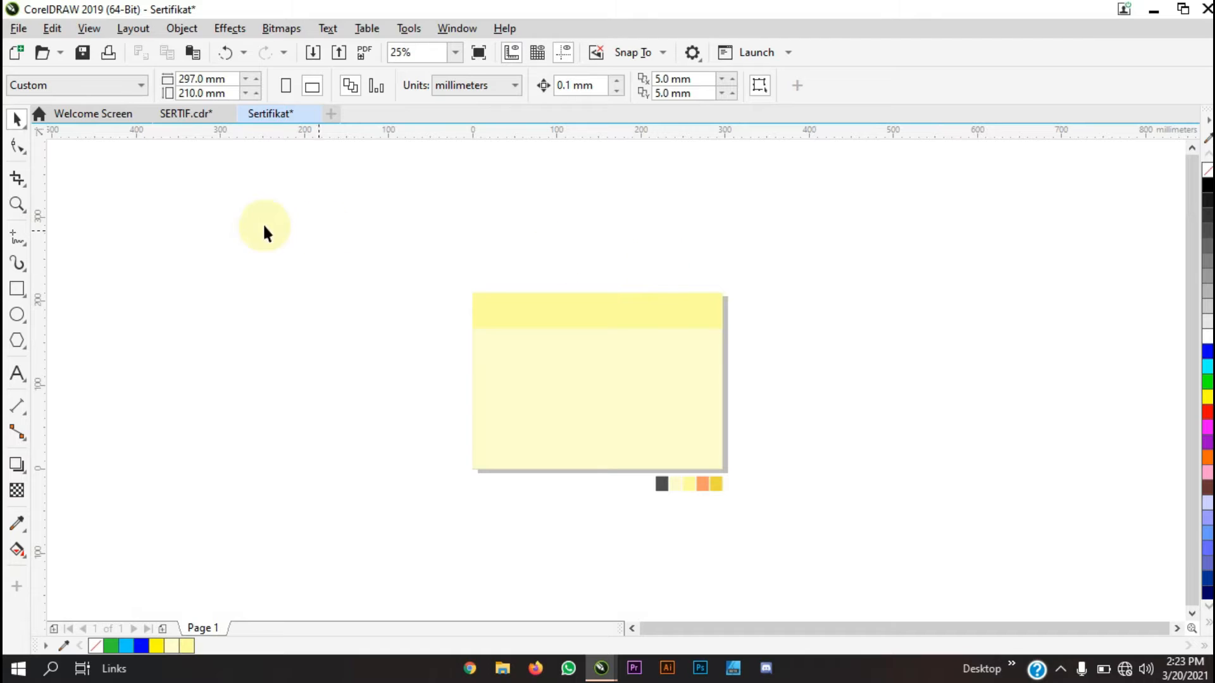
Examine the orange stripe and the thin gold stripe along the certificate's upper edge in SERTIF.cdr, and return to the Sertifikat document
left_click(174, 119)
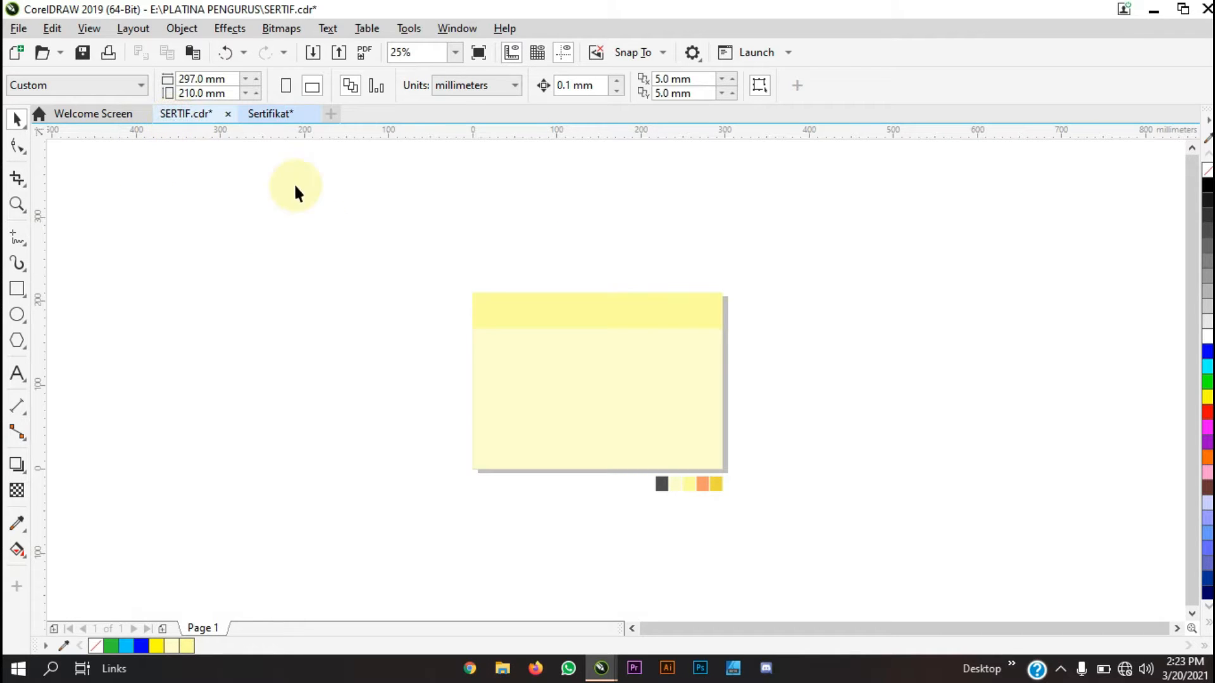
left_click(804, 319)
scroll(808, 312, "up", 5)
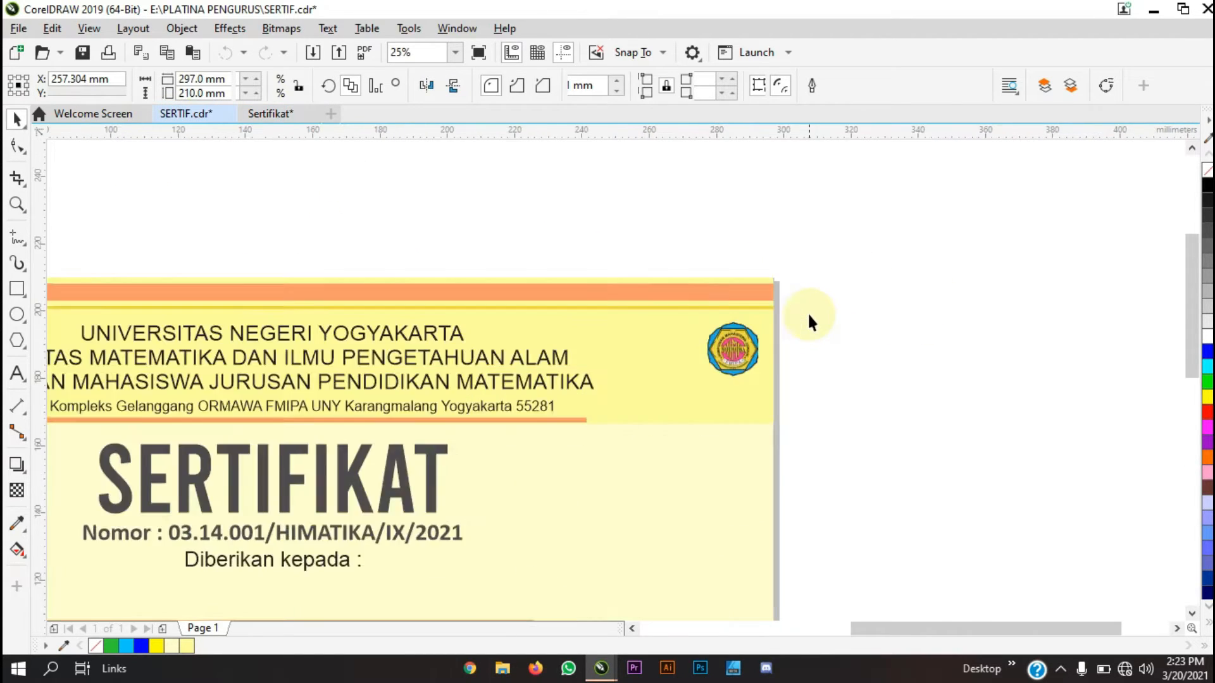
scroll(686, 278, "up", 2)
left_click(688, 278)
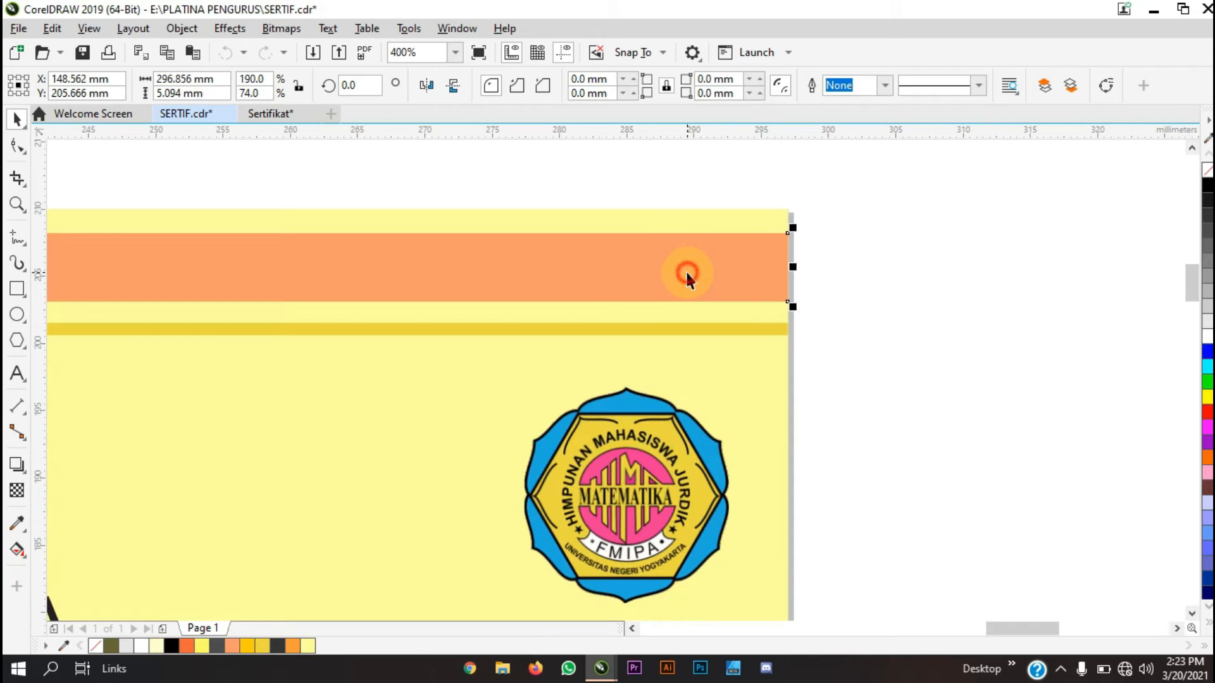
left_click(751, 335)
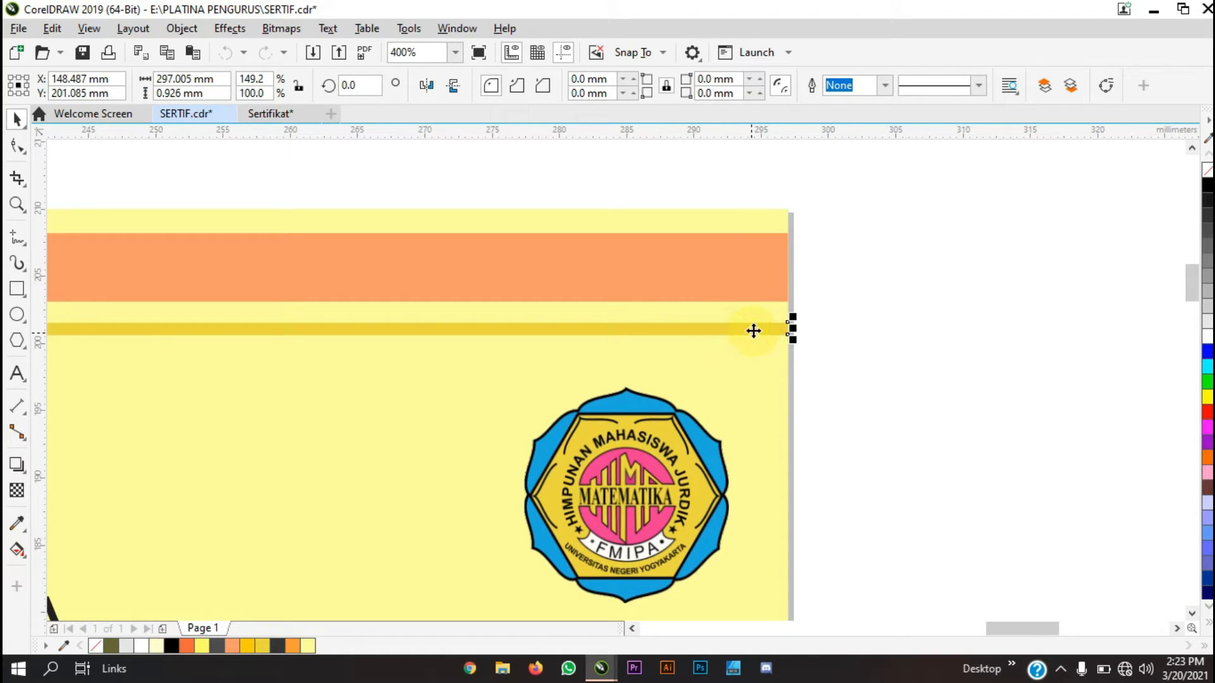
left_click(769, 279)
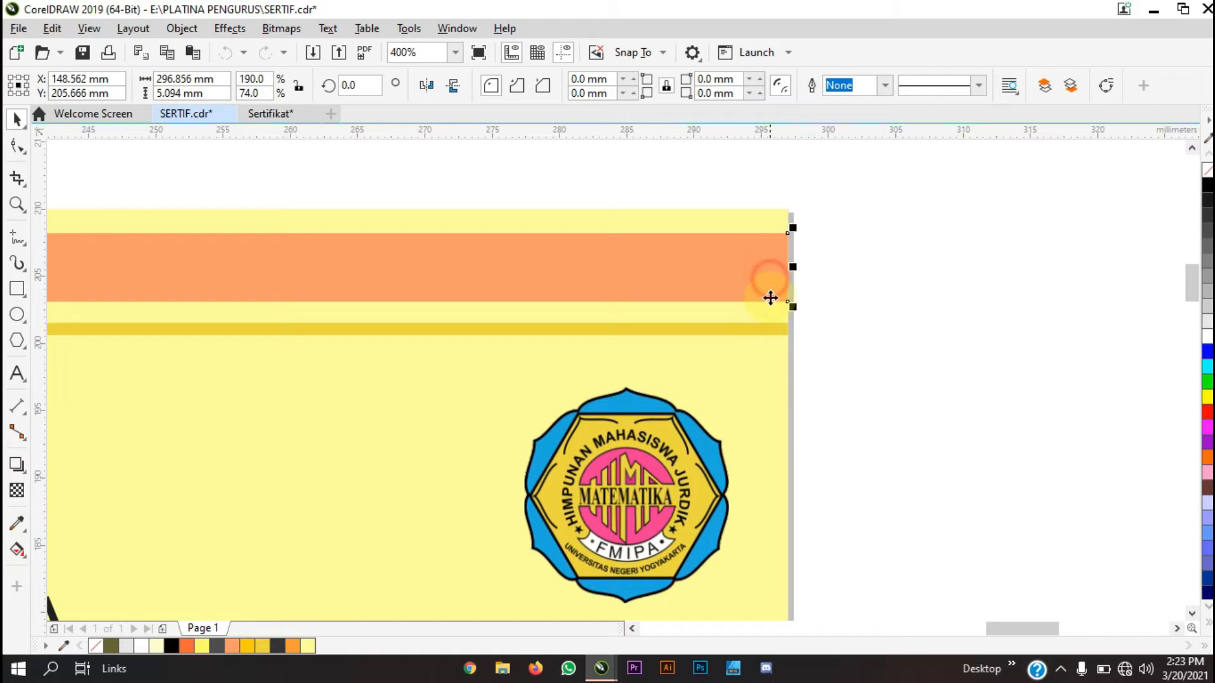
left_click(753, 336)
left_click(825, 336)
scroll(825, 336, "down", 4)
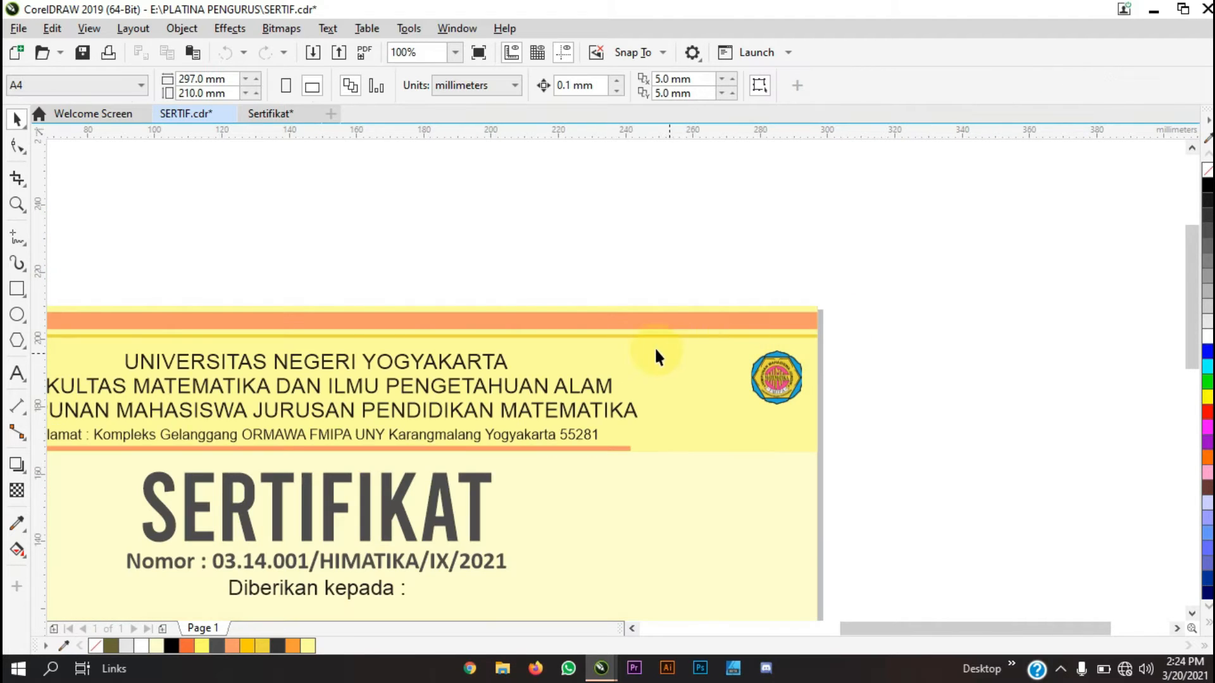
left_click(282, 114)
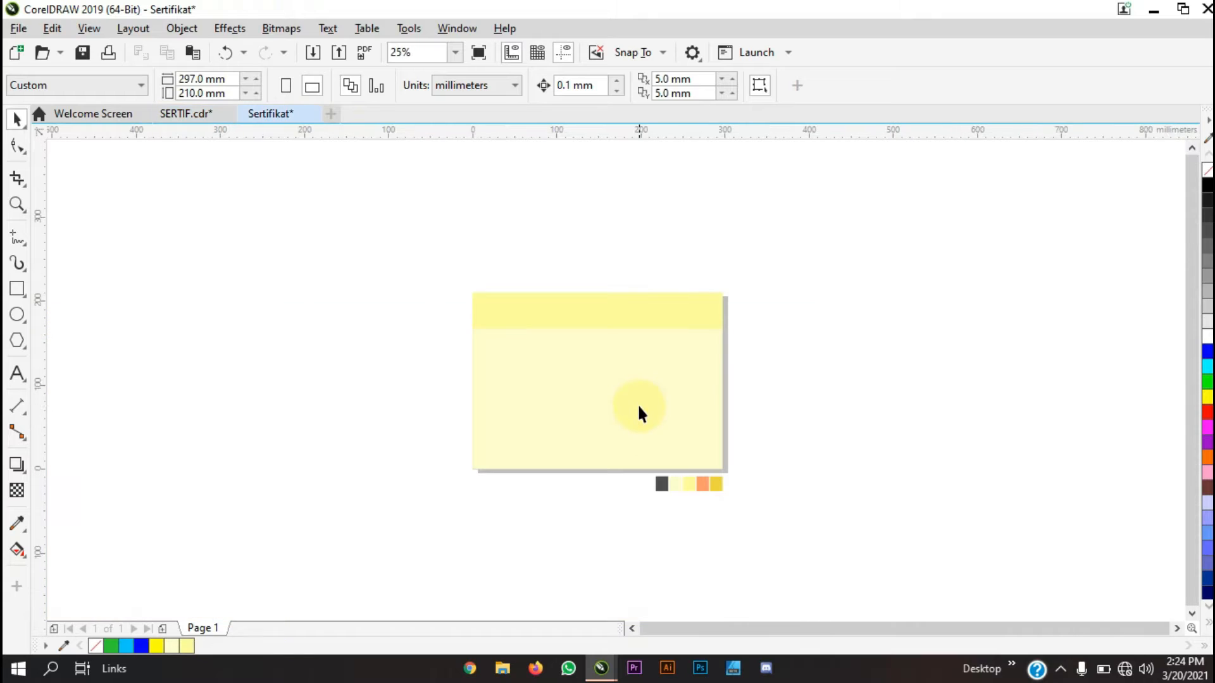
Draw a full-width stripe rectangle across the upper part of the header band, about 297.1 by 10.1 mm
left_click(17, 289)
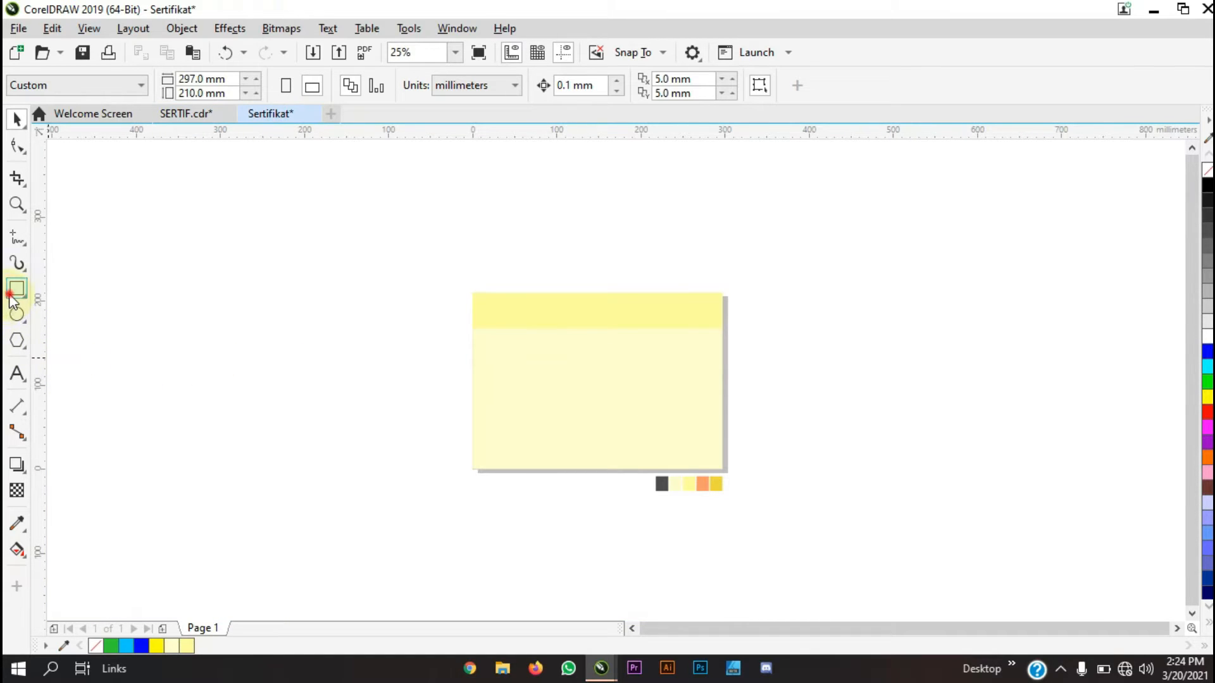
scroll(474, 297, "up", 4)
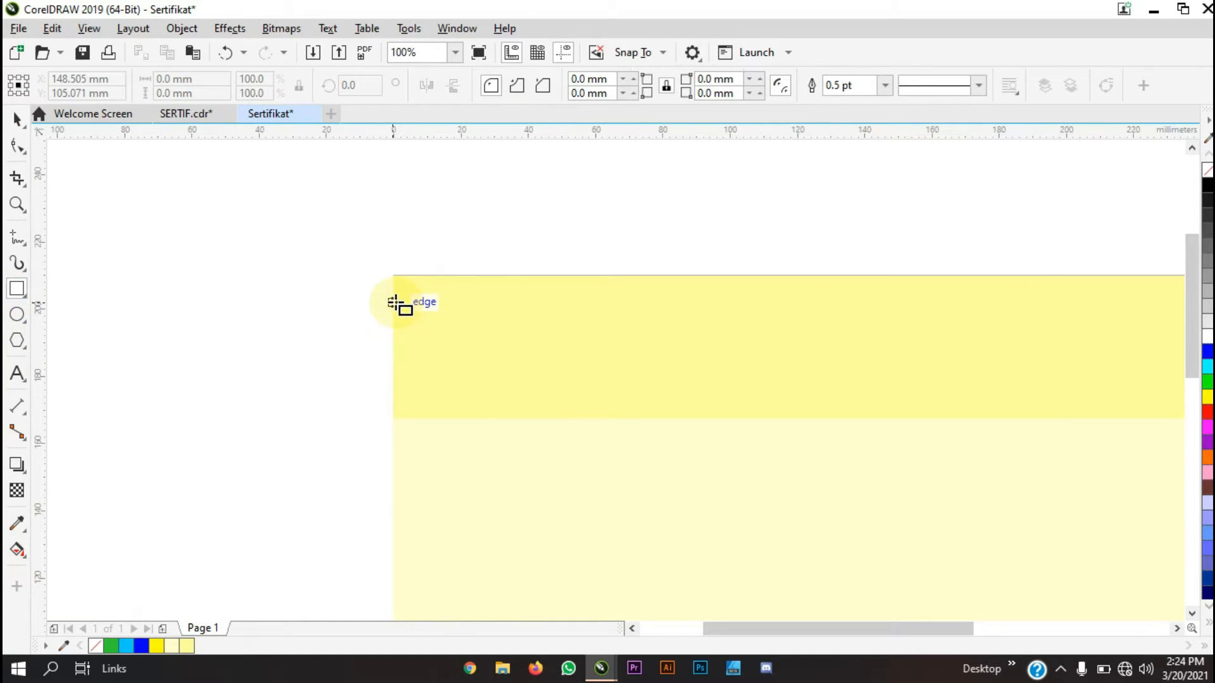
scroll(399, 305, "down", 2)
left_click_drag(395, 302, 894, 319)
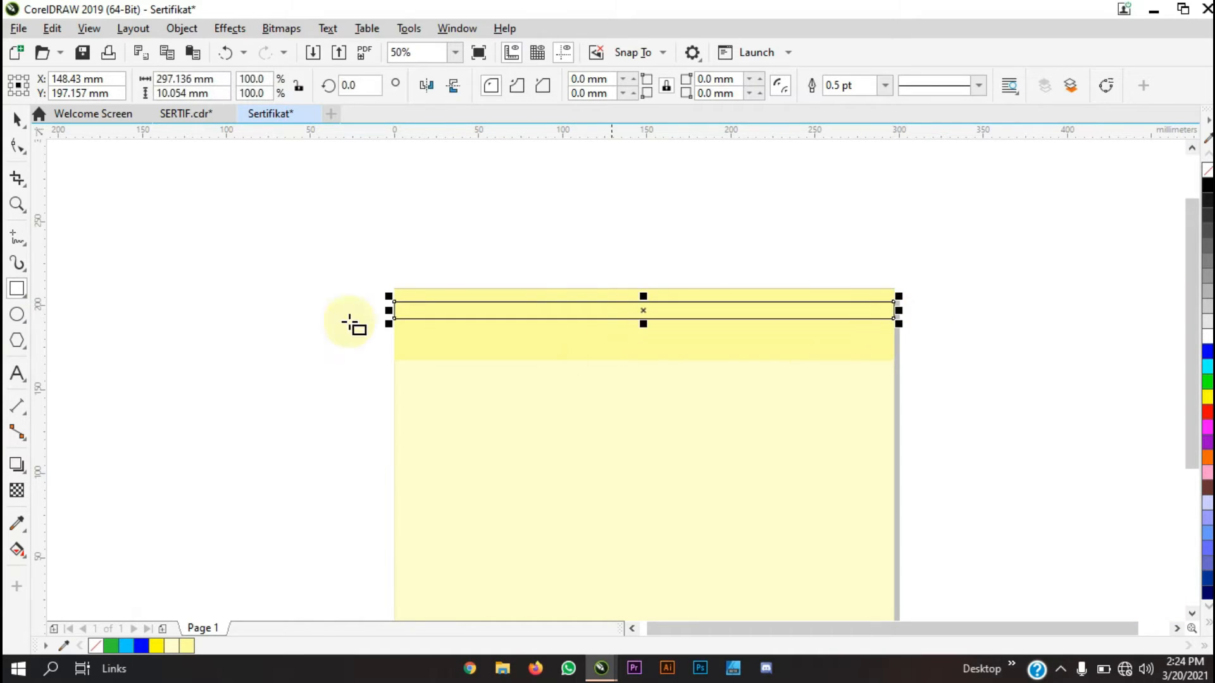
left_click(13, 127)
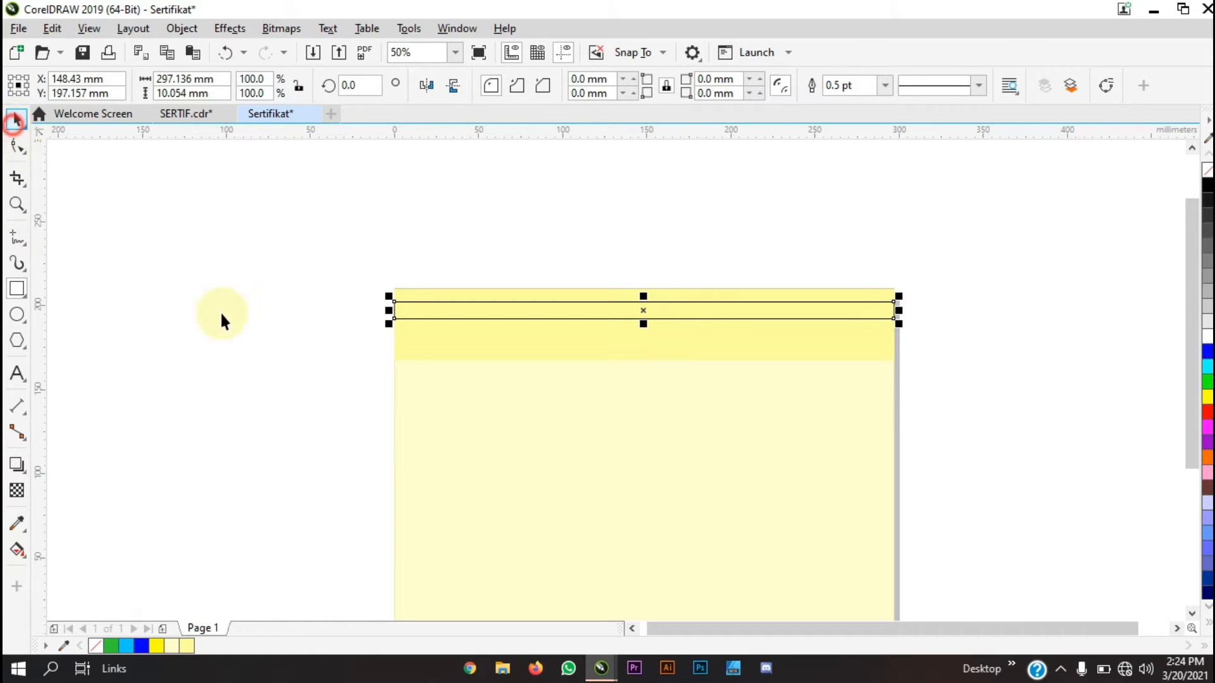
Sample the Peach (#FF9966) swatch below the page and fill the new stripe rectangle with it
scroll(302, 389, "down", 2)
left_click(536, 582)
scroll(536, 582, "up", 2)
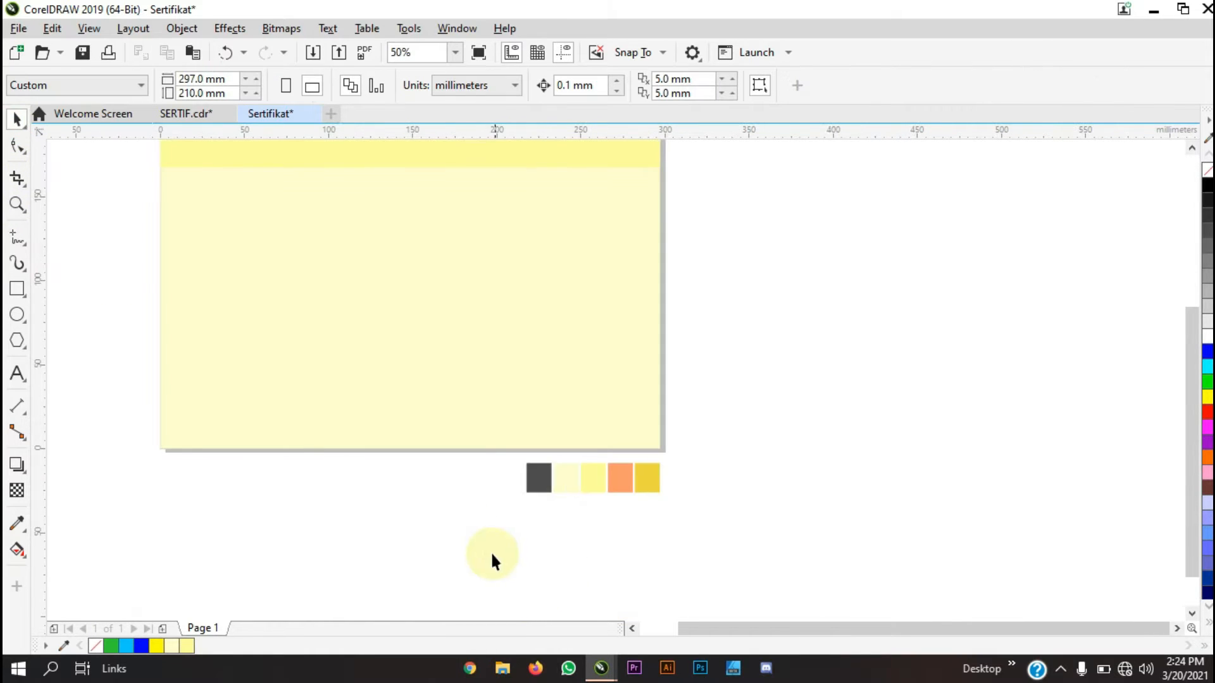
left_click(17, 525)
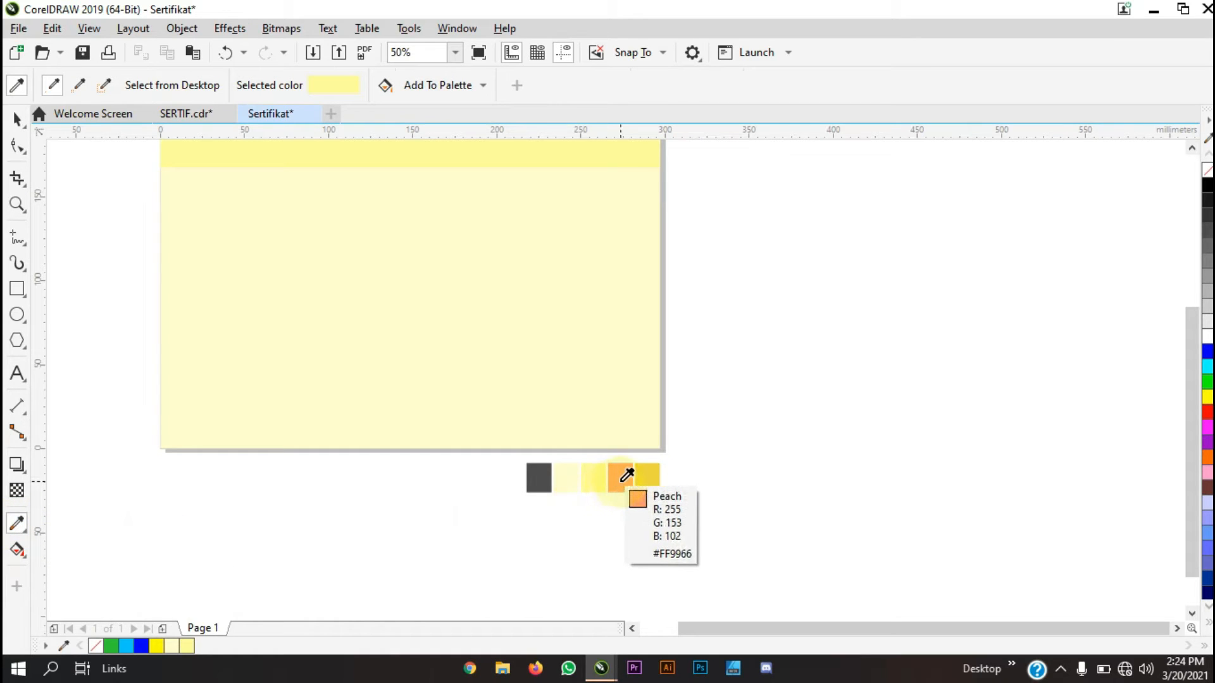
left_click(625, 476)
scroll(610, 469, "down", 1)
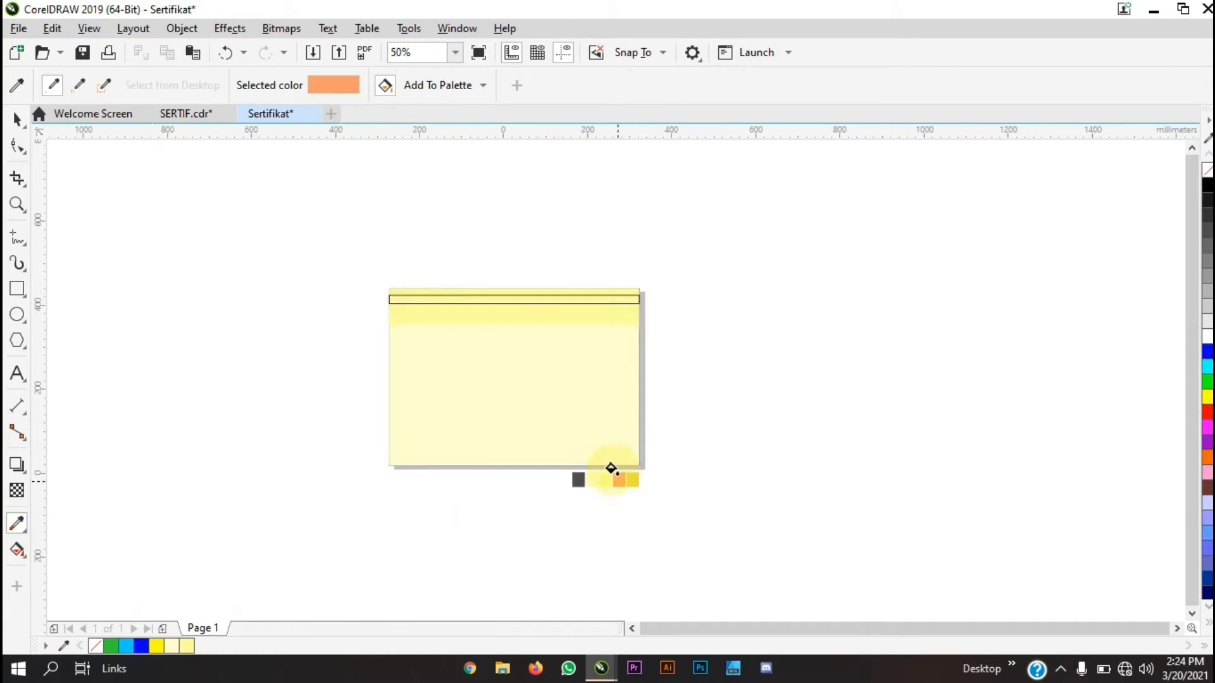
scroll(591, 379, "up", 3)
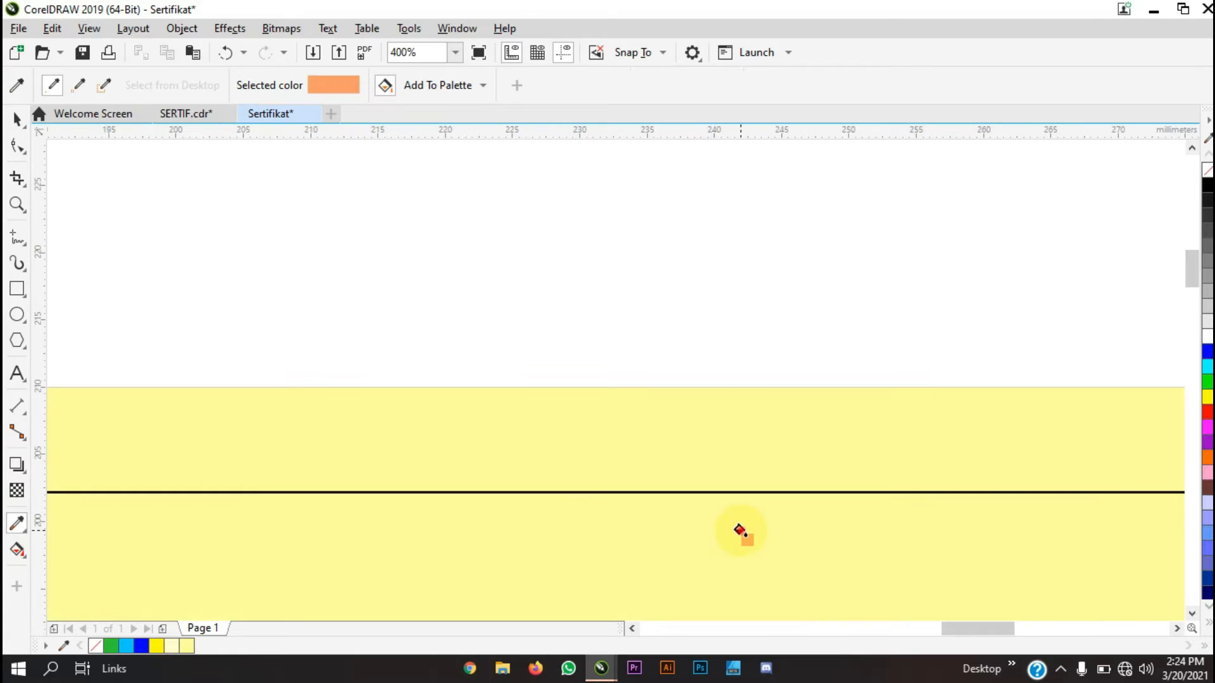
left_click(738, 531)
scroll(705, 519, "down", 3)
key("space")
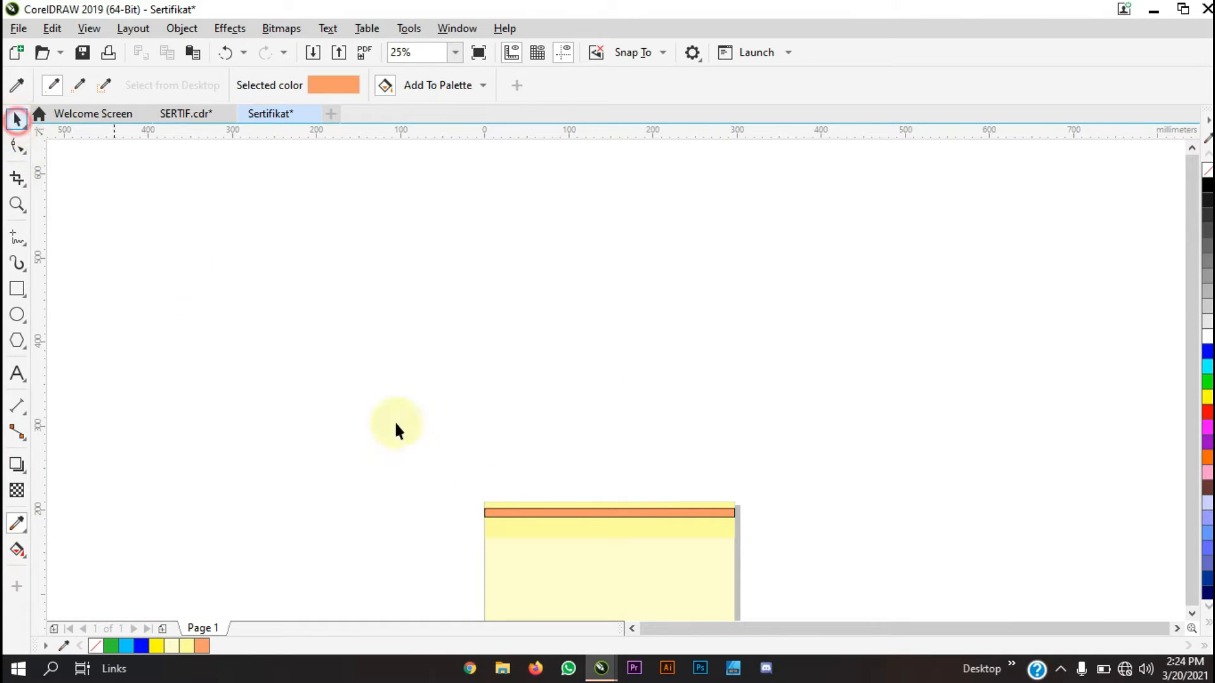
Remove the outline from the peach stripe in the header band
scroll(605, 550, "up", 3)
left_click(753, 316)
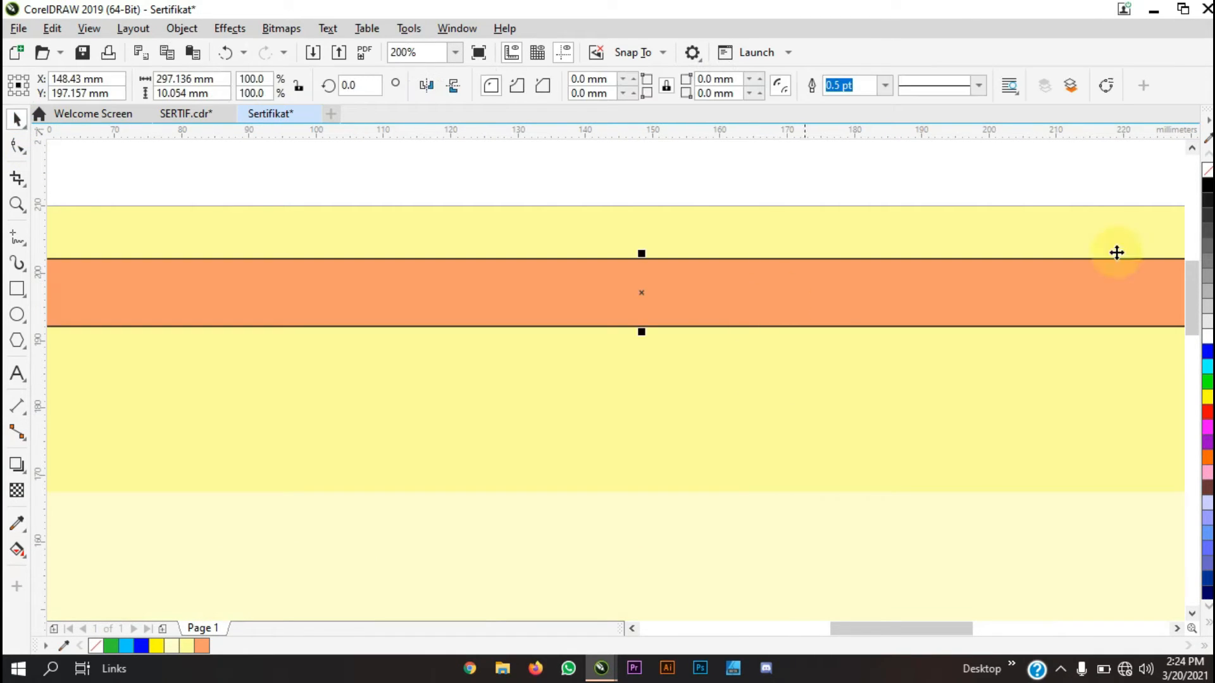
right_click(1208, 170)
left_click(1025, 177)
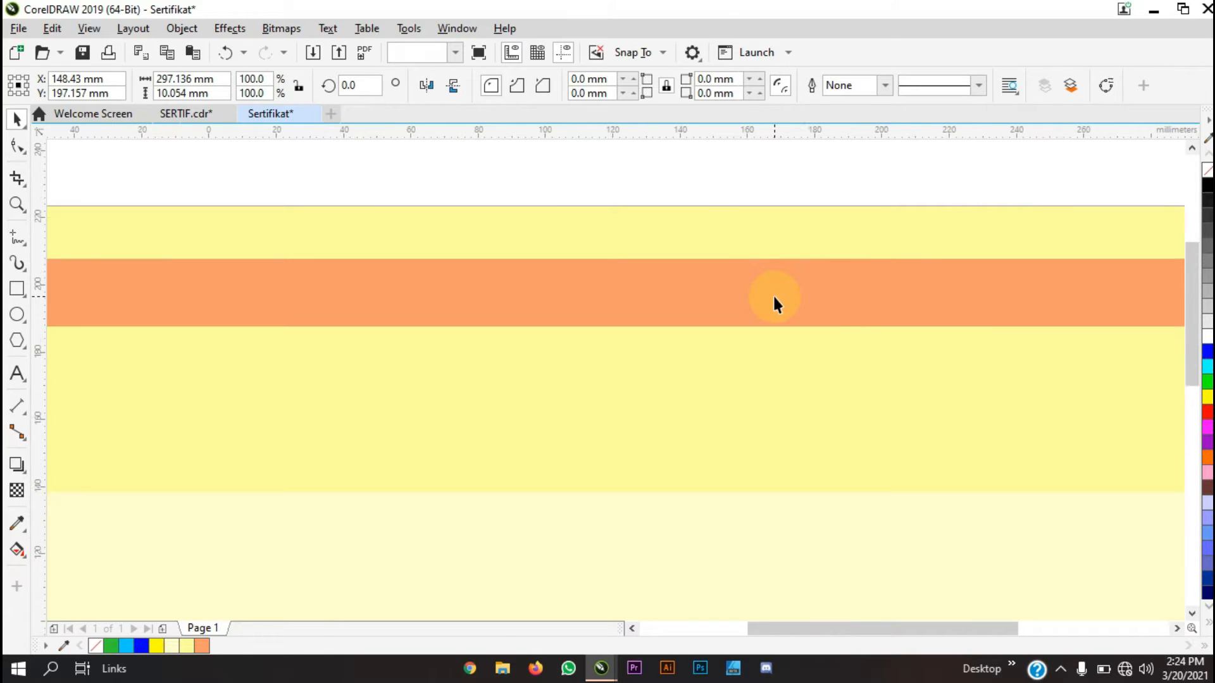
scroll(773, 297, "down", 2)
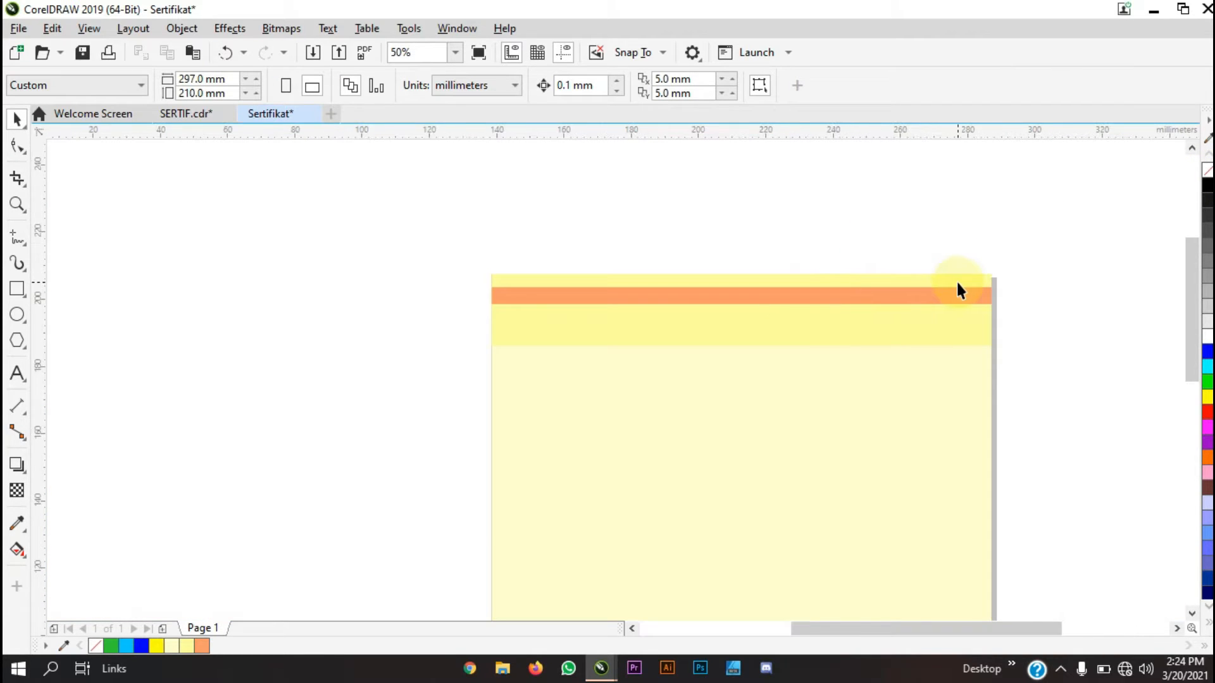
Nudge the peach stripe upward in the header by about 3.1 mm, to a Y position of about 200.3 mm
scroll(956, 280, "up", 1)
left_click(930, 310)
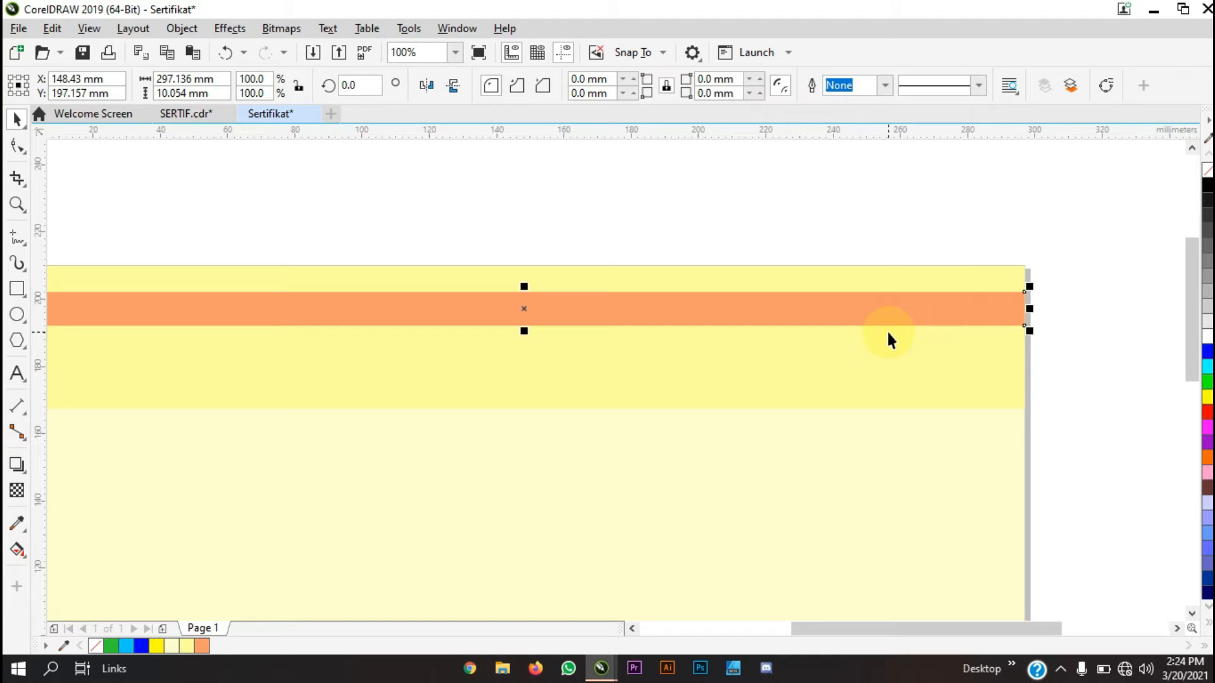
key("Up")
key("Up")
key("Up")
key("Up")
key("Up")
key("Up")
key("Up")
key("Up")
key("Up")
key("Up")
key("Up")
key("Up")
key("Up")
key("Up")
key("Up")
key("Up")
key("Up")
key("Up")
key("Up")
key("Up")
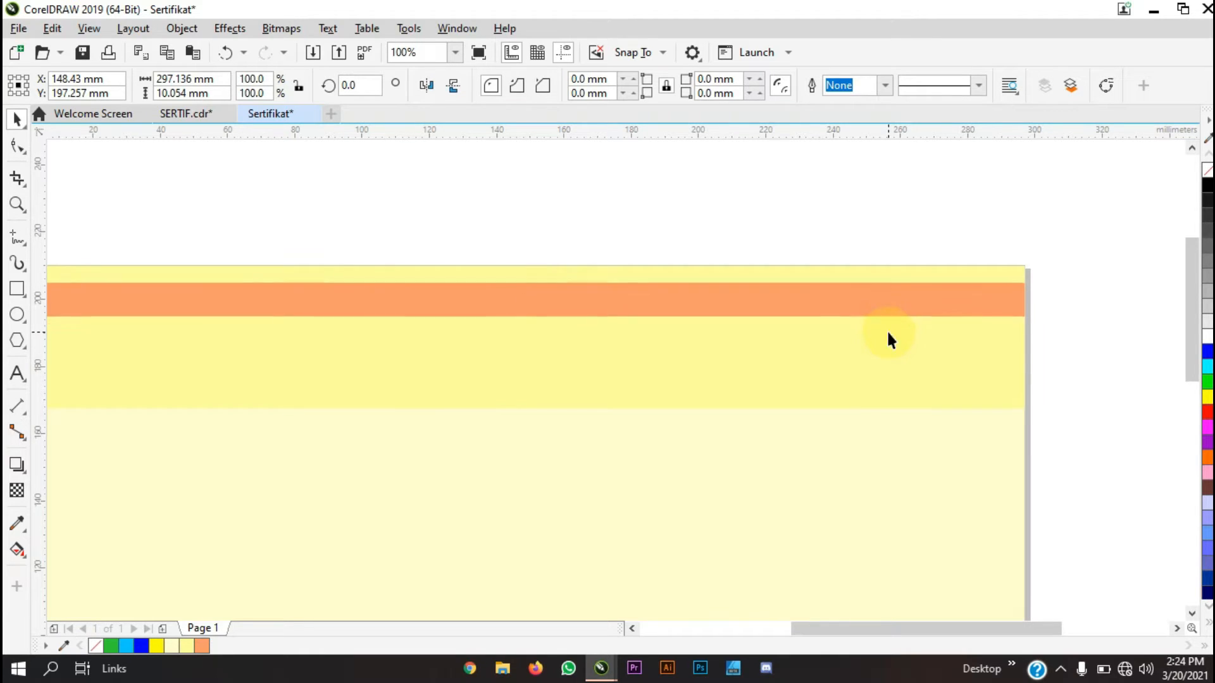
key("Up")
key("Up")
key("Up")
key("Up")
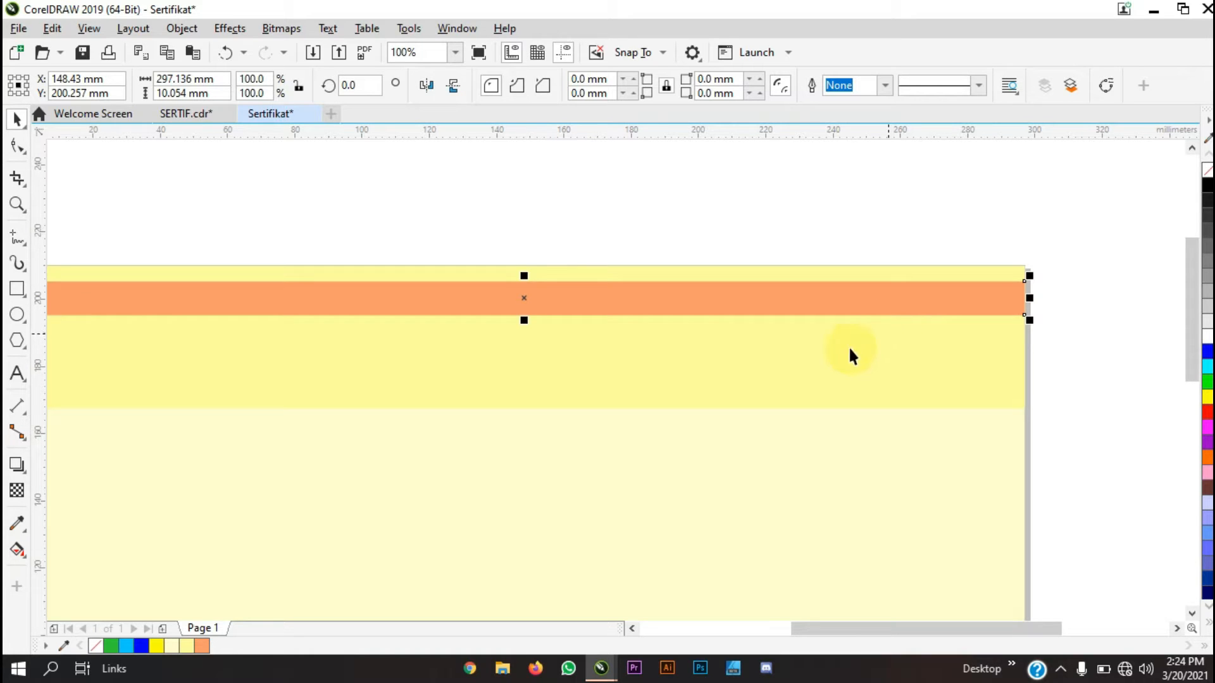
left_click(648, 220)
Examine the thin gold stripe beneath the orange one in SERTIF.cdr, and return to the Sertifikat document
scroll(648, 222, "down", 2)
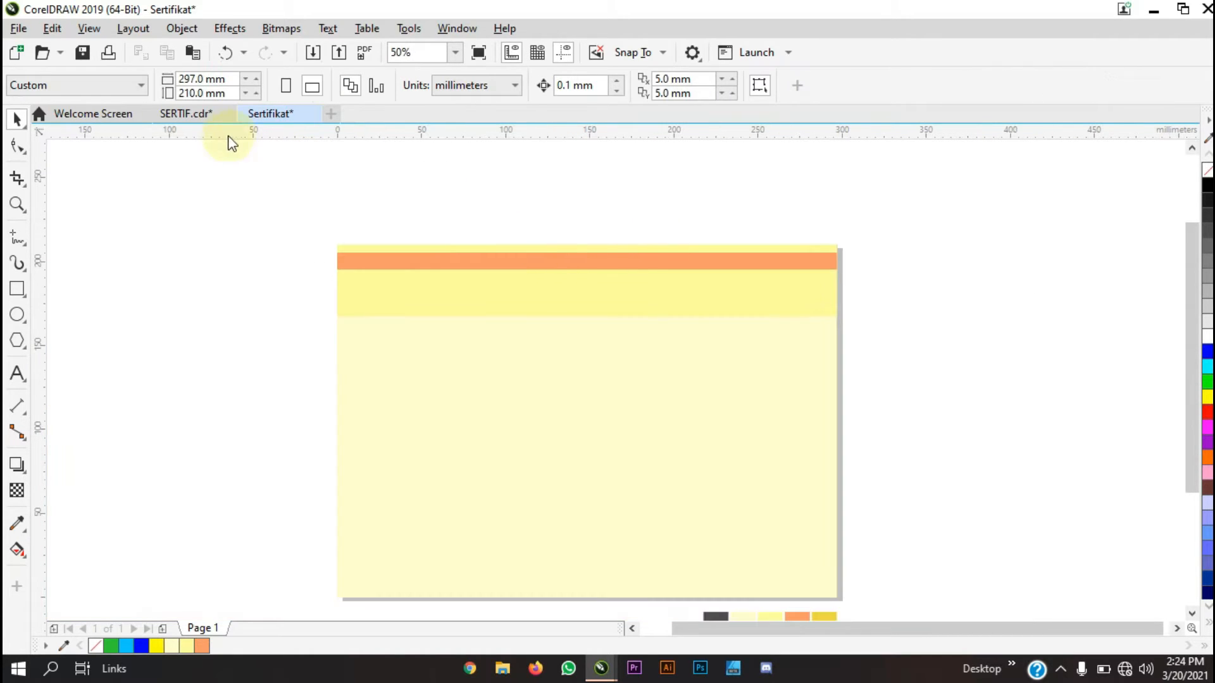
left_click(189, 116)
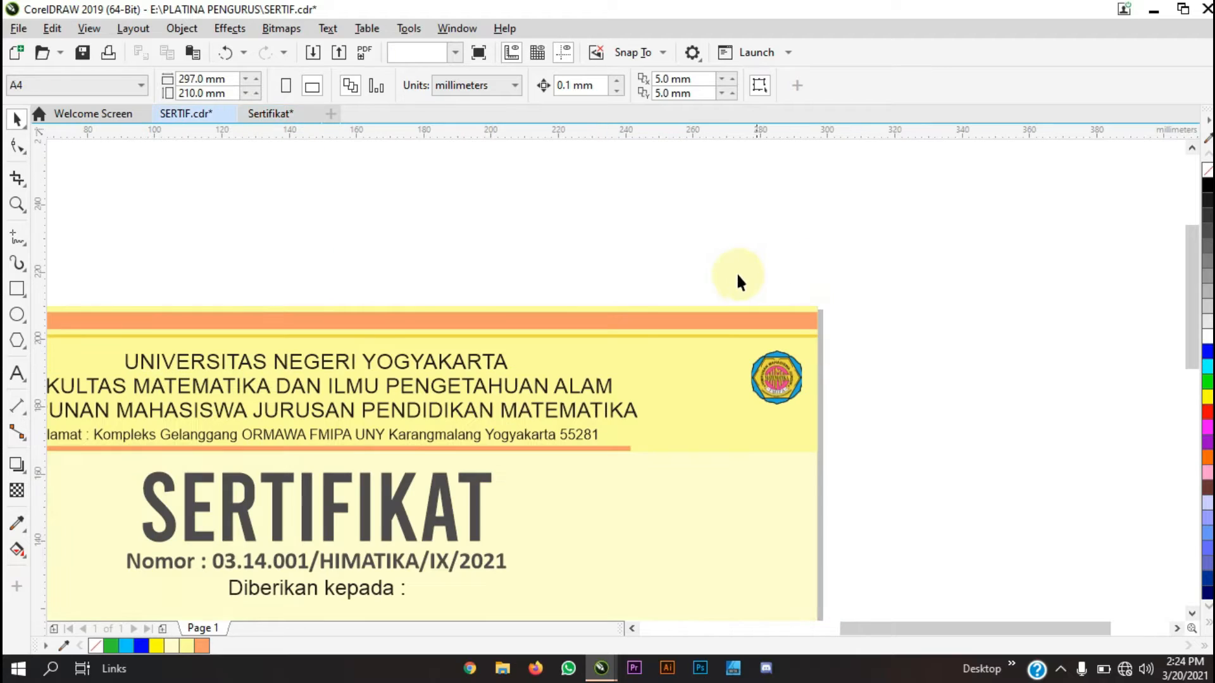
left_click(812, 337)
left_click(884, 330)
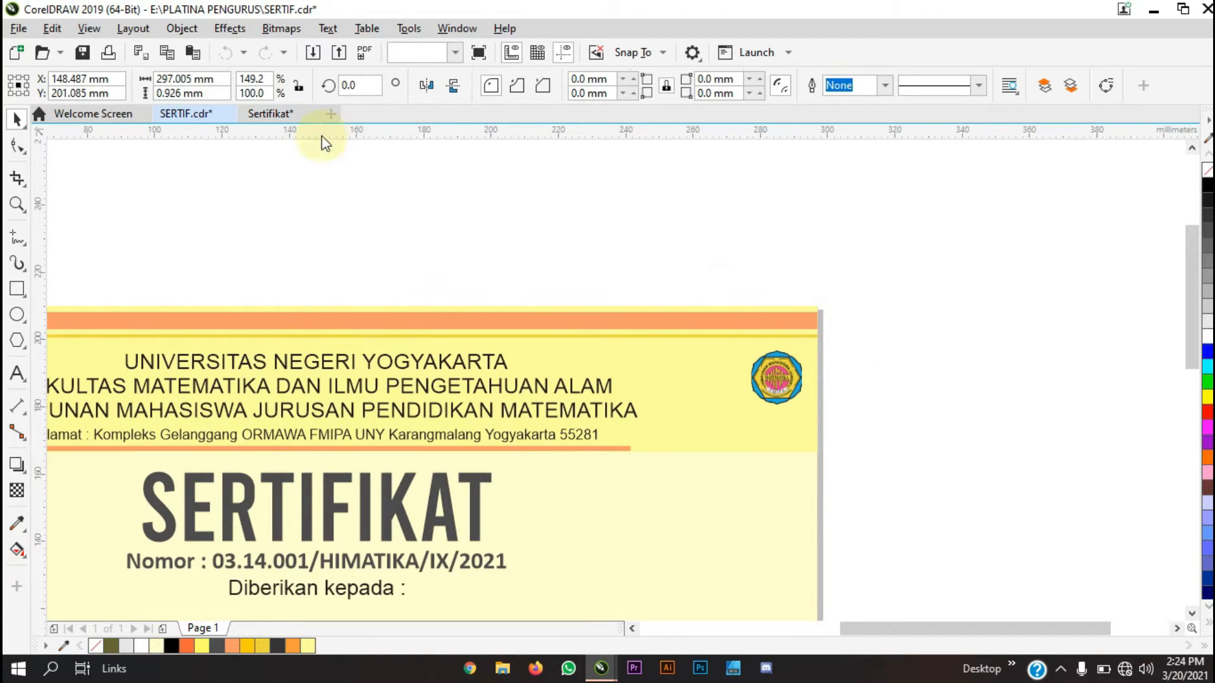
left_click(262, 116)
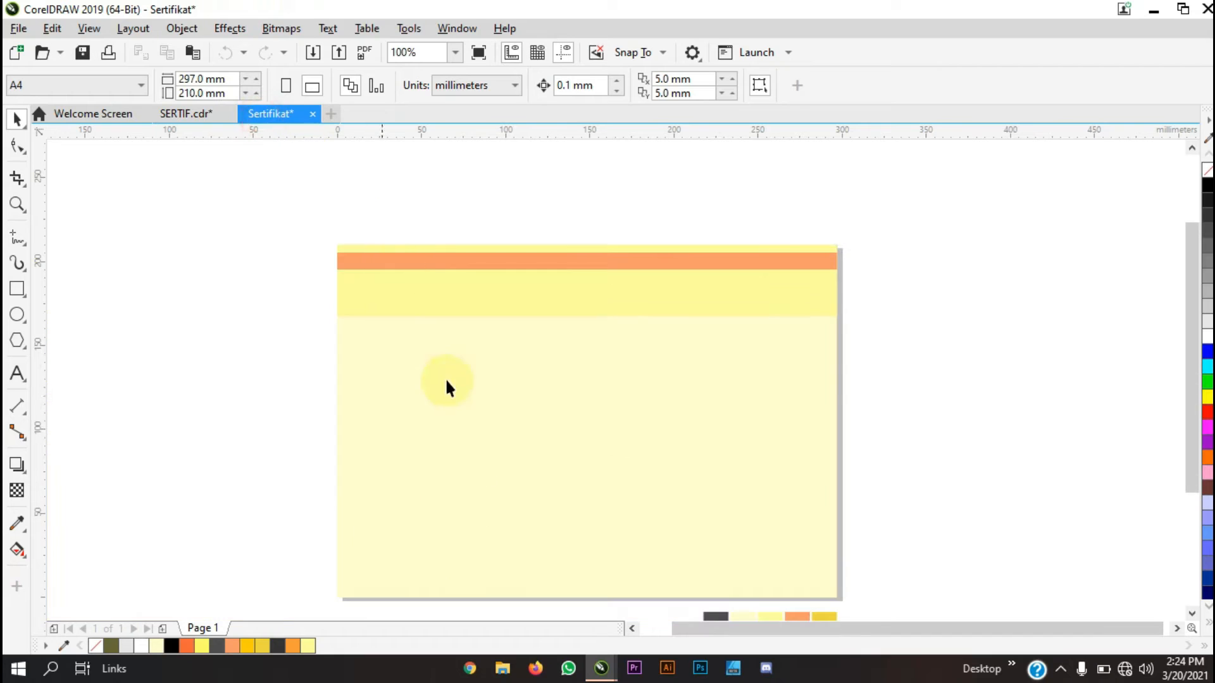
Draw a rectangle starting at the page's left edge, just below the peach stripe
left_click(15, 290)
scroll(347, 269, "up", 2)
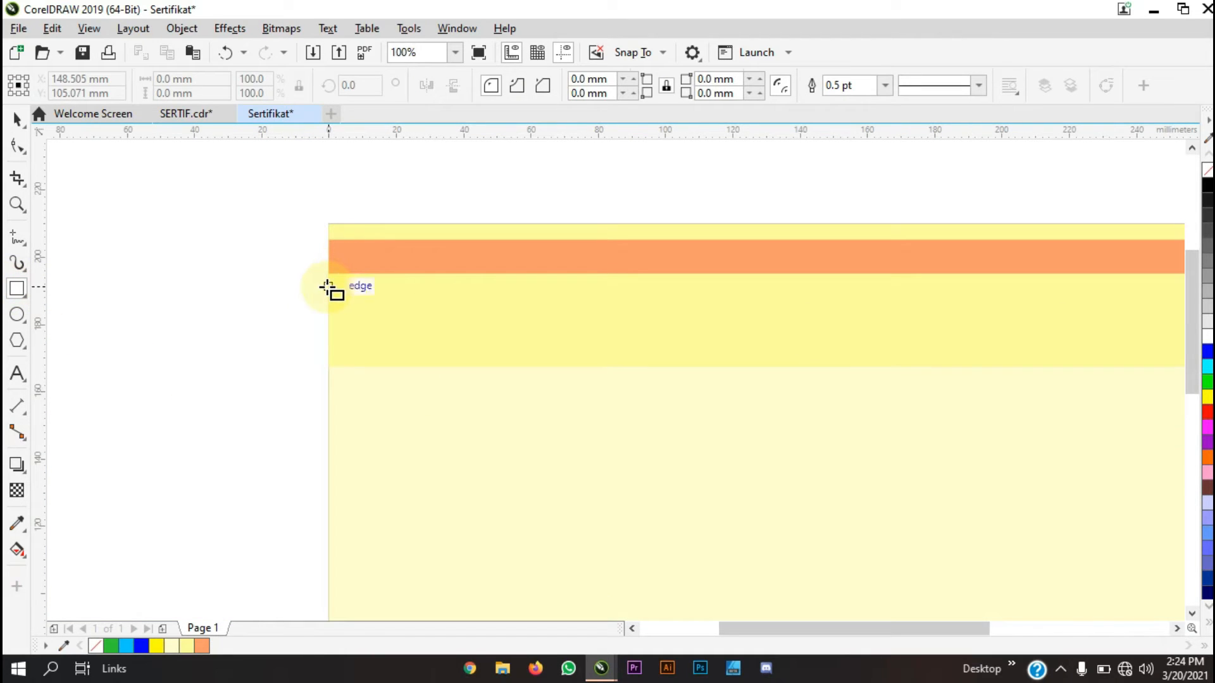
Draw a thin rectangle about 297 x 2.5 mm across the full page width, just below the orange band
scroll(327, 288, "down", 2)
left_click_drag(328, 289, 828, 291)
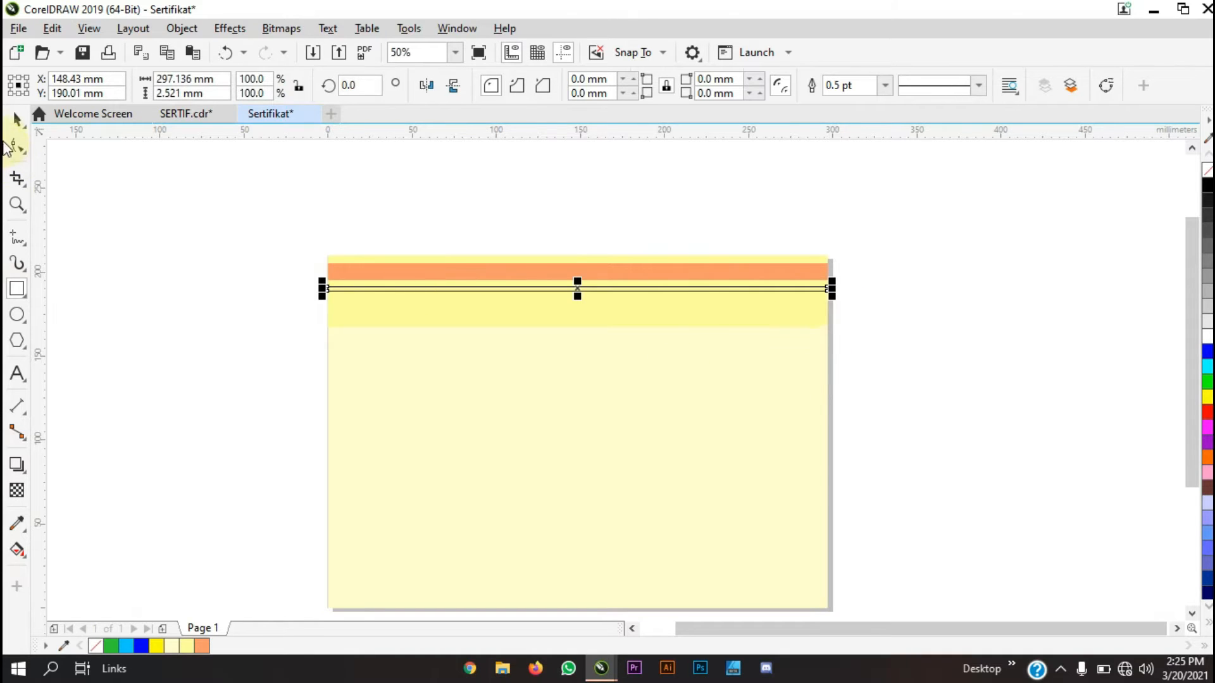
left_click(16, 119)
left_click(140, 256)
scroll(255, 335, "down", 2)
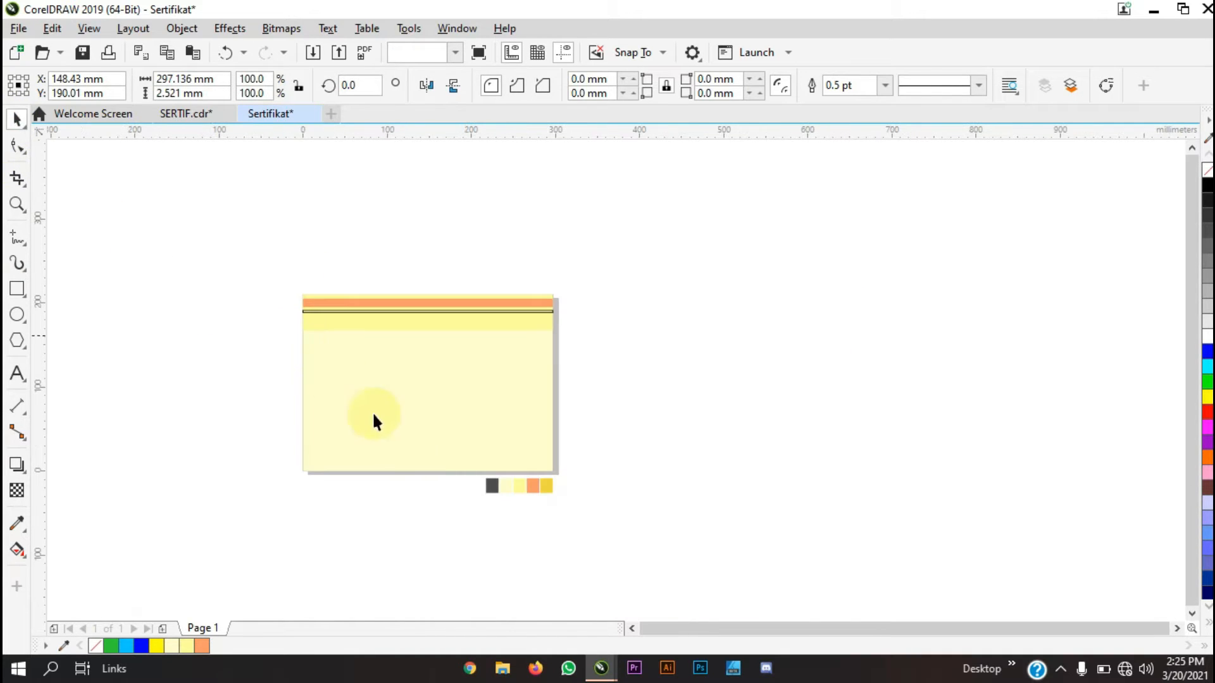
Sample the gold swatch below the page with the Color Eyedropper and fill the thin strip with it
scroll(588, 487, "up", 4)
left_click(440, 481)
scroll(478, 468, "down", 4)
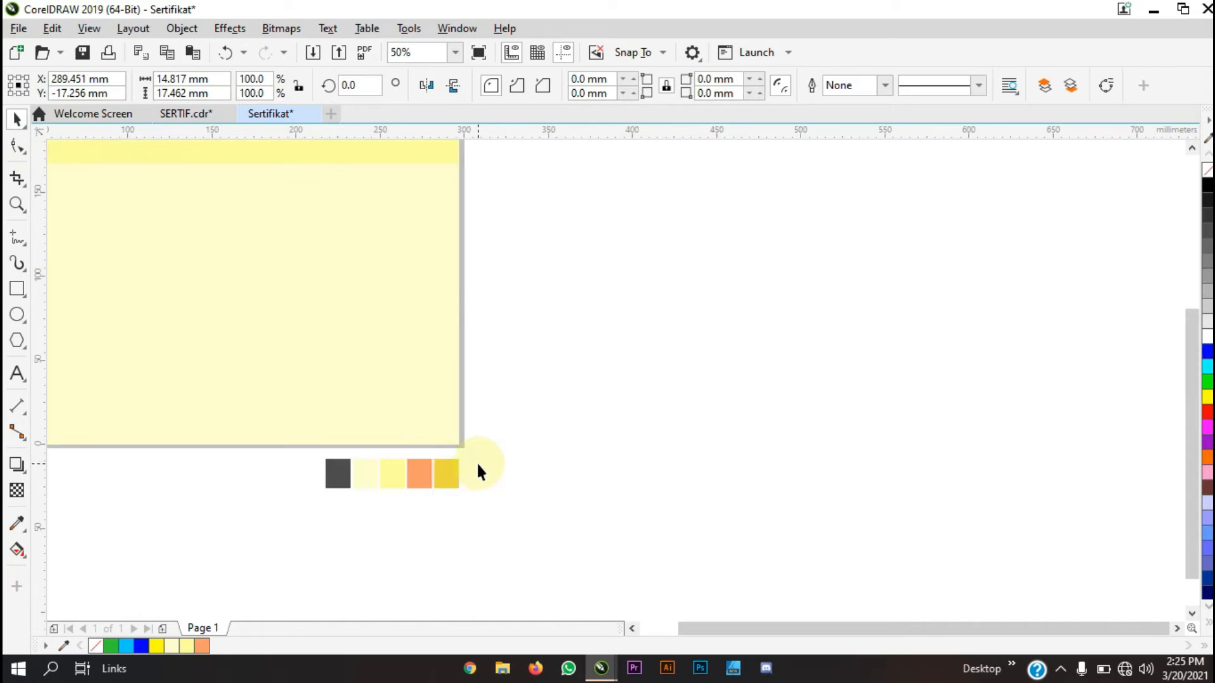
left_click(17, 523)
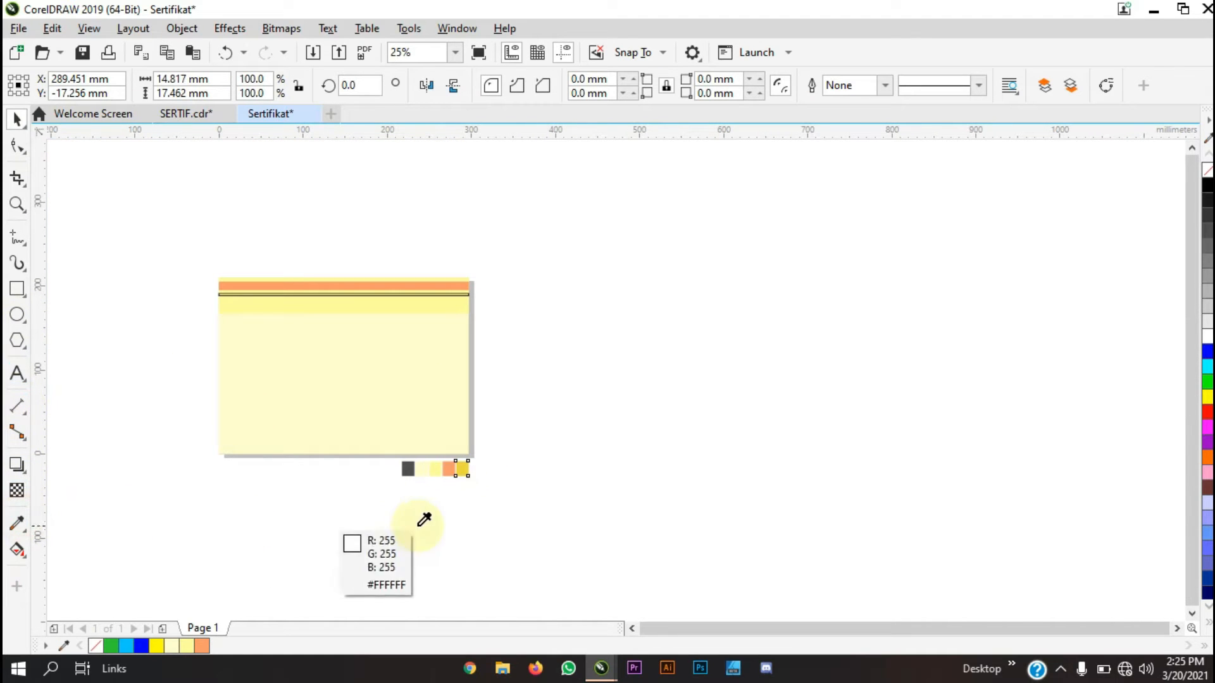
scroll(450, 469, "up", 4)
left_click(588, 450)
scroll(588, 443, "down", 4)
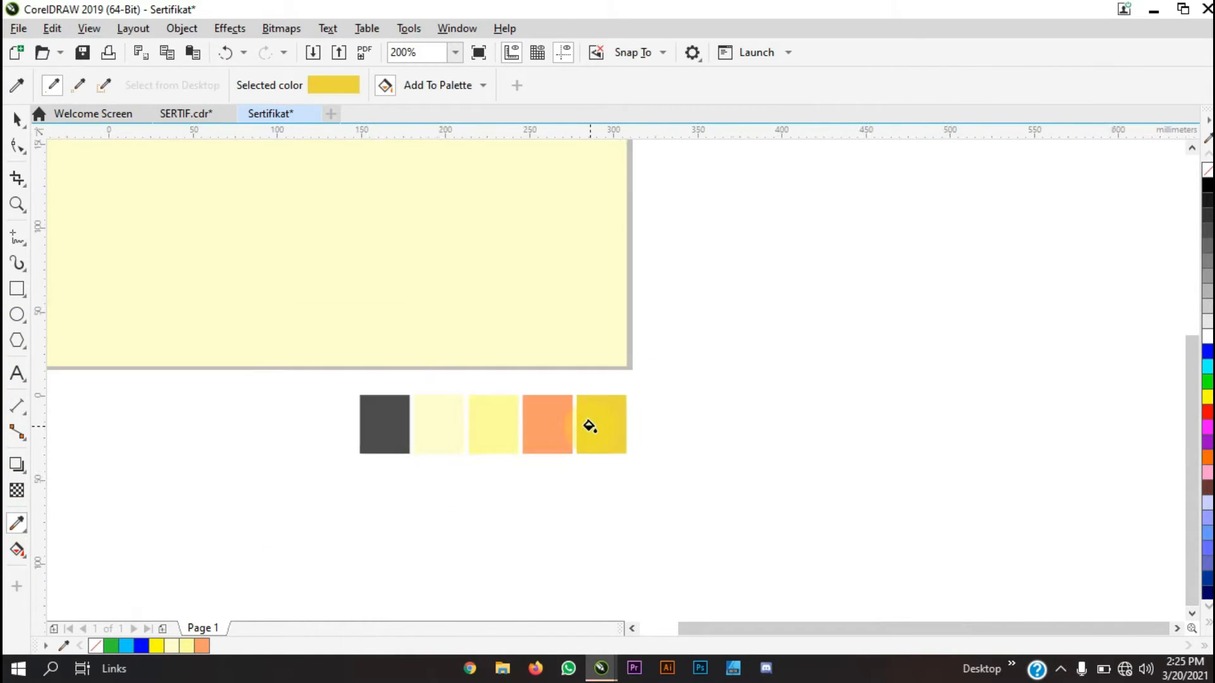
scroll(554, 258, "up", 3)
scroll(557, 379, "up", 5)
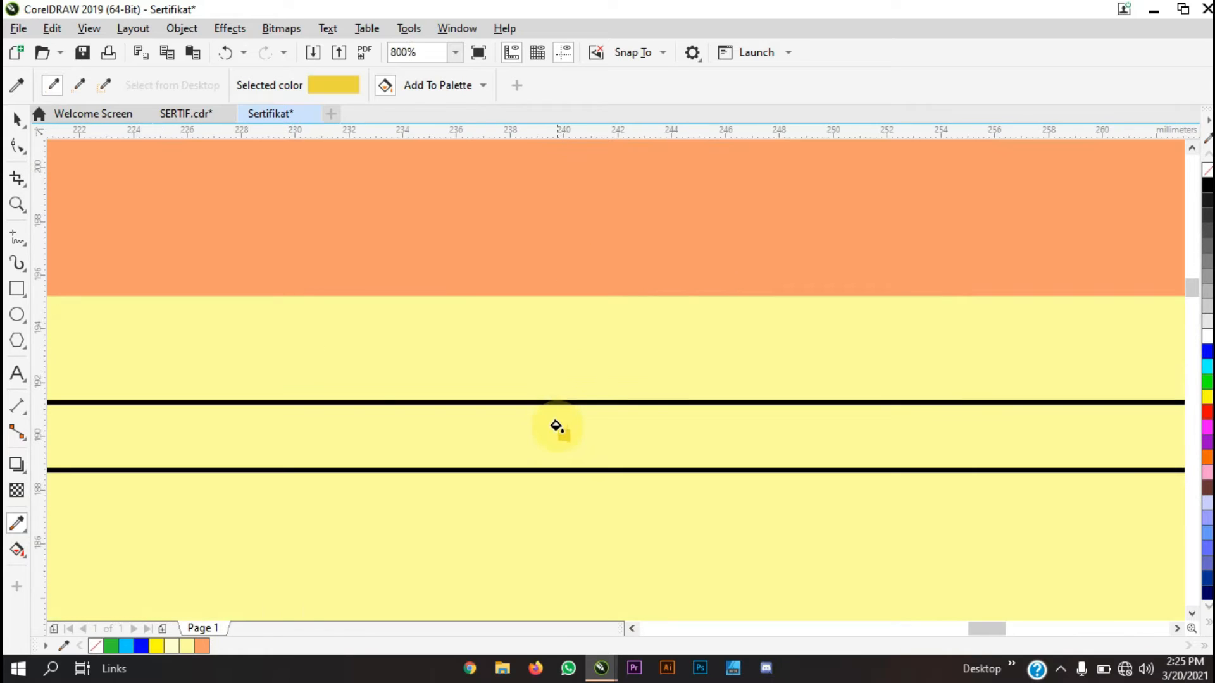
left_click(556, 426)
scroll(556, 426, "down", 1)
left_click(16, 118)
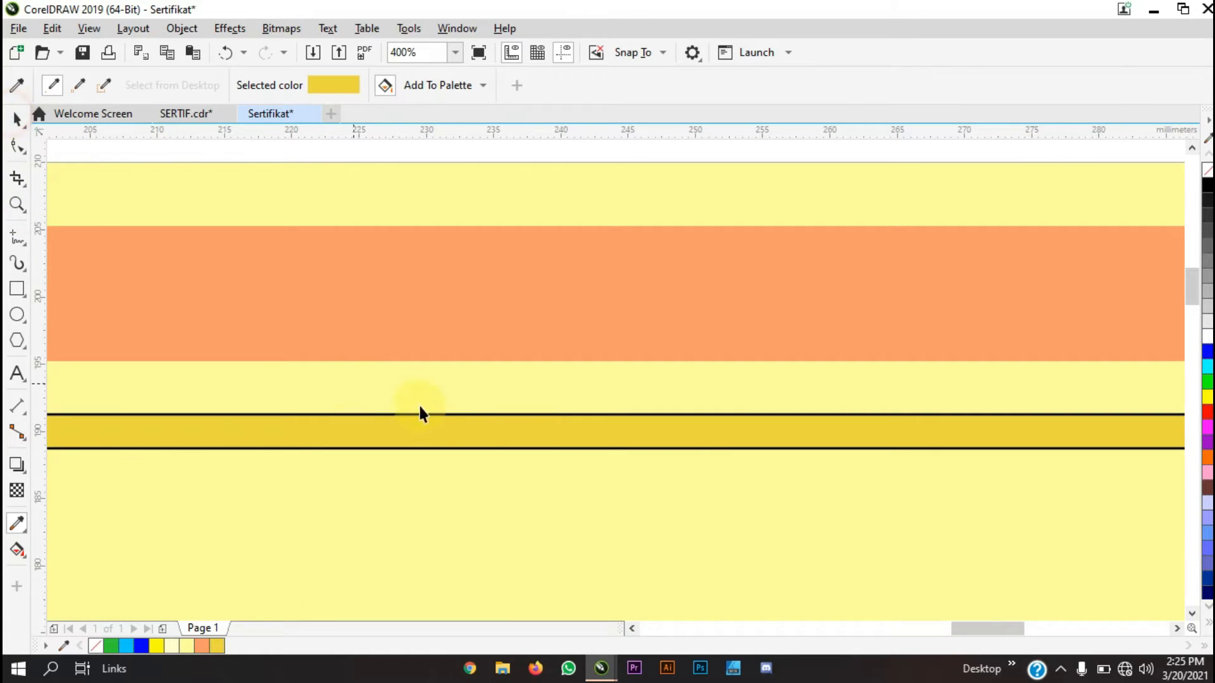
Remove the outline from the gold strip
left_click(435, 431)
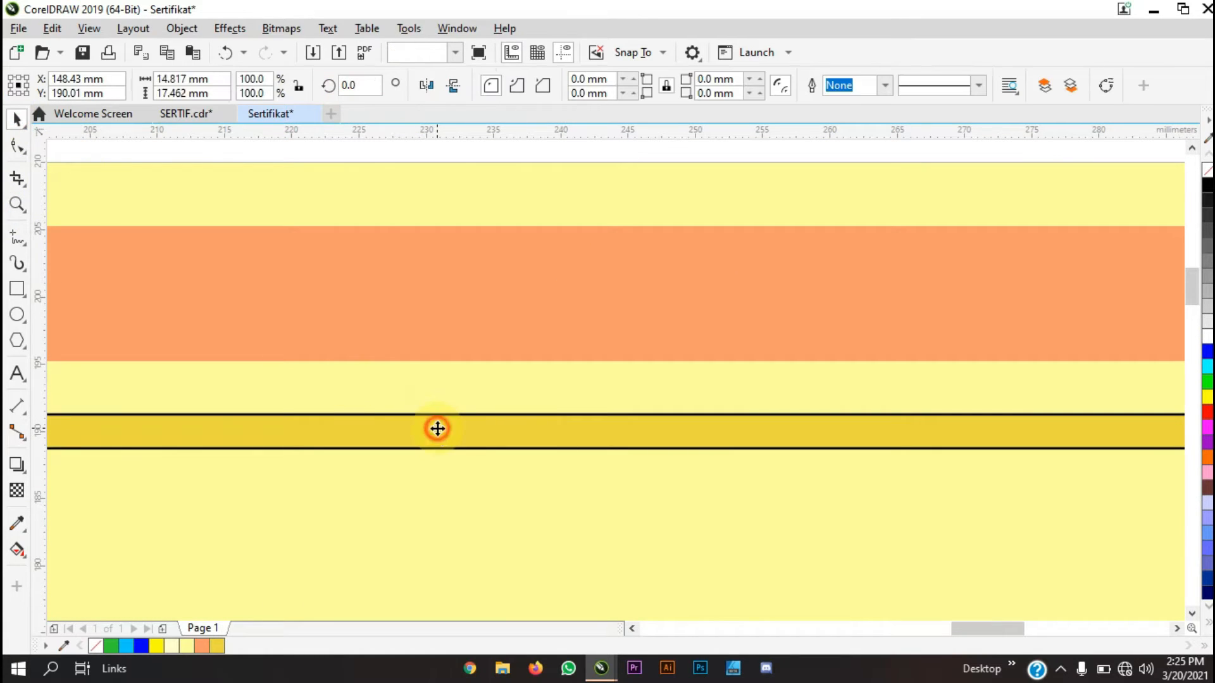
right_click(1205, 177)
scroll(803, 363, "down", 4)
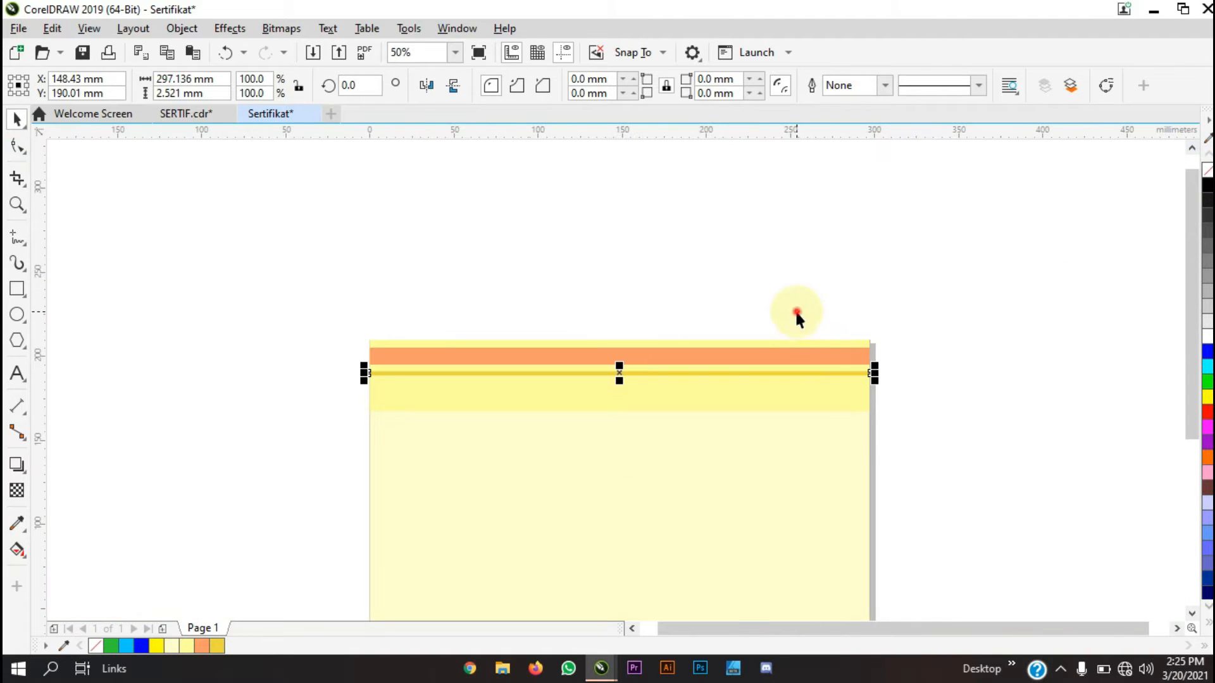
Nudge the gold strip upward until only a narrow gap separates it from the orange band, and deselect it
scroll(799, 369, "up", 4)
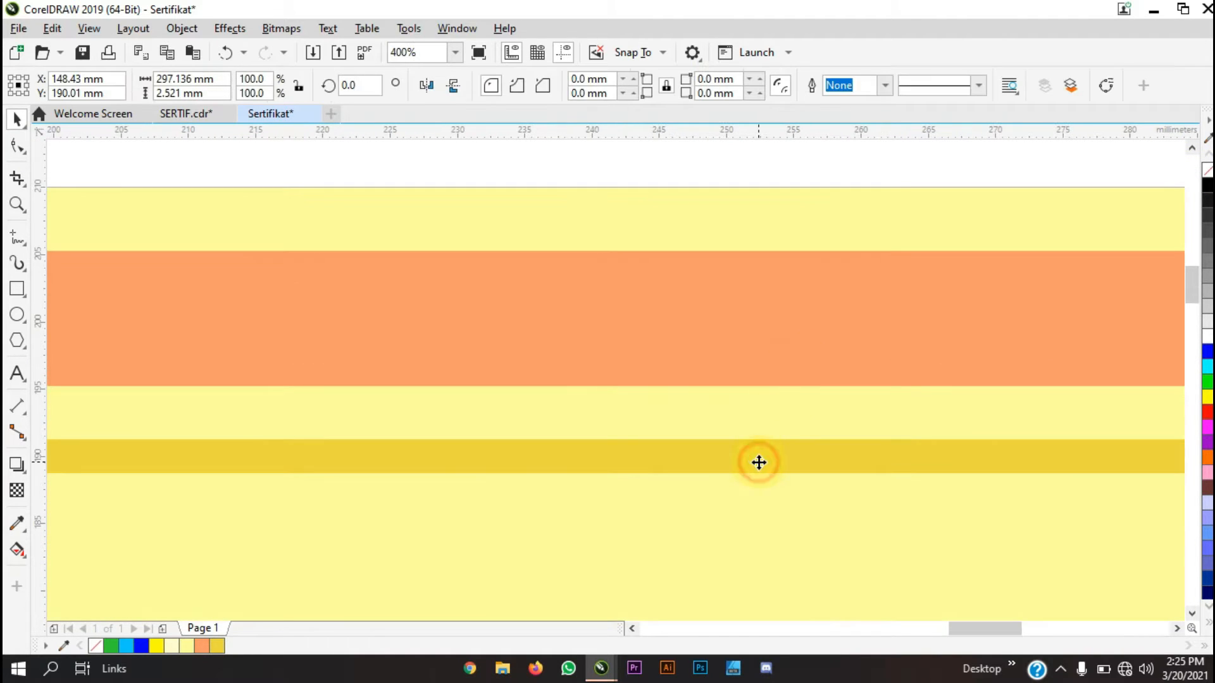
key("Up")
key("Up")
key("Up")
key("Up")
key("Up")
key("Up")
key("Up")
key("Up")
key("Up")
key("Up")
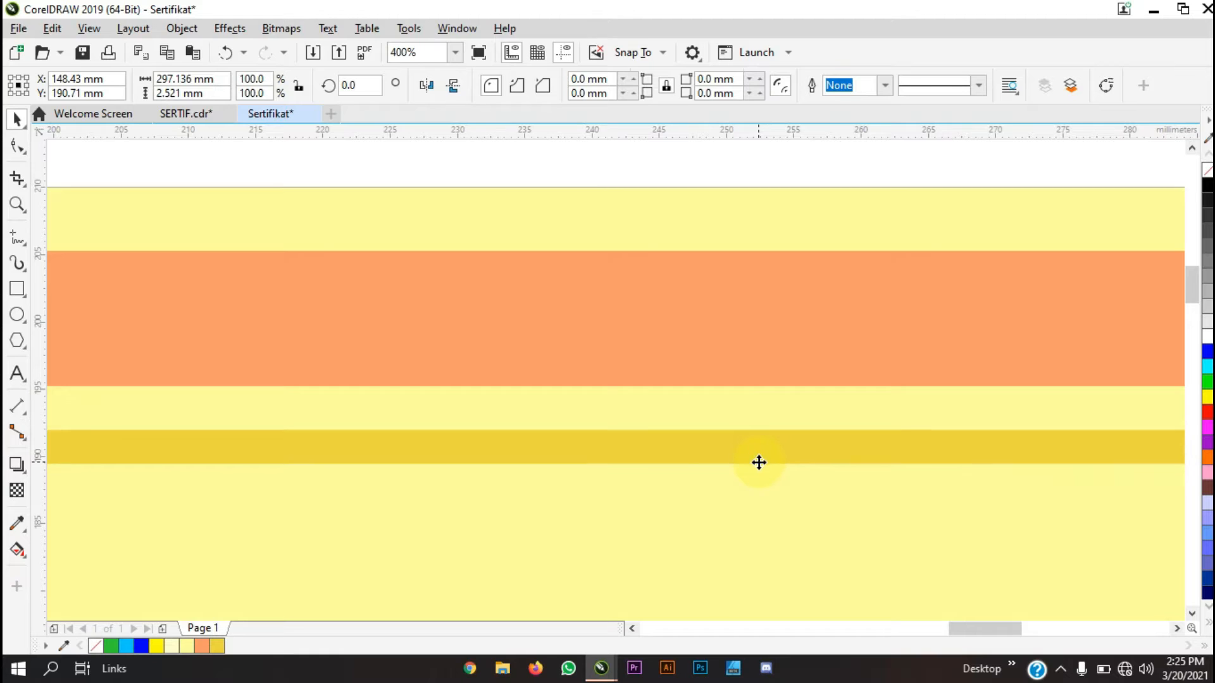
key("Up")
key("Up")
key("Up")
key("Up")
key("Up")
key("Up")
key("Up")
key("Up")
key("Up")
key("Up")
key("Up")
key("Up")
key("Up")
key("Up")
key("Up")
key("Up")
key("Up")
key("Up")
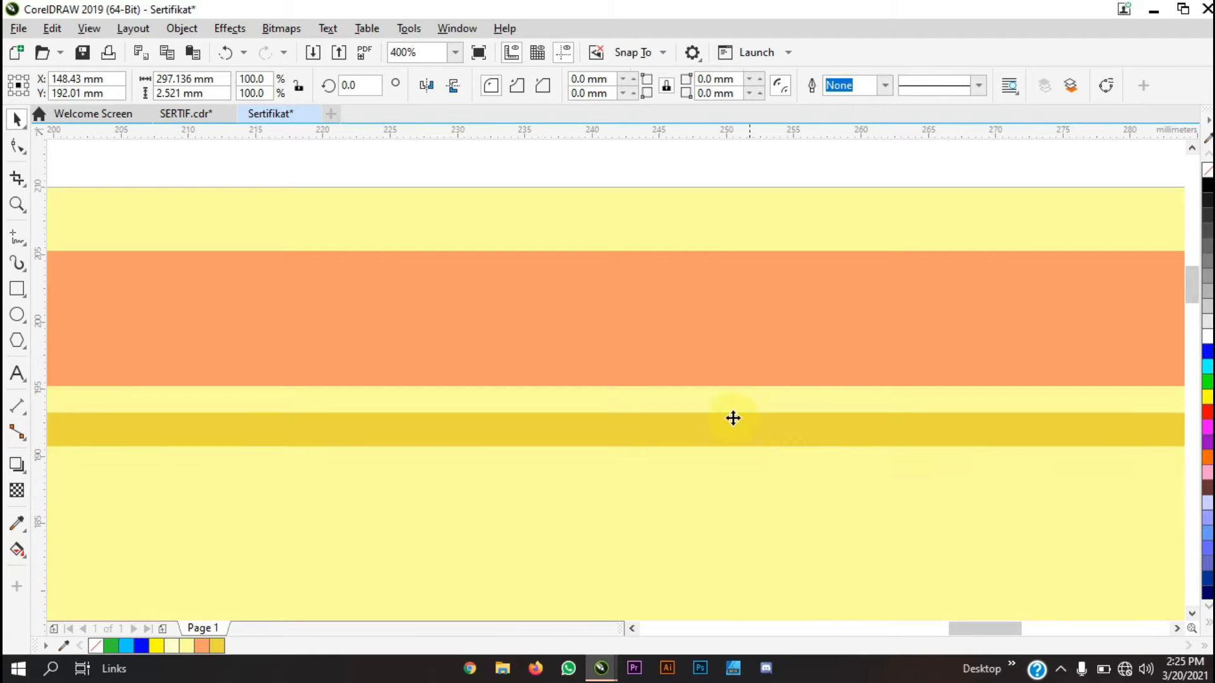
key("Up")
key("Up")
key("Up")
key("Up")
key("Up")
key("Up")
key("Up")
left_click(691, 169)
scroll(677, 237, "down", 2)
scroll(677, 237, "down", 3)
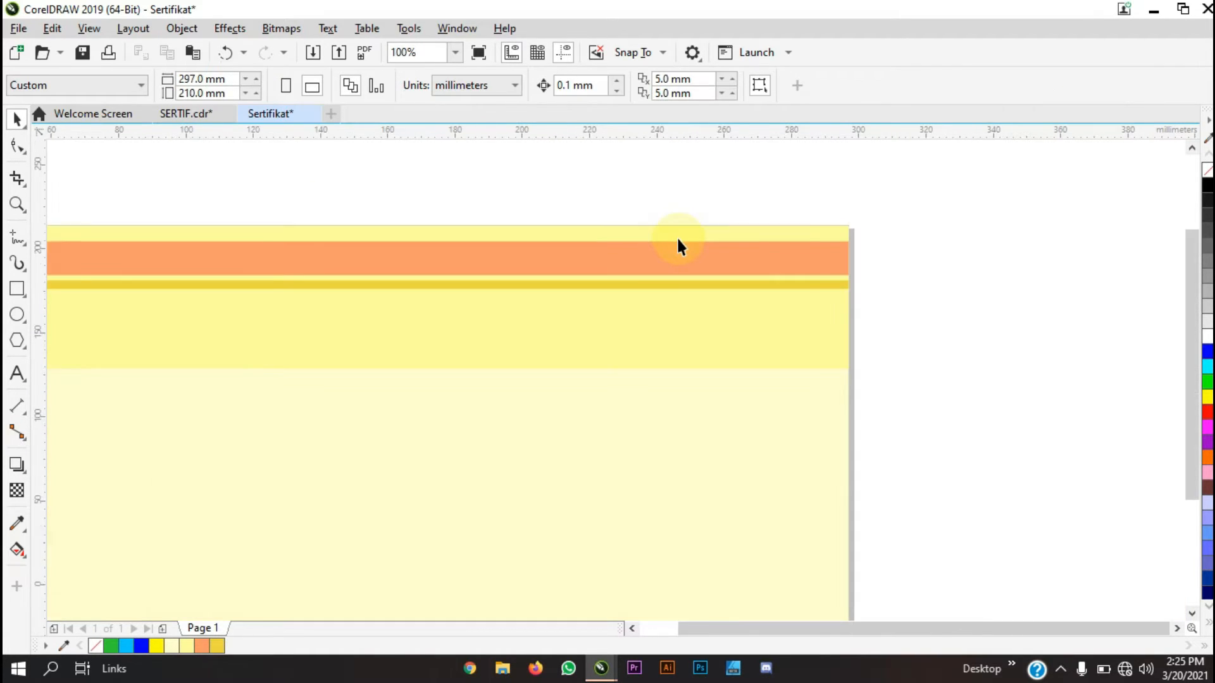
Examine the logos and their placement in the header of the SERTIF.cdr reference certificate
left_click(190, 113)
scroll(533, 234, "down", 2)
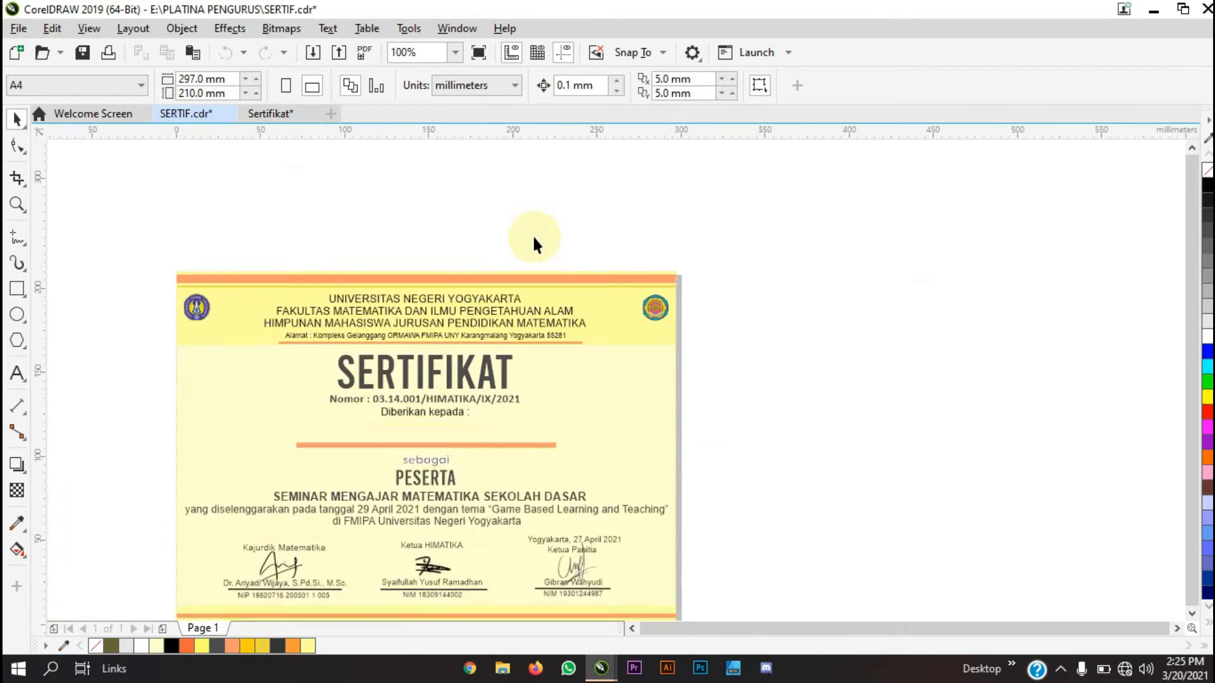
scroll(545, 266, "up", 1)
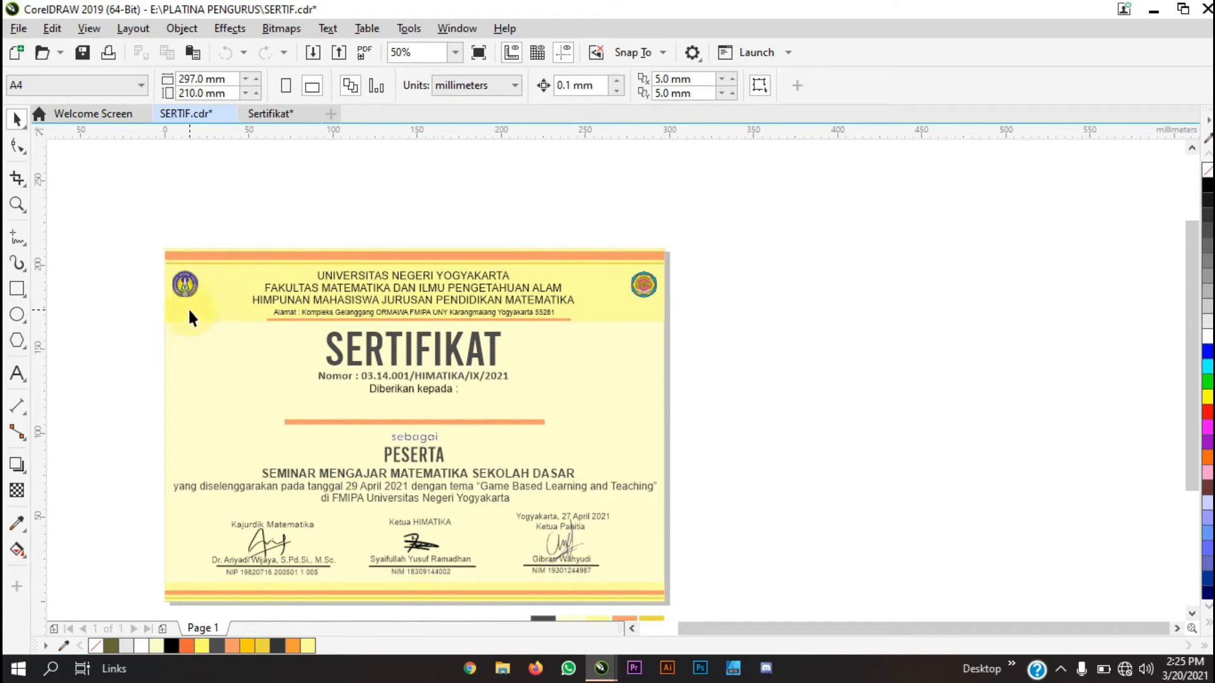
scroll(183, 290, "up", 2)
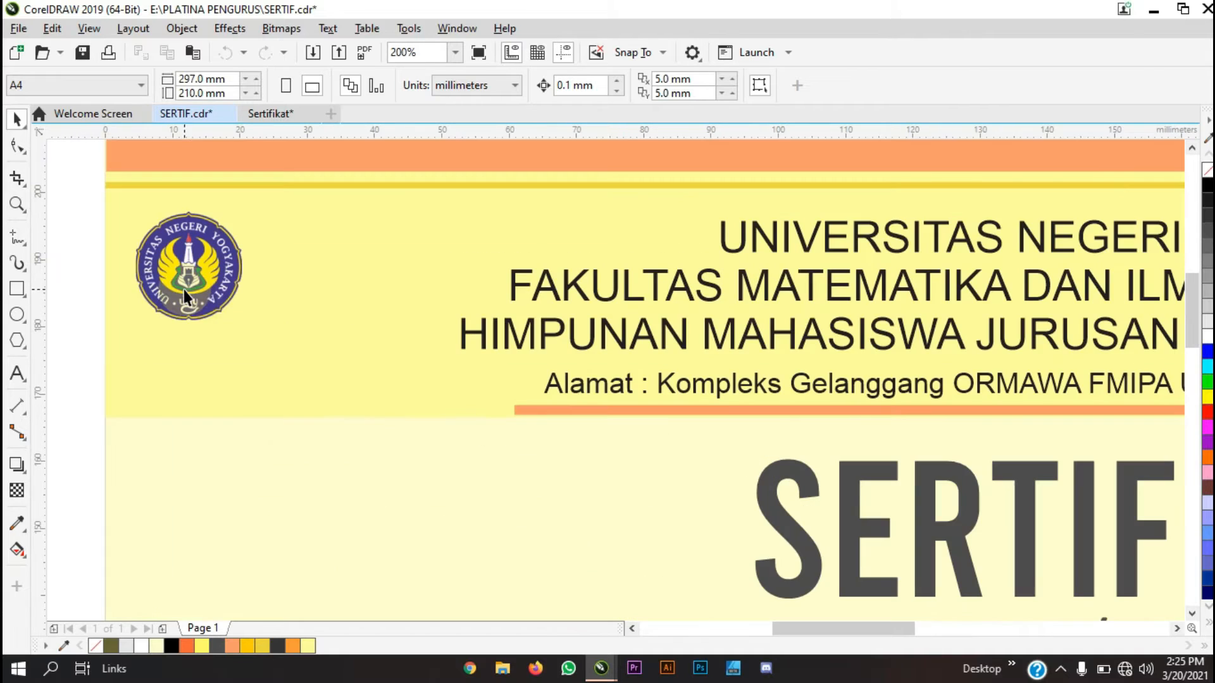
scroll(200, 292, "down", 1)
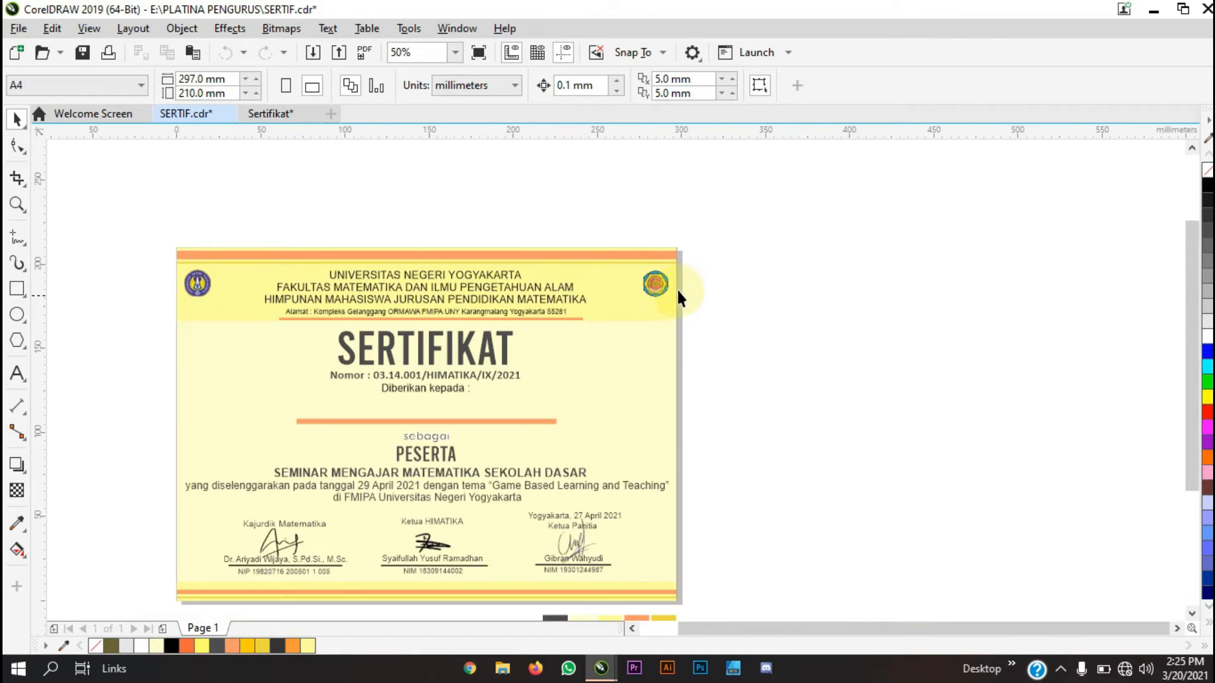
Open the PLATINA PENGURUS folder on drive E in File Explorer, and return to the Sertifikat document in CorelDRAW
left_click(503, 671)
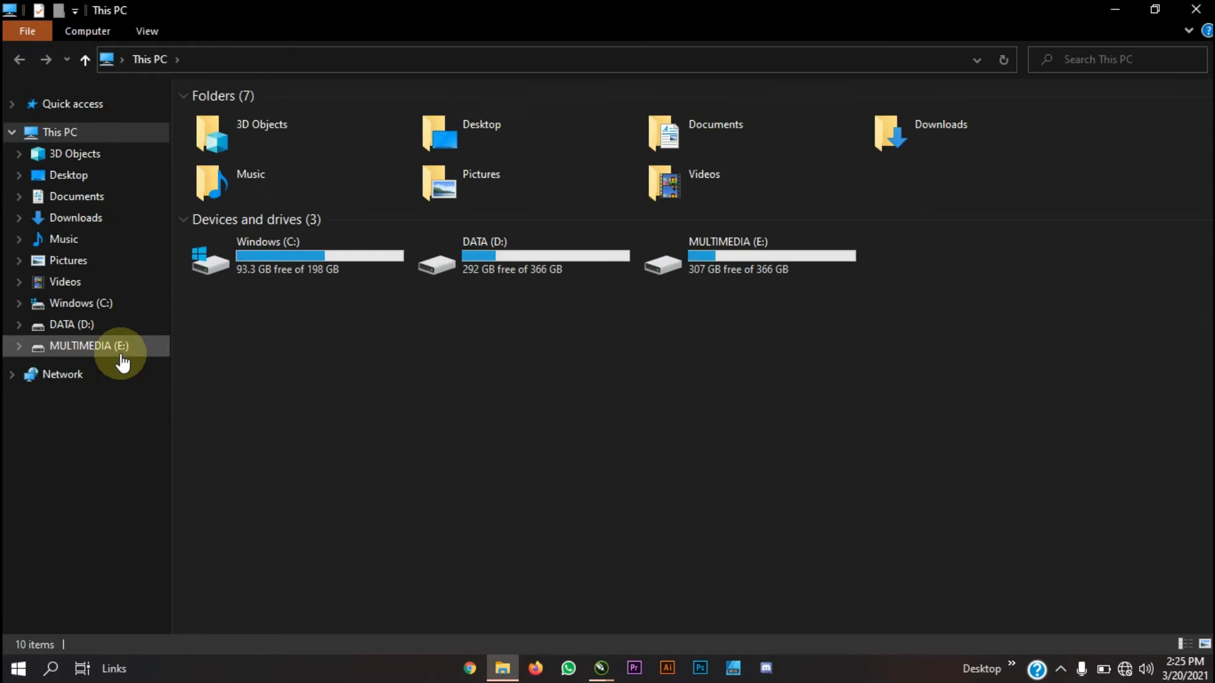
left_click(122, 347)
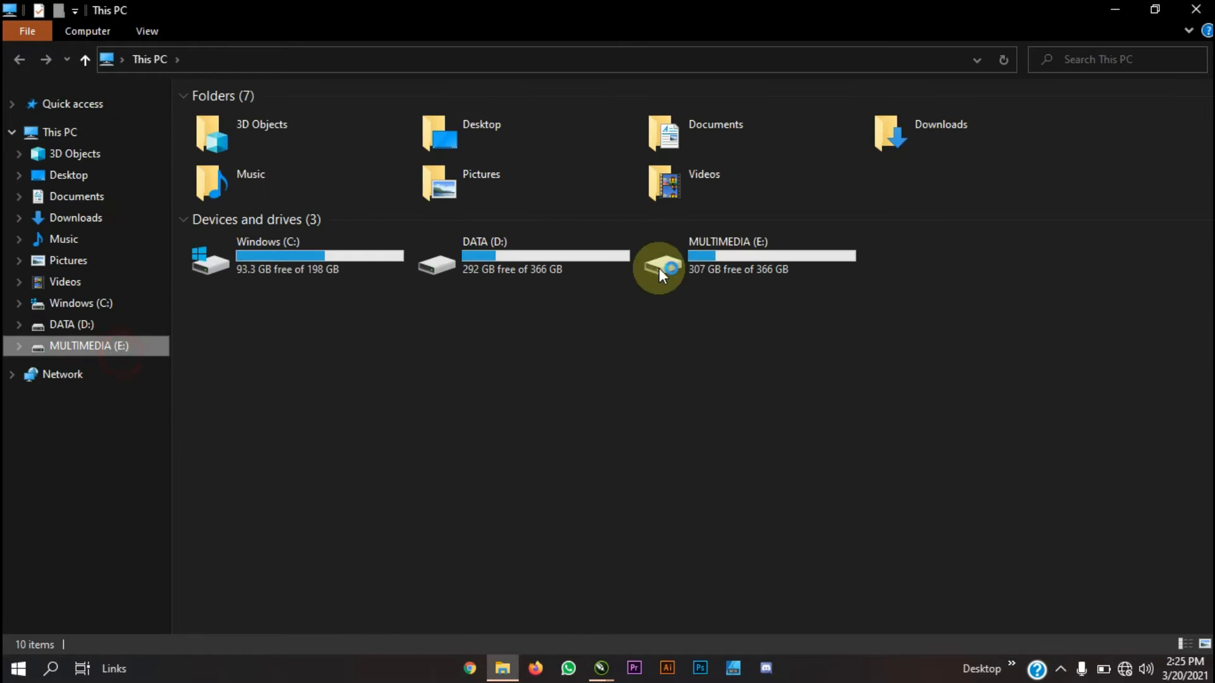
double_click(825, 154)
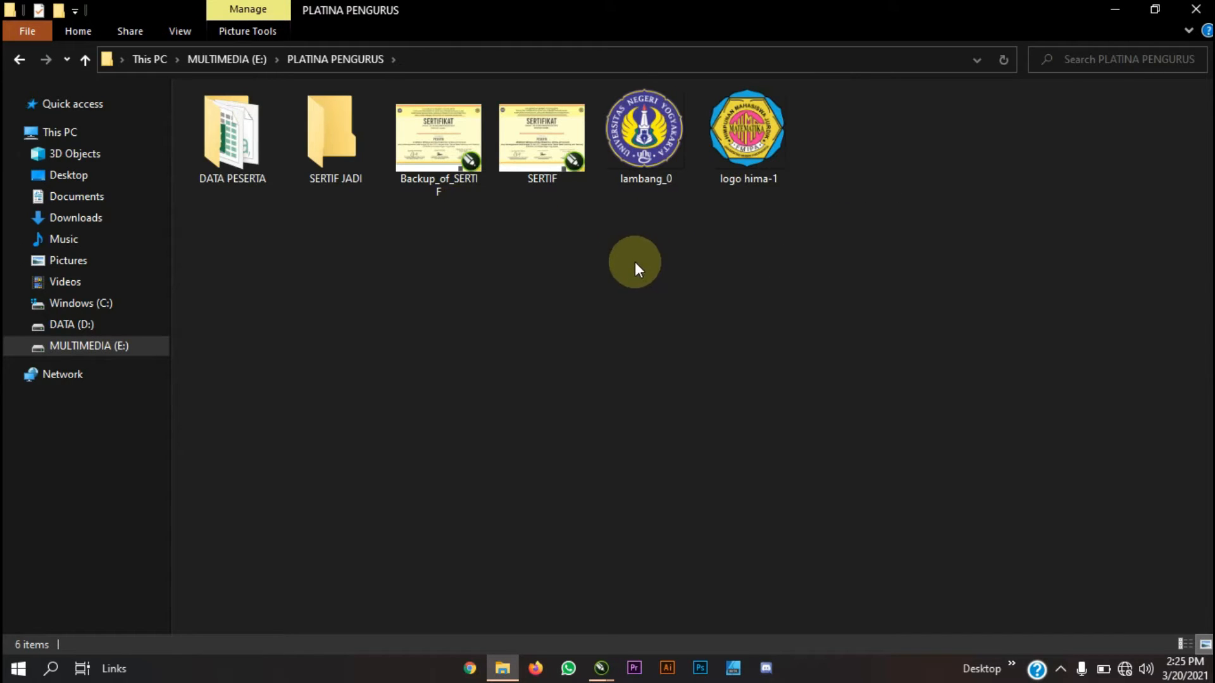
left_click(601, 668)
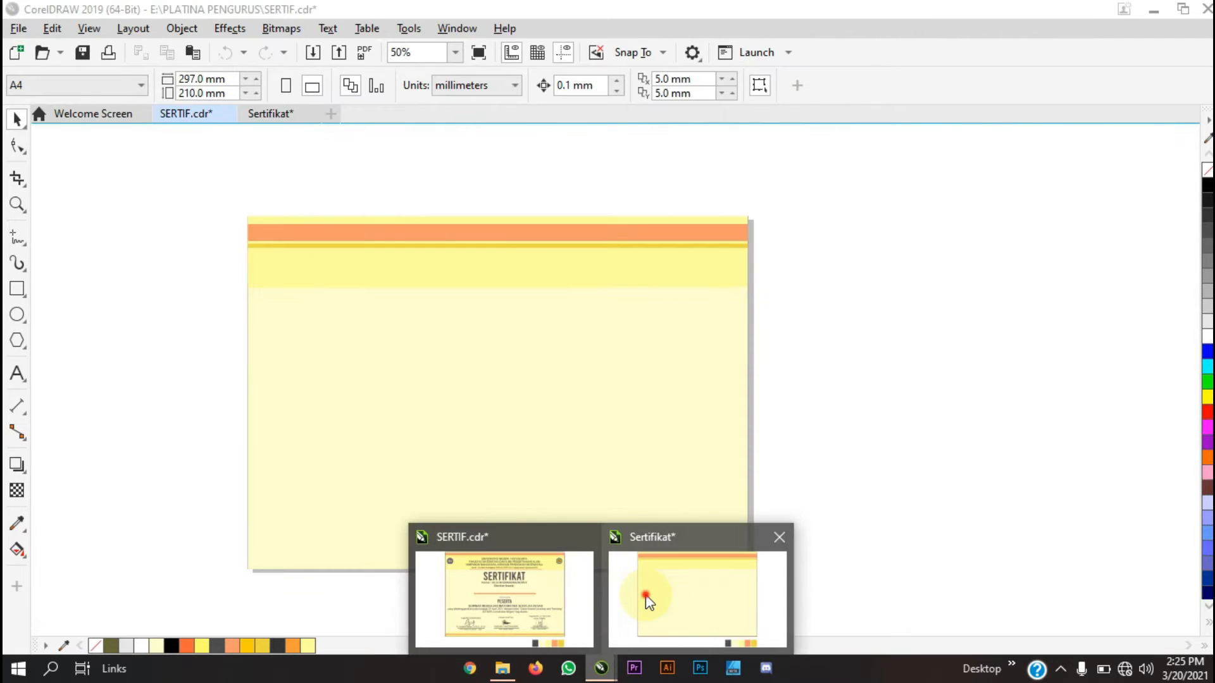
left_click(645, 594)
scroll(767, 367, "down", 1)
scroll(722, 445, "up", 1)
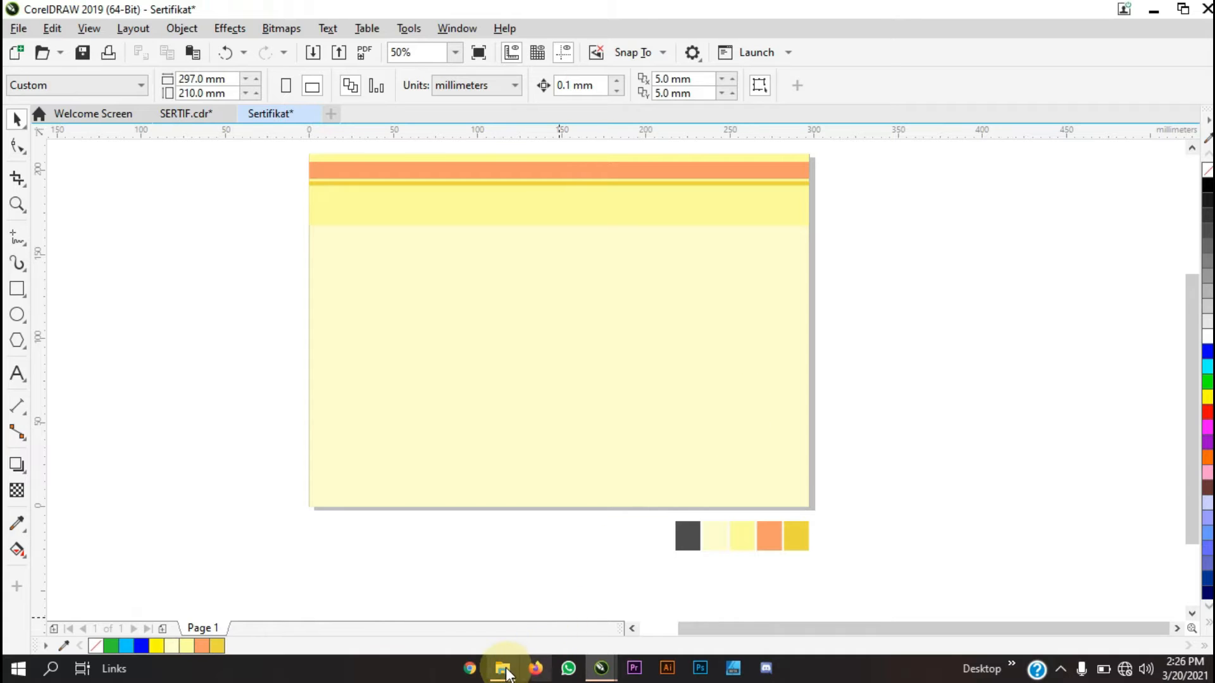
Import the lambang_0 and logo hima-1 images from the PLATINA PENGURUS folder into the Sertifikat document, beside the page
mouse_move(507, 669)
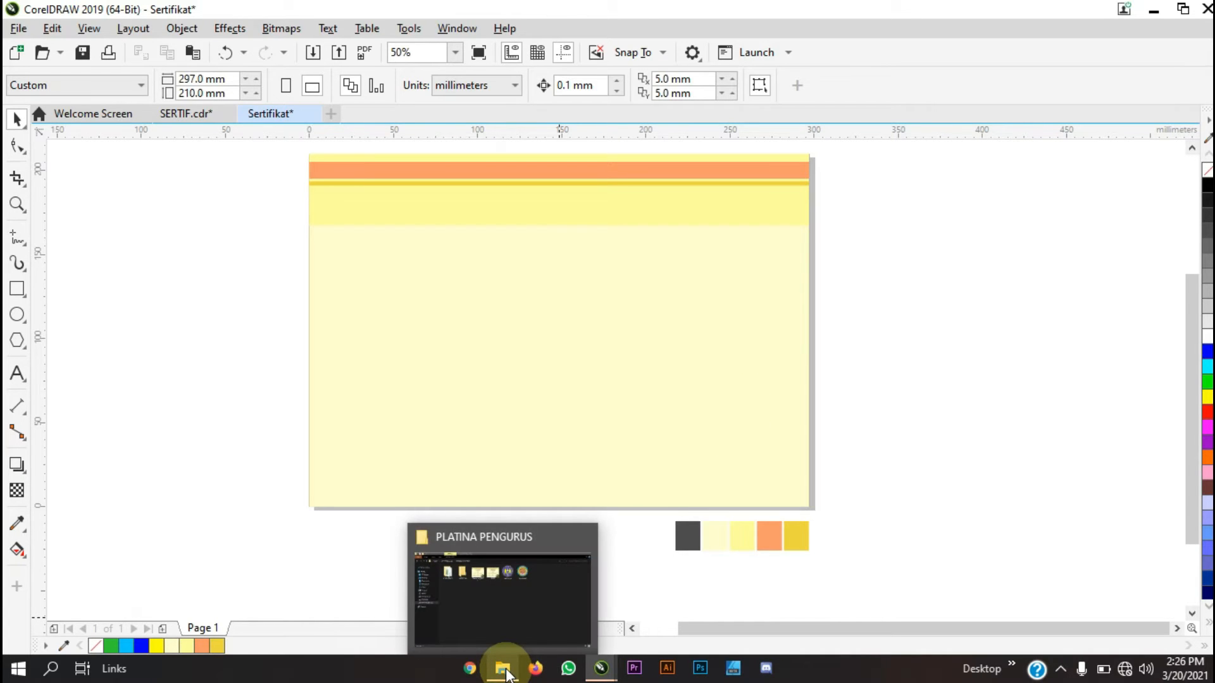
left_click(526, 609)
left_click(641, 179)
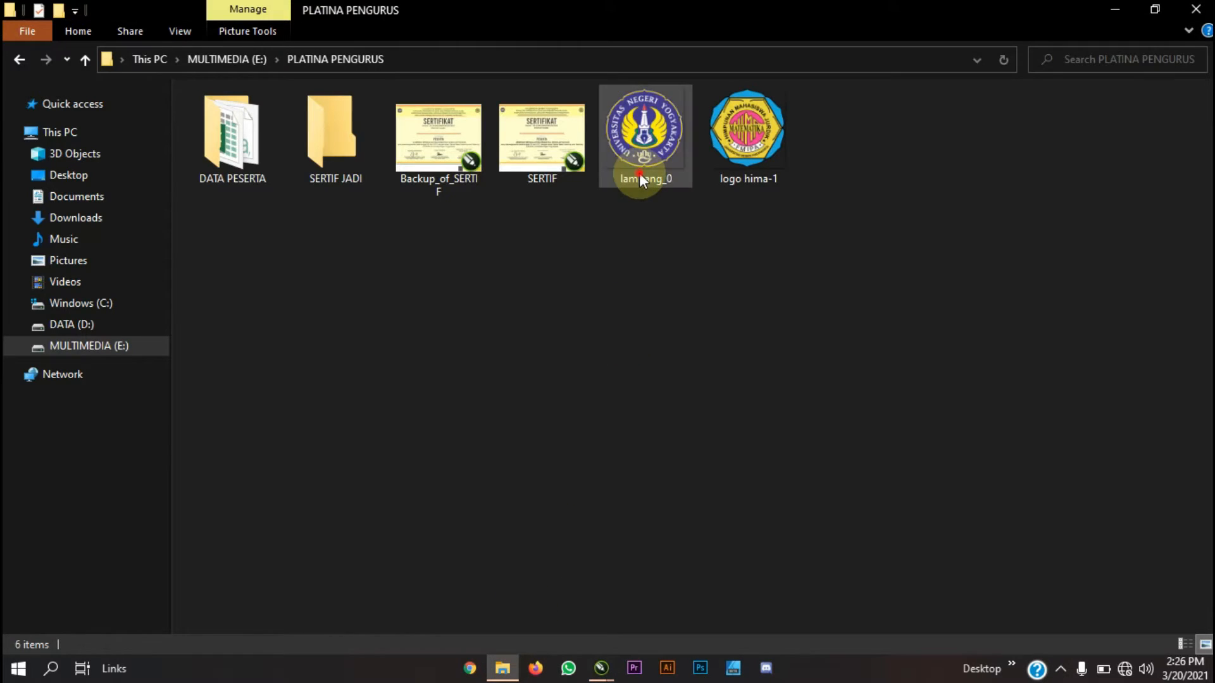
left_click(691, 238)
left_click(779, 141, "shift")
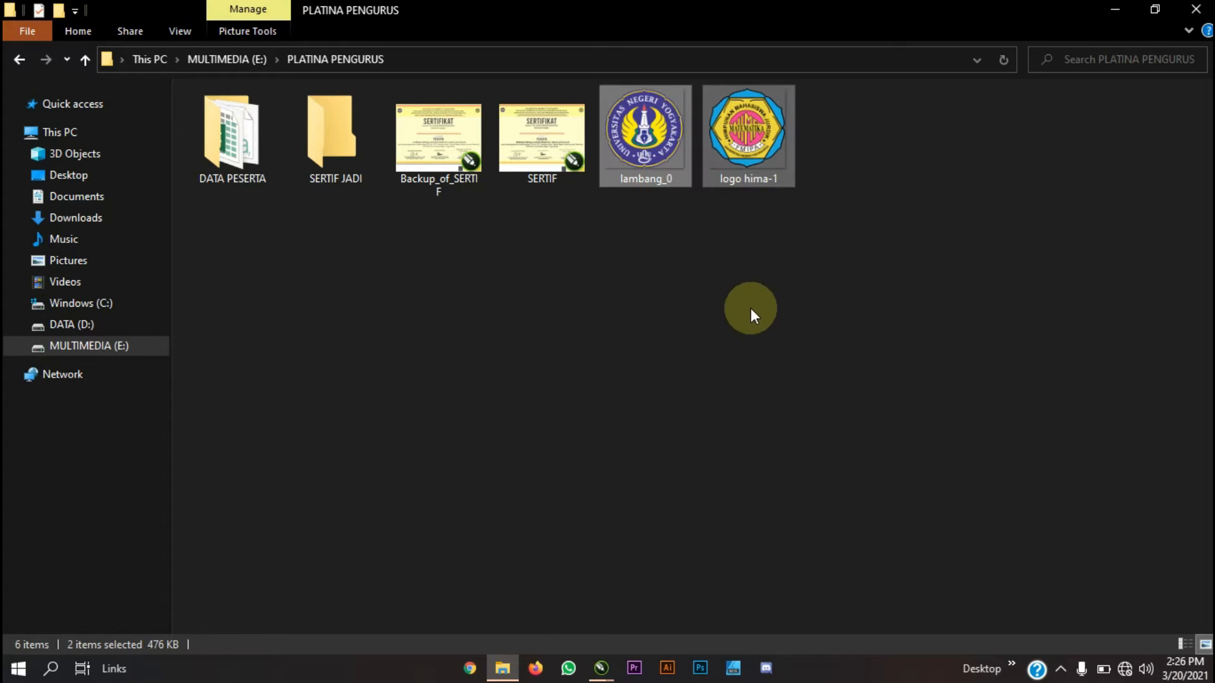
left_click_drag(738, 147, 840, 336)
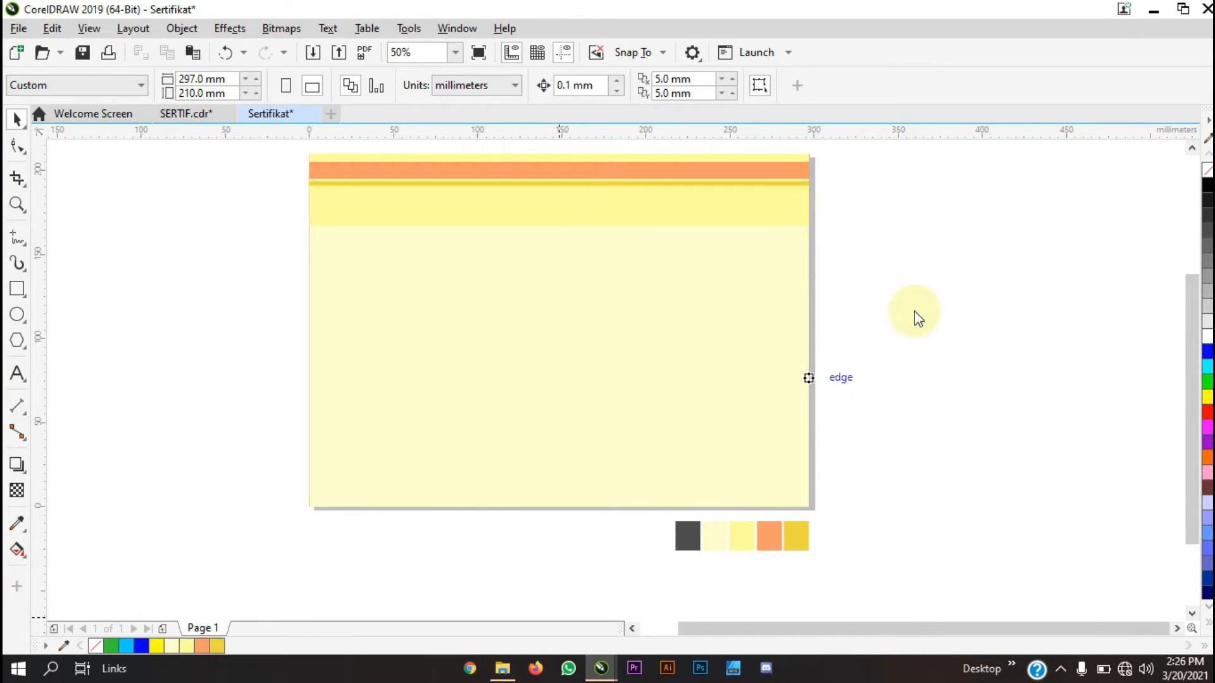
left_click_drag(913, 311, 914, 311)
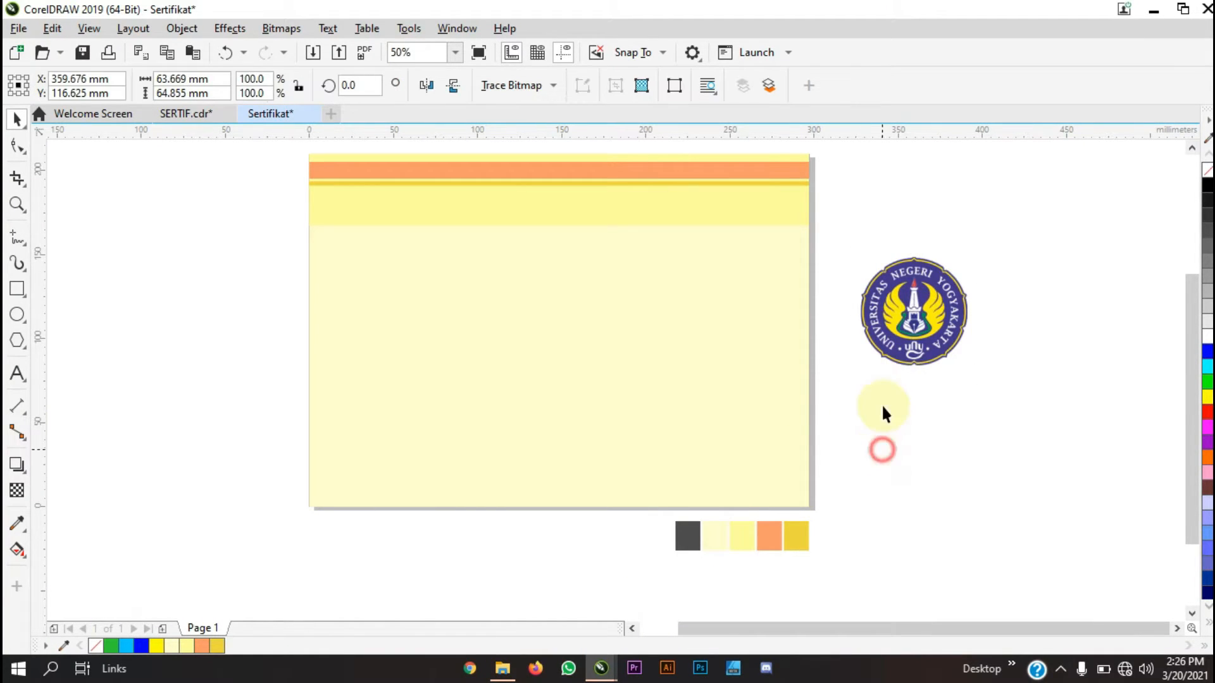
Move both logos onto the page, with the student association logo near the upper middle and the university logo over the header's left end
left_click_drag(903, 288, 657, 298)
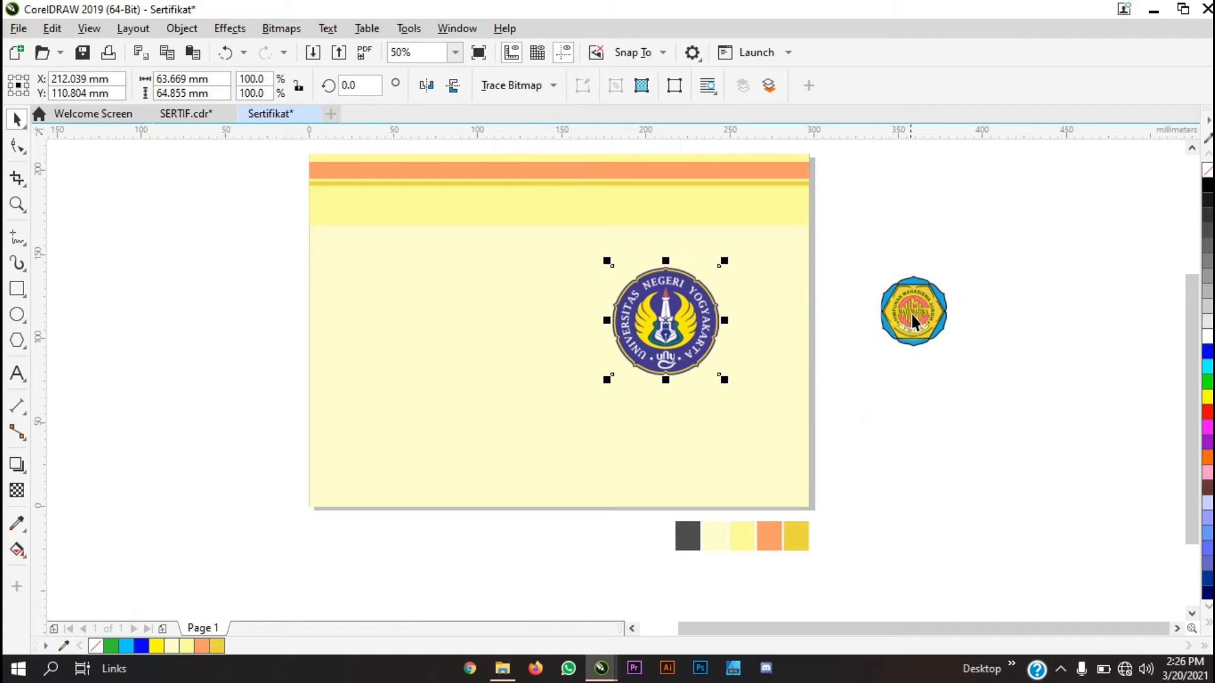
left_click_drag(912, 320, 539, 281)
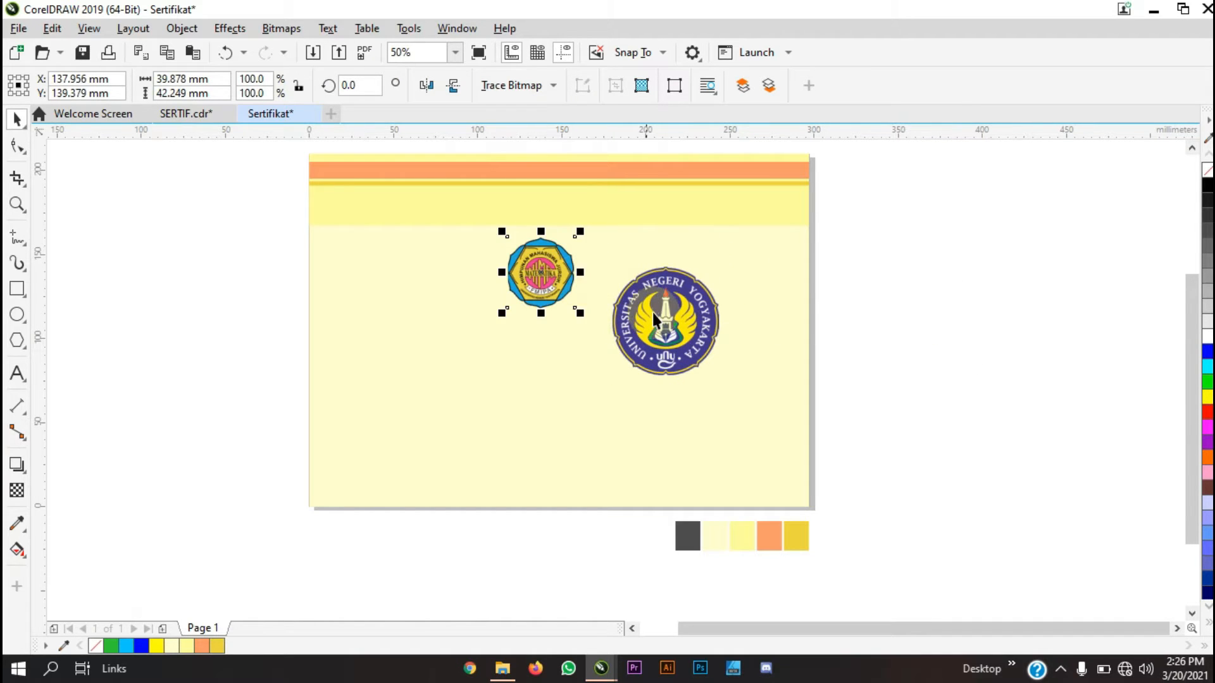
left_click(655, 312)
left_click_drag(678, 294, 377, 201)
Scale the university logo down to about 20 x 21 mm and place it at the left end of the yellow header band
scroll(369, 184, "down", 1)
scroll(367, 181, "up", 2)
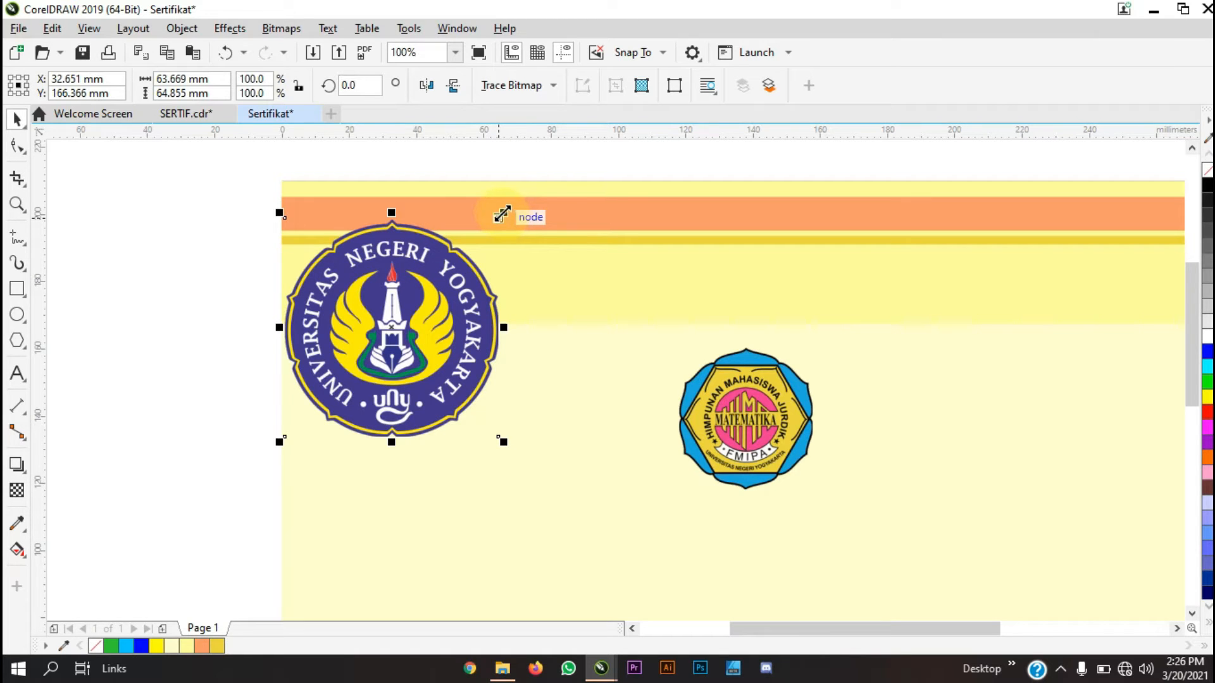
left_click_drag(503, 213, 428, 293)
scroll(431, 291, "down", 4)
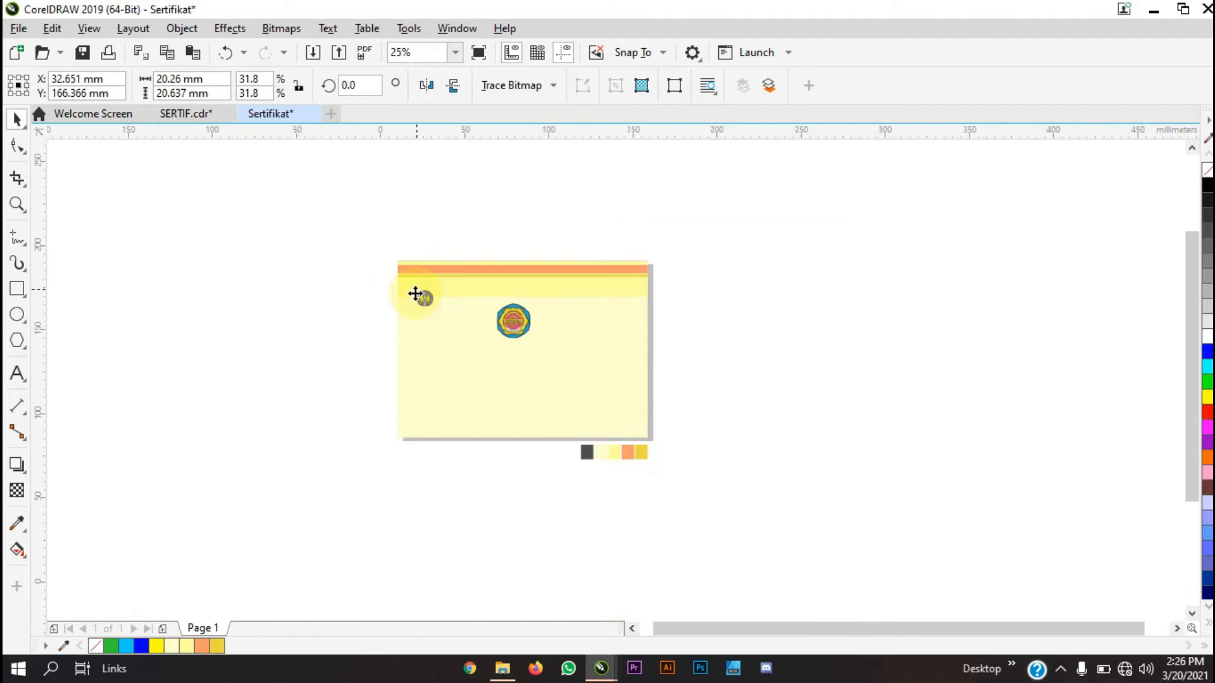
scroll(415, 294, "up", 4)
left_click_drag(505, 313, 381, 226)
left_click(216, 272)
scroll(349, 326, "down", 2)
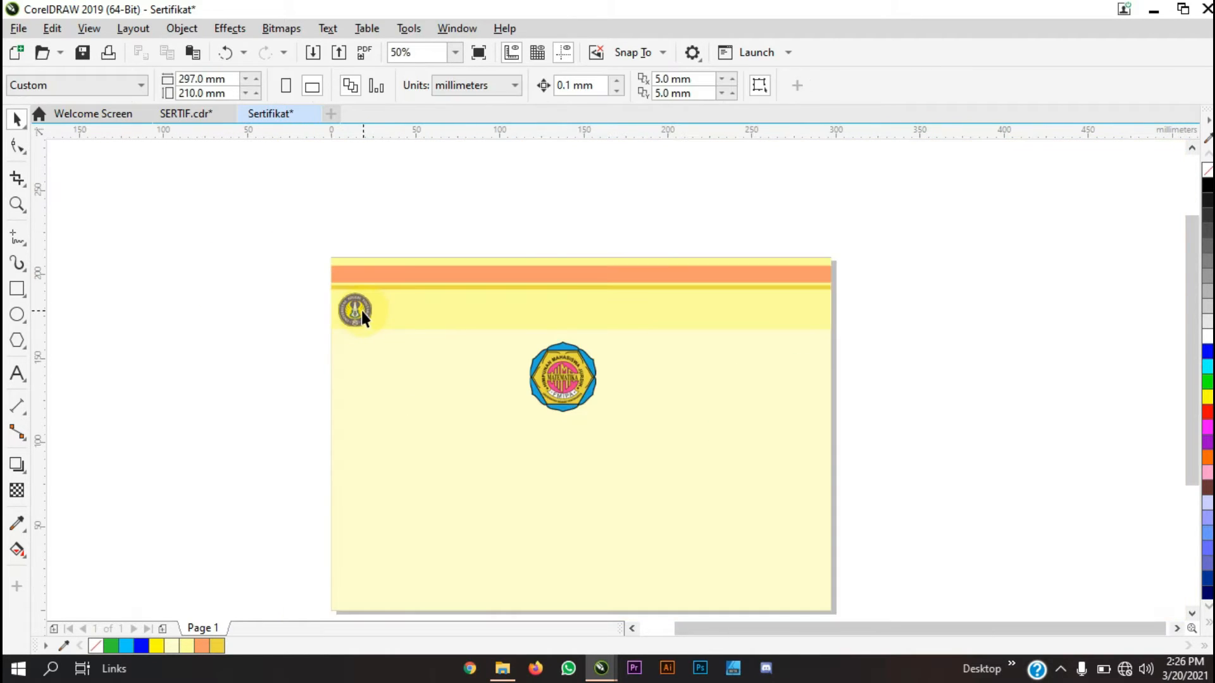
Shrink the university logo in the header further to about 15.2 x 15.5 mm about its centre, and deselect it
scroll(362, 310, "up", 3)
scroll(416, 222, "down", 1)
left_click(415, 222)
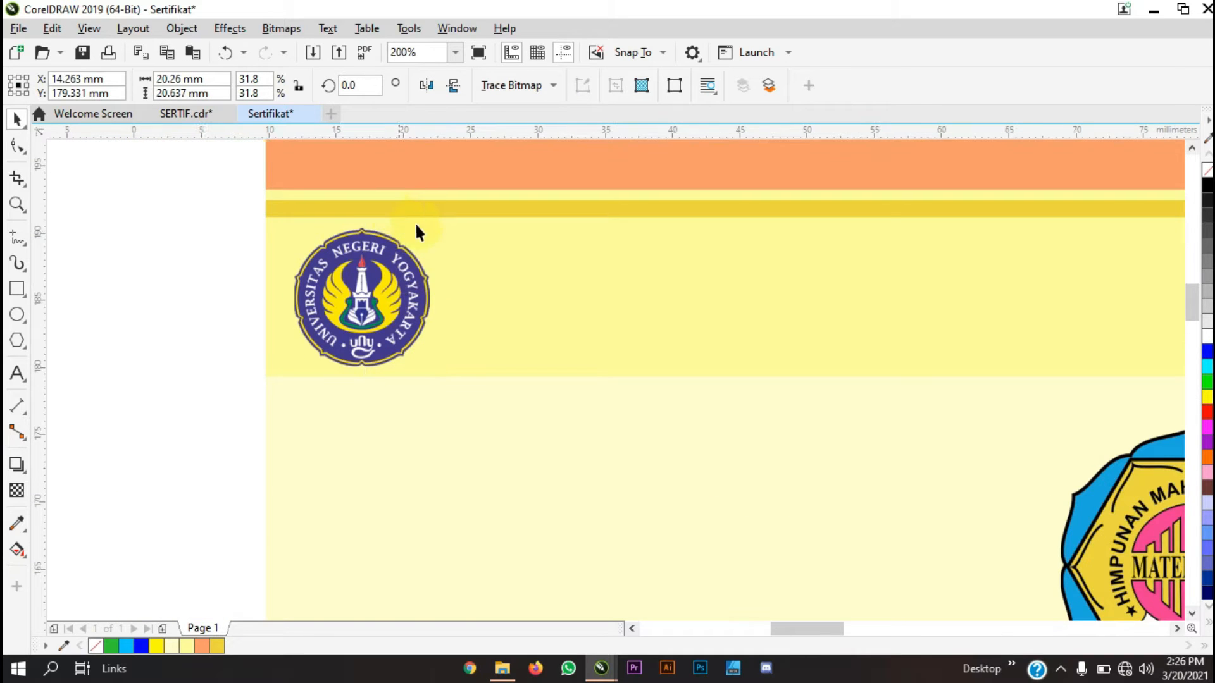
scroll(415, 222, "up", 1)
left_click_drag(466, 233, 434, 261)
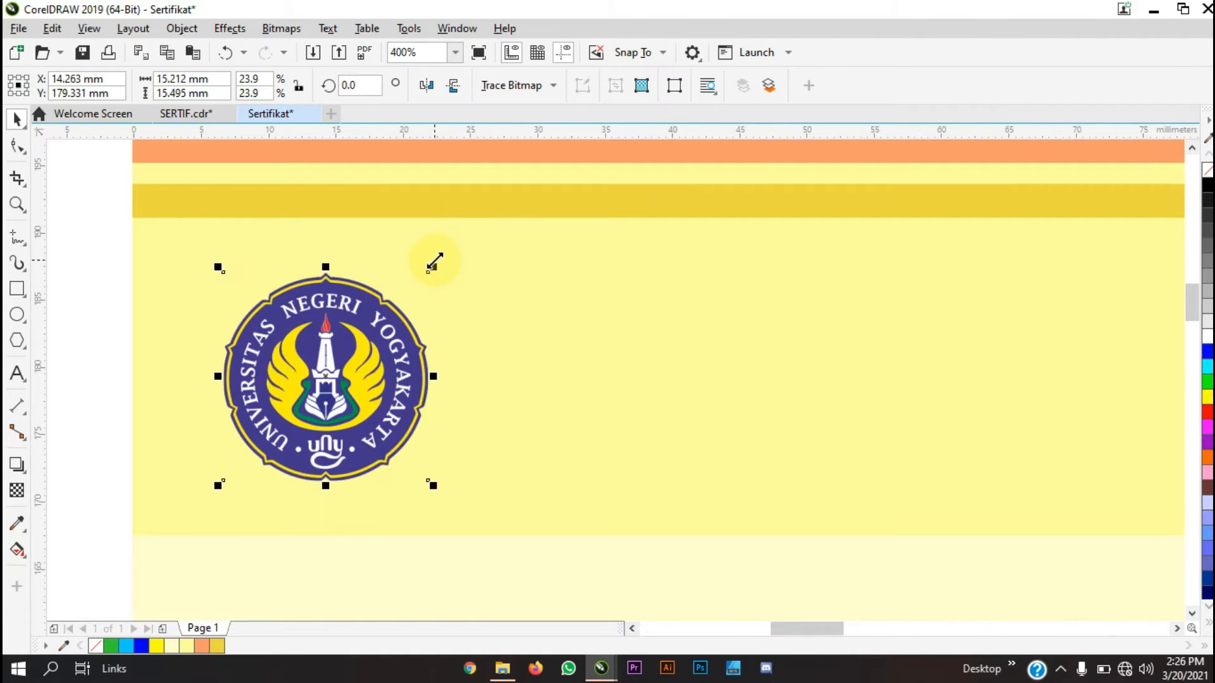
scroll(434, 261, "down", 2)
left_click(317, 295)
scroll(418, 300, "down", 1)
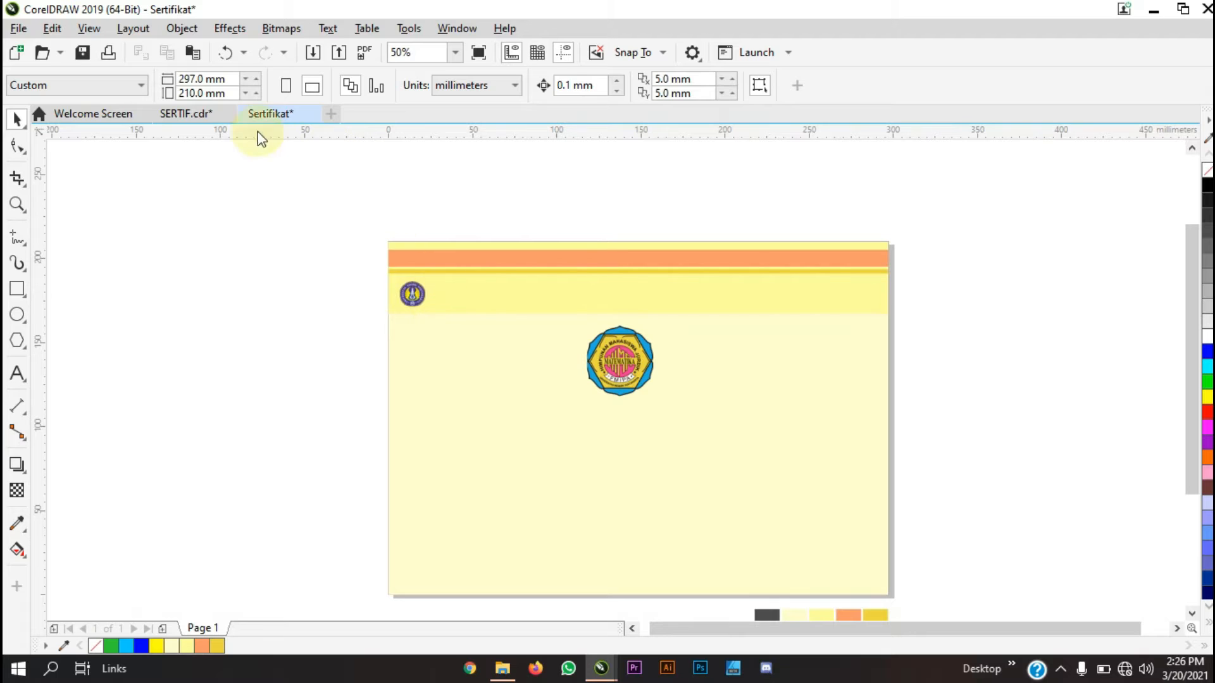
Check the reference in SERTIF.cdr, and shift the Sertifikat document's university logo slightly outward, to about X 11.9 mm, Y 180.5 mm
left_click(205, 113)
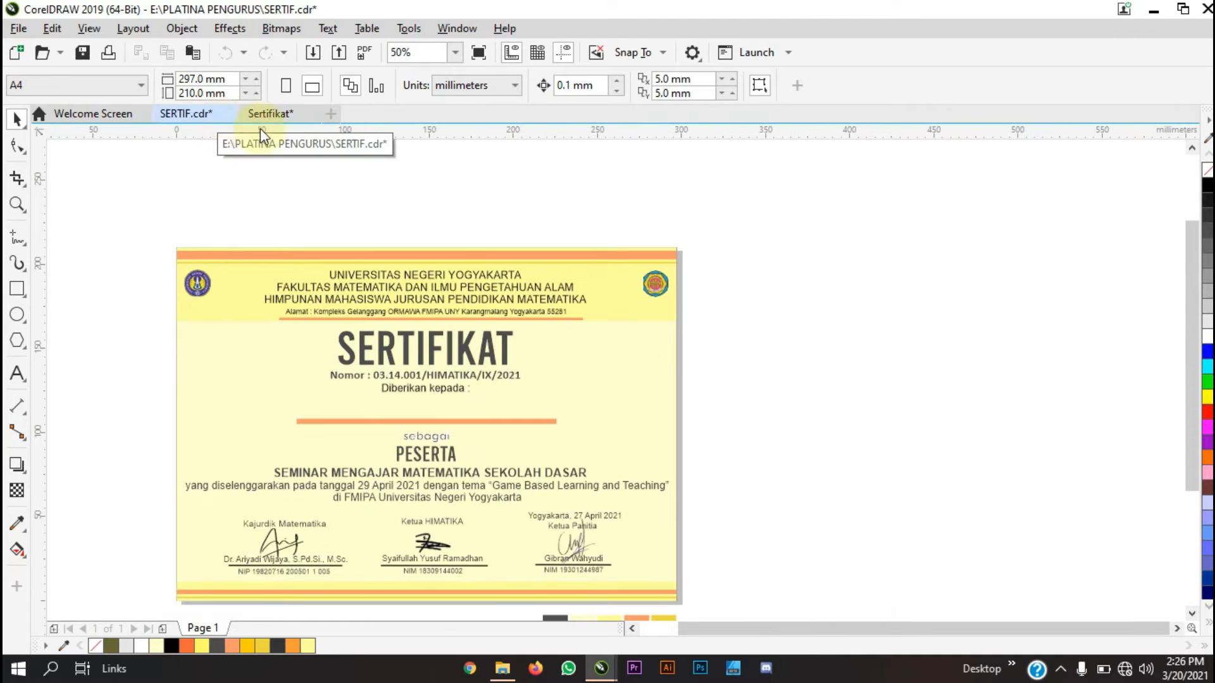
left_click(272, 115)
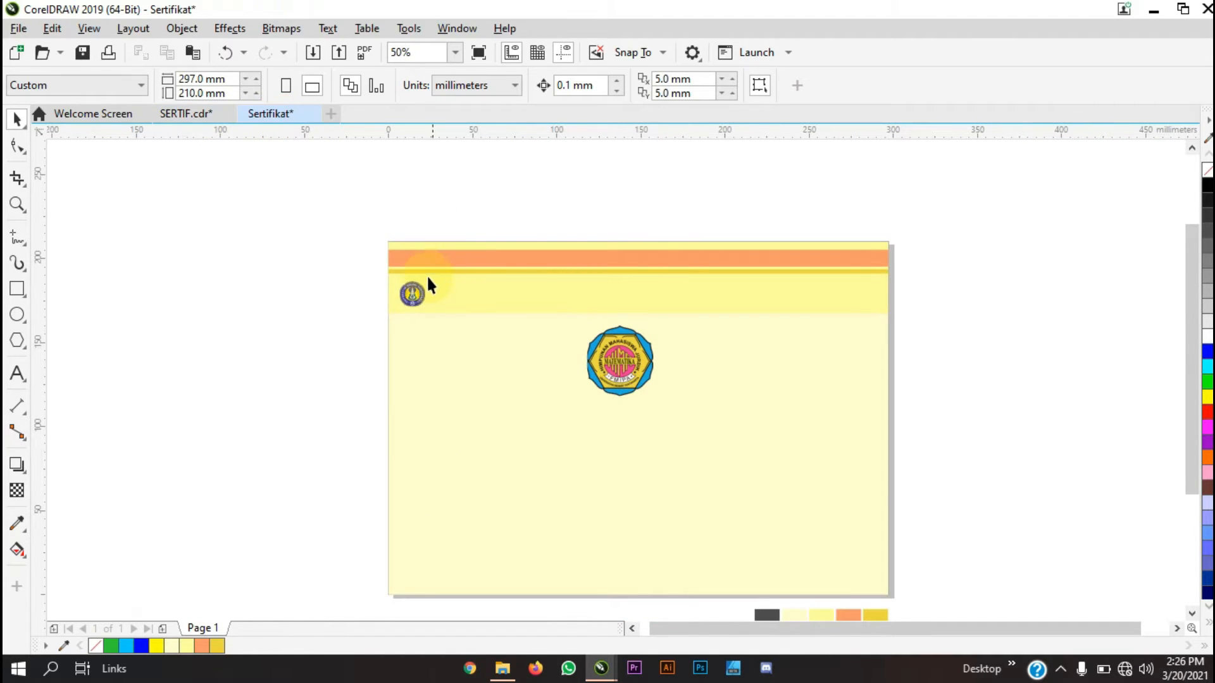
scroll(422, 278, "up", 2)
left_click(380, 314)
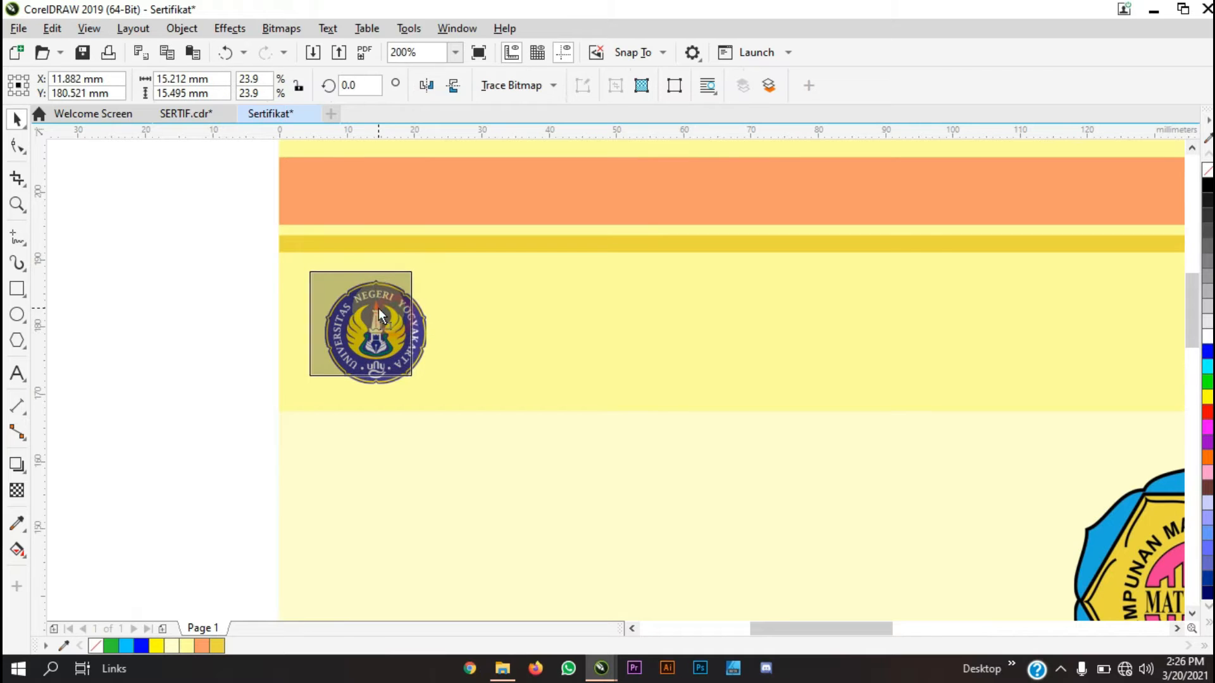
left_click(239, 320)
scroll(405, 311, "down", 1)
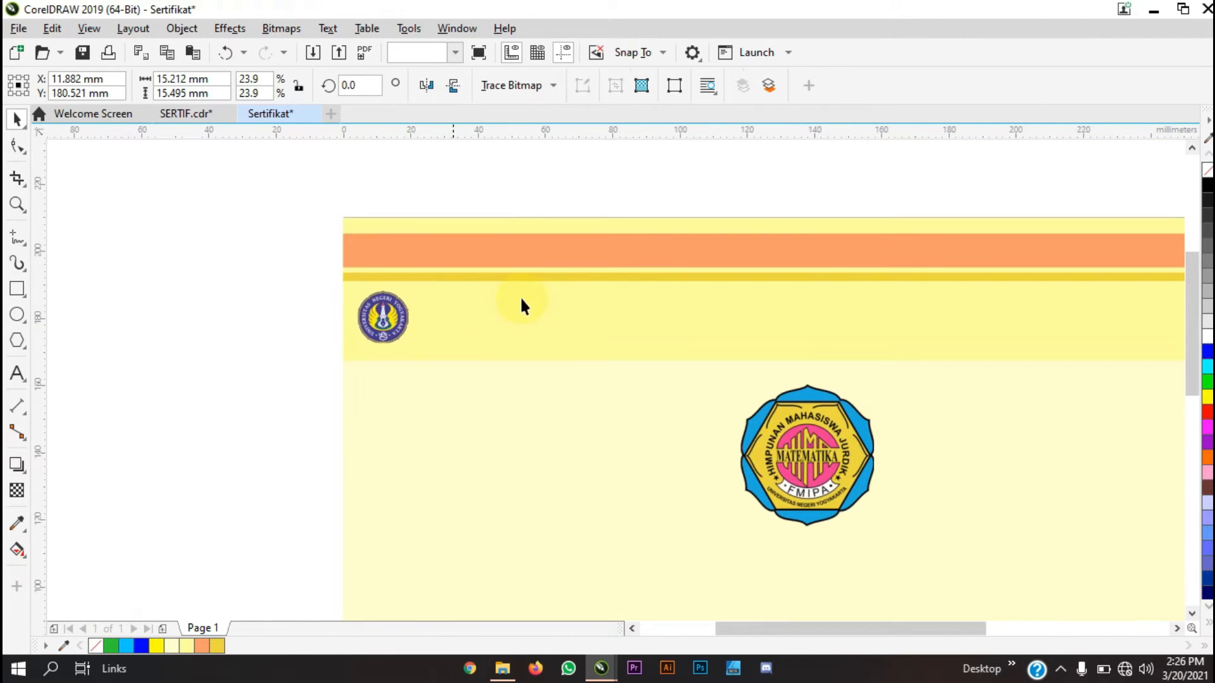
Reduce the orange header stripe's height to about 6 mm by raising its lower edge
left_click(908, 256)
scroll(867, 266, "up", 2)
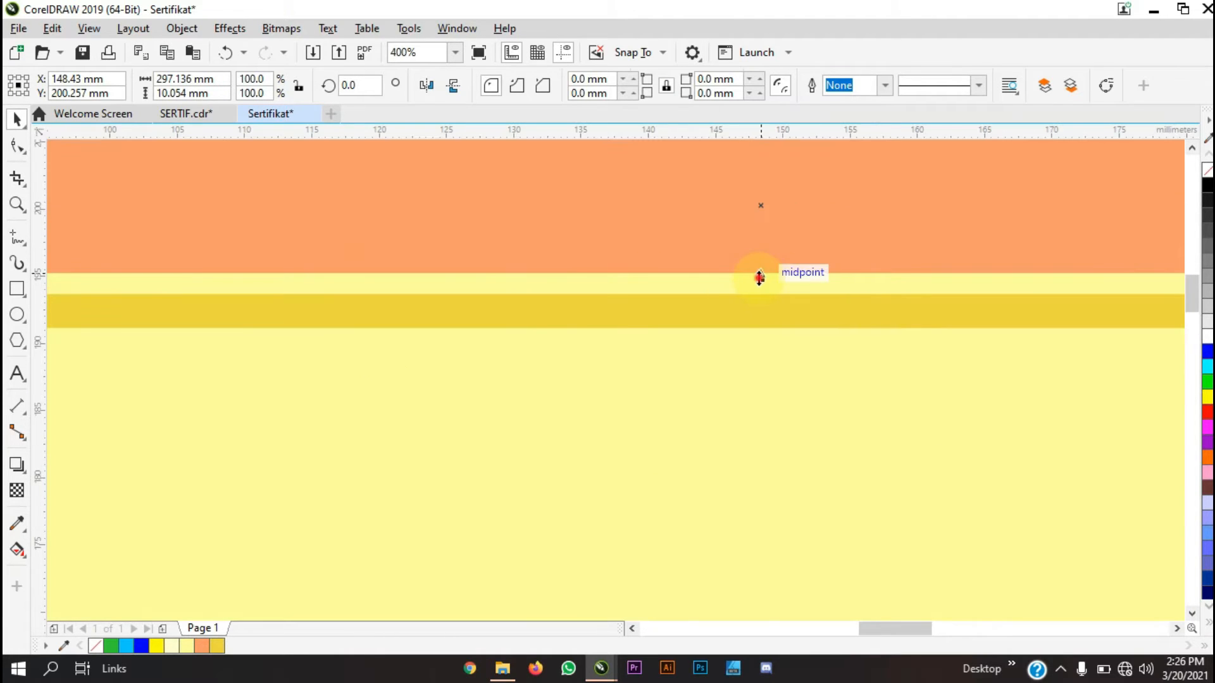
left_click_drag(759, 277, 750, 241)
scroll(749, 241, "down", 2)
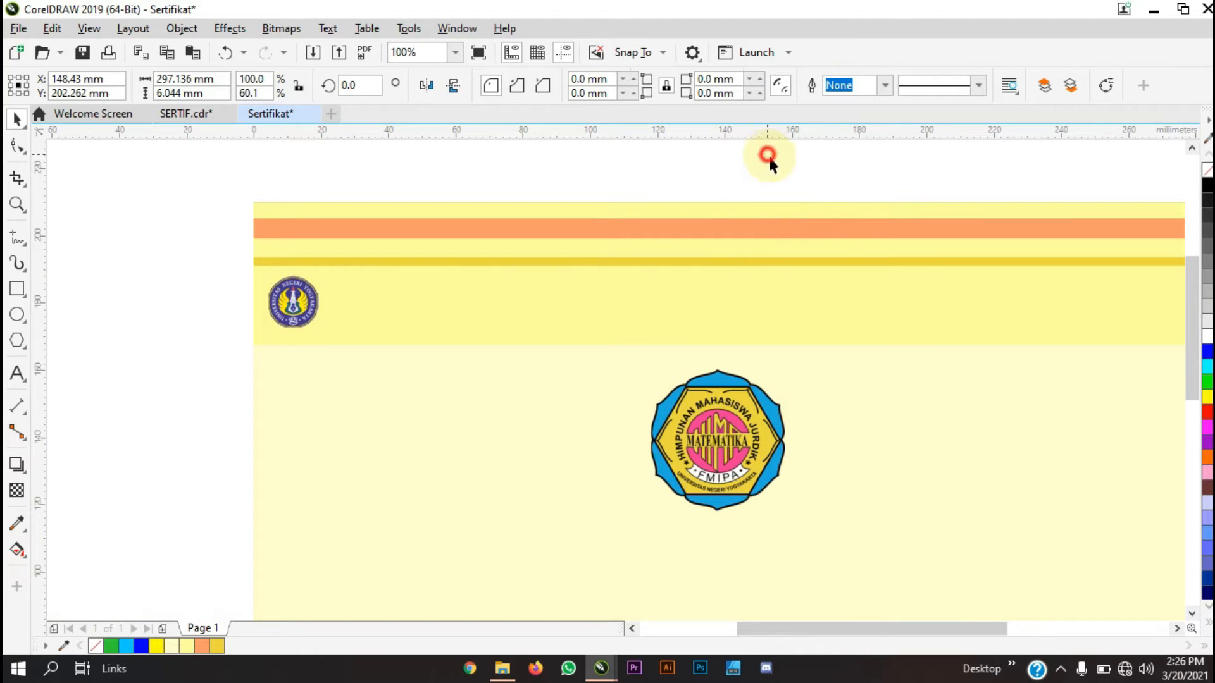
Nudge the thin dark yellow stripe up to about Y 196.1 mm, just beneath the orange stripe, and deselect it
left_click(837, 261)
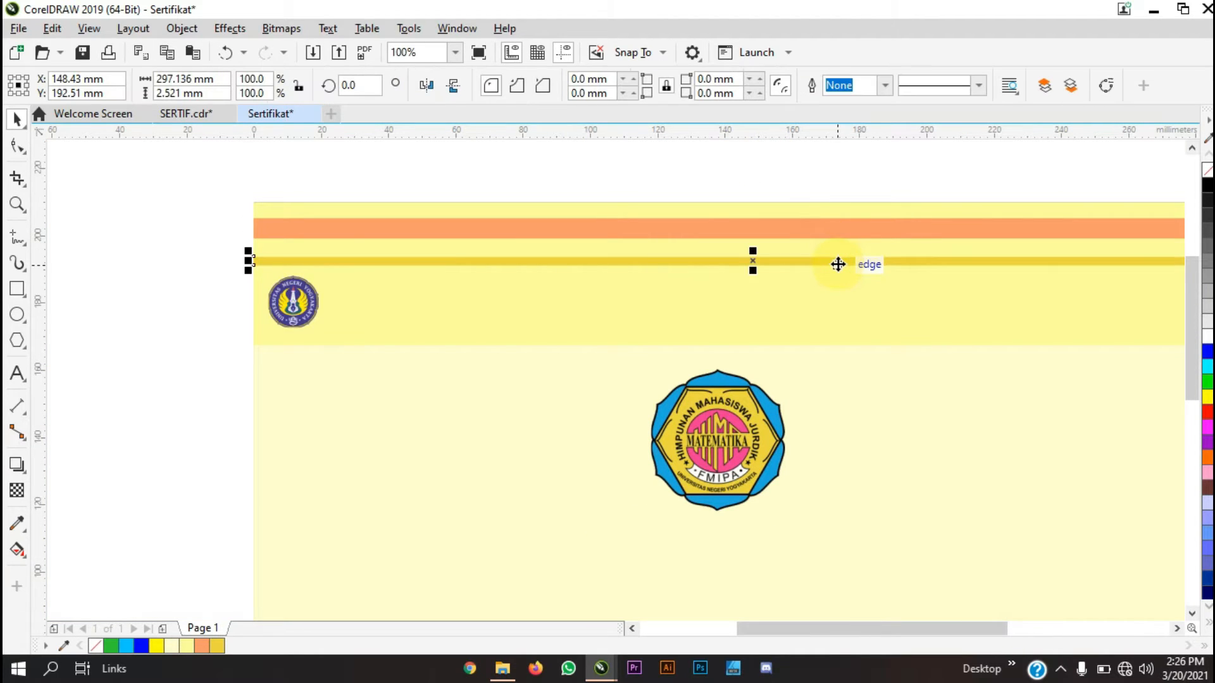
key("Up")
key("Up")
key("Up")
key("Up")
key("Up")
key("Up")
key("Up")
key("Up")
key("Up")
key("Up")
key("Up")
key("Up")
key("Up")
key("Up")
key("Up")
key("Up")
key("Up")
key("Up")
key("Up")
key("Up")
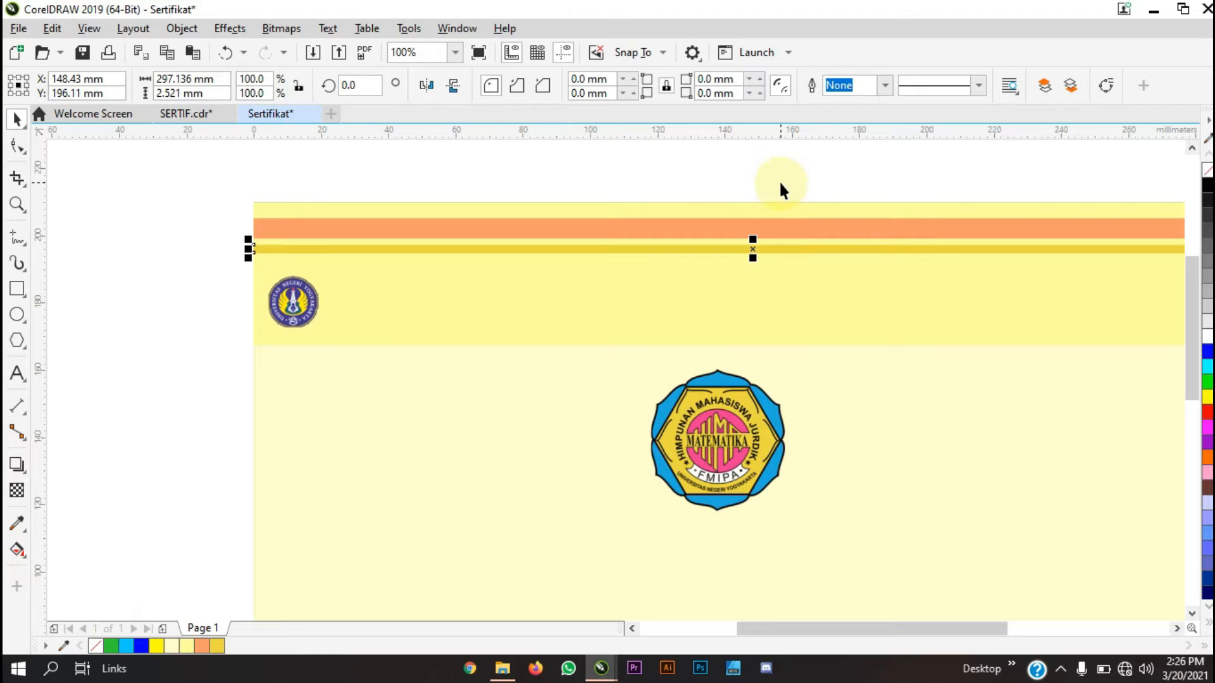
left_click(778, 182)
Move the university logo up beneath the dark yellow stripe, to about X 12.3 mm, Y 185.4 mm, and deselect it
scroll(361, 312, "down", 2)
scroll(343, 302, "up", 4)
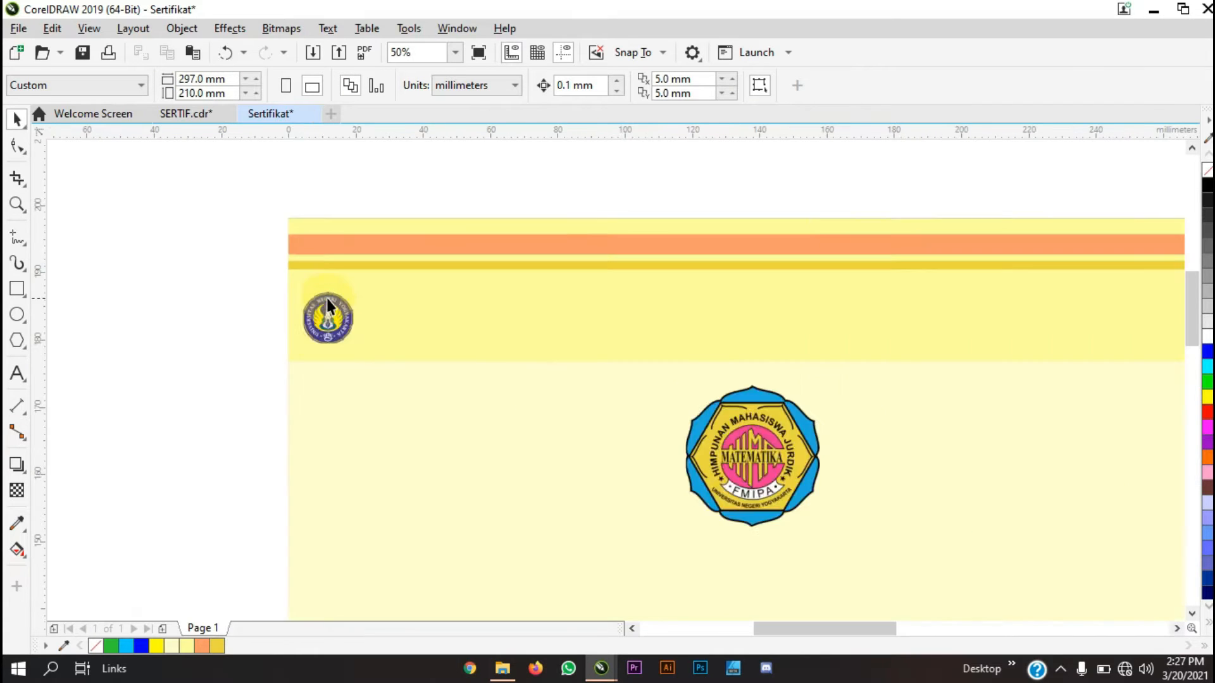
left_click(337, 326)
left_click_drag(337, 327, 335, 291)
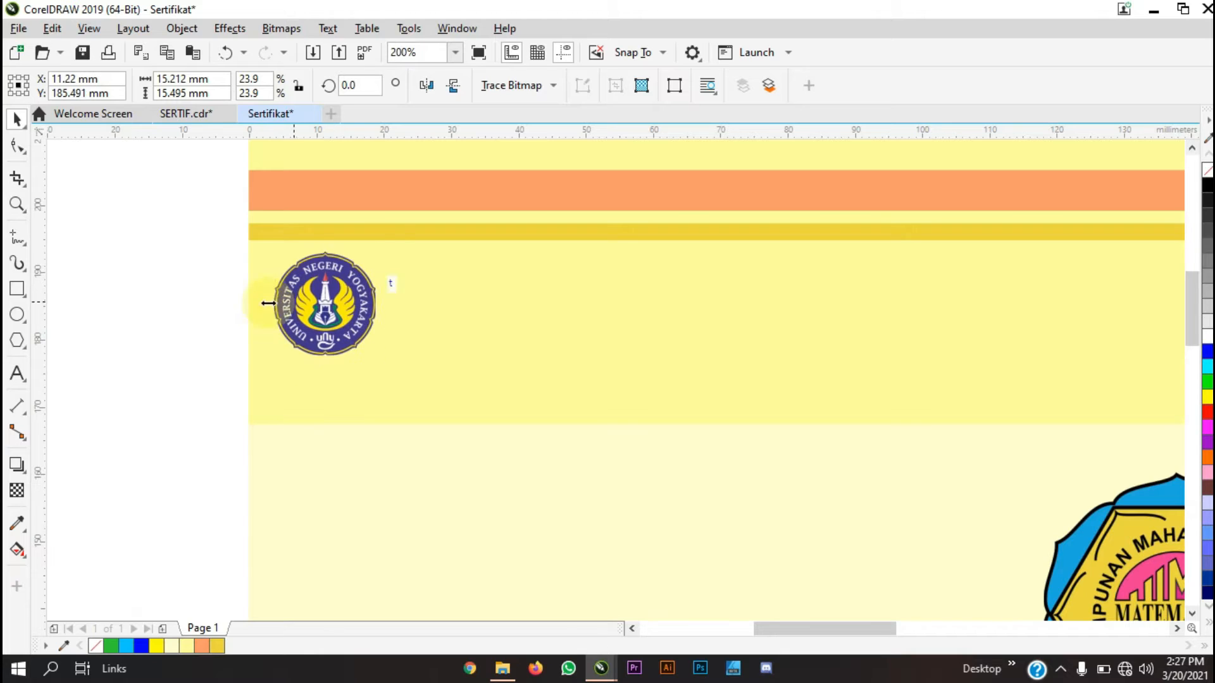
left_click(206, 315)
key("Down")
key("Down")
key("Down")
key("Down")
key("Down")
key("Down")
key("Down")
key("Down")
key("Down")
key("Down")
key("Down")
key("Down")
key("Down")
key("Down")
key("Down")
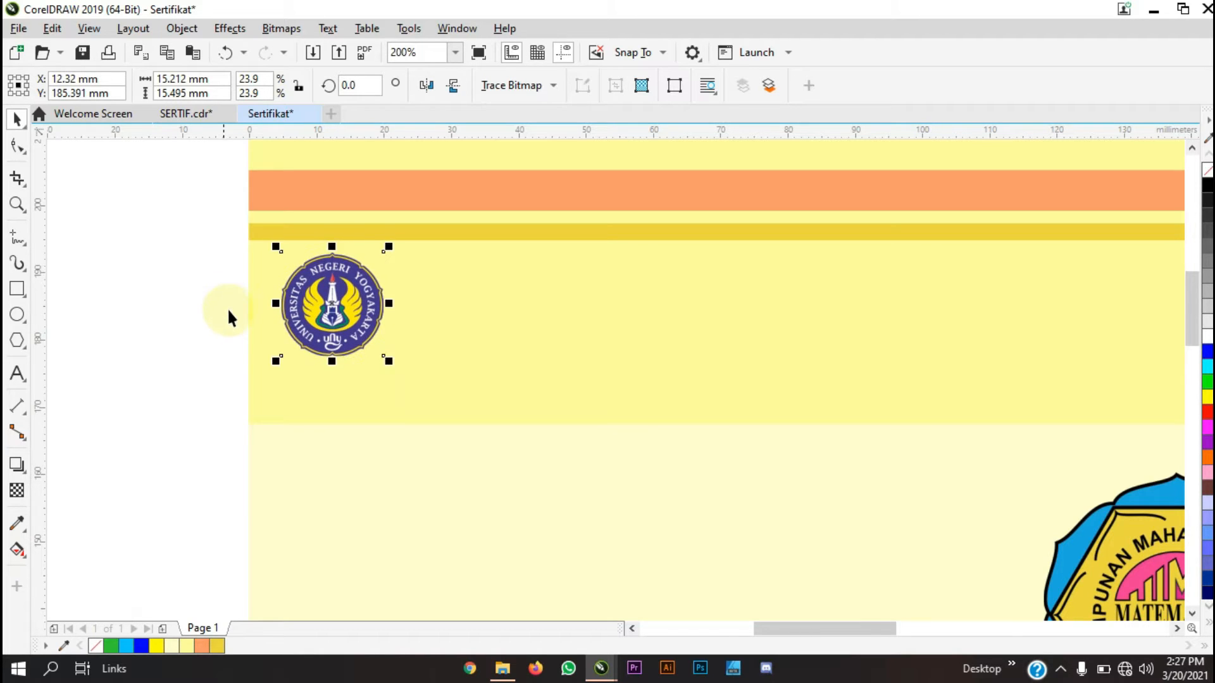
left_click(228, 304)
scroll(588, 379, "down", 4)
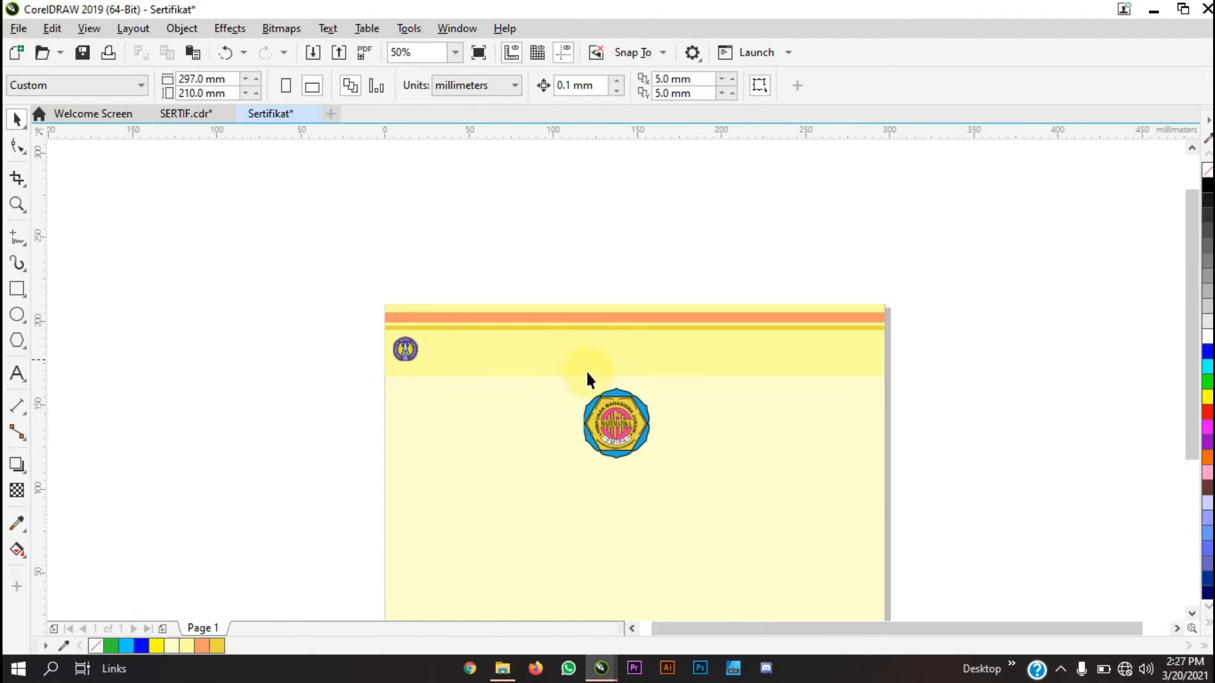
Move the student association logo into the header beside the university logo and scale it to about 17.2 x 18.2 mm about its centre
scroll(677, 399, "up", 2)
left_click_drag(494, 391, 236, 293)
scroll(236, 293, "down", 4)
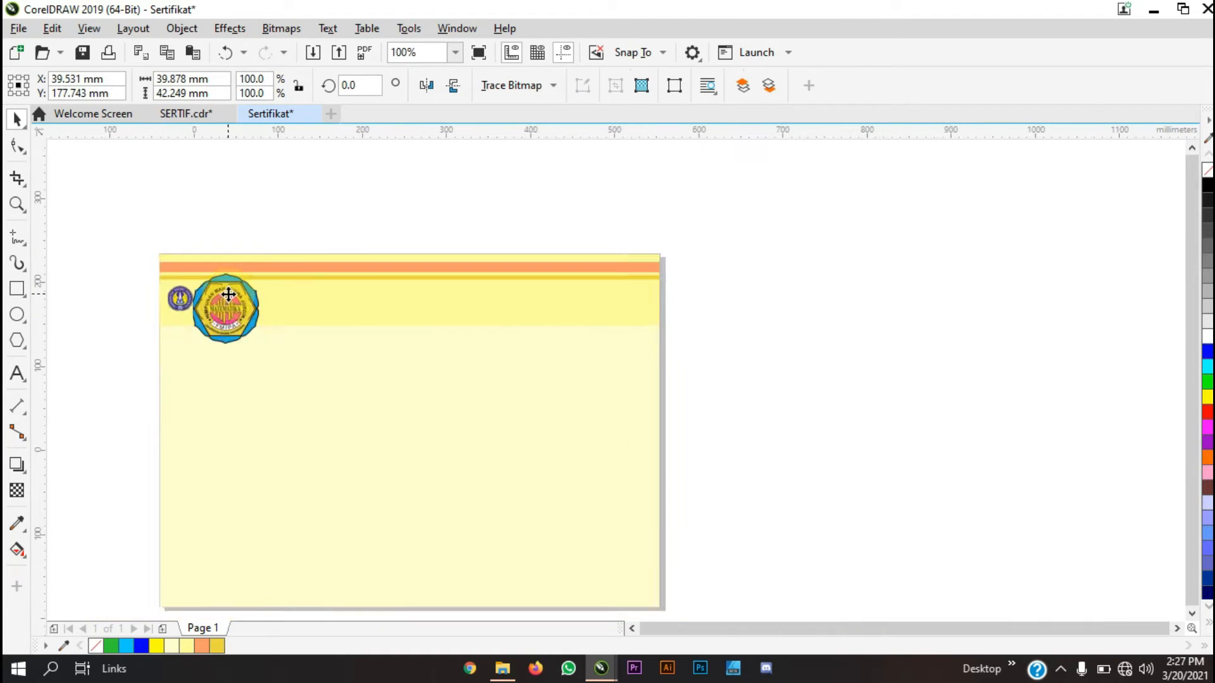
scroll(214, 287, "up", 6)
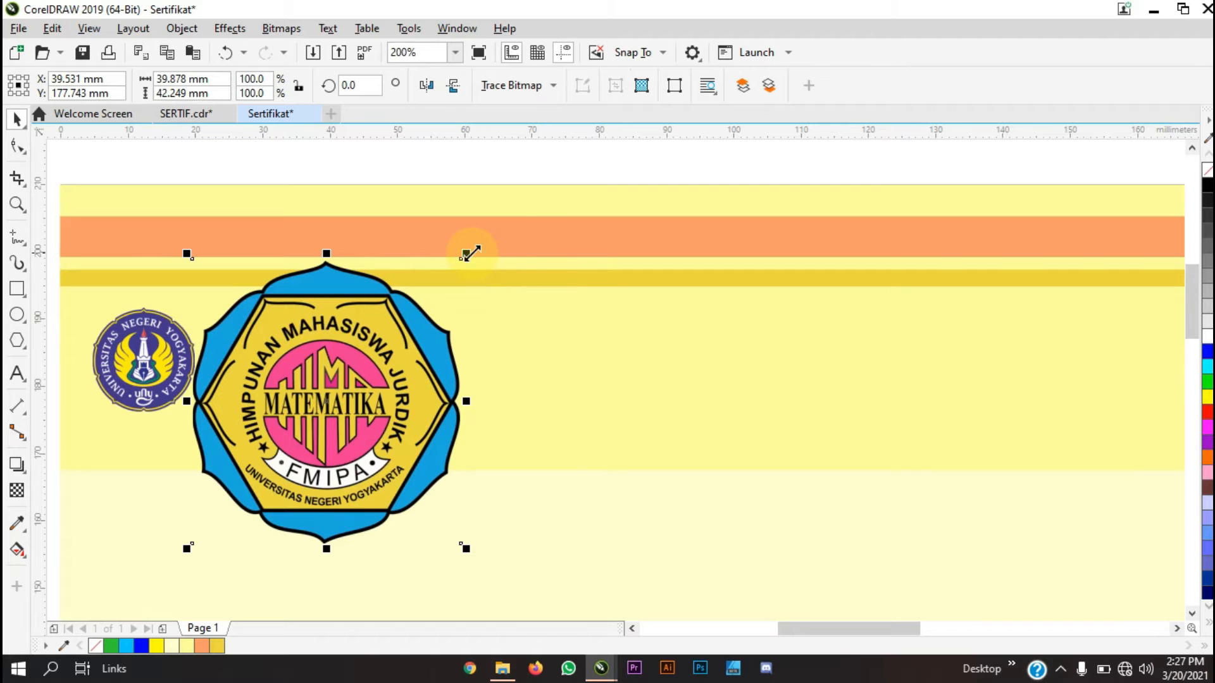
left_click_drag(467, 254, 389, 336)
scroll(379, 320, "down", 2)
scroll(303, 345, "up", 4)
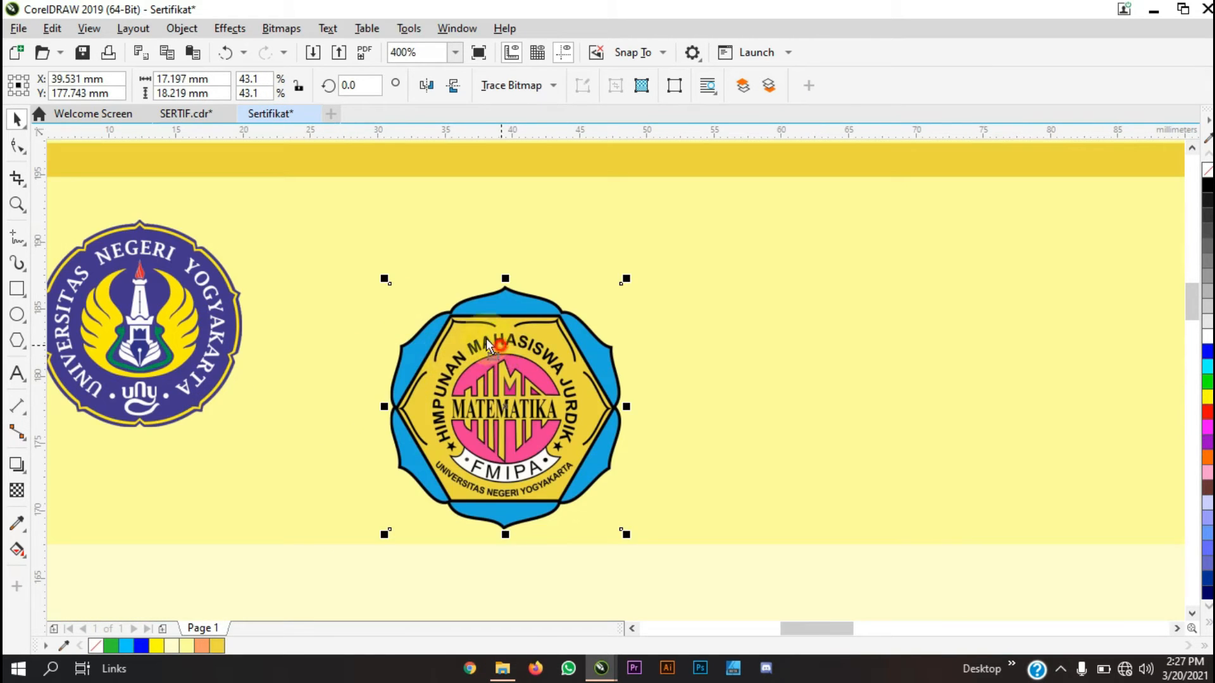
Shrink the association logo to about 14.6 x 15.4 mm and position it level with the university logo, just beside it
left_click_drag(498, 344, 370, 276)
left_click_drag(494, 211, 478, 226)
left_click_drag(396, 287, 386, 277)
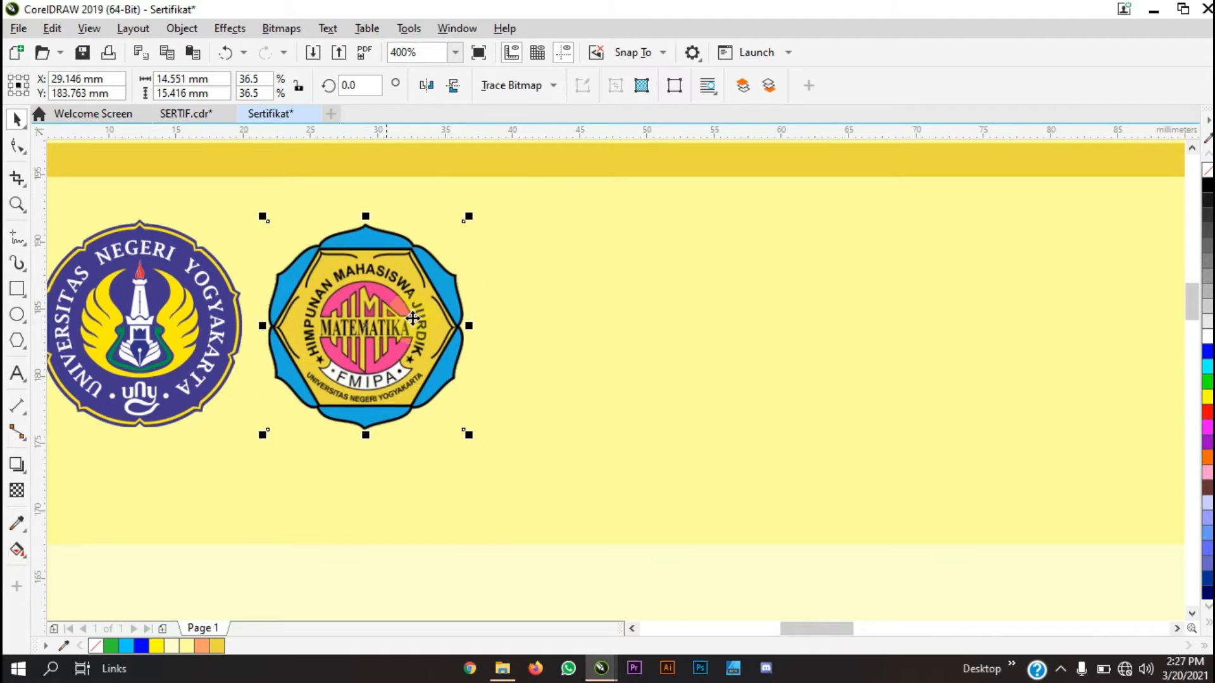
scroll(426, 327, "down", 1)
left_click(189, 344)
scroll(388, 401, "down", 2)
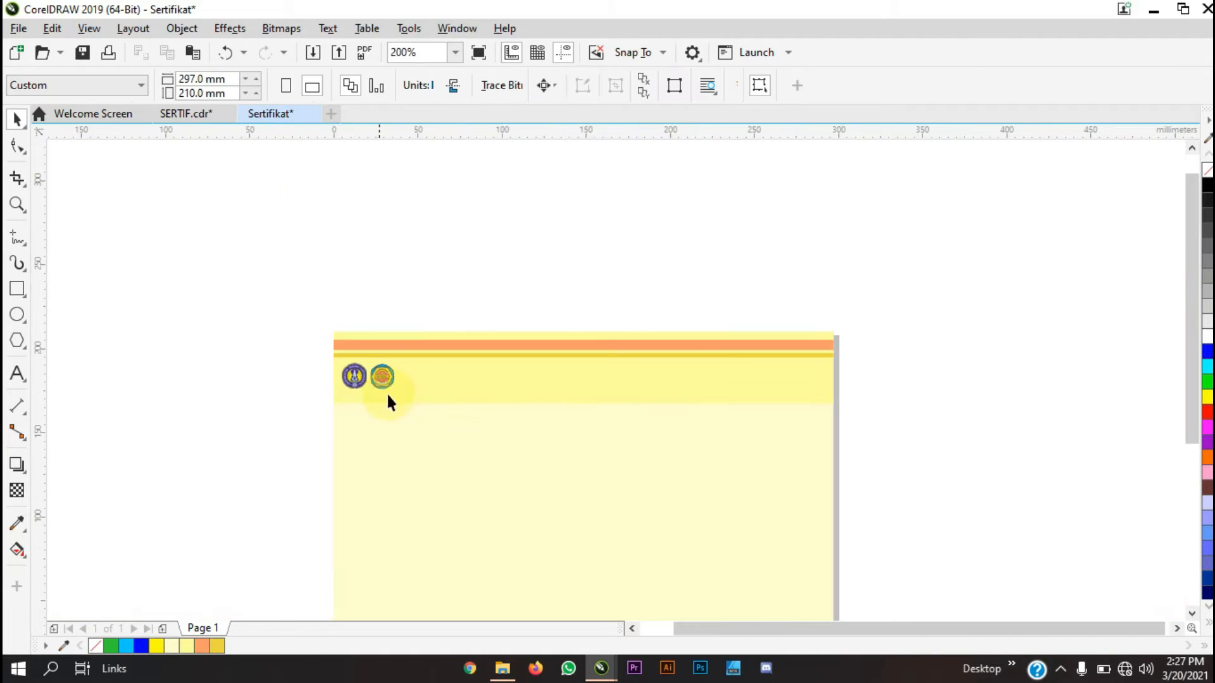
Try to move the association logo to the right end of the header band, and undo the move
scroll(406, 381, "up", 2)
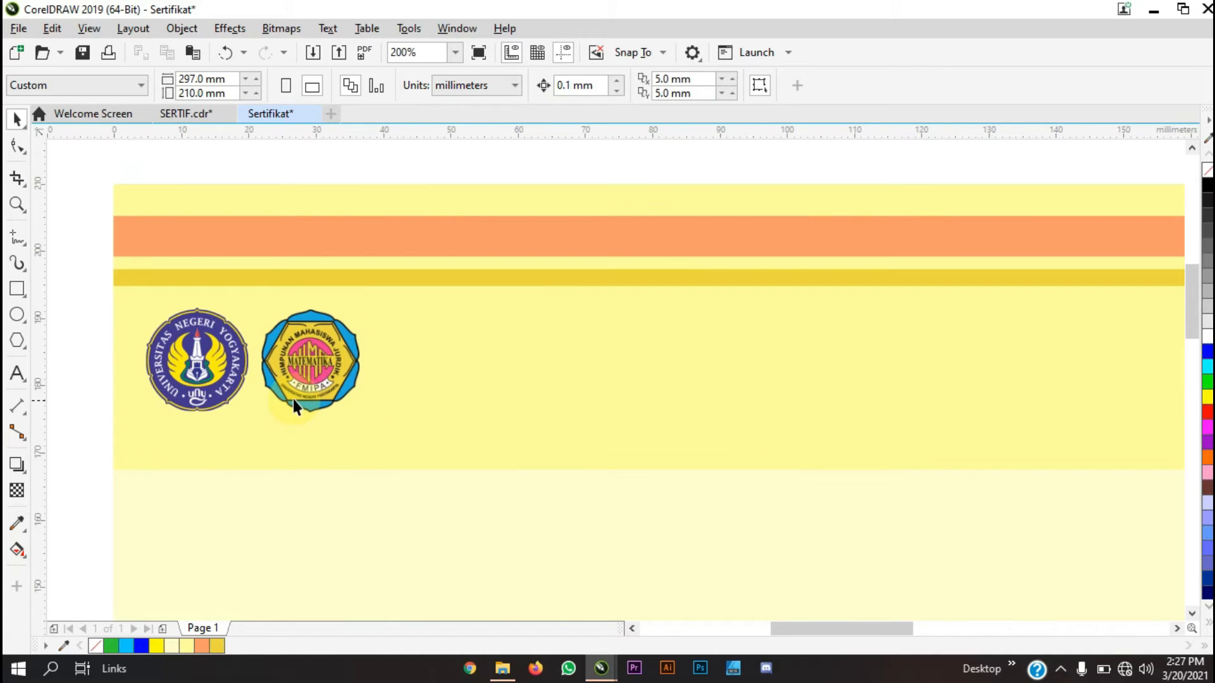
left_click(321, 373)
scroll(323, 367, "down", 2)
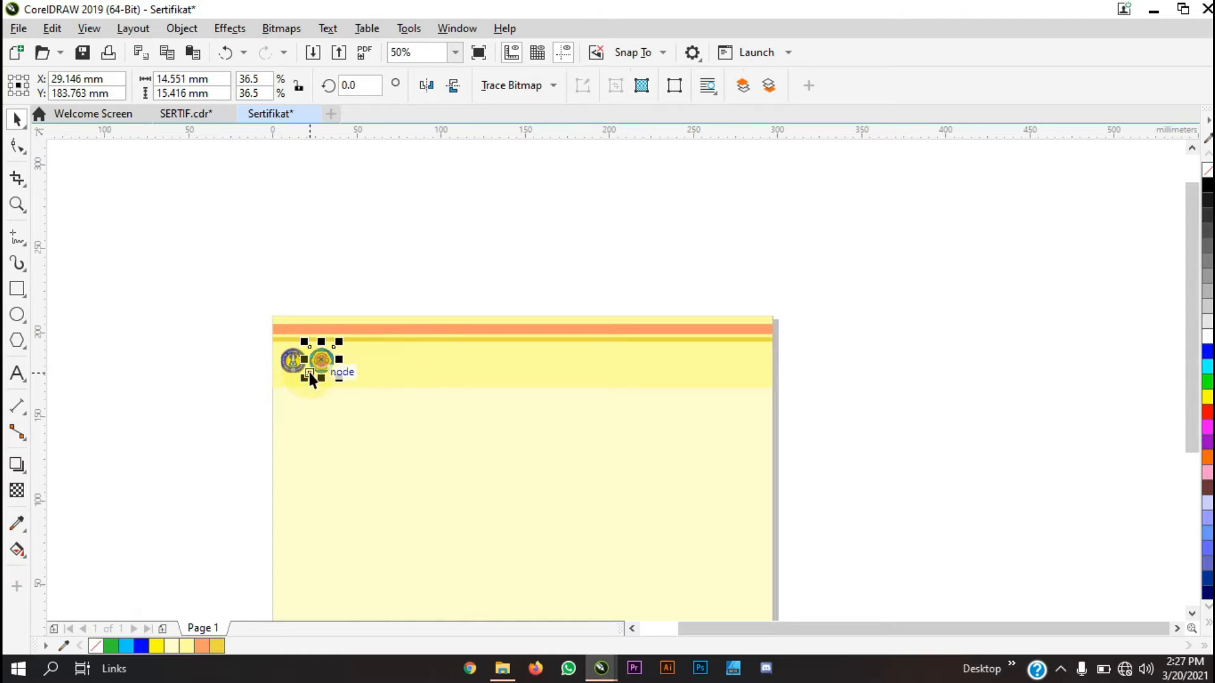
left_click_drag(322, 360, 753, 359)
left_click(870, 355)
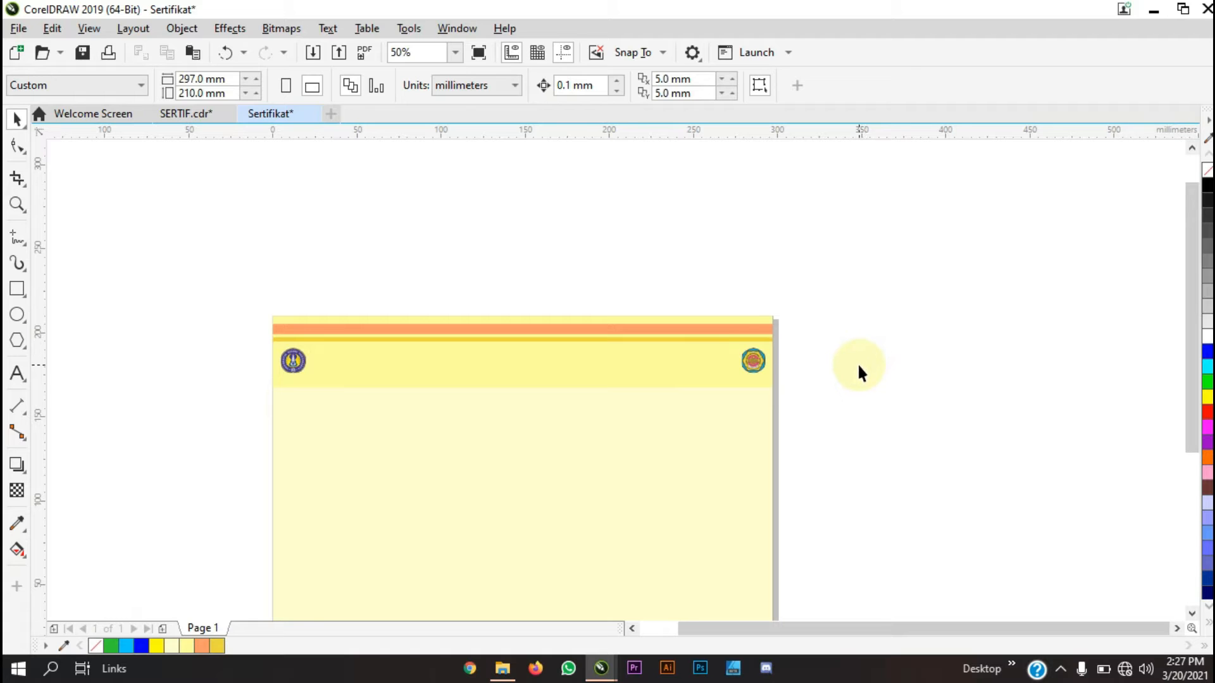
key("ctrl+z")
left_click(858, 366)
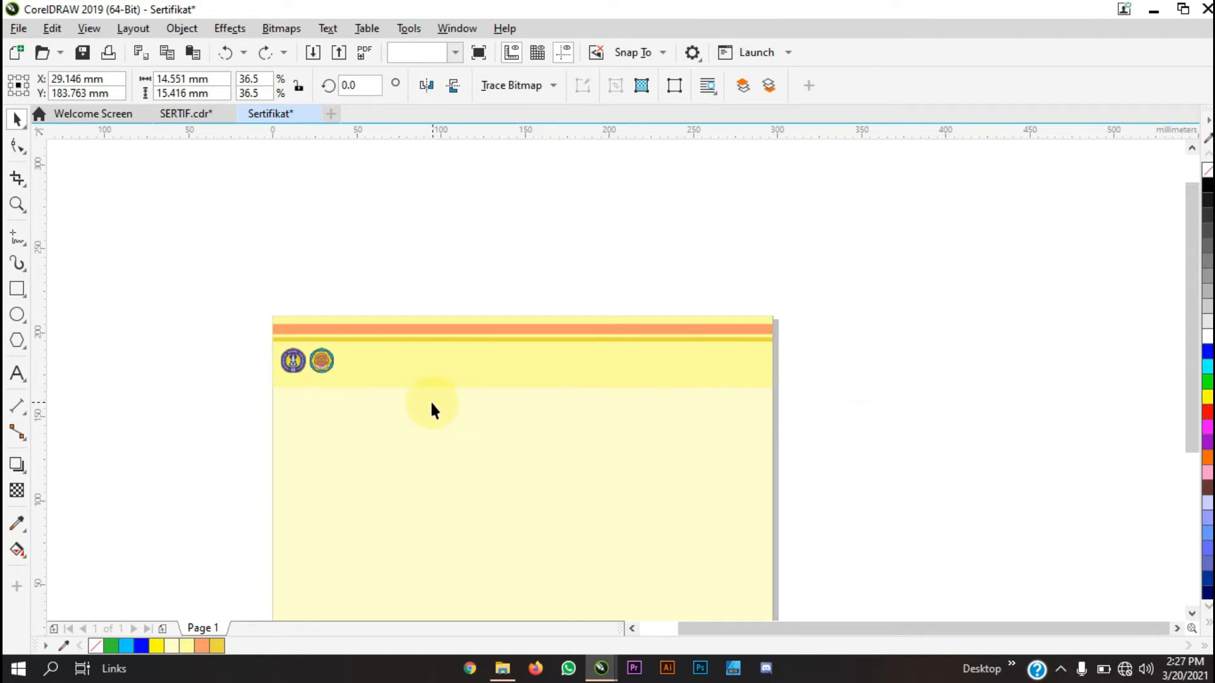
left_click(342, 386)
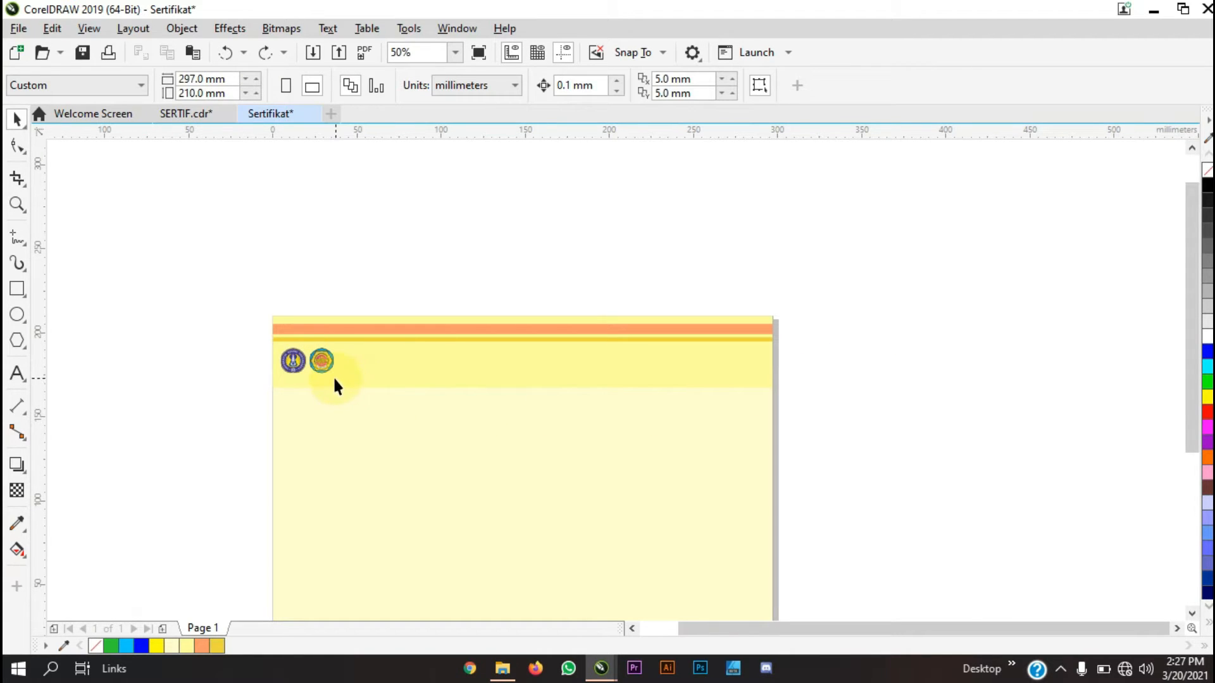
Try the association logo's move across the header twice more, once strictly horizontally and once freely, undoing each move
scroll(334, 379, "up", 2)
left_click(317, 349)
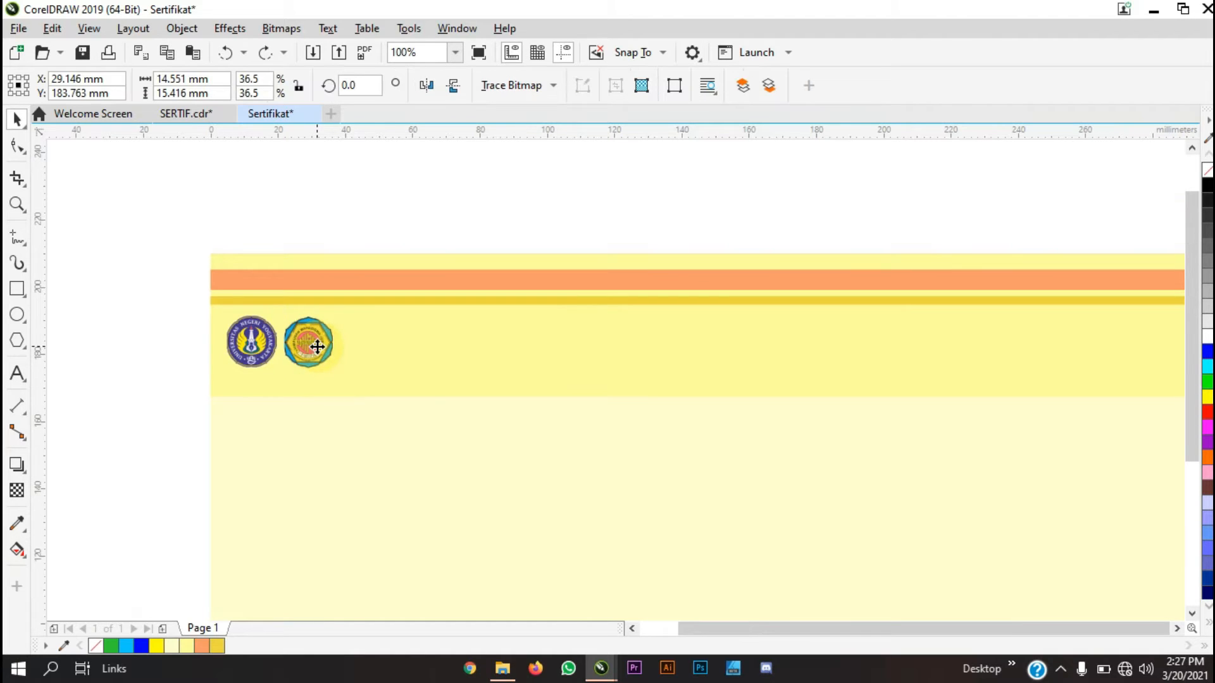
scroll(317, 347, "down", 2)
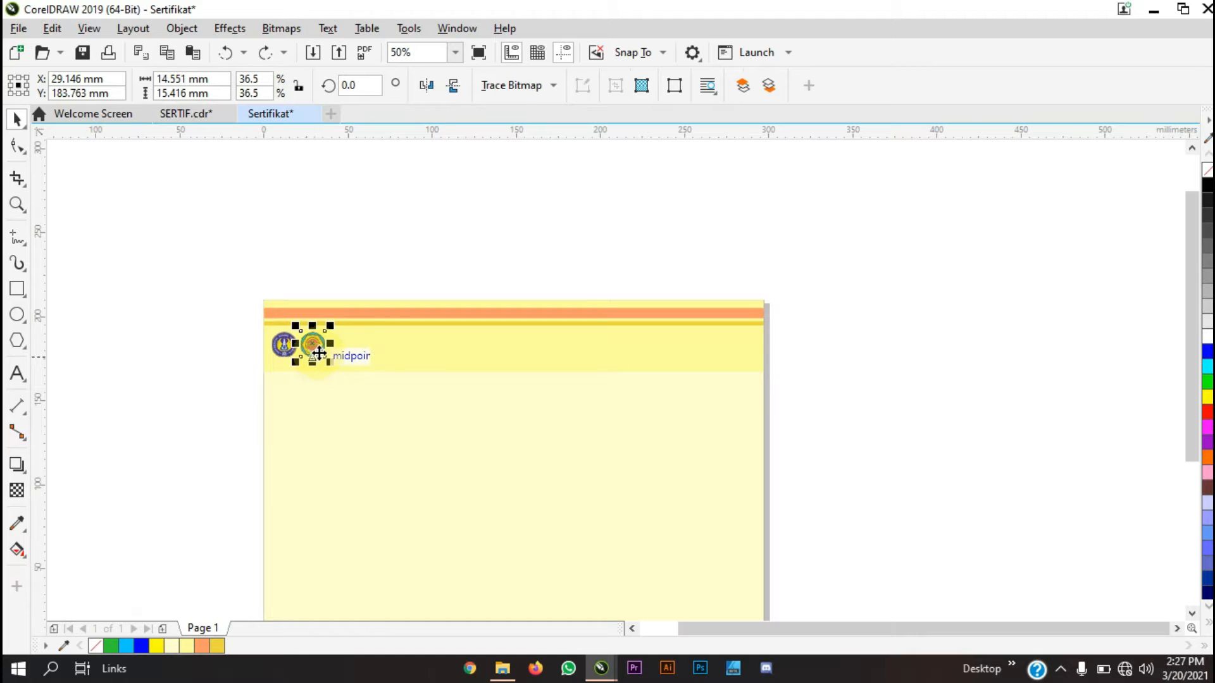
left_click_drag(316, 350, 744, 378)
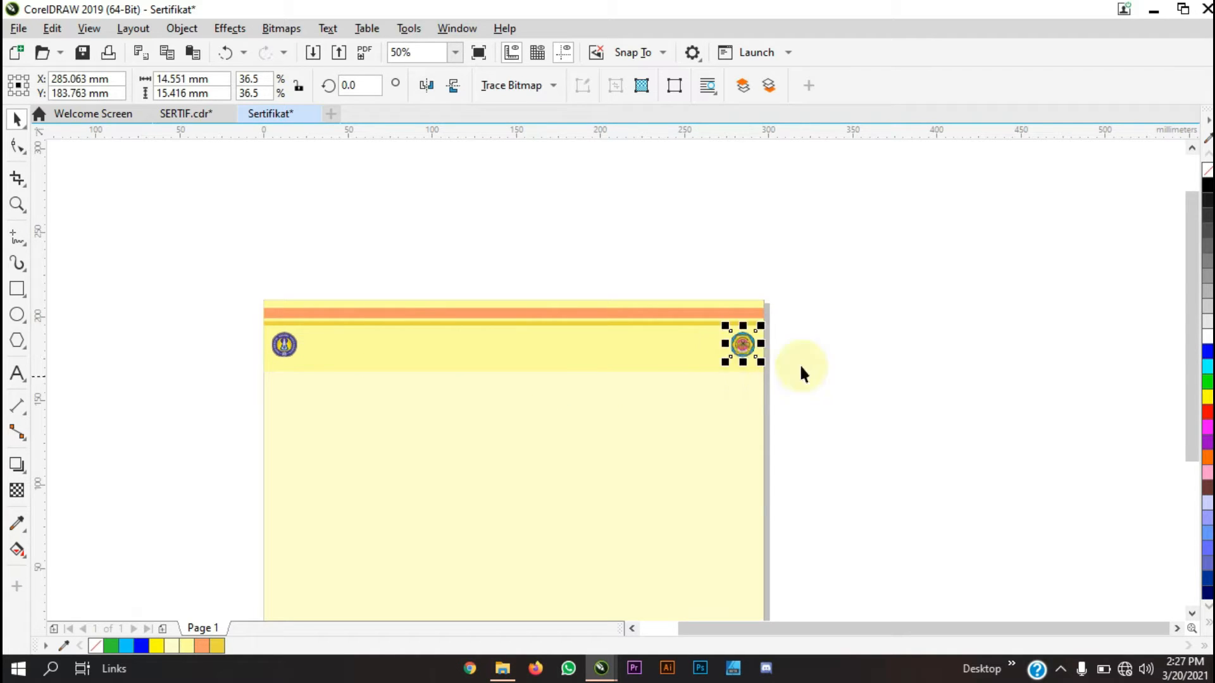
left_click(853, 354)
key("ctrl+z")
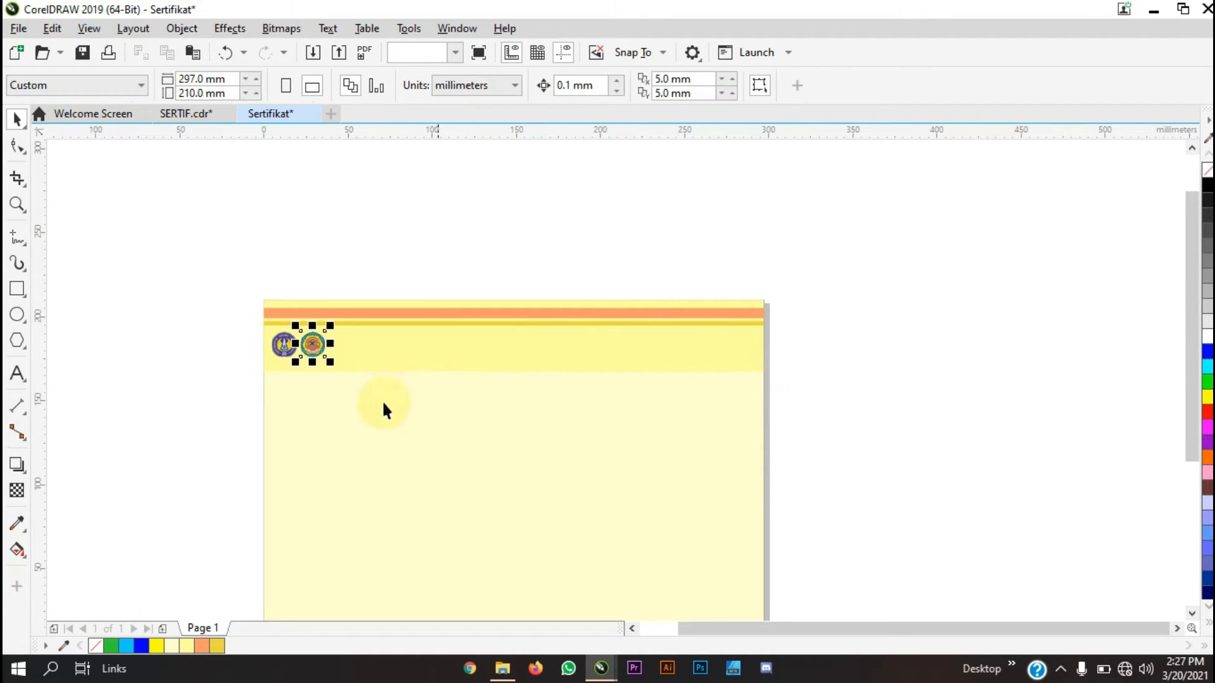
left_click_drag(323, 355, 744, 353)
left_click(796, 350)
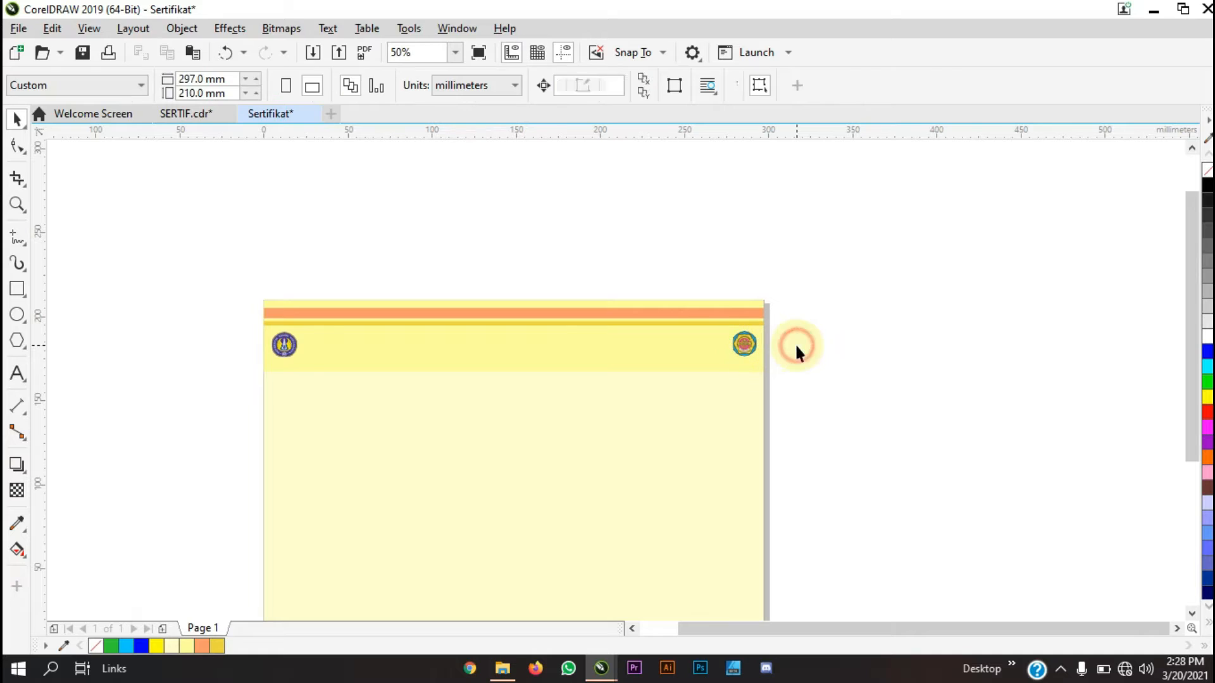
key("ctrl+z")
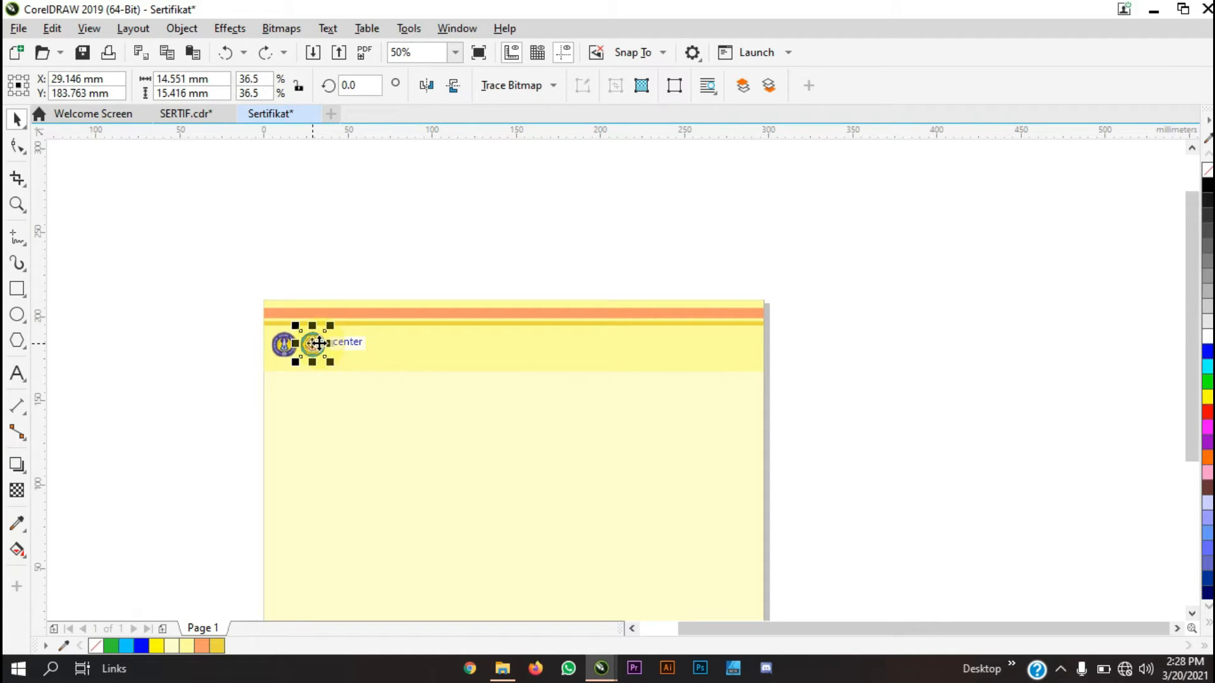
Move the association logo straight across to the right end of the header, at about X 285.1 mm, and deselect it
left_click_drag(318, 342, 745, 362)
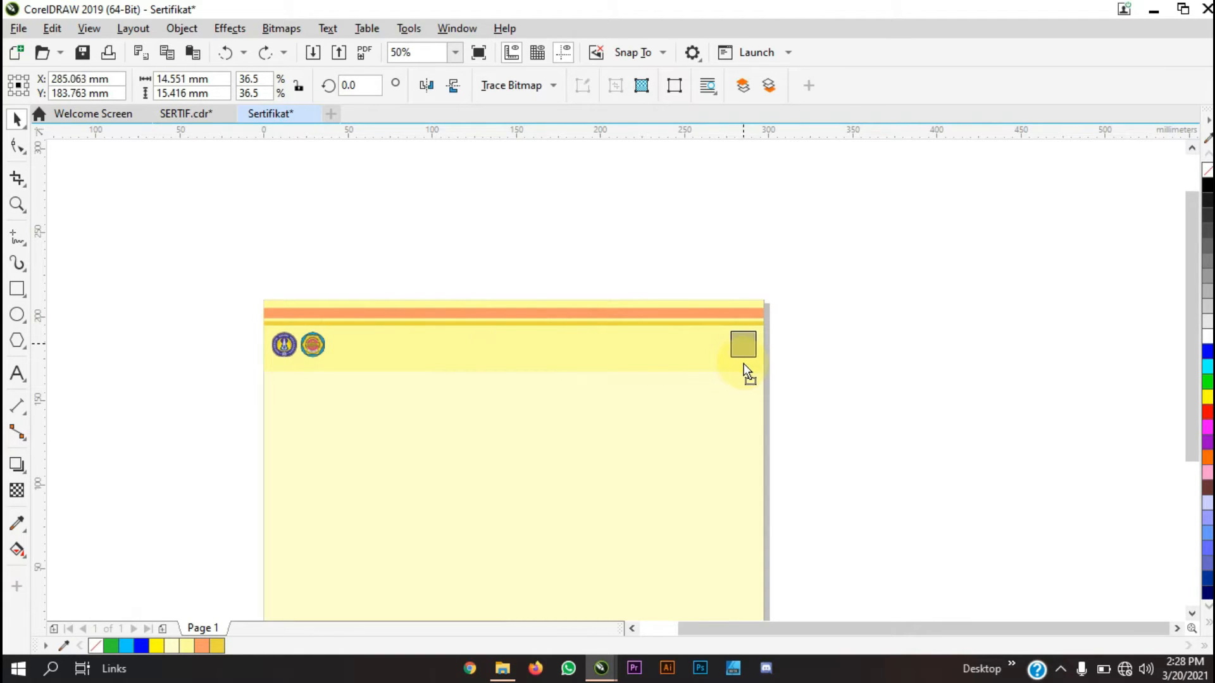
left_click_drag(744, 366, 746, 367)
left_click(798, 355)
scroll(798, 357, "down", 1)
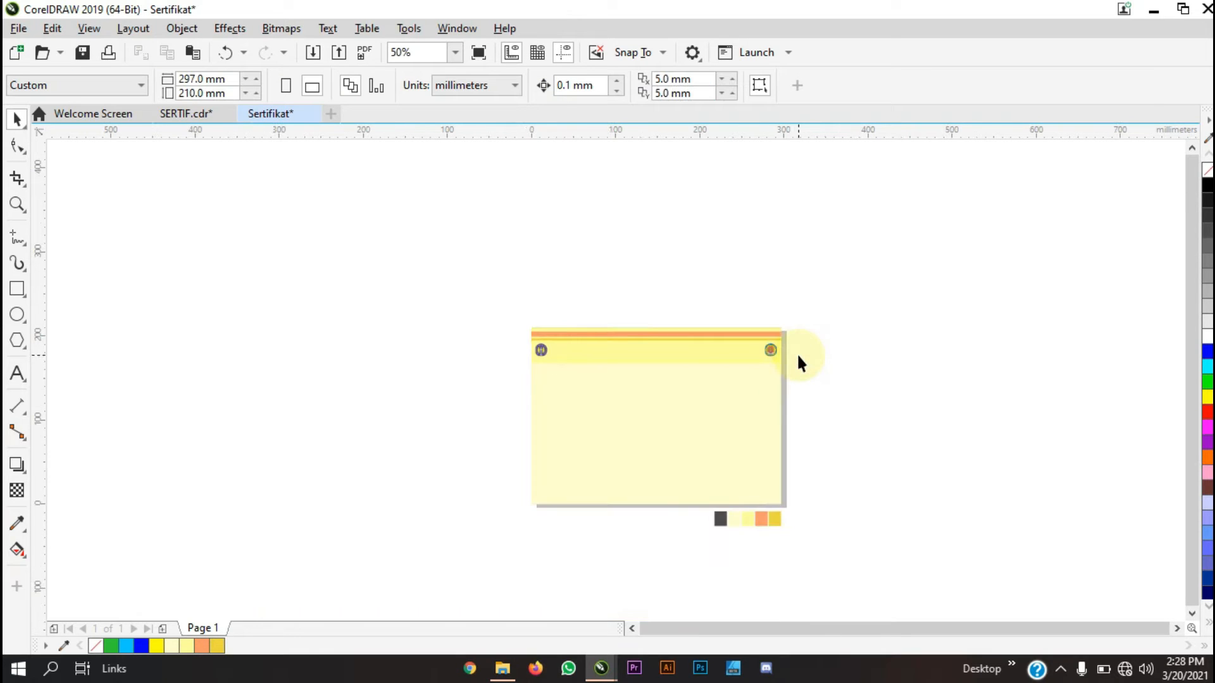
scroll(765, 423, "up", 1)
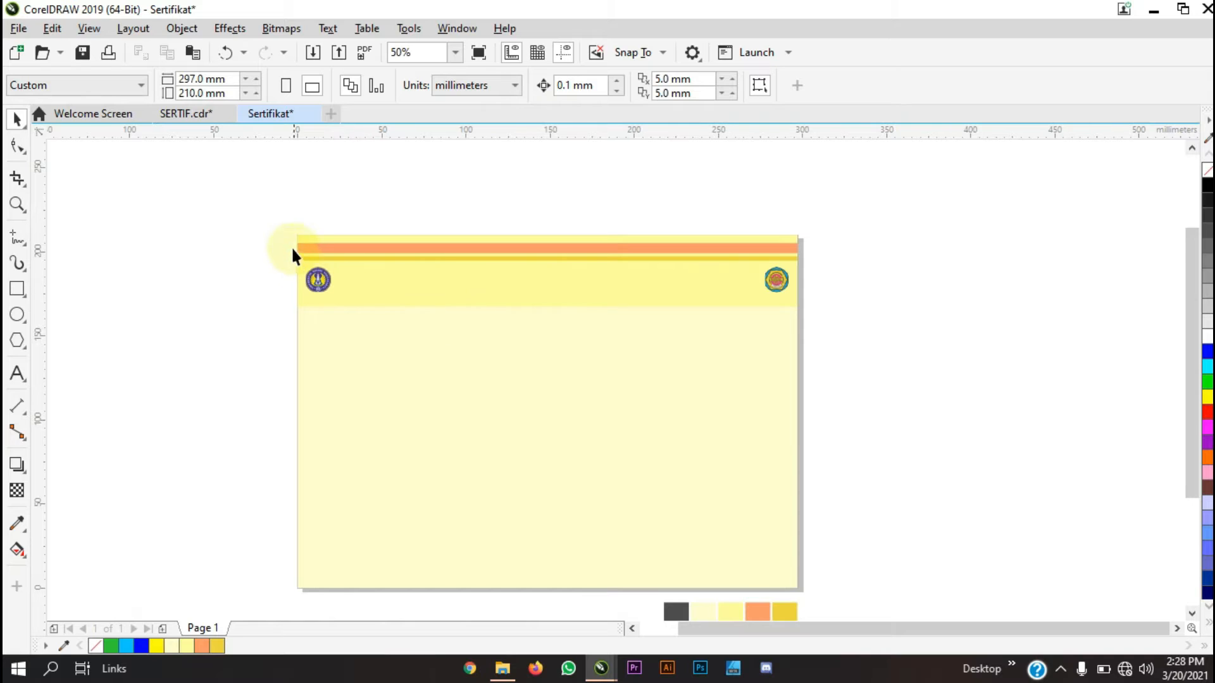
scroll(368, 278, "up", 1)
scroll(282, 288, "down", 1)
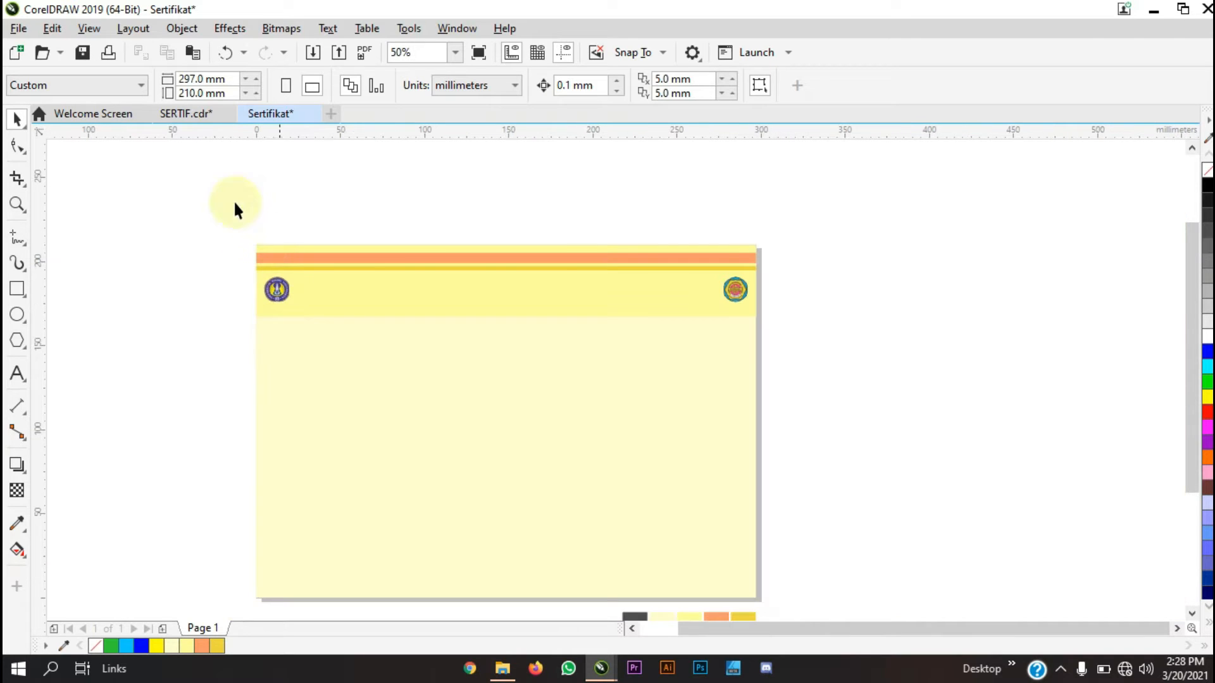
Switch to the SERTIF.cdr reference and examine the font and size of the three-line institution heading
left_click(181, 115)
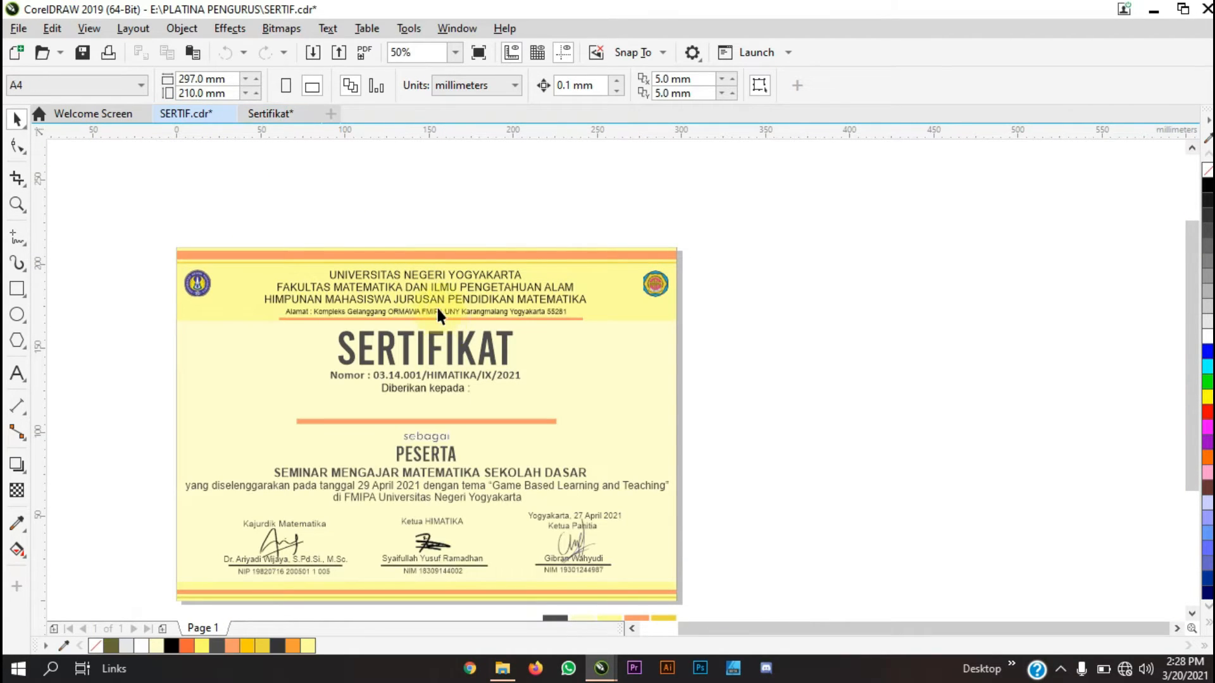
scroll(414, 280, "up", 1)
left_click(410, 272)
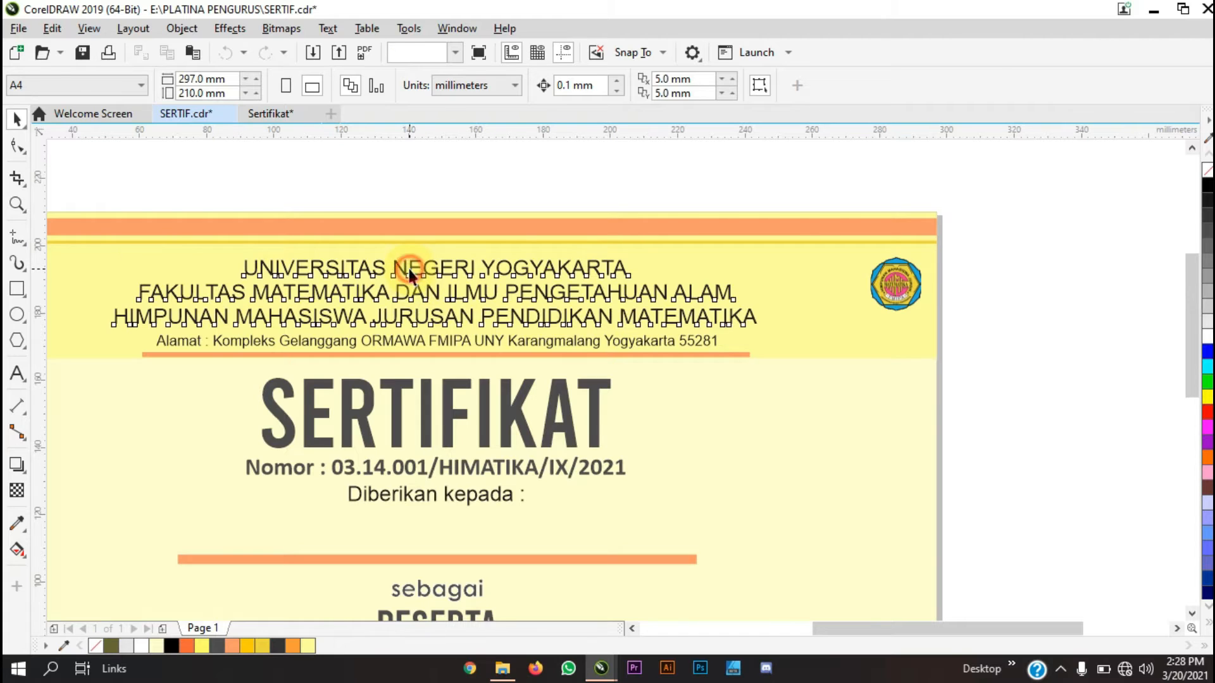
left_click(449, 198)
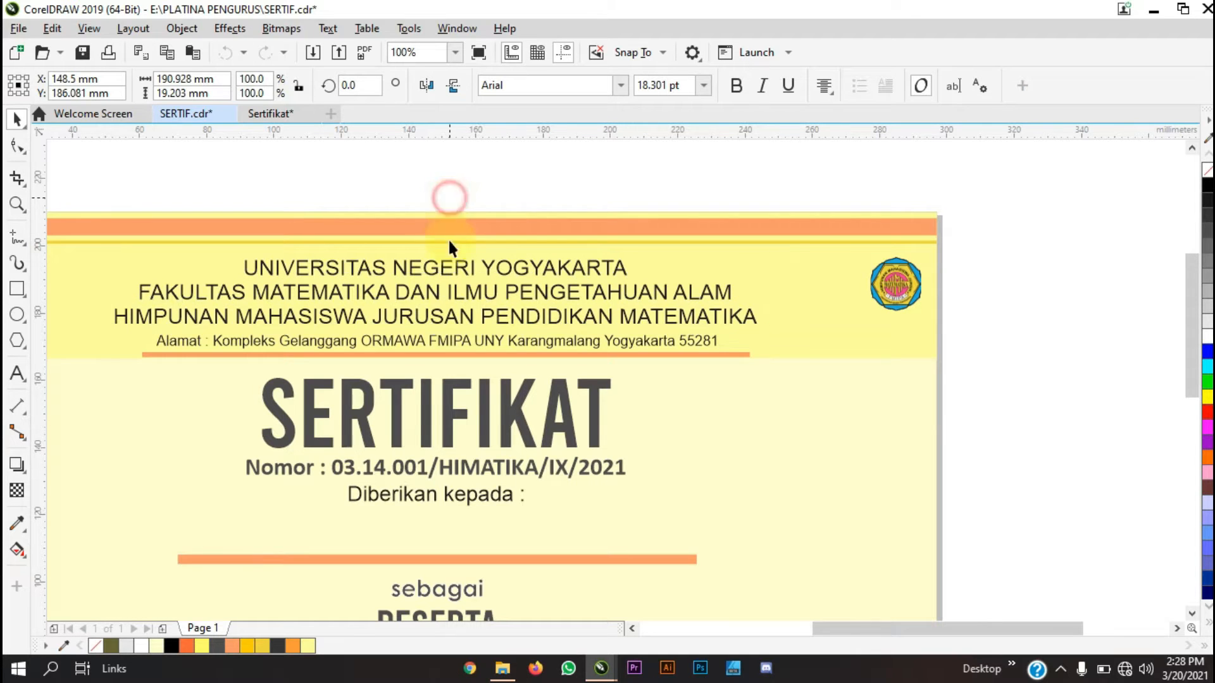
Try entering the heading text "UNIVERSITAS NEGER" below the header band in the Sertifikat document, and delete it
scroll(442, 284, "down", 2)
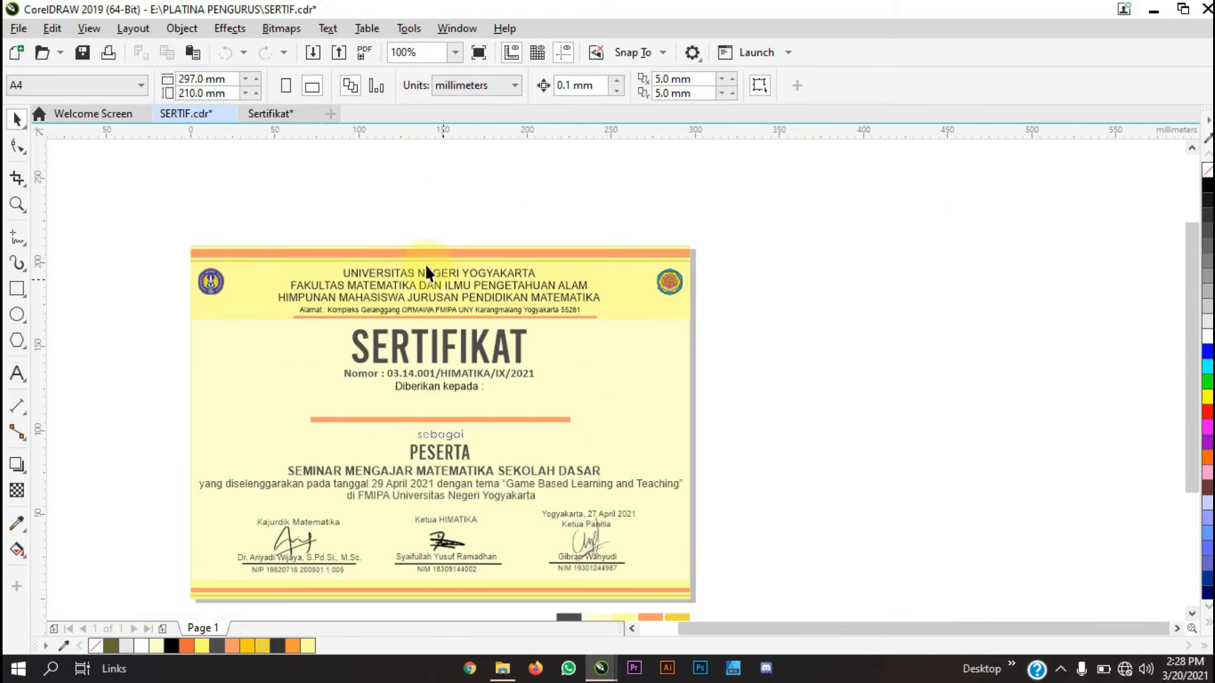
left_click(270, 114)
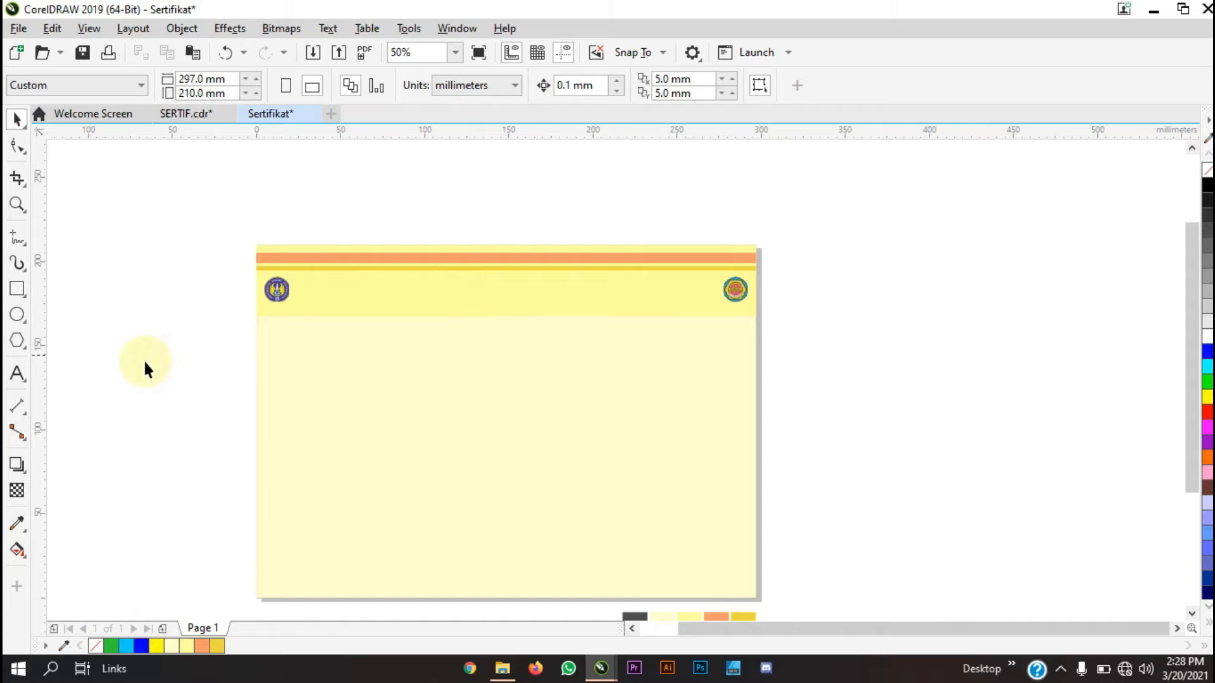
left_click(18, 374)
left_click(420, 370)
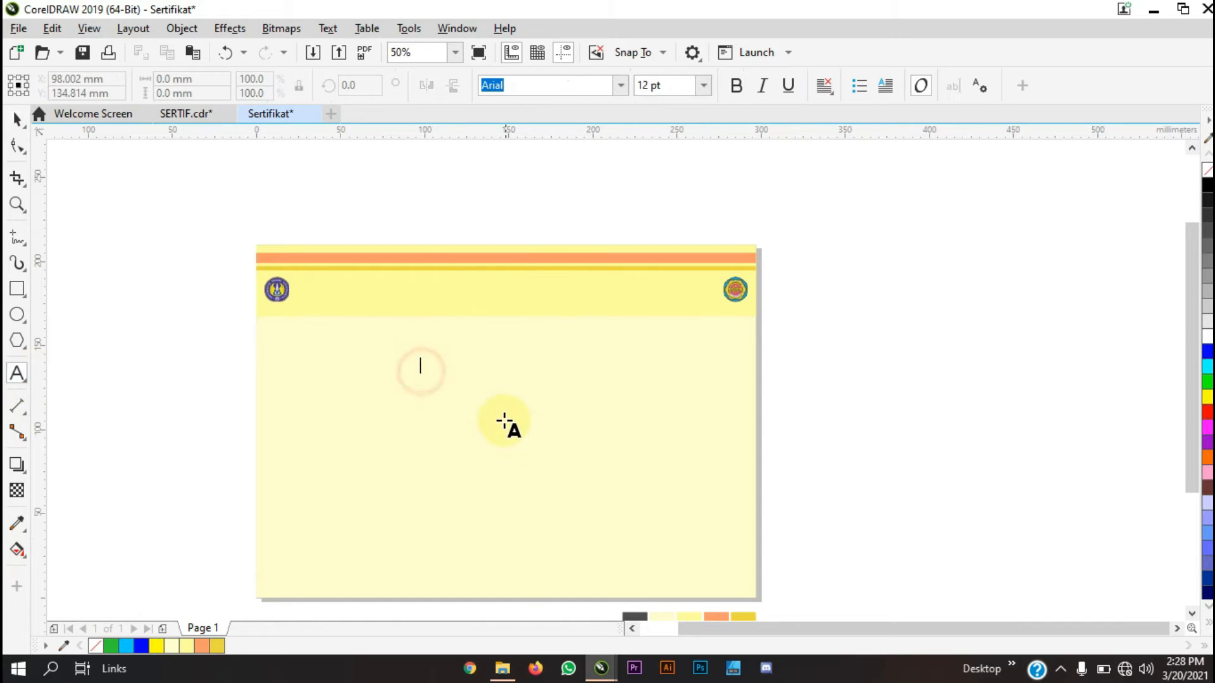
type("u")
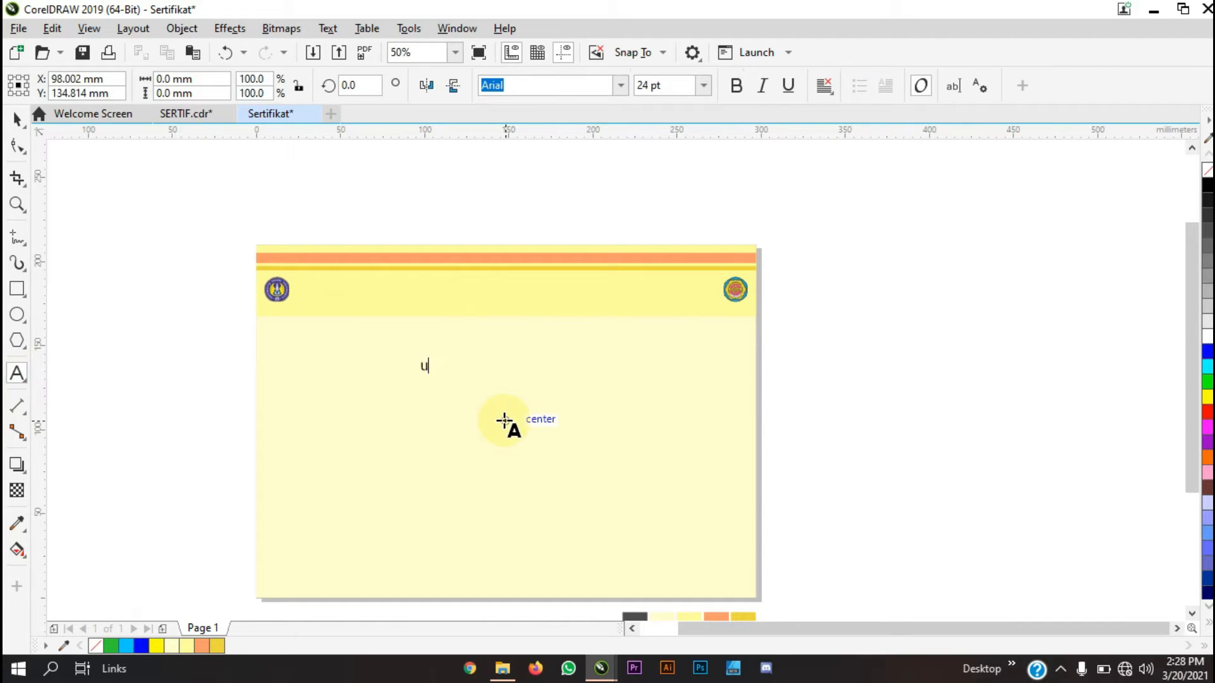
type("nIVERSITAS NEGER")
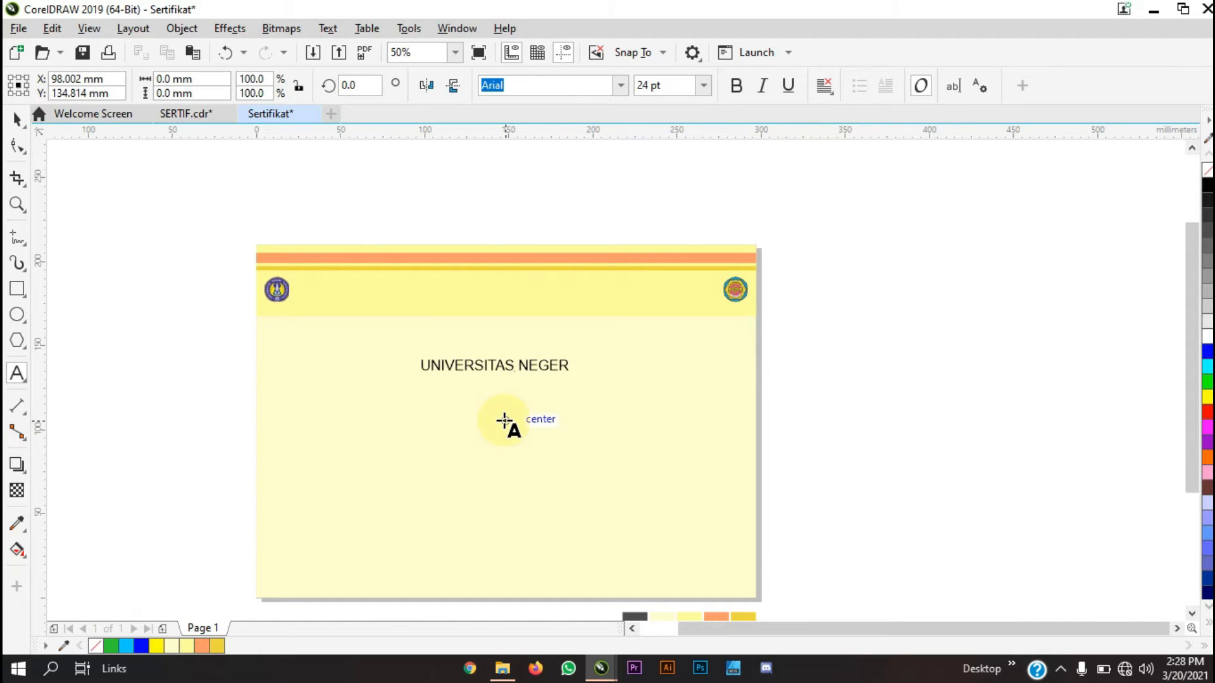
left_click(17, 119)
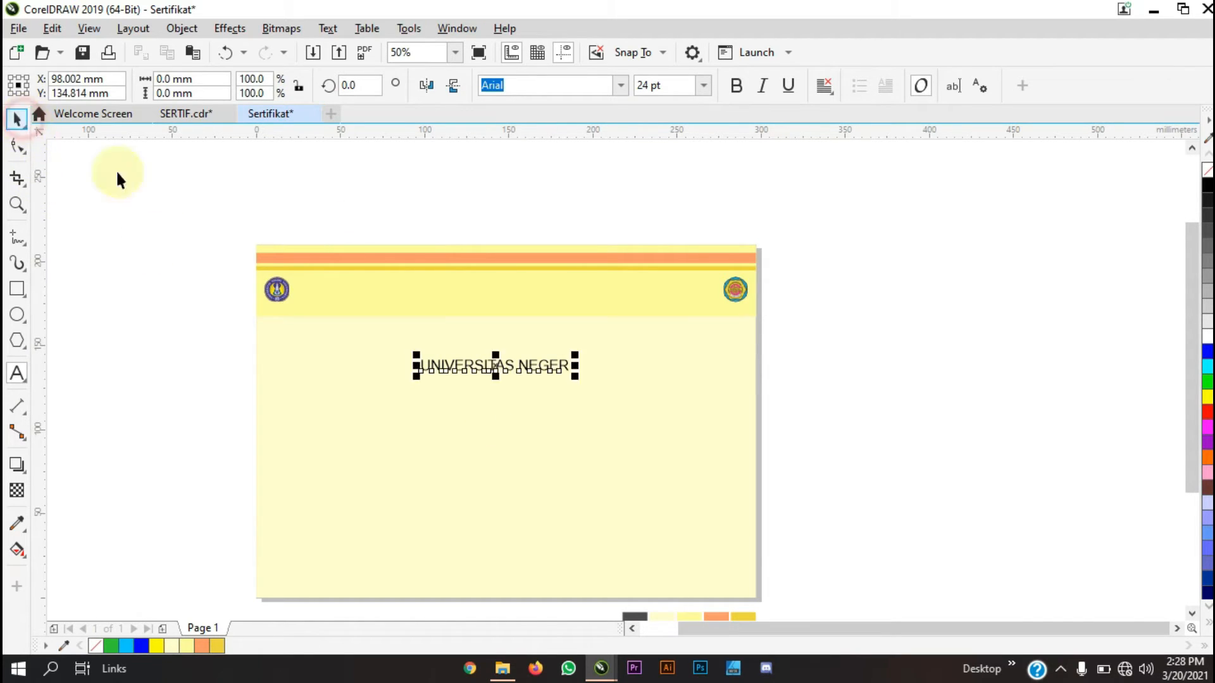
left_click(409, 193)
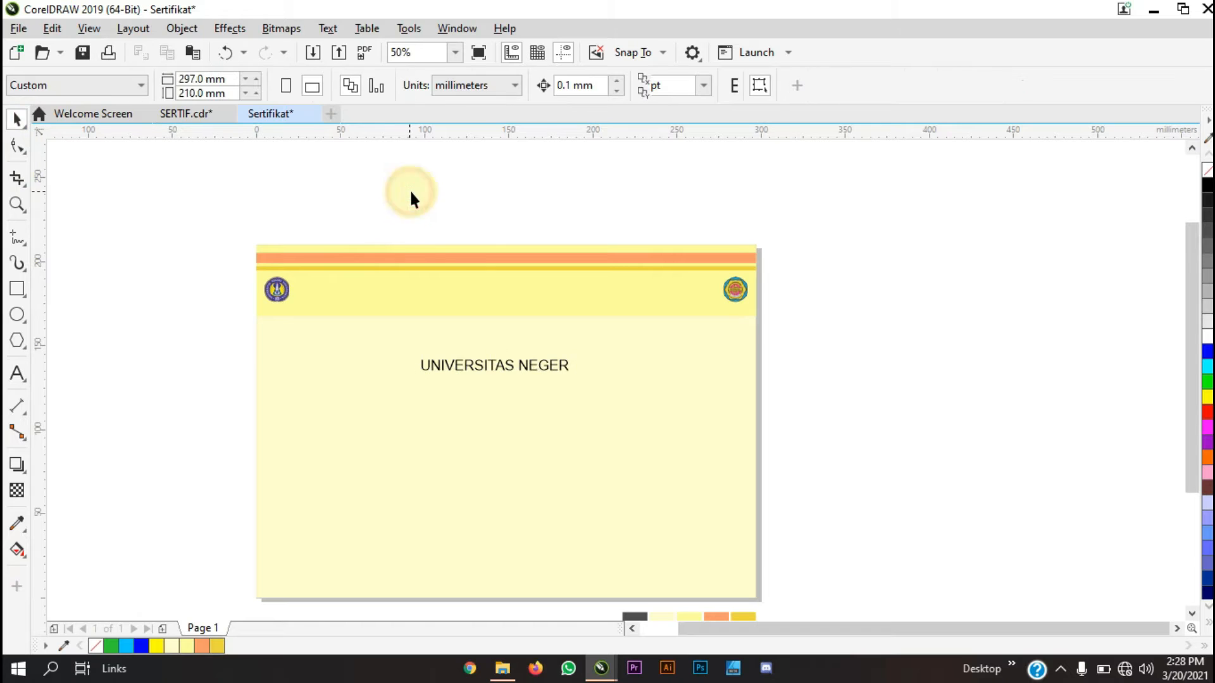
left_click(524, 374)
key("Delete")
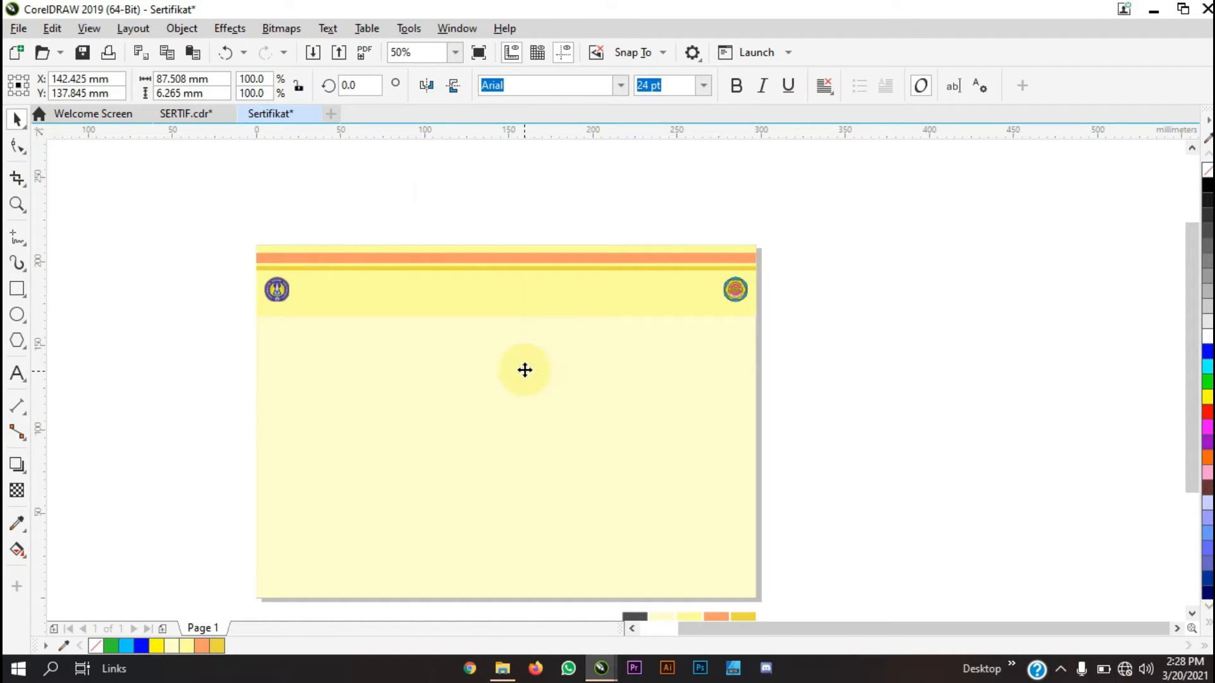
Copy the three-line institution heading from SERTIF.cdr and paste it into the Sertifikat document's header
left_click(166, 114)
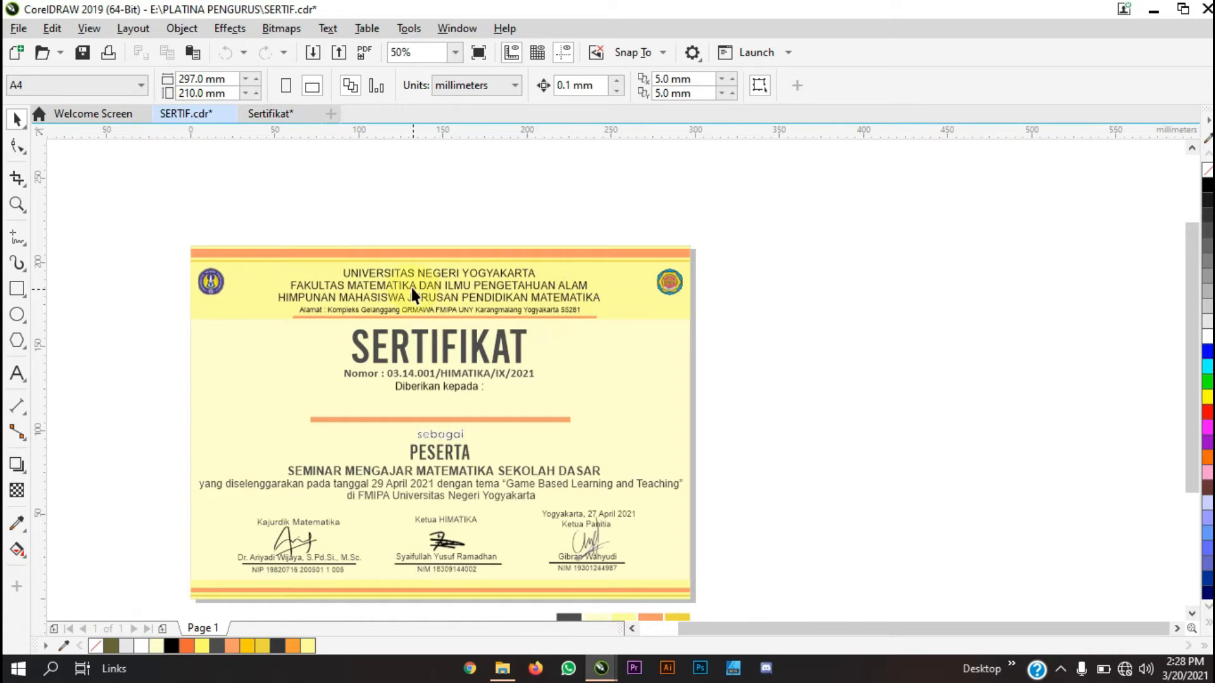
left_click(407, 285)
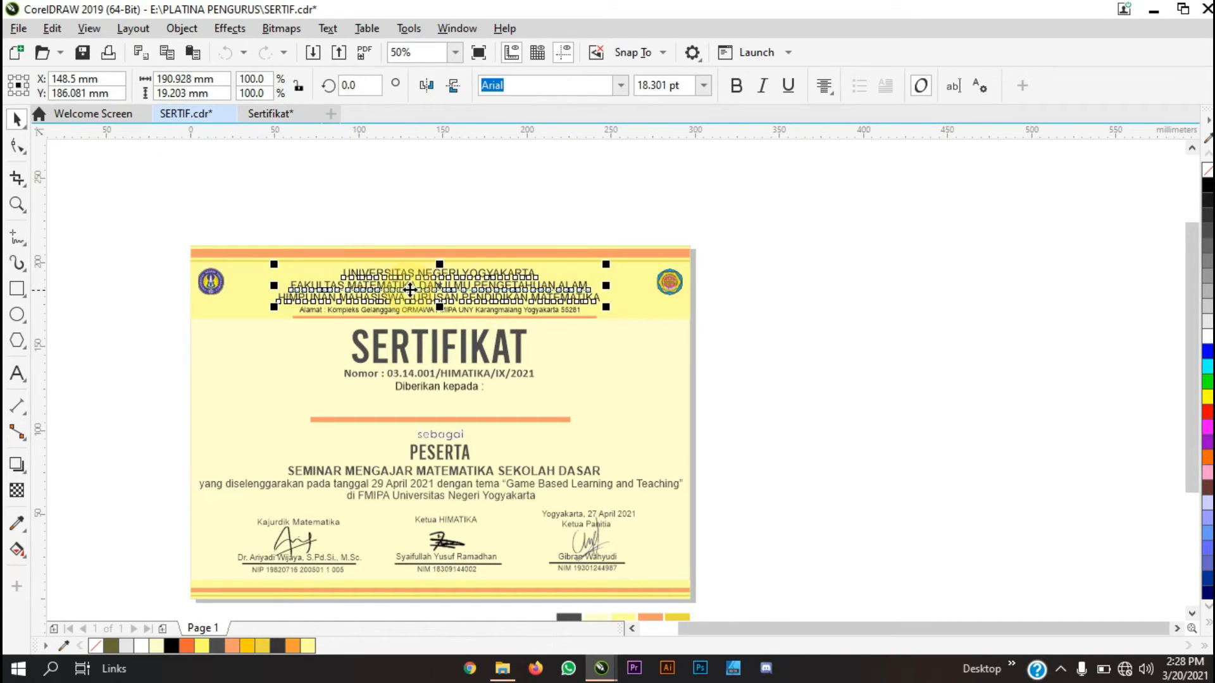
left_click(425, 214)
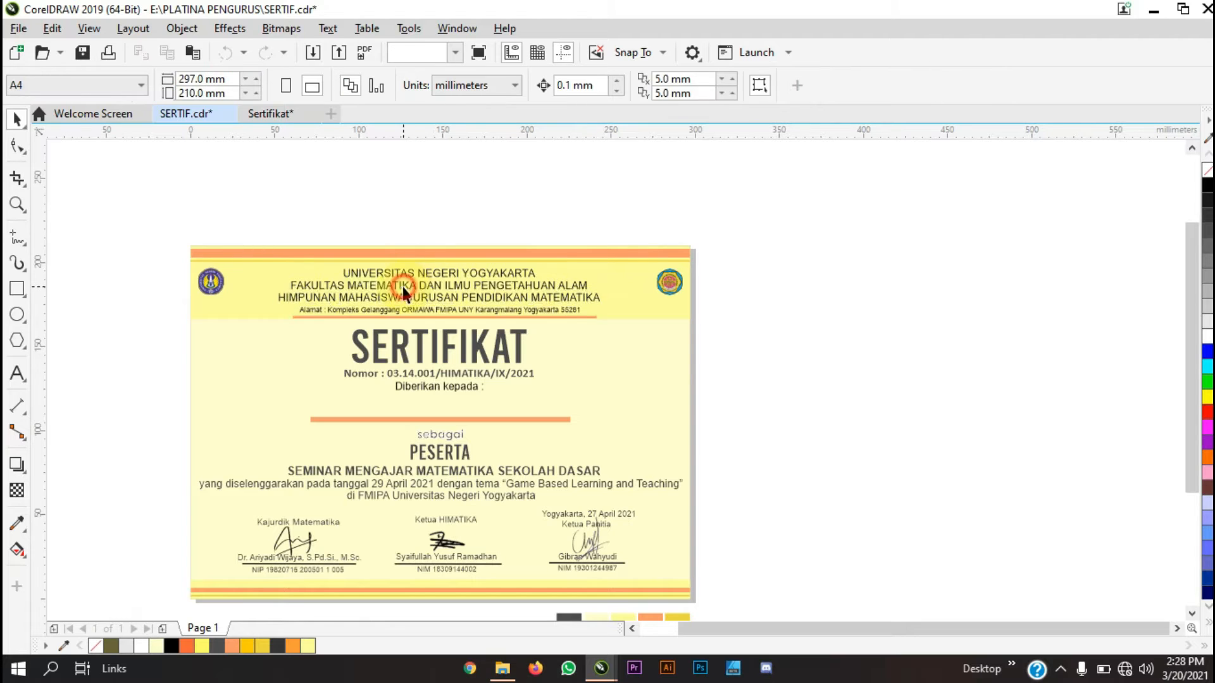
left_click(403, 290)
left_click(282, 115)
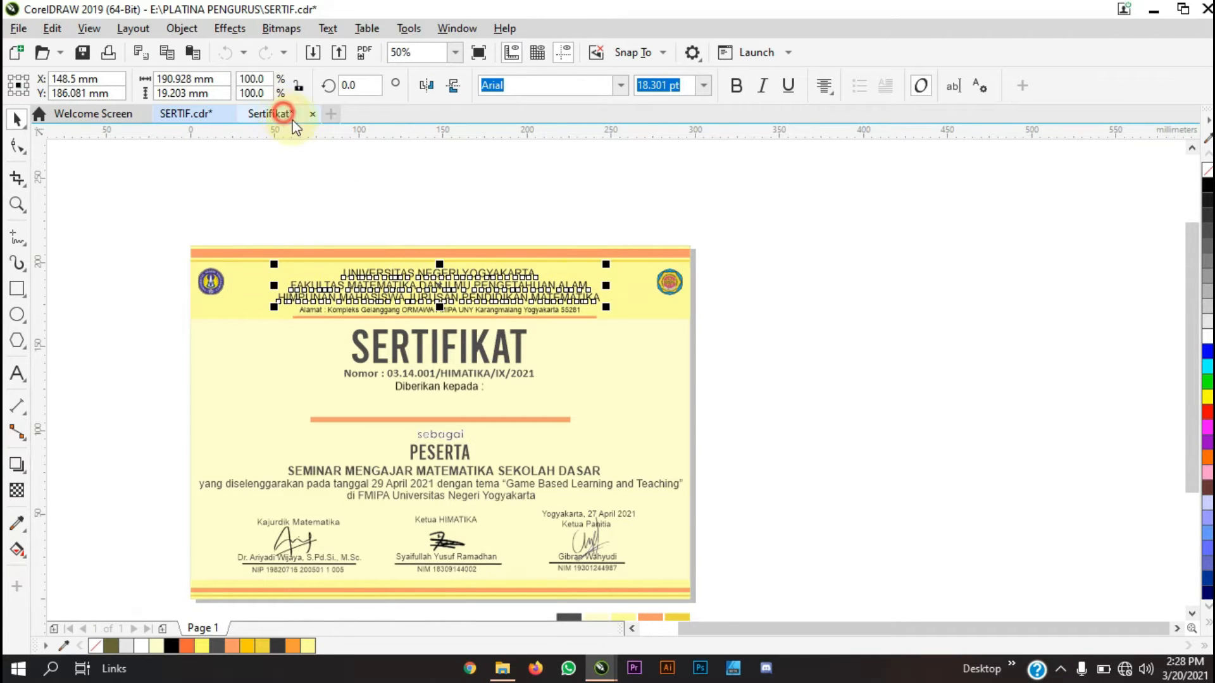
key("ctrl+v")
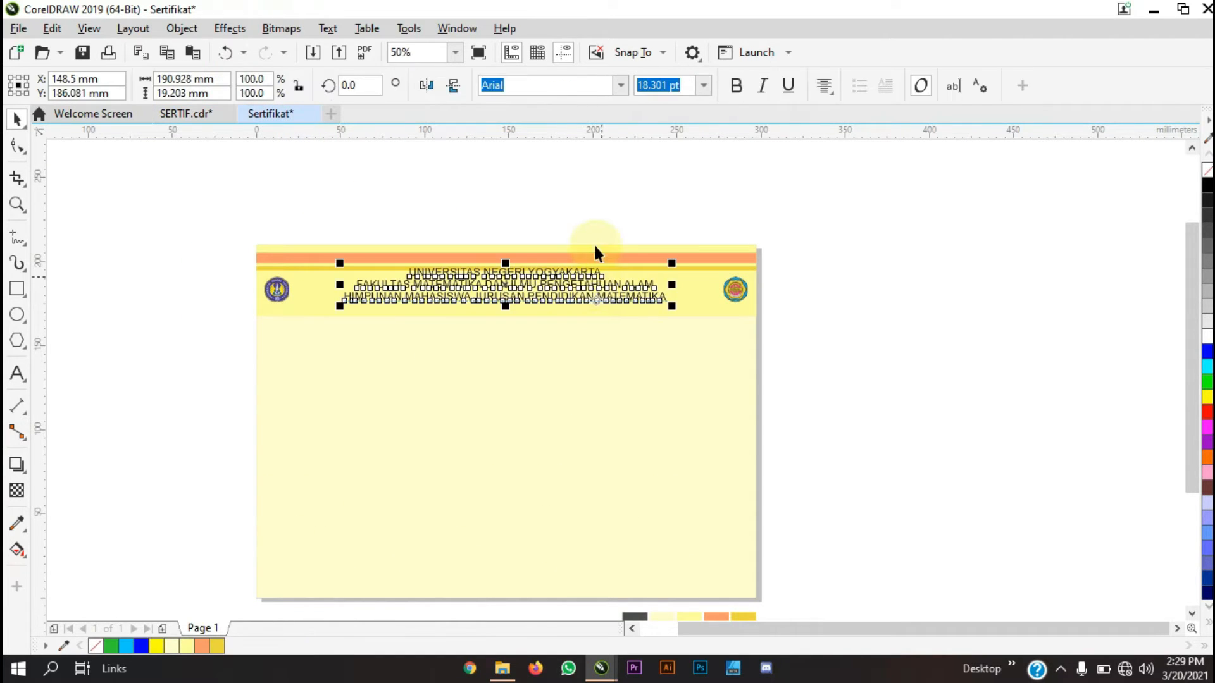
left_click(593, 218)
Nudge the three-line heading straight down clear of the gold stripe, to about Y 183.8 mm, and deselect it
scroll(555, 294, "up", 2)
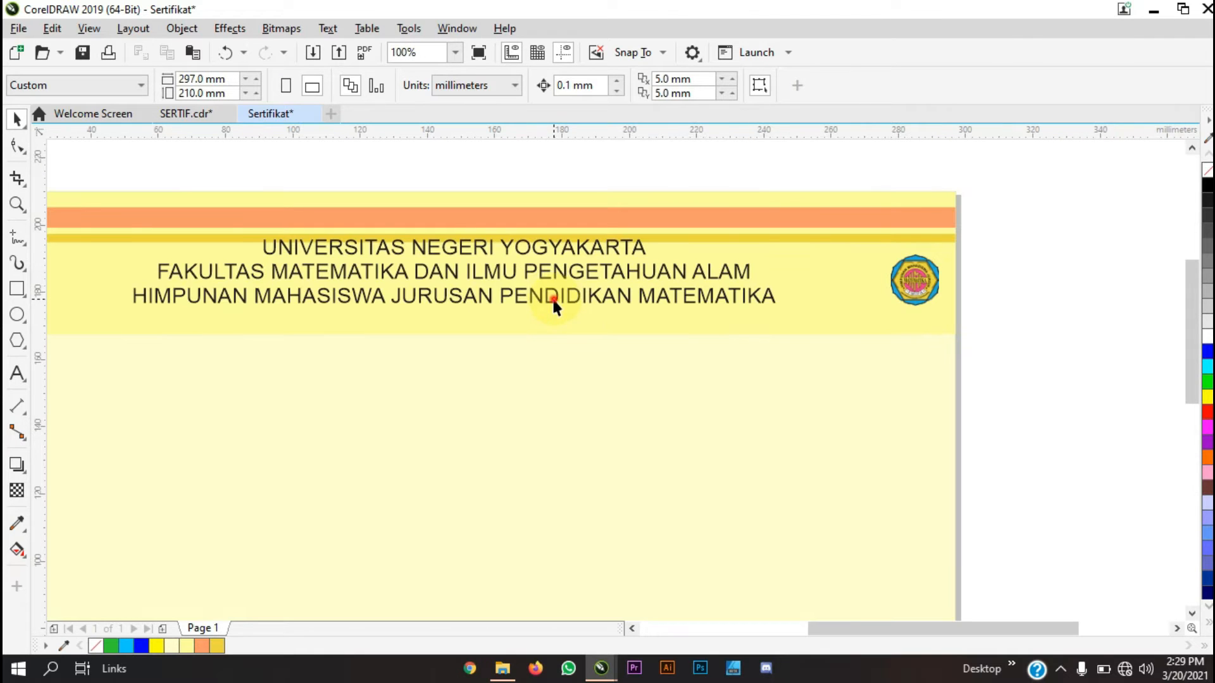
left_click(554, 302)
key("Down")
key("Down")
key("Down")
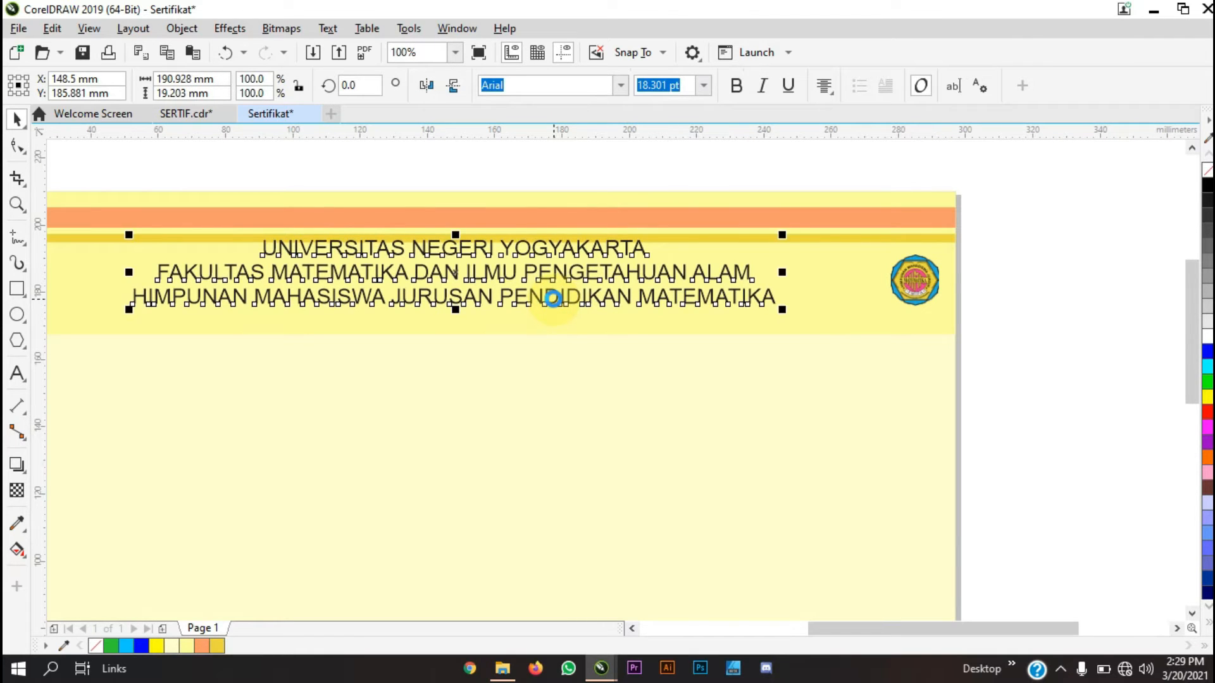
key("Down")
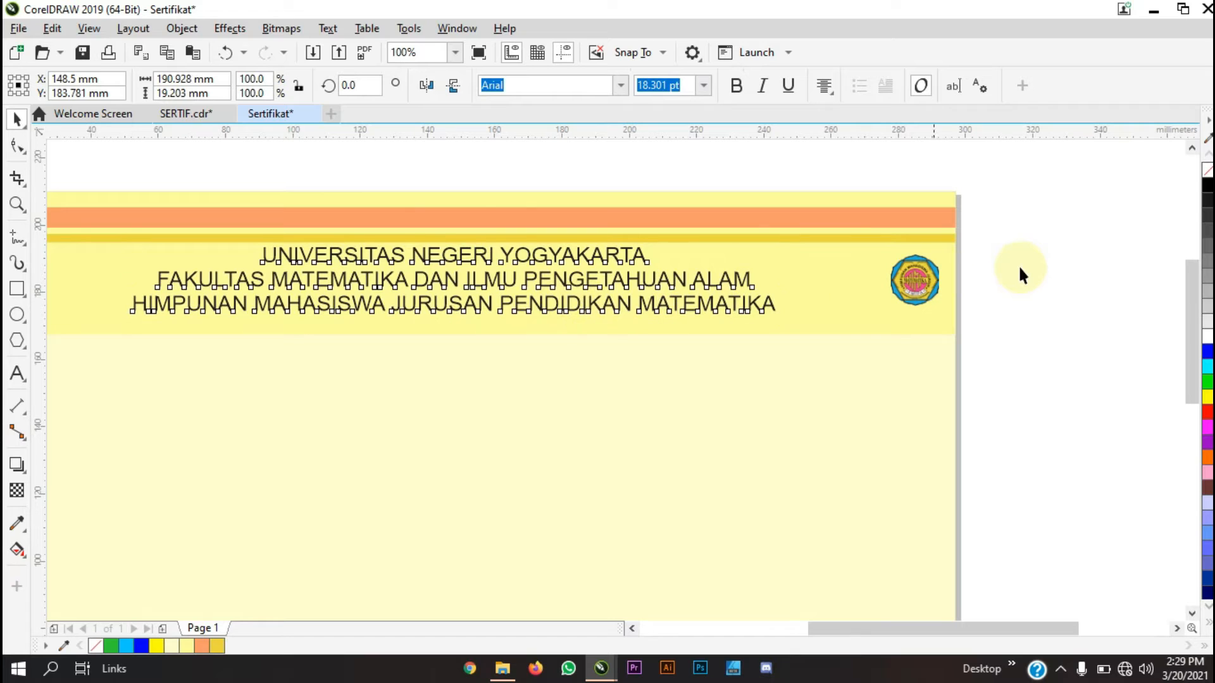
left_click(1021, 266)
scroll(620, 345, "down", 2)
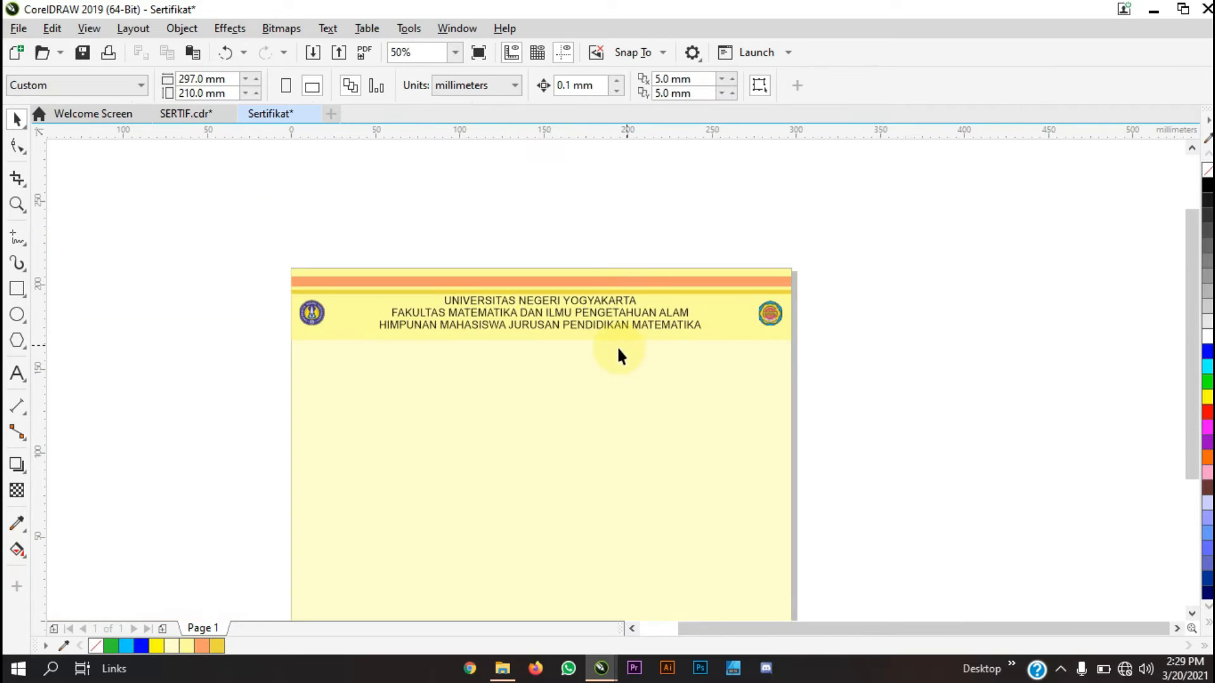
Copy the address line beneath the heading in SERTIF.cdr and paste it into the Sertifikat document
left_click(185, 114)
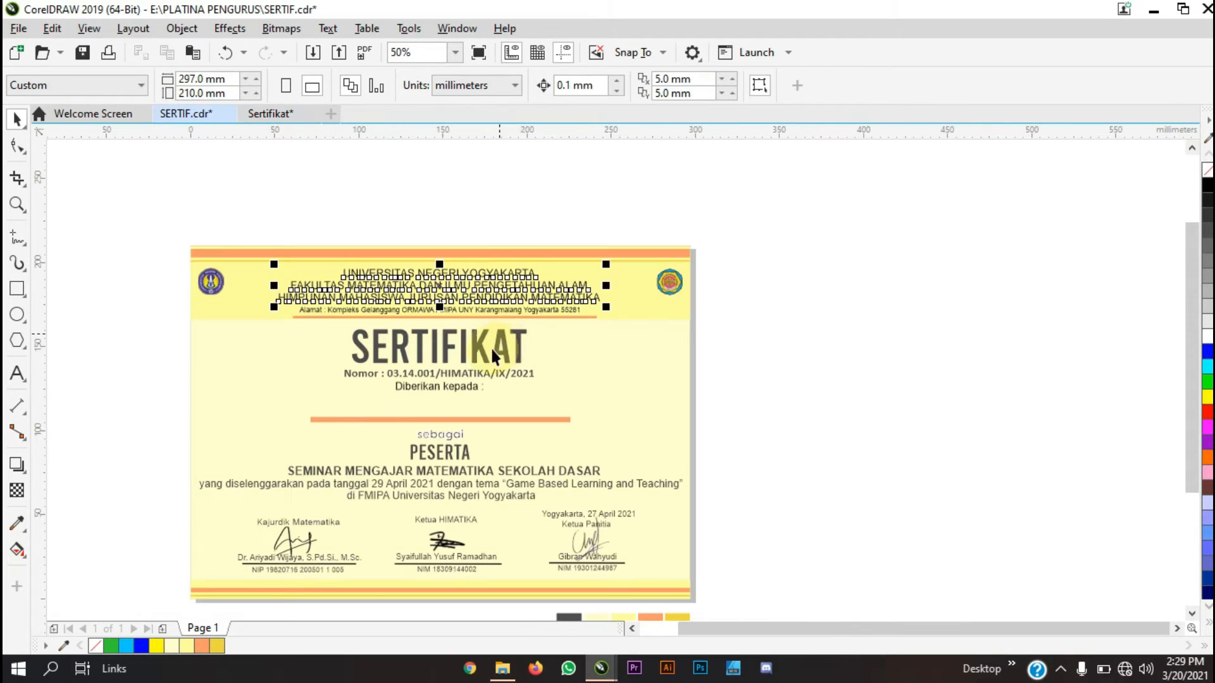
scroll(466, 325, "up", 2)
left_click(468, 301)
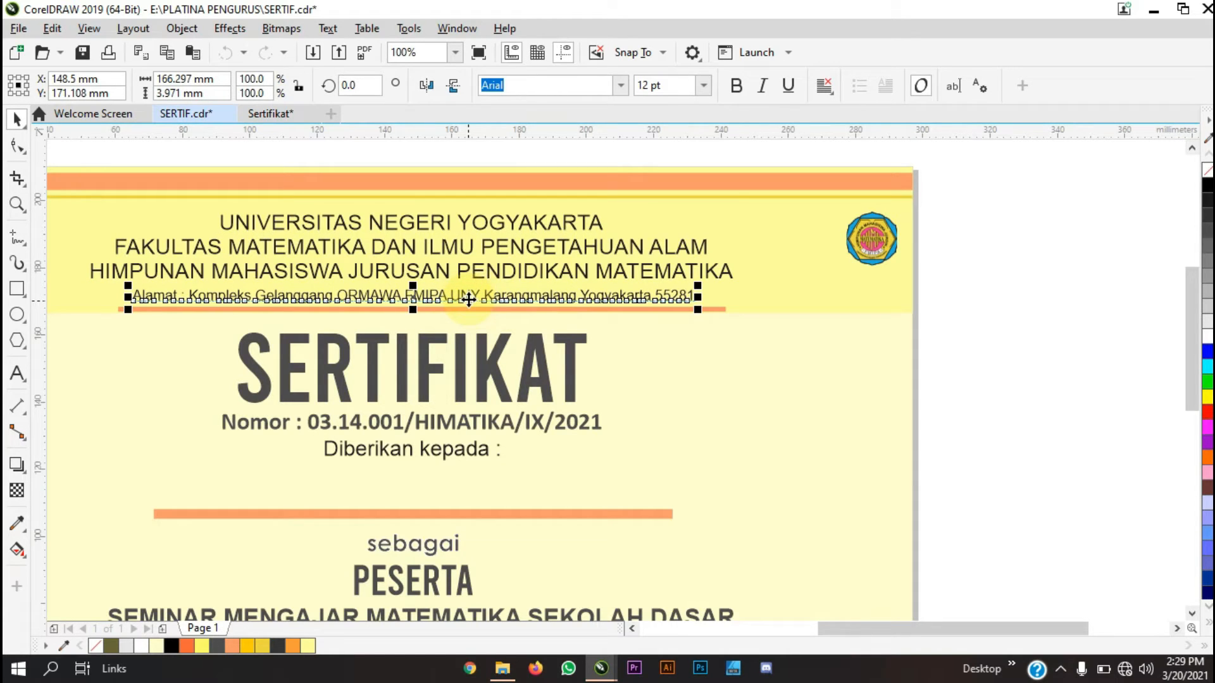
left_click(271, 114)
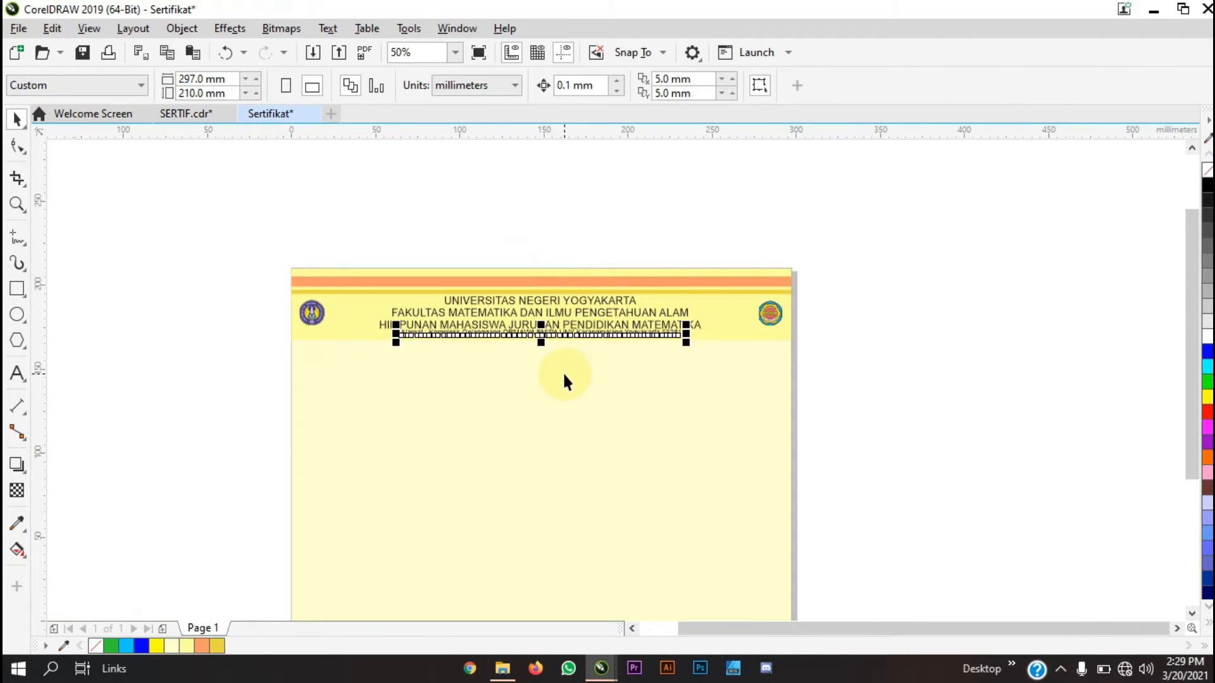
Nudge the address line straight down below the heading's third line, to about Y 170.3 mm, and deselect it
scroll(562, 369, "up", 2)
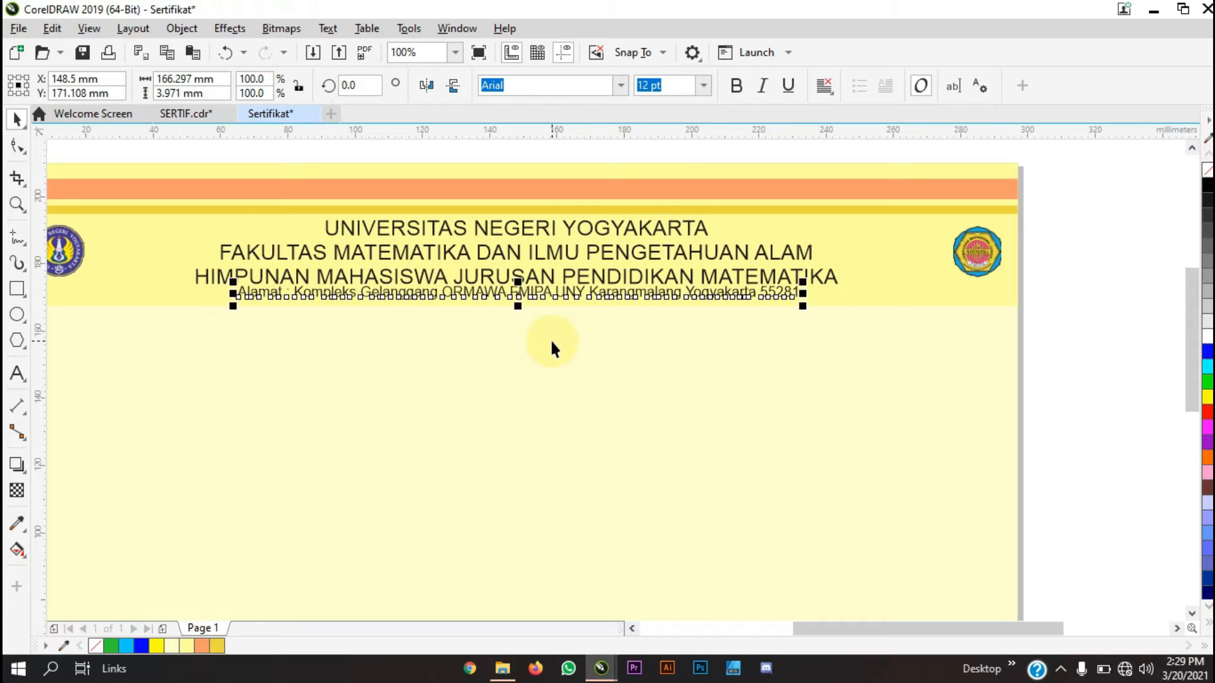
key("Down")
key("Down")
key("Down")
key("Down")
key("Down")
key("Down")
key("Down")
key("Down")
left_click(1073, 315)
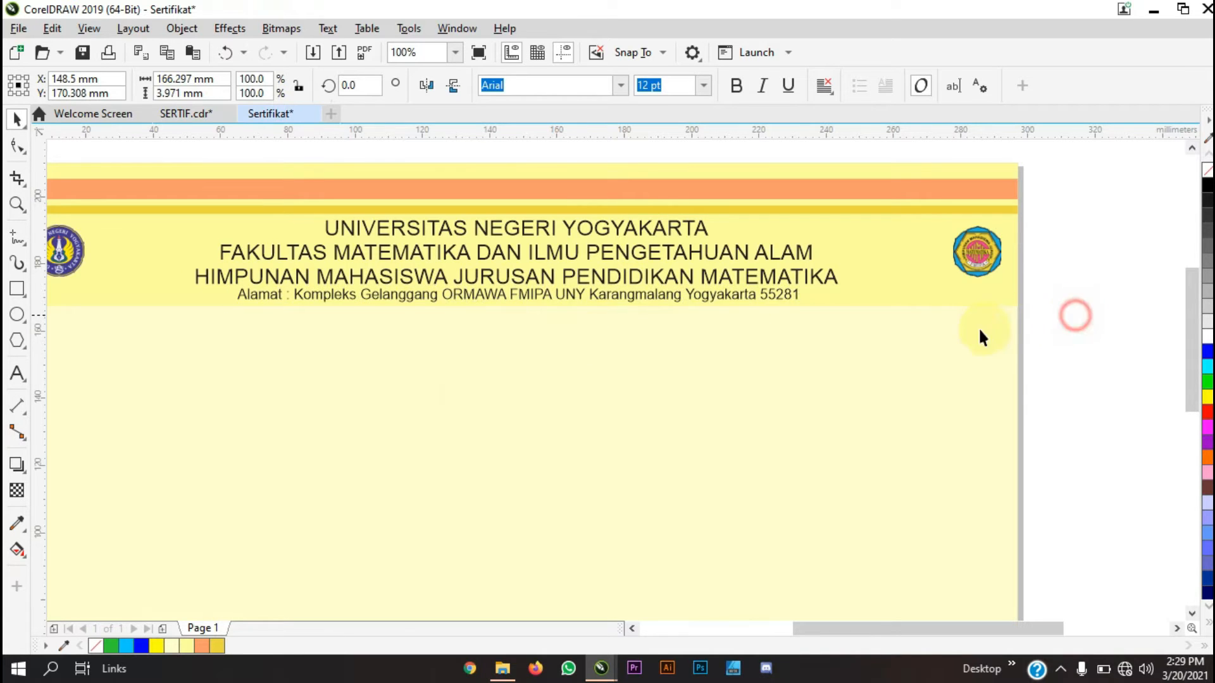
scroll(939, 331, "down", 2)
scroll(846, 301, "up", 2)
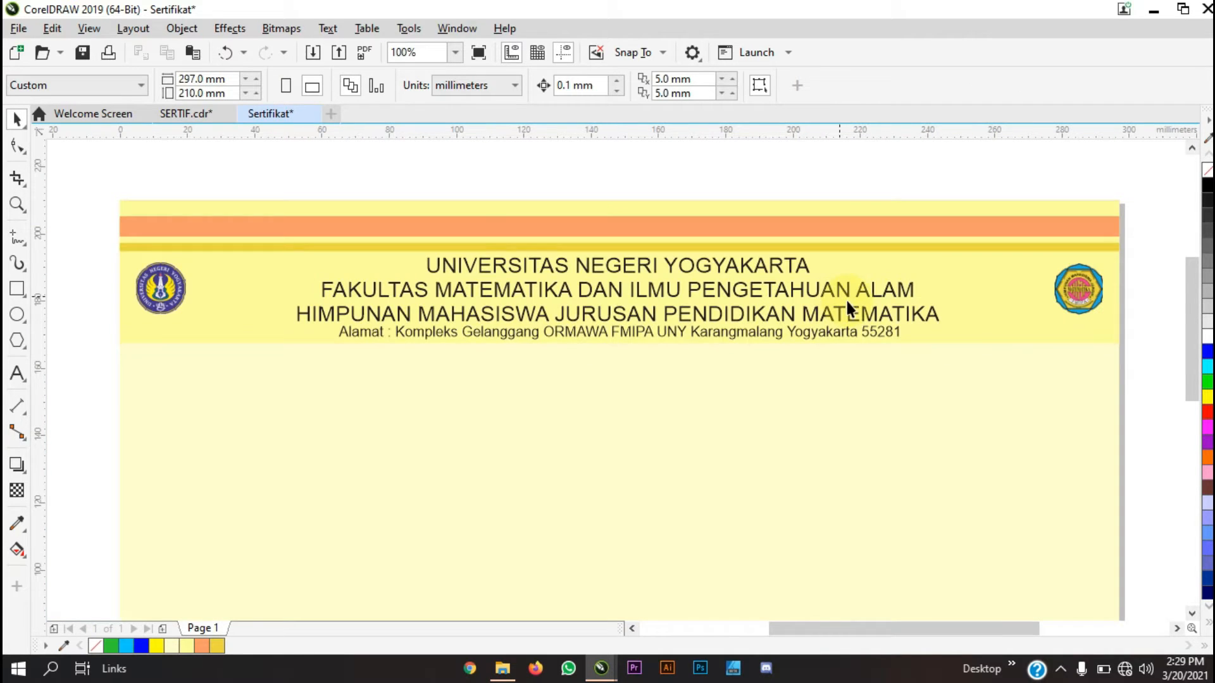
Stretch the yellow header band's lower edge downward until the band is about 44.2 mm high
left_click(973, 328)
scroll(652, 332, "up", 4)
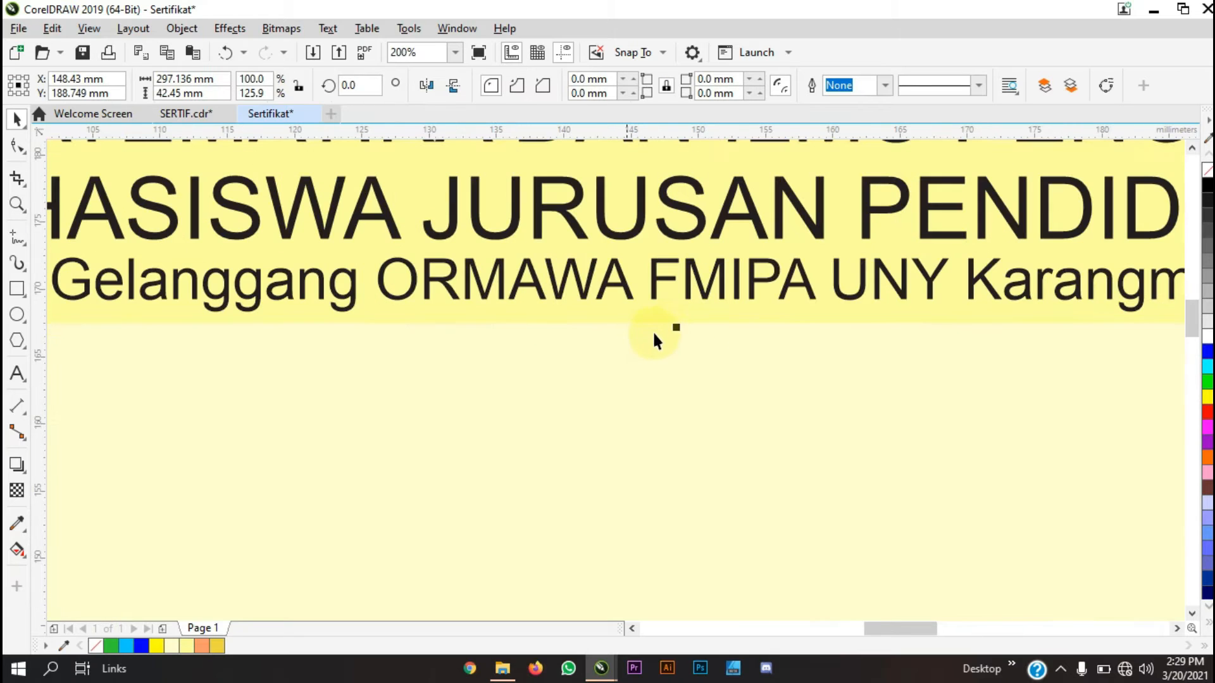
left_click_drag(678, 328, 678, 347)
Move the address line slightly further down inside the enlarged band, to about Y 169.6 mm, and deselect it
scroll(671, 335, "down", 1)
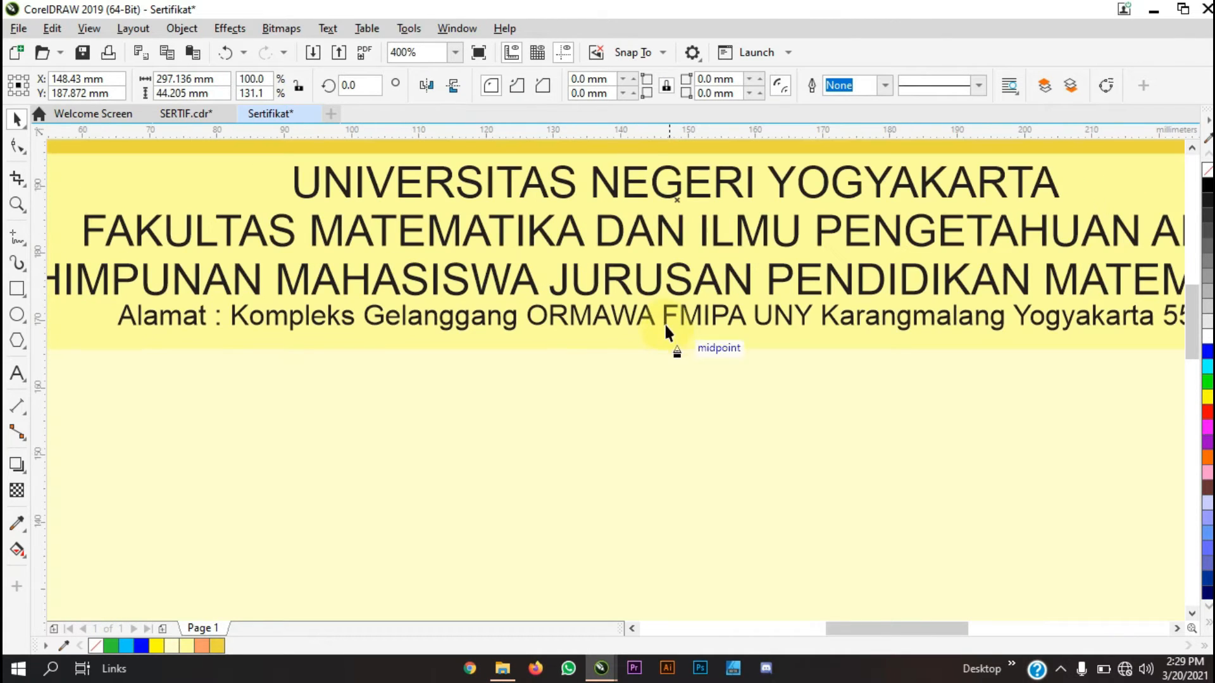
left_click(663, 324)
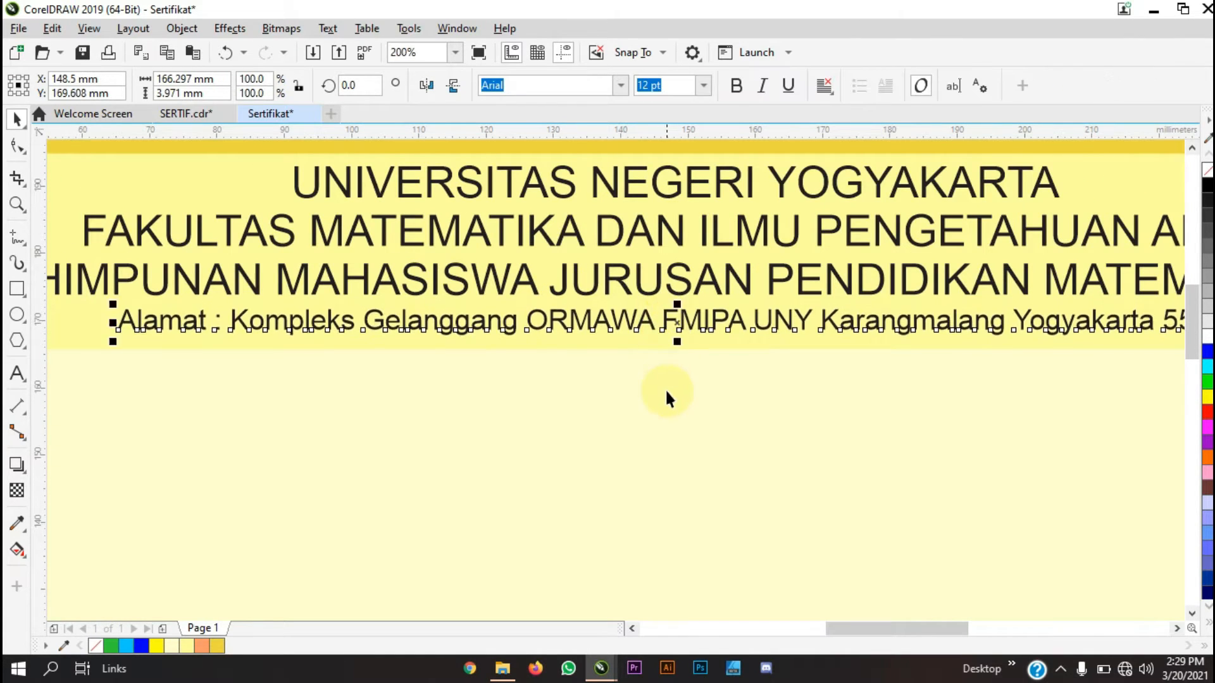
scroll(667, 388, "down", 1)
scroll(667, 388, "down", 2)
left_click(658, 266)
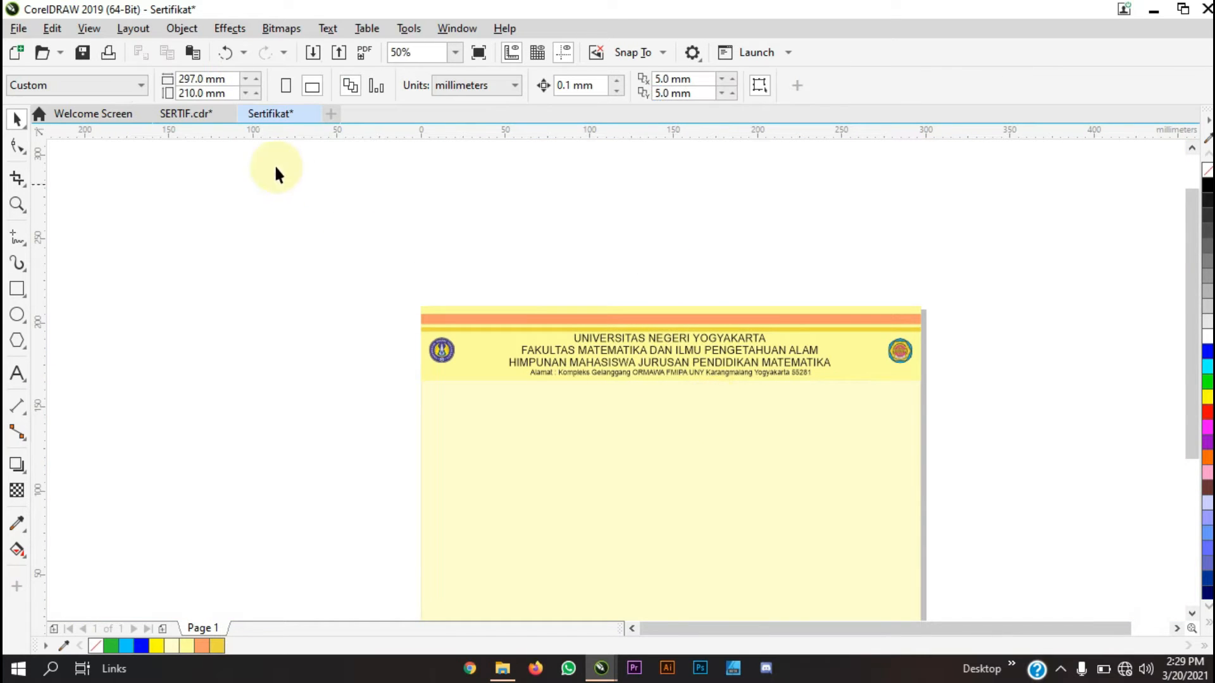
Copy the thin orange line under the address in SERTIF.cdr and paste it into the Sertifikat document
left_click(182, 115)
scroll(579, 355, "up", 1)
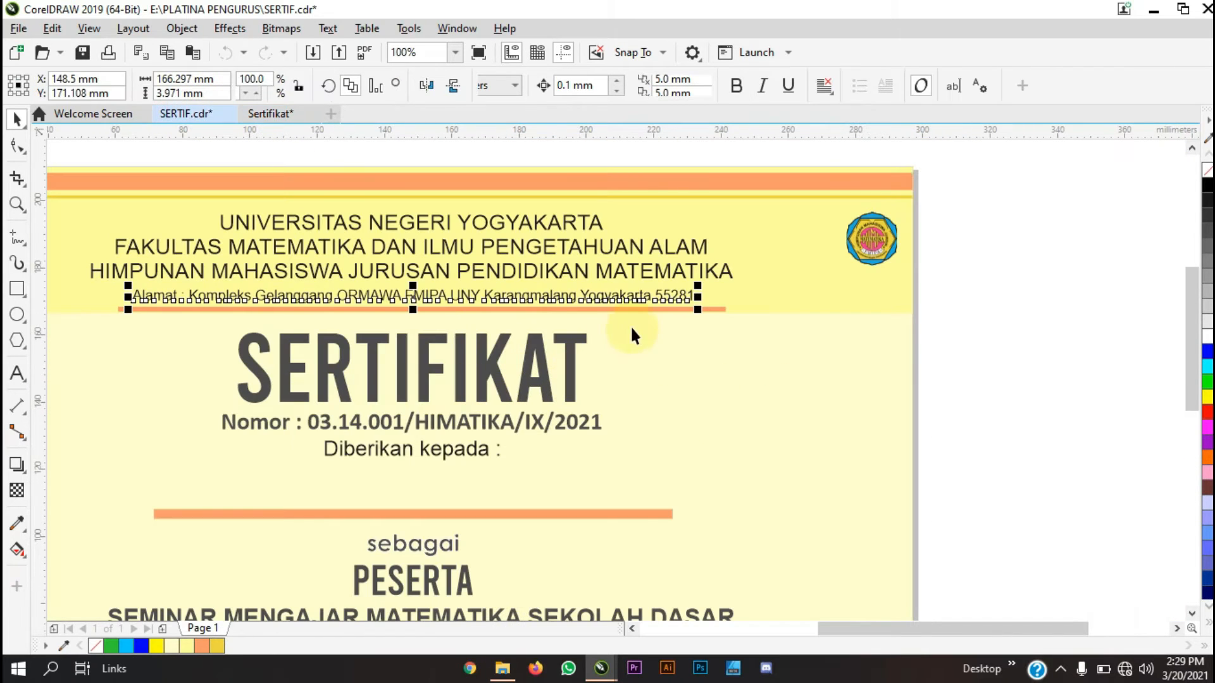
left_click(724, 310)
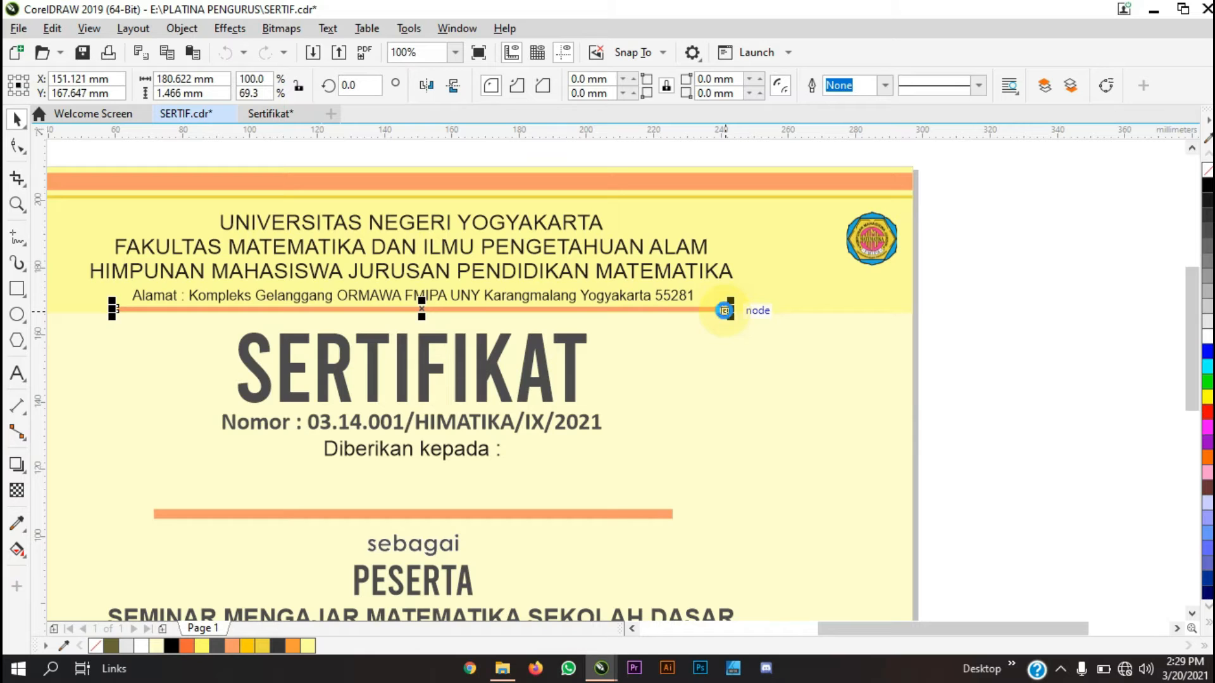
left_click(259, 115)
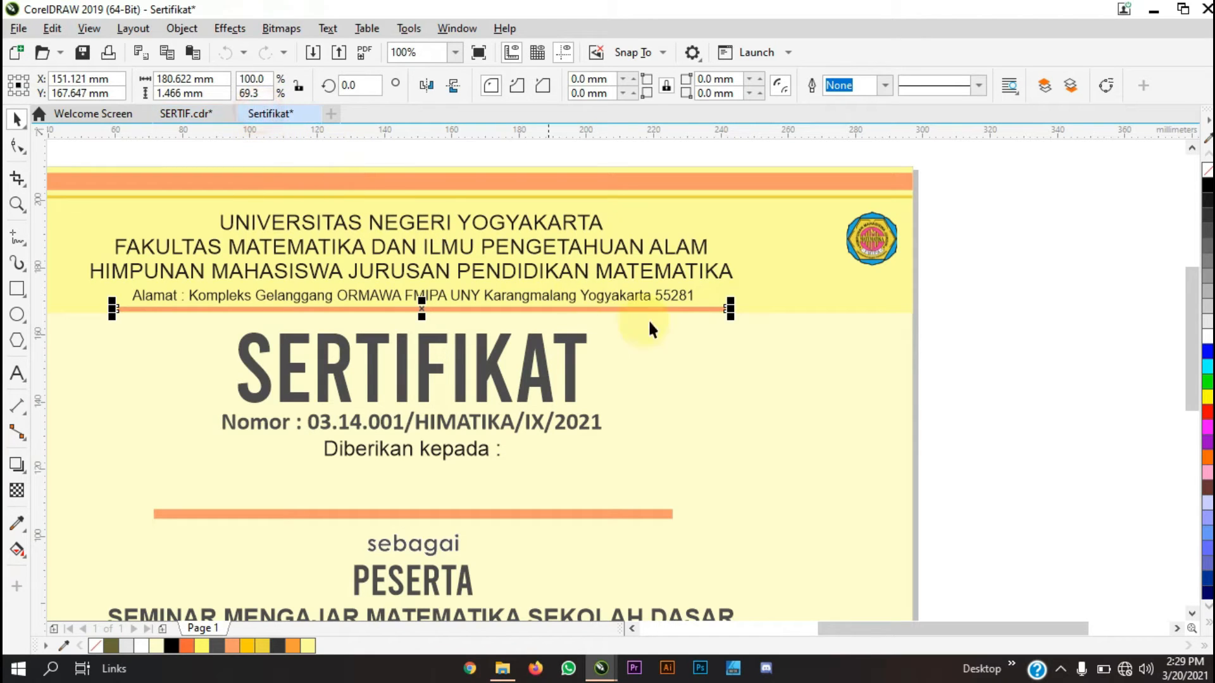
key("ctrl+v")
left_click(928, 365)
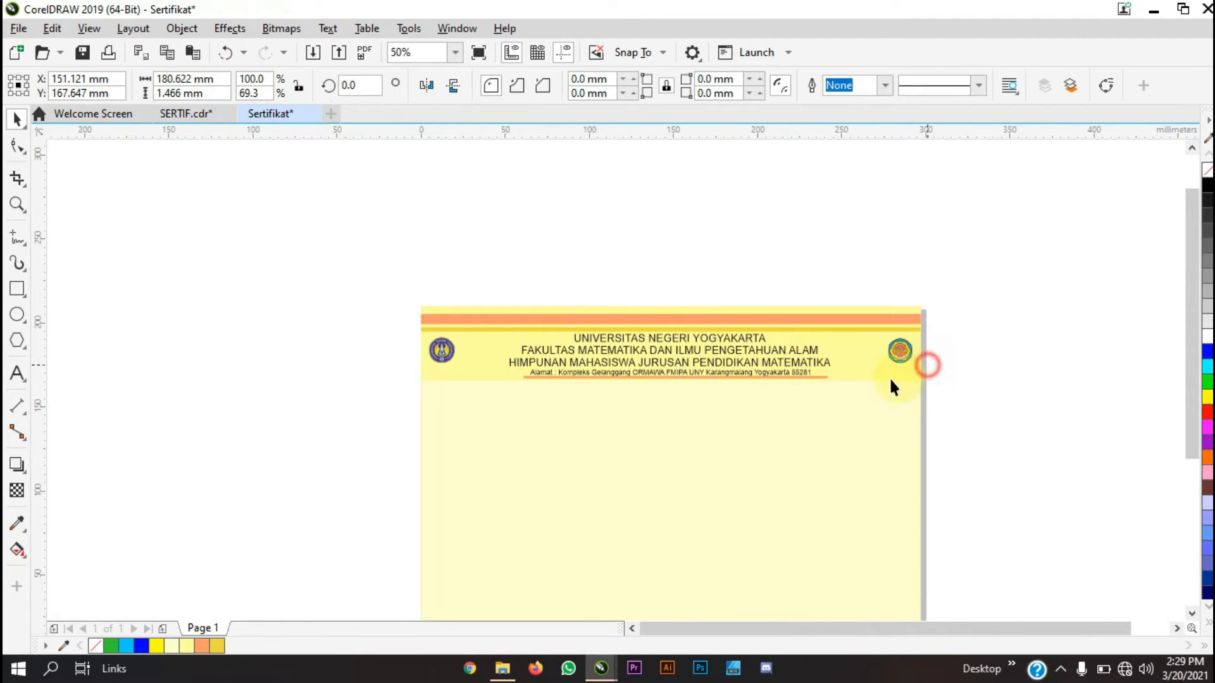
Nudge the orange line down onto the header band's lower edge, at about Y 165.5 mm, and deselect it
scroll(815, 387, "up", 2)
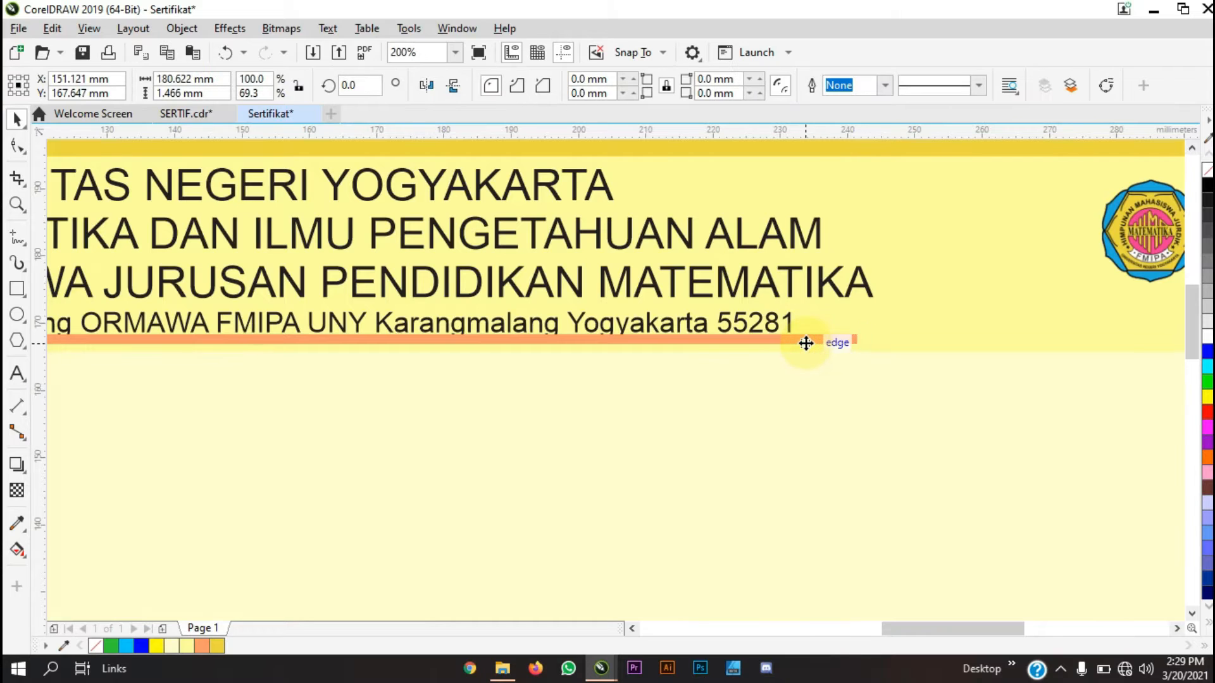
key("Down")
key("Down")
key("Down")
key("Down")
key("Down")
key("Down")
key("Down")
key("Down")
key("Down")
key("Down")
key("Down")
key("Down")
key("Down")
key("Down")
key("Down")
key("Down")
key("Down")
key("Down")
key("Down")
key("Down")
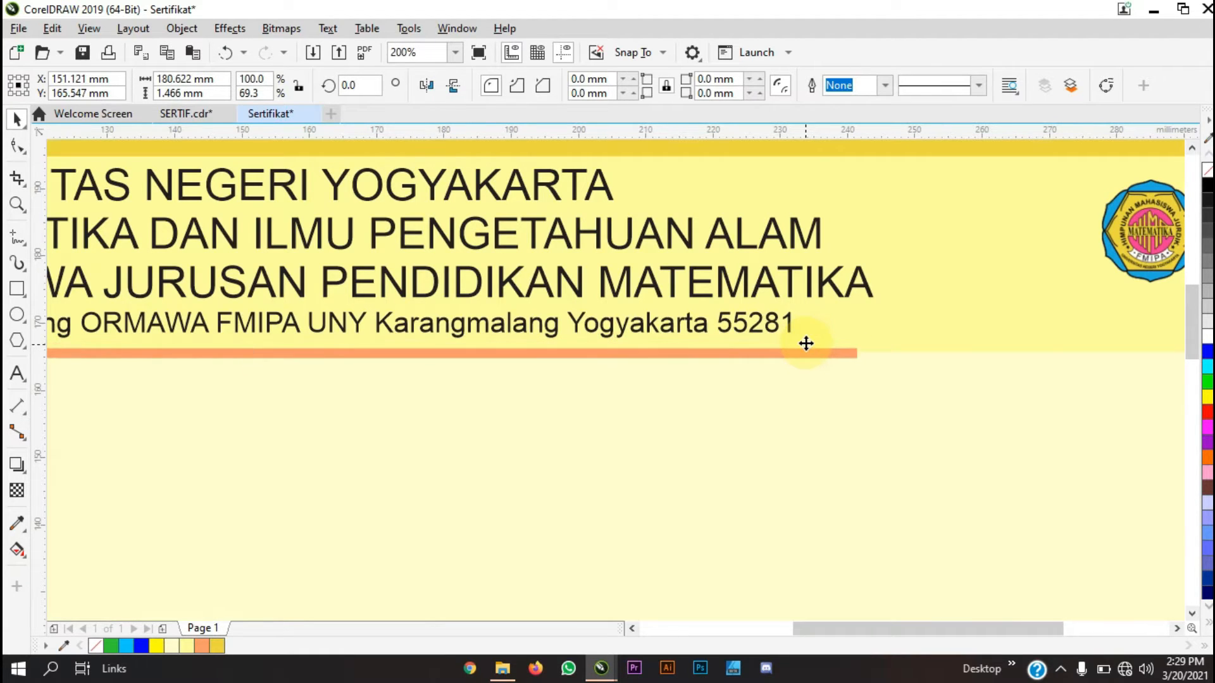
scroll(805, 344, "down", 2)
left_click(749, 238)
scroll(759, 266, "down", 1)
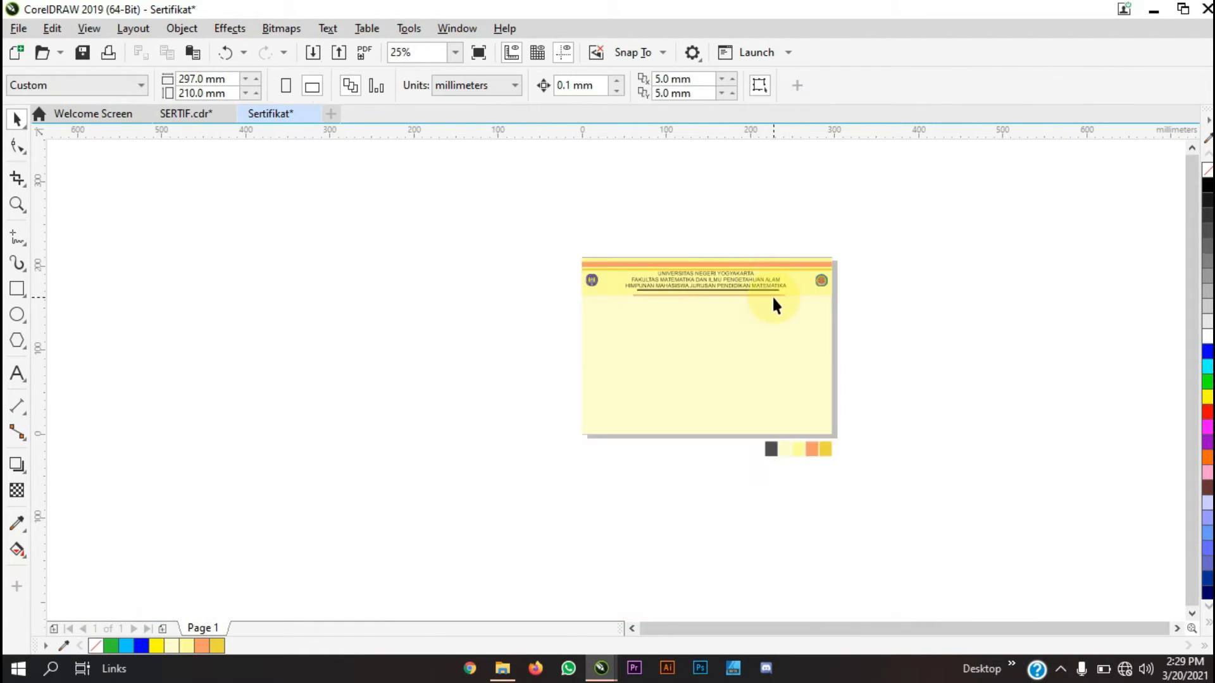
scroll(776, 315, "up", 1)
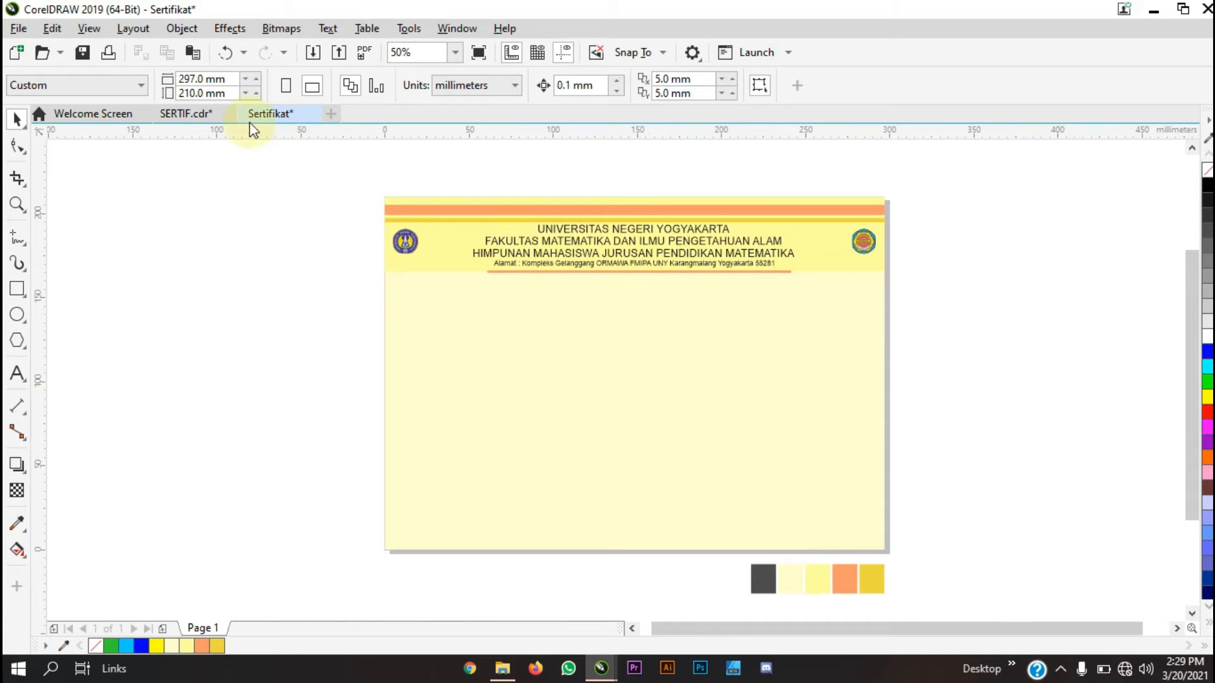
Copy the title, body text, orange name line and signature blocks below the header in SERTIF.cdr and paste them into the Sertifikat document
left_click(179, 118)
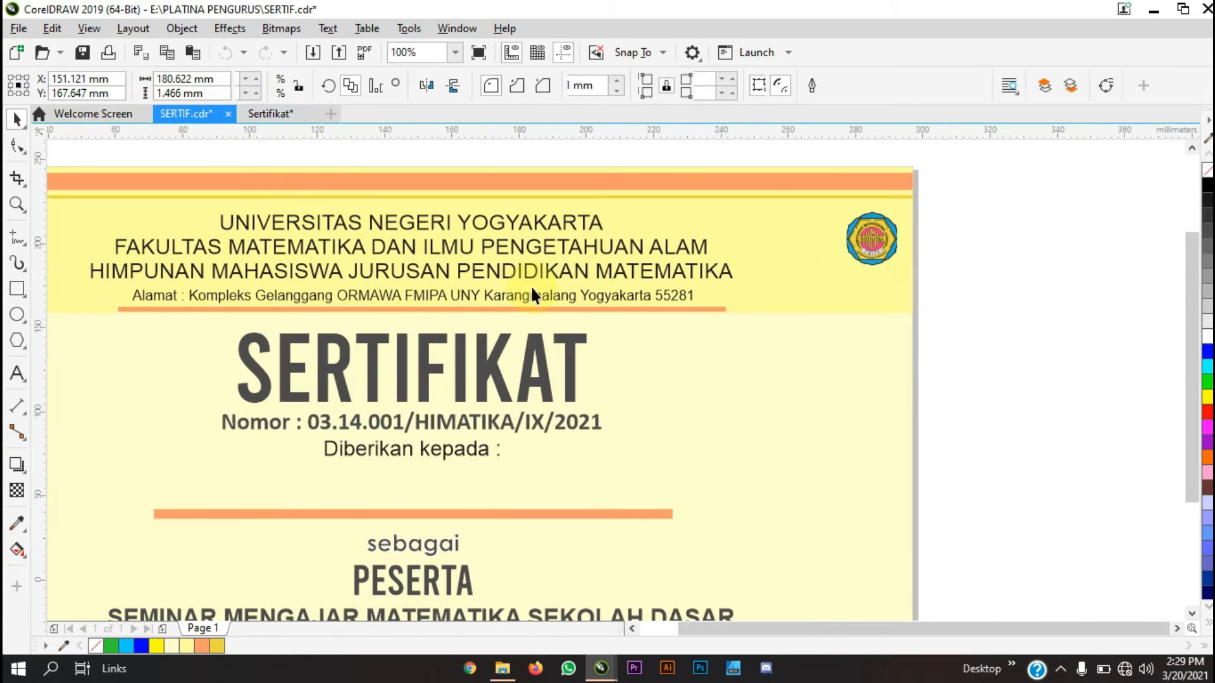
scroll(530, 291, "down", 2)
left_click(707, 352)
scroll(588, 372, "up", 1)
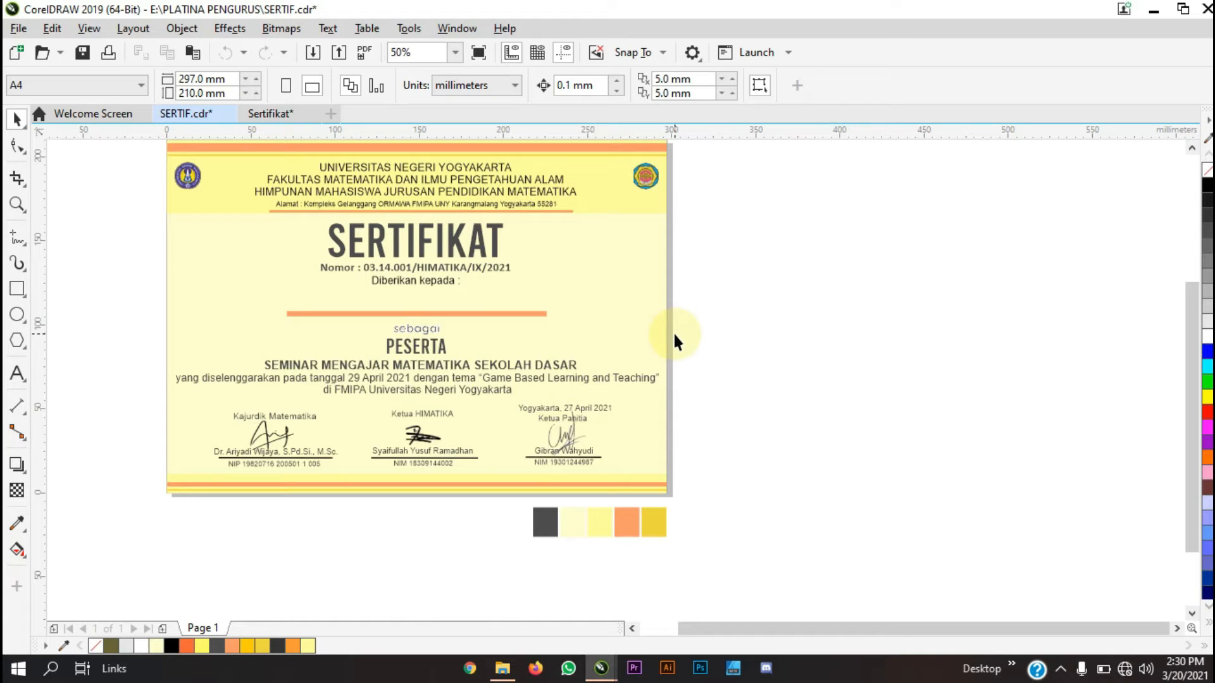
scroll(532, 325, "up", 2)
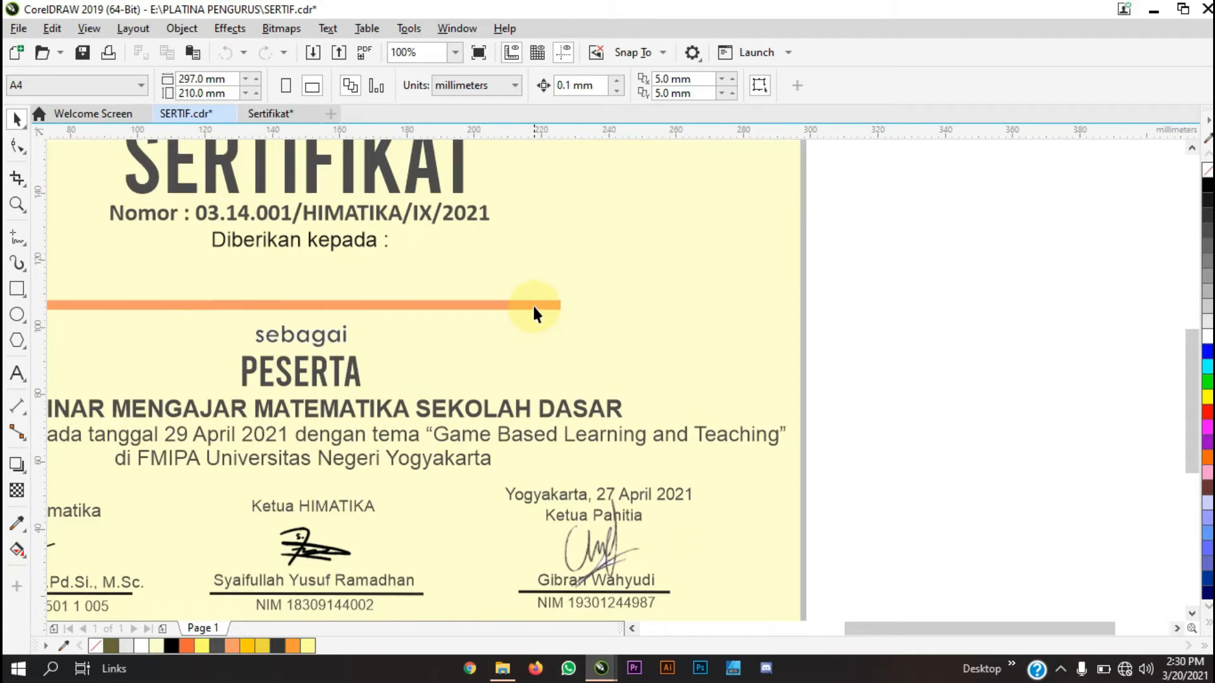
left_click(535, 307)
left_click(935, 318)
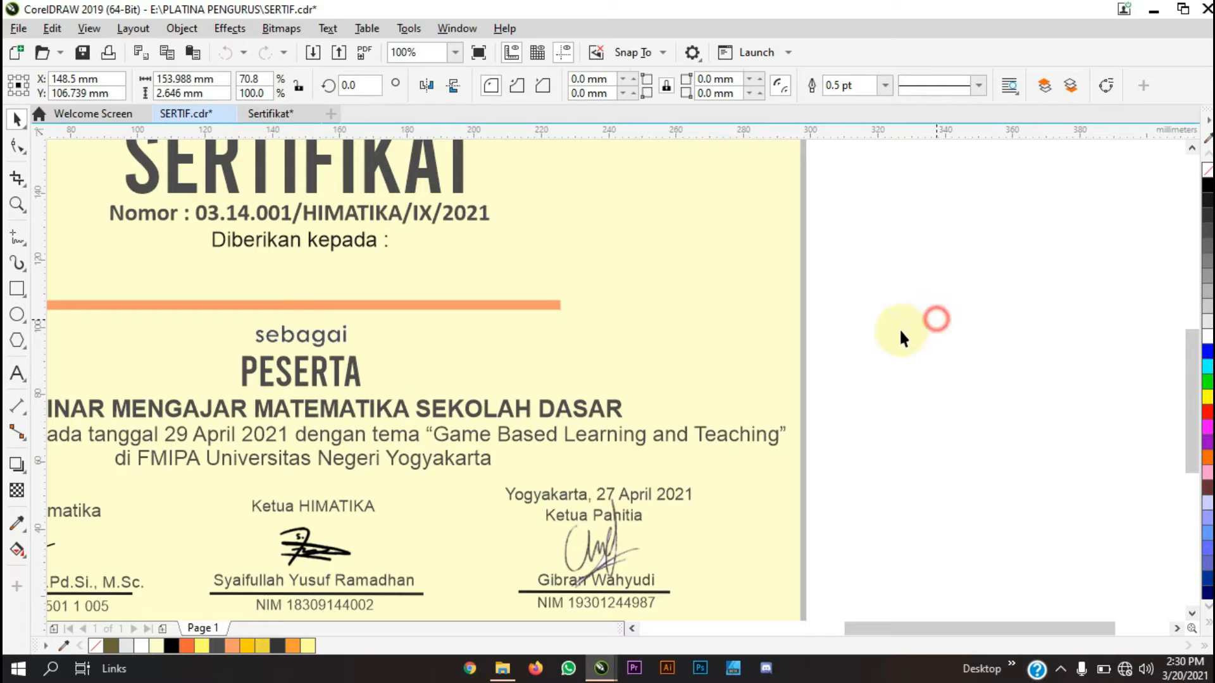
scroll(717, 379, "down", 2)
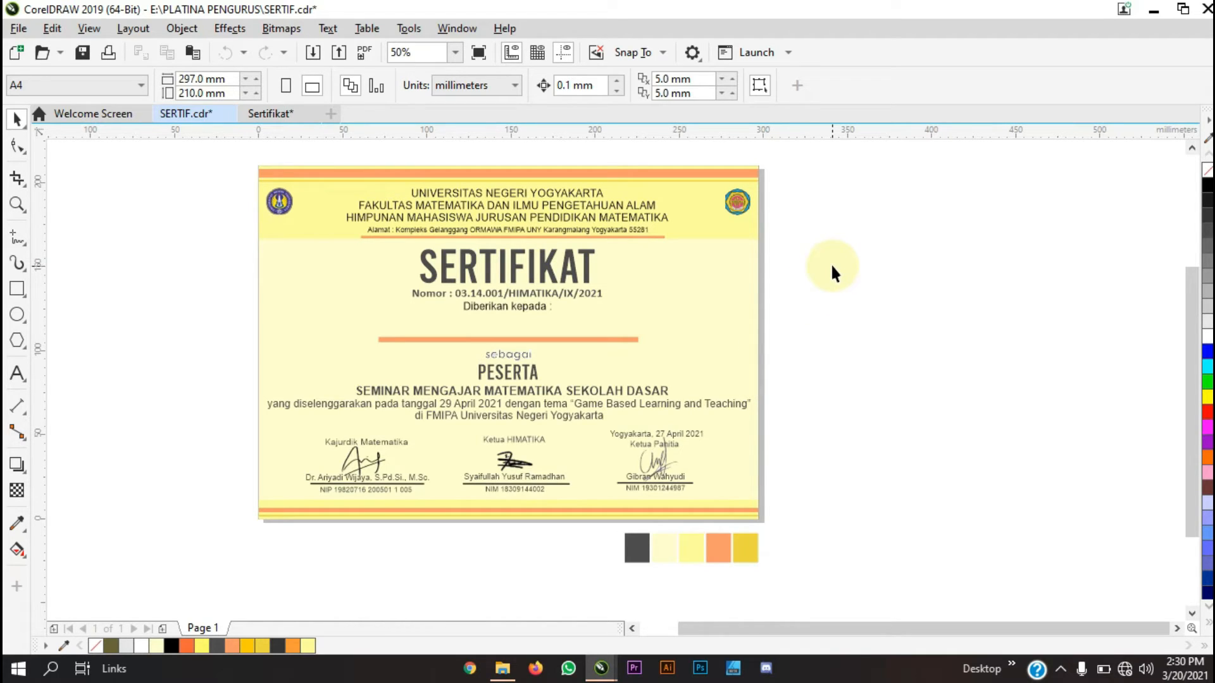
left_click_drag(810, 241, 158, 498)
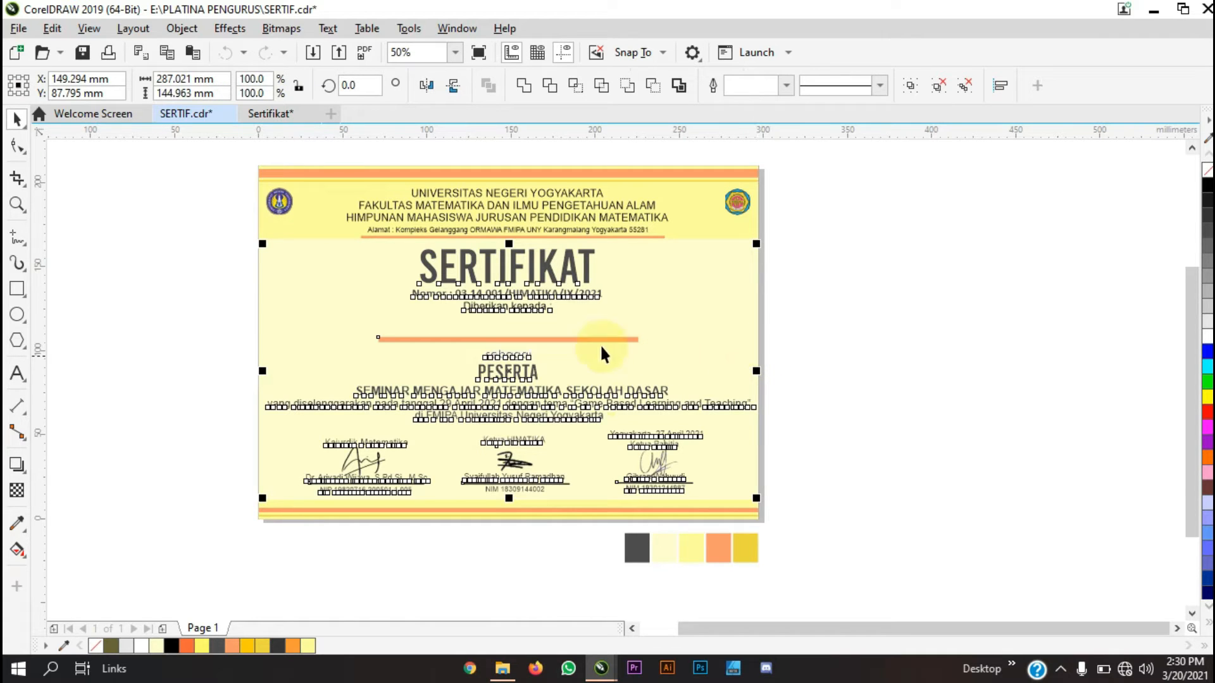
left_click(270, 114)
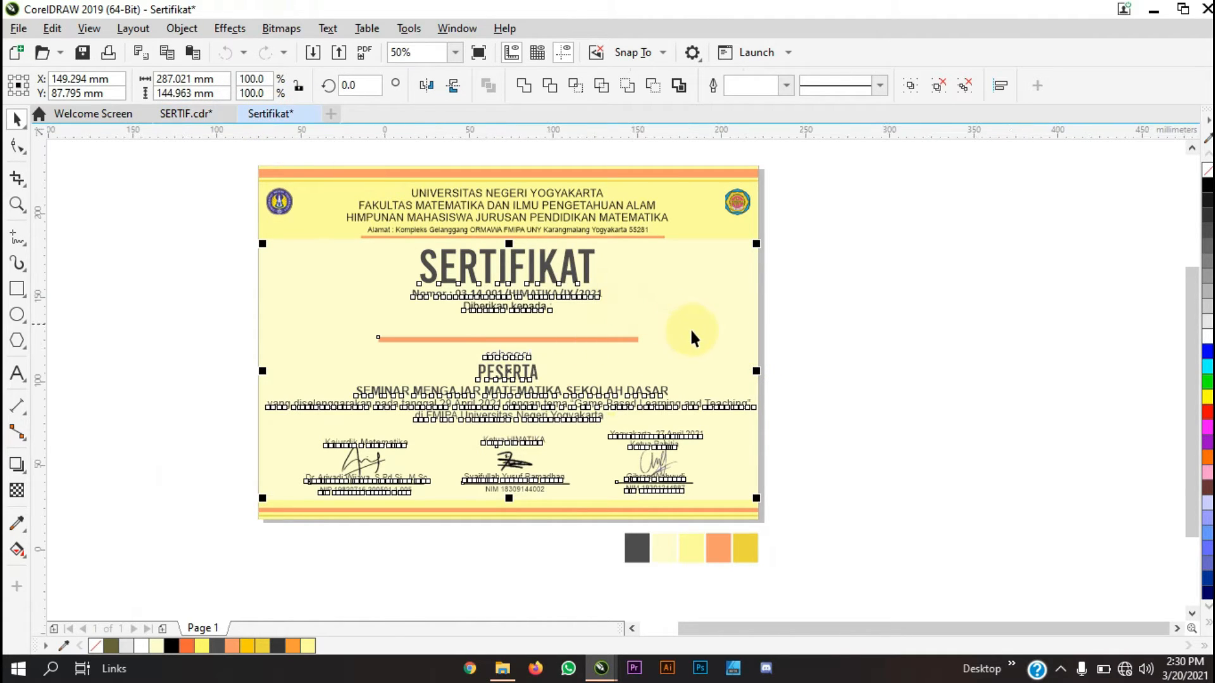
key("Delete")
key("ctrl+v")
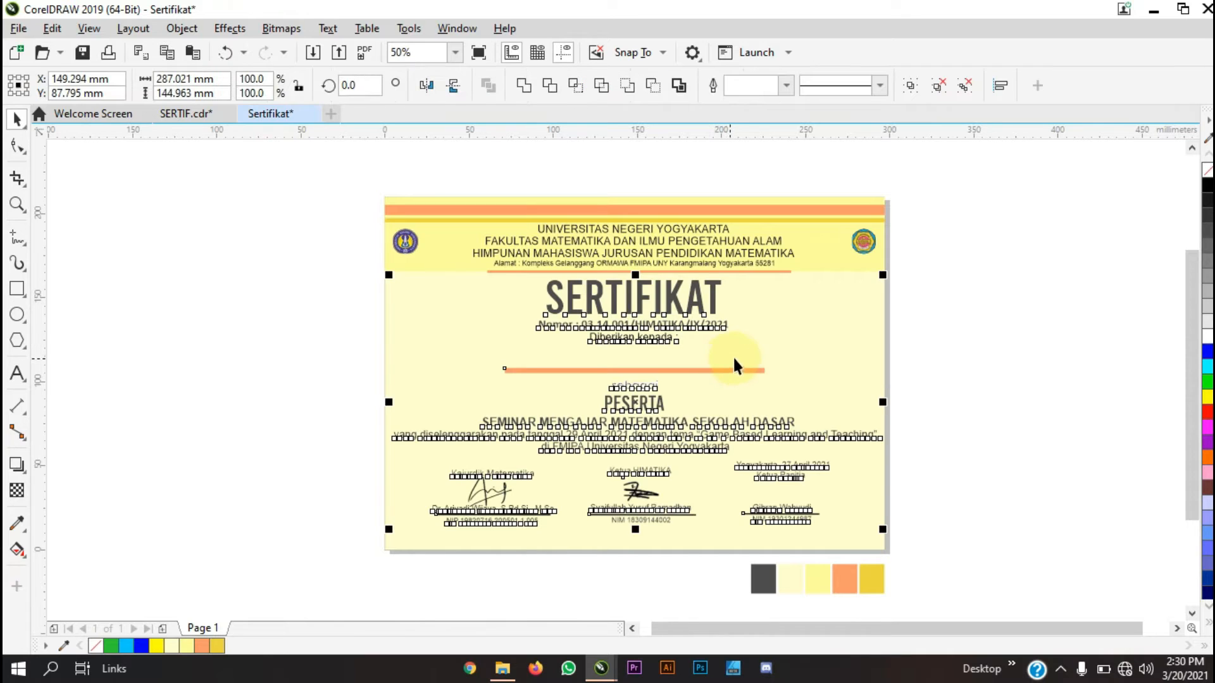
left_click(968, 358)
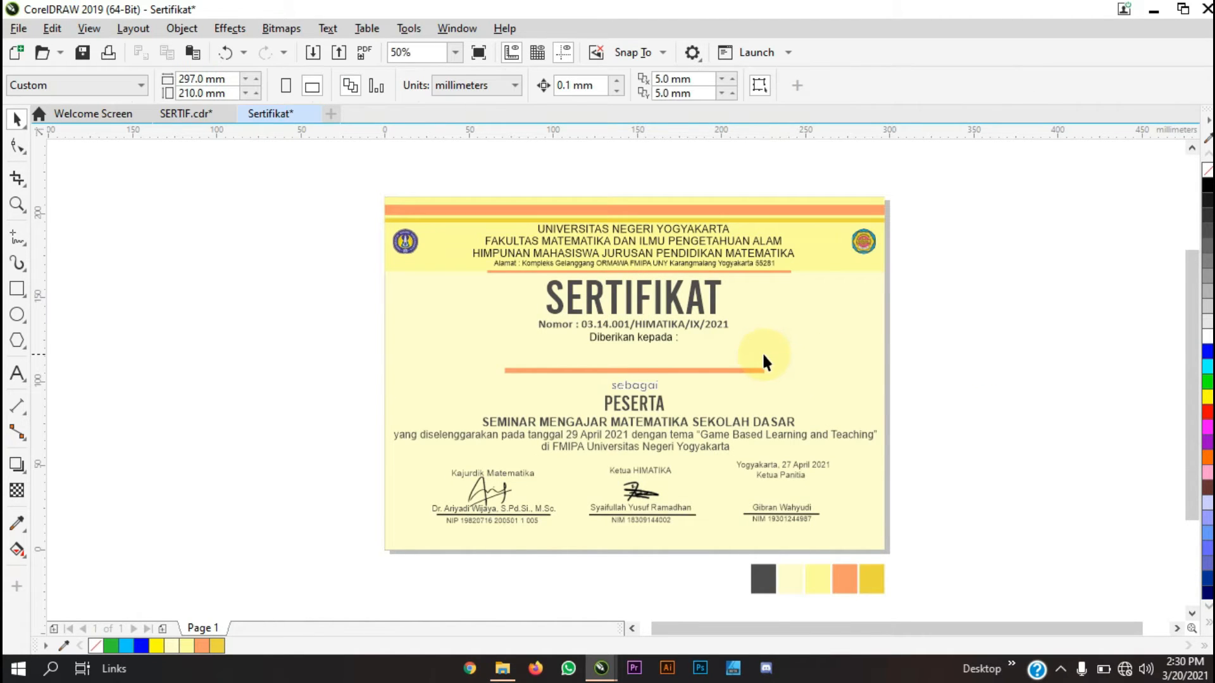
Check the pasted content in Sertifikat against SERTIF.cdr and examine the coloured stripes along the reference certificate's lower edge
scroll(763, 362, "down", 2)
scroll(776, 429, "up", 4)
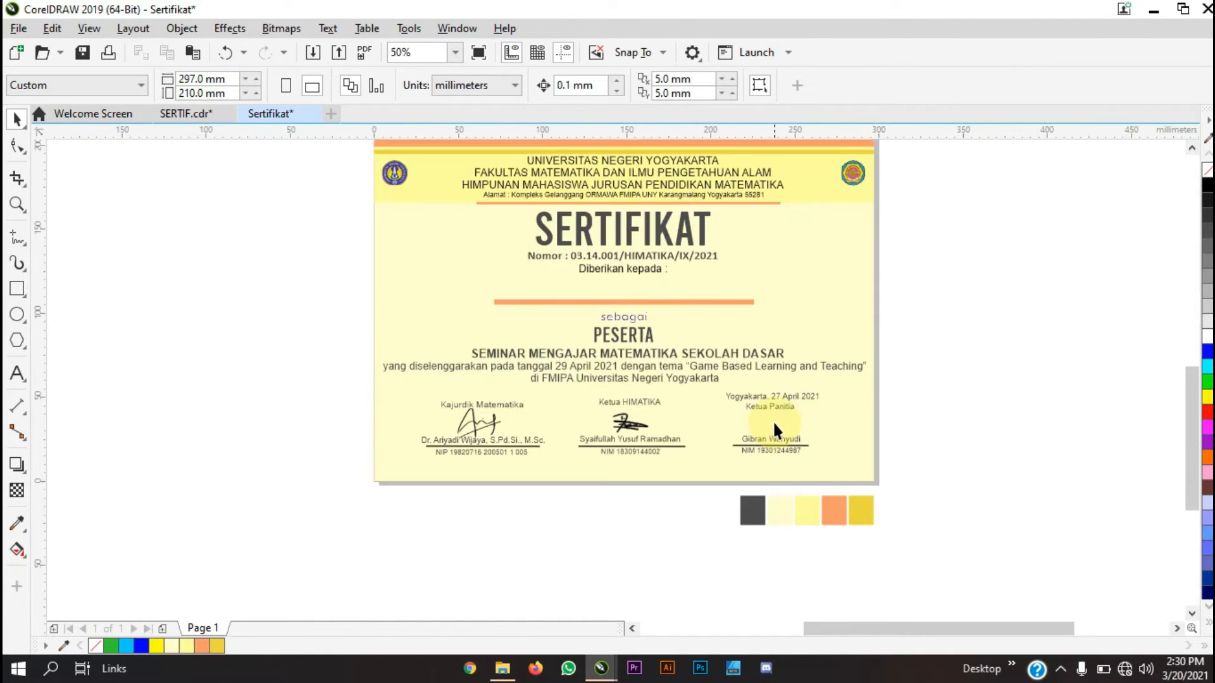
scroll(777, 431, "down", 3)
scroll(778, 432, "up", 2)
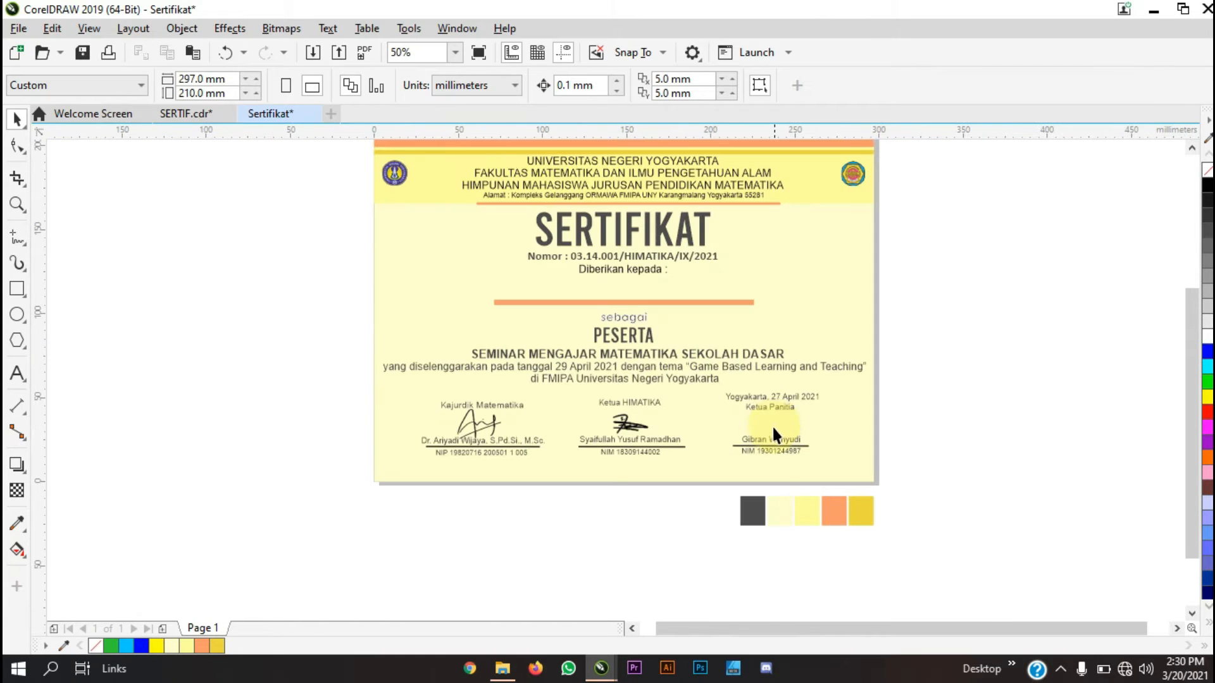
left_click(194, 114)
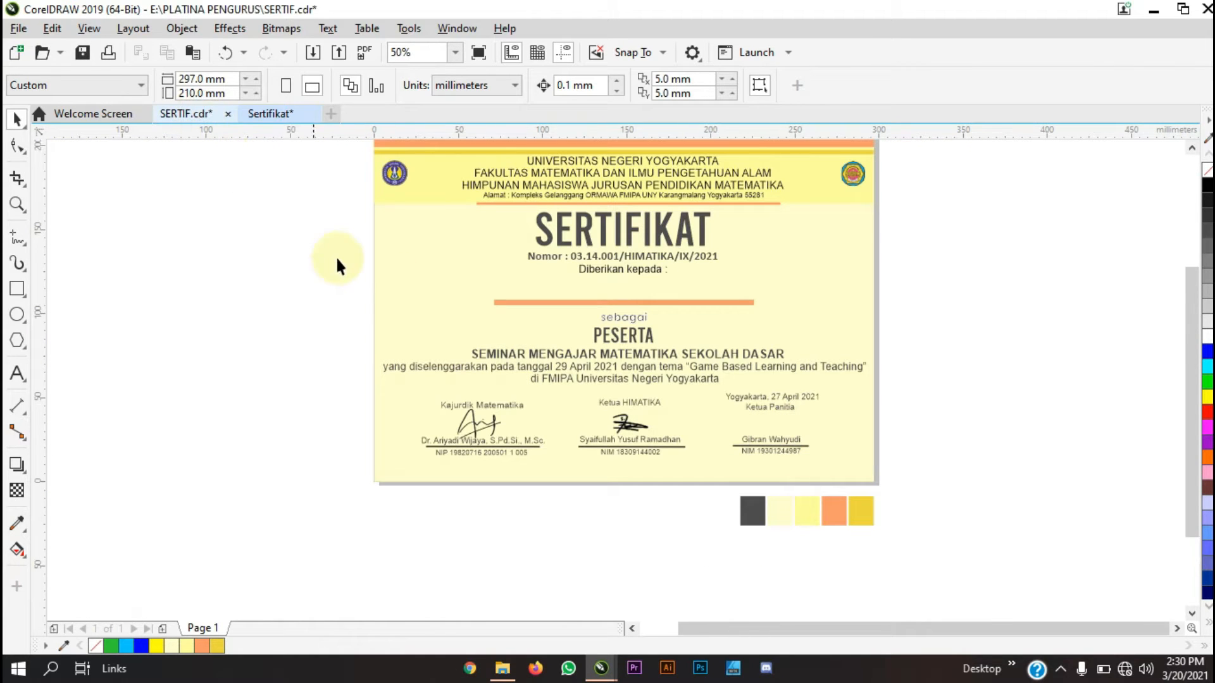
left_click(534, 553)
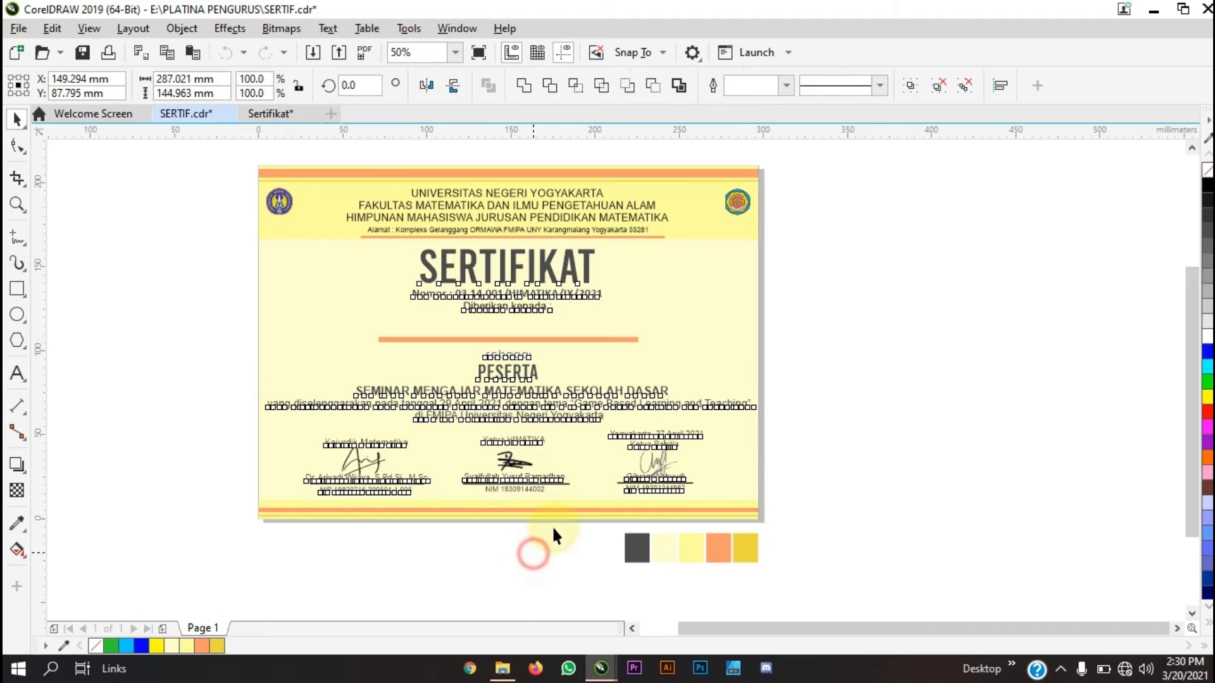
scroll(608, 516, "up", 1)
scroll(607, 514, "up", 1)
scroll(656, 480, "down", 1)
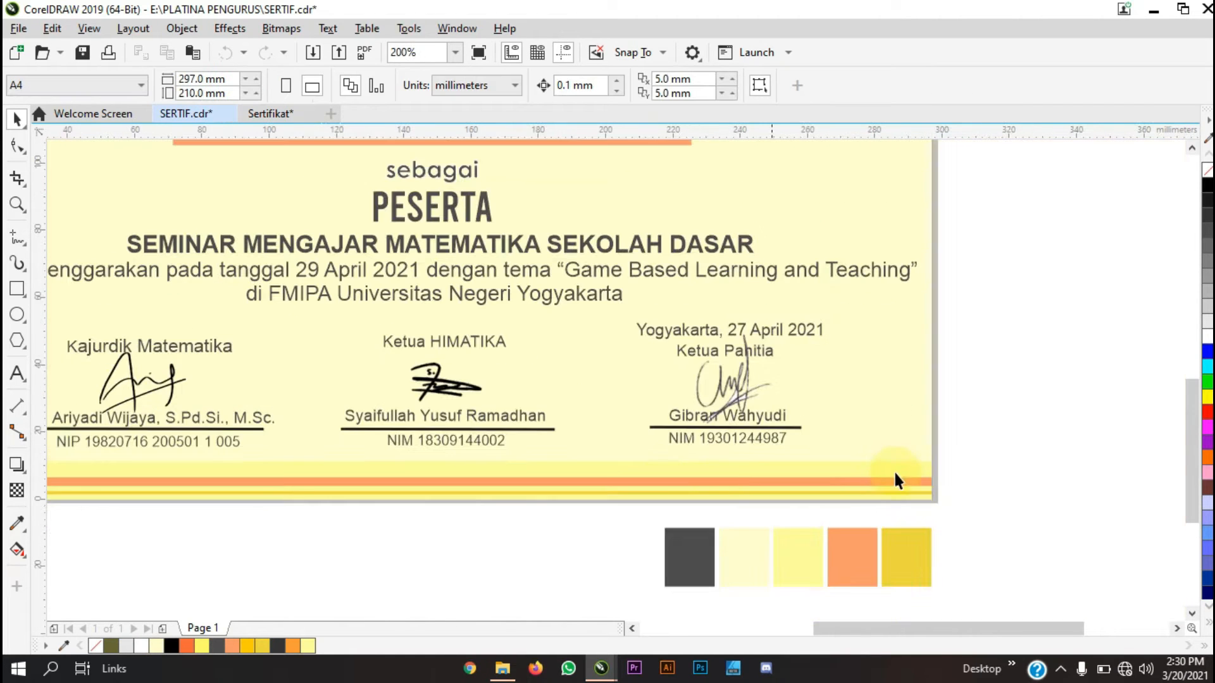
scroll(926, 466, "up", 2)
scroll(822, 487, "down", 3)
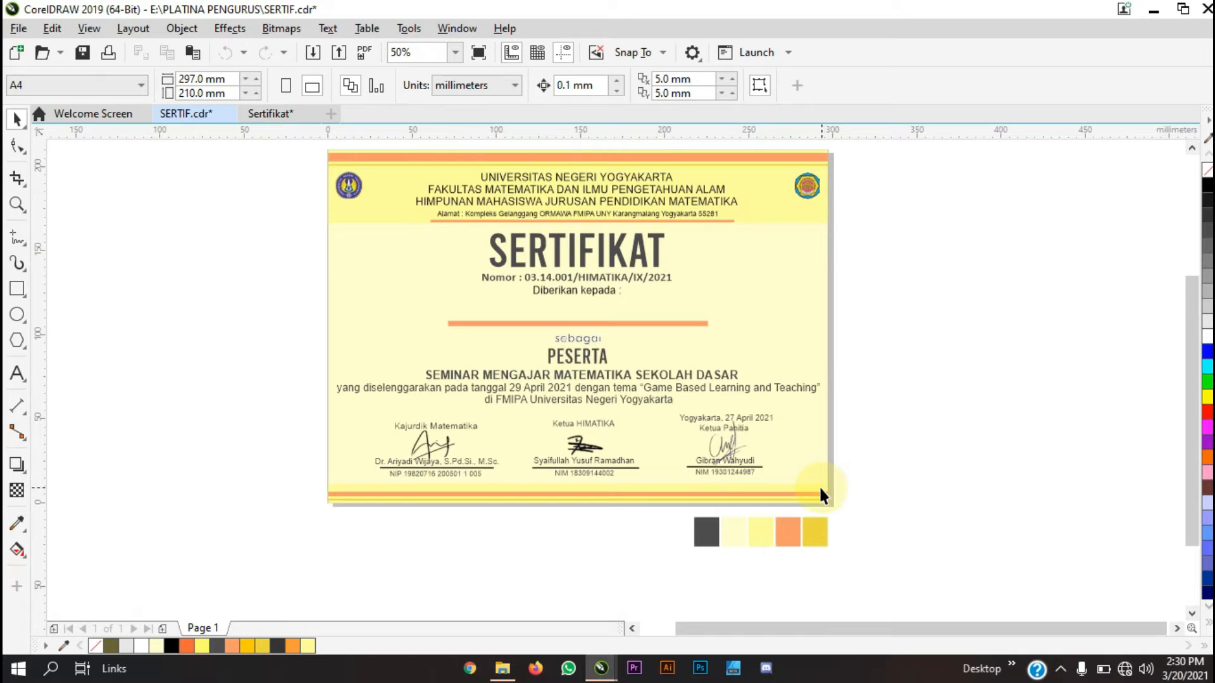
scroll(815, 495, "up", 1)
scroll(828, 489, "up", 2)
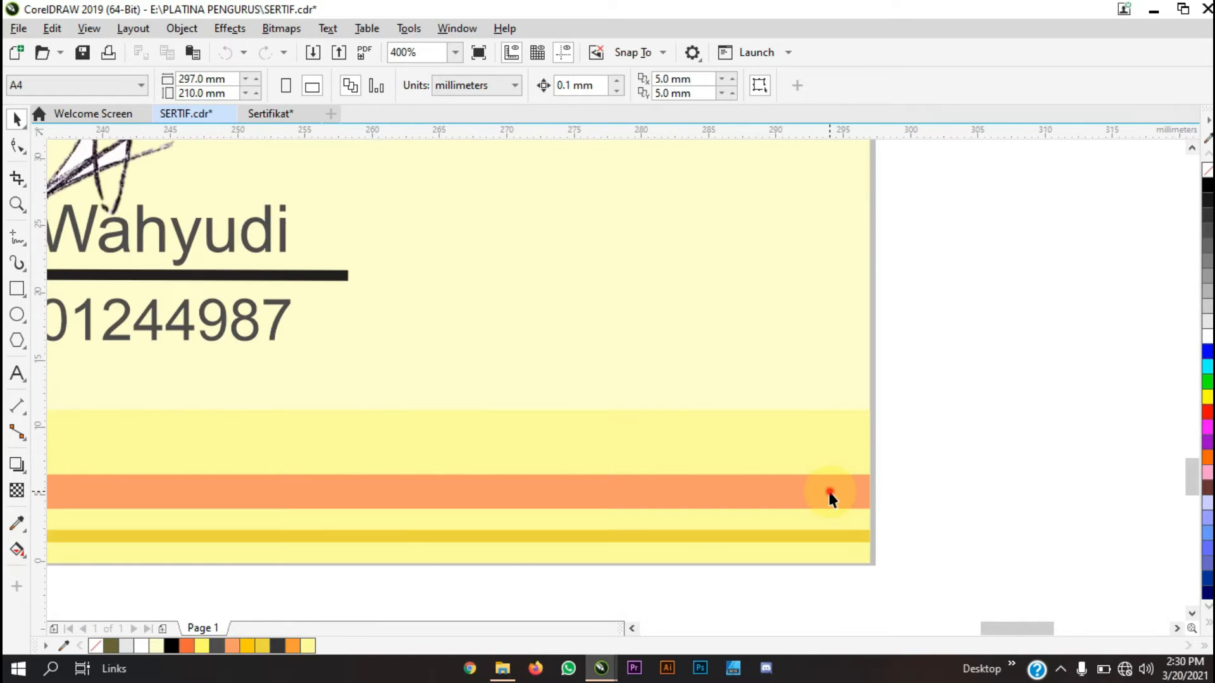
left_click(830, 494)
left_click(920, 478)
scroll(917, 478, "down", 4)
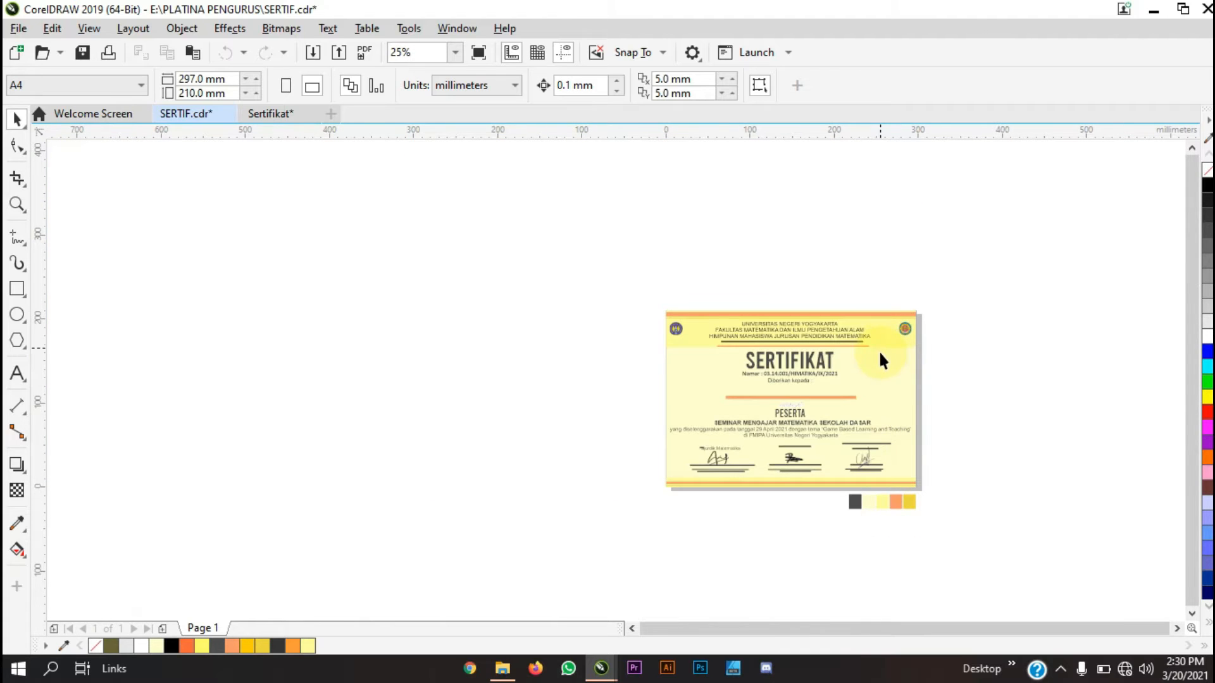
scroll(886, 503, "up", 2)
scroll(1025, 405, "down", 1)
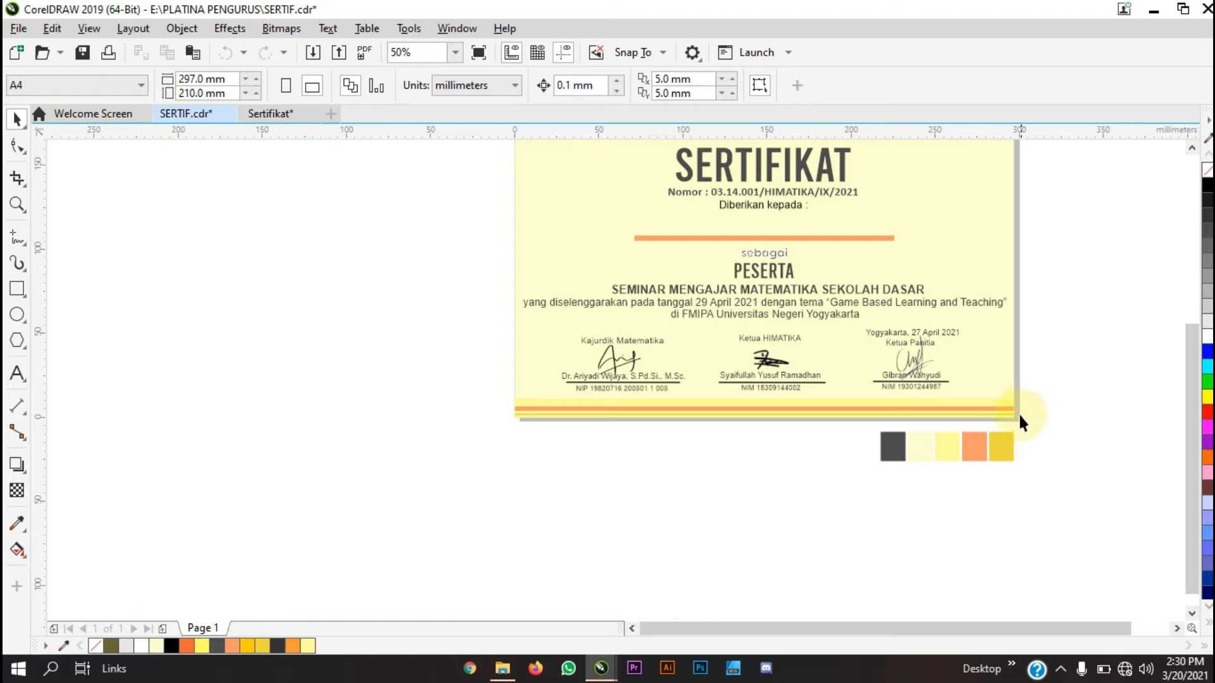
scroll(1011, 431, "up", 1)
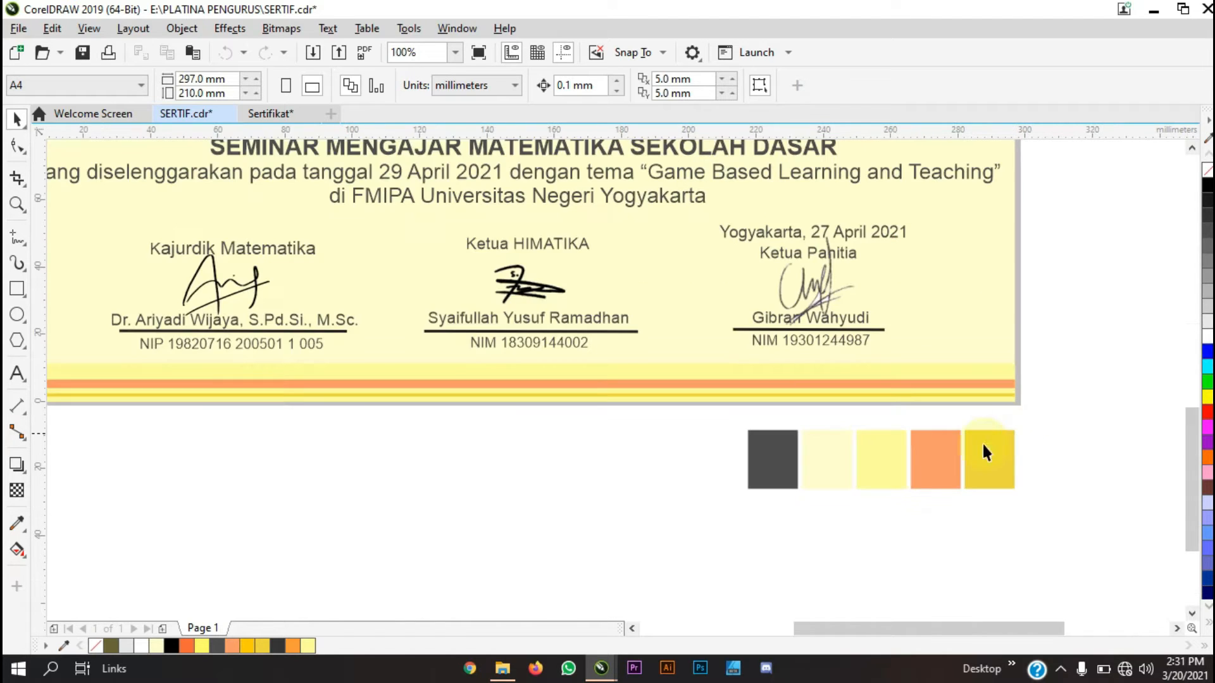
scroll(982, 441, "down", 1)
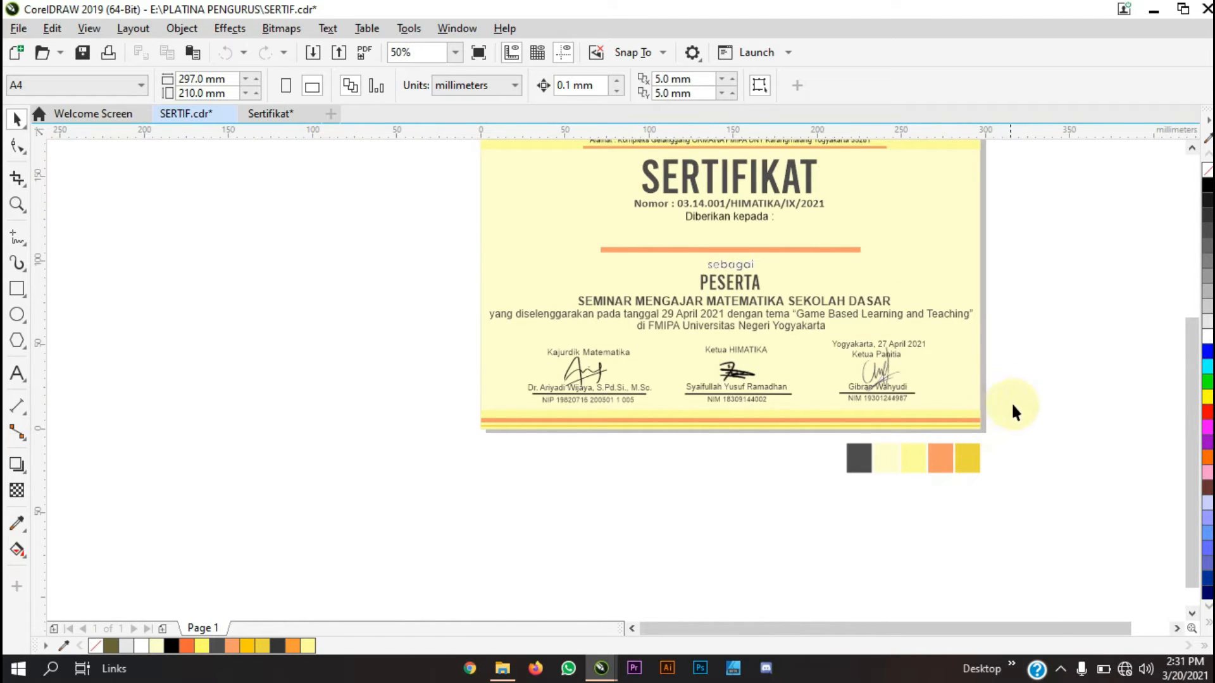
Copy the yellow footer band with its orange and gold stripes from SERTIF.cdr and paste it into the Sertifikat document
mouse_move(1017, 388)
left_mouse_down()
mouse_move(948, 415)
mouse_move(441, 438)
mouse_move(534, 410)
mouse_move(872, 418)
left_mouse_up()
left_click(515, 458)
left_click_drag(1020, 437, 1009, 435)
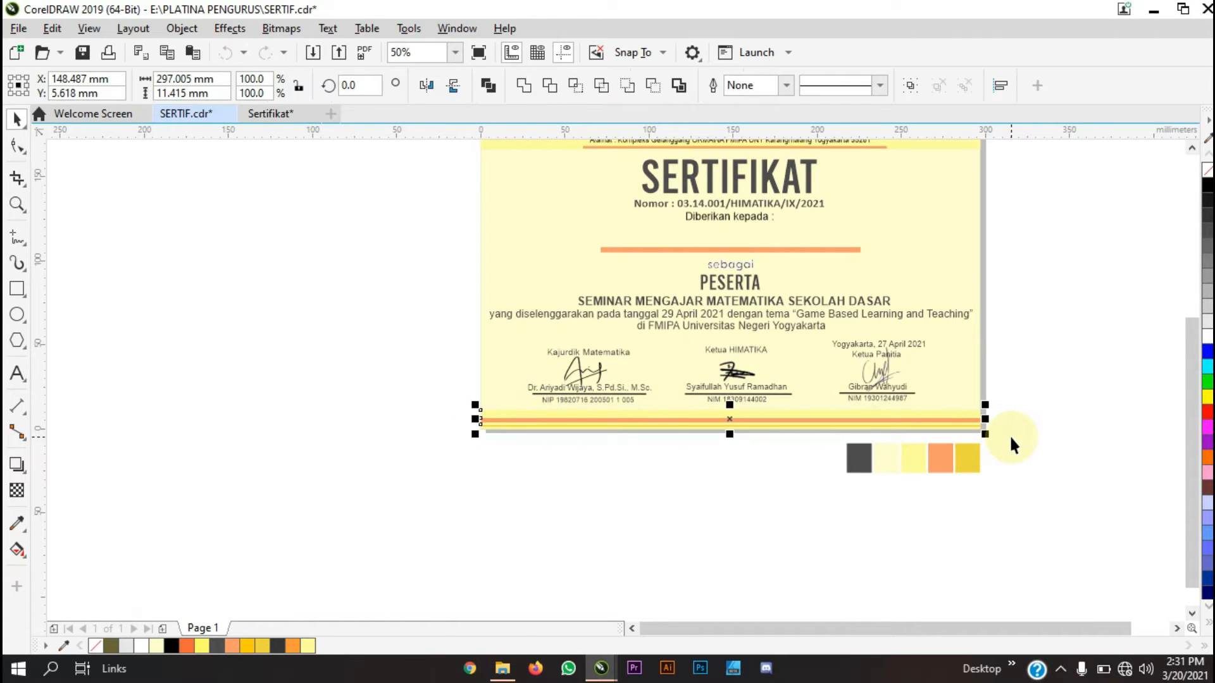
left_click(287, 114)
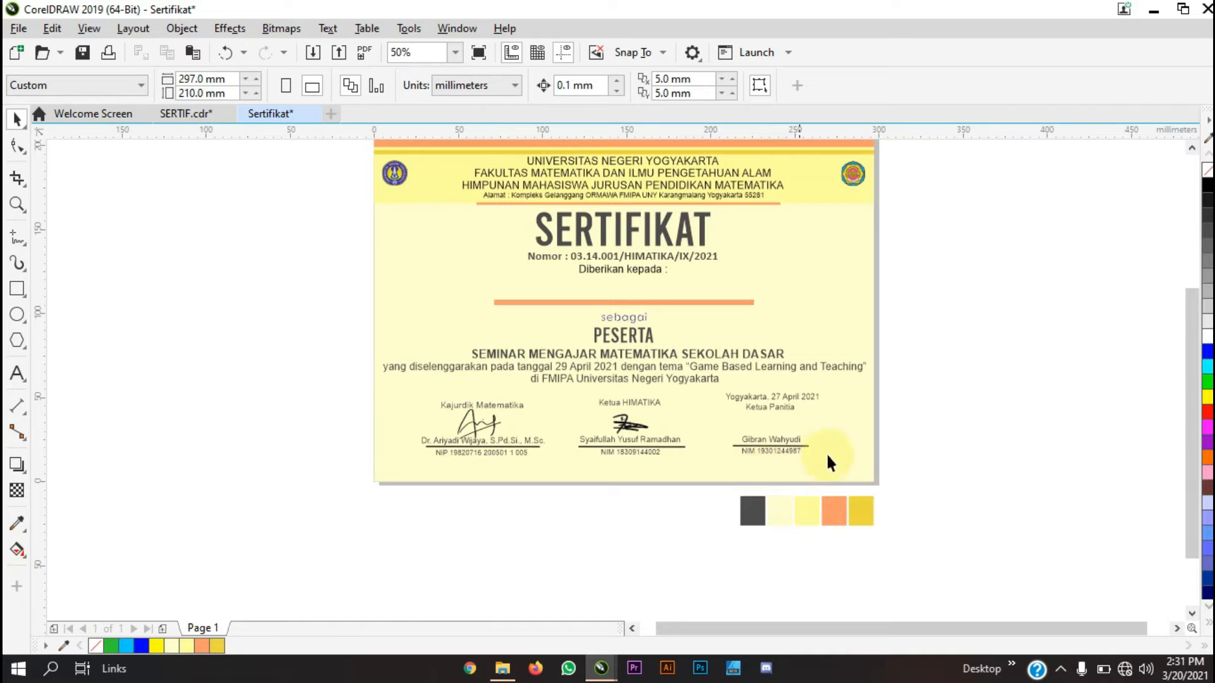
key("ctrl+v")
left_click(933, 409)
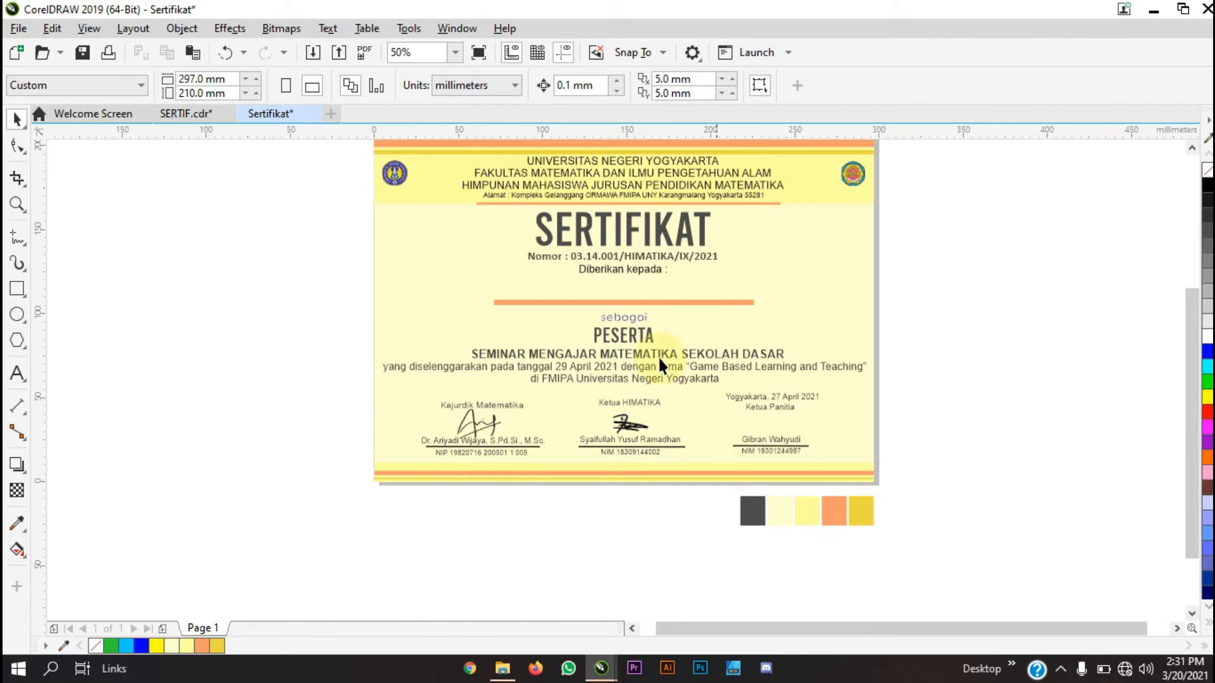
scroll(658, 388, "down", 1)
scroll(692, 382, "up", 1)
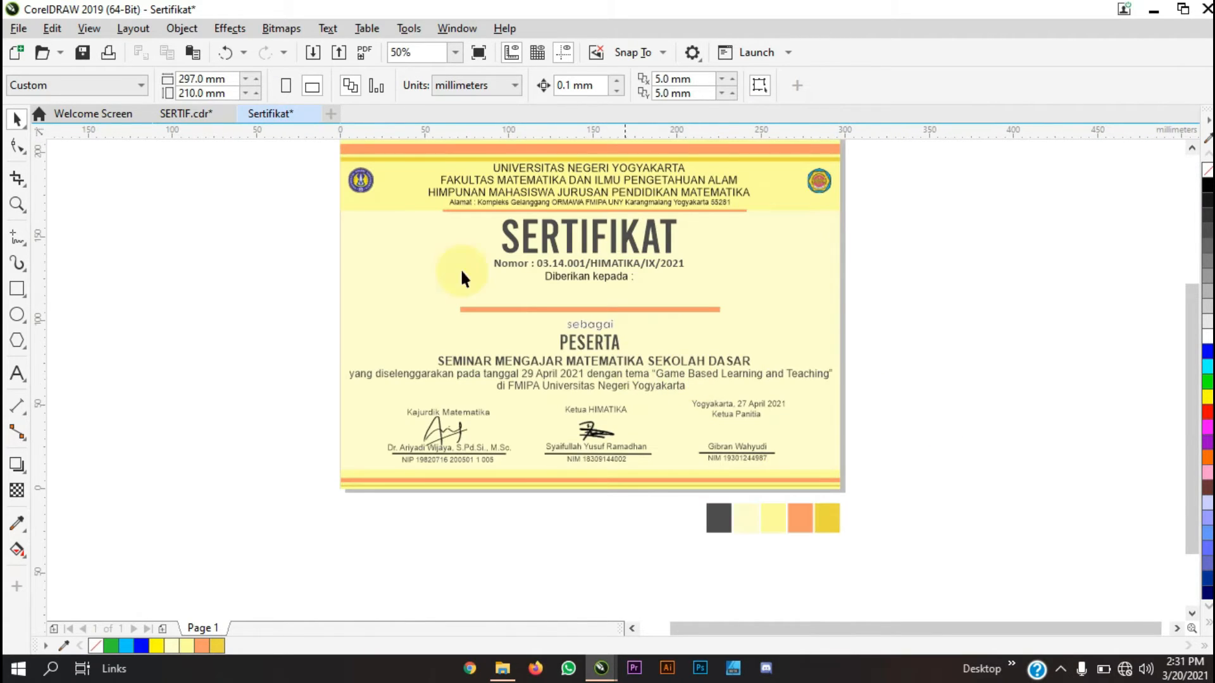
Copy the Ketua Panitia signature image from SERTIF.cdr, paste it into the Sertifikat document and deselect it
left_click(206, 120)
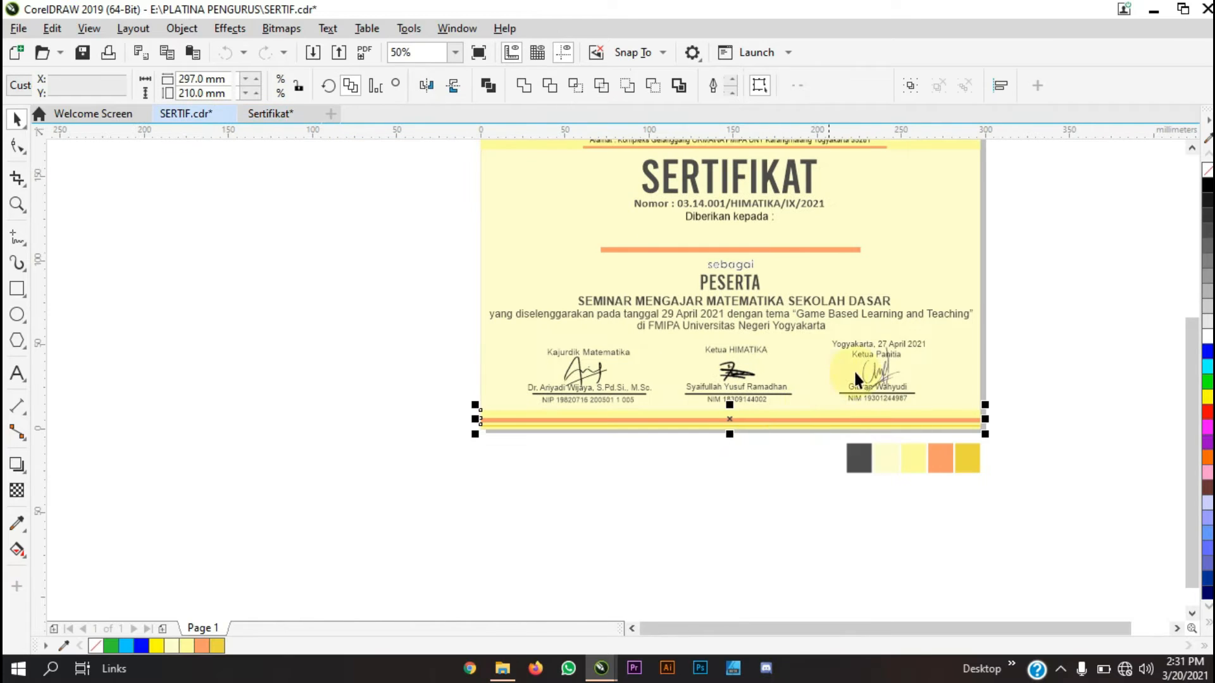
left_click(879, 373)
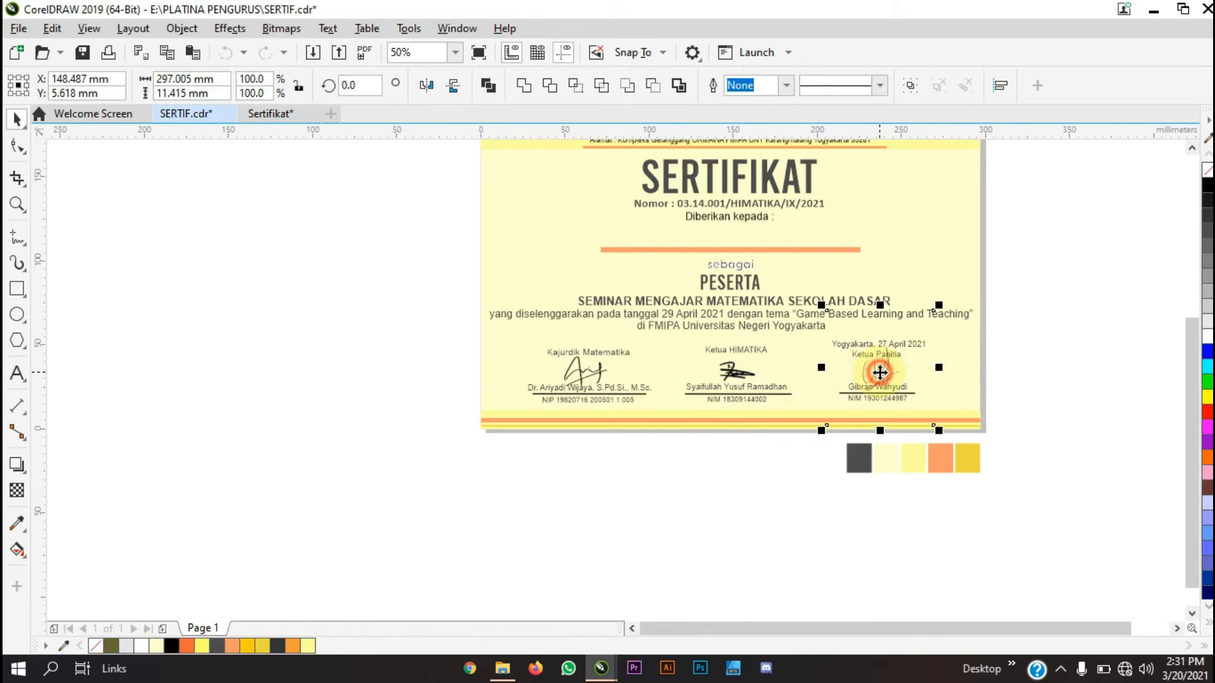
left_click(288, 119)
key("ctrl+v")
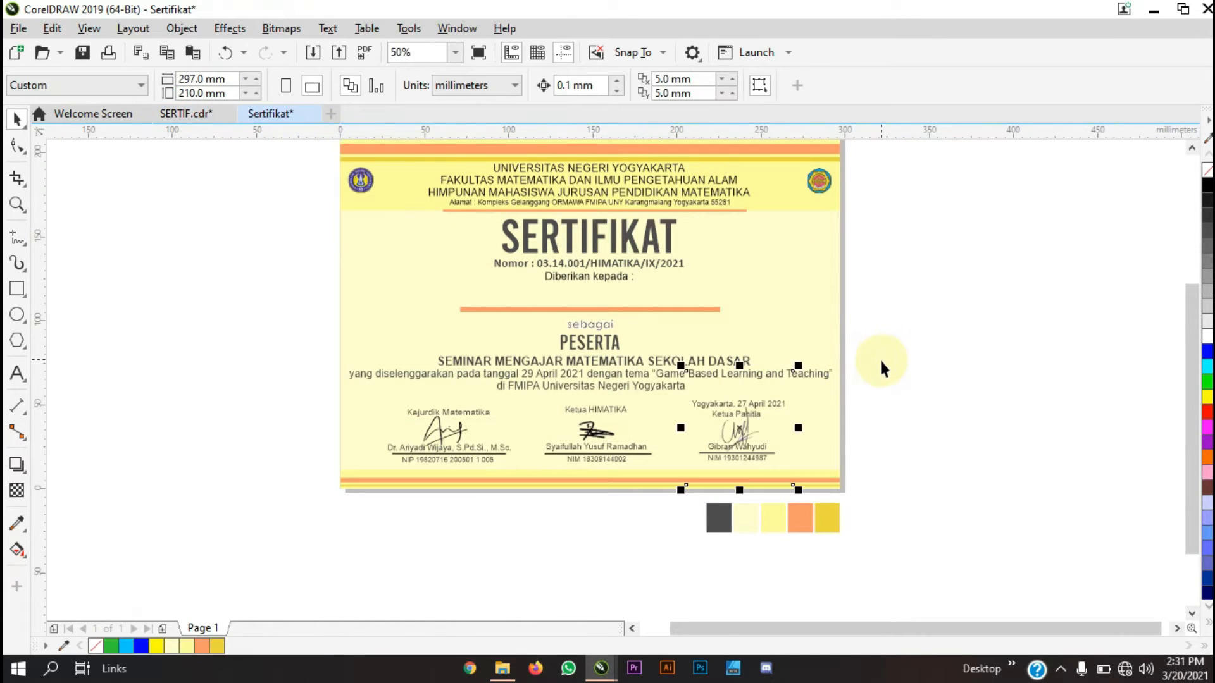
left_click(881, 360)
scroll(751, 392, "down", 3)
scroll(751, 384, "up", 3)
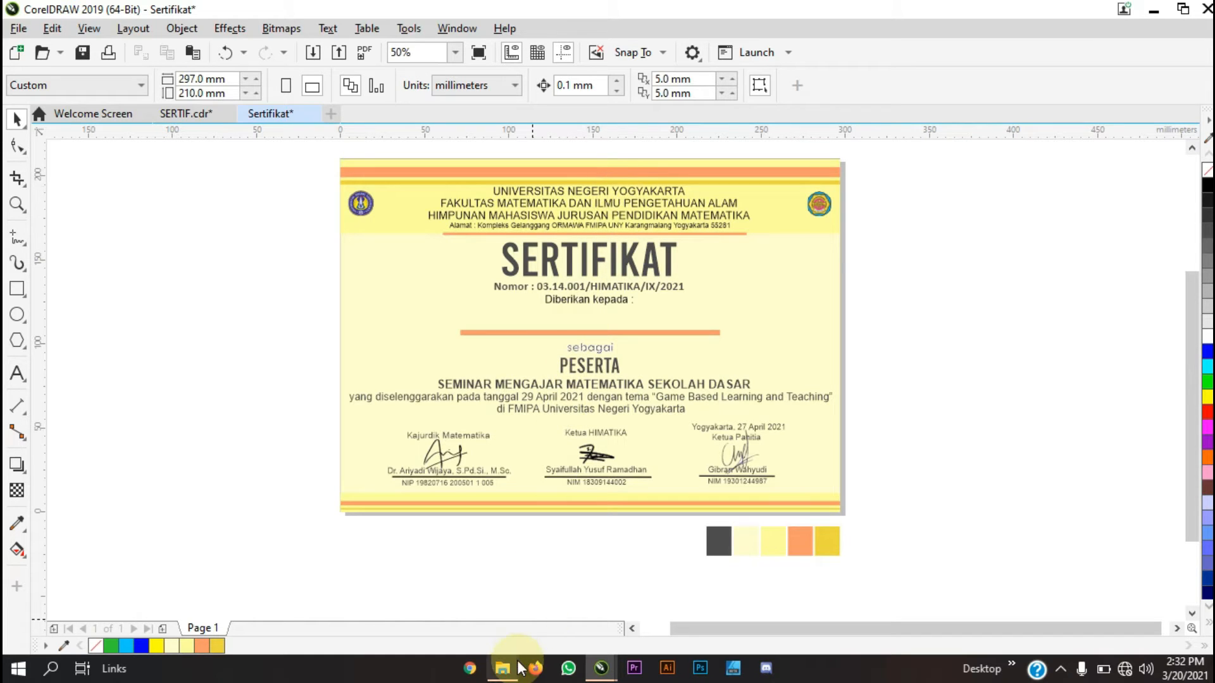
Switch to File Explorer and open the Aksos Excel worksheet from the DATA PESERTA folder inside PLATINA PENGURUS
left_click(503, 668)
left_click(689, 471)
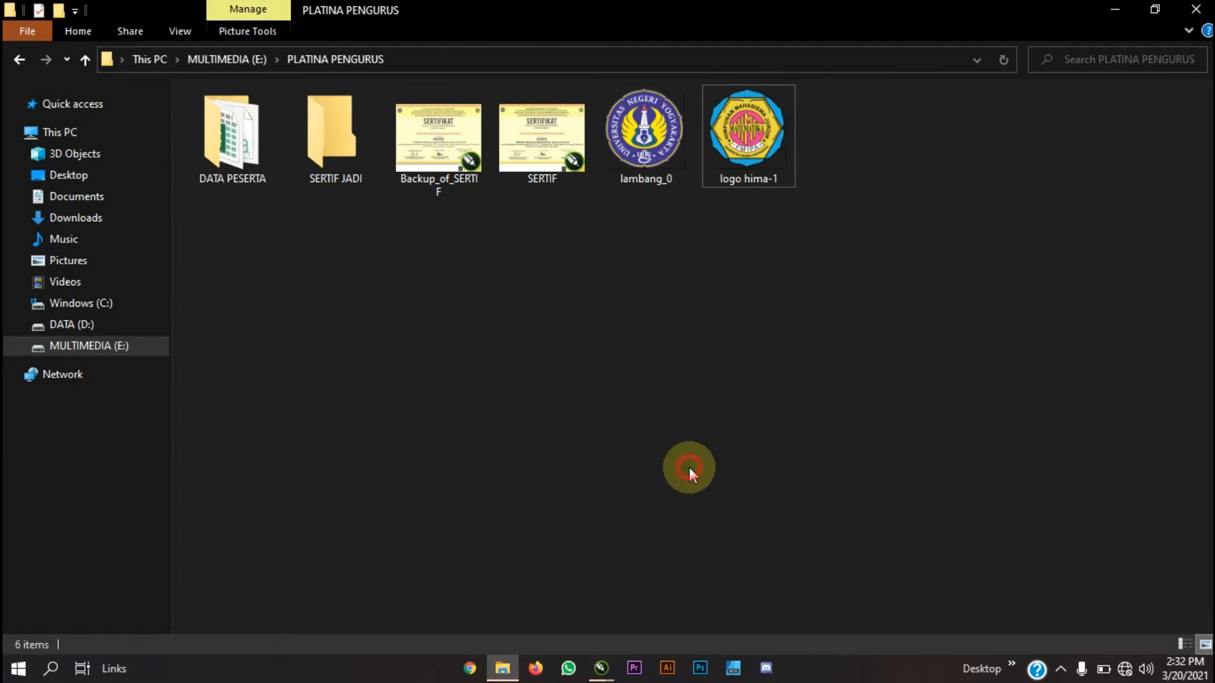
double_click(217, 150)
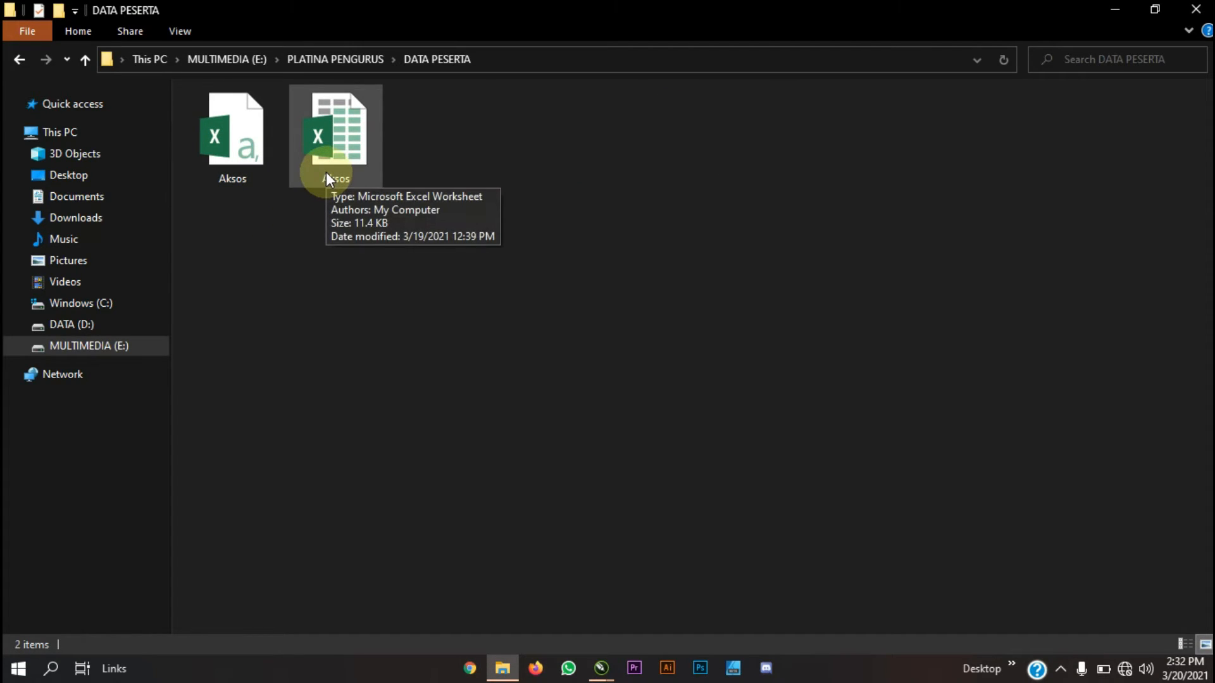
left_click(340, 213)
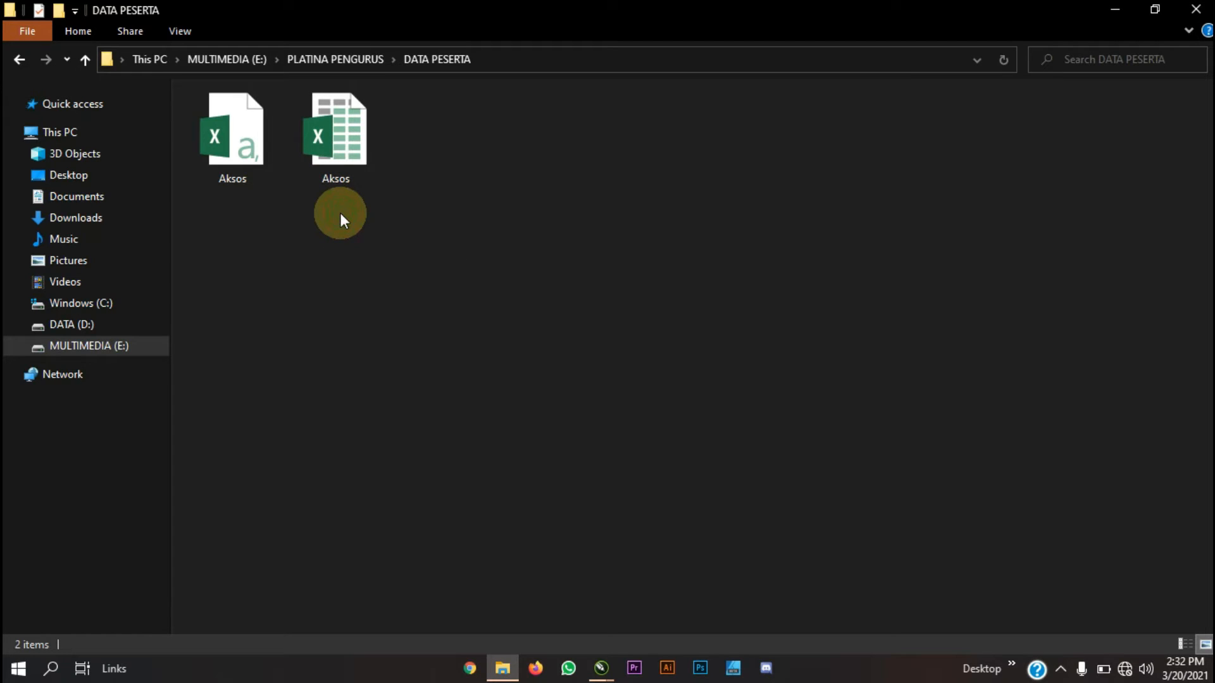
double_click(347, 160)
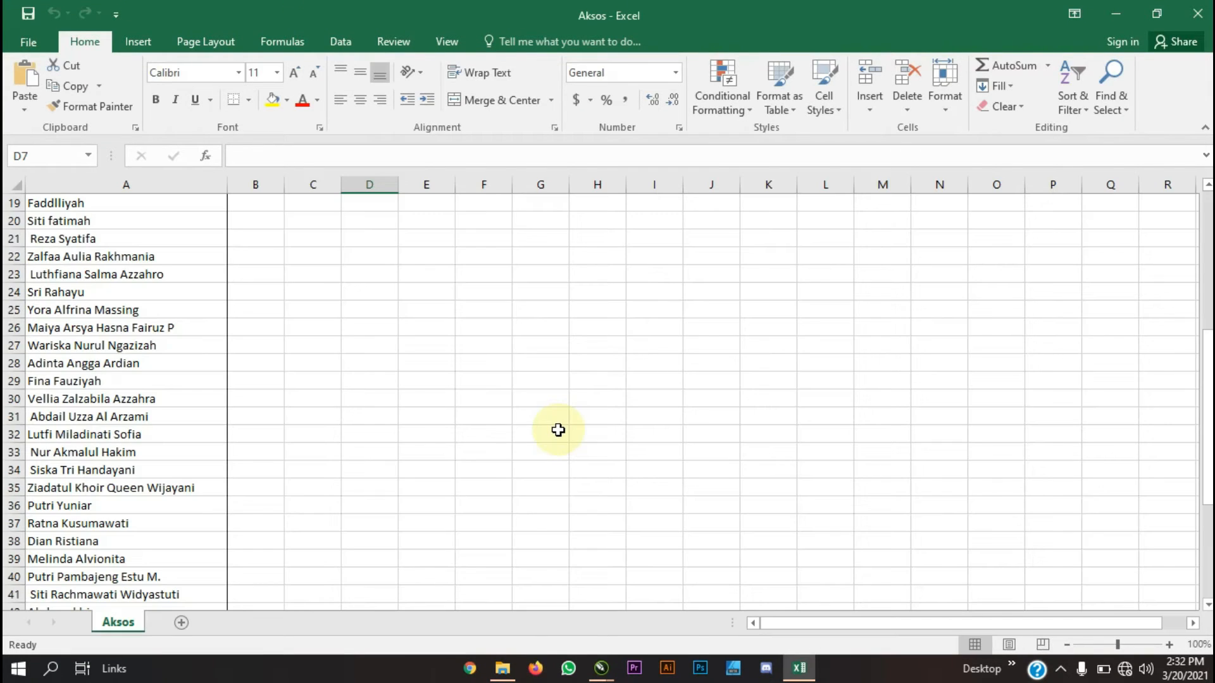
Review the name list in column A, from the Nama Panitia header in A1 to the first entry in A2
scroll(193, 408, "up", 6)
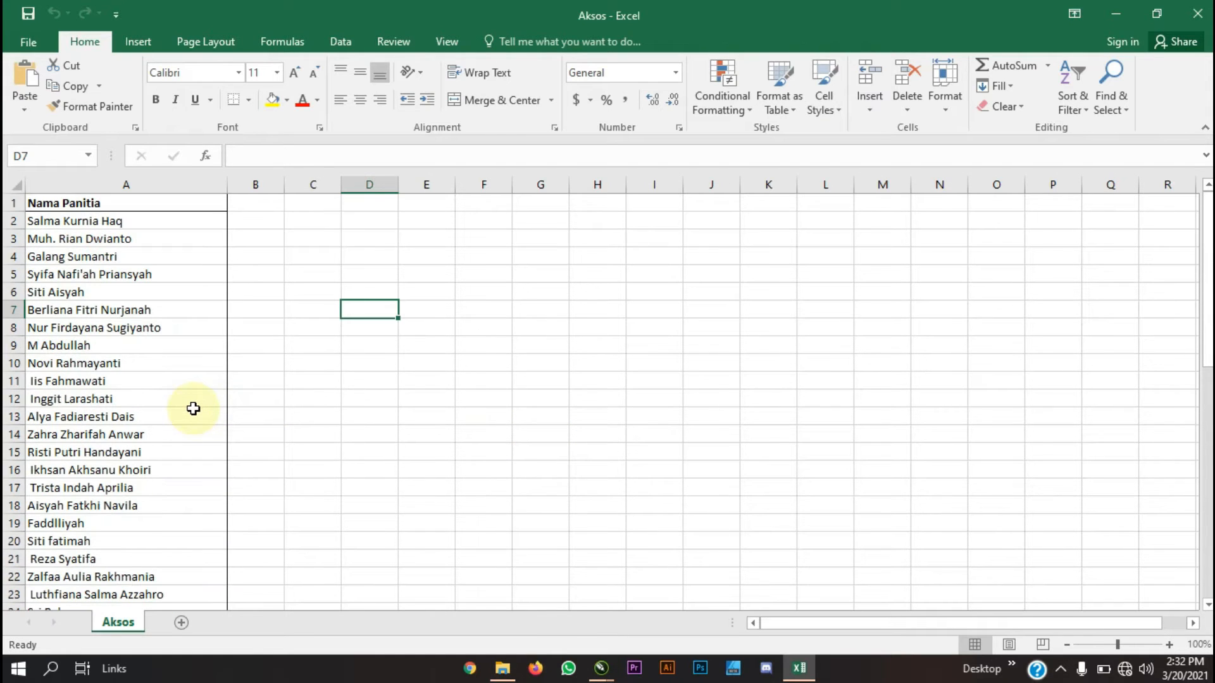
left_click(129, 203)
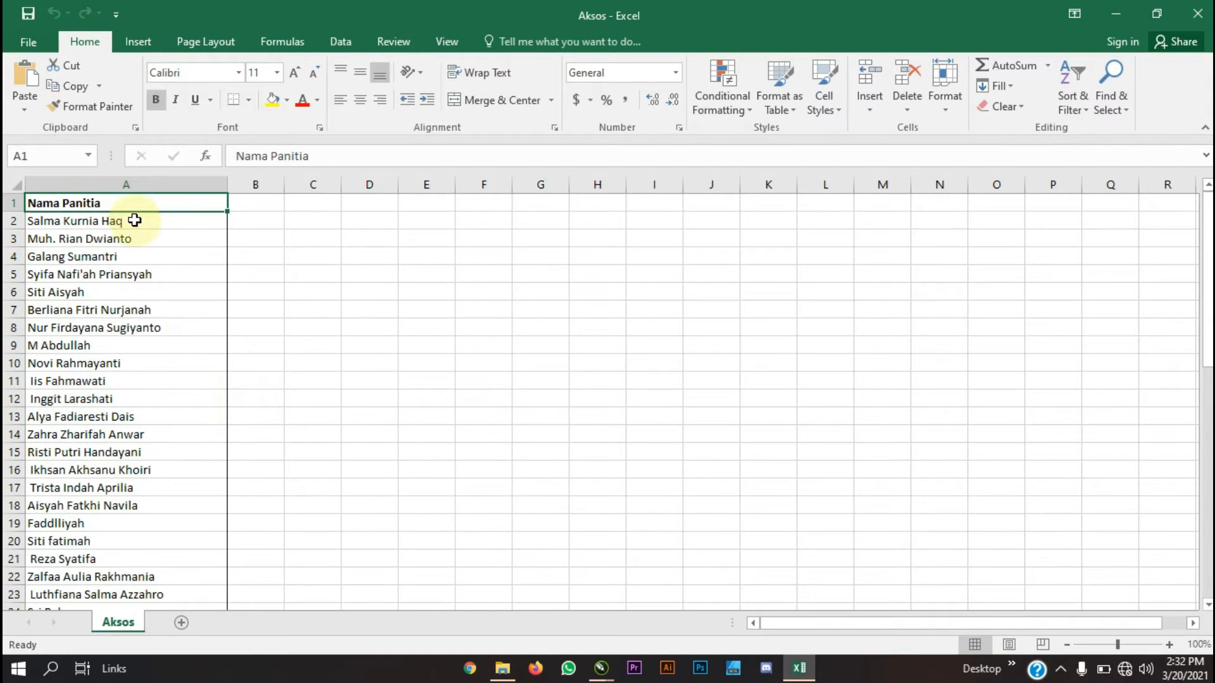
left_click(133, 220)
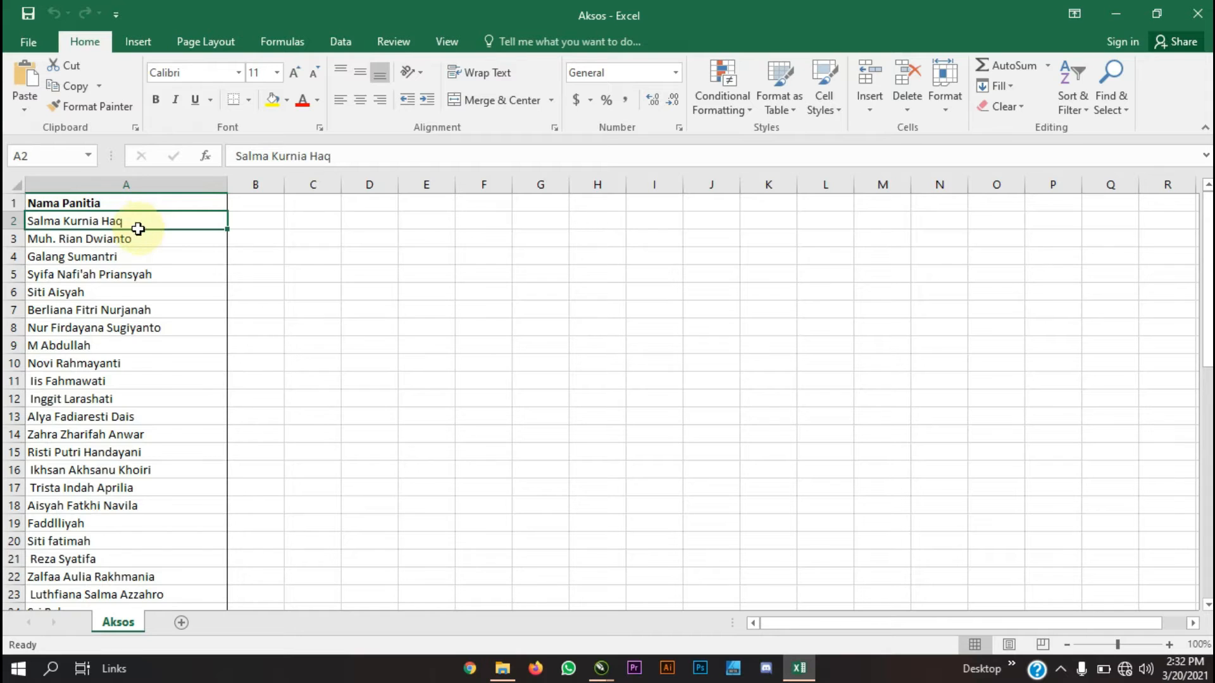
Examine the name list in column A down to the last entry in row 53 and back to A2
scroll(142, 285, "down", 13)
left_click(104, 443)
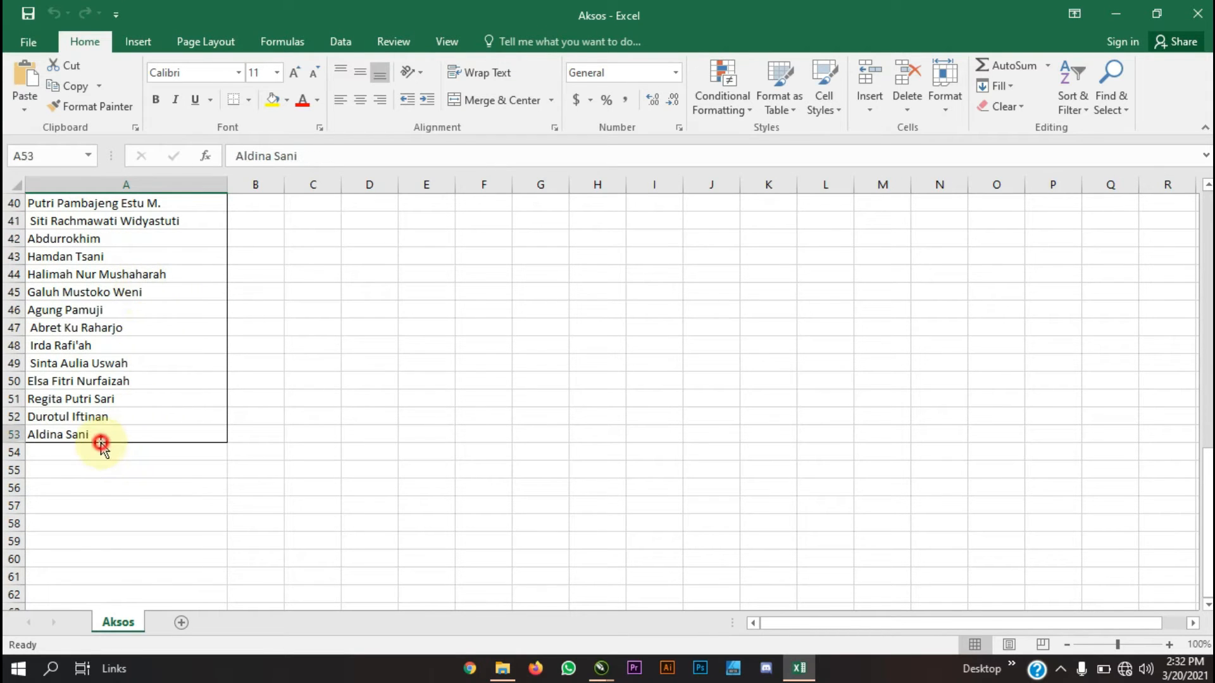
scroll(159, 483, "up", 5)
scroll(159, 484, "up", 8)
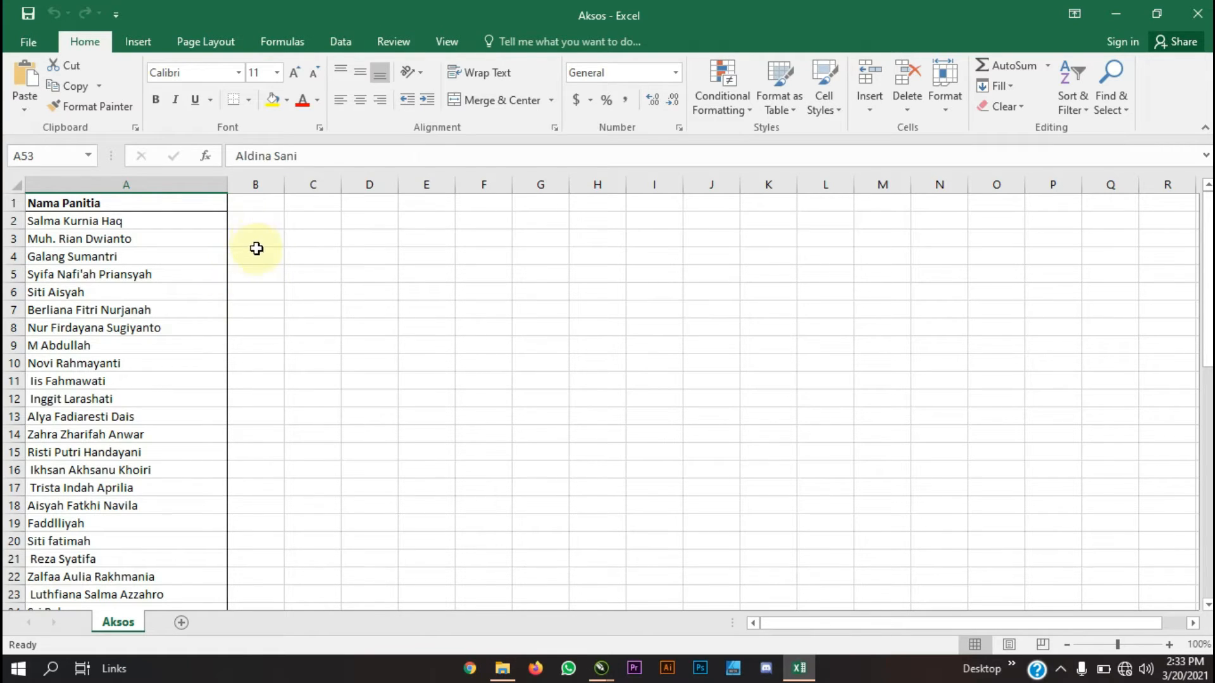
left_click(163, 224)
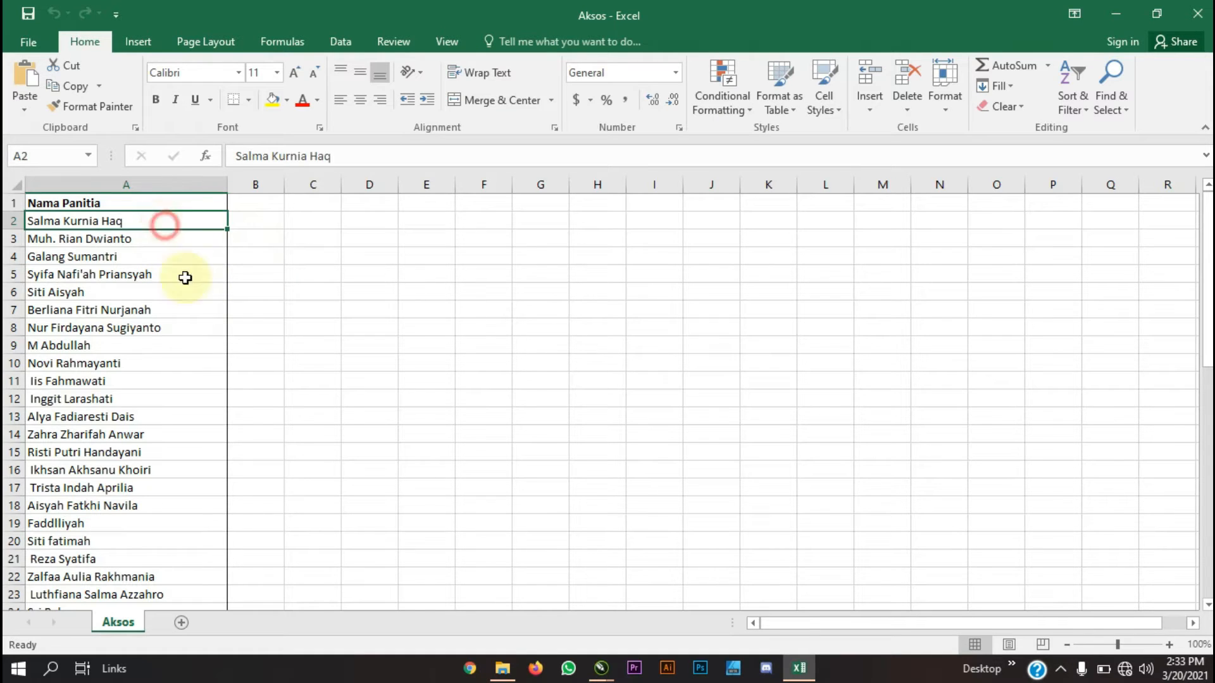
left_click(297, 361)
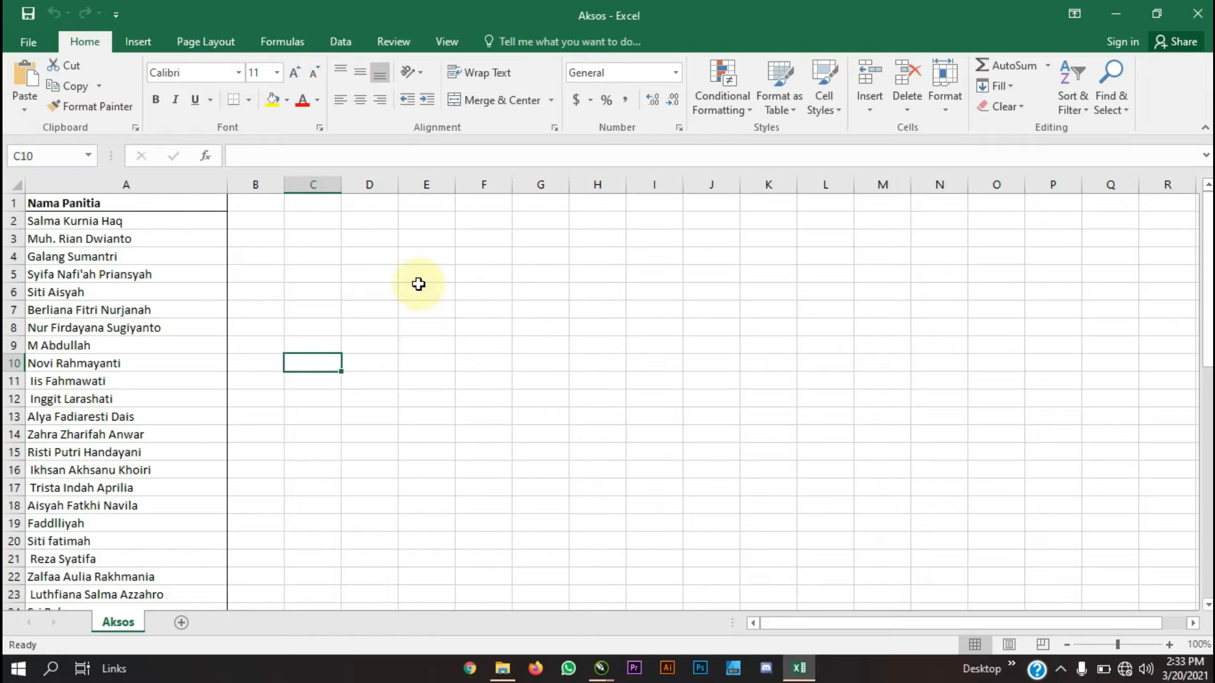
Start saving a copy of the workbook in the PLATINA PENGURUS folder under the file name Aksos PANITIA
left_click(33, 45)
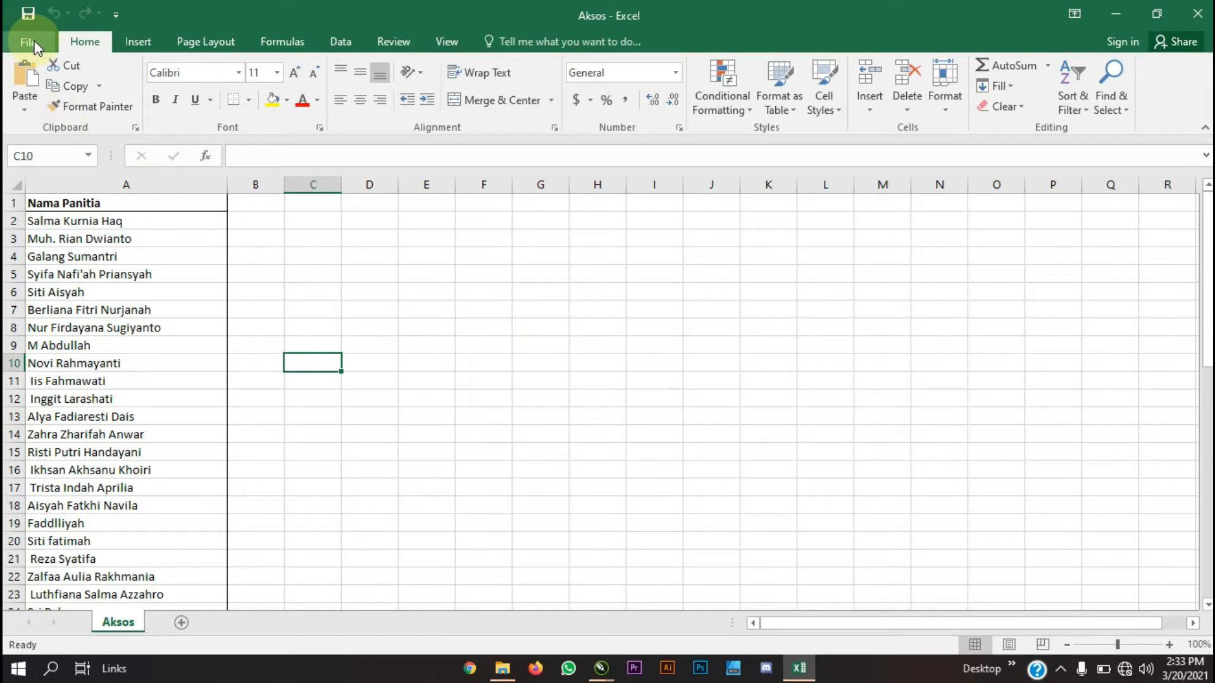
left_click(33, 45)
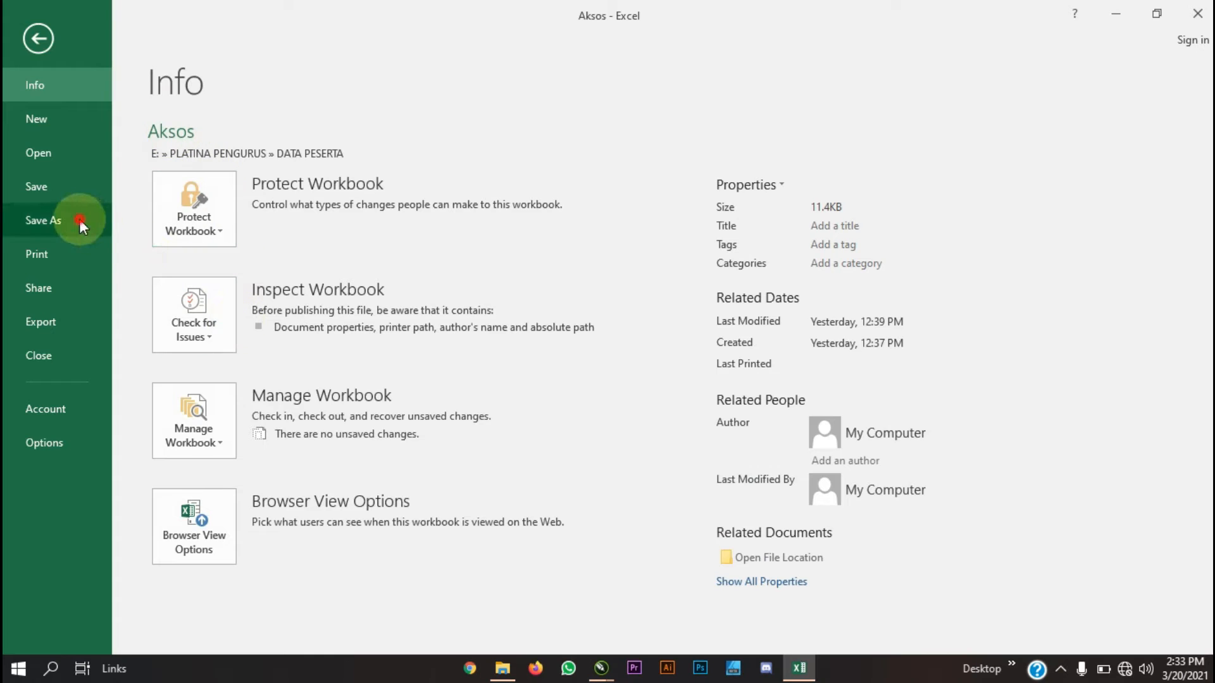
left_click(78, 219)
left_click(282, 288)
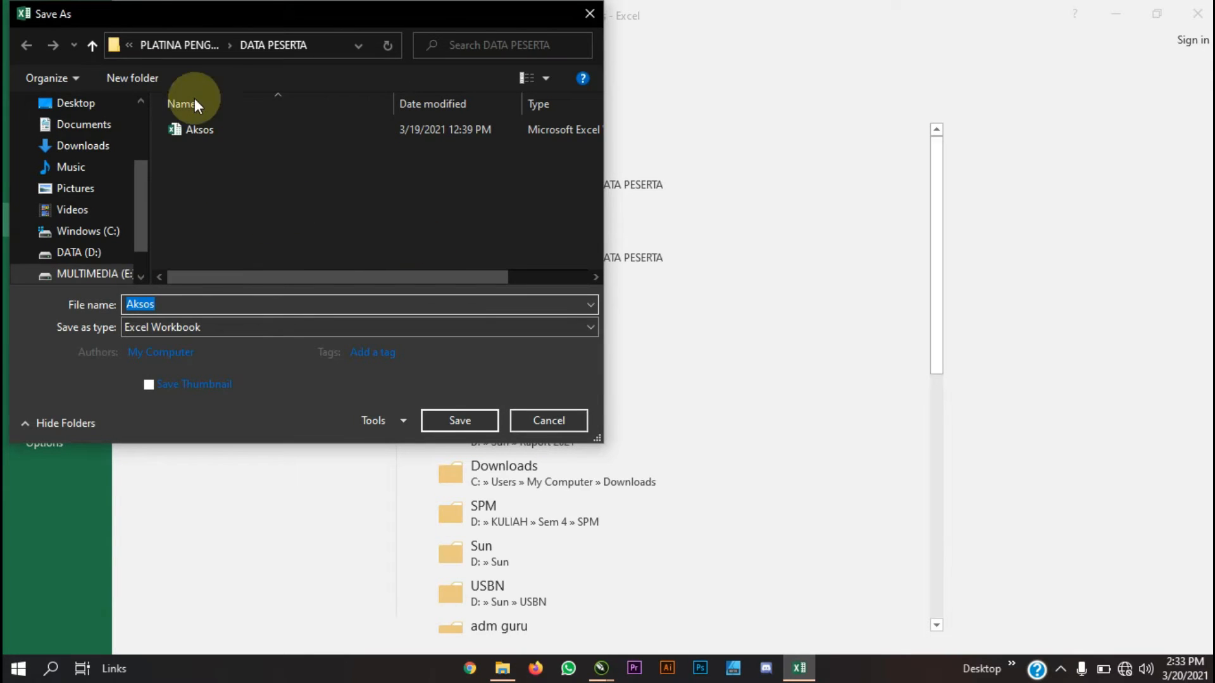
left_click(189, 45)
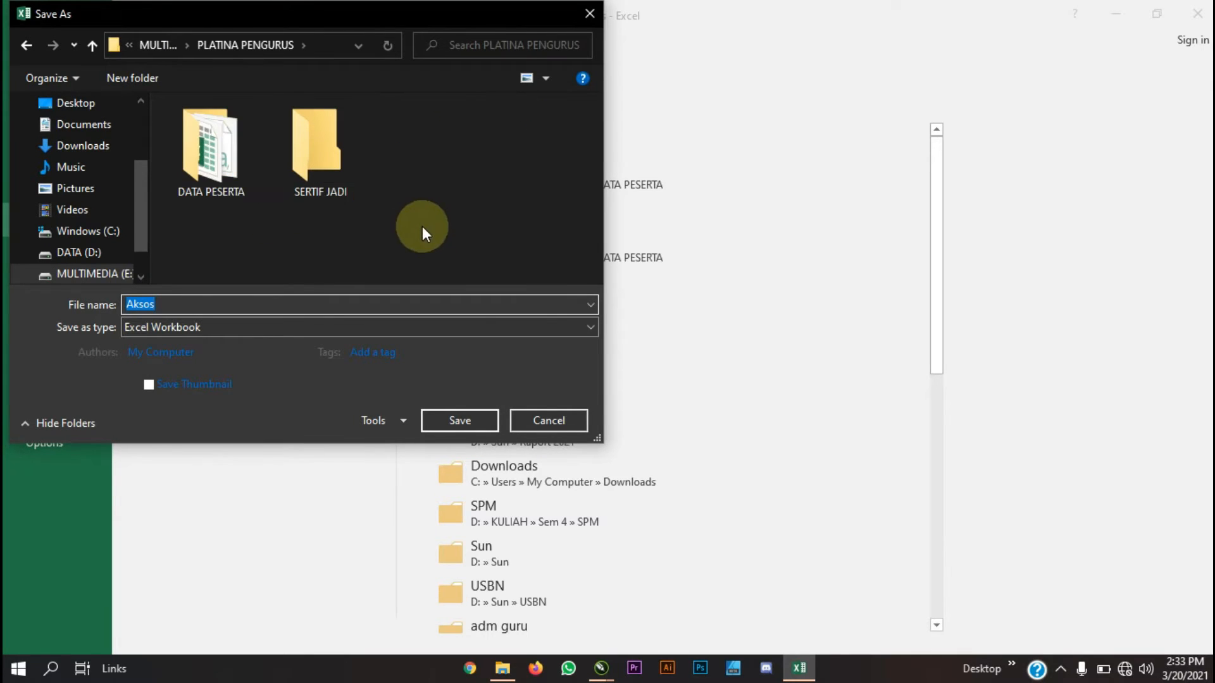
left_click(383, 306)
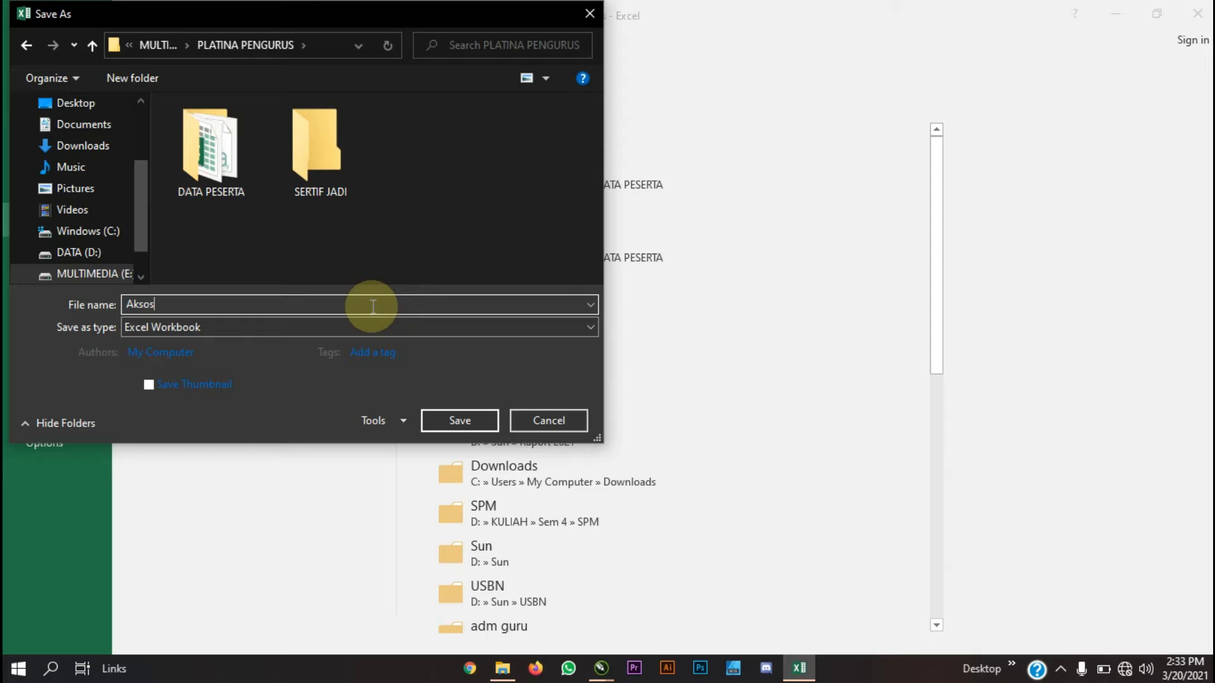
type("PANAI")
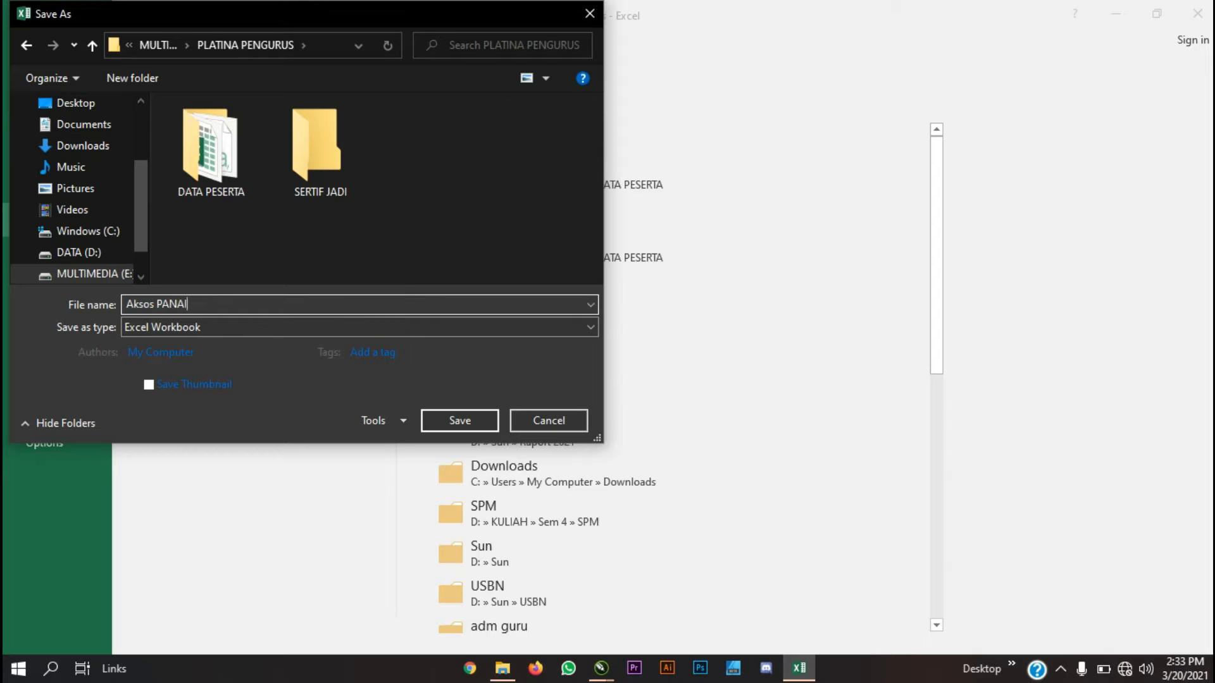
key("BackSpace")
key("BackSpace")
type("ITIA")
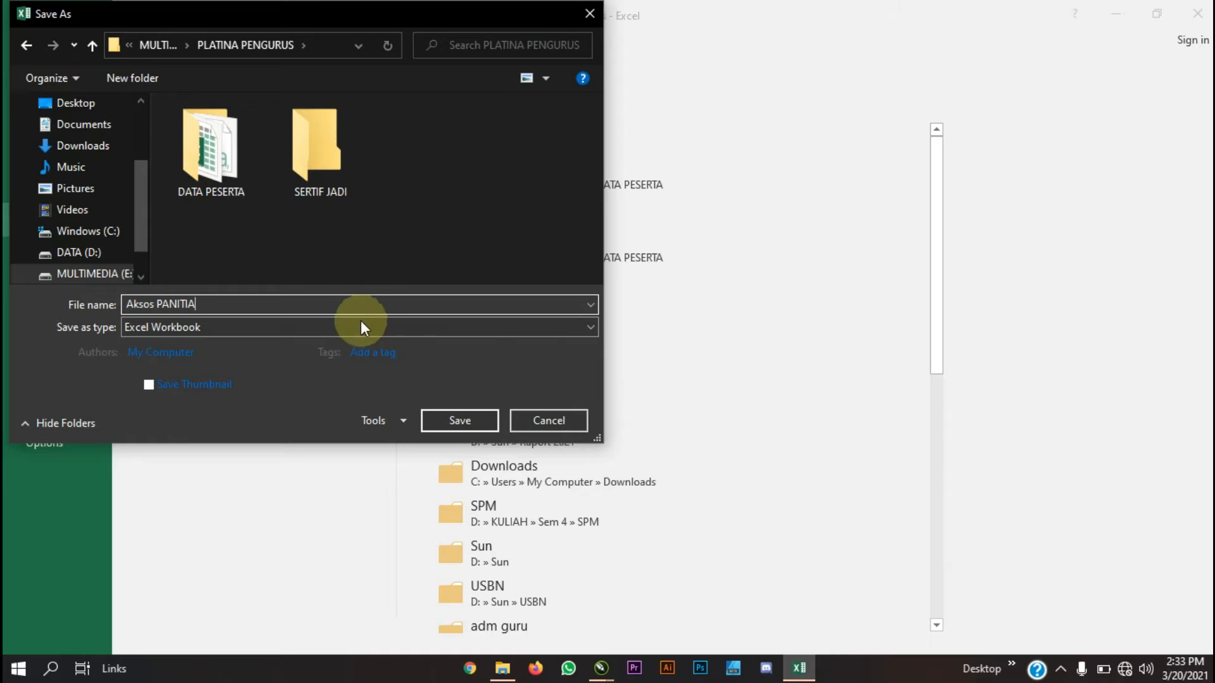
Save the copy as CSV (Comma delimited), keep that format, and close the workbook without saving again
left_click(420, 332)
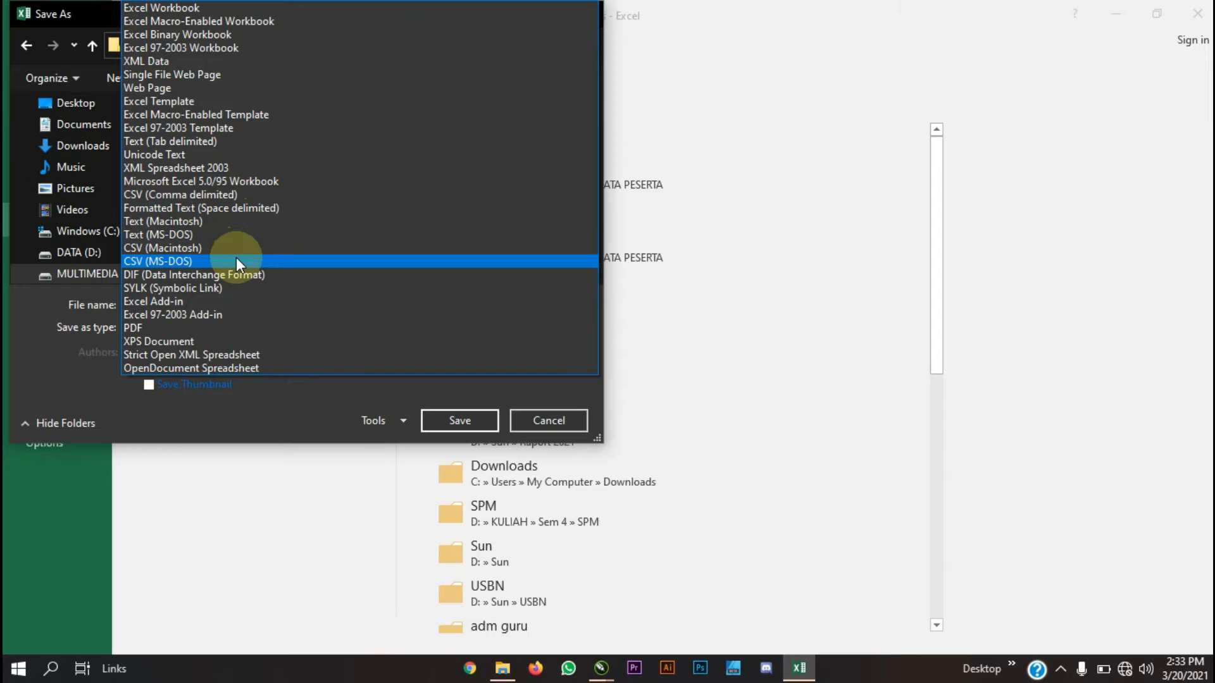
left_click(221, 196)
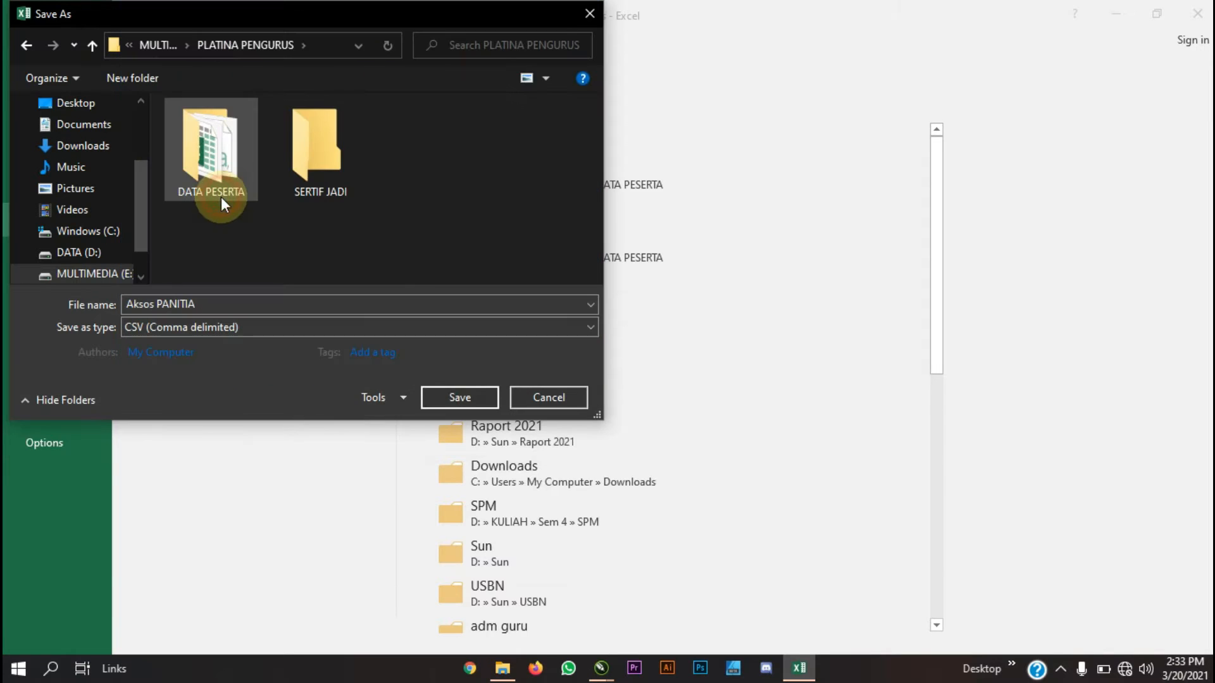
left_click(461, 397)
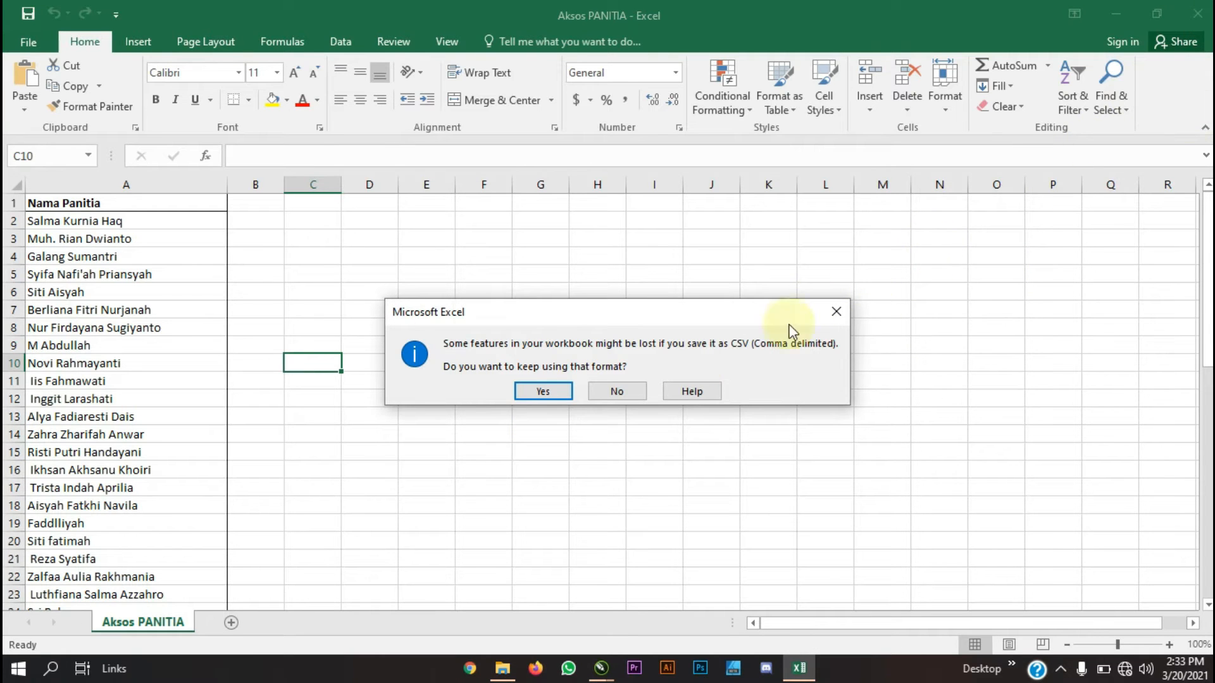
left_click(543, 391)
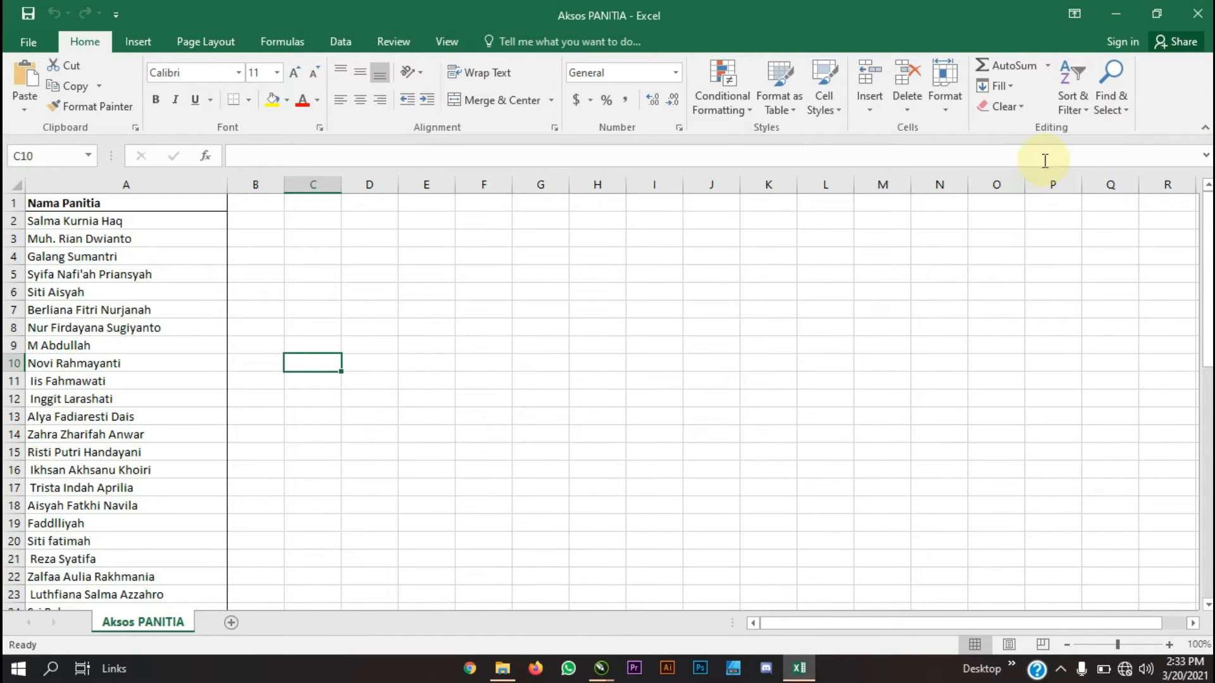
left_click(1197, 13)
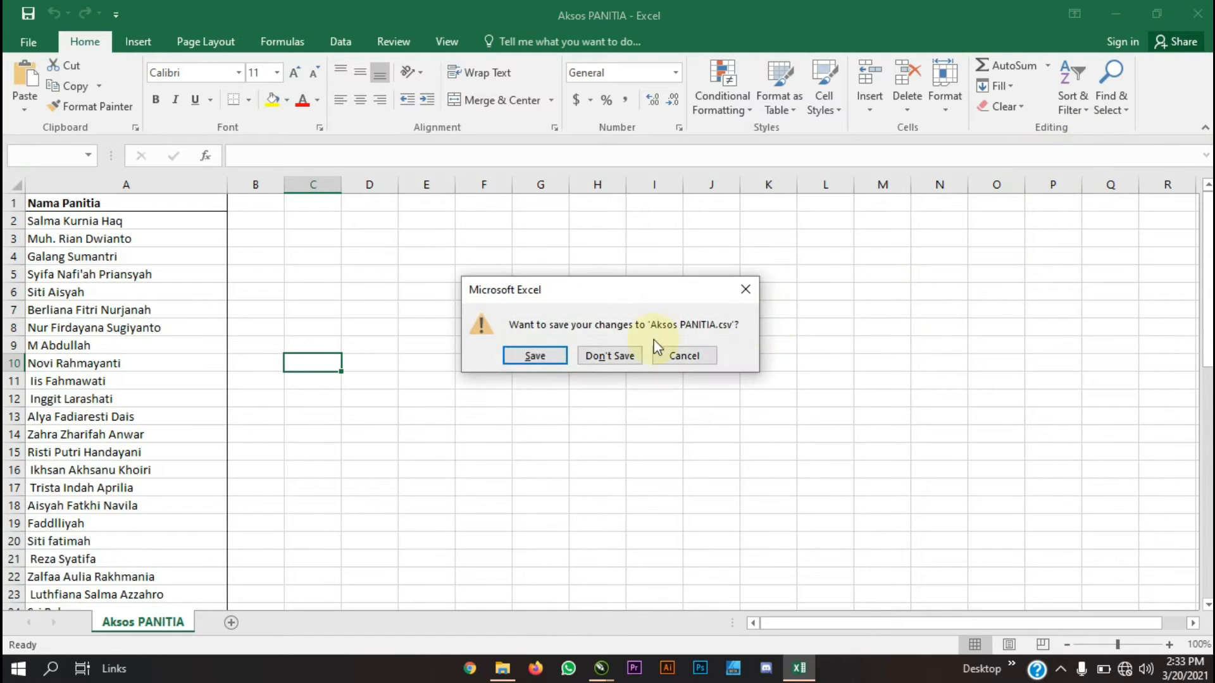
left_click(598, 354)
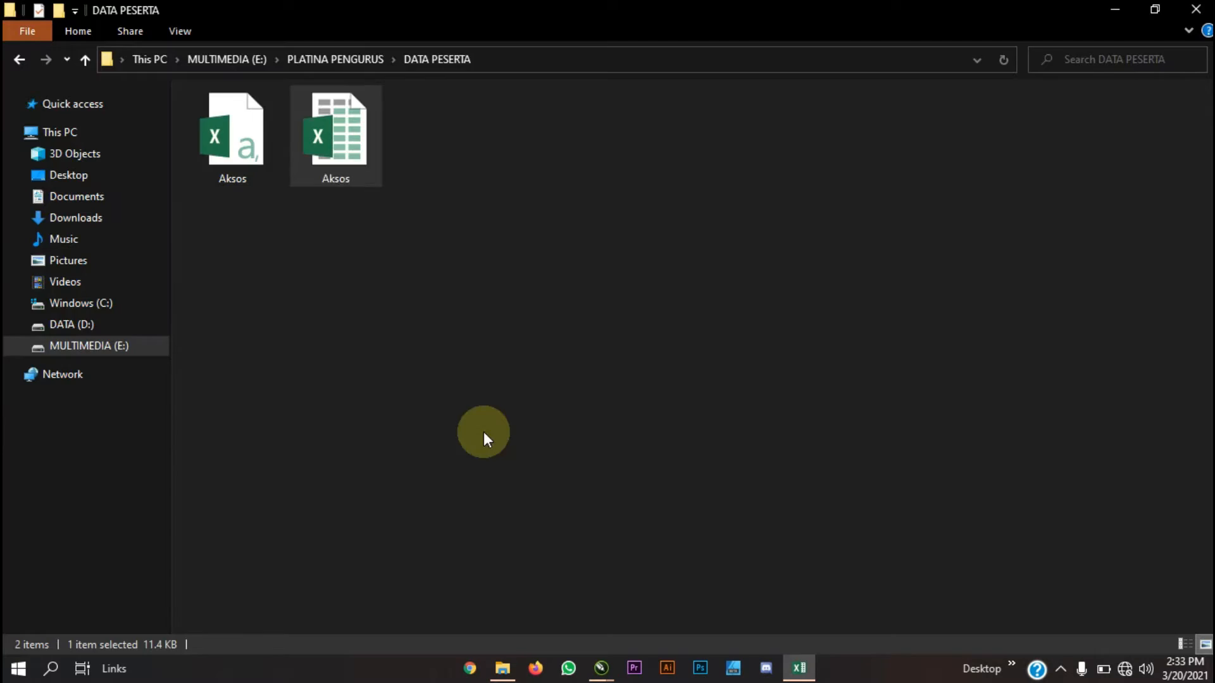
Open the Aksos PANITIA file from the PLATINA PENGURUS folder, check its name list from top to bottom and close it
left_click(15, 66)
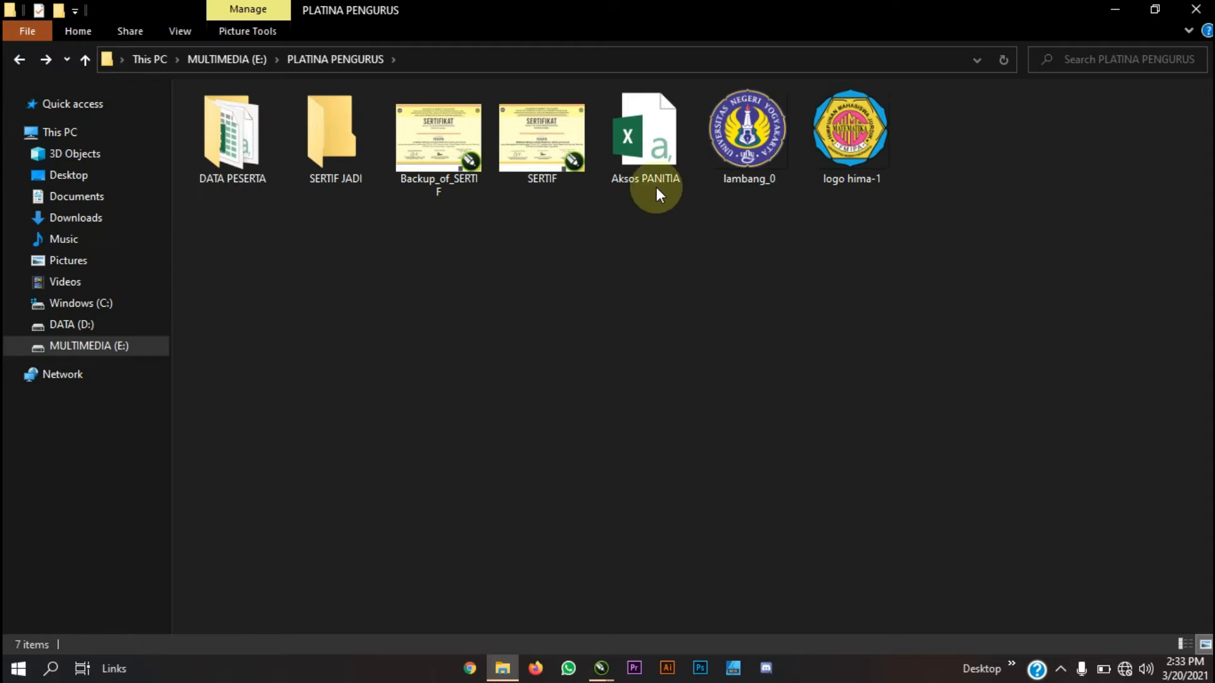
left_click(657, 176)
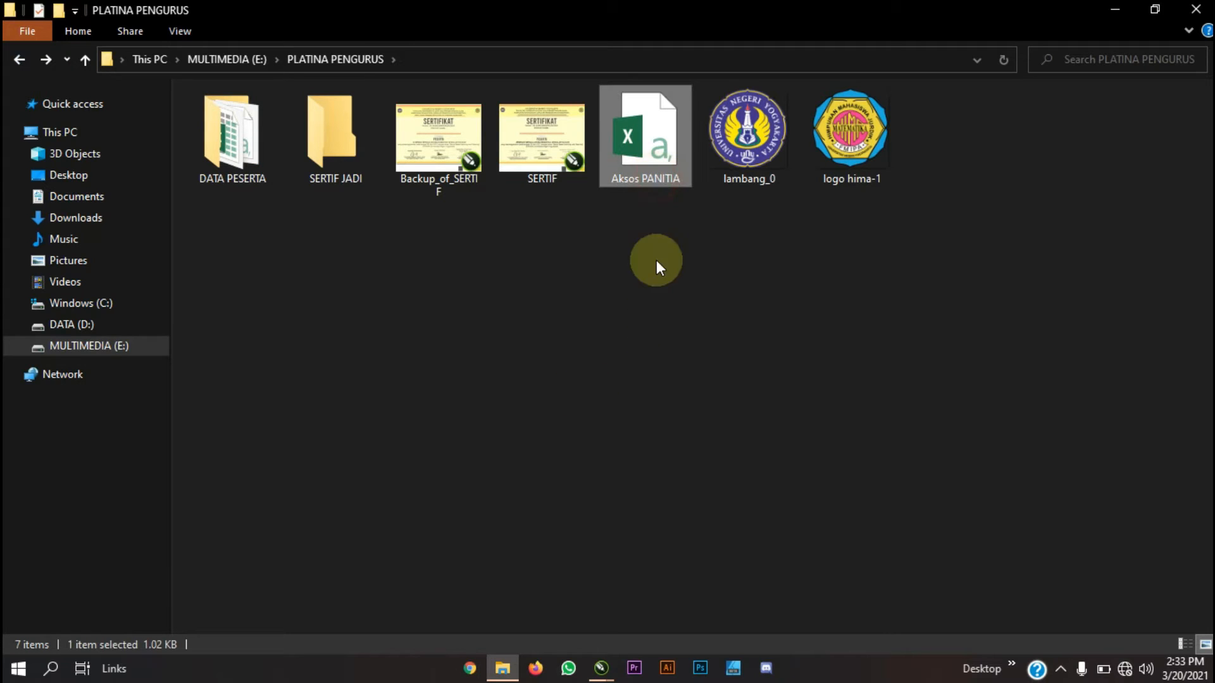
double_click(654, 164)
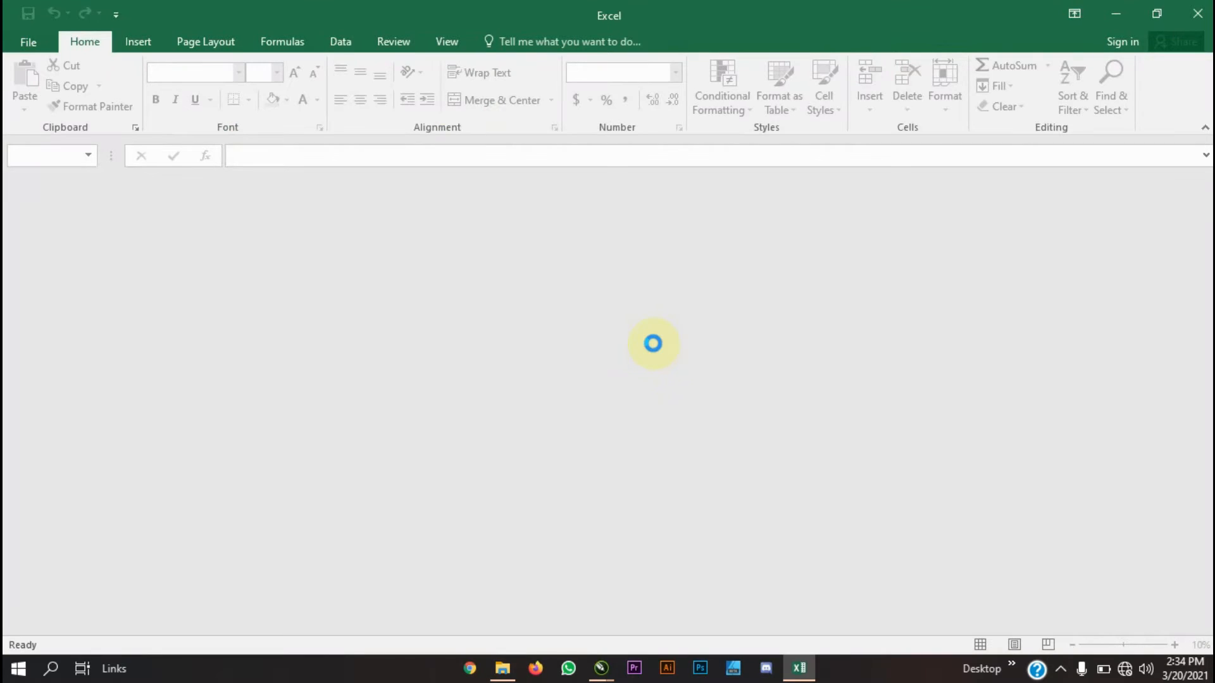
scroll(203, 443, "down", 4)
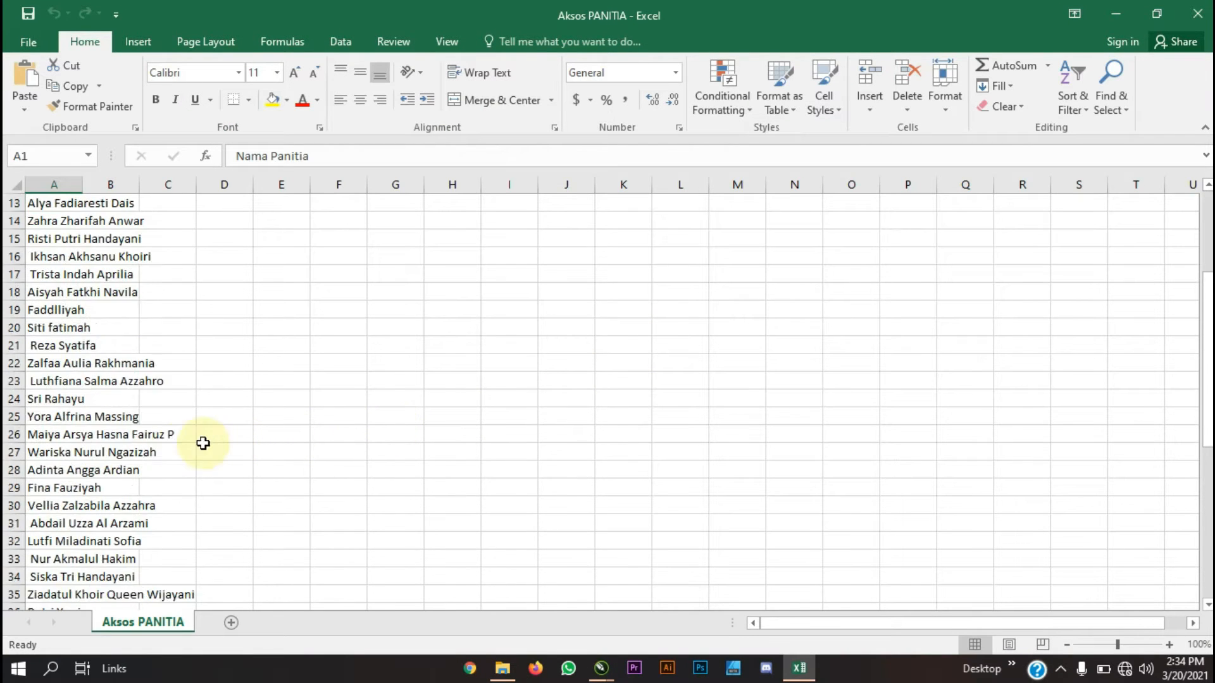
scroll(203, 442, "down", 7)
scroll(146, 494, "up", 11)
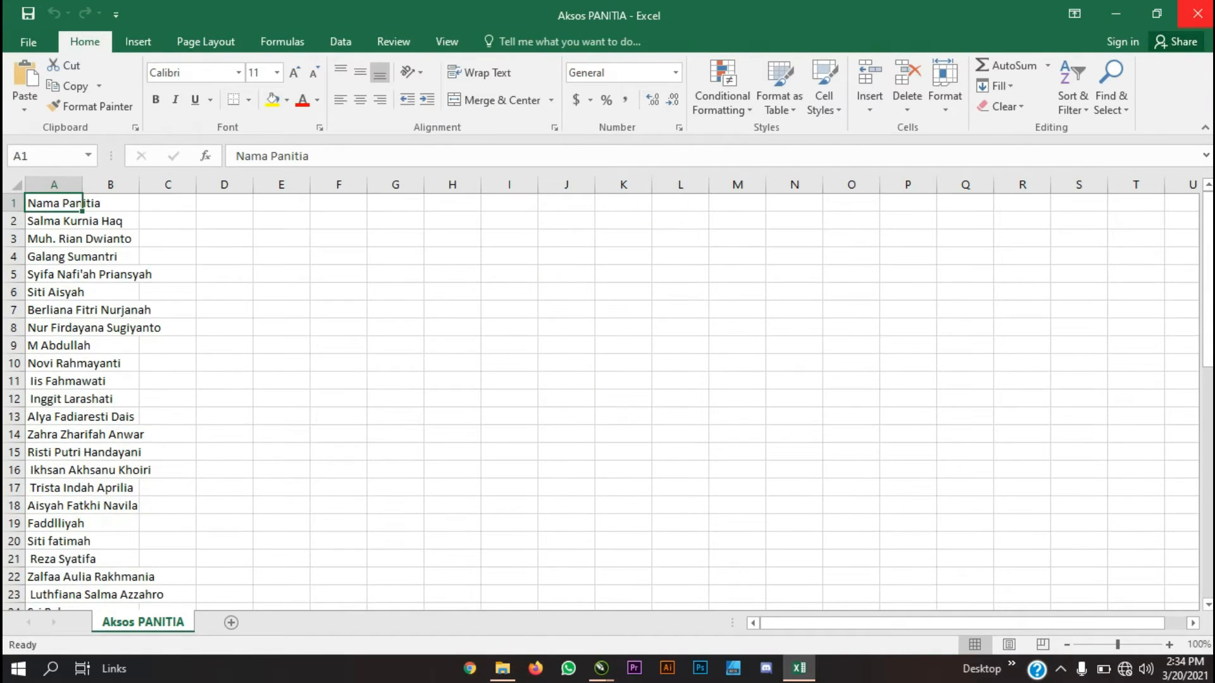
left_click(1198, 13)
left_click(777, 368)
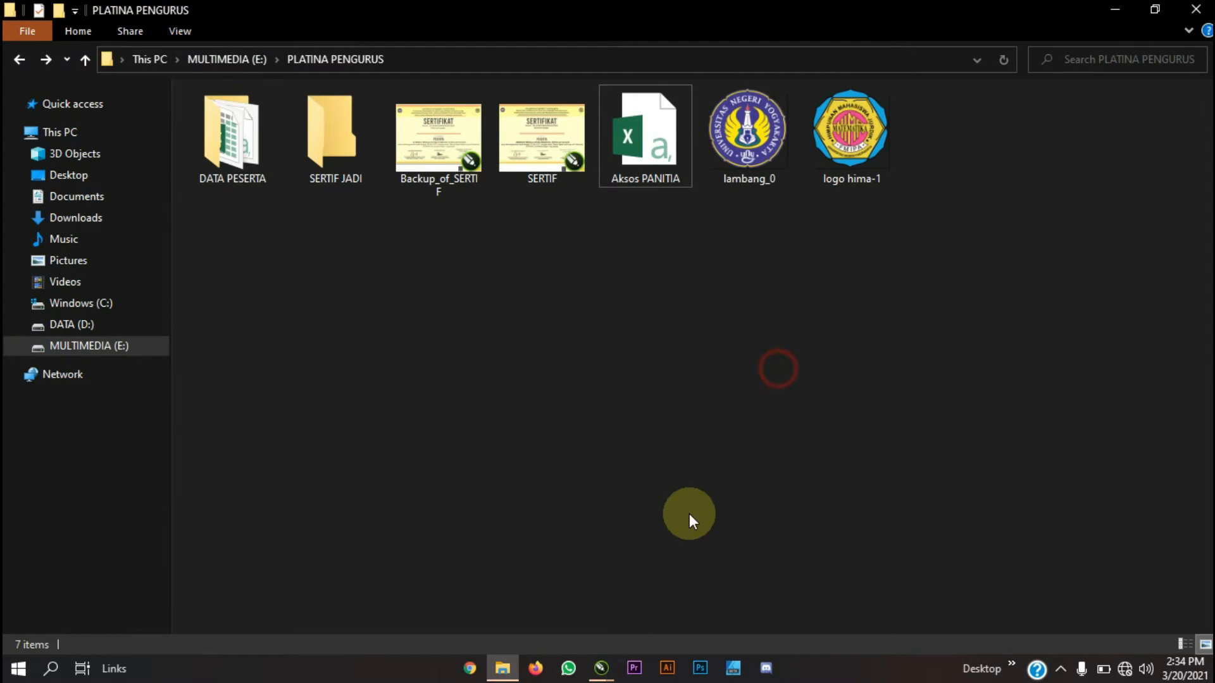
Switch to the Sertifikat document in CorelDRAW and start creating a print merge
left_click(601, 669)
mouse_move(658, 612)
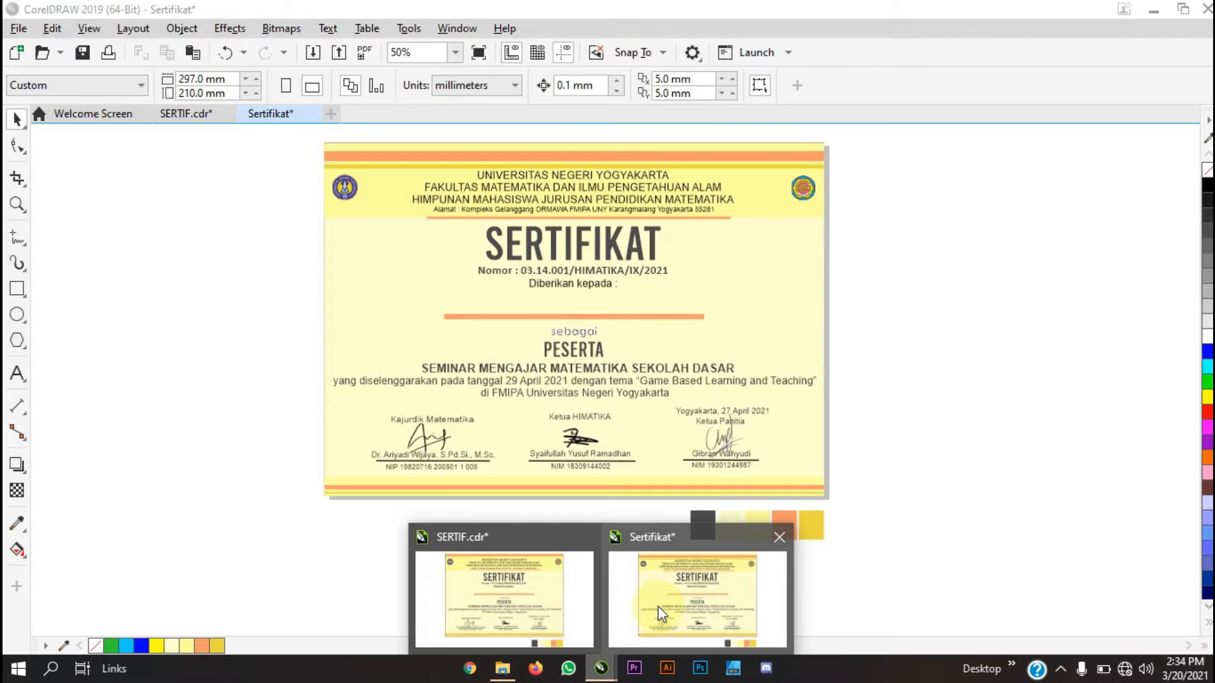
left_click(660, 612)
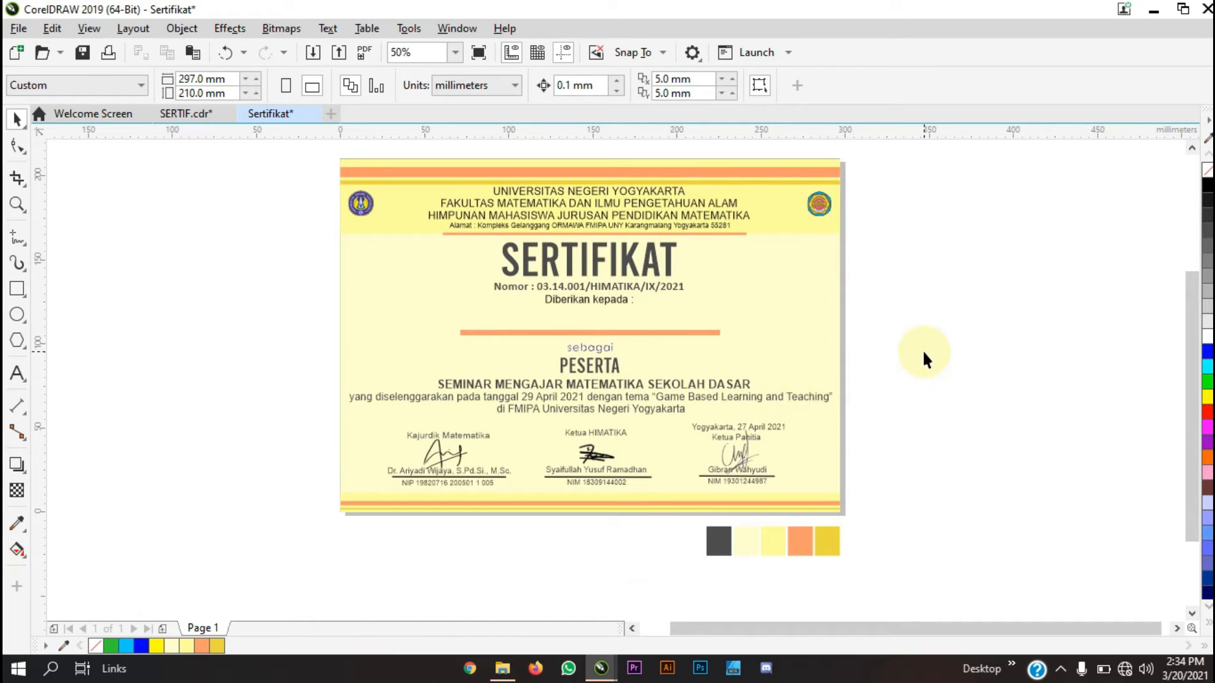
left_click(19, 29)
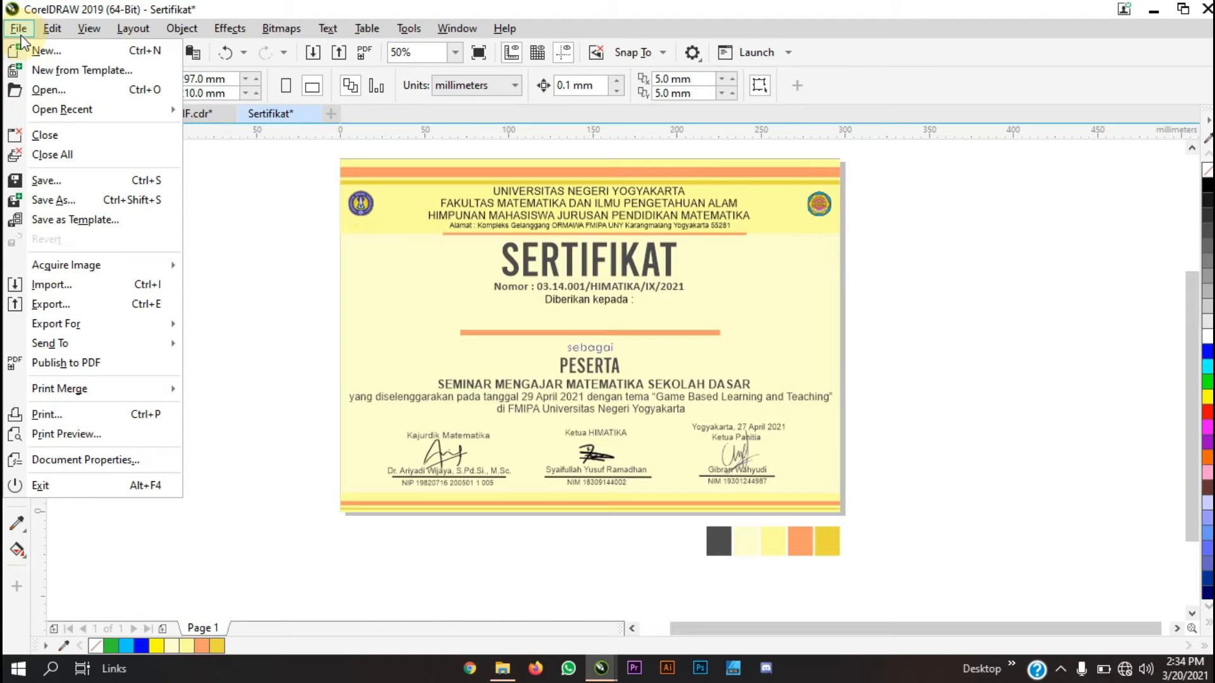
mouse_move(134, 391)
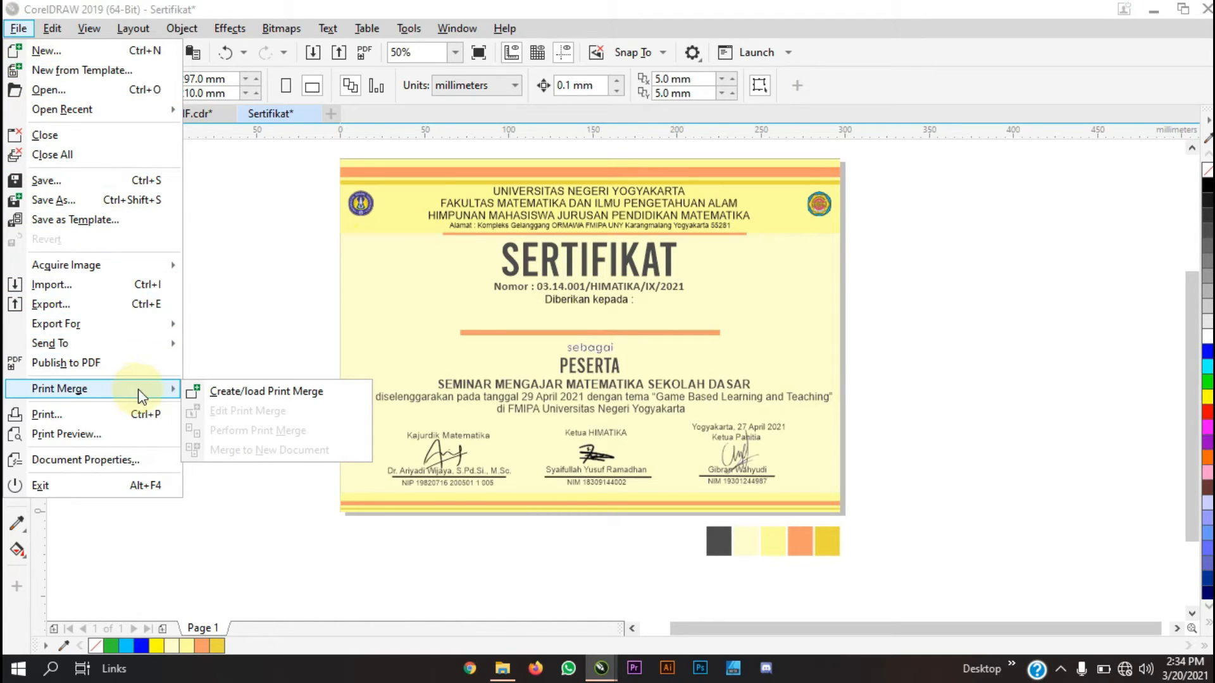
left_click(281, 396)
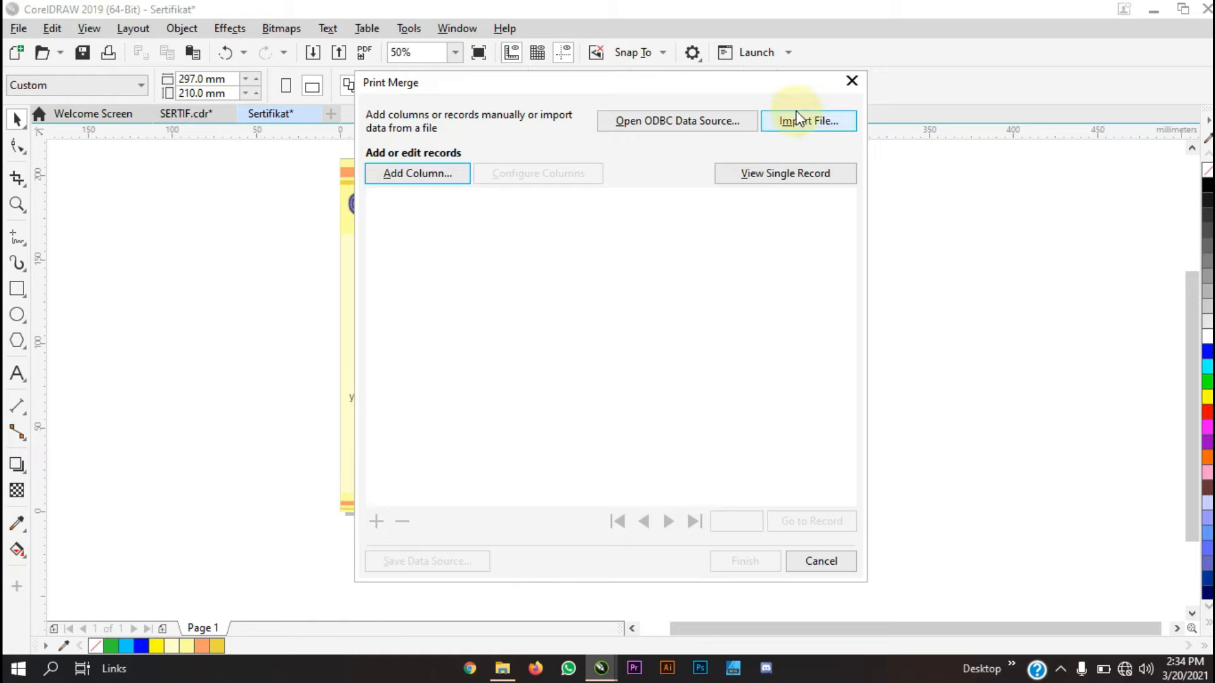
Import the comma-separated file Aksos PANITIA from PLATINA PENGURUS as the print merge data and look through the Nama Panitia records
left_click(799, 122)
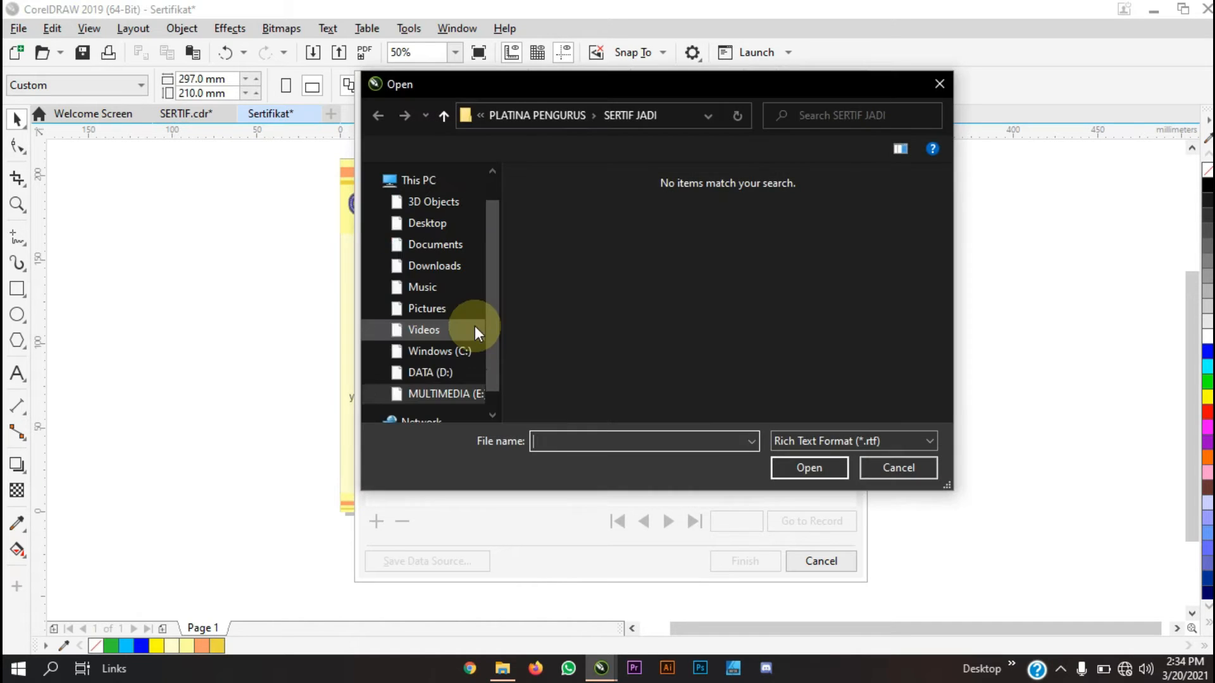
left_click(532, 116)
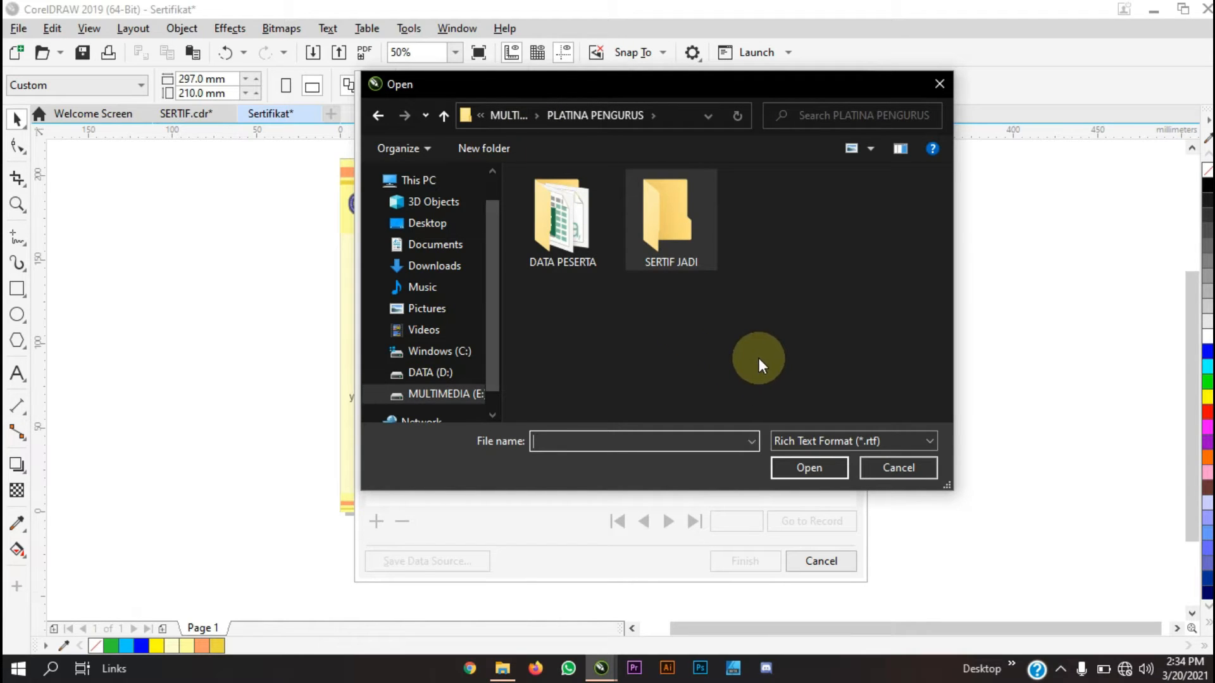
left_click(880, 441)
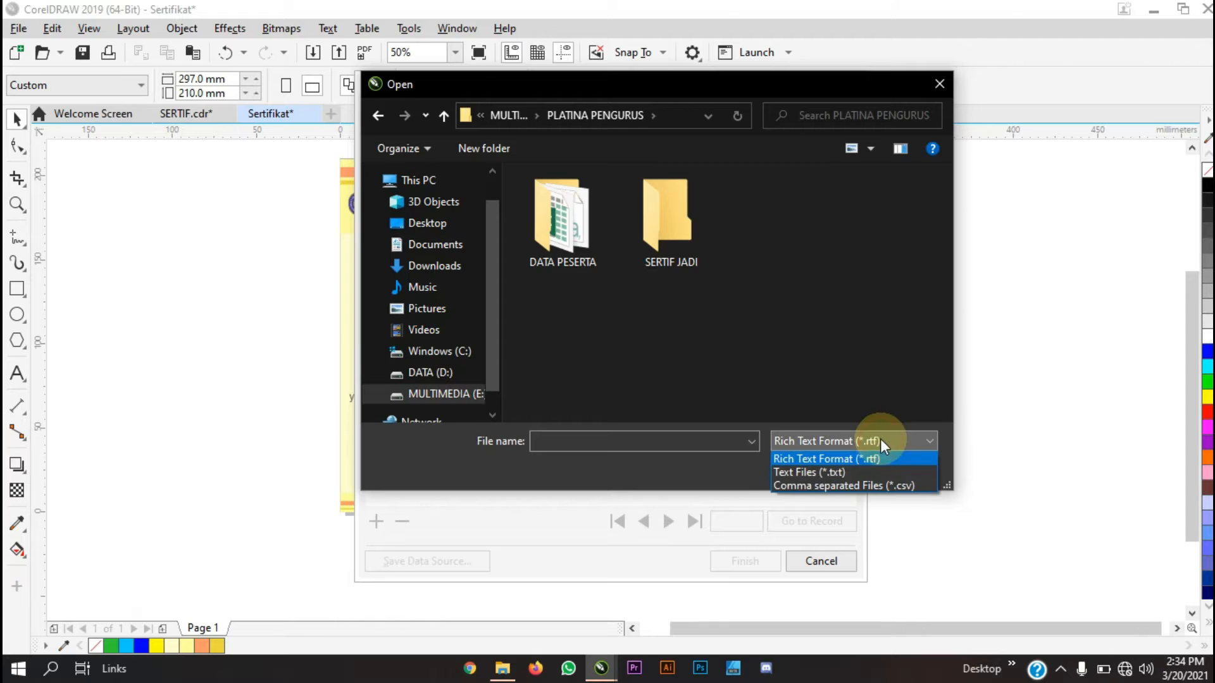
left_click(889, 486)
left_click(795, 285)
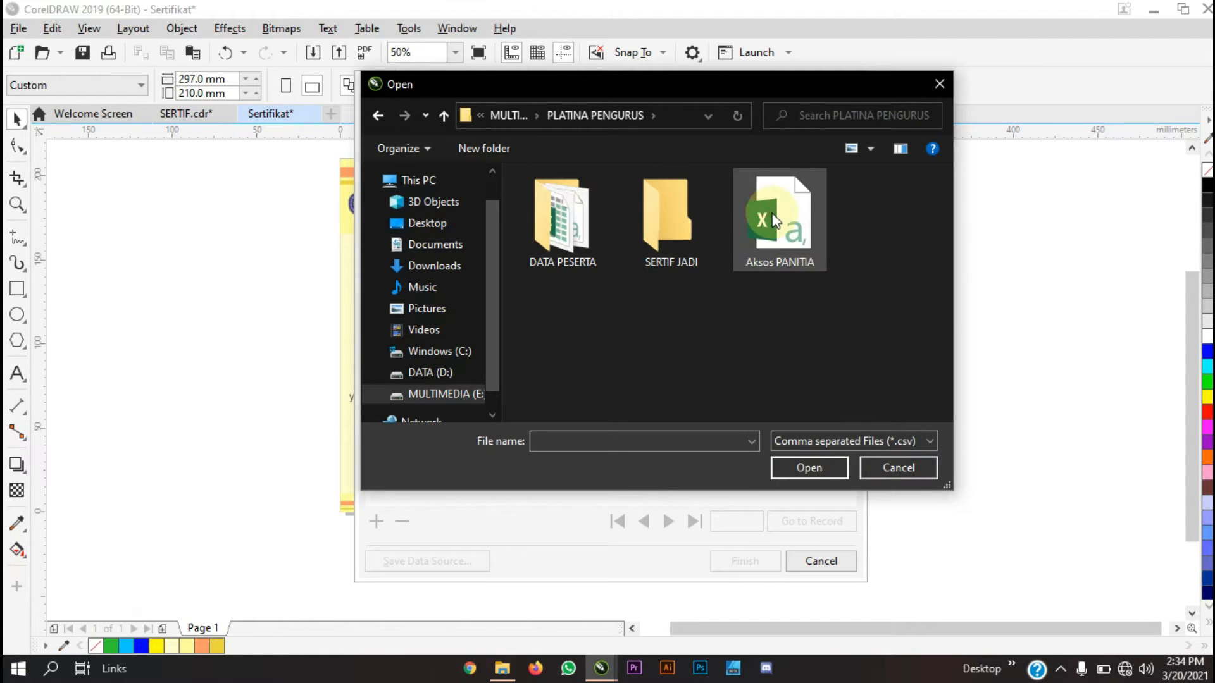
left_click(809, 469)
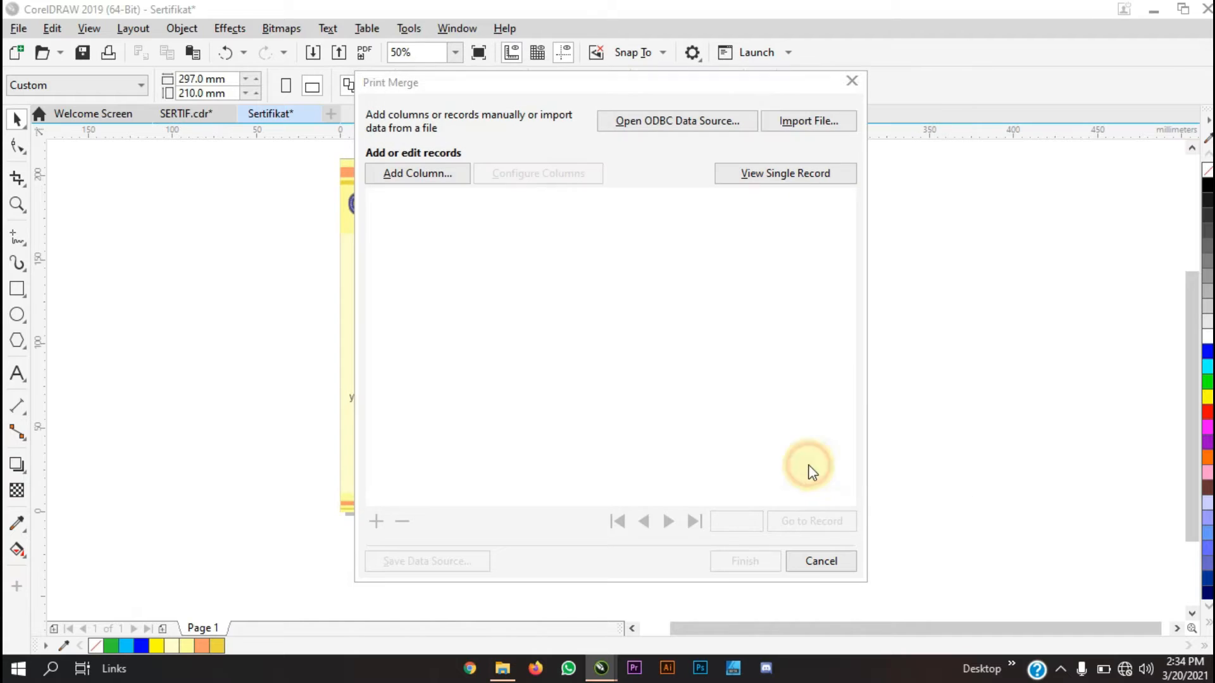
left_click(567, 310)
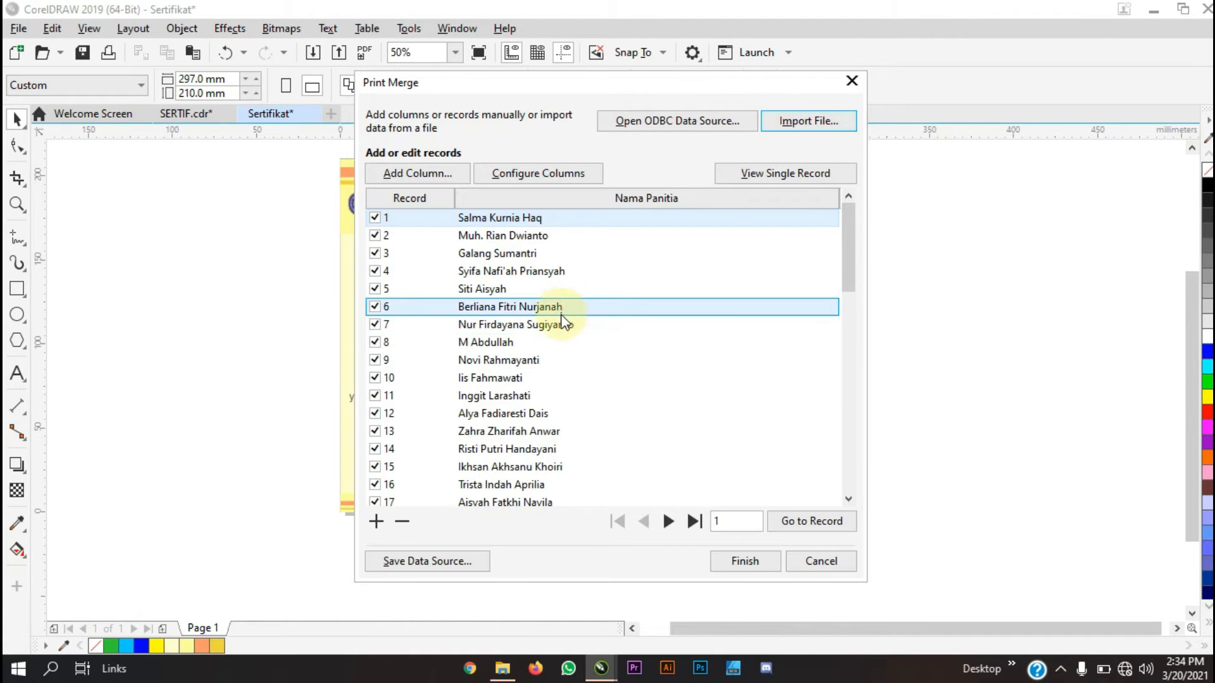
scroll(565, 320, "down", 7)
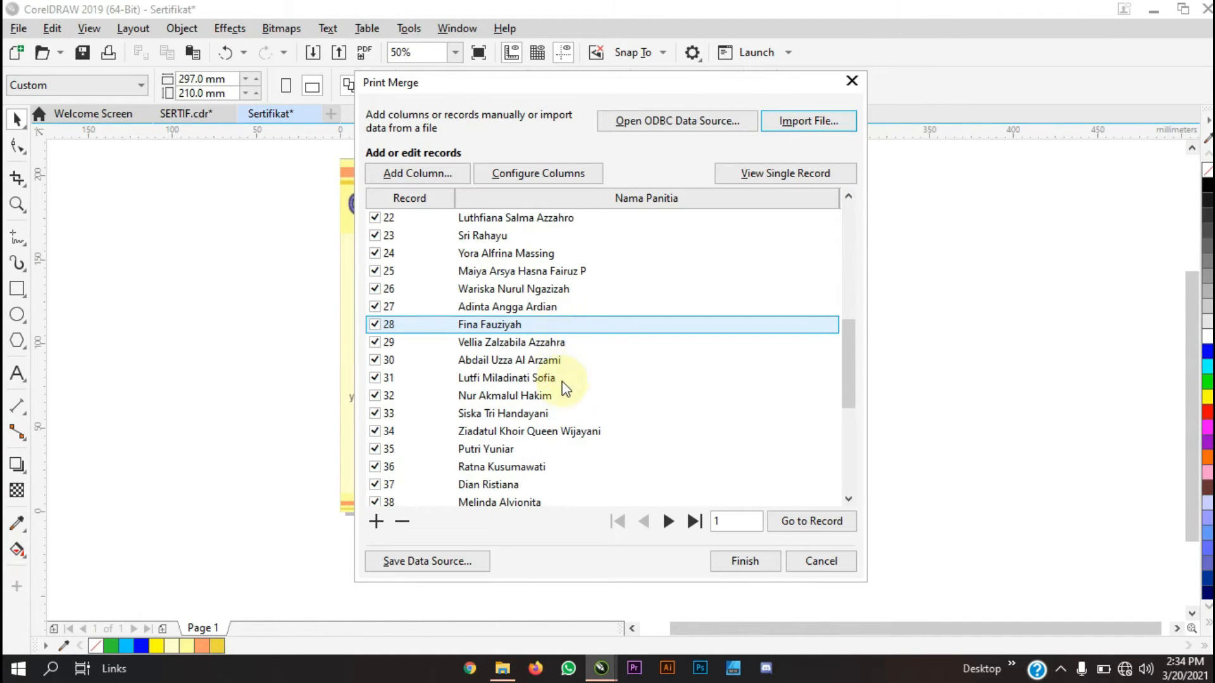
Check the imported name records, finish the print merge setup and move the Print Merge window clear of the toolbars
scroll(562, 384, "down", 5)
scroll(565, 402, "up", 12)
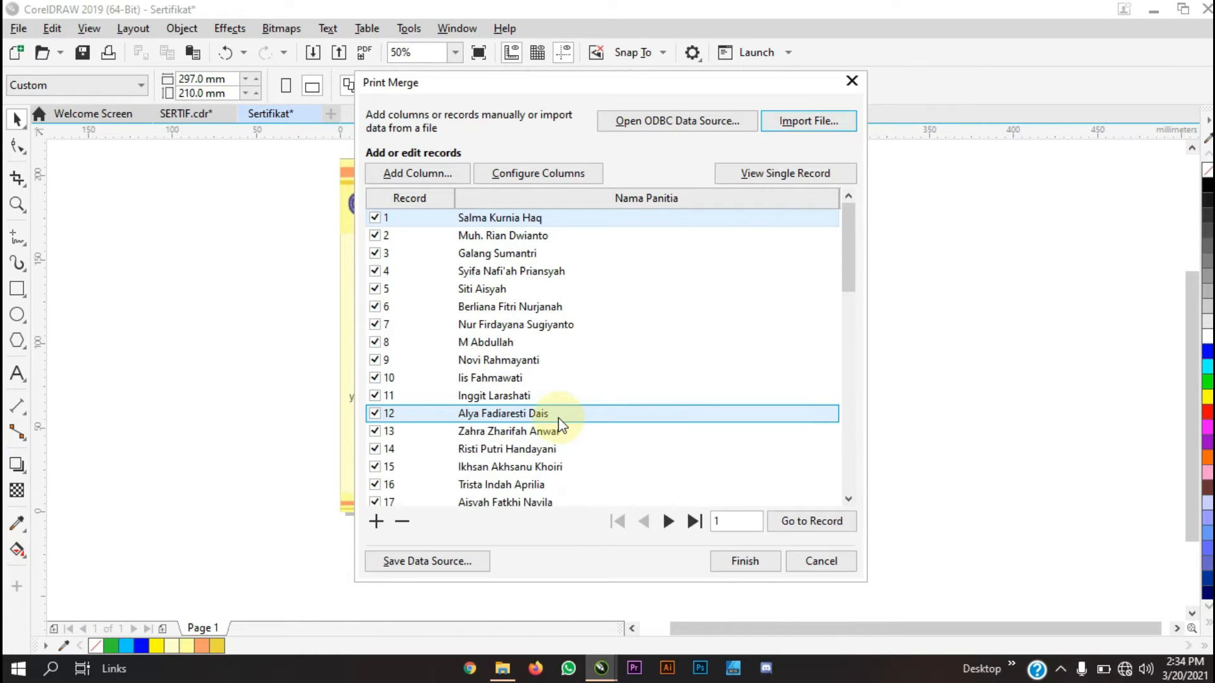
left_click(731, 568)
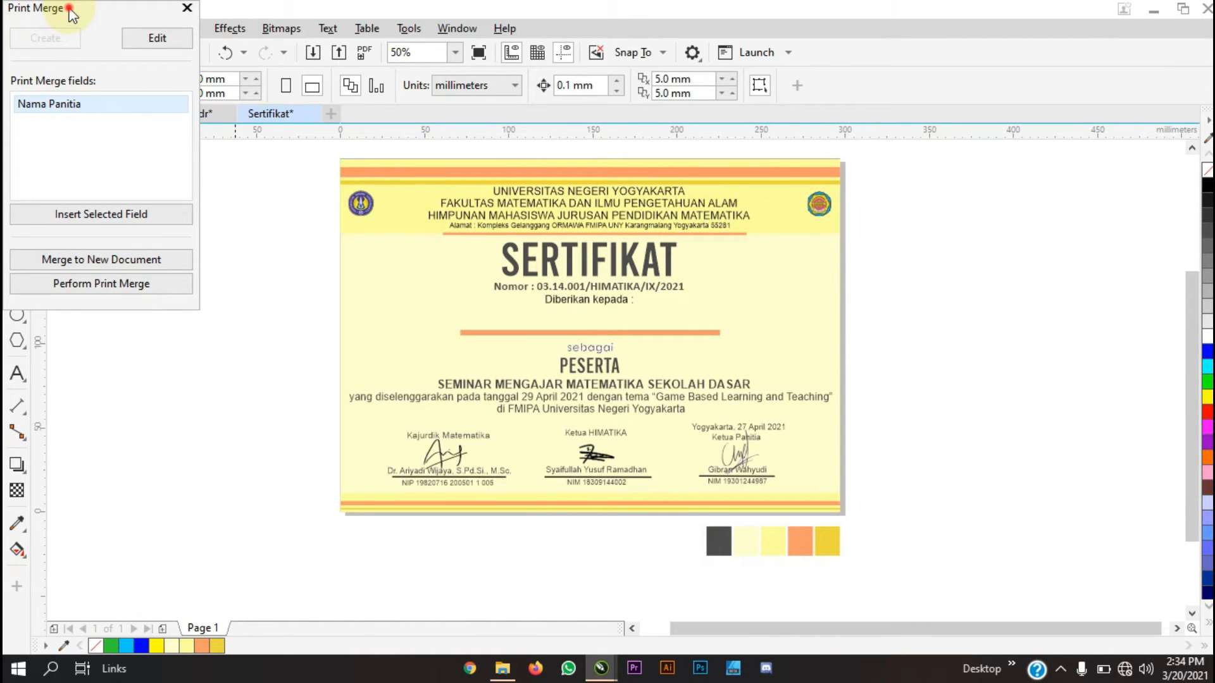
left_click_drag(69, 10, 125, 160)
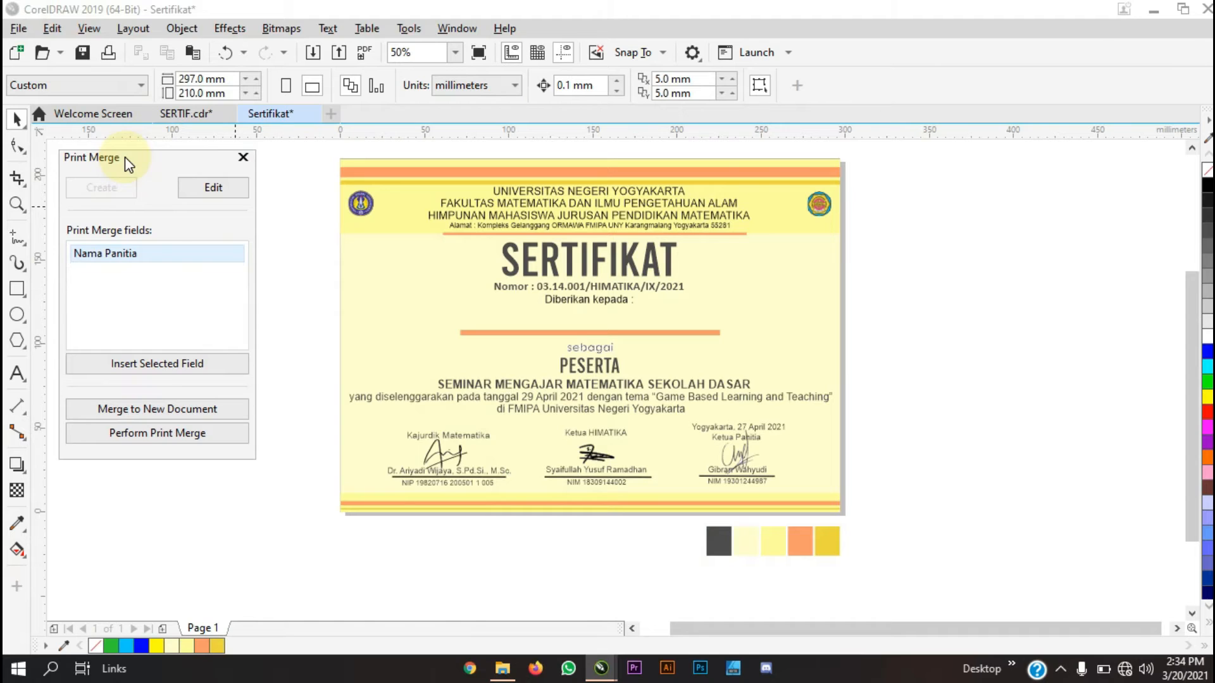
Insert the Nama Panitia merge field and place it between "Diberikan kepada :" and the orange line
left_click(223, 363)
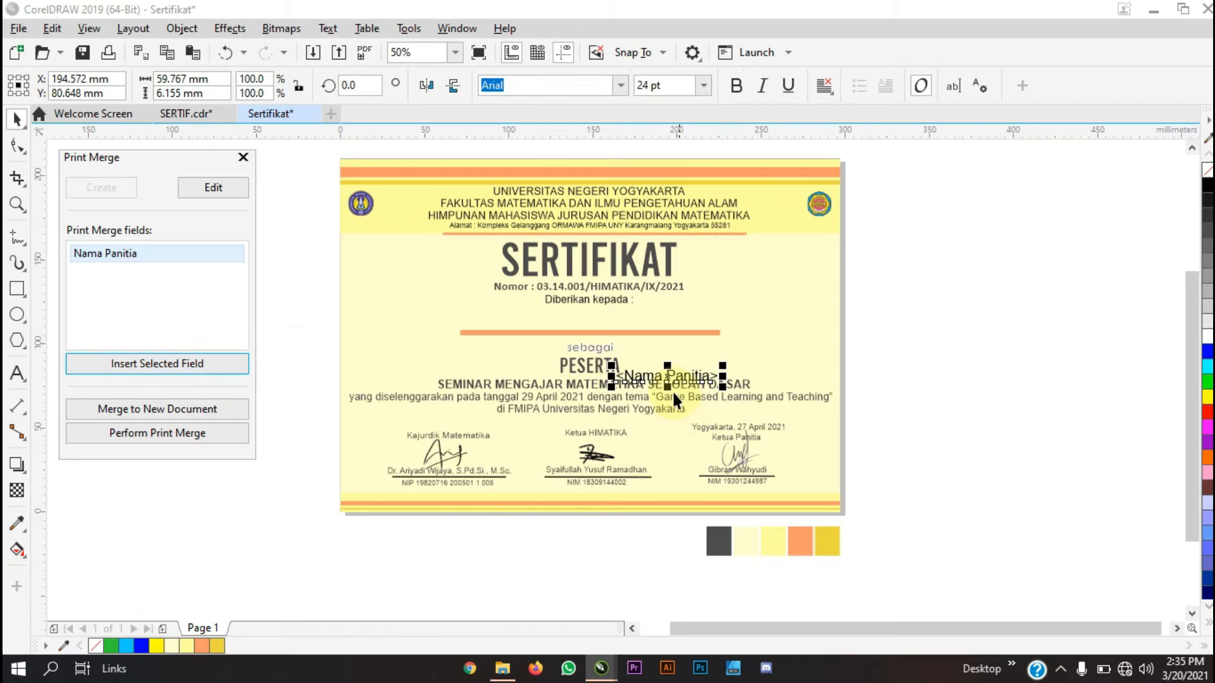
left_click_drag(651, 378, 571, 326)
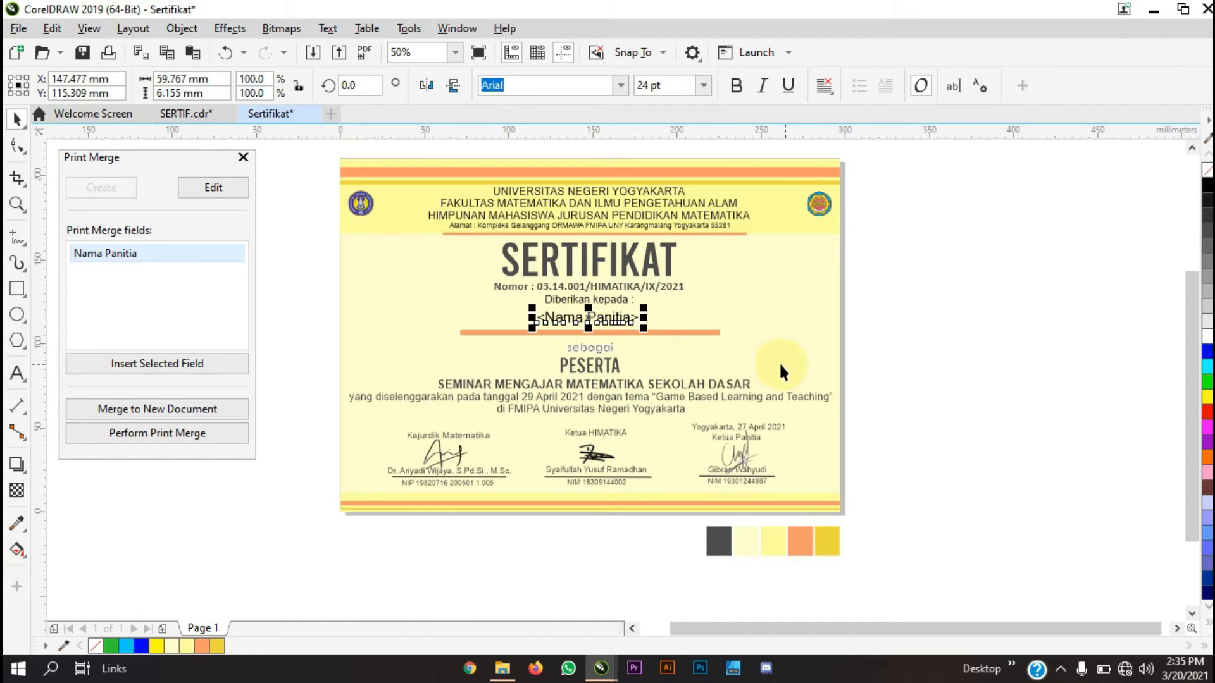
scroll(615, 328, "up", 3)
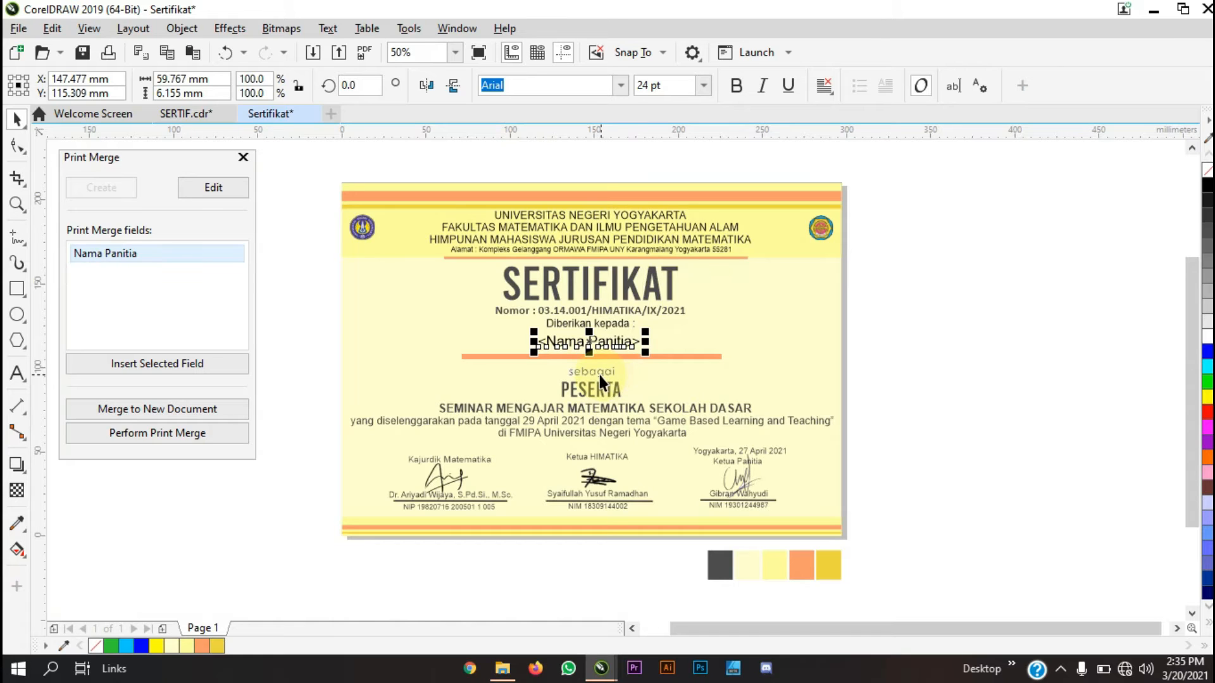
Centre the Nama Panitia field on the page and move it straight up to about Y 114 mm, just above the orange line
left_click_drag(597, 374, 595, 371)
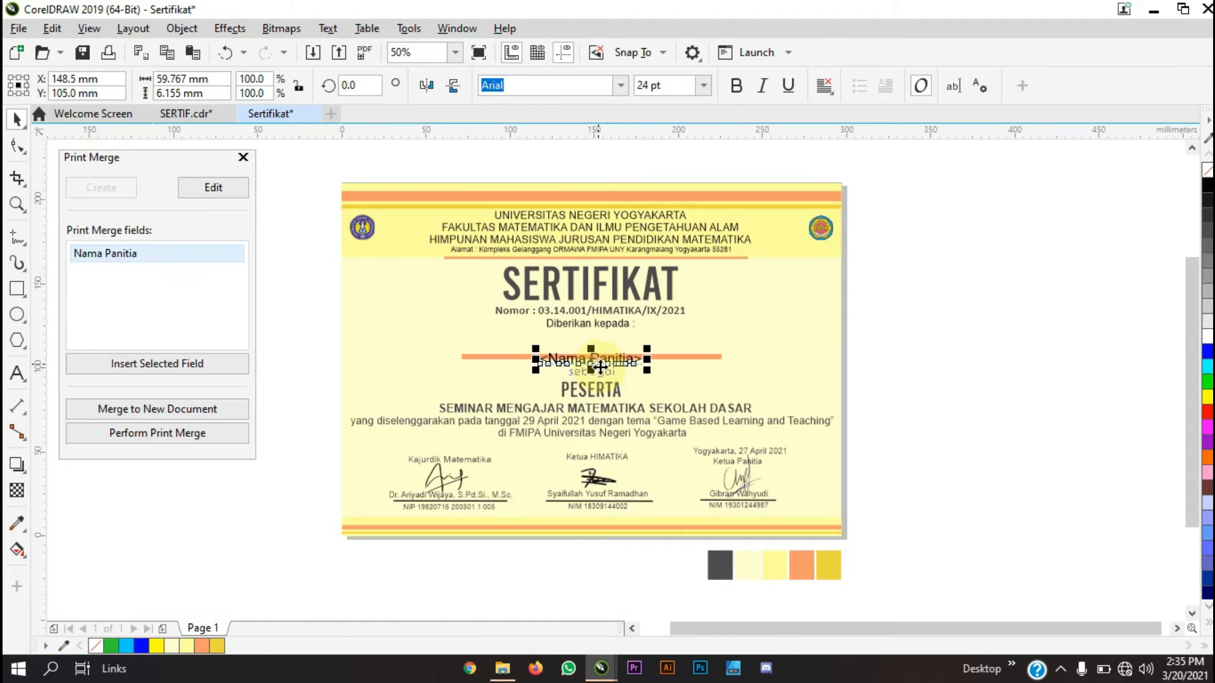
scroll(600, 368, "up", 1)
scroll(600, 366, "up", 2)
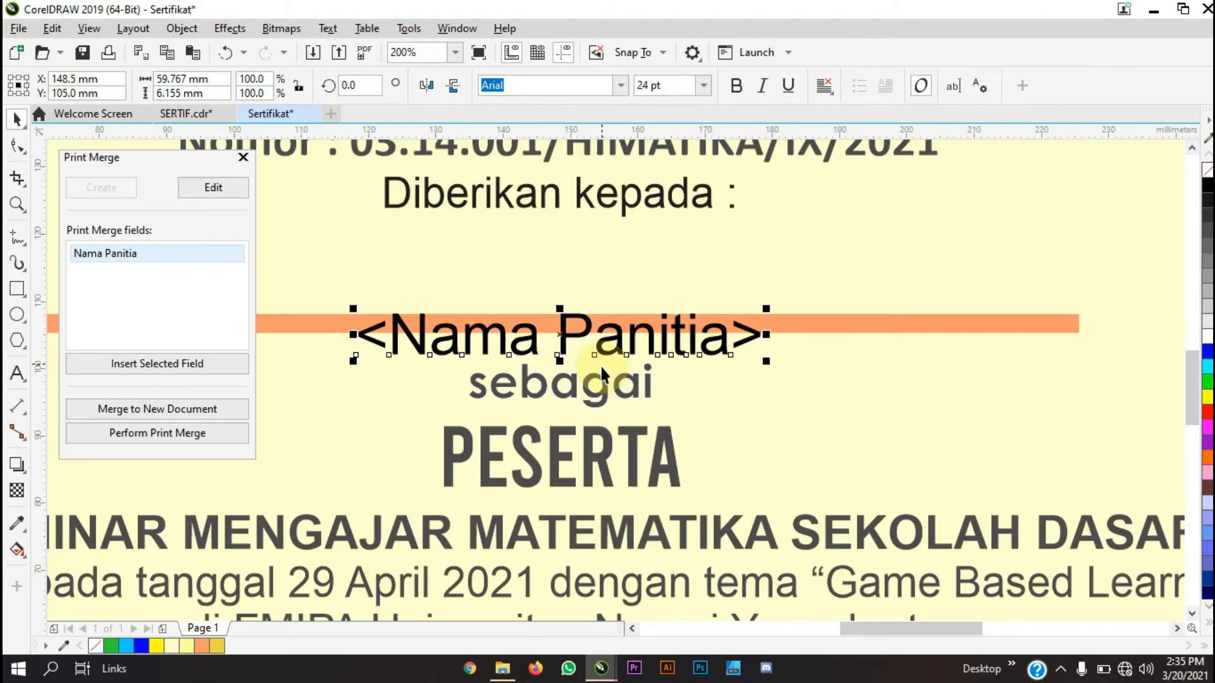
scroll(625, 396, "down", 3)
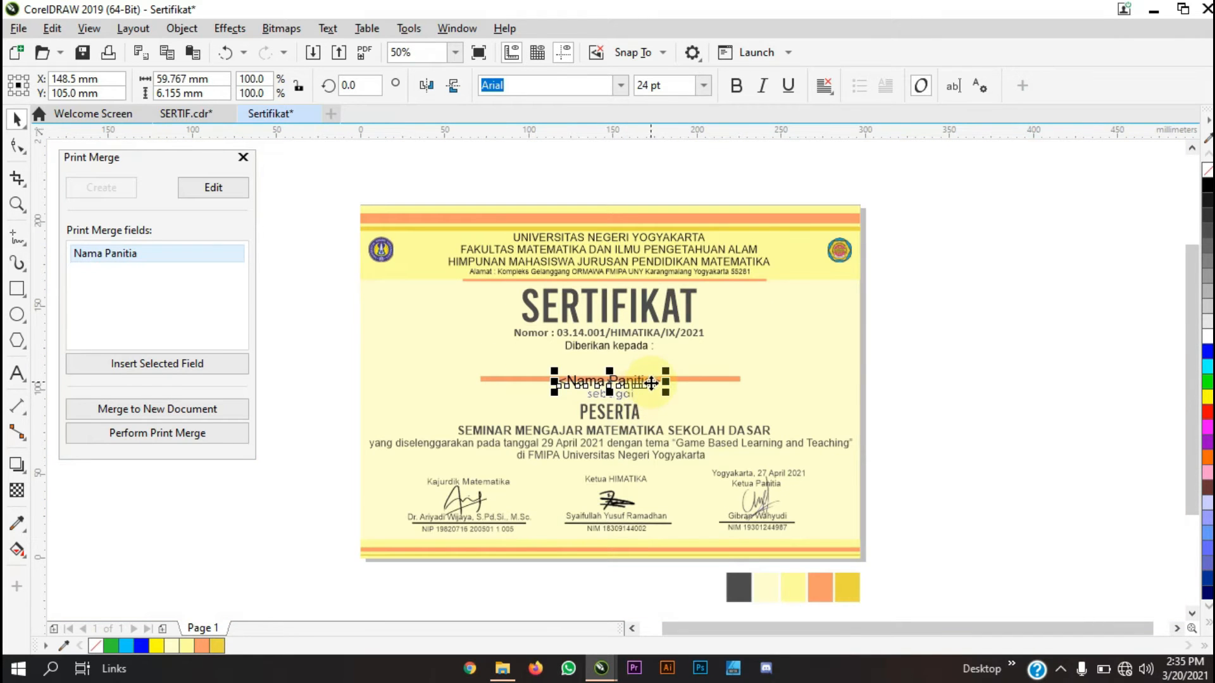
scroll(627, 384, "up", 1)
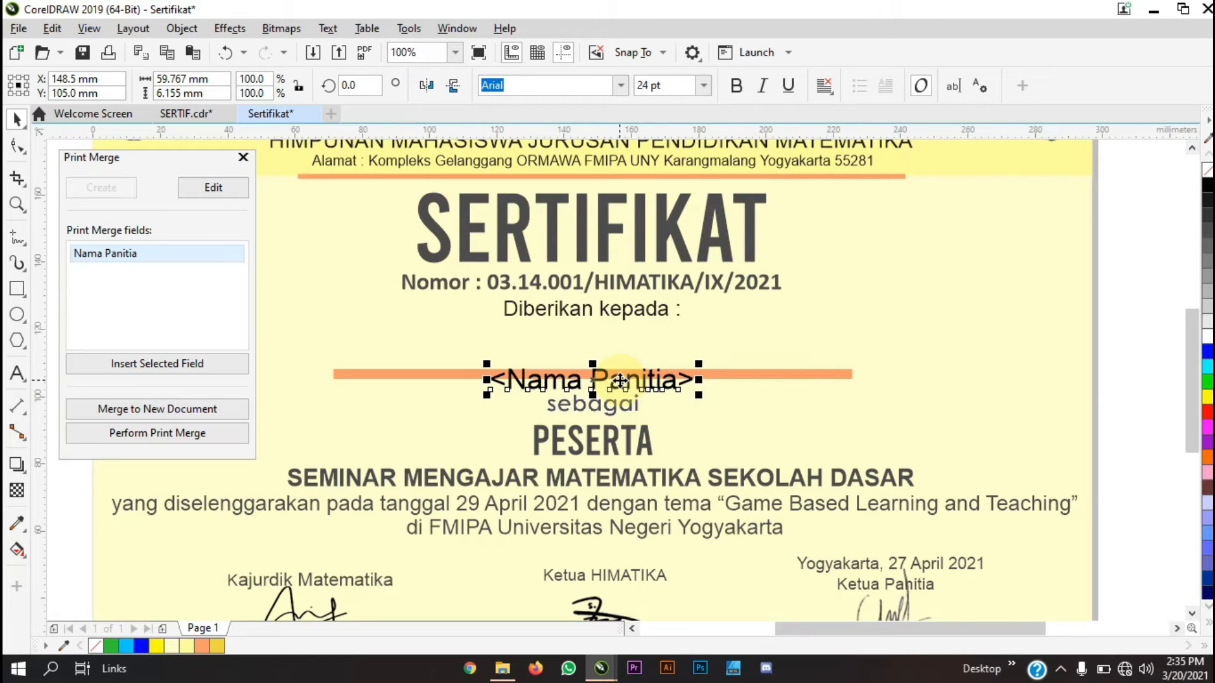
left_click_drag(619, 380, 618, 346)
key("ctrl+z")
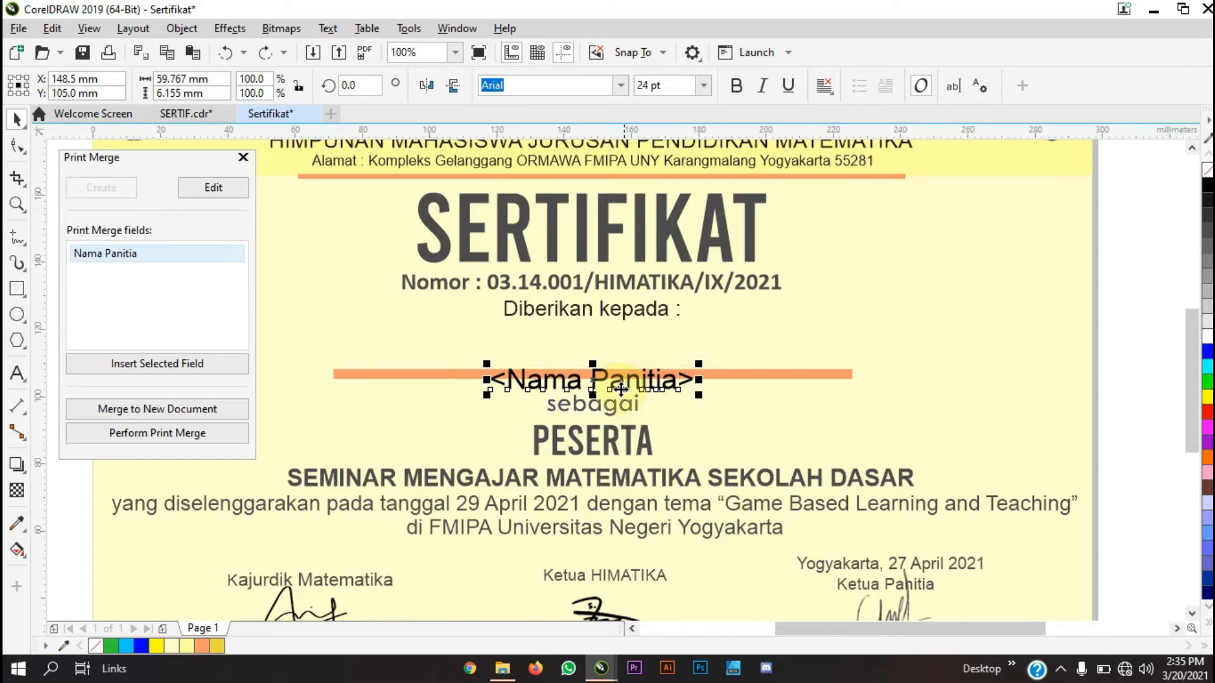
left_click_drag(605, 380, 604, 351)
scroll(662, 386, "down", 1)
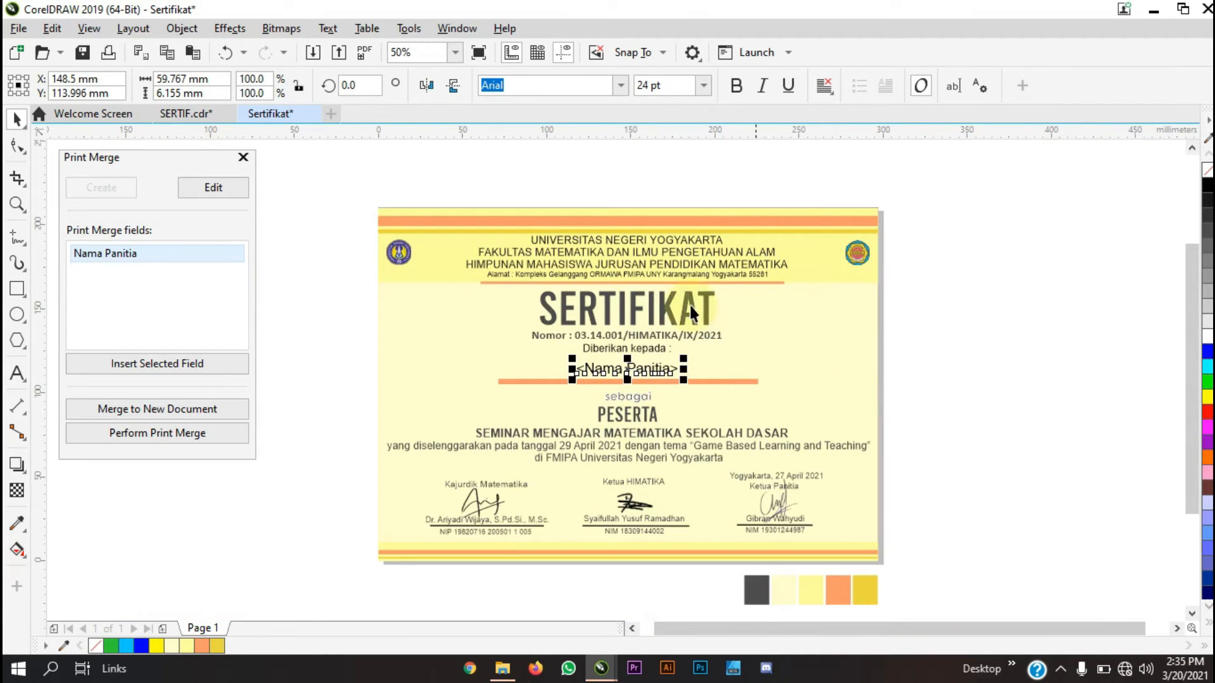
Set the Nama Panitia field's font to Bahnschrift, centre its text alignment and deselect it
left_click(620, 86)
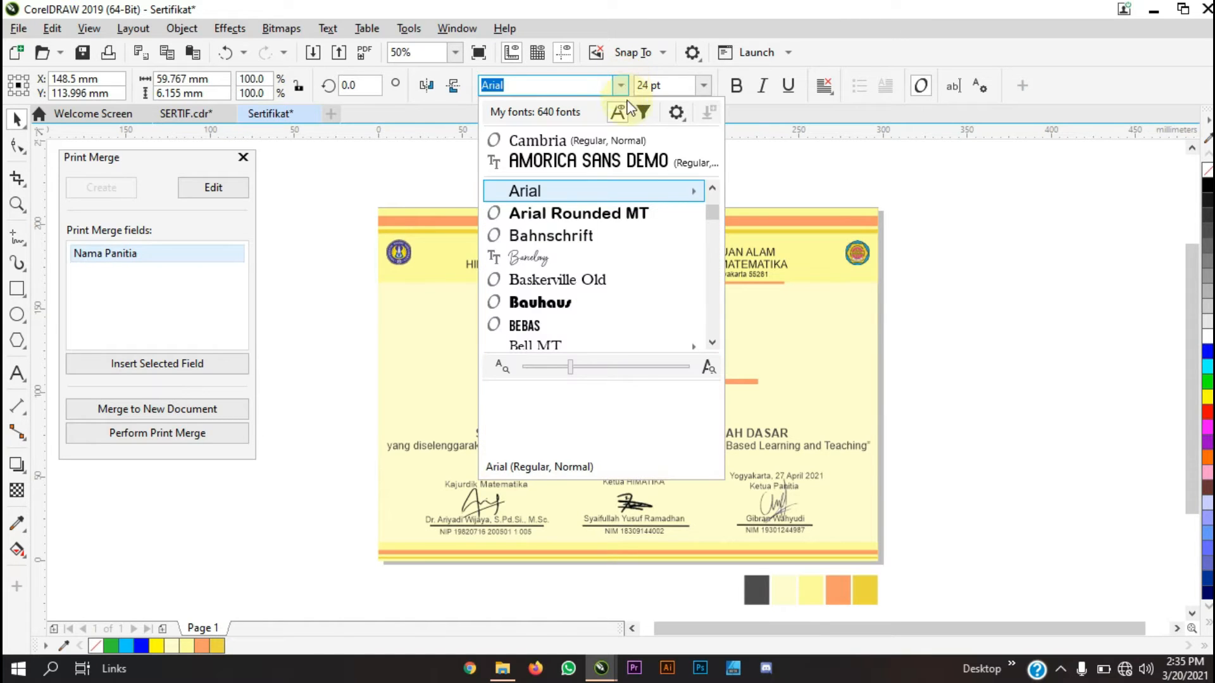
left_click(638, 242)
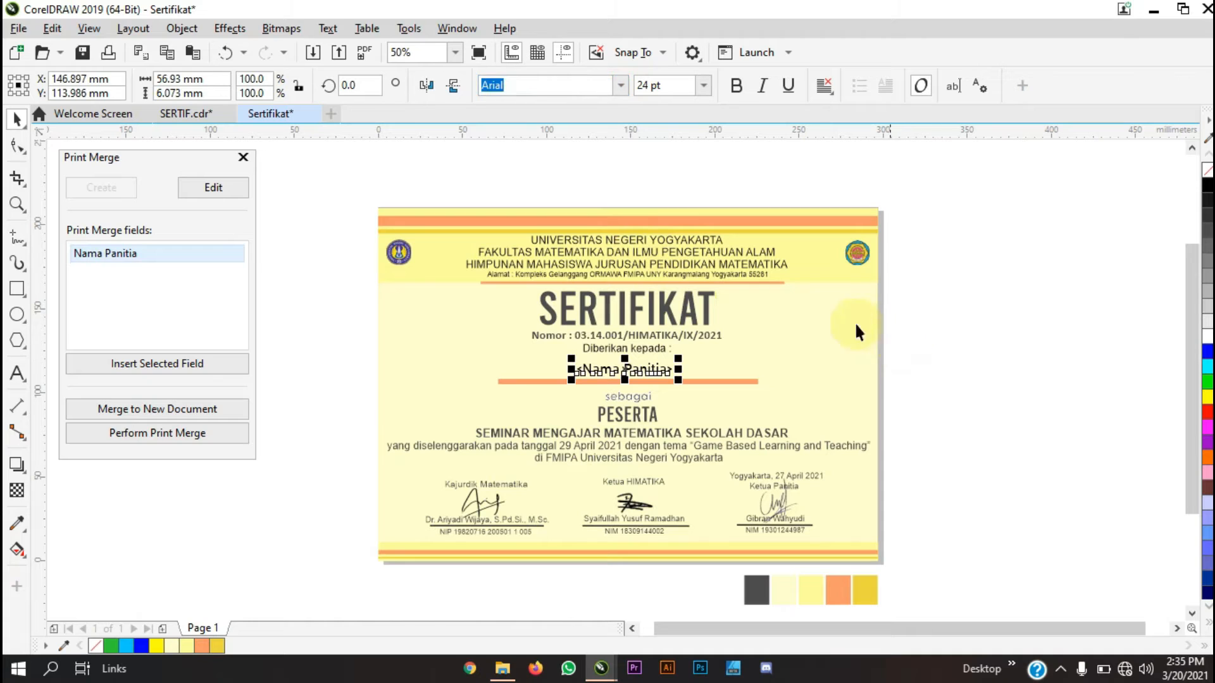
left_click(827, 88)
left_click(840, 154)
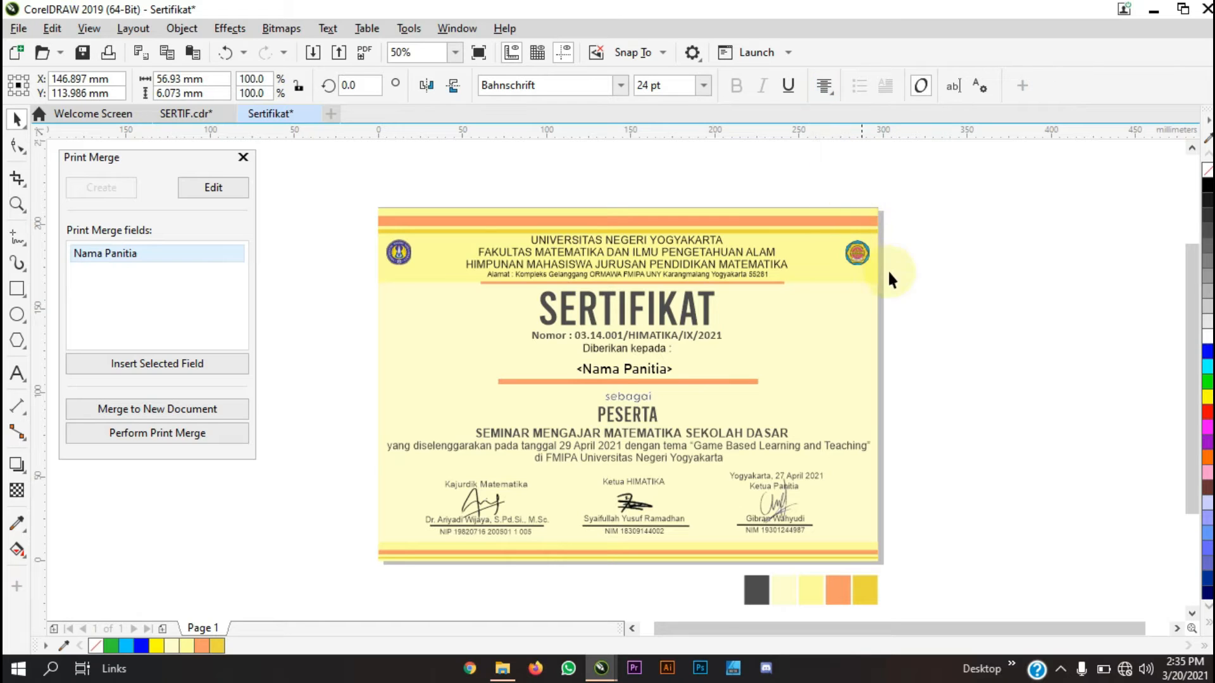
left_click(948, 384)
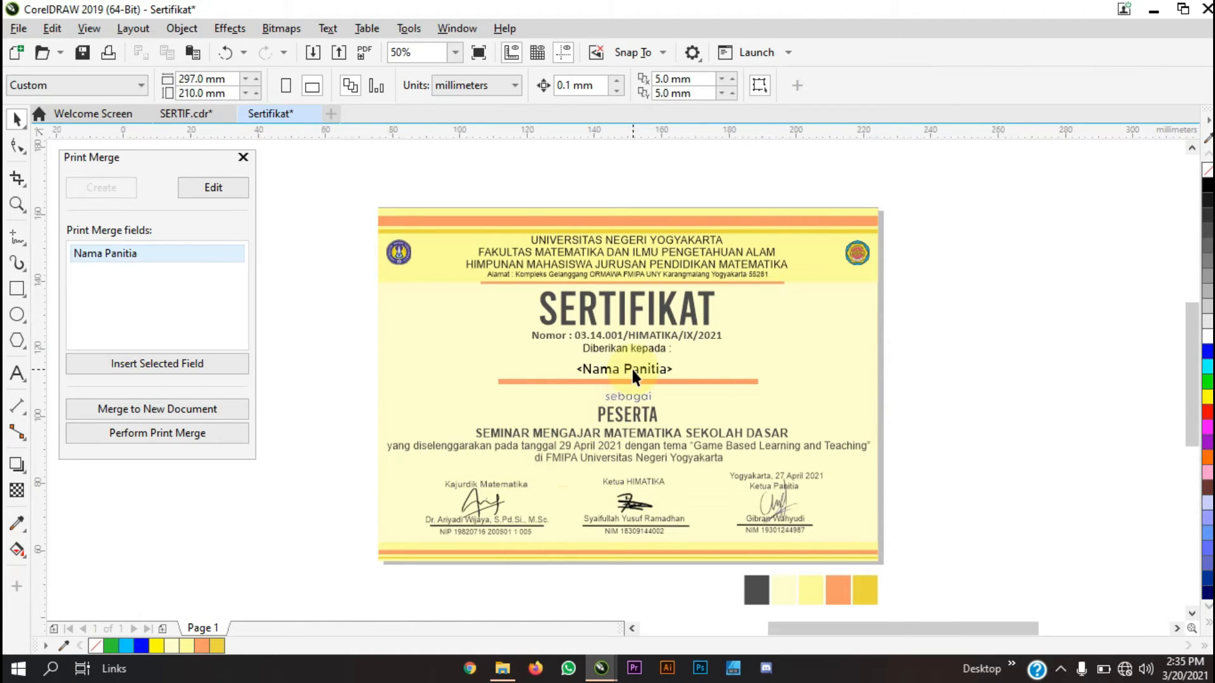
Check the name field up close and merge the certificate with the name records into a new document
scroll(632, 367, "up", 2)
scroll(636, 393, "down", 2)
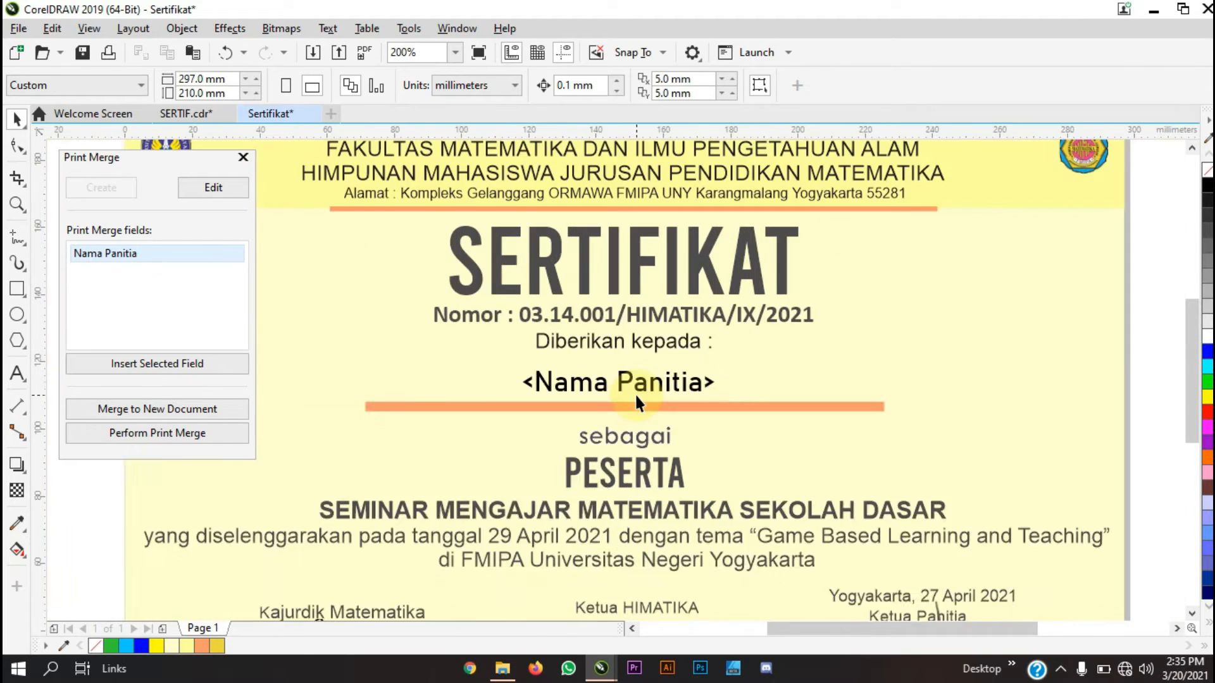
scroll(648, 397, "up", 1)
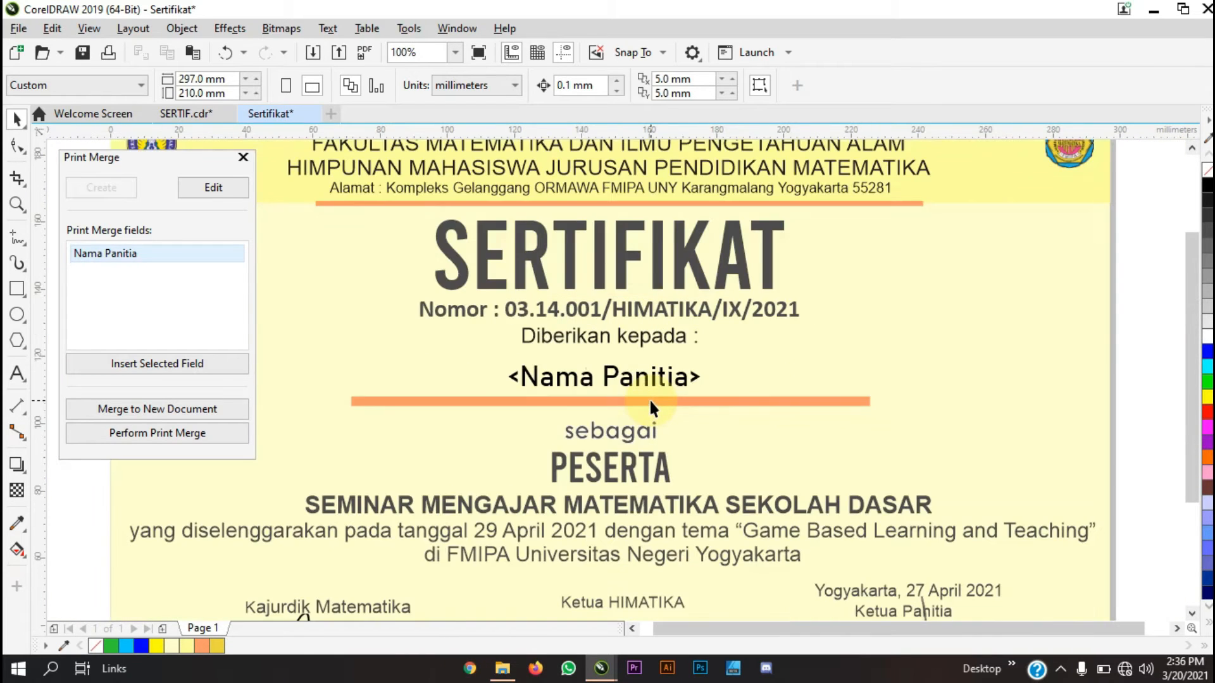
scroll(648, 400, "down", 1)
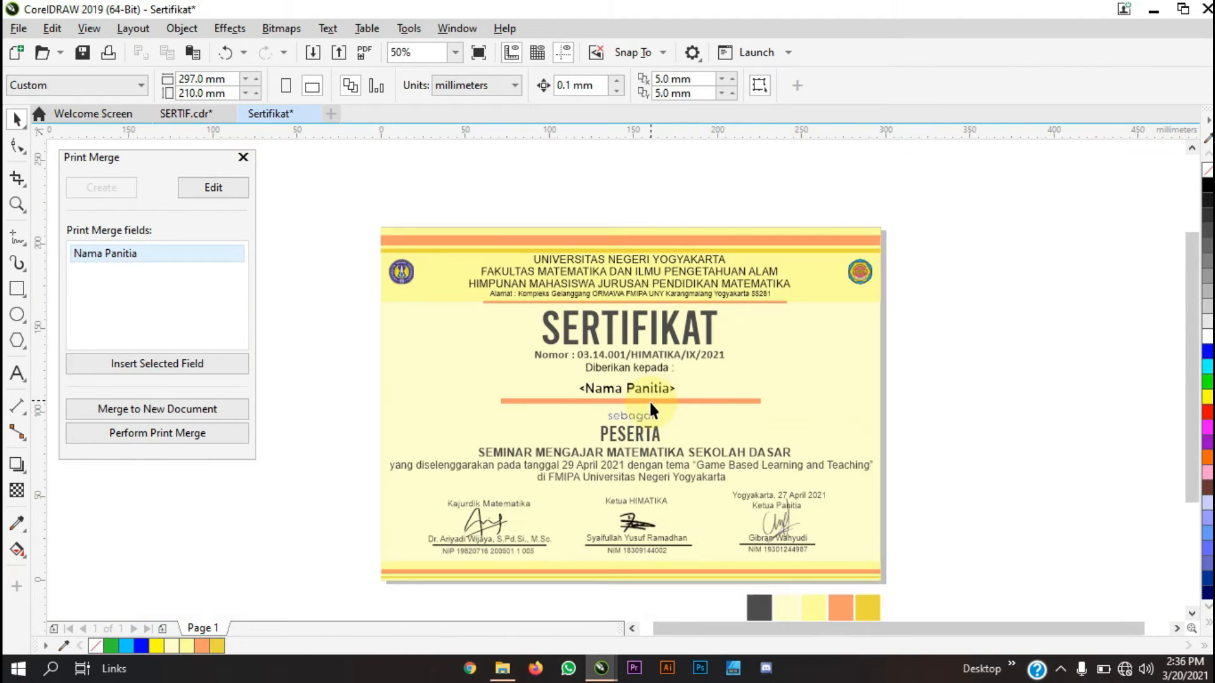
left_click(218, 411)
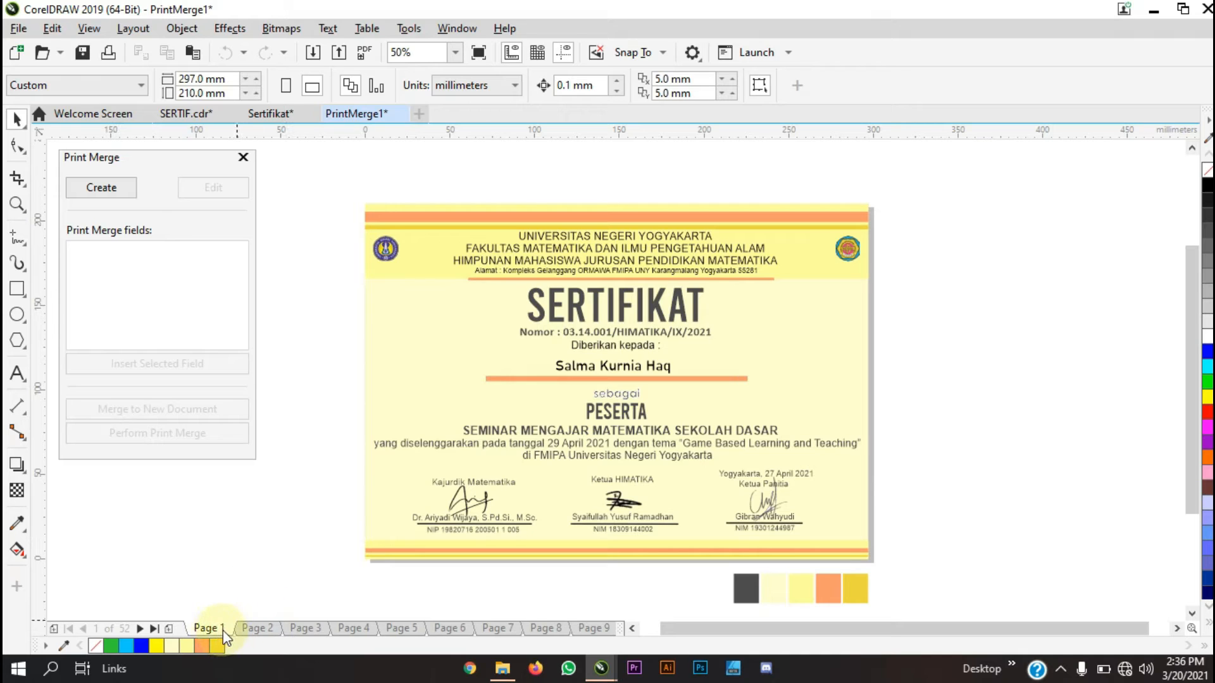
Page through the merged certificates near the start and end of the document and return to page 1 to check the inserted names
left_click(265, 629)
left_click(316, 628)
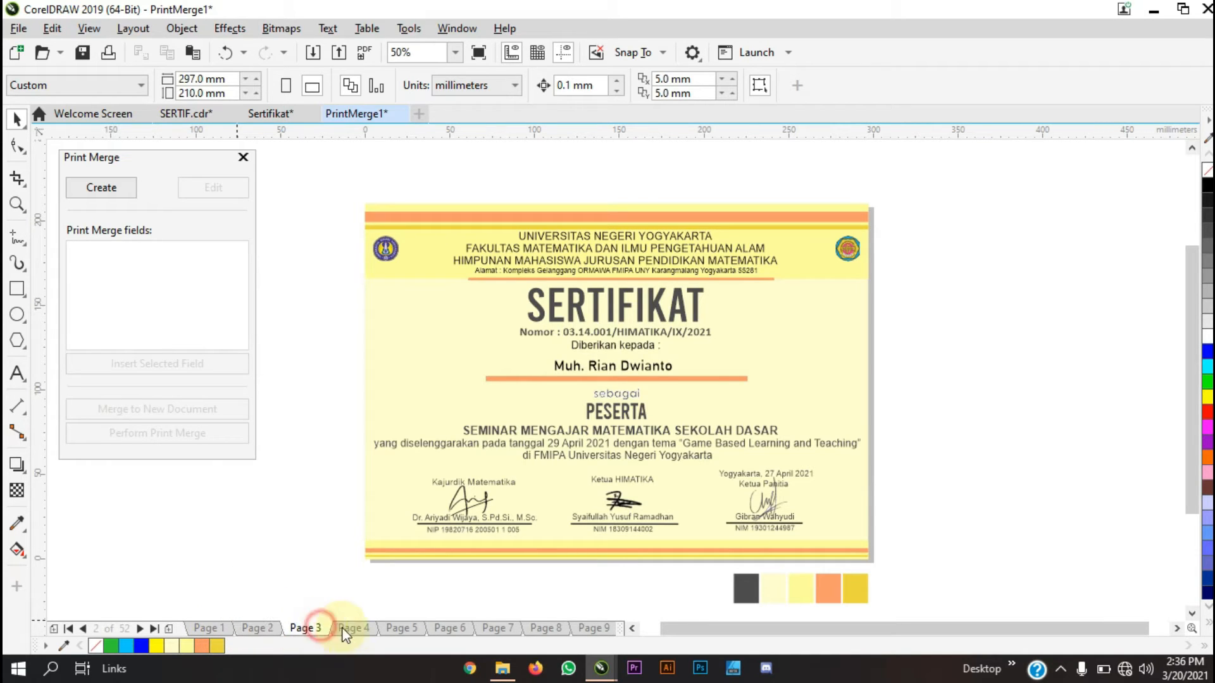
left_click(349, 629)
left_click(402, 629)
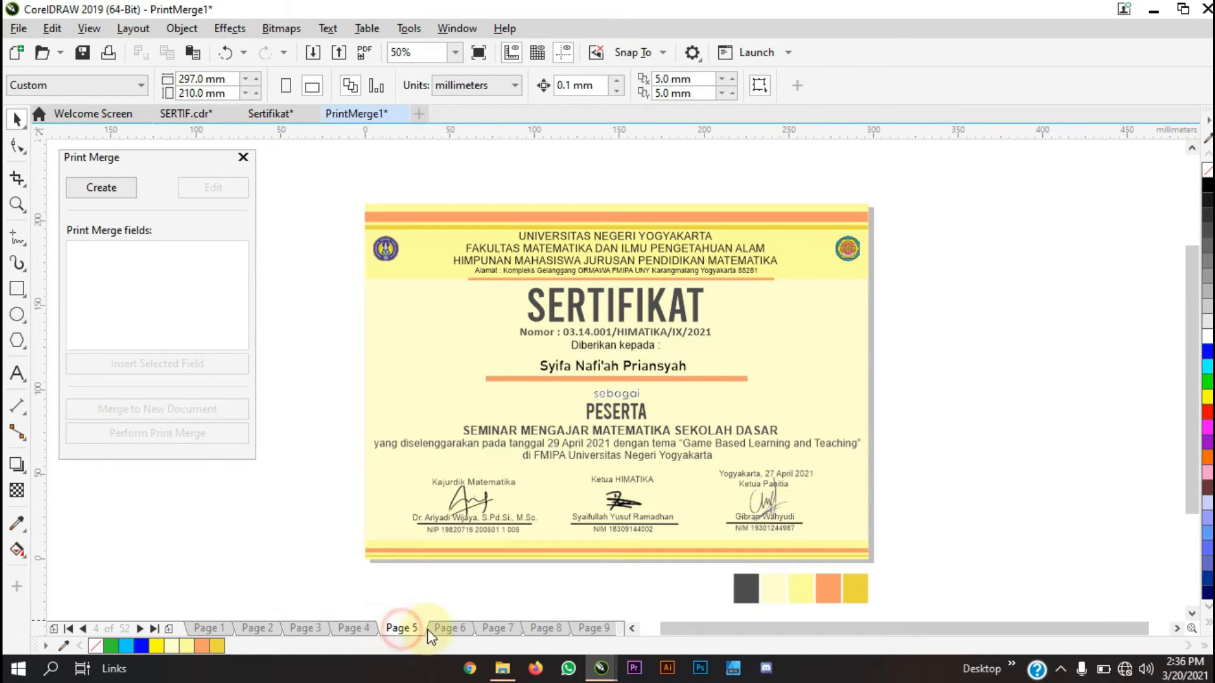
left_click(448, 629)
left_click(498, 629)
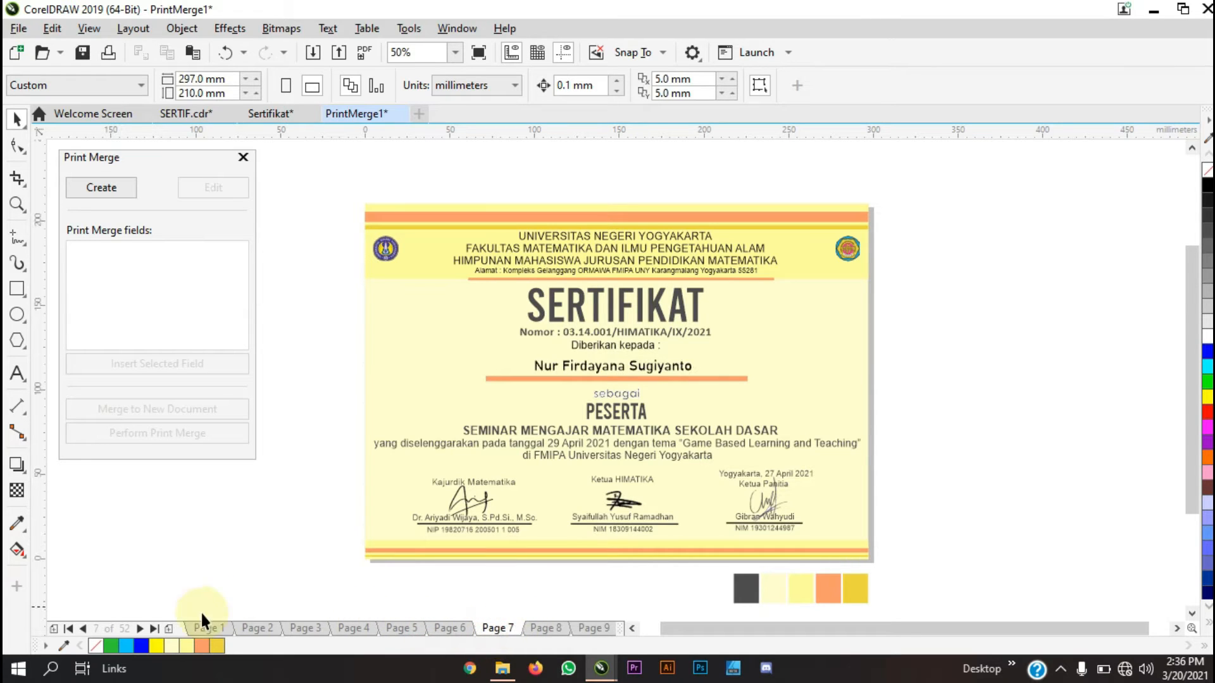
left_click(153, 630)
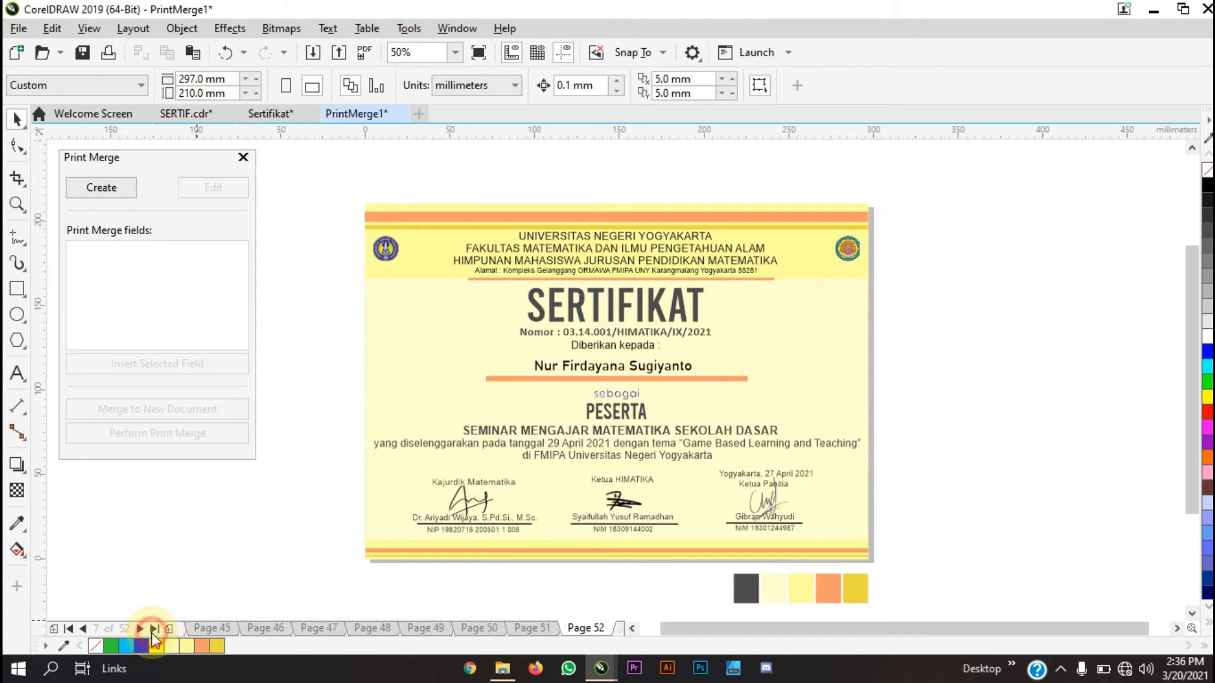
left_click(550, 629)
left_click(469, 629)
left_click(443, 629)
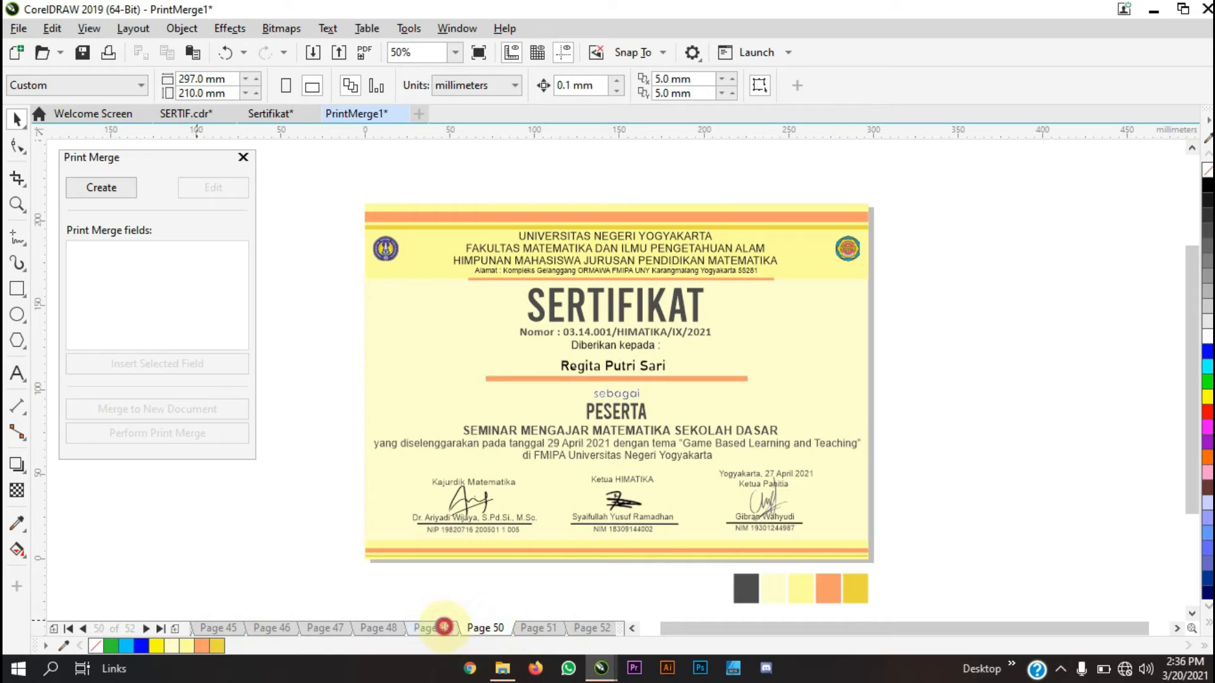
left_click(378, 626)
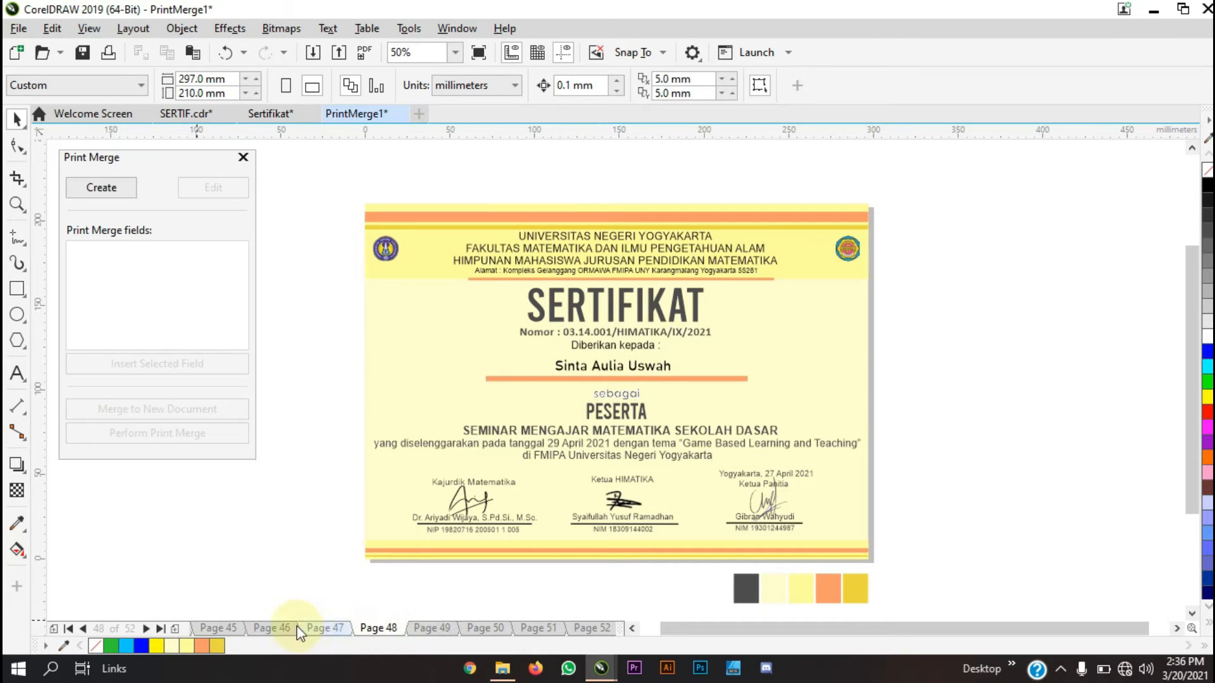
left_click(70, 629)
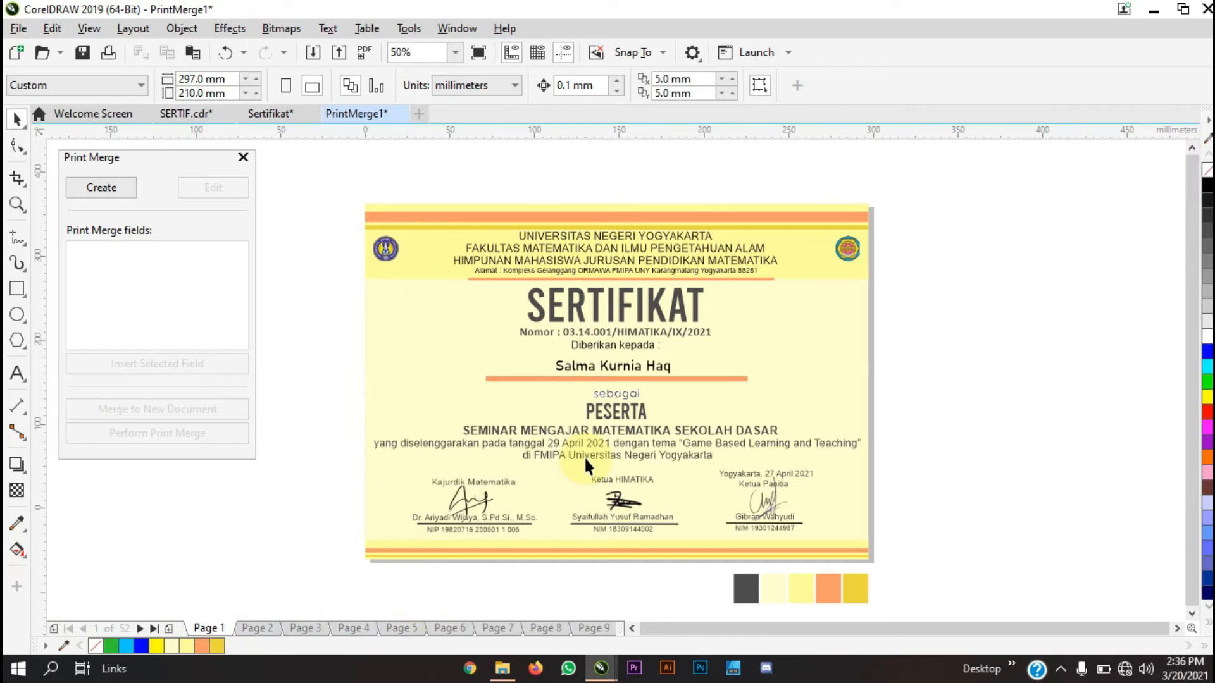
scroll(679, 493, "down", 2)
scroll(670, 492, "up", 2)
scroll(585, 464, "down", 2)
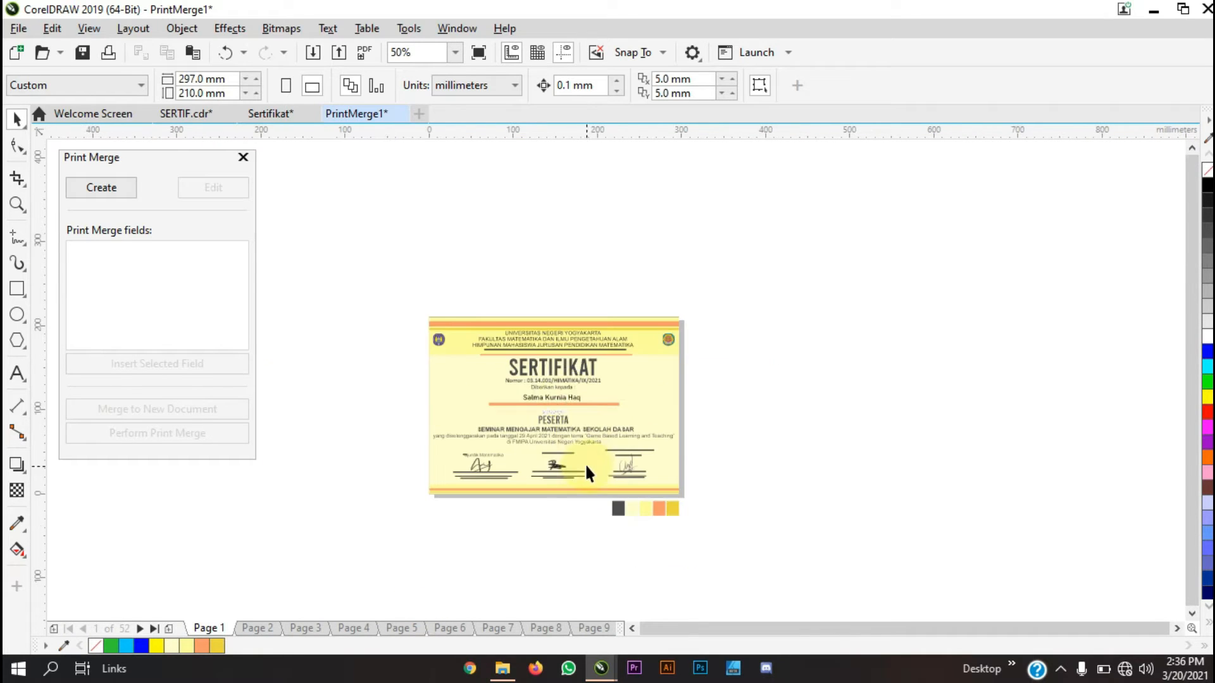
scroll(510, 428, "up", 2)
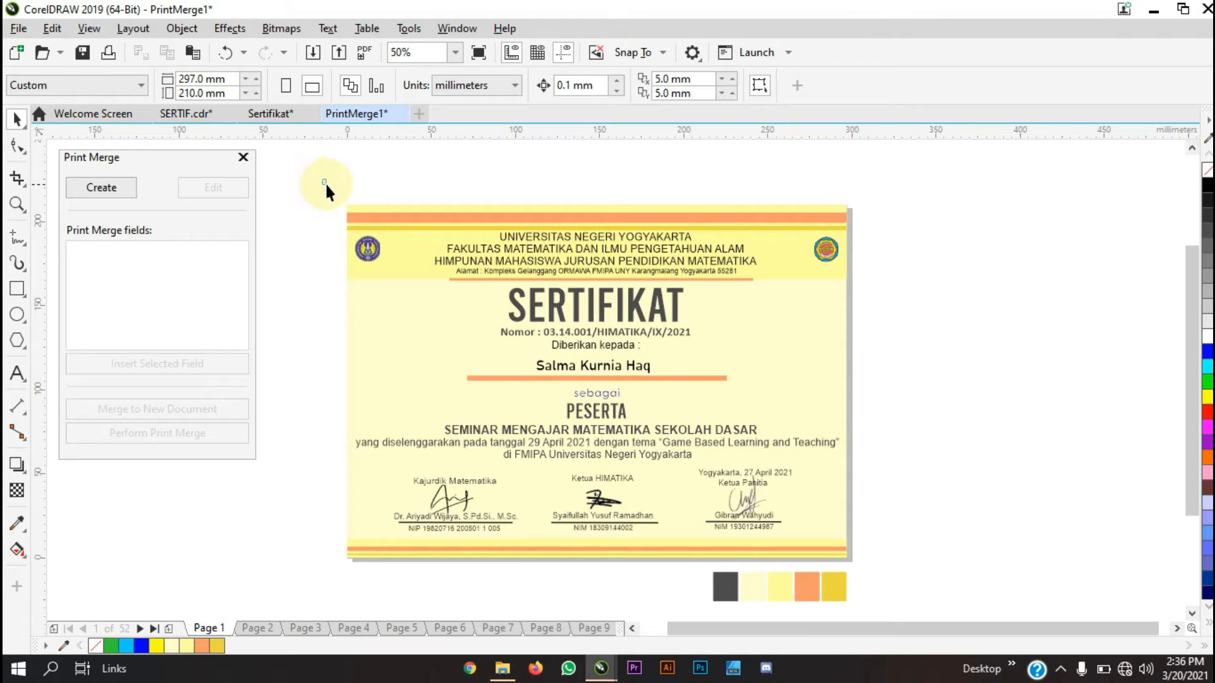
Select all certificate objects on page 1, excluding the colour swatches, and start an export of the merged document
left_click_drag(321, 176, 877, 573)
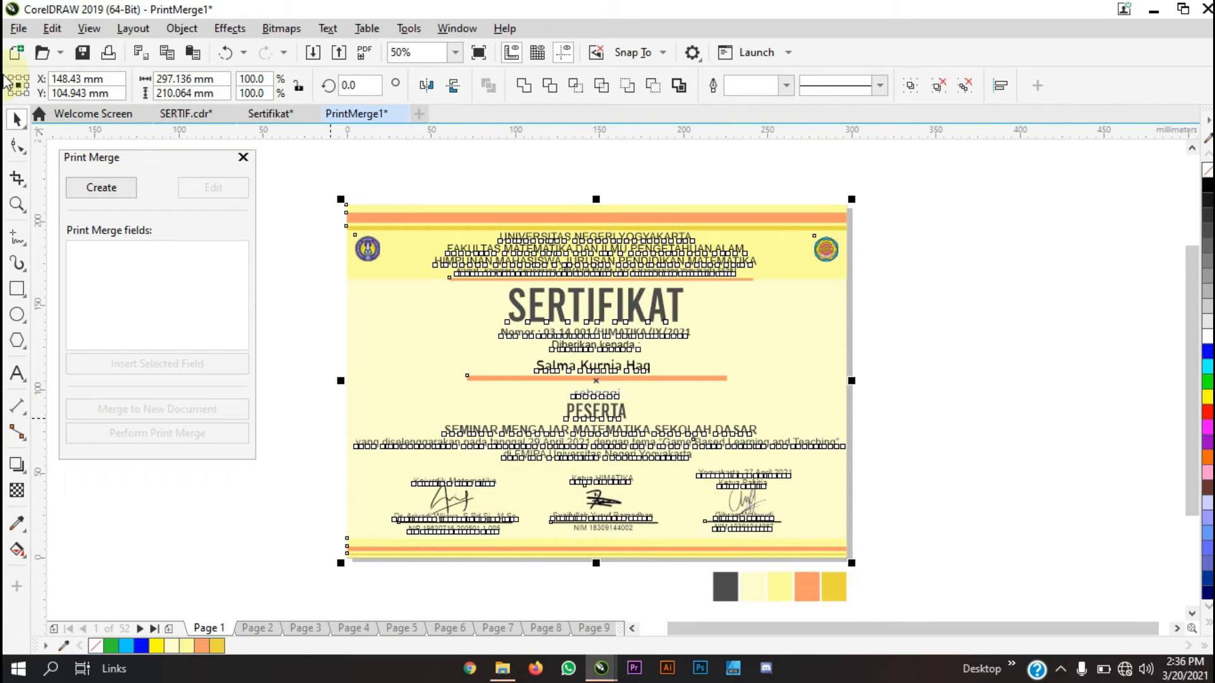
left_click(18, 29)
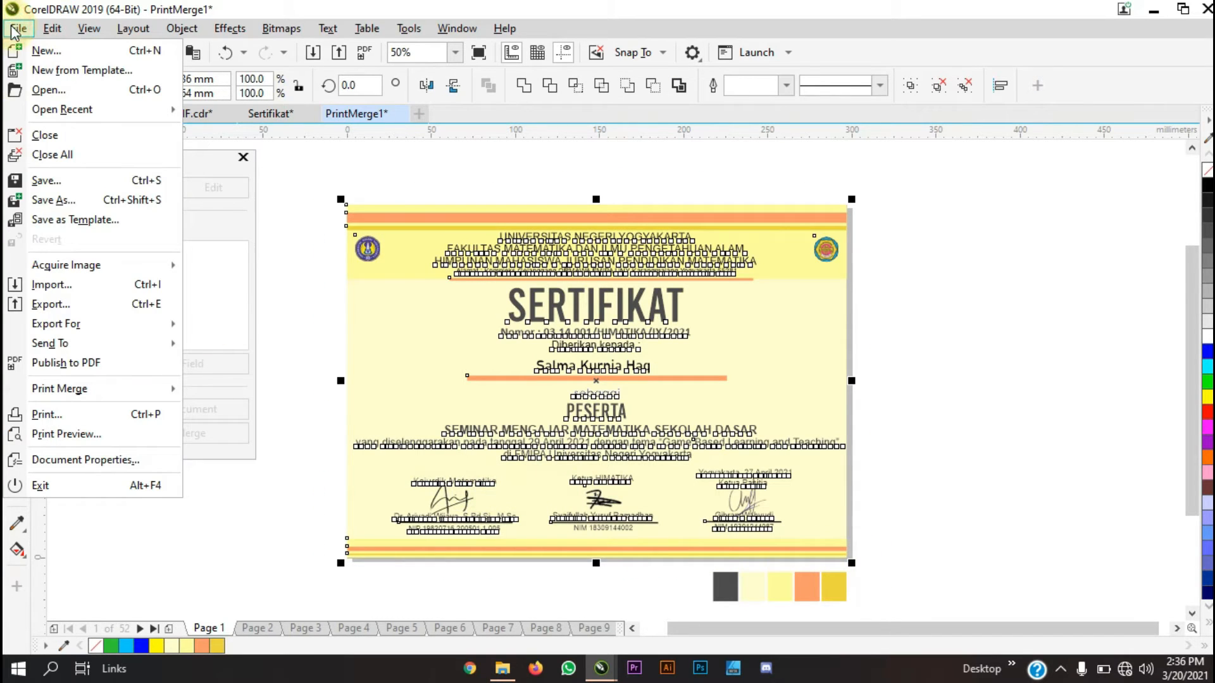
left_click(125, 304)
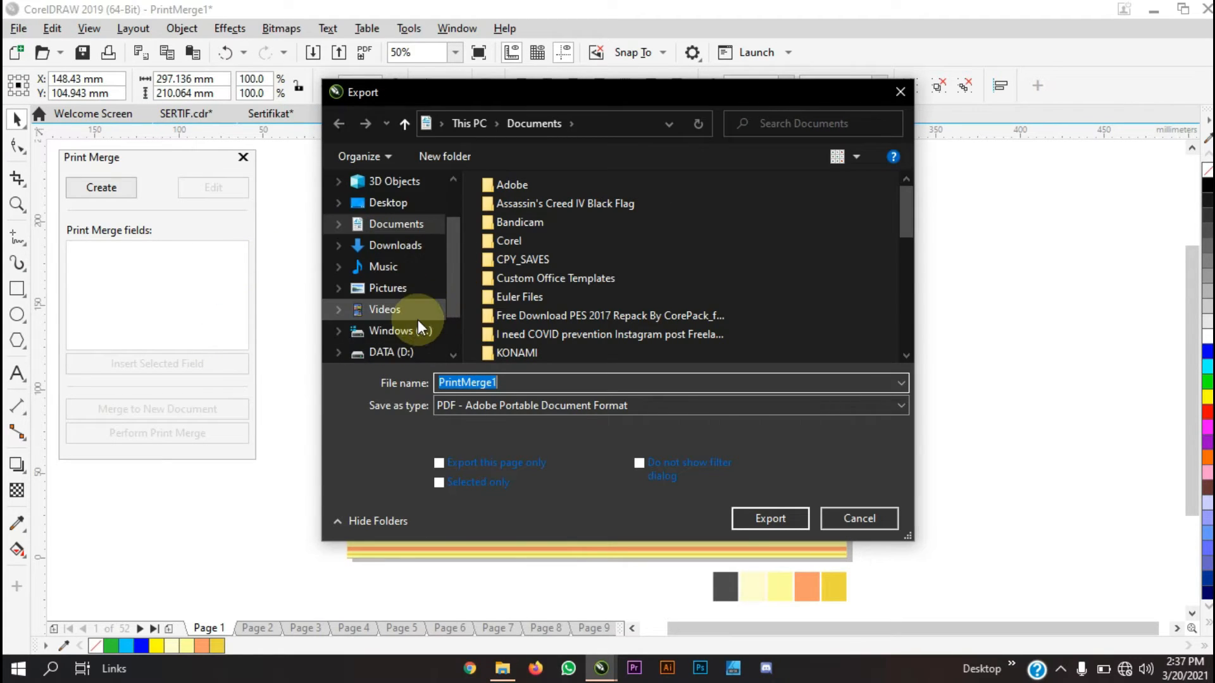
Set the export location to the SERTIF JADI folder inside PLATINA PENGURUS on the MULTIMEDIA (E:) drive
scroll(417, 320, "down", 2)
left_click(408, 310)
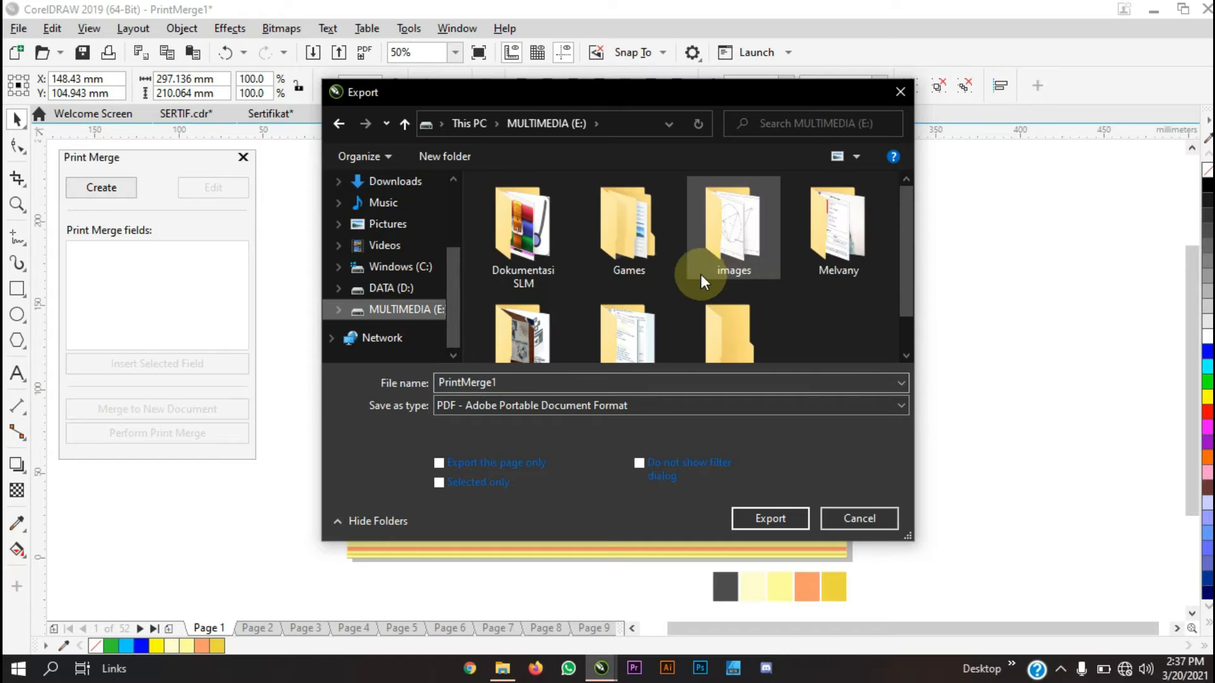
scroll(769, 255, "down", 1)
left_click(707, 309)
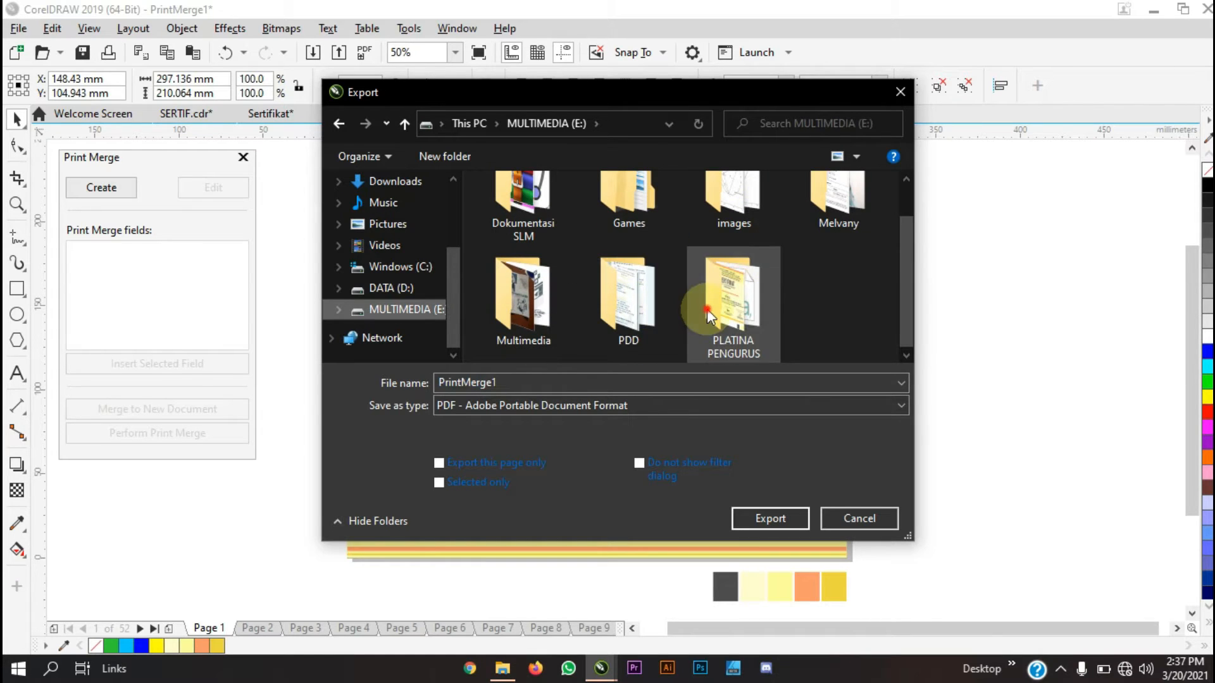
double_click(707, 308)
left_click(604, 256)
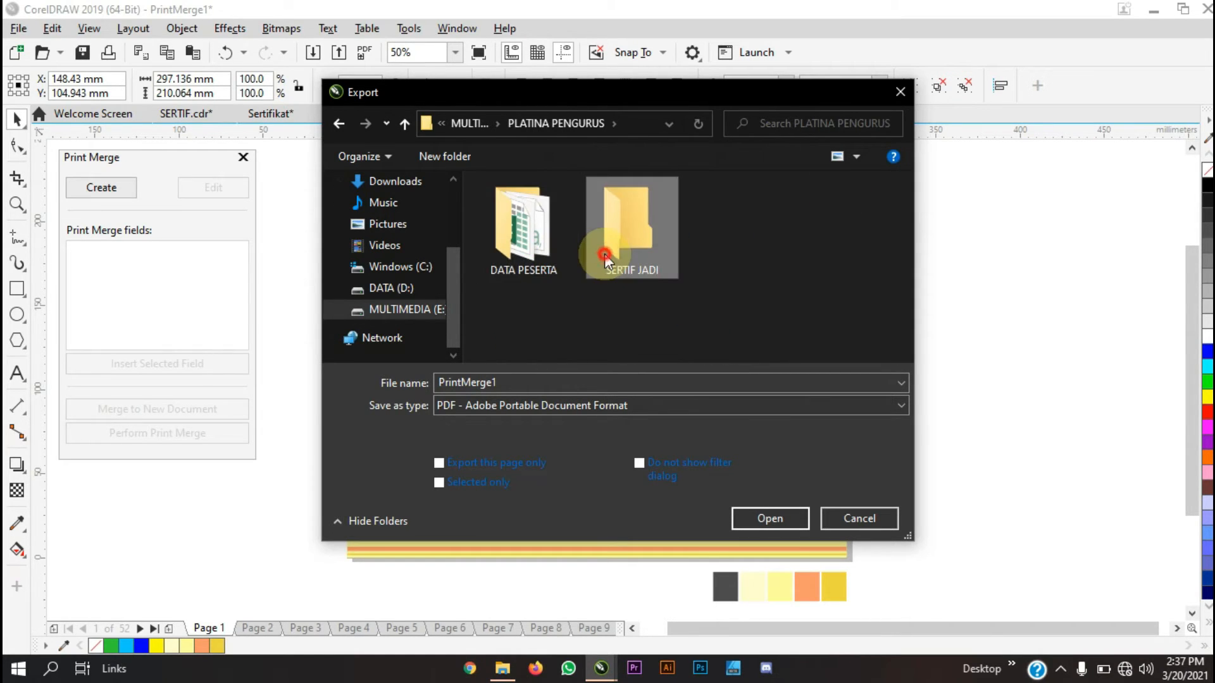
double_click(605, 257)
Name the export file SERTIF 1 and restrict the export to the selected objects only
left_click(636, 379)
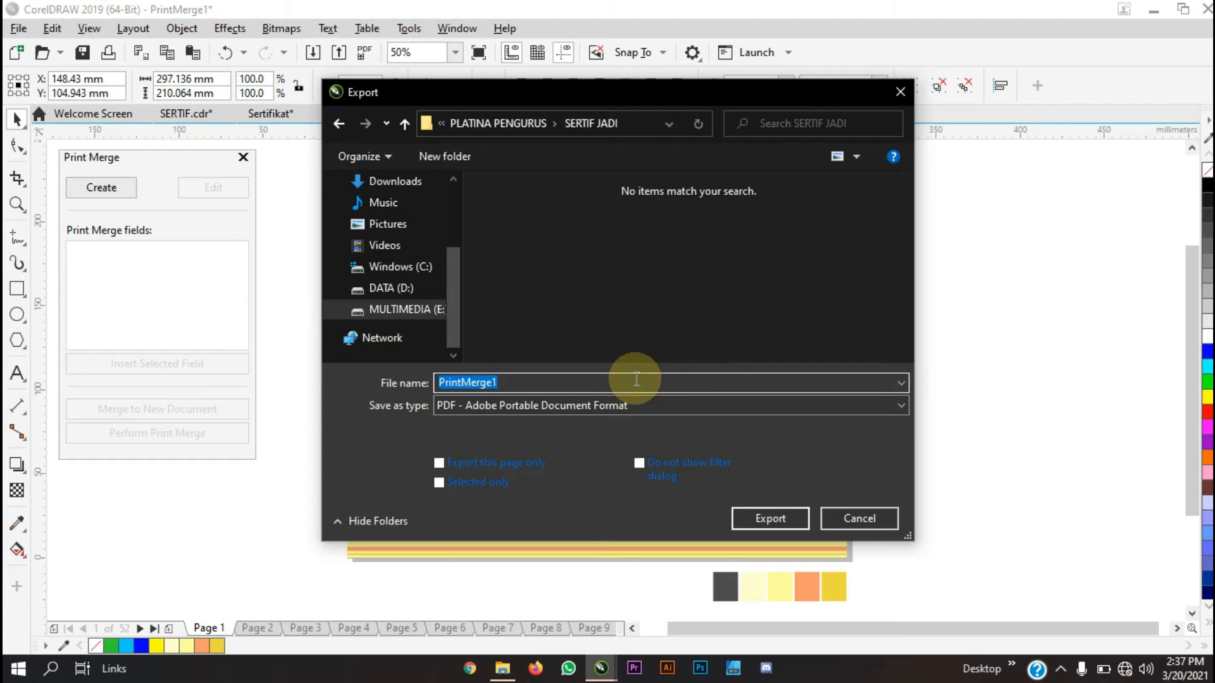
type("SER")
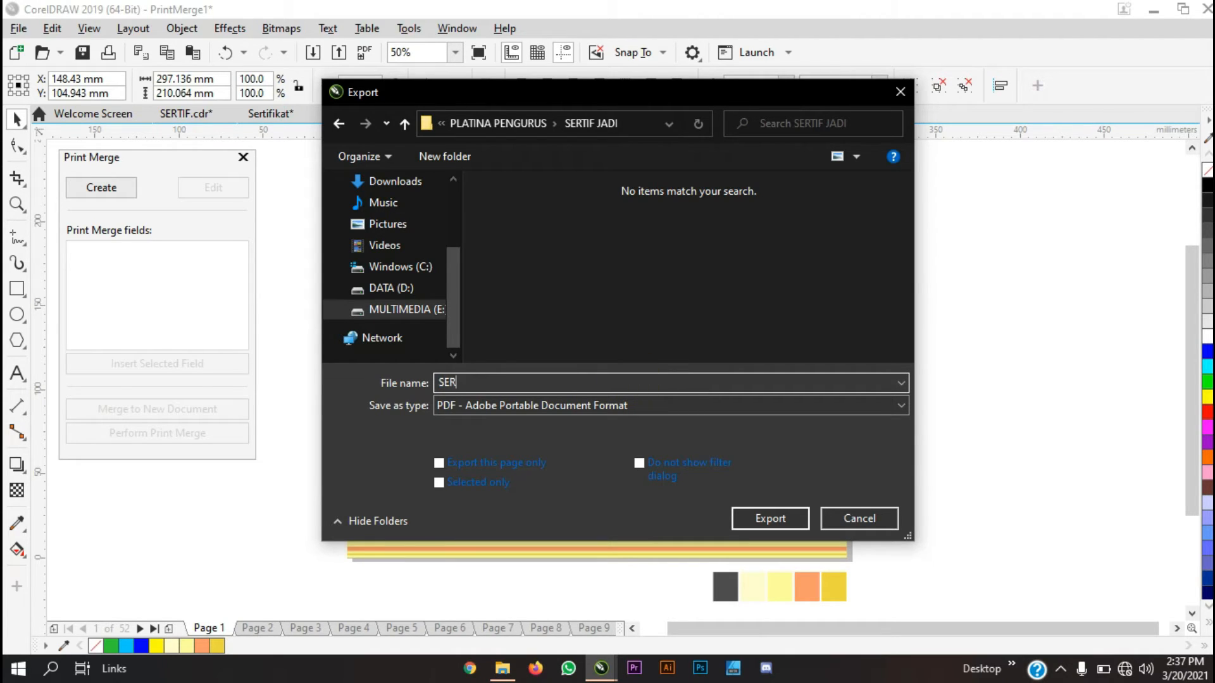
type("TIF 1")
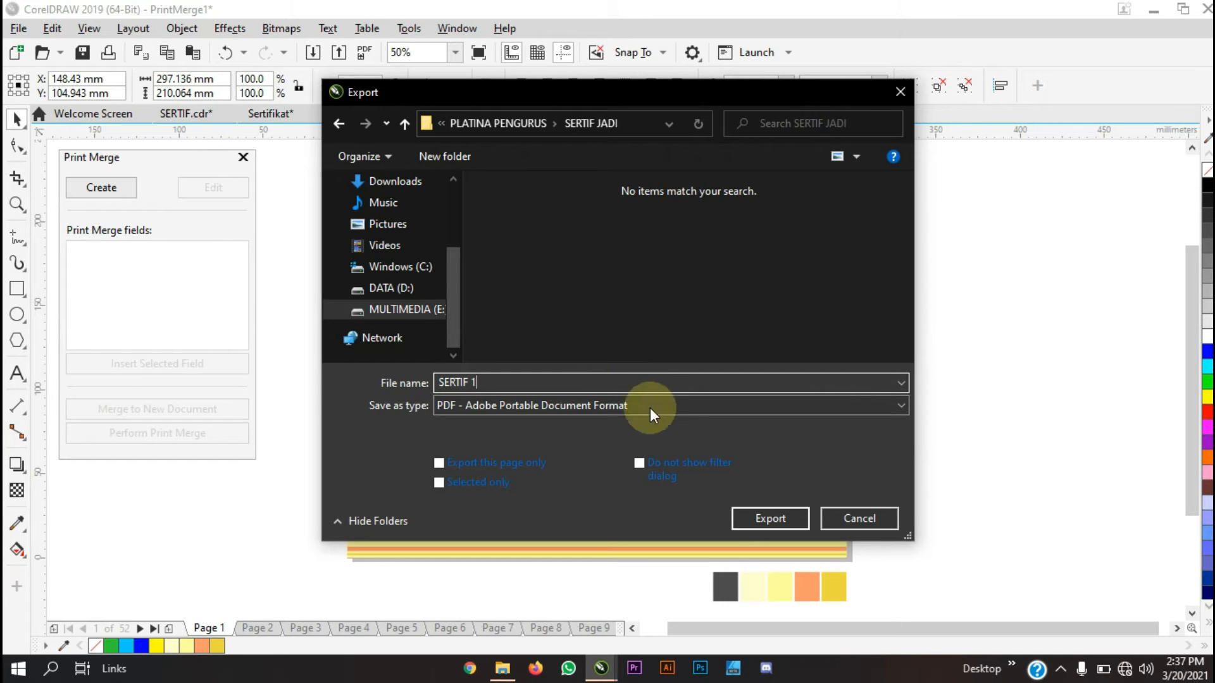
left_click(477, 486)
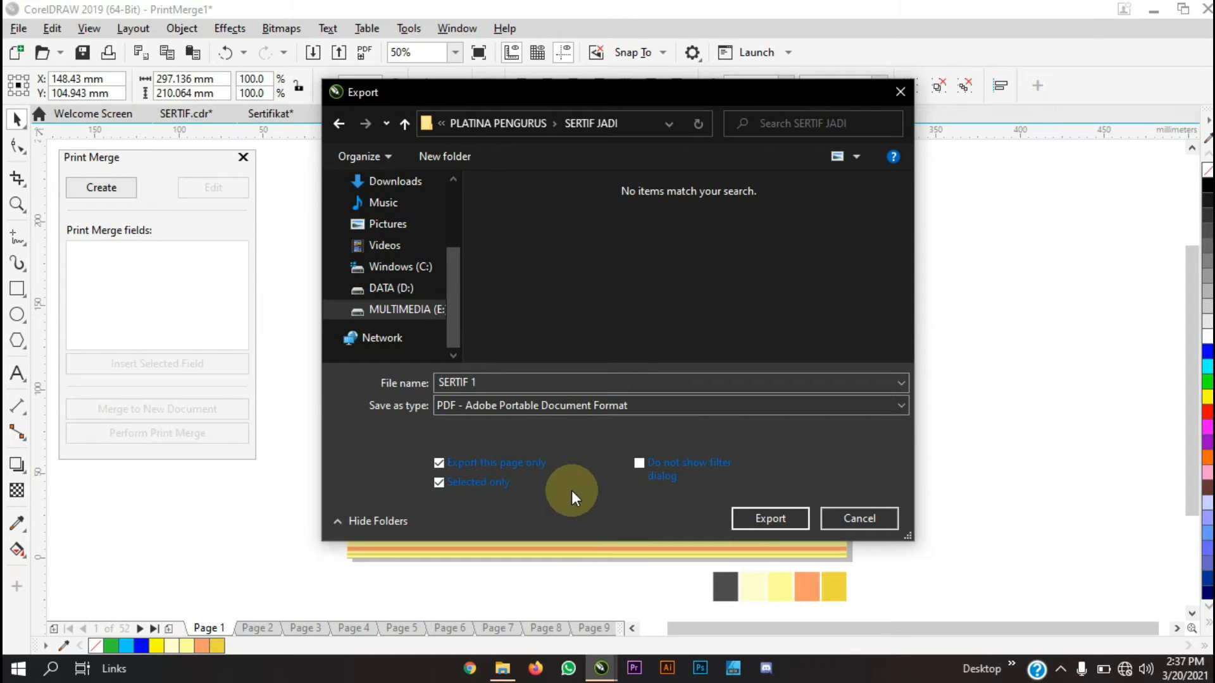
Look through the available export file types, keep PDF - Adobe Portable Document Format, and export the selection with the offered PDF settings
left_click(659, 407)
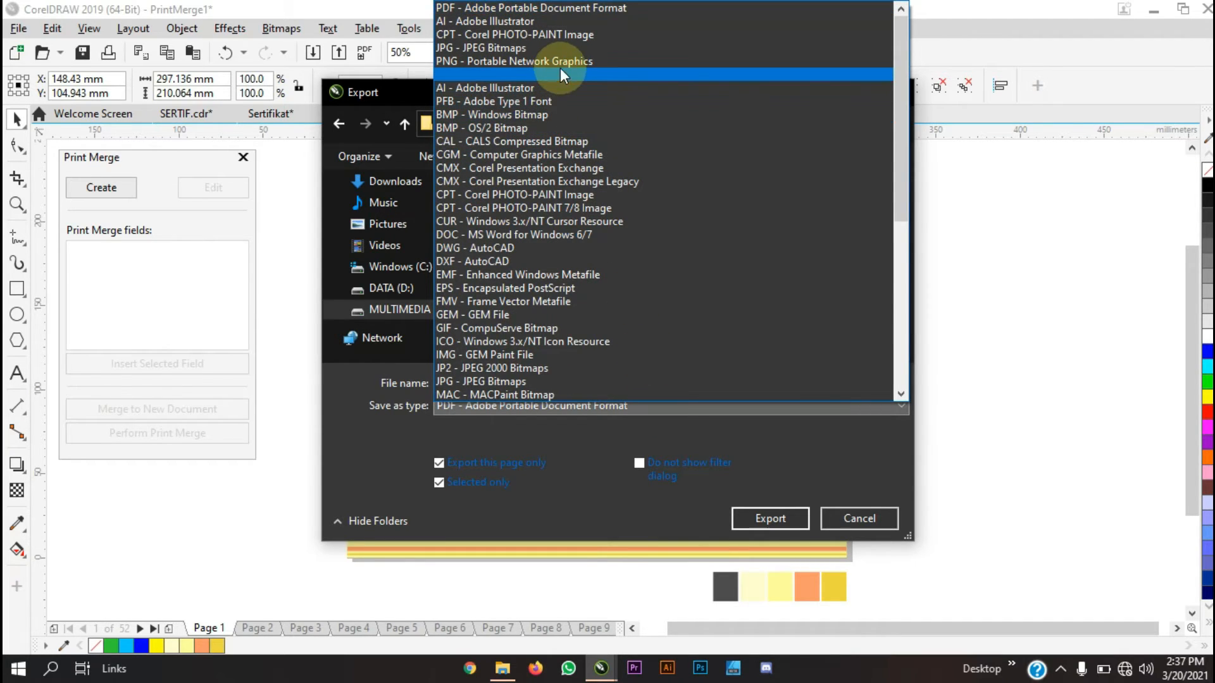
left_click(798, 435)
left_click(725, 405)
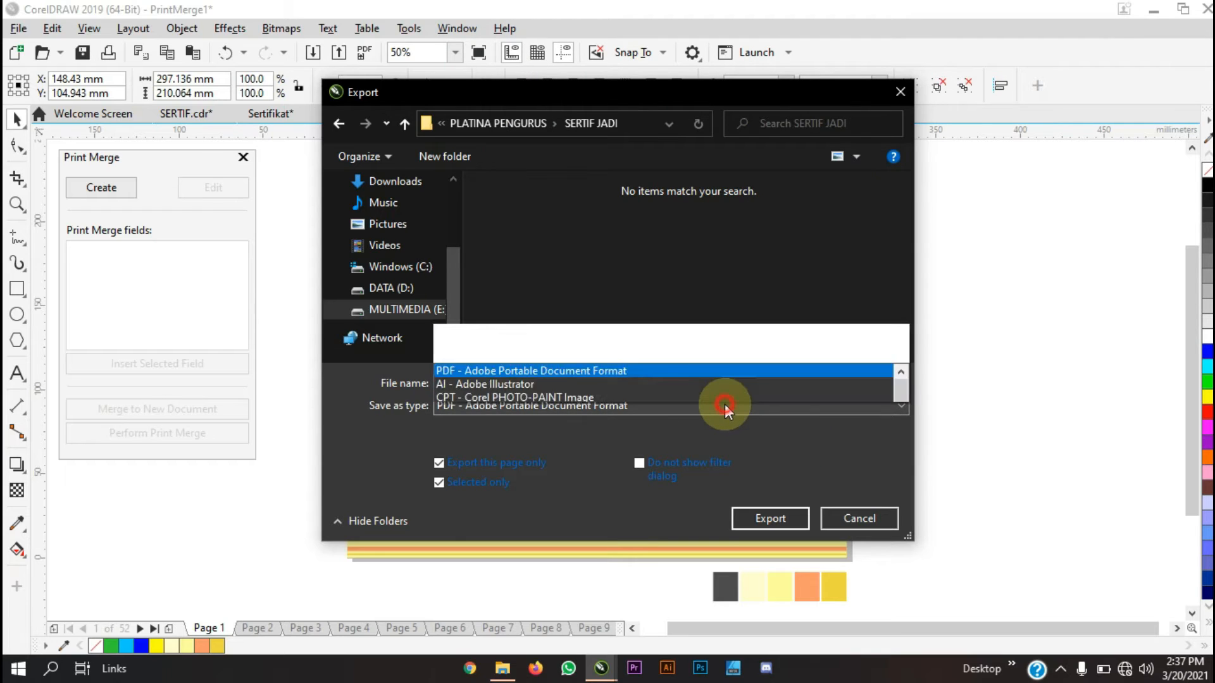
left_click(745, 429)
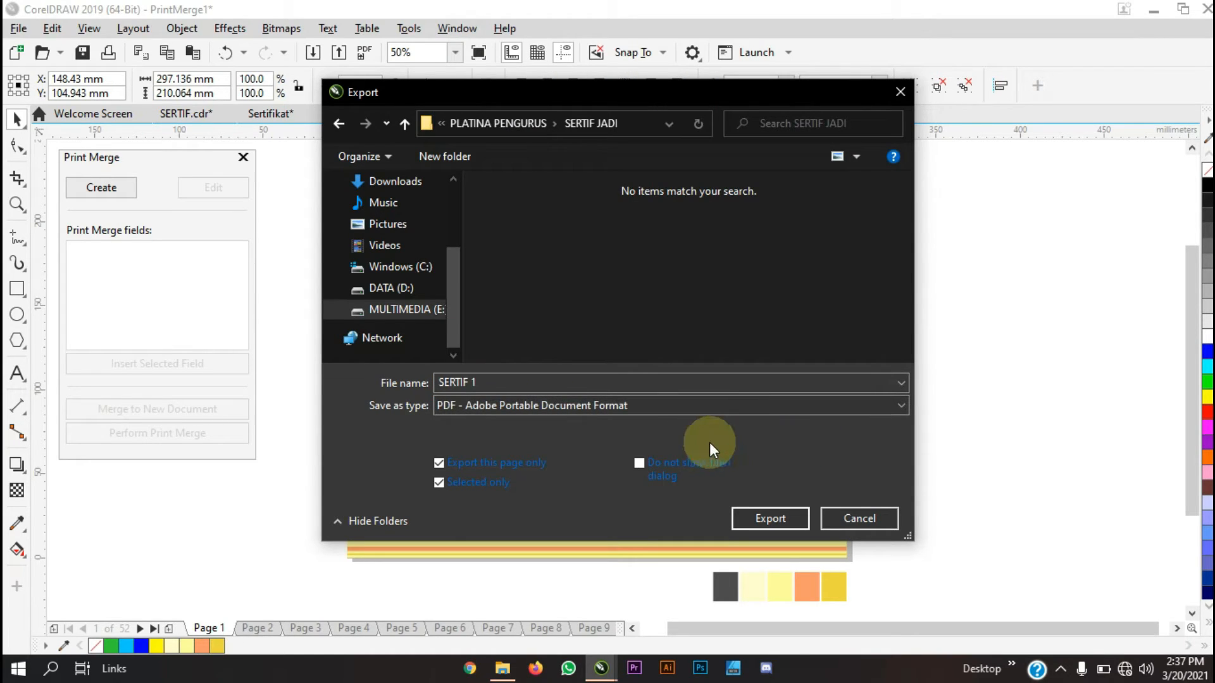
left_click(791, 515)
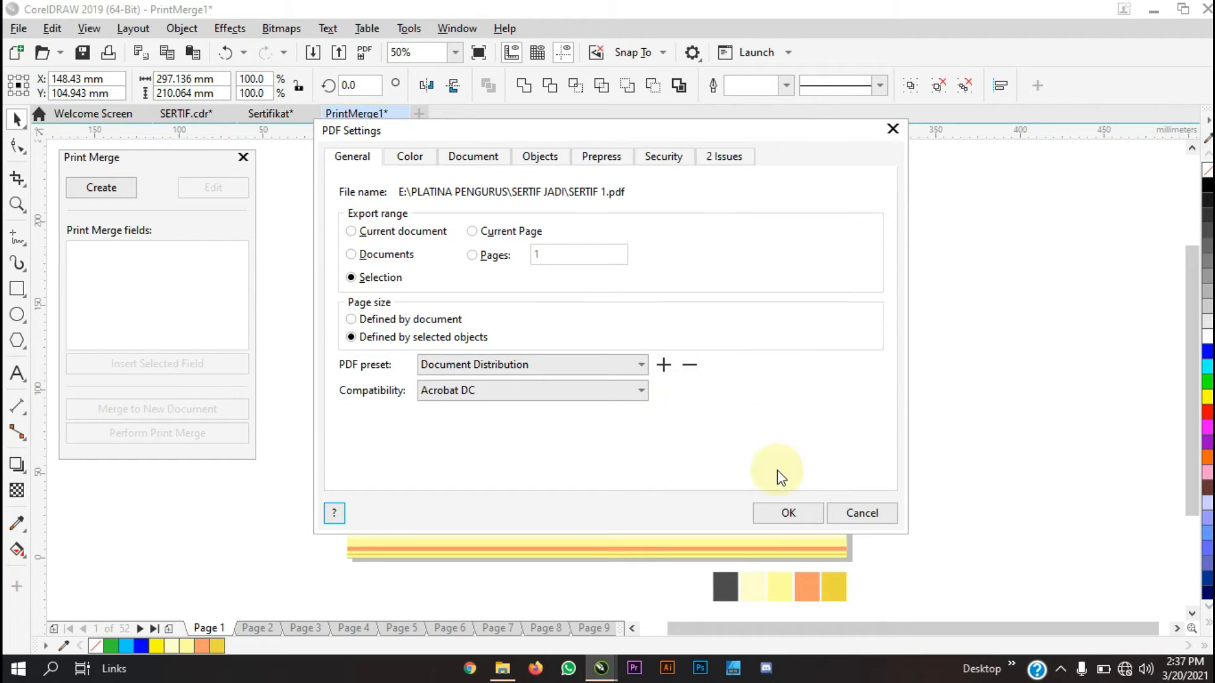
left_click(796, 518)
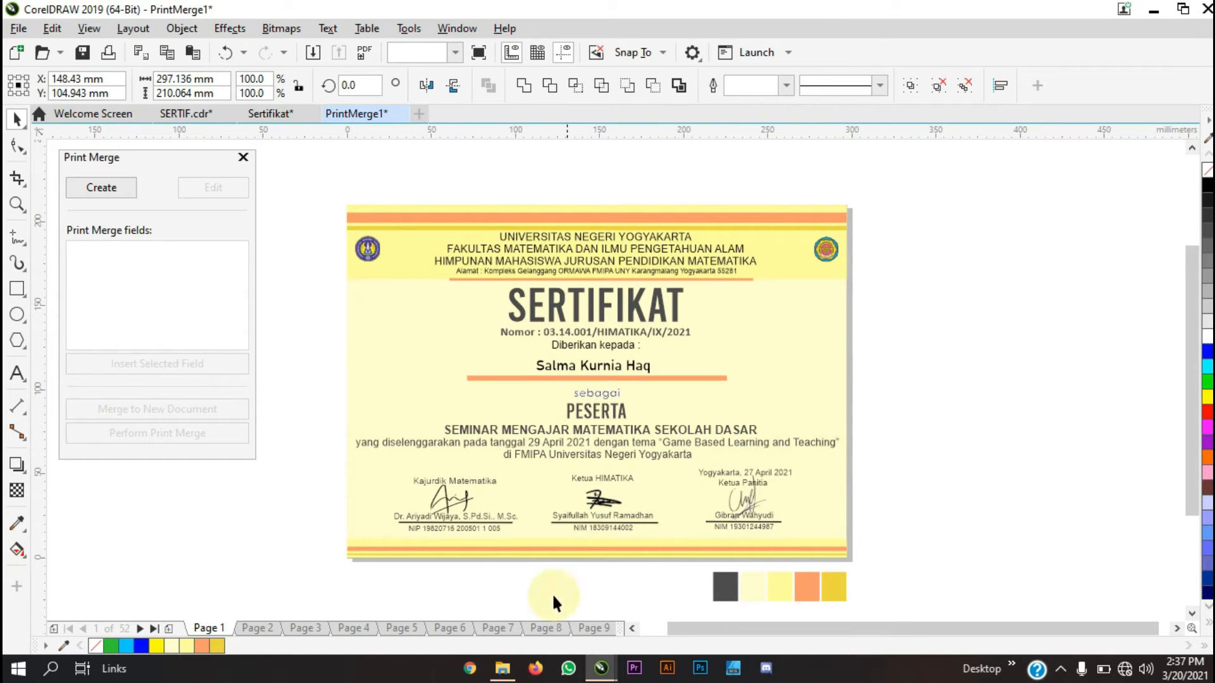
Switch to File Explorer and open the SERTIF JADI folder in PLATINA PENGURUS to check the exported SERTIF 1 file
left_click(503, 668)
left_click(492, 438)
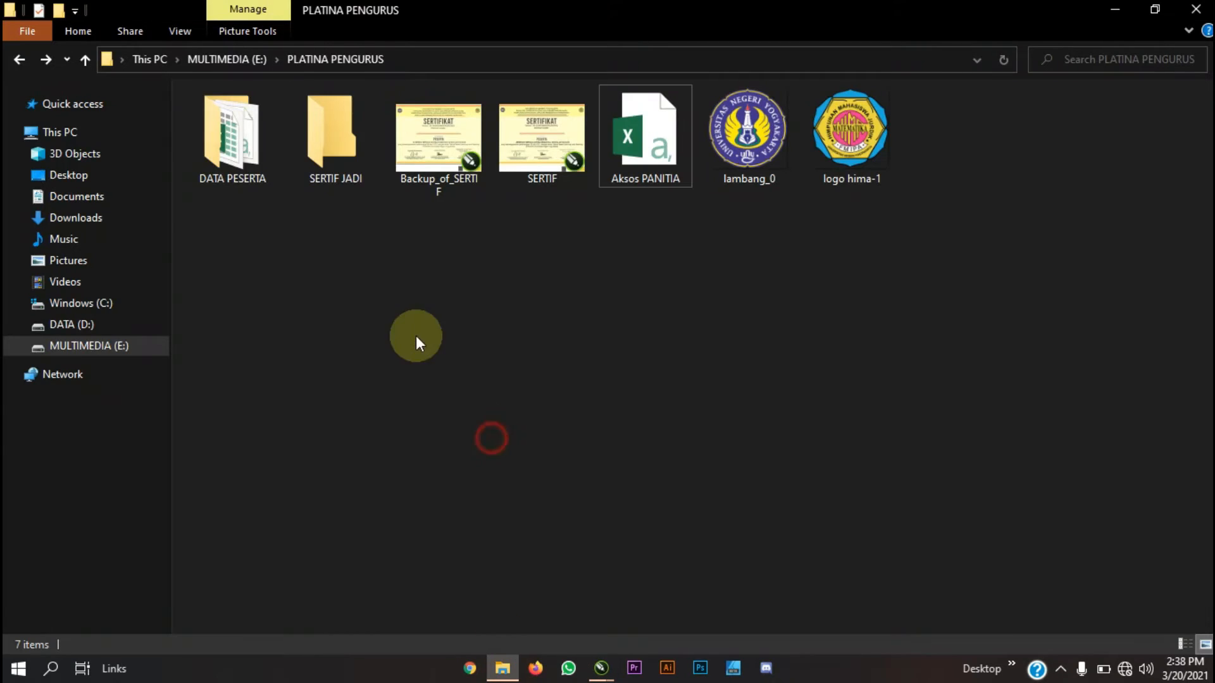
double_click(352, 162)
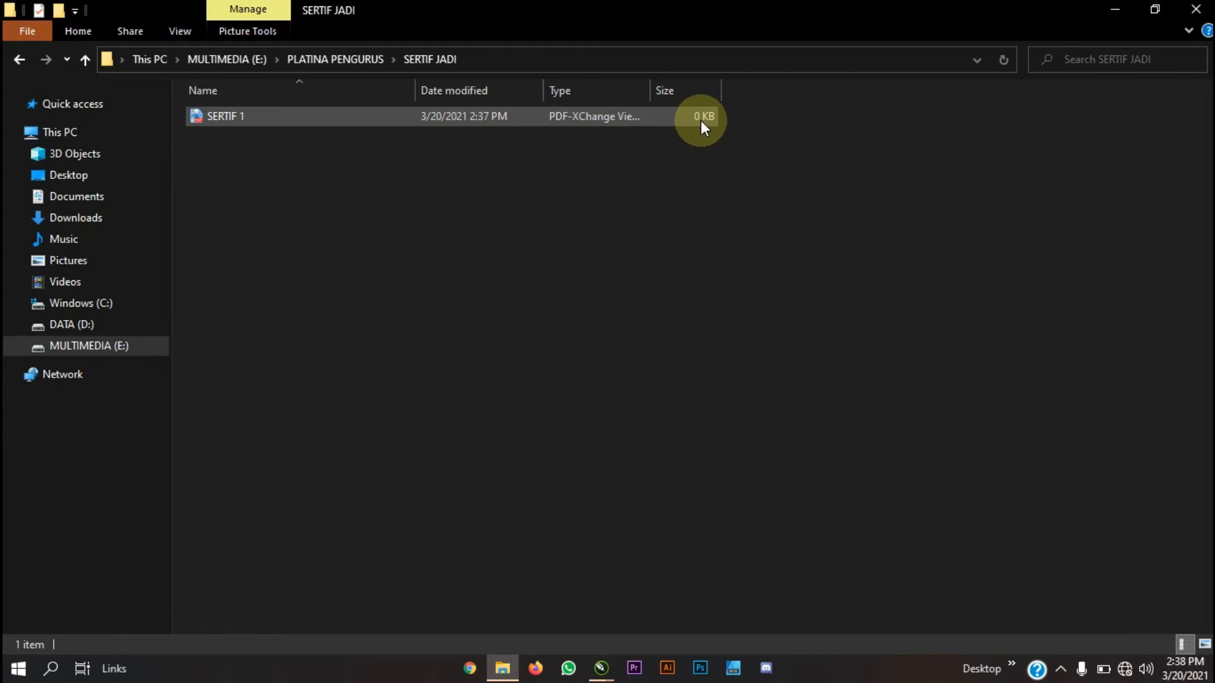
left_click(18, 60)
left_click(769, 457)
double_click(342, 152)
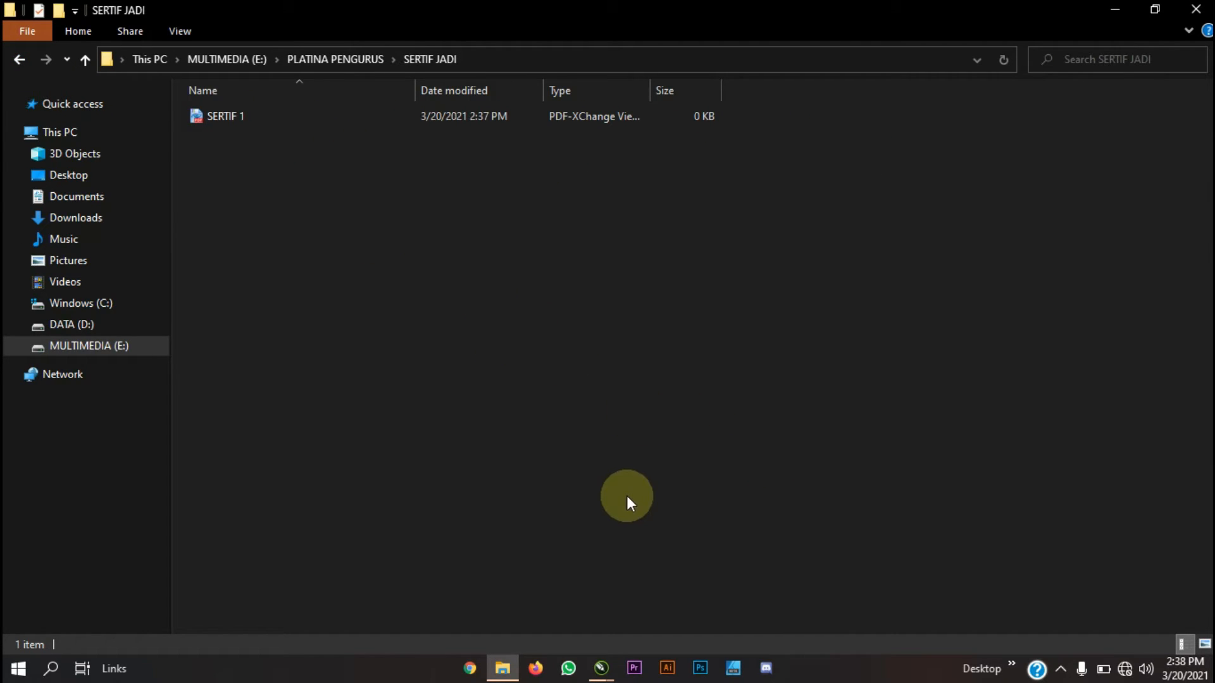
Alternate between the PrintMerge1 document in CorelDRAW and the SERTIF JADI folder, reopening the folder to check the export's progress and file size
left_click(601, 668)
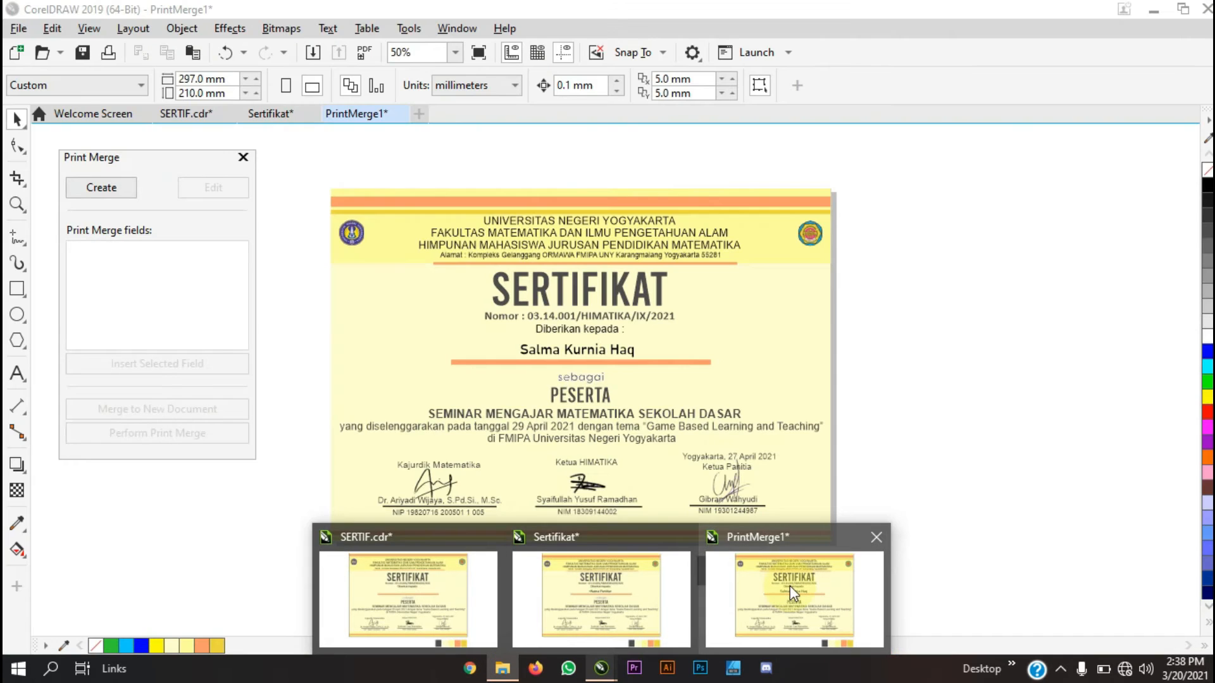
left_click(789, 586)
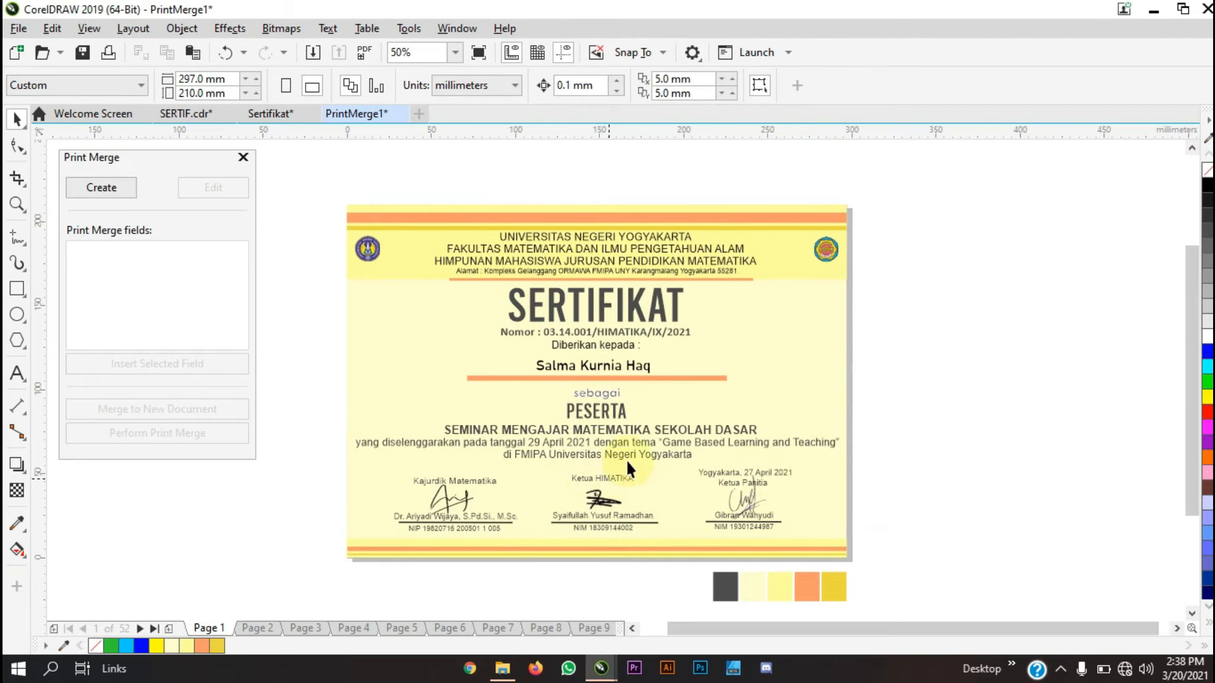
left_click(502, 668)
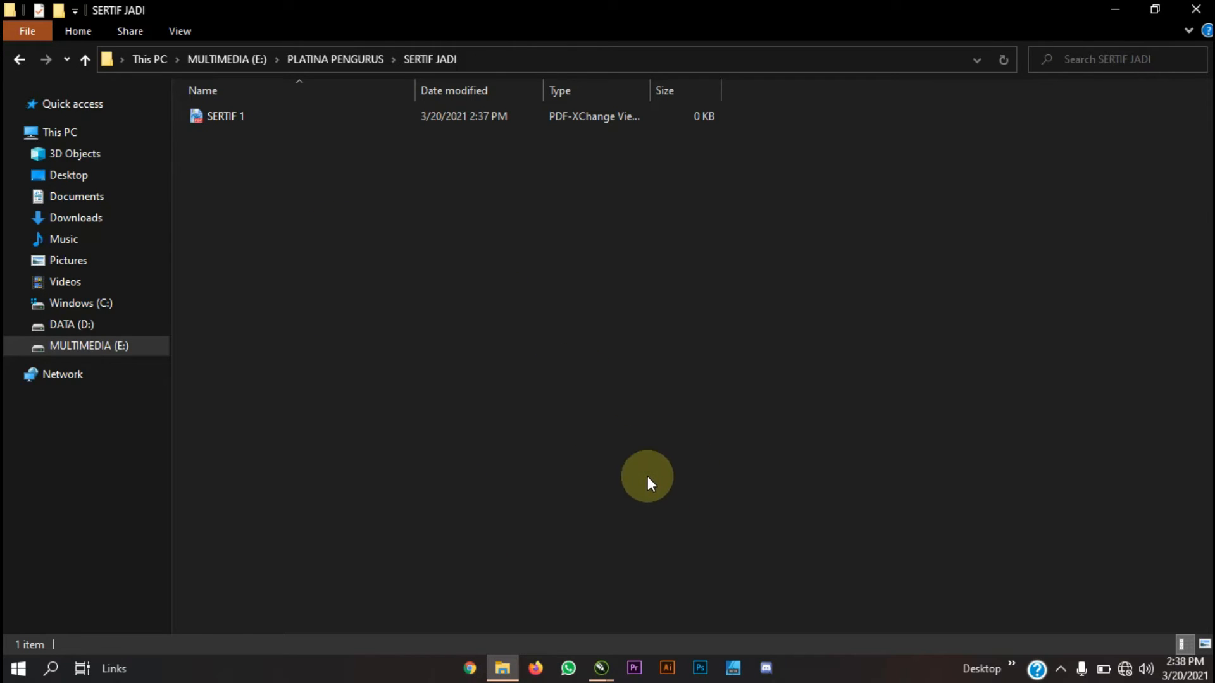
left_click(20, 59)
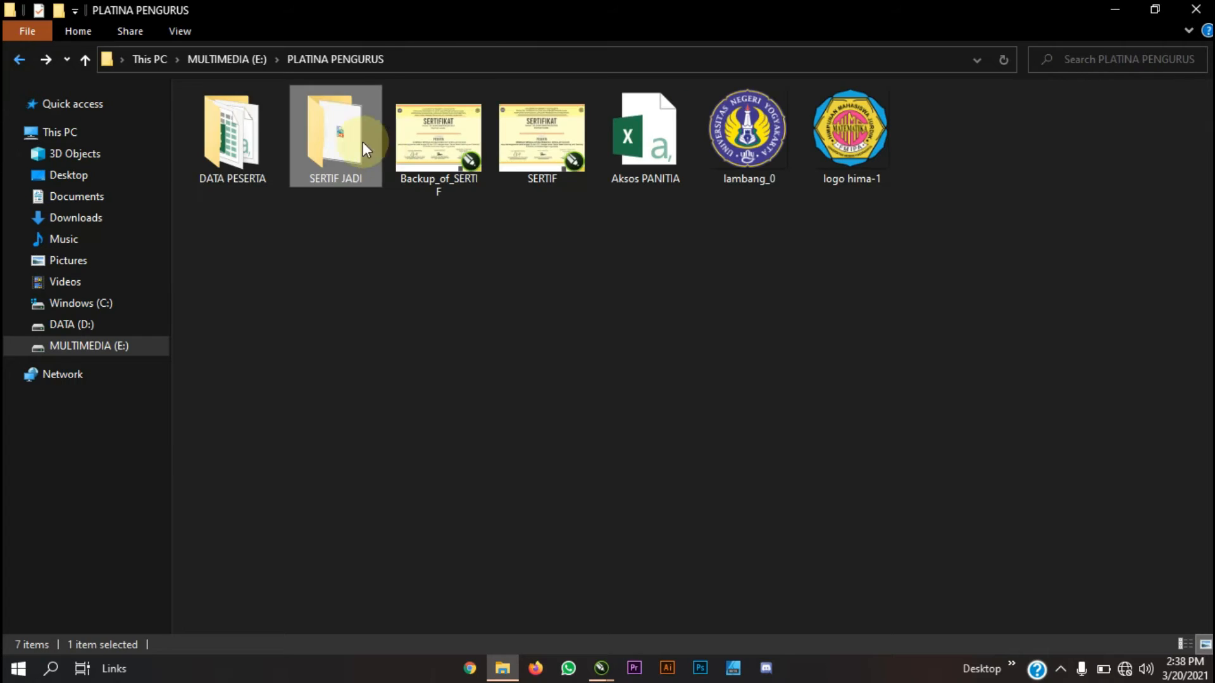
double_click(348, 139)
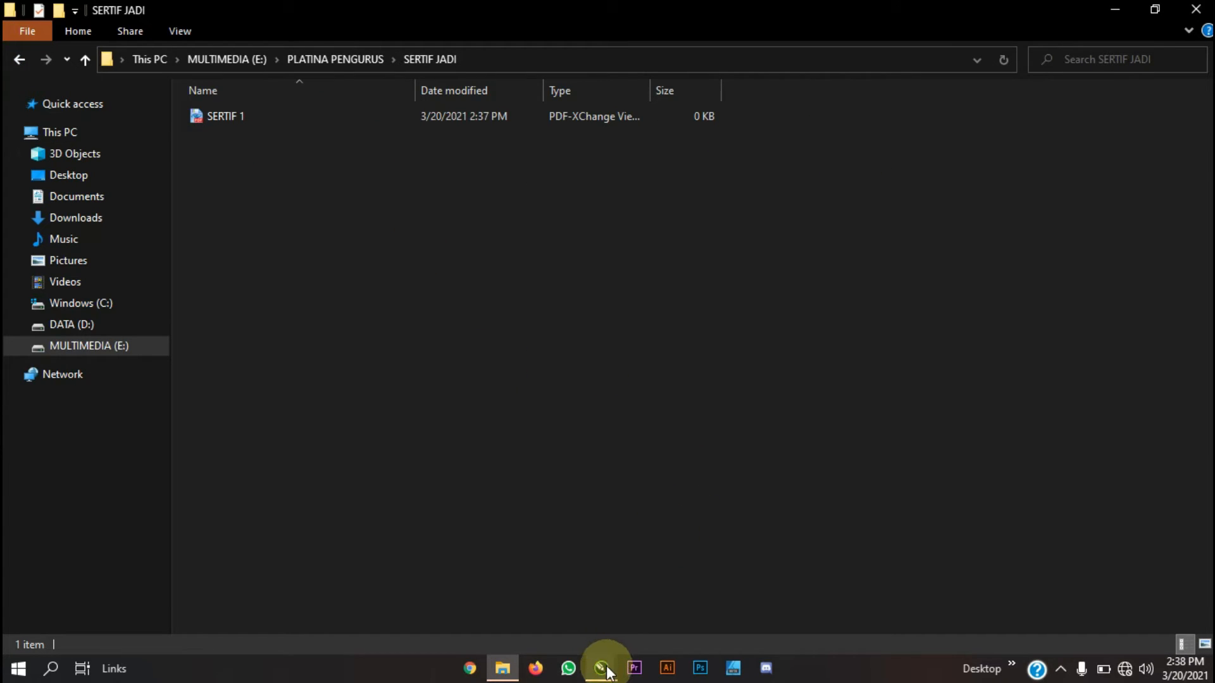
mouse_move(608, 672)
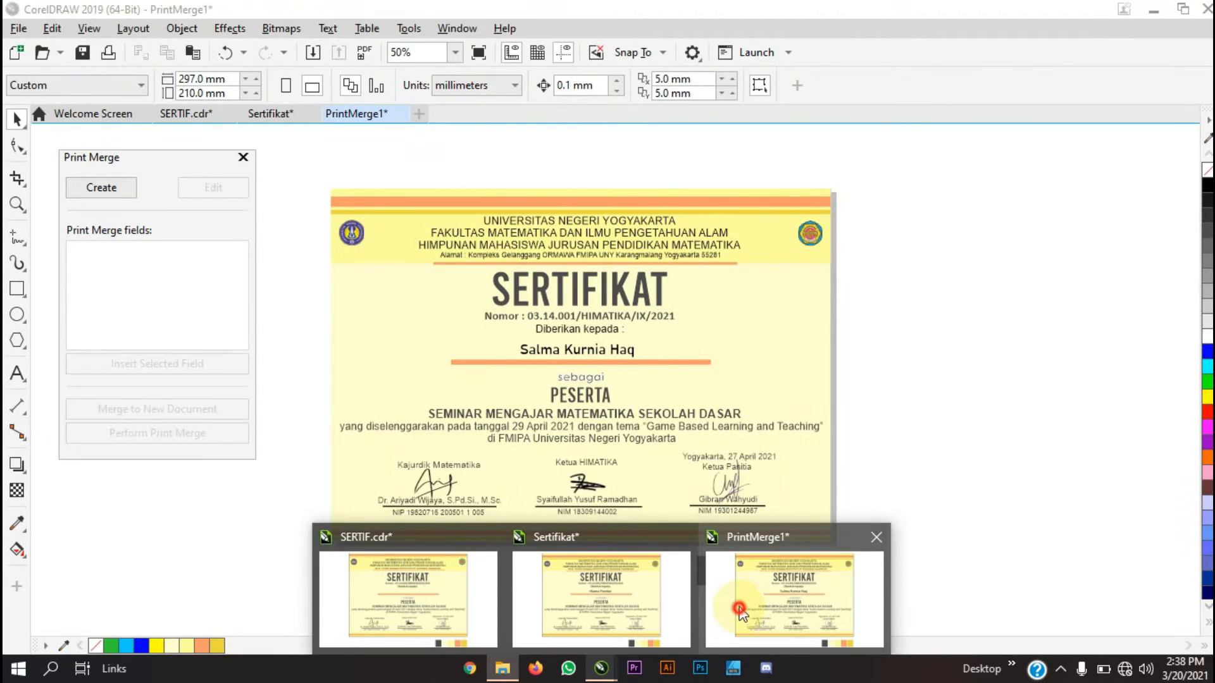
left_click(739, 613)
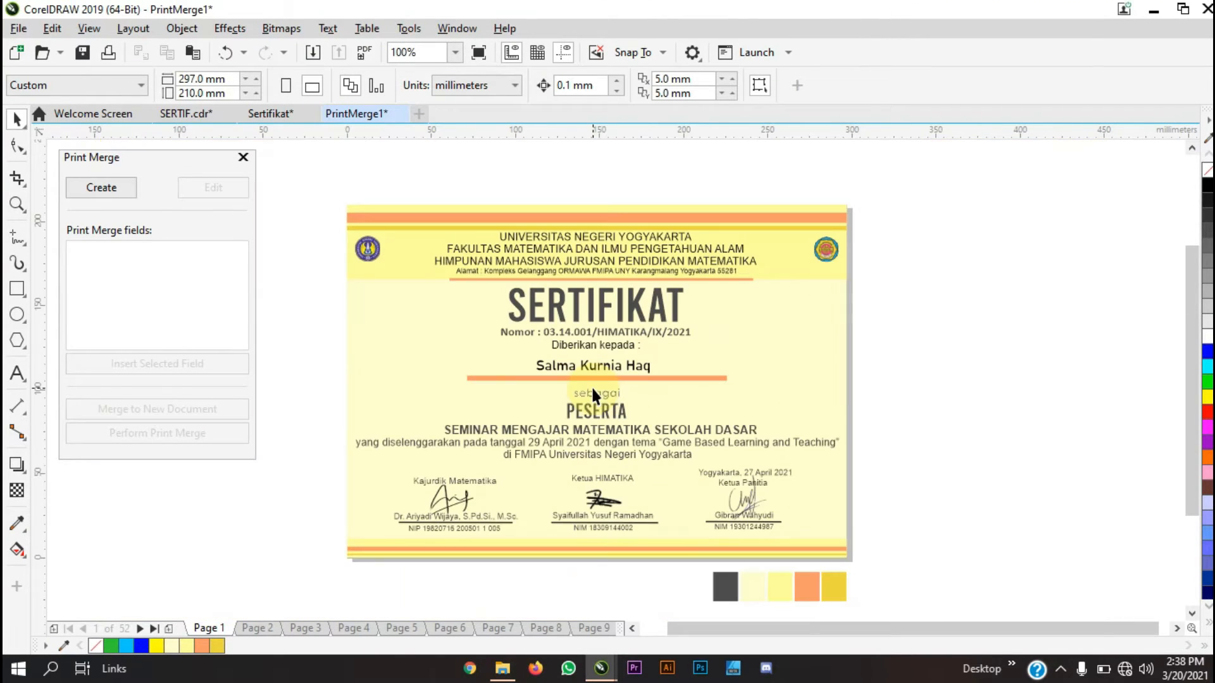
left_click(503, 667)
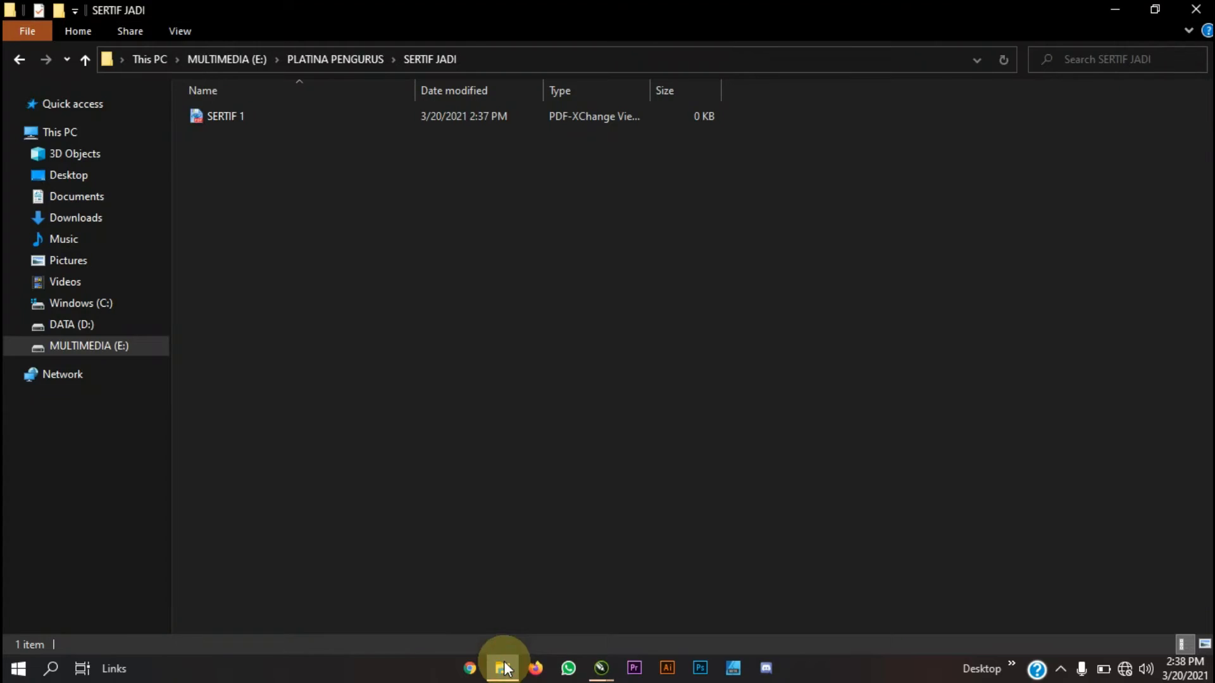
left_click(661, 120)
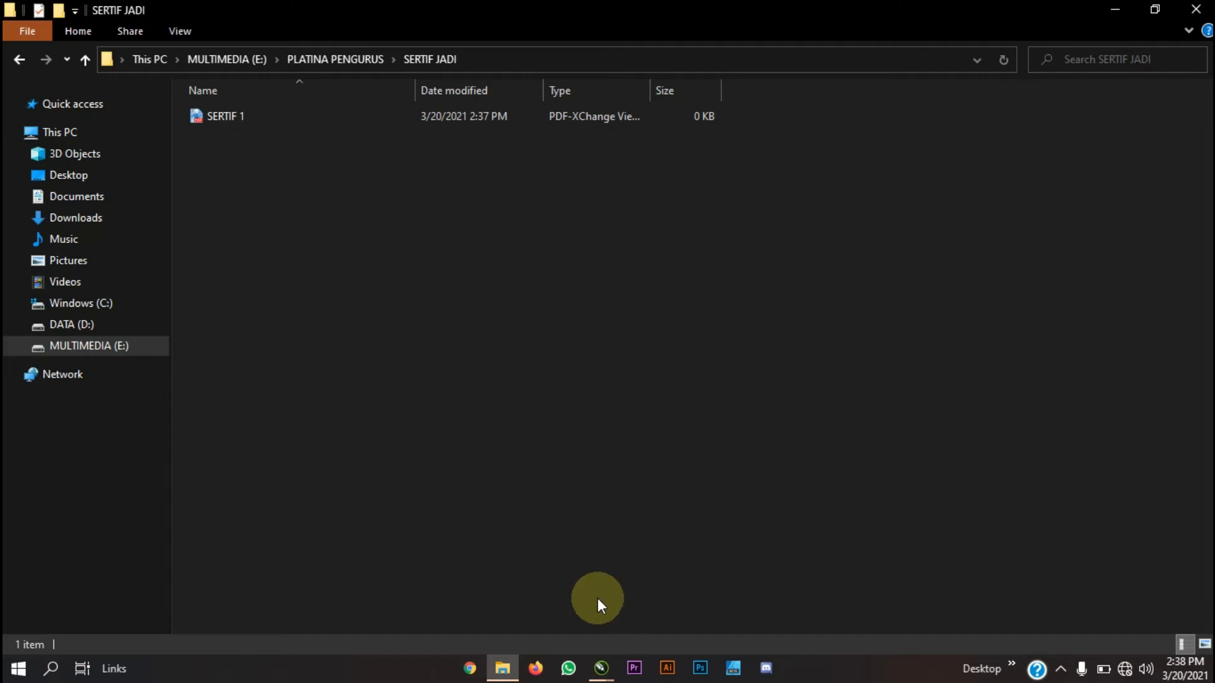
mouse_move(603, 674)
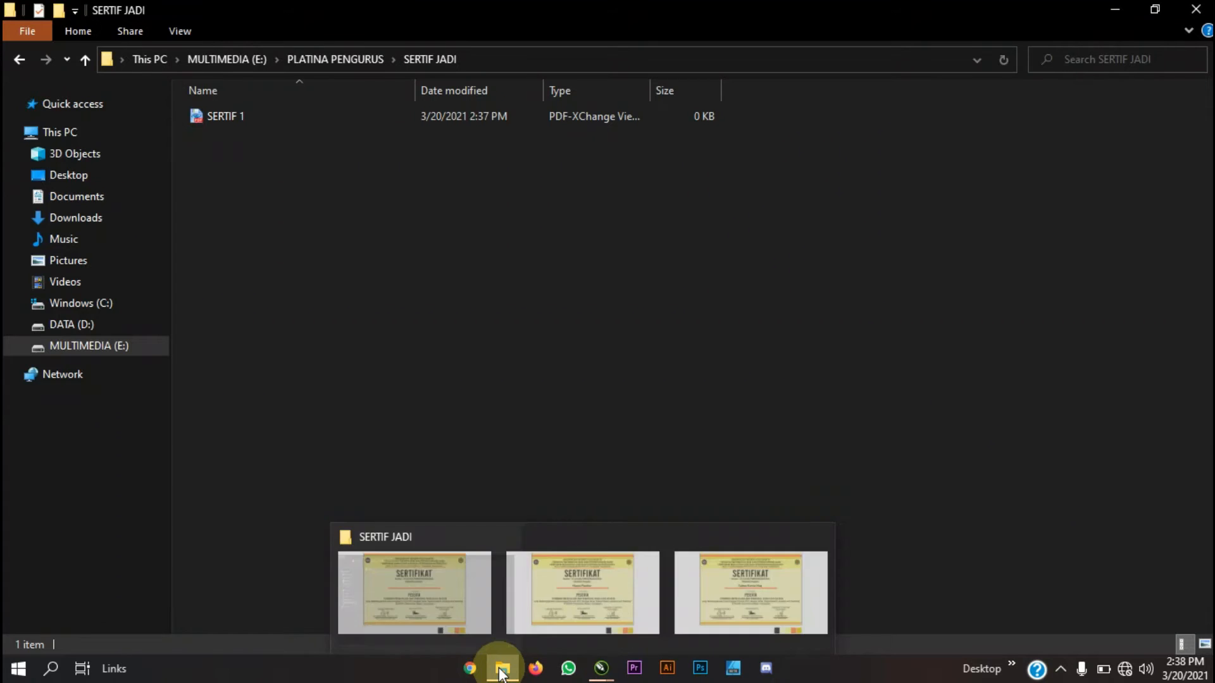
left_click(502, 672)
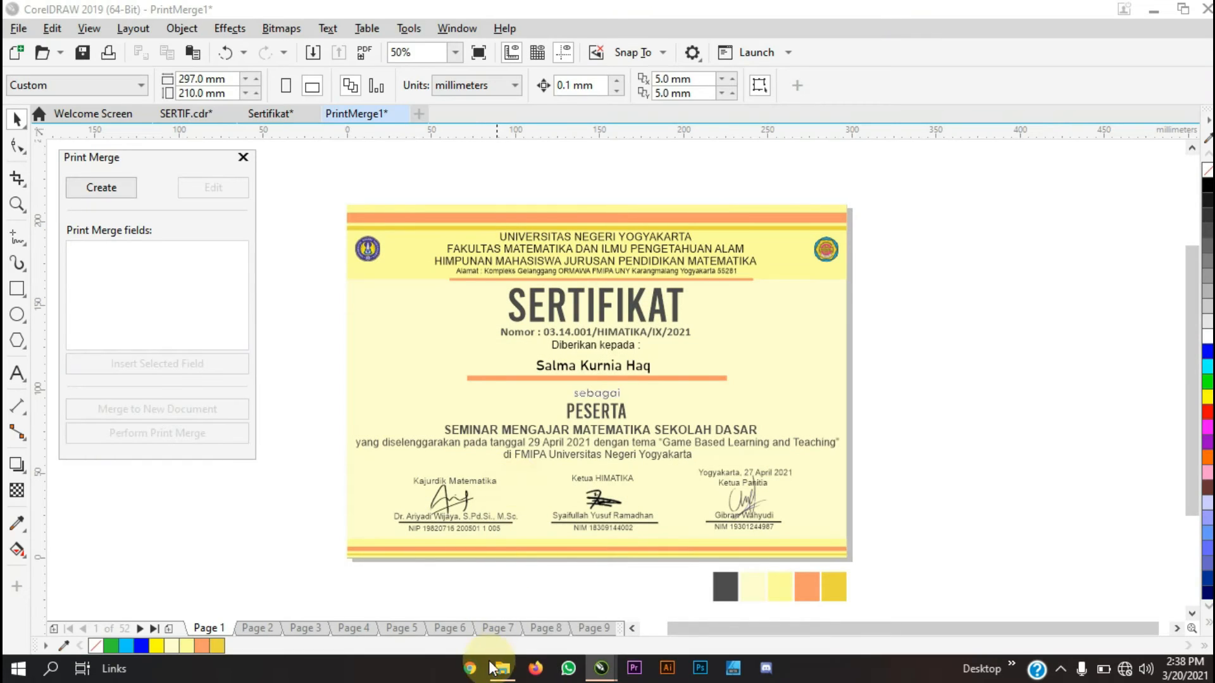
left_click(503, 669)
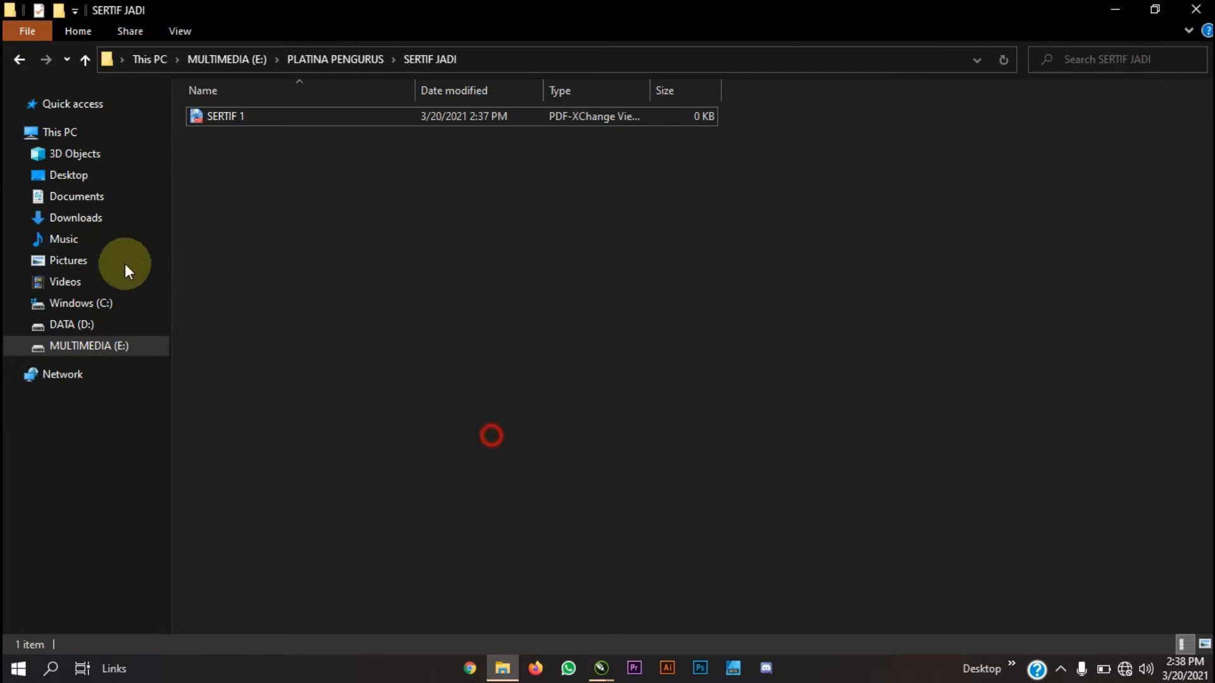
left_click(18, 60)
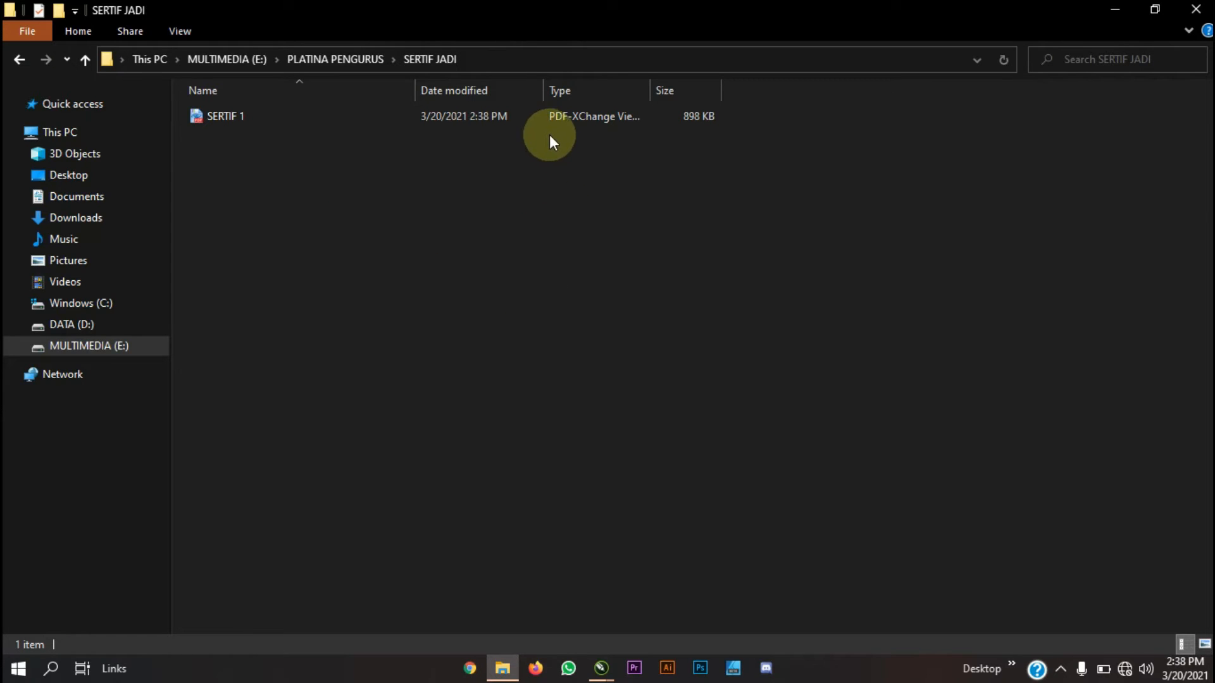
Open the SERTIF 1 PDF, check the whole certificate at full and reduced zoom, and close the viewer
left_click(536, 119)
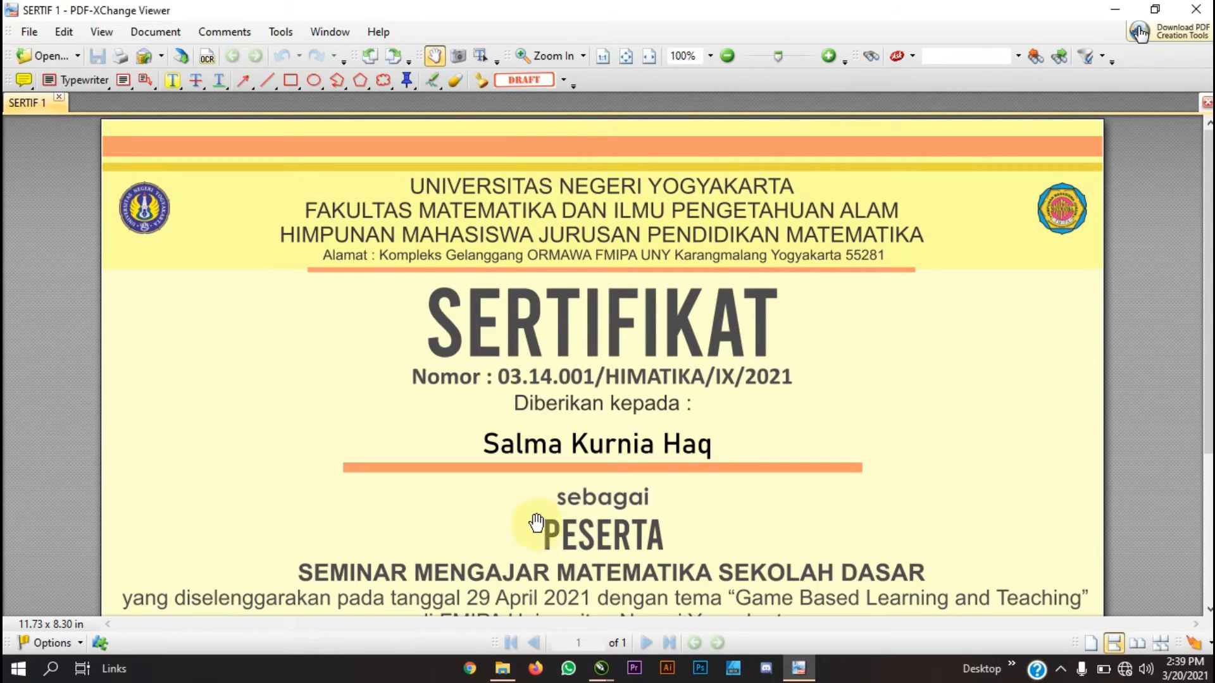
scroll(557, 506, "down", 3)
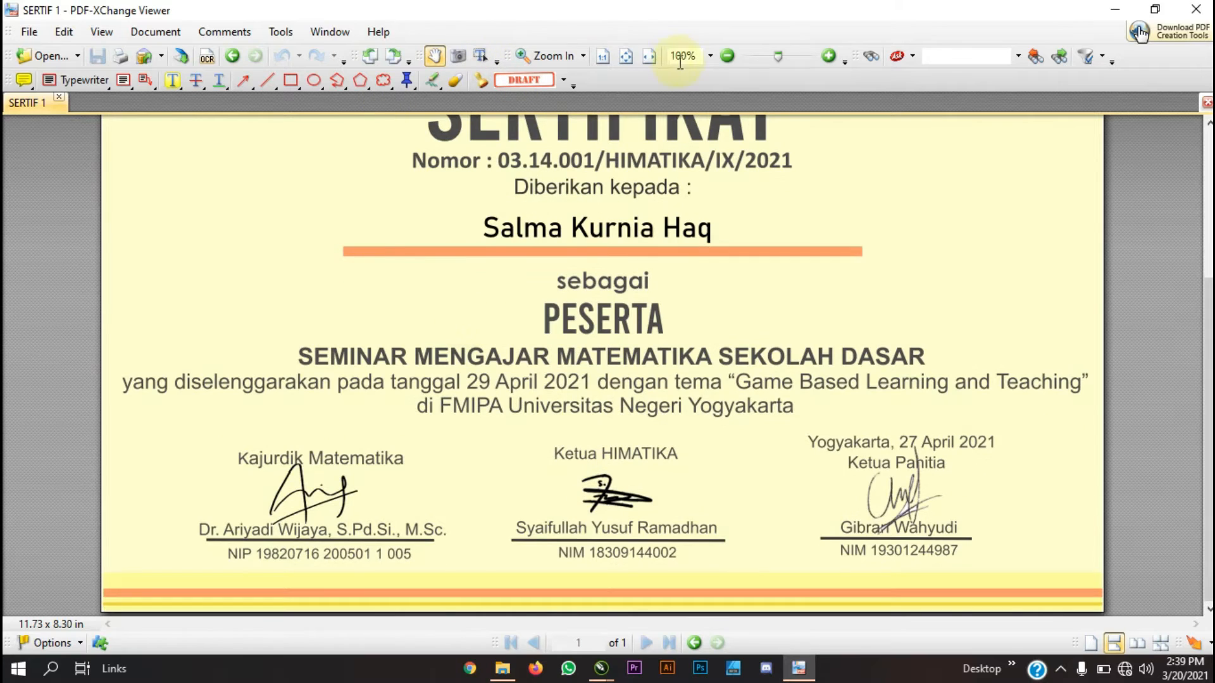
left_click(726, 57)
left_click(726, 56)
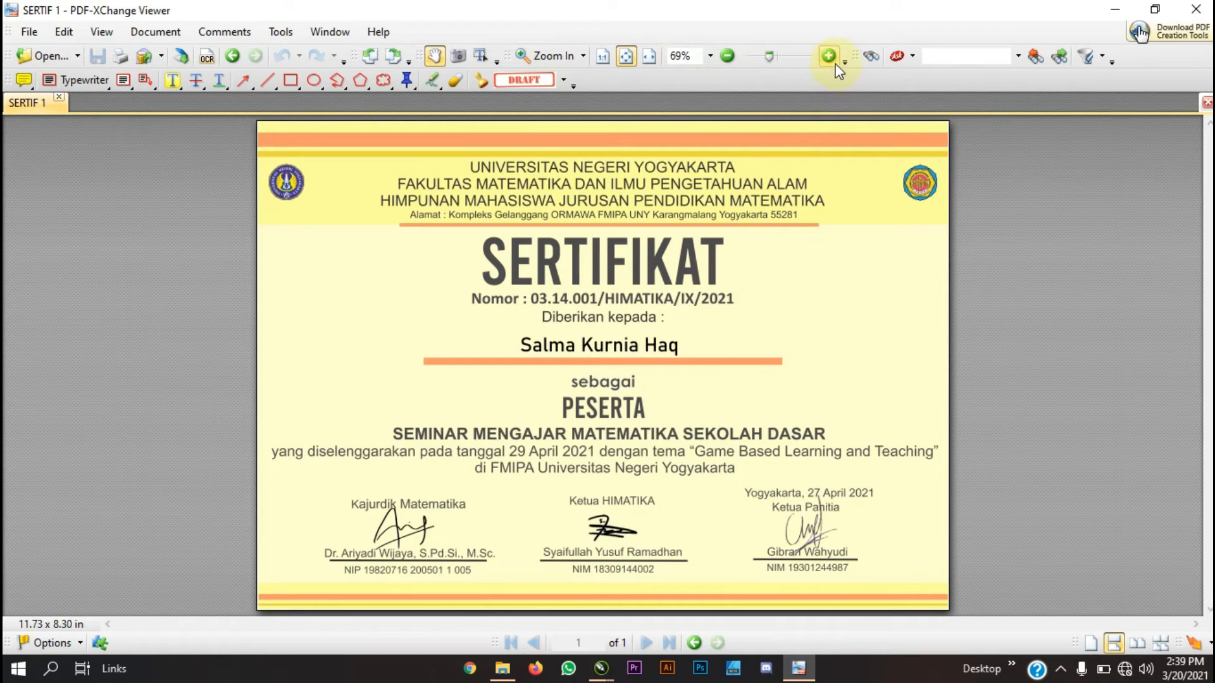
left_click(1196, 9)
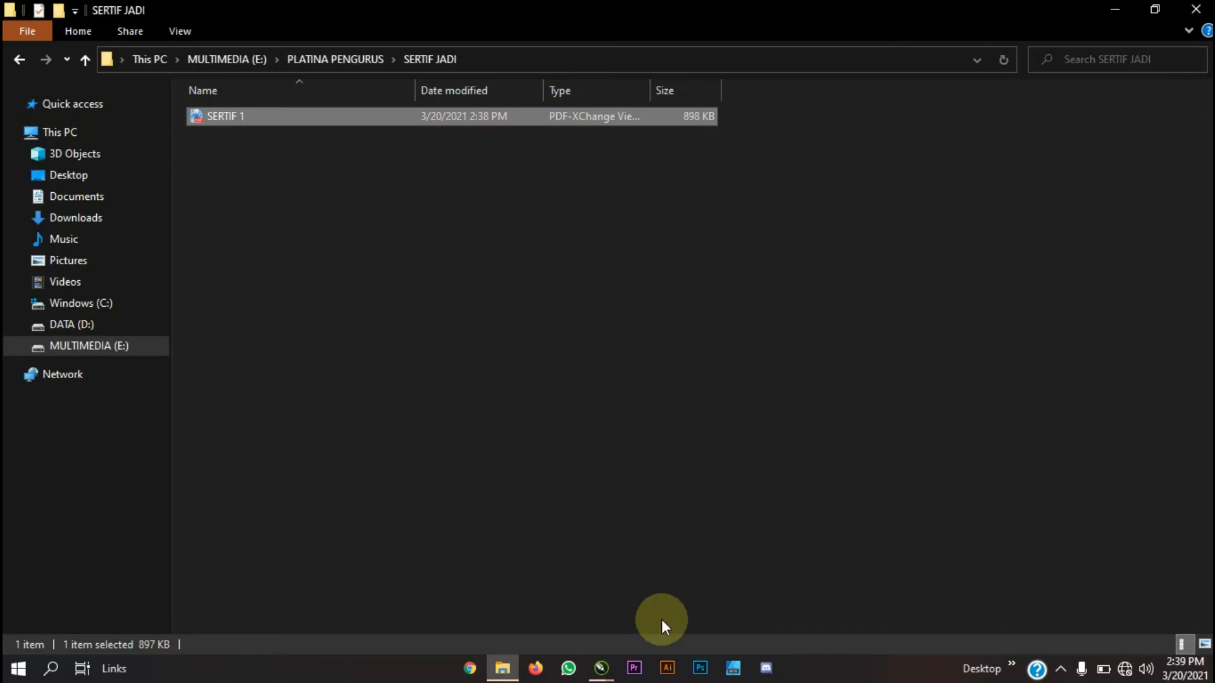
Return to PrintMerge1 in CorelDRAW, look through the certificates up to page 4, and switch to the Sertifikat document
left_click(601, 669)
left_click(789, 593)
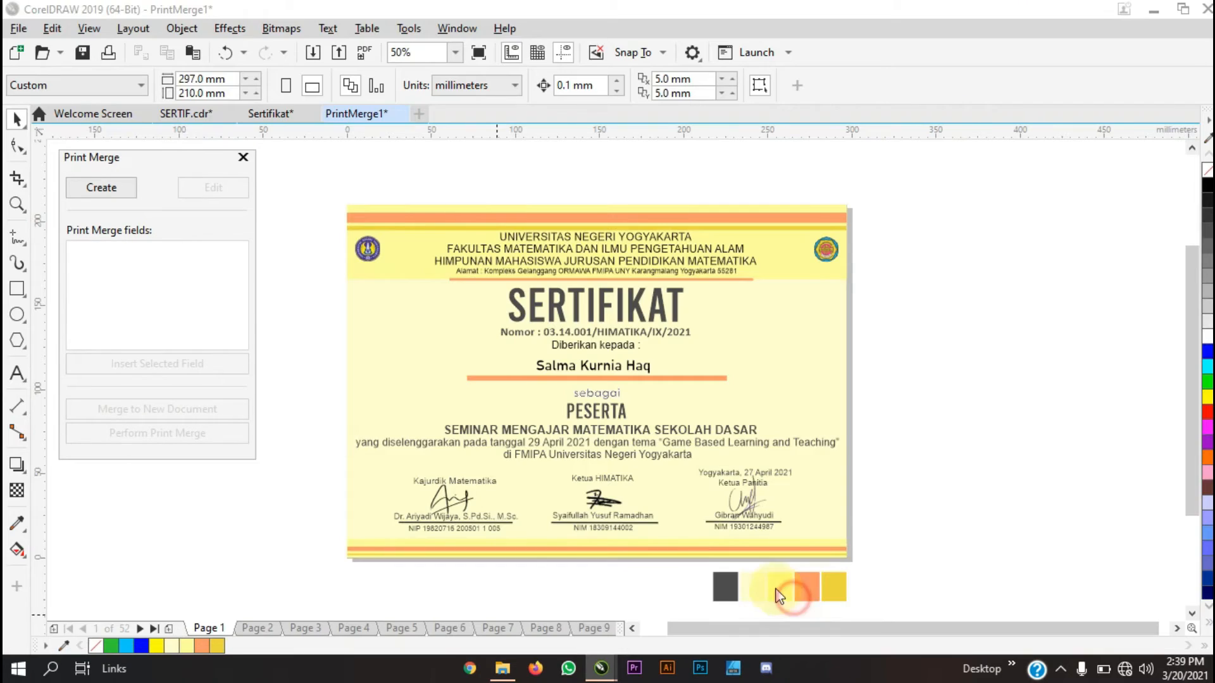
left_click(270, 630)
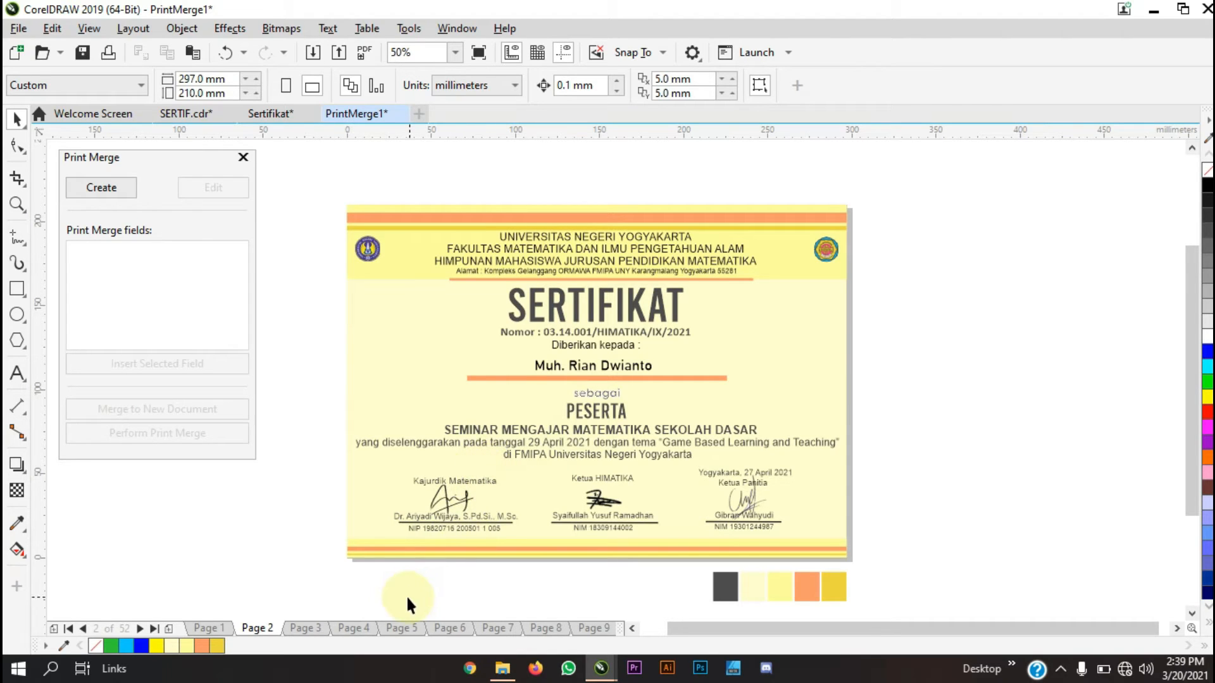
left_click(296, 628)
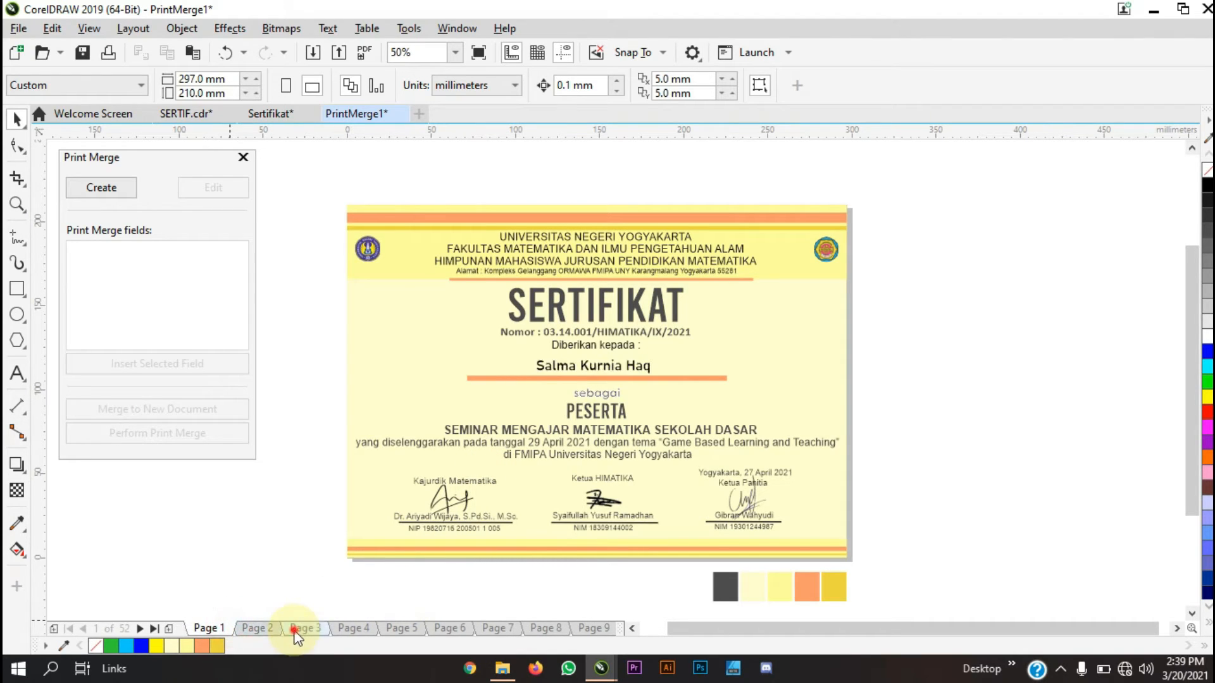
left_click(371, 629)
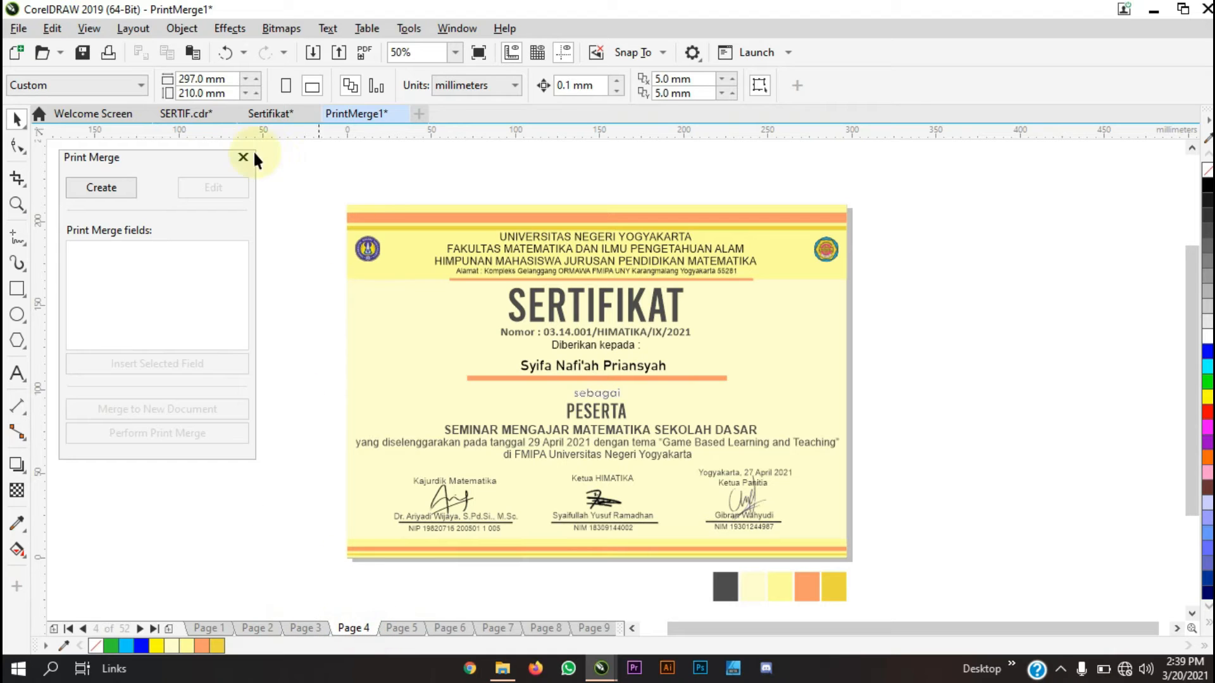
left_click(286, 116)
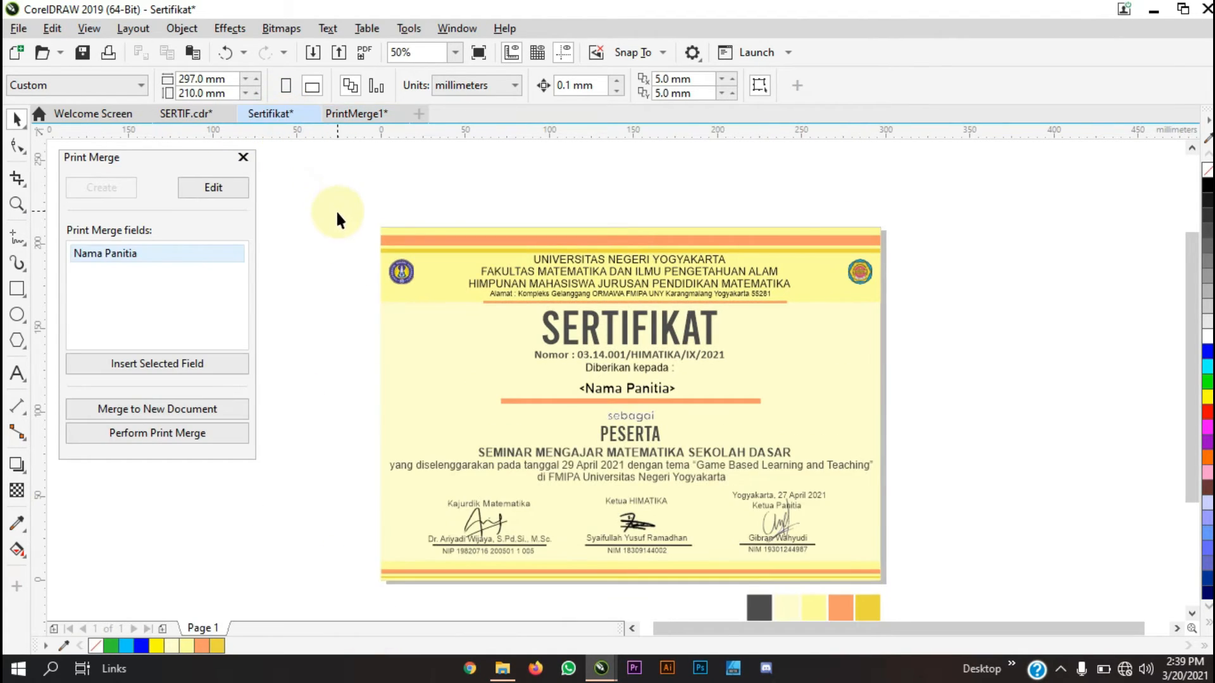